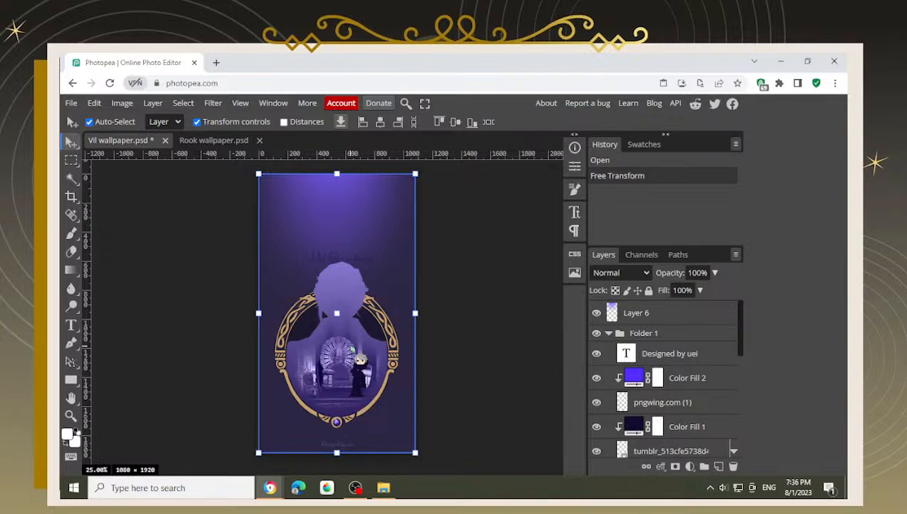
# Step: Switch to the Rook wallpaper.psd document and unlock its Background layer
pyautogui.scroll(4, 357, 381)
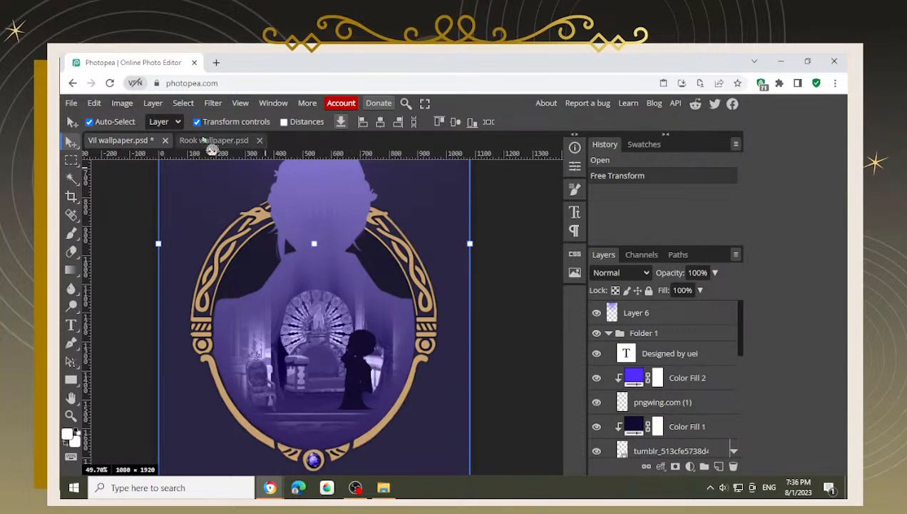
pyautogui.click(205, 141)
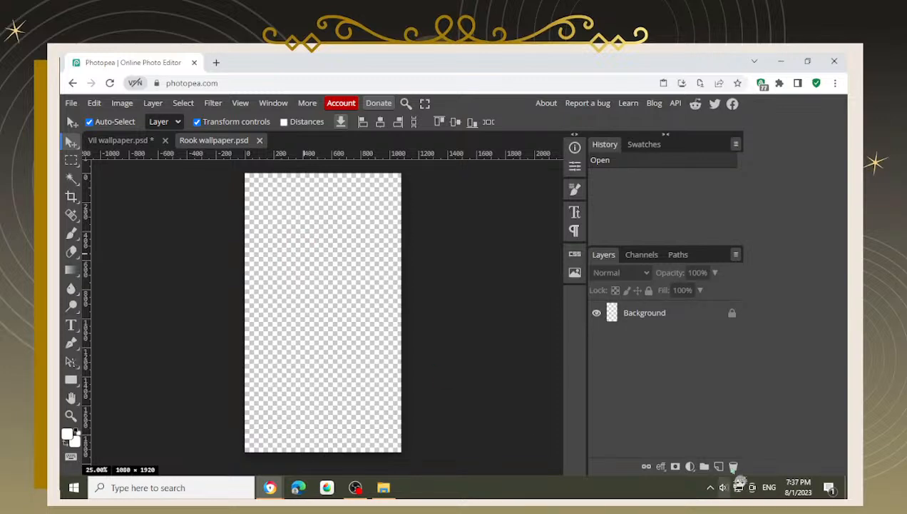
pyautogui.click(731, 314)
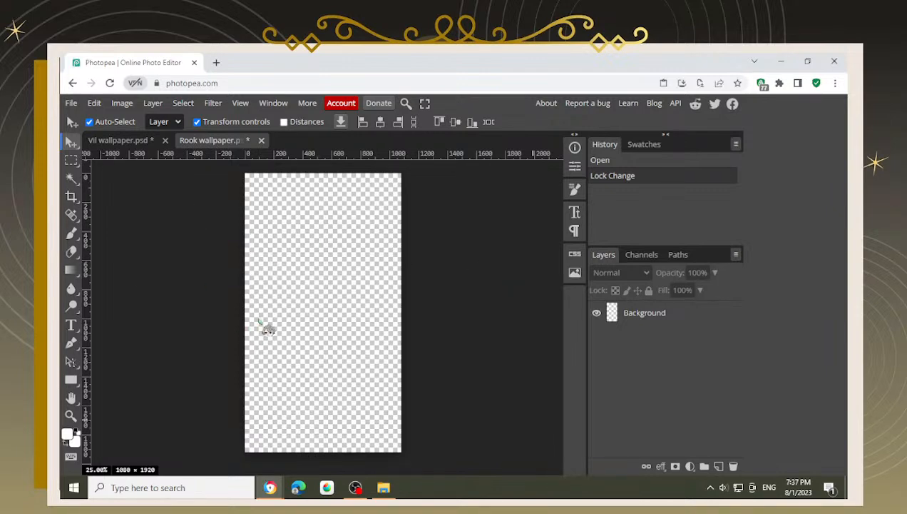
pyautogui.click(259, 320)
pyautogui.click(186, 303)
# Step: Place the Rook_Hunt_Dorm_Uniform render from the Rook image folder onto the blank wallpaper canvas
pyautogui.click(384, 488)
pyautogui.moveTo(229, 157); pyautogui.dragTo(500, 155)
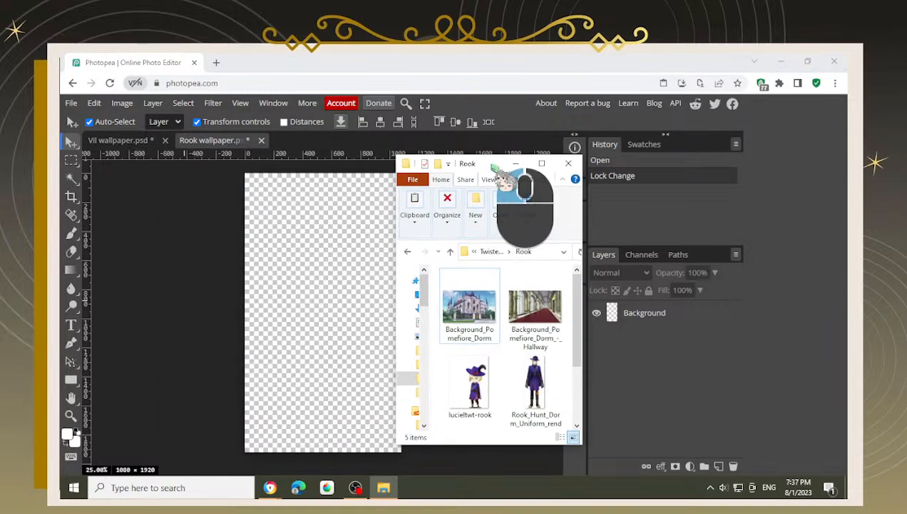
pyautogui.scroll(-2, 498, 327)
pyautogui.scroll(2, 510, 336)
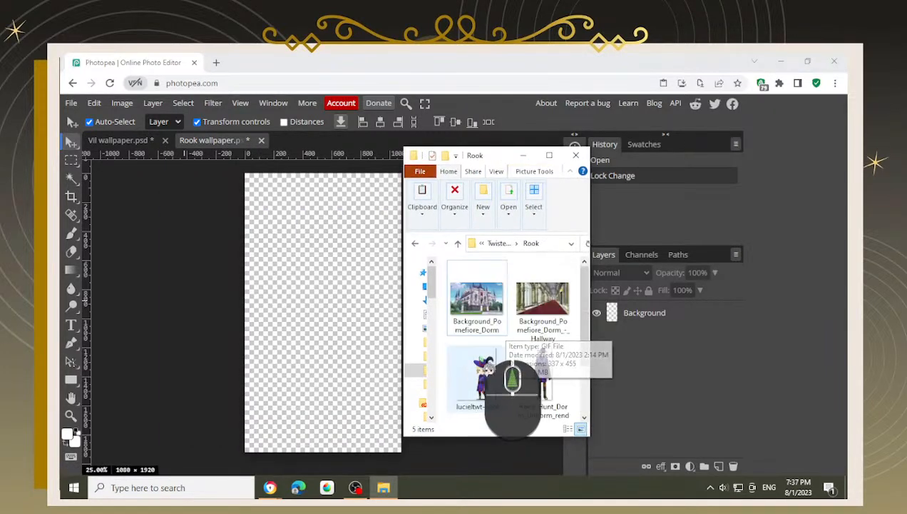
pyautogui.scroll(-2, 510, 342)
pyautogui.scroll(2, 535, 315)
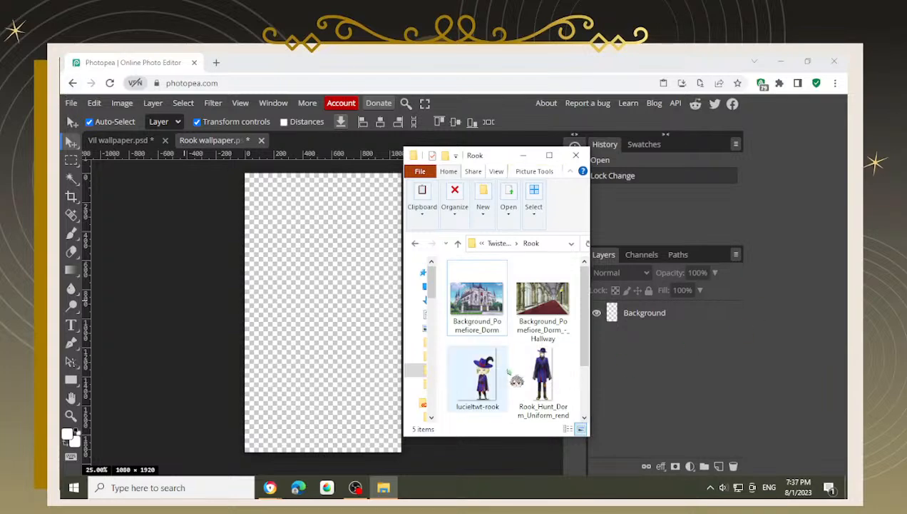
pyautogui.moveTo(542, 385); pyautogui.dragTo(326, 308)
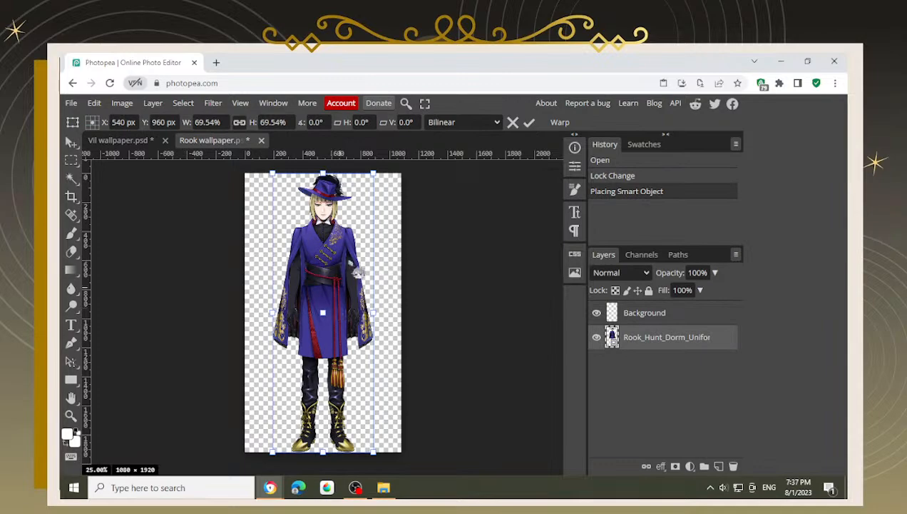
# Step: Copy the character's head and upper body down to the waist onto a new layer, and delete the full-figure layer
pyautogui.scroll(1, 325, 236)
pyautogui.scroll(1, 325, 237)
pyautogui.scroll(-3, 336, 239)
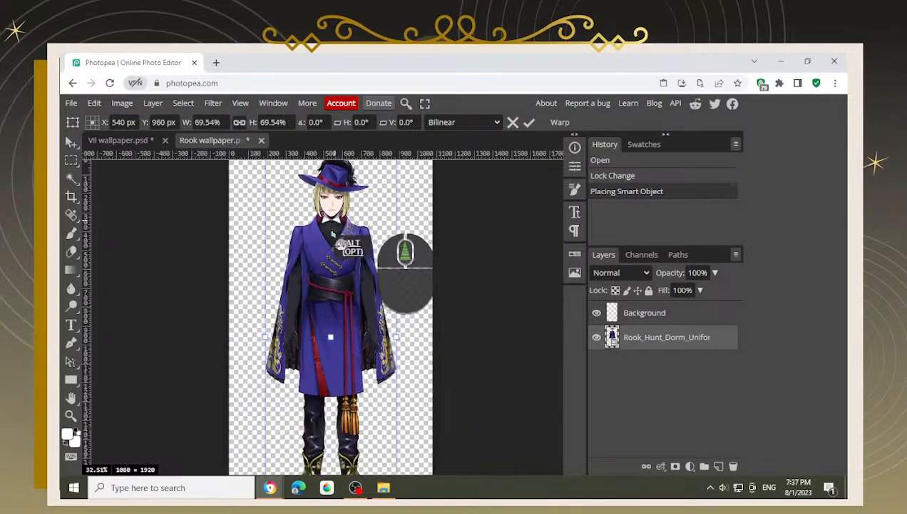
pyautogui.press('space')
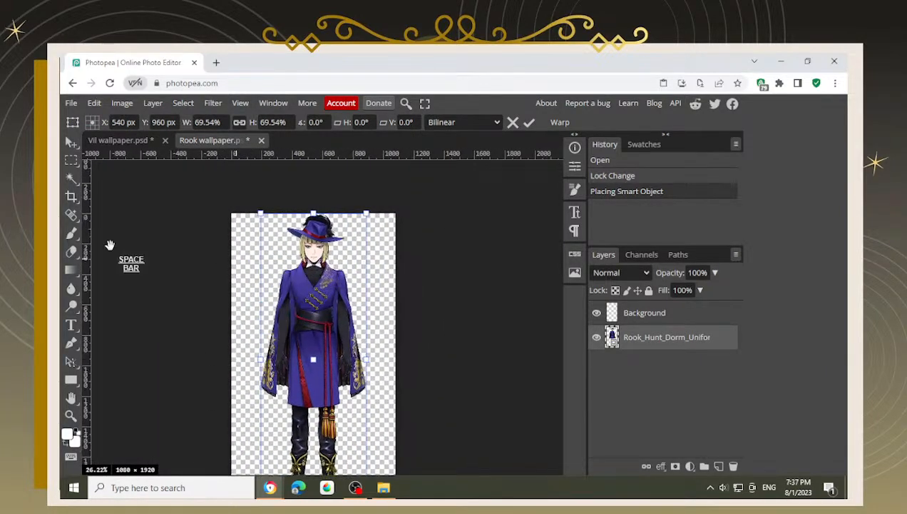
pyautogui.click(74, 162)
pyautogui.moveTo(241, 199); pyautogui.dragTo(400, 333)
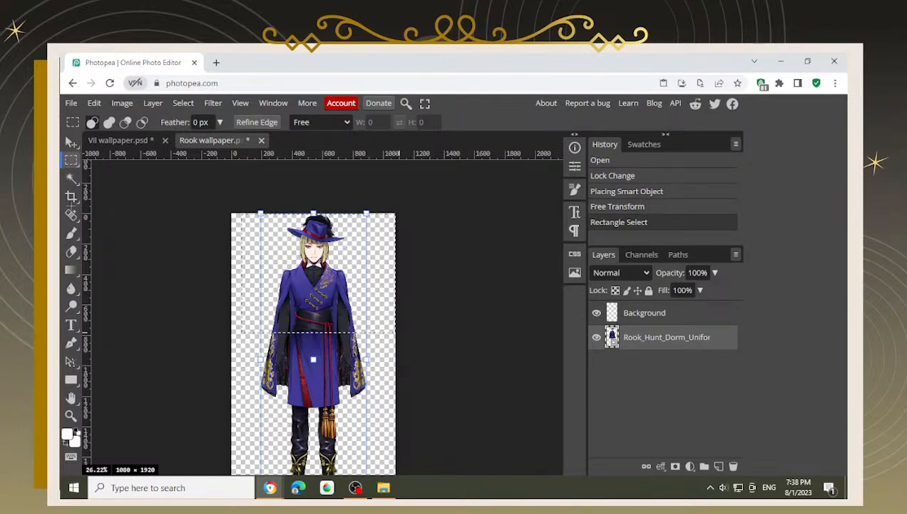
pyautogui.click(72, 142)
pyautogui.hotkey('ctrl', 'x')
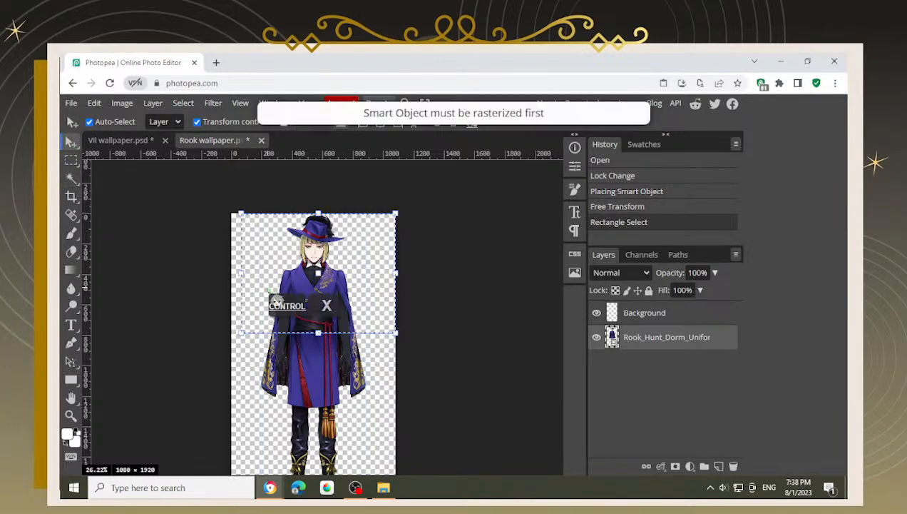
pyautogui.hotkey('ctrl', 'v')
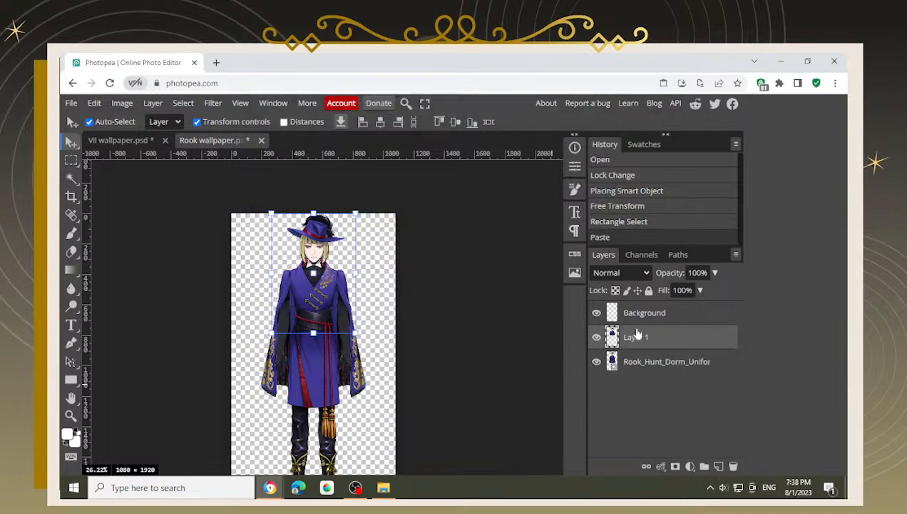
pyautogui.click(643, 368)
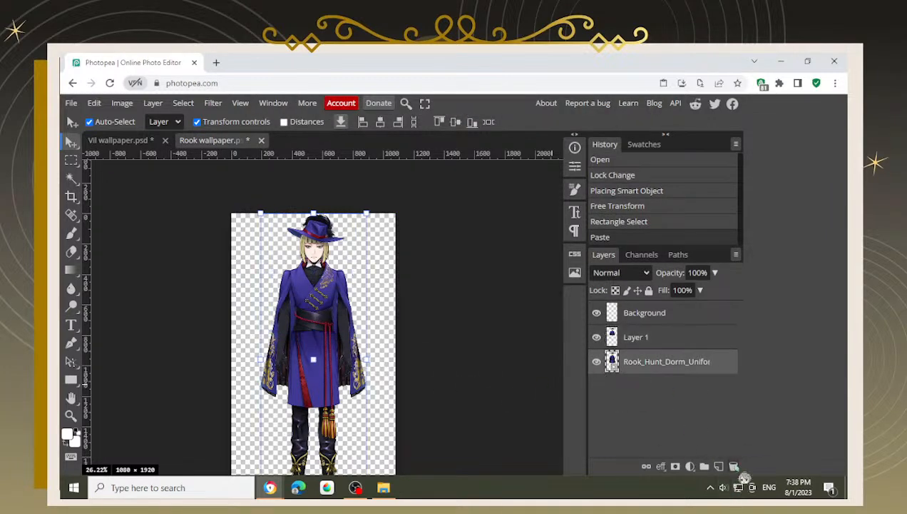
pyautogui.click(734, 466)
# Step: Enlarge the upper-body layer to 154.87% and position it horizontally centred at about X 540 px, Y 1051 px
pyautogui.moveTo(325, 292); pyautogui.dragTo(332, 408)
pyautogui.hotkey('ctrl', 't')
pyautogui.moveTo(356, 329); pyautogui.dragTo(402, 263)
pyautogui.moveTo(377, 391); pyautogui.dragTo(351, 408)
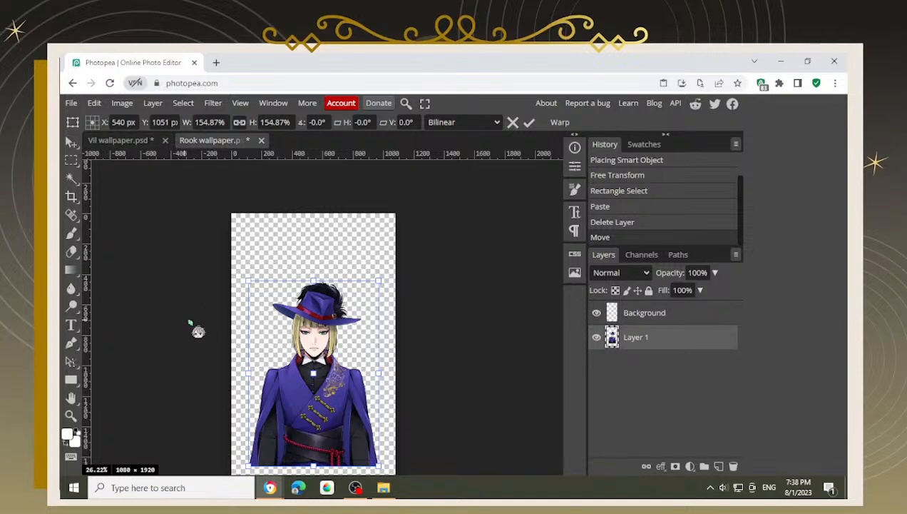
pyautogui.press('Return')
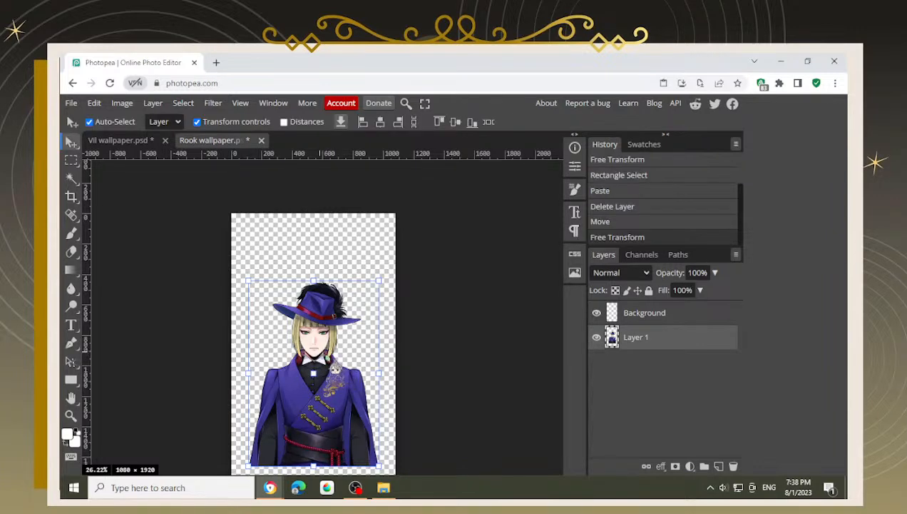
pyautogui.press('space')
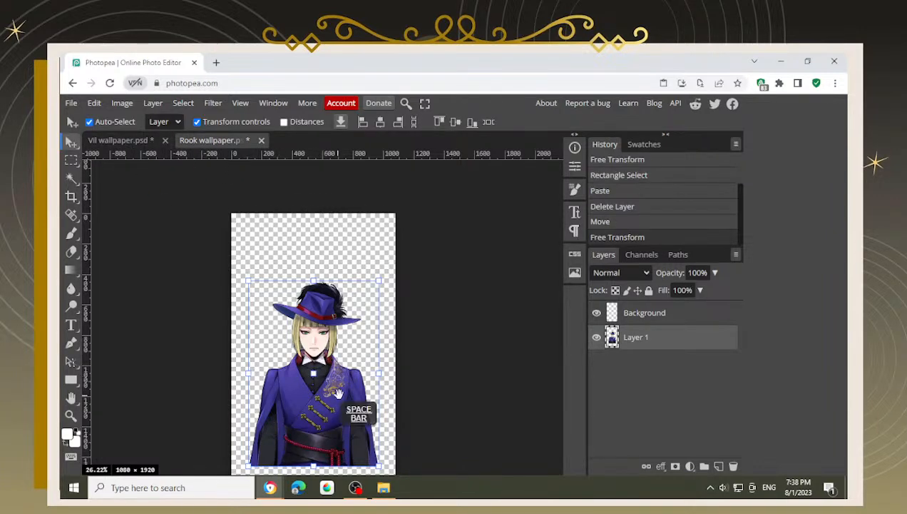
pyautogui.moveTo(339, 393)
pyautogui.mouseDown()
pyautogui.moveTo(339, 366)
pyautogui.moveTo(332, 391)
pyautogui.mouseUp()
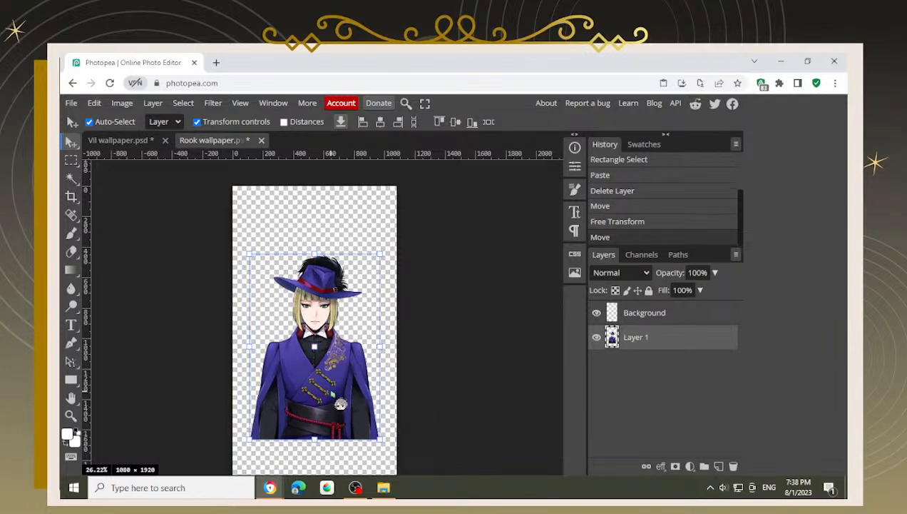
pyautogui.scroll(-3, 335, 388)
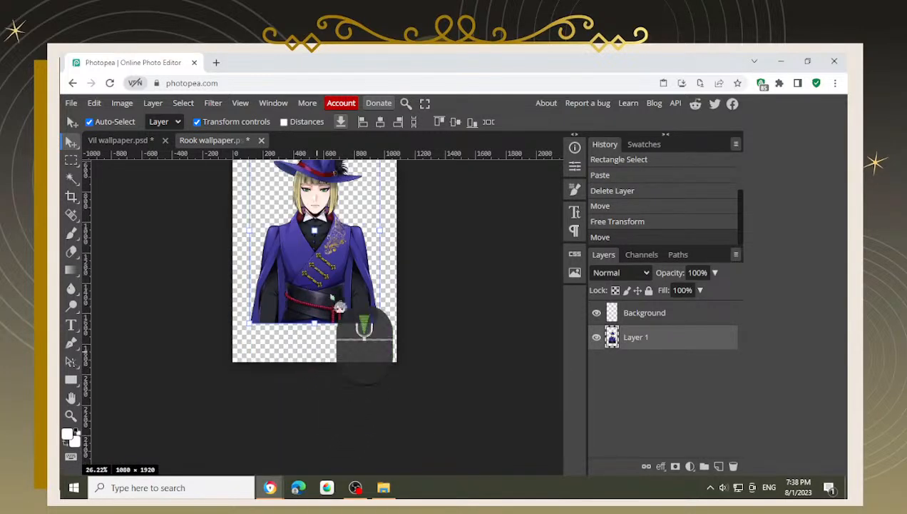
pyautogui.scroll(3, 338, 320)
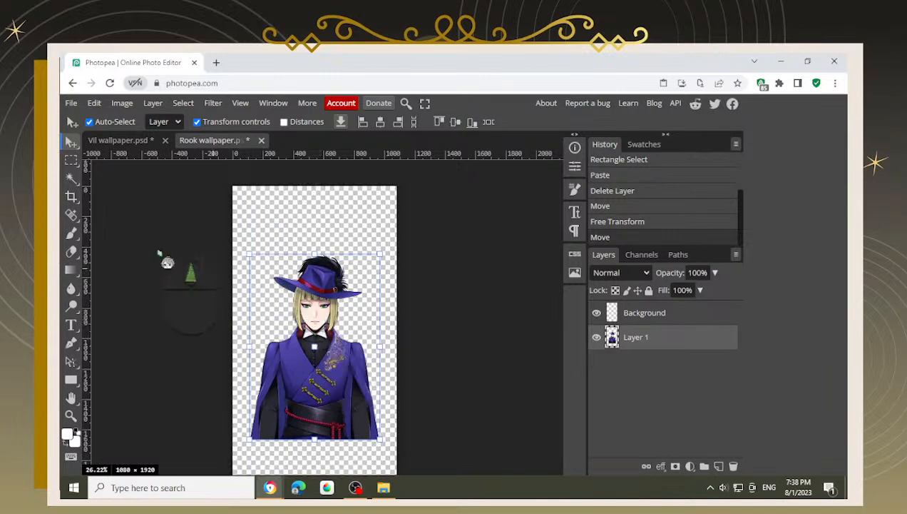
# Step: Turn the character into a black silhouette by setting Hue/Saturation Lightness to -100
pyautogui.hotkey('ctrl', 'u')
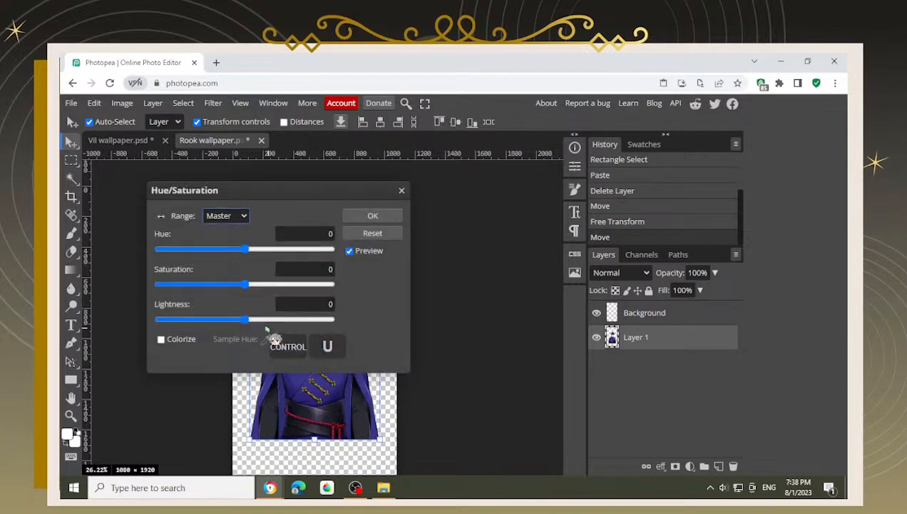
pyautogui.moveTo(233, 320); pyautogui.dragTo(120, 325)
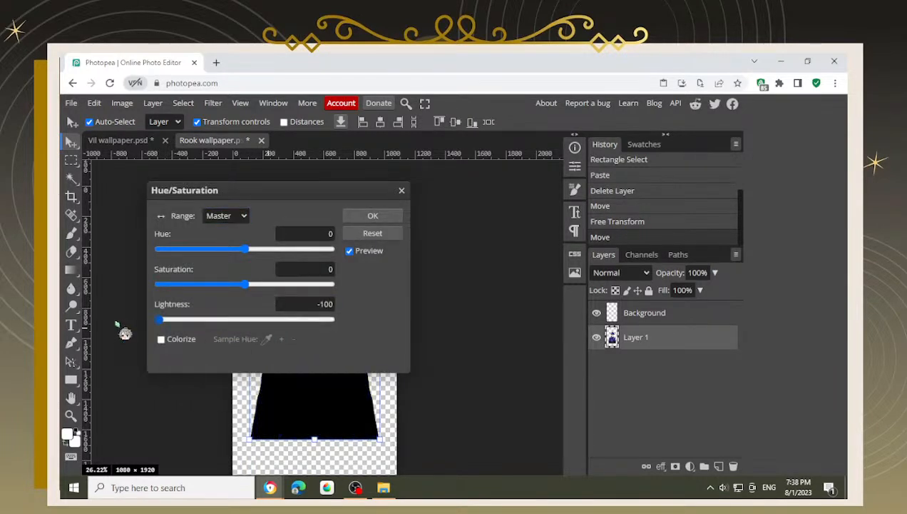
pyautogui.click(389, 219)
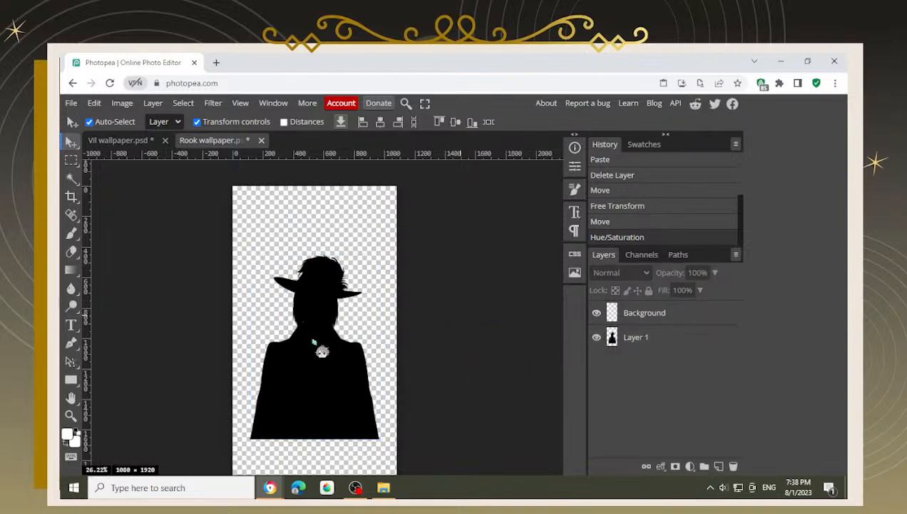
# Step: Examine the whole Vil wallpaper.psd composition as a reference and return to the Rook wallpaper silhouette
pyautogui.scroll(3, 324, 344)
pyautogui.scroll(-4, 328, 350)
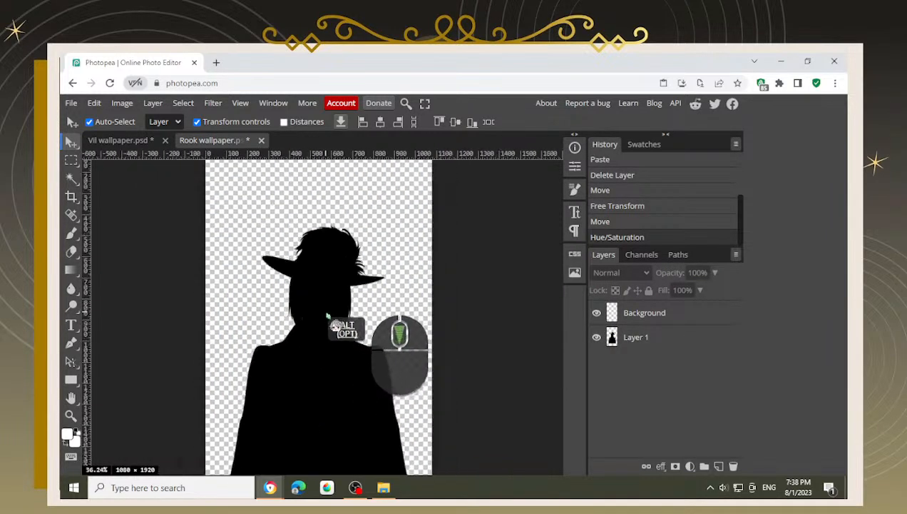
pyautogui.click(335, 357)
pyautogui.click(121, 141)
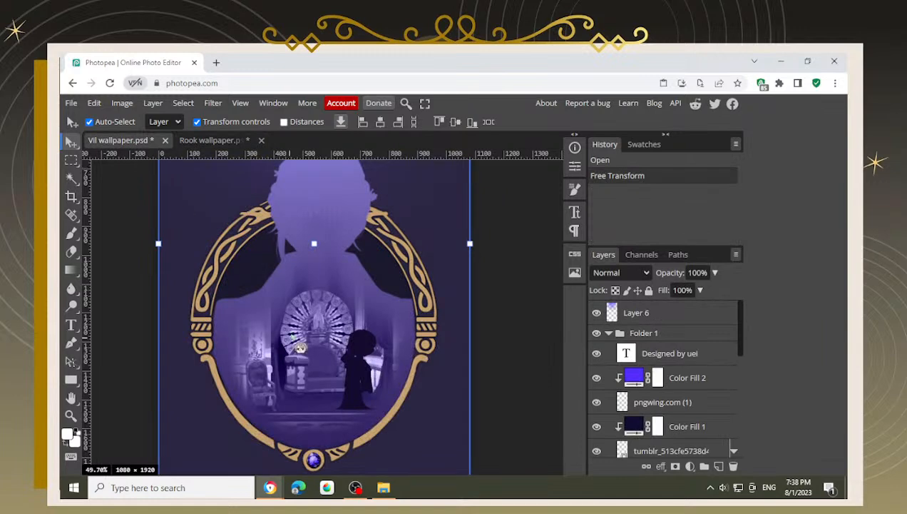
pyautogui.scroll(-2, 191, 298)
pyautogui.scroll(-2, 194, 307)
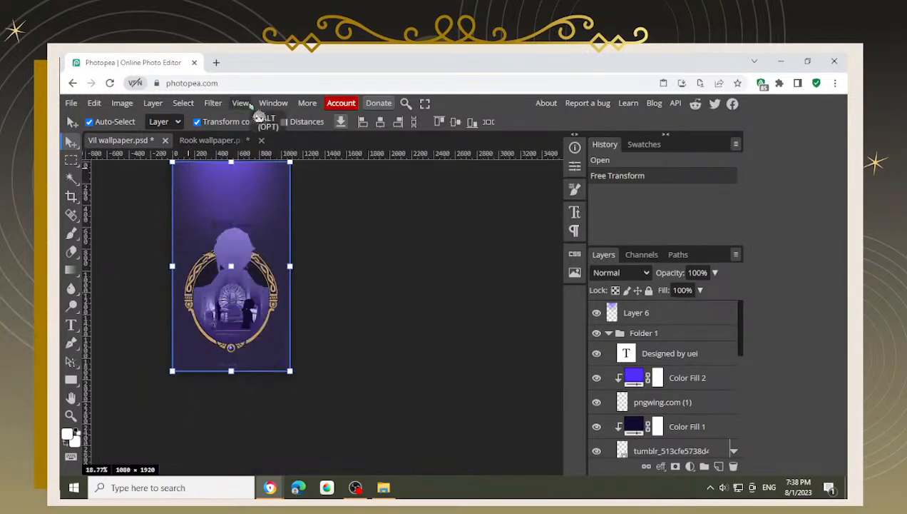
pyautogui.moveTo(207, 255); pyautogui.dragTo(224, 294)
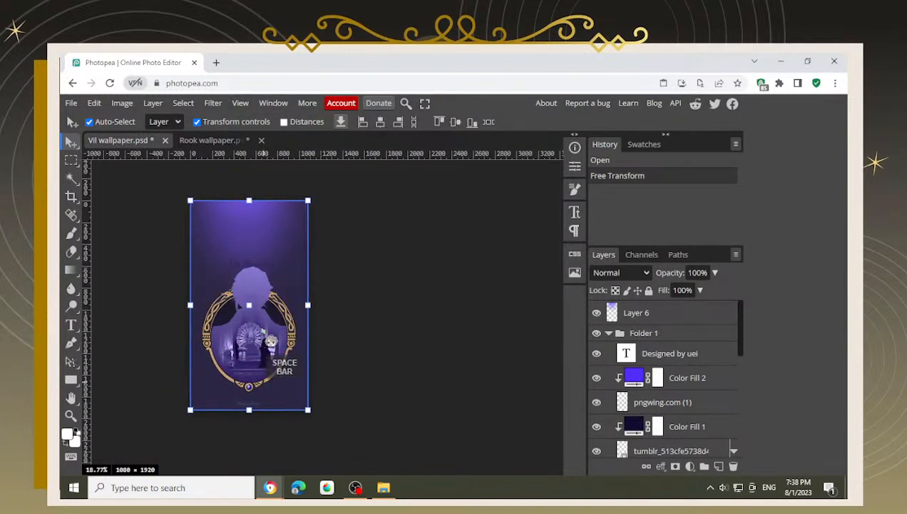
pyautogui.click(225, 142)
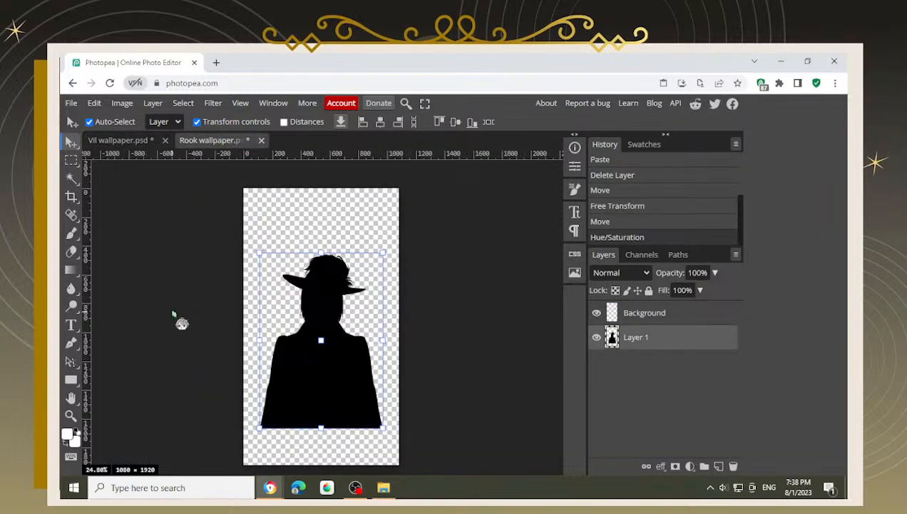
# Step: Select a rectangular strip across the silhouette's bottom edge, clear it and deselect
pyautogui.click(71, 160)
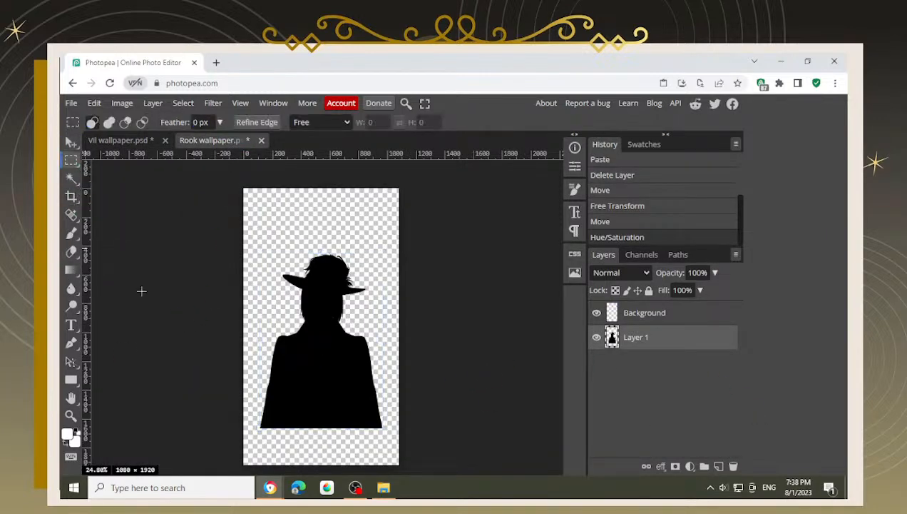
pyautogui.moveTo(248, 415); pyautogui.dragTo(414, 448)
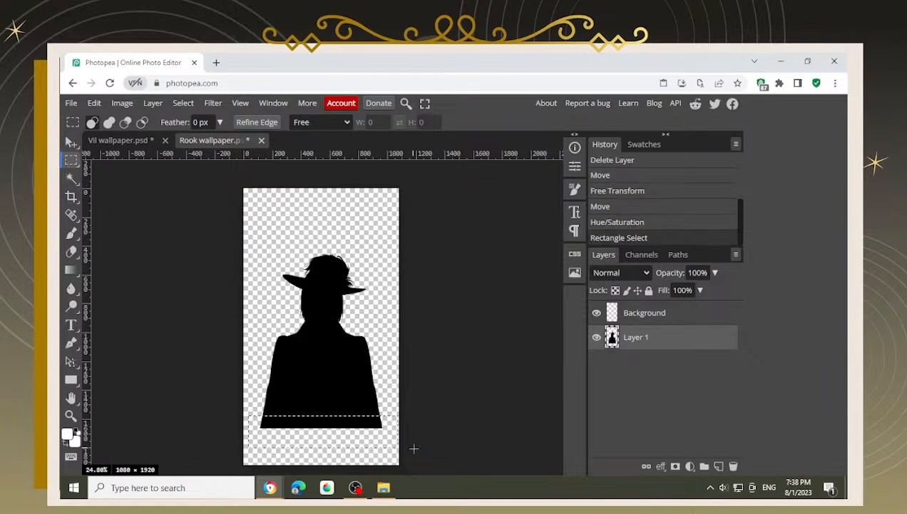
pyautogui.press('BackSpace')
pyautogui.hotkey('ctrl', 'd')
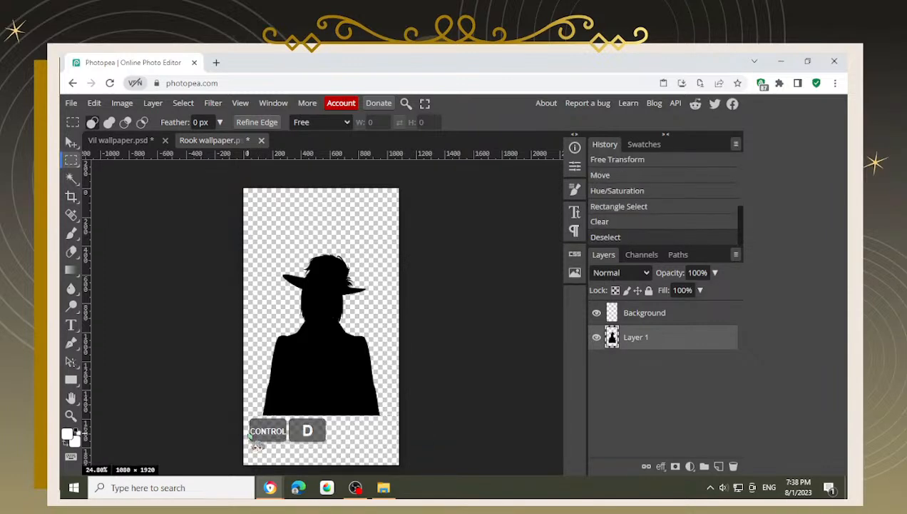
pyautogui.click(72, 142)
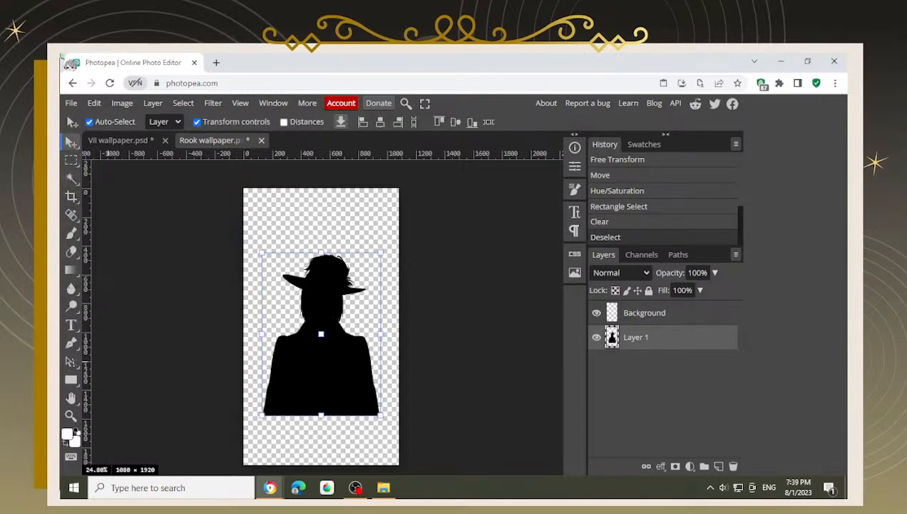
# Step: Move the silhouette slightly down on the canvas, keeping it horizontally centred
pyautogui.click(300, 375)
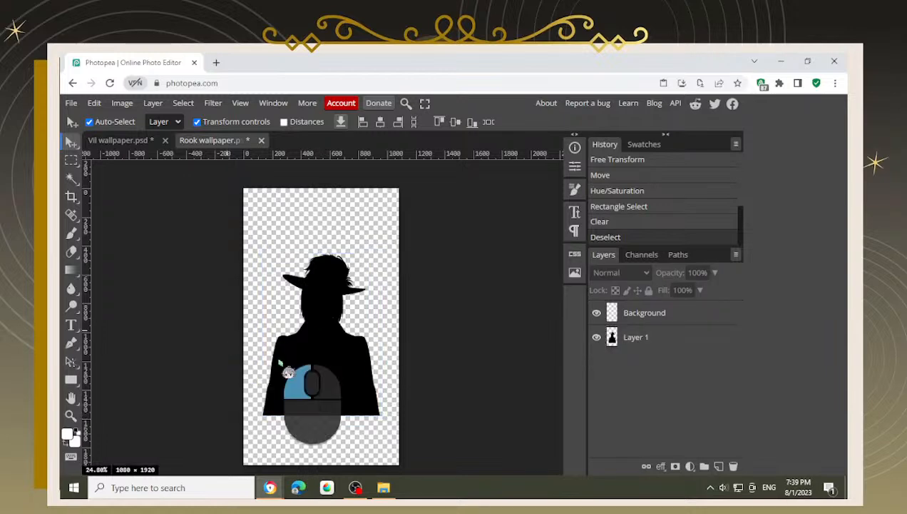
pyautogui.moveTo(321, 357)
pyautogui.mouseDown()
pyautogui.moveTo(322, 375)
pyautogui.moveTo(305, 360)
pyautogui.mouseUp()
pyautogui.click(205, 358)
pyautogui.click(192, 353)
pyautogui.click(305, 363)
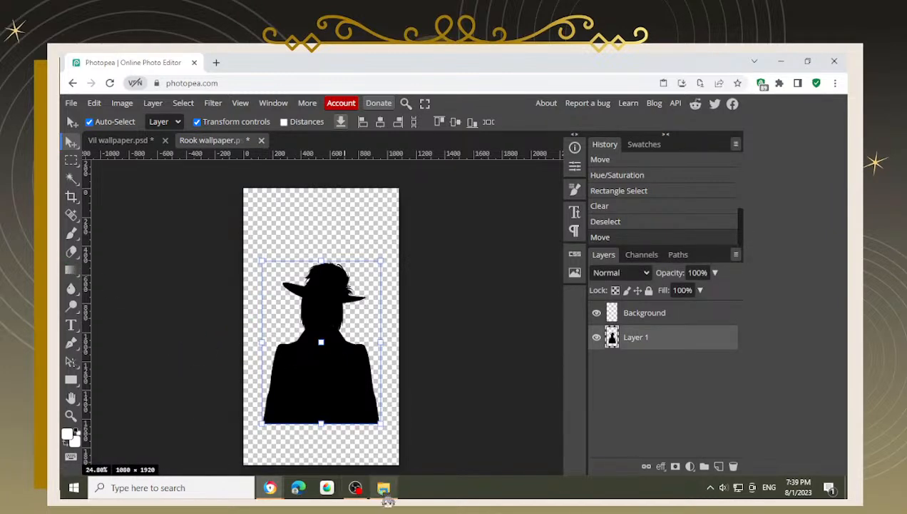
# Step: Look through the background images in the Rook folder and check the Vil wallpaper composition for reference
pyautogui.click(383, 489)
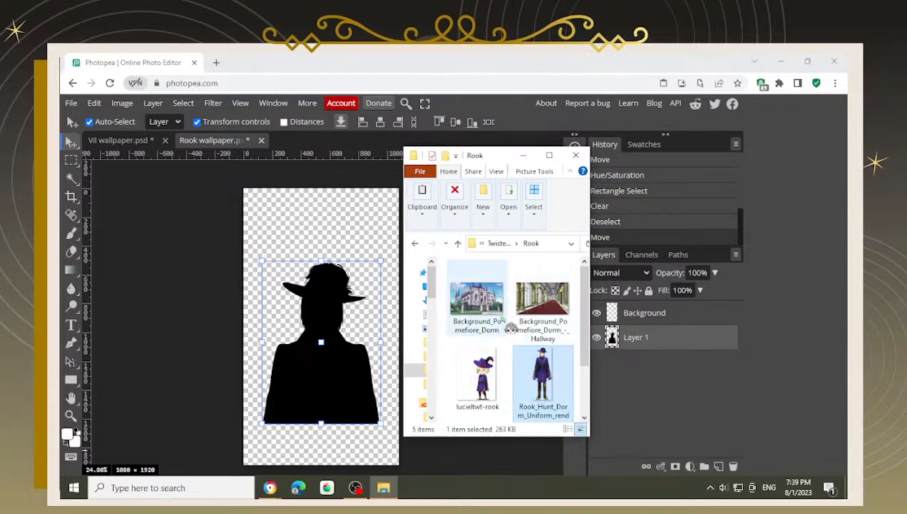
pyautogui.click(535, 313)
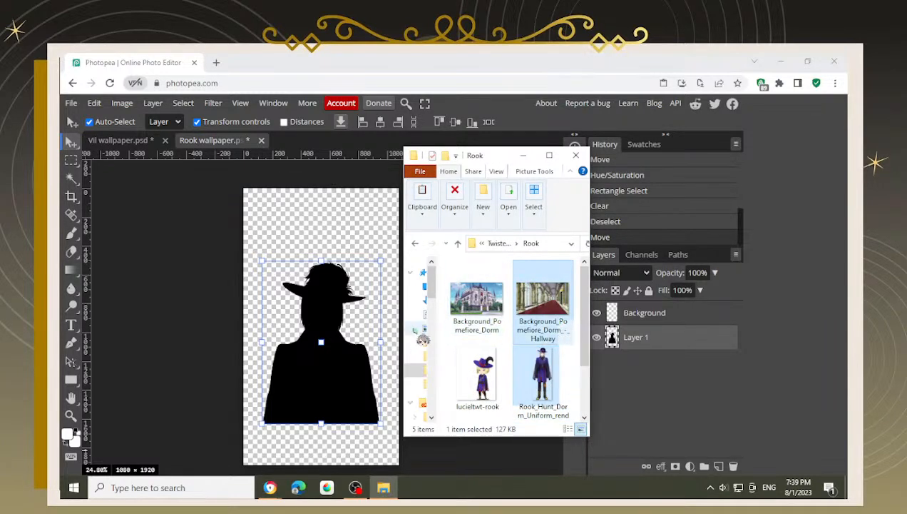
pyautogui.click(206, 311)
pyautogui.click(140, 140)
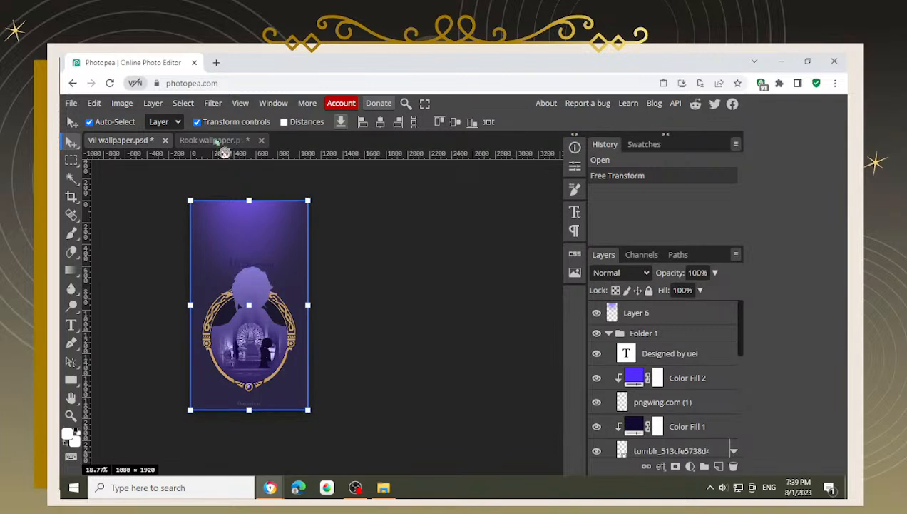
pyautogui.click(210, 140)
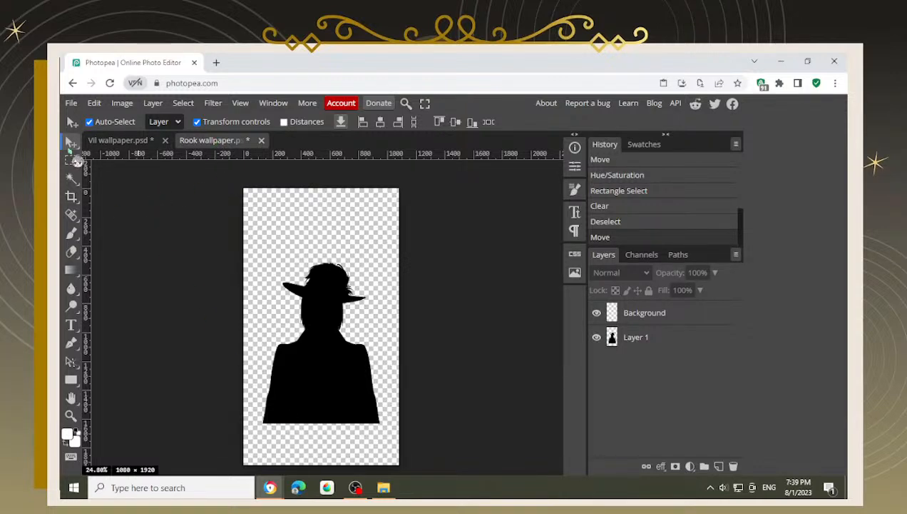
# Step: Compare the Background_Pomefiore_Dorm exterior and hallway images in the Rook folder as candidates for filling the silhouette
pyautogui.click(383, 487)
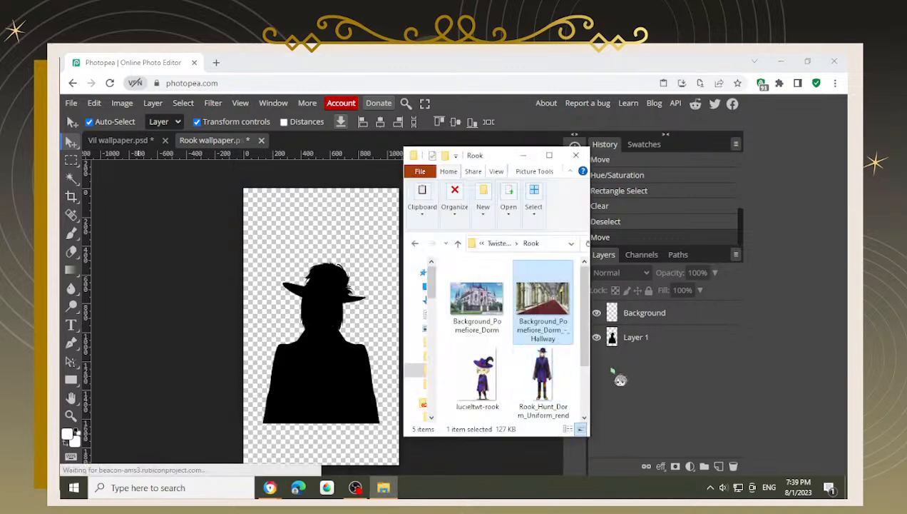
pyautogui.click(501, 321)
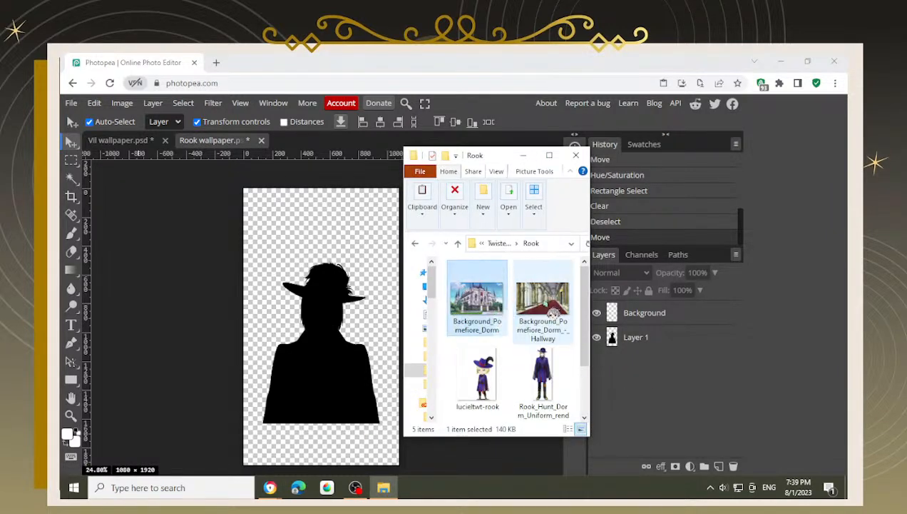
pyautogui.click(552, 314)
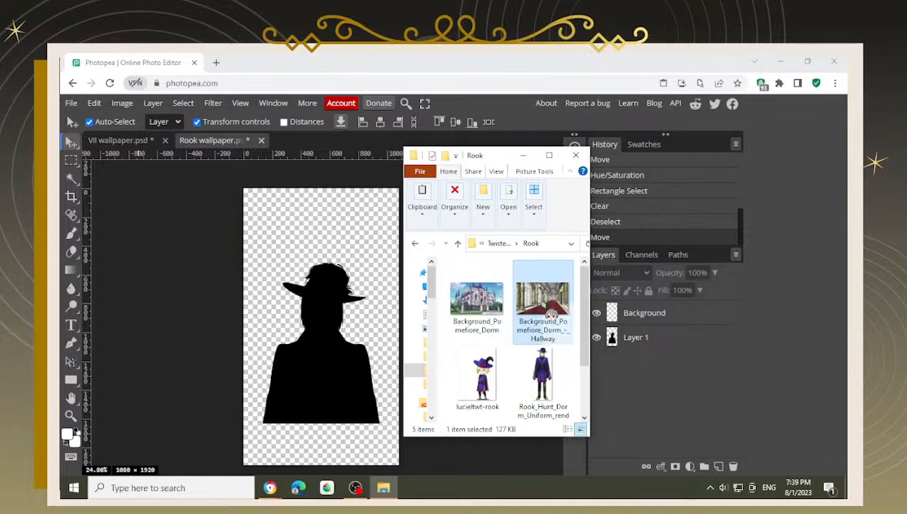
pyautogui.click(488, 322)
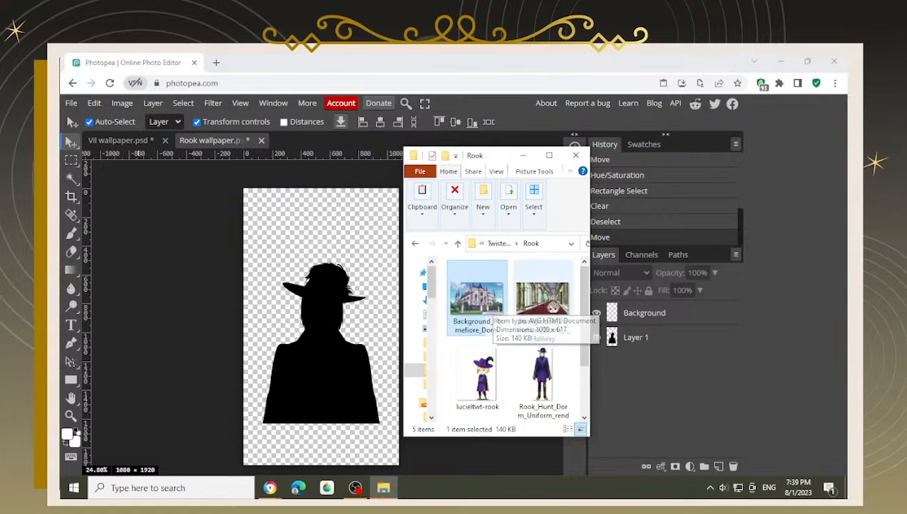
pyautogui.click(554, 308)
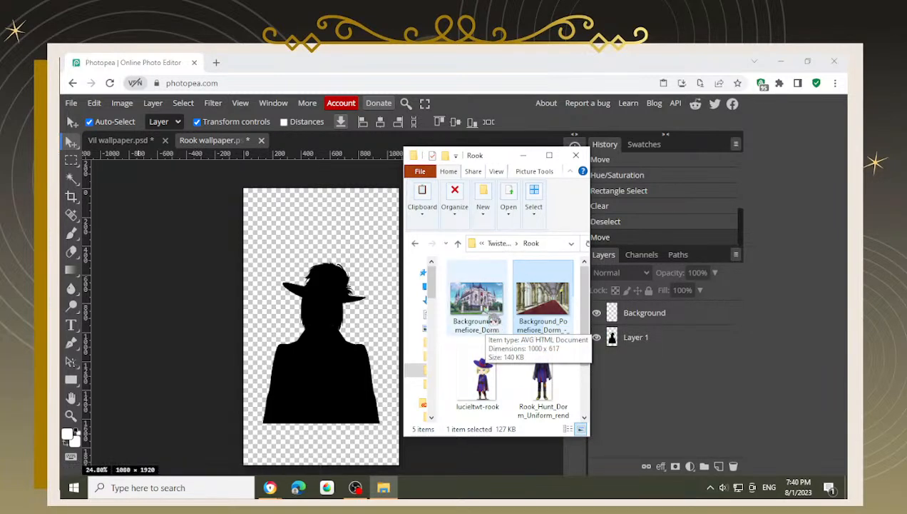
# Step: Open lucieltwt-rook.gif from the Rook folder to examine the chibi character, and return to the Rook wallpaper
pyautogui.moveTo(496, 321); pyautogui.dragTo(480, 399)
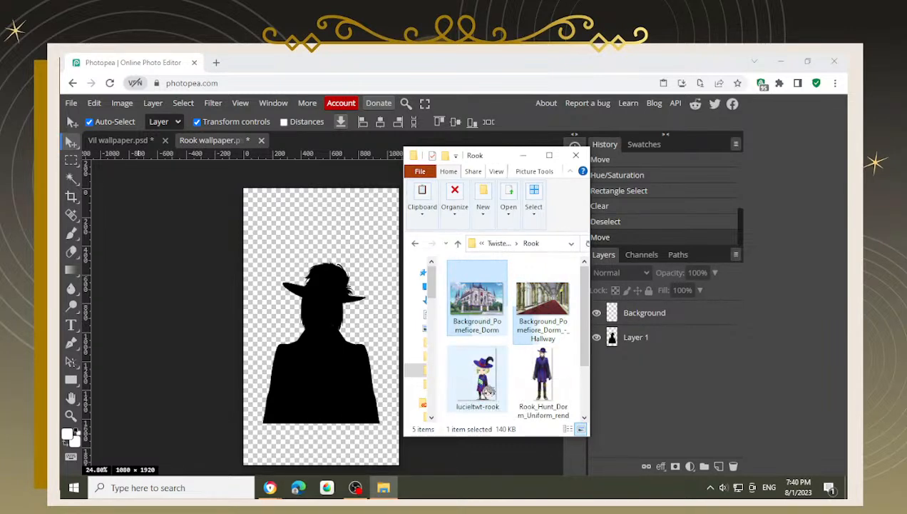
pyautogui.click(487, 389)
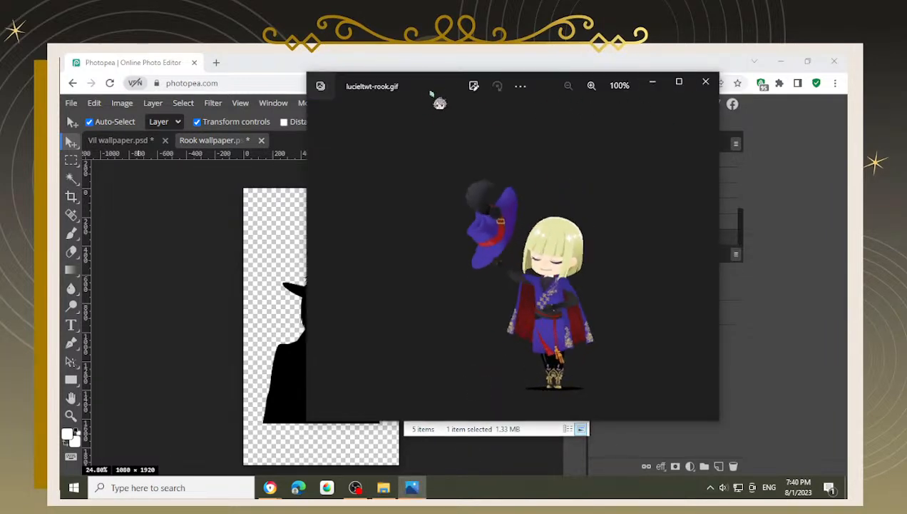
pyautogui.moveTo(441, 97); pyautogui.dragTo(380, 124)
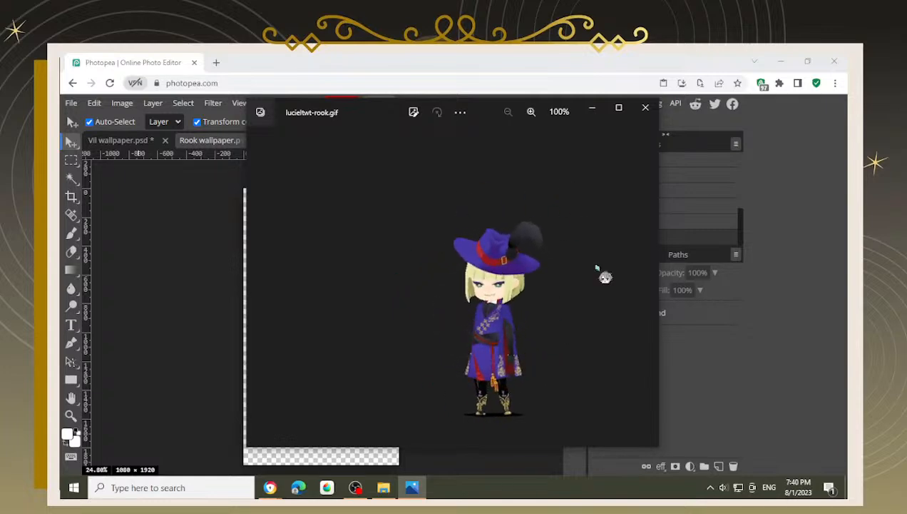
pyautogui.click(172, 262)
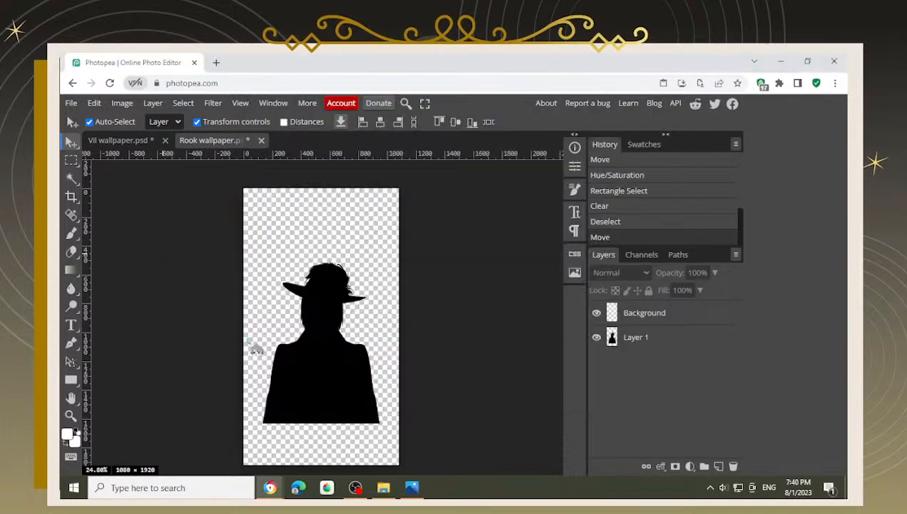
# Step: Place the Background_Pomefiore_Dorm exterior image from the Rook folder into the Rook wallpaper document
pyautogui.click(384, 487)
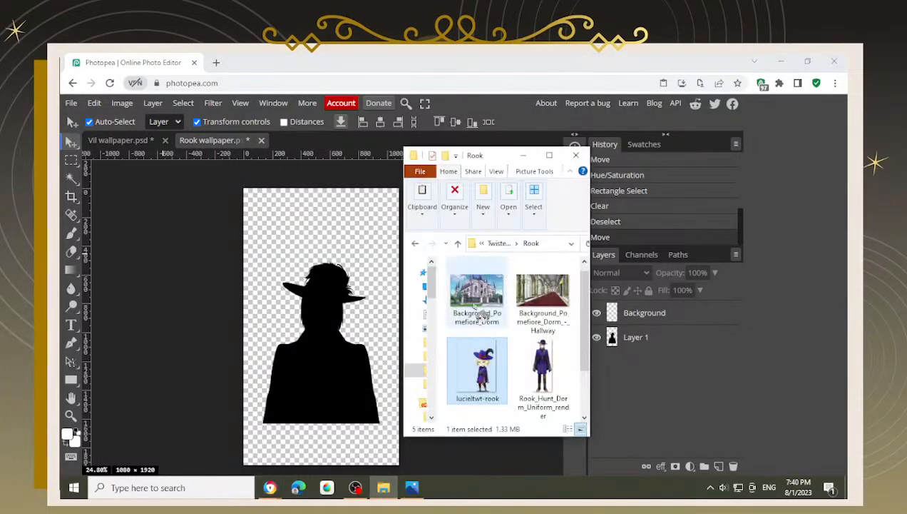
pyautogui.click(561, 308)
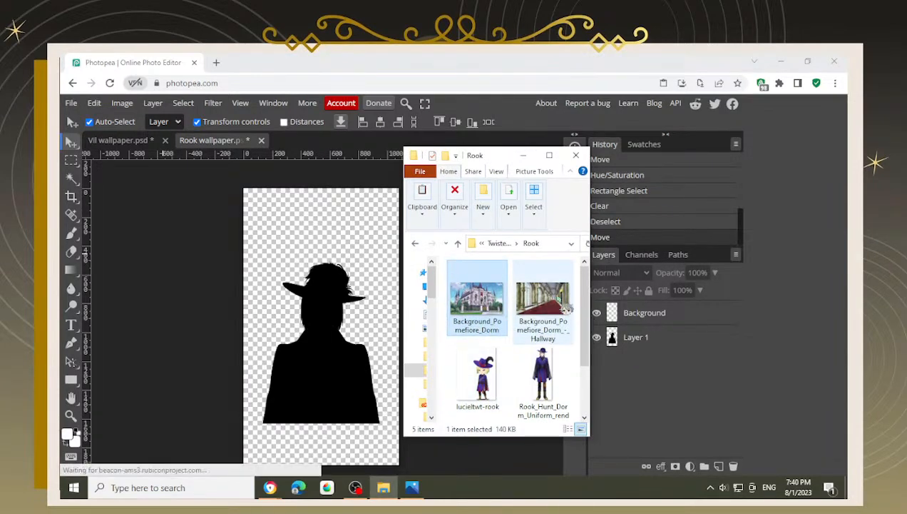
pyautogui.click(500, 314)
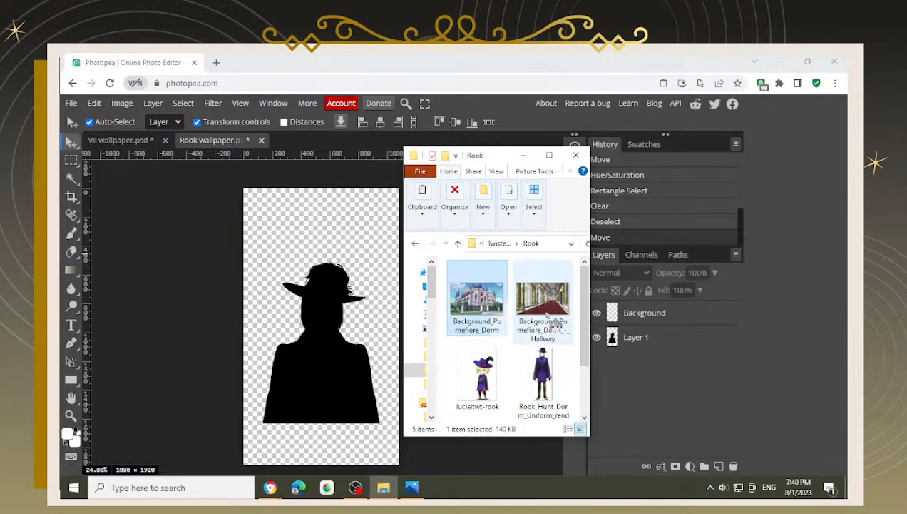
pyautogui.click(557, 314)
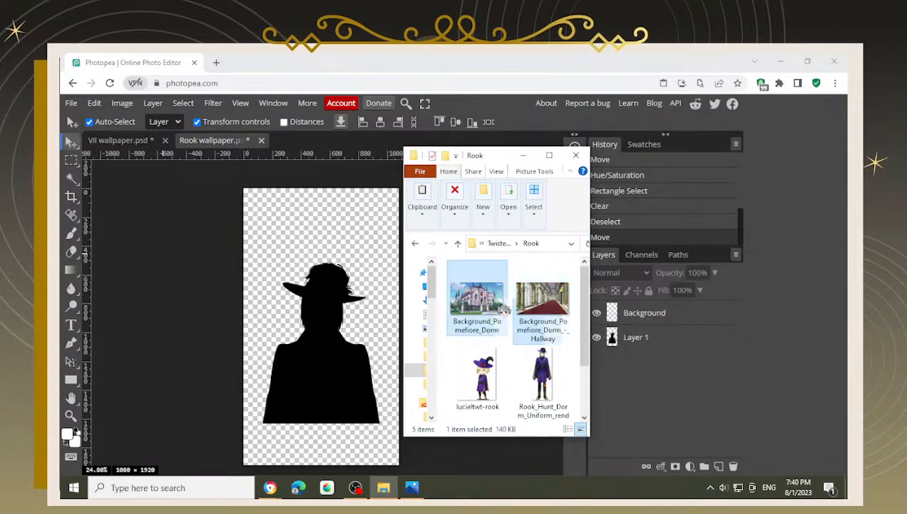
pyautogui.moveTo(479, 374); pyautogui.dragTo(345, 376)
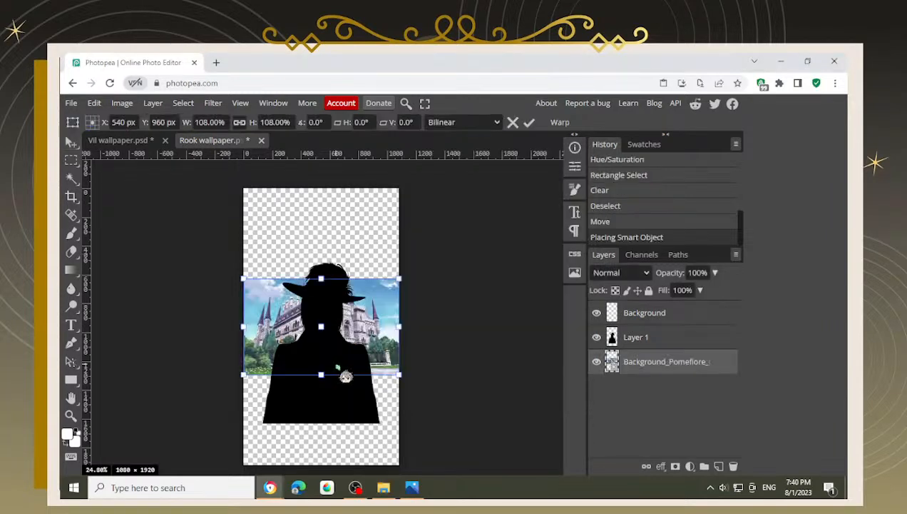
# Step: Move the dorm image layer above the silhouette layer, enlarge it to 162.5% and position it over the silhouette's body
pyautogui.moveTo(639, 364); pyautogui.dragTo(614, 341)
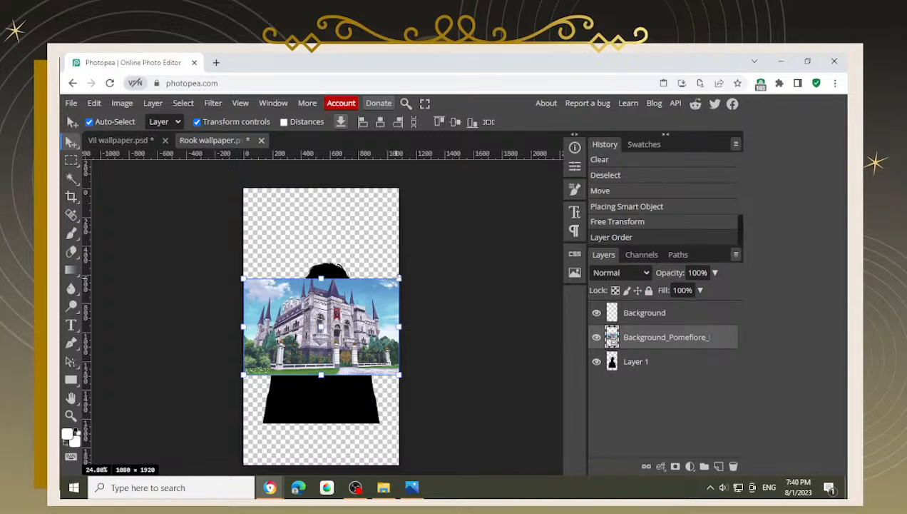
pyautogui.moveTo(398, 278); pyautogui.dragTo(477, 231)
pyautogui.moveTo(368, 302); pyautogui.dragTo(336, 348)
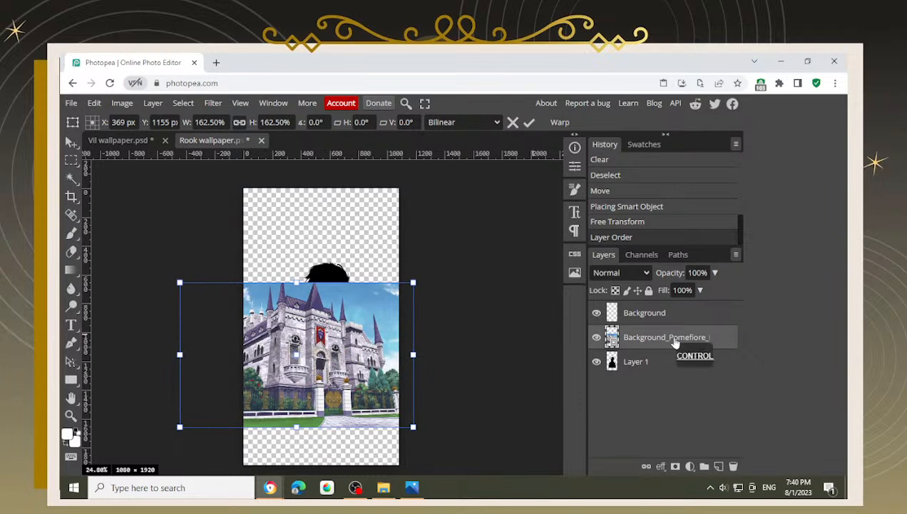
pyautogui.press('Return')
# Step: Clip the dorm image to the silhouette layer and shift it slightly right and up
pyautogui.keyDown('alt'); pyautogui.click(642, 349); pyautogui.keyUp('alt')
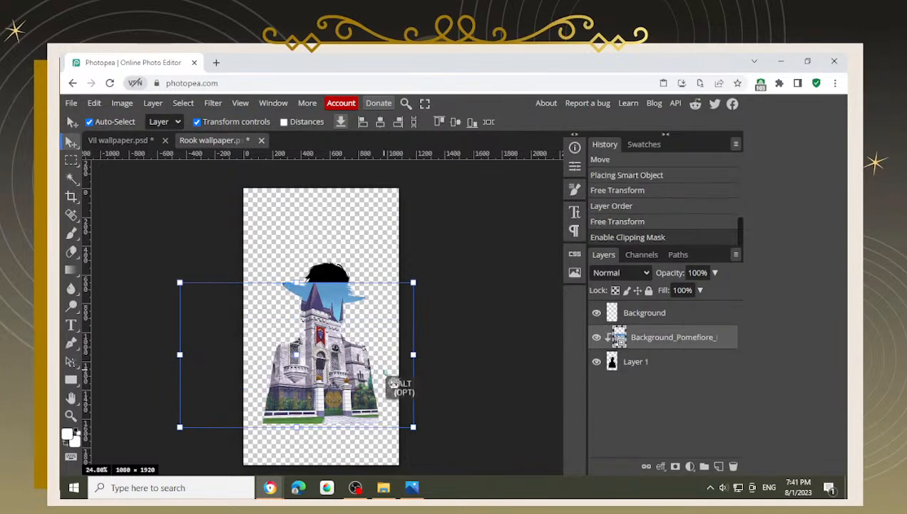
pyautogui.moveTo(328, 370); pyautogui.dragTo(335, 368)
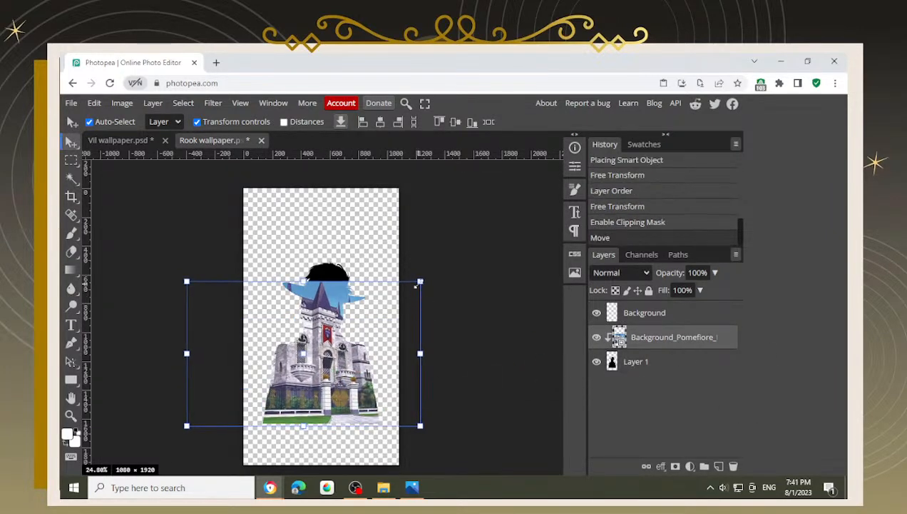
# Step: Try scaling the clipped dorm image down to 117.6% and repositioning it inside the silhouette
pyautogui.moveTo(421, 281); pyautogui.dragTo(382, 305)
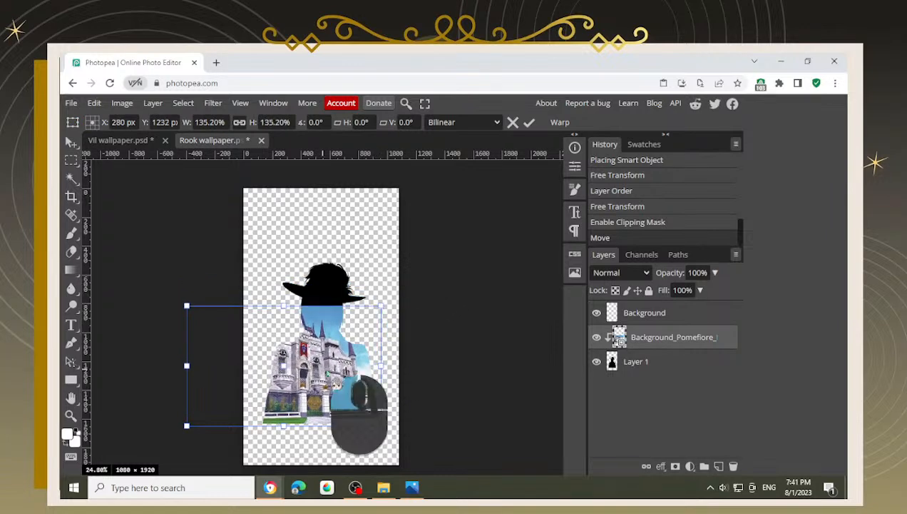
pyautogui.moveTo(326, 373)
pyautogui.mouseDown()
pyautogui.moveTo(375, 391)
pyautogui.moveTo(332, 375)
pyautogui.mouseUp()
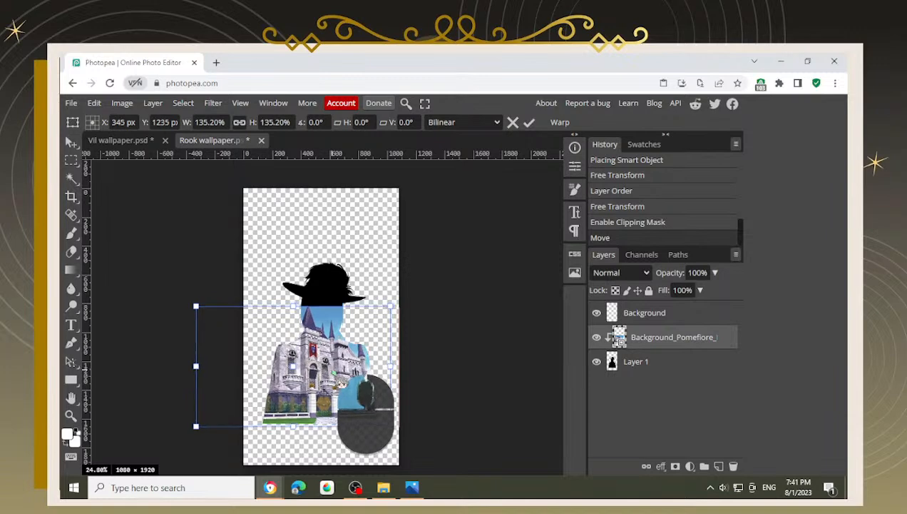
pyautogui.scroll(4, 338, 418)
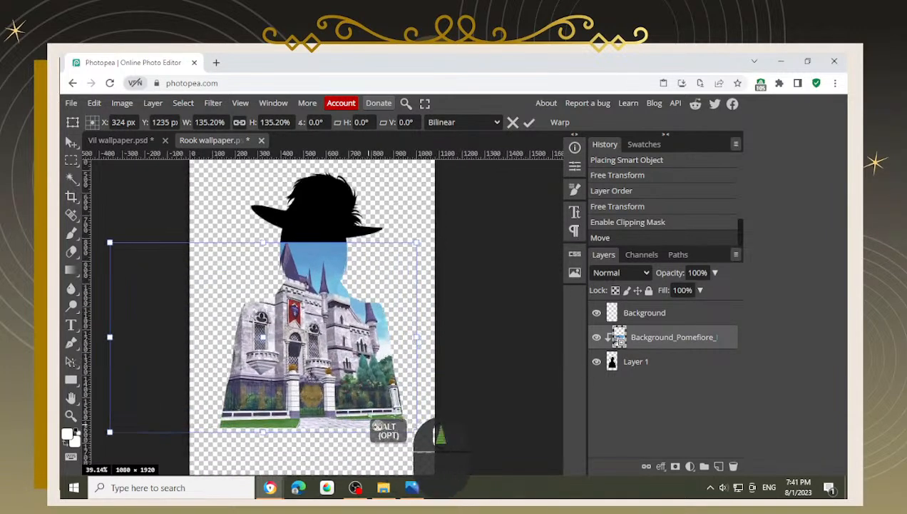
pyautogui.moveTo(366, 407)
pyautogui.mouseDown()
pyautogui.moveTo(368, 397)
pyautogui.moveTo(373, 408)
pyautogui.mouseUp()
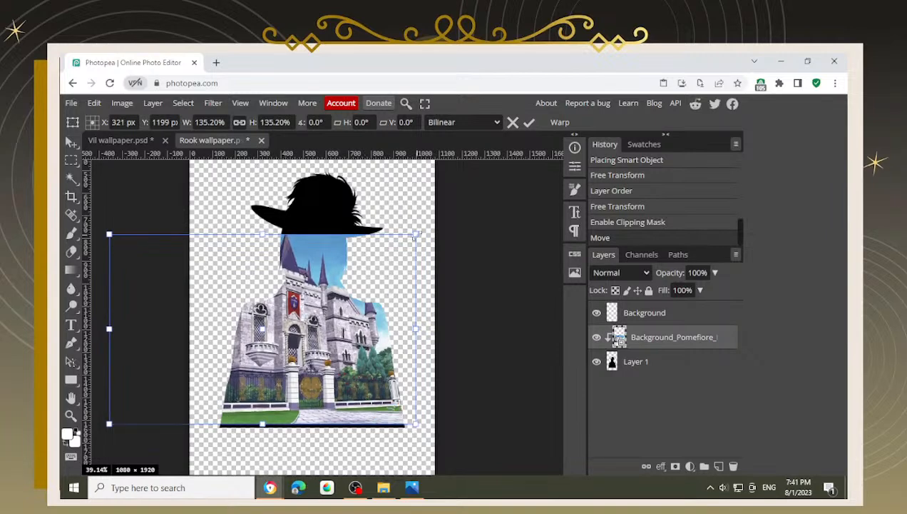
pyautogui.moveTo(416, 234); pyautogui.dragTo(366, 265)
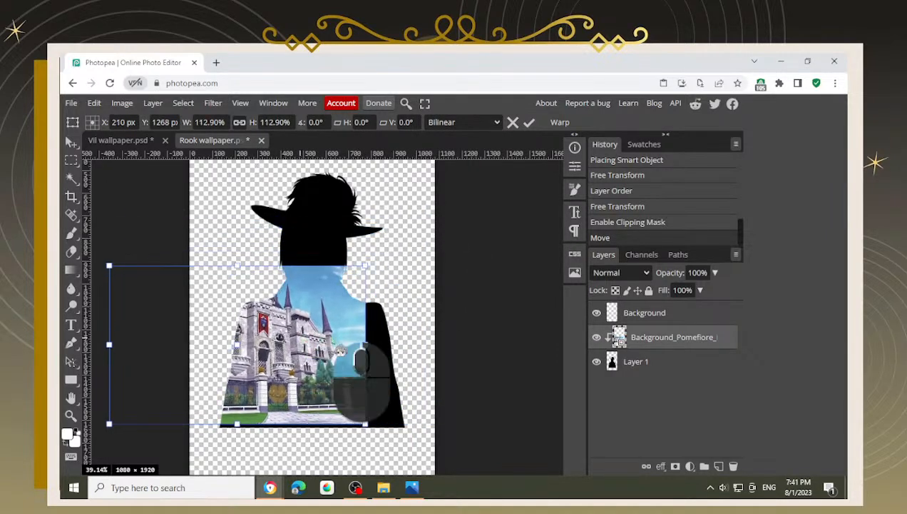
pyautogui.moveTo(340, 352); pyautogui.dragTo(365, 337)
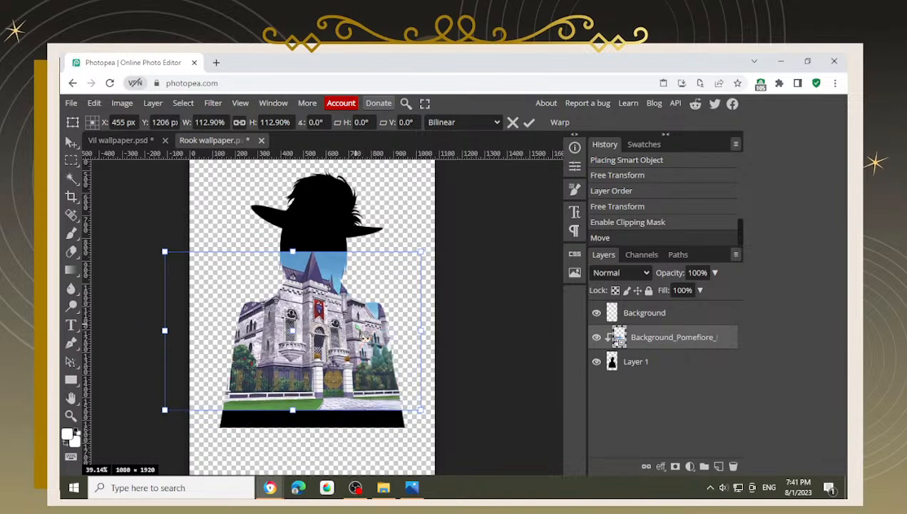
pyautogui.moveTo(421, 409); pyautogui.dragTo(431, 416)
pyautogui.moveTo(364, 407)
pyautogui.mouseDown()
pyautogui.moveTo(351, 406)
pyautogui.moveTo(358, 417)
pyautogui.moveTo(367, 410)
pyautogui.mouseUp()
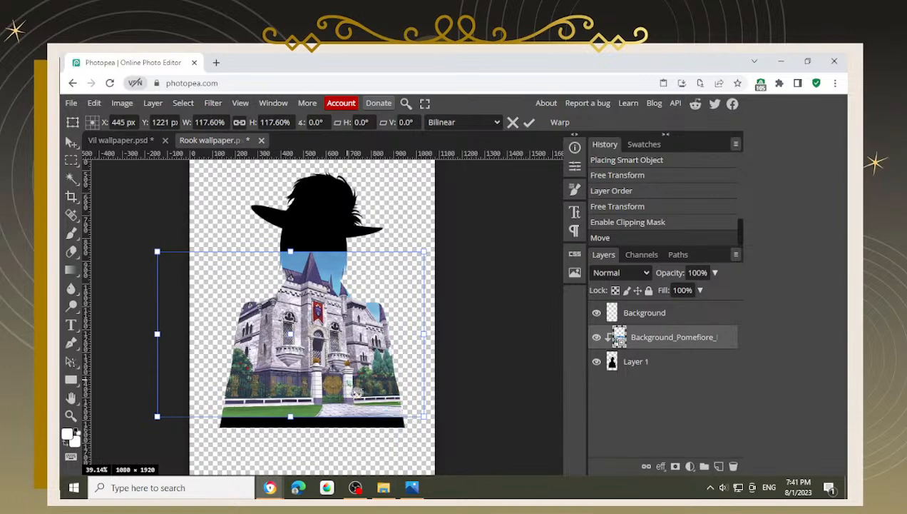
# Step: Try flipping the dorm image horizontally and aligning it with the silhouette's base, and discard the whole transform
pyautogui.click(95, 102)
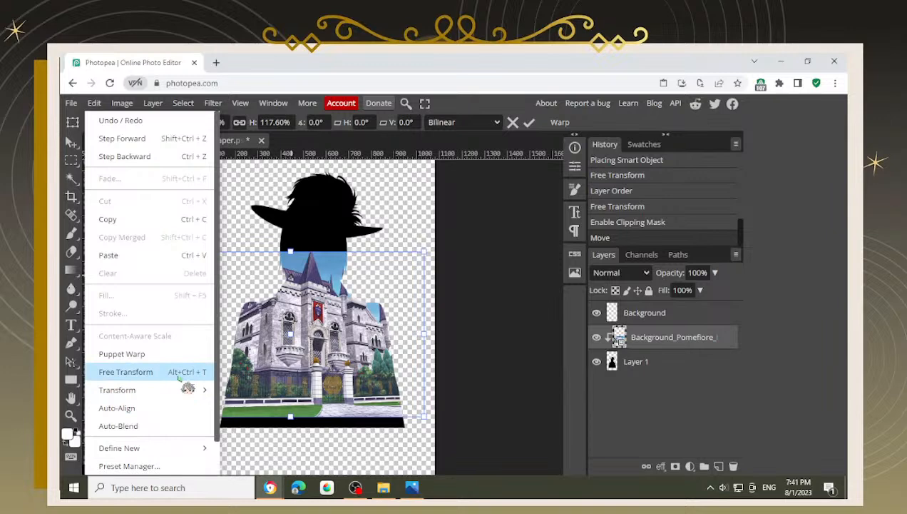
pyautogui.moveTo(180, 395)
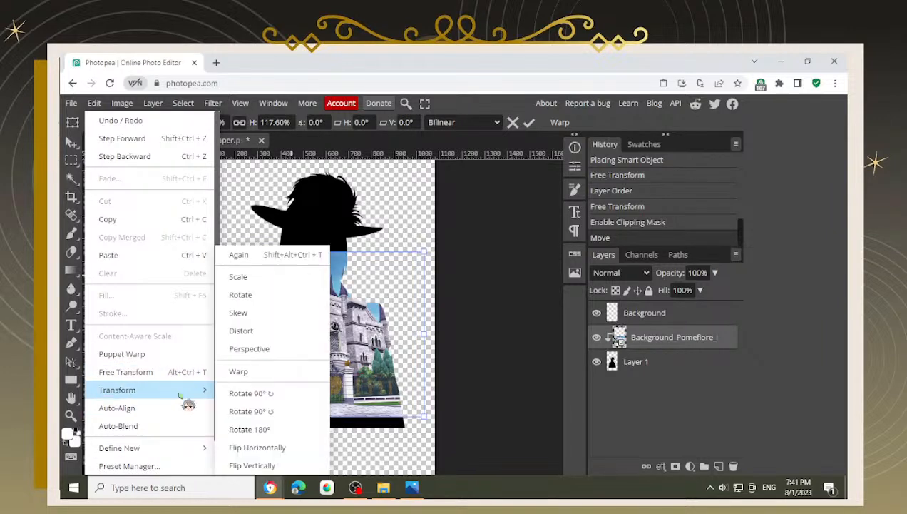
pyautogui.click(293, 449)
pyautogui.moveTo(288, 381); pyautogui.dragTo(341, 391)
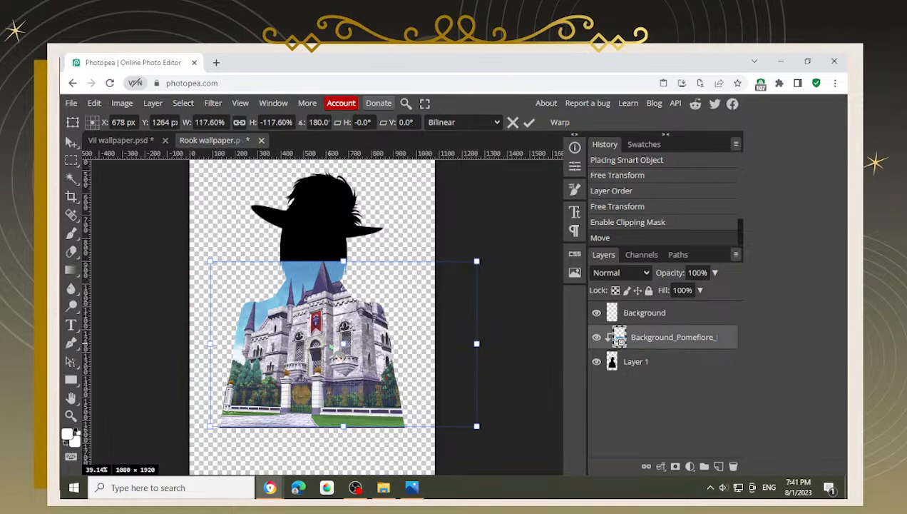
pyautogui.hotkey('ctrl', 'z')
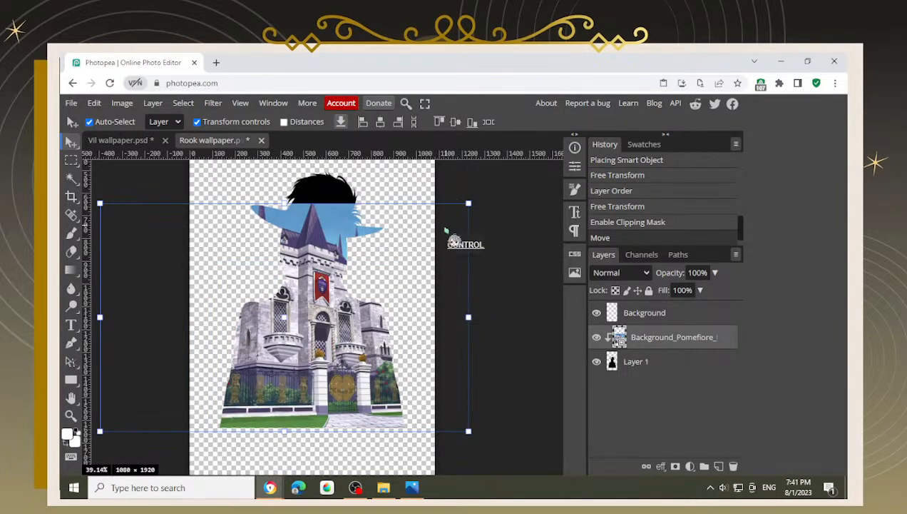
# Step: Try a duplicate of the clipped dorm image, flipped horizontally and repositioned over the silhouette's body
pyautogui.hotkey('ctrl', 'v')
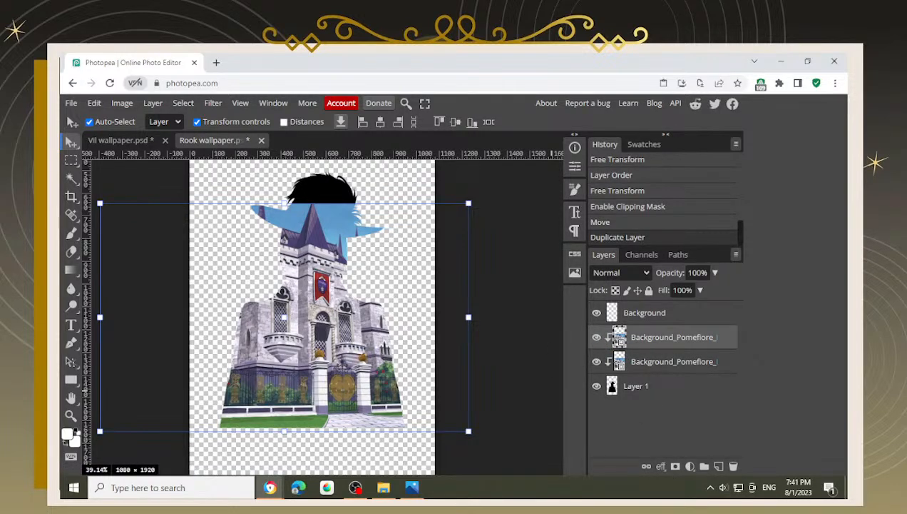
pyautogui.click(94, 102)
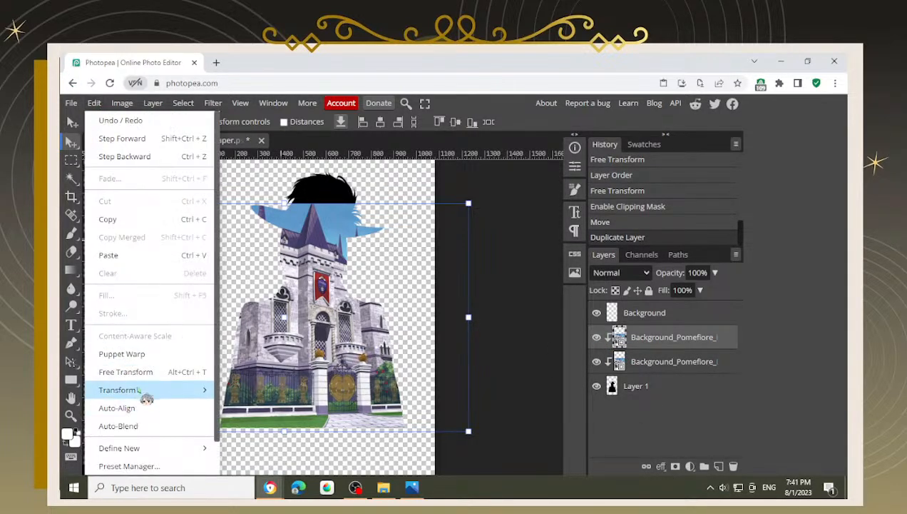
pyautogui.moveTo(142, 391)
pyautogui.click(257, 448)
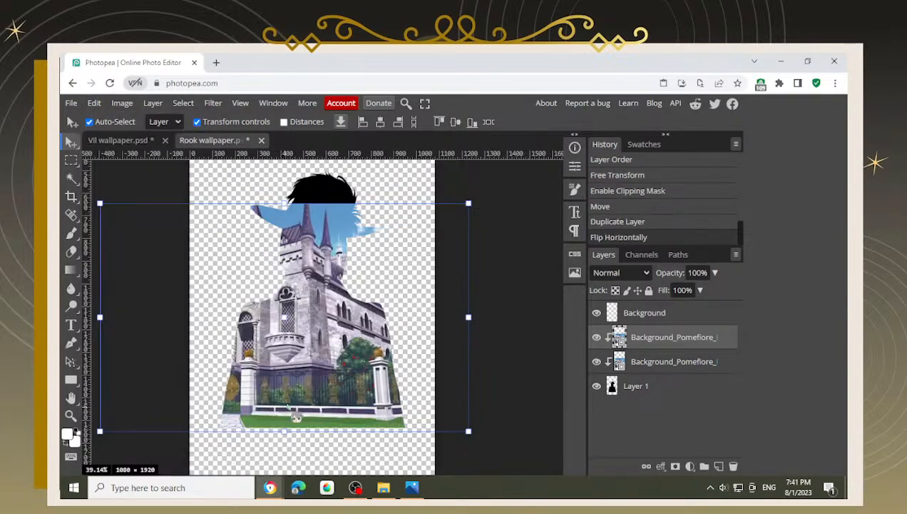
pyautogui.moveTo(303, 341); pyautogui.dragTo(403, 396)
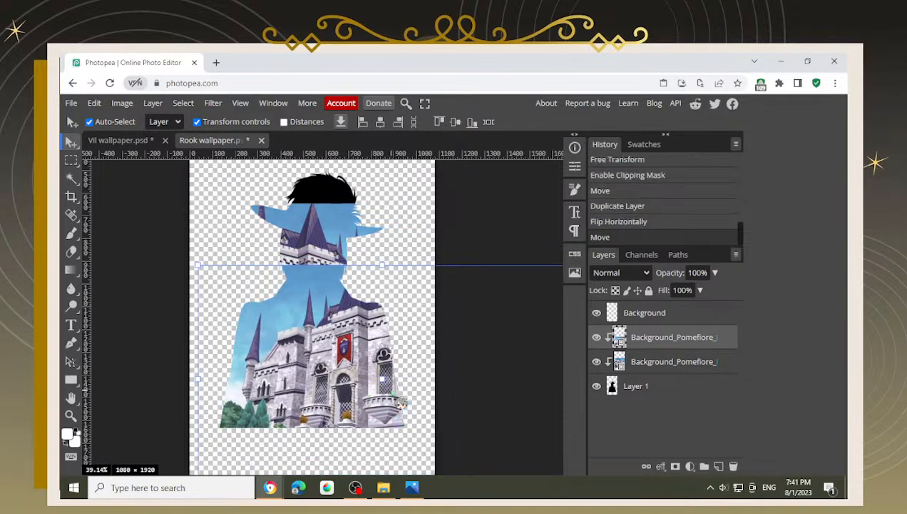
pyautogui.hotkey('ctrl', 'z')
pyautogui.hotkey('ctrl', 'shift', 'z')
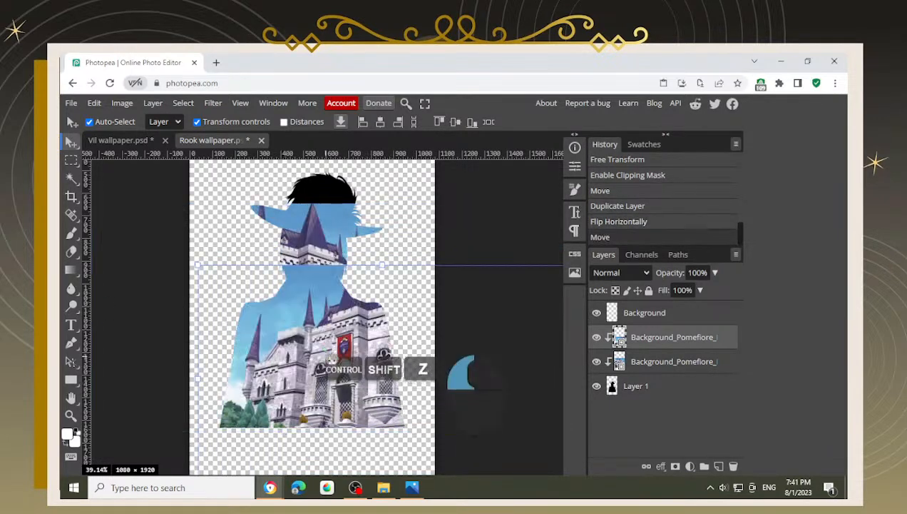
pyautogui.moveTo(324, 358); pyautogui.dragTo(316, 333)
pyautogui.moveTo(359, 380)
pyautogui.mouseDown()
pyautogui.moveTo(443, 406)
pyautogui.moveTo(446, 321)
pyautogui.moveTo(523, 340)
pyautogui.moveTo(305, 349)
pyautogui.moveTo(295, 366)
pyautogui.moveTo(327, 397)
pyautogui.moveTo(331, 345)
pyautogui.moveTo(317, 363)
pyautogui.moveTo(350, 363)
pyautogui.moveTo(358, 372)
pyautogui.mouseUp()
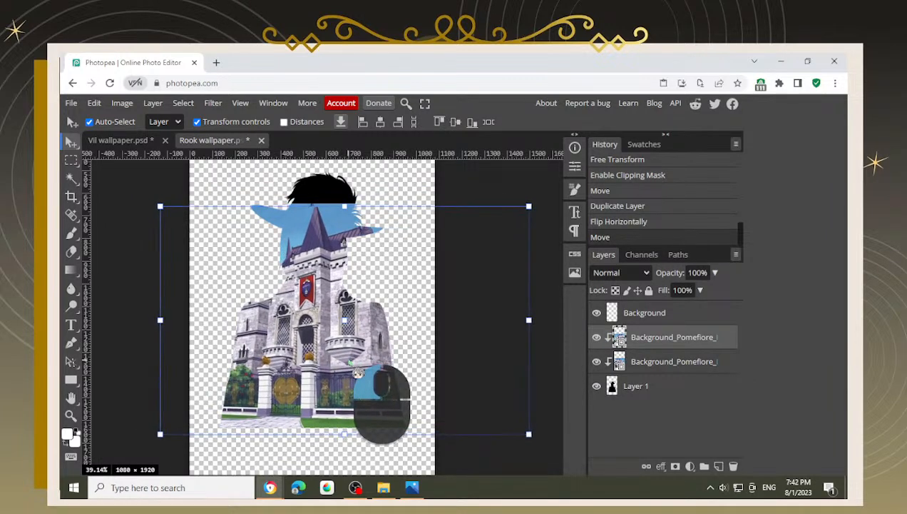
# Step: Compare the flipped dorm image with the original by toggling its visibility, and delete the flipped duplicate
pyautogui.click(597, 337)
pyautogui.click(597, 336)
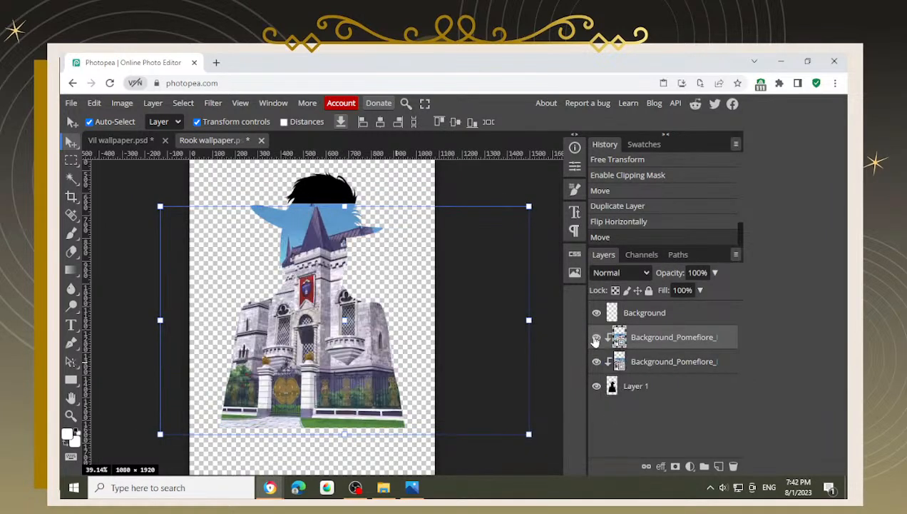
pyautogui.click(596, 337)
pyautogui.click(596, 338)
pyautogui.click(596, 338)
pyautogui.click(596, 338)
pyautogui.click(597, 338)
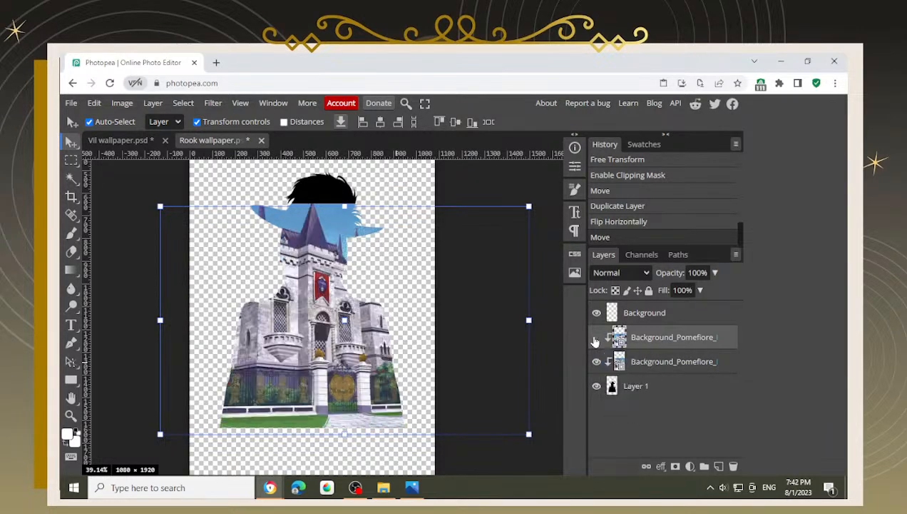
pyautogui.click(596, 338)
pyautogui.click(596, 338)
pyautogui.click(596, 338)
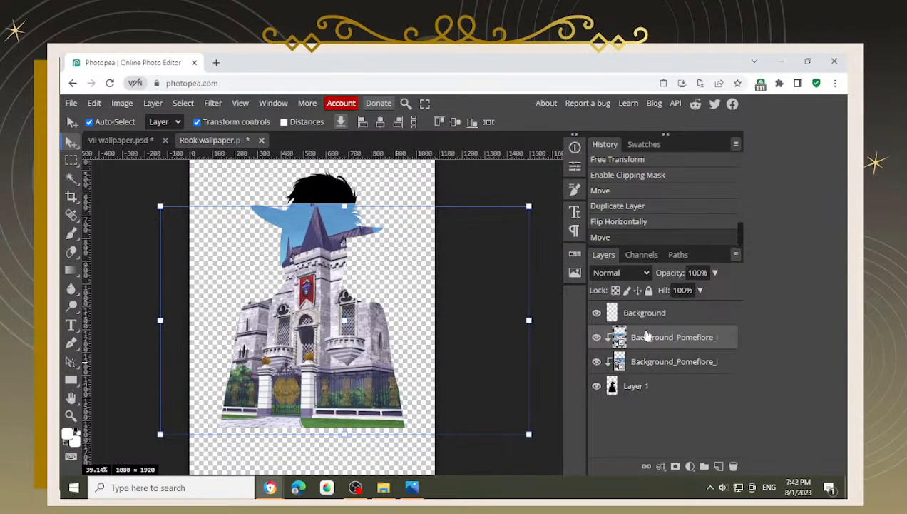
pyautogui.press('BackSpace')
# Step: Scale the clipped dorm image down to 118.8% and position it over the silhouette's torso at about X 412, Y 1201 px
pyautogui.click(342, 380)
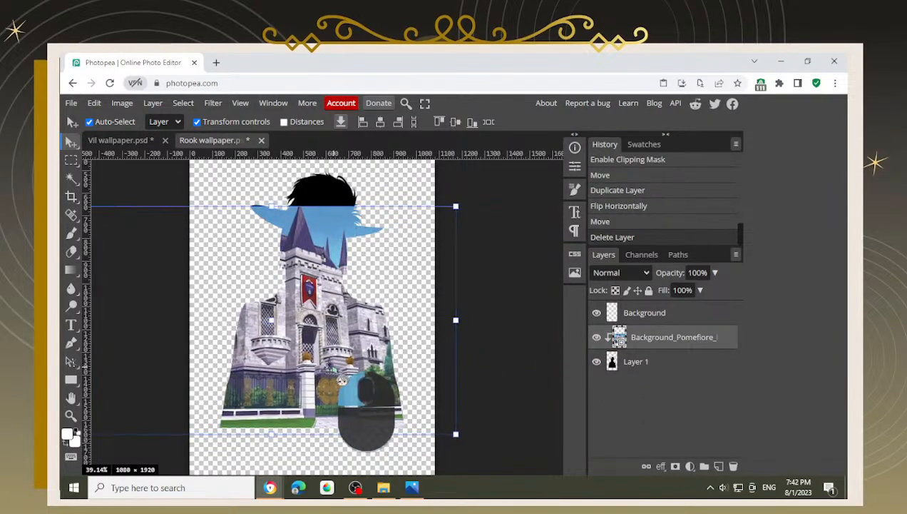
pyautogui.moveTo(455, 205); pyautogui.dragTo(405, 247)
pyautogui.moveTo(257, 364); pyautogui.dragTo(297, 373)
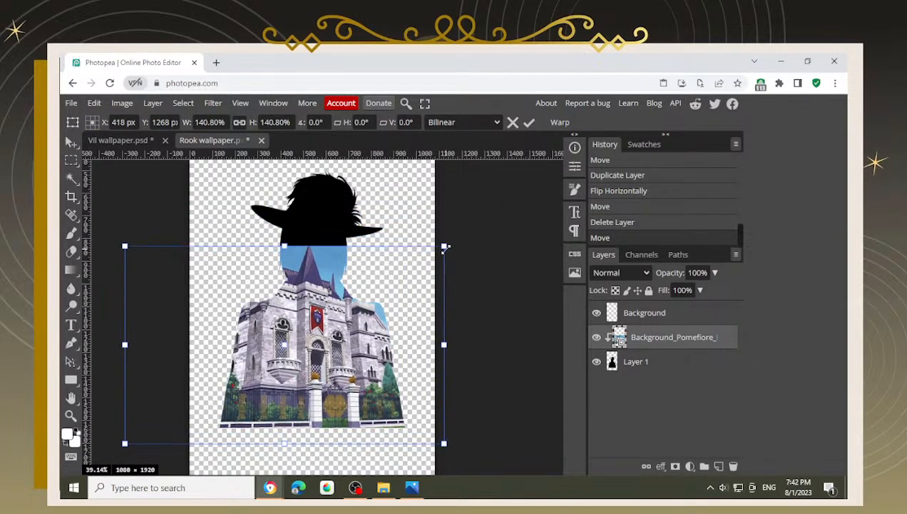
pyautogui.moveTo(445, 248); pyautogui.dragTo(394, 277)
pyautogui.moveTo(310, 400); pyautogui.dragTo(339, 391)
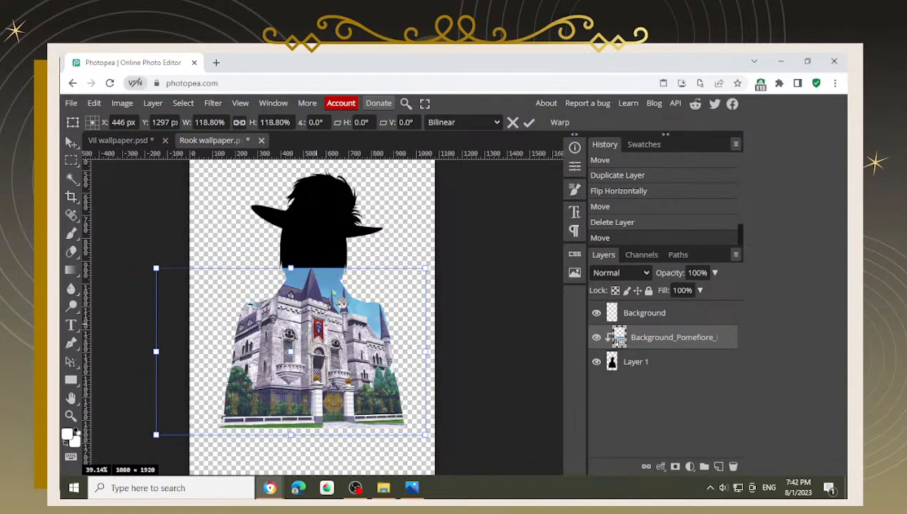
pyautogui.moveTo(333, 328); pyautogui.dragTo(338, 320)
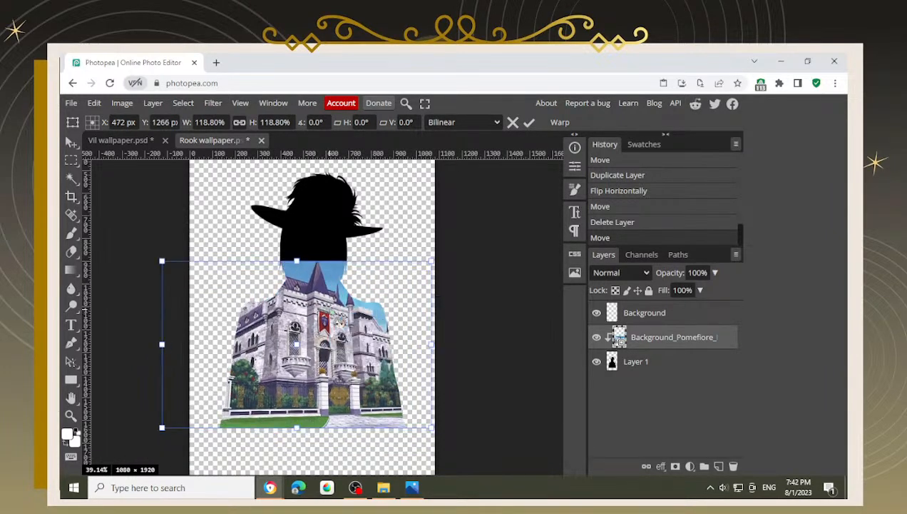
pyautogui.scroll(3, 339, 417)
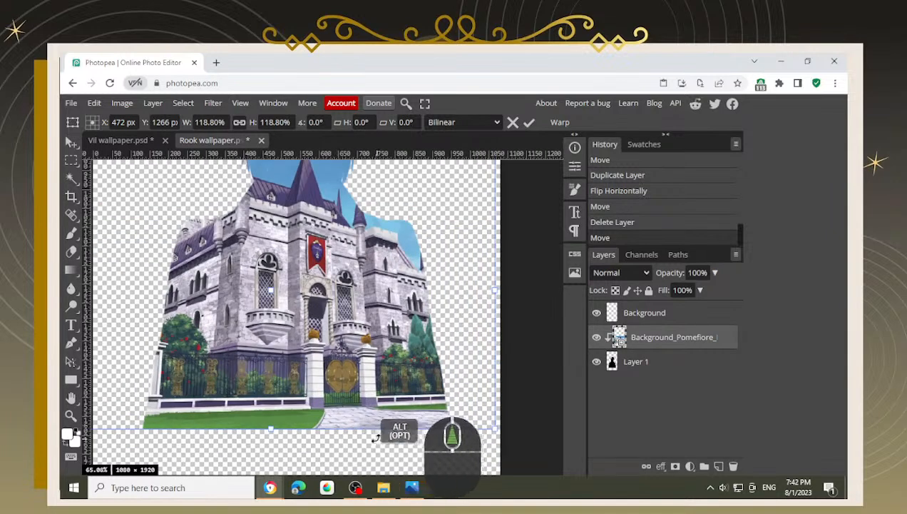
pyautogui.moveTo(431, 418); pyautogui.dragTo(396, 391)
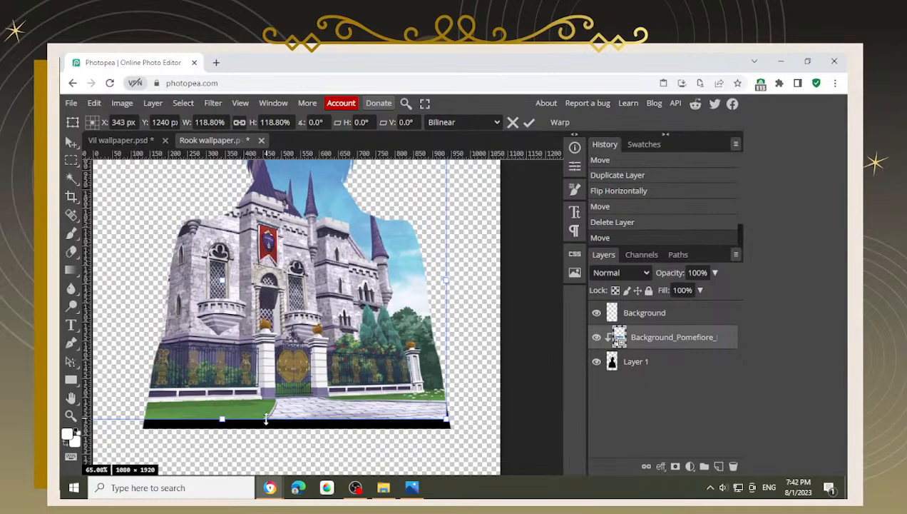
pyautogui.moveTo(318, 401); pyautogui.dragTo(371, 348)
pyautogui.scroll(-3, 354, 385)
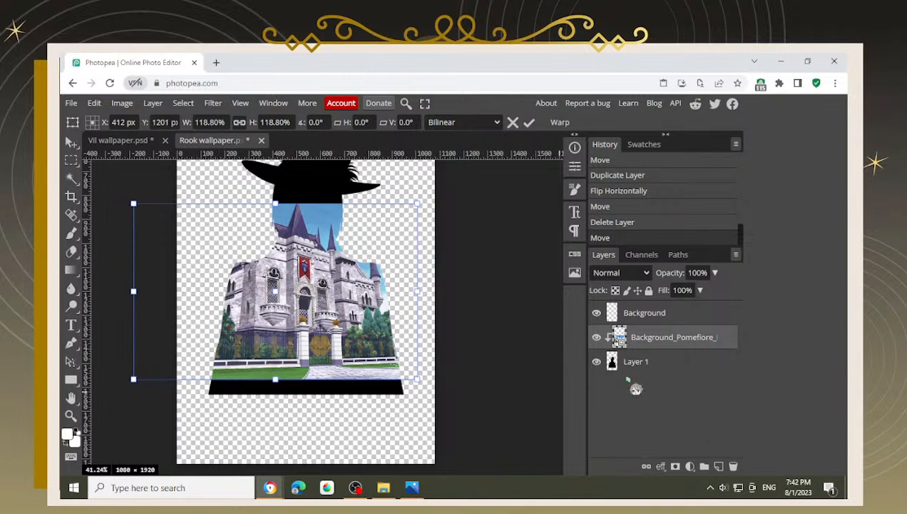
# Step: Center the dorm image and Background layers horizontally, and move both so the image's lower edge meets the silhouette's base
pyautogui.keyDown('ctrl'); pyautogui.click(646, 315); pyautogui.keyUp('ctrl')
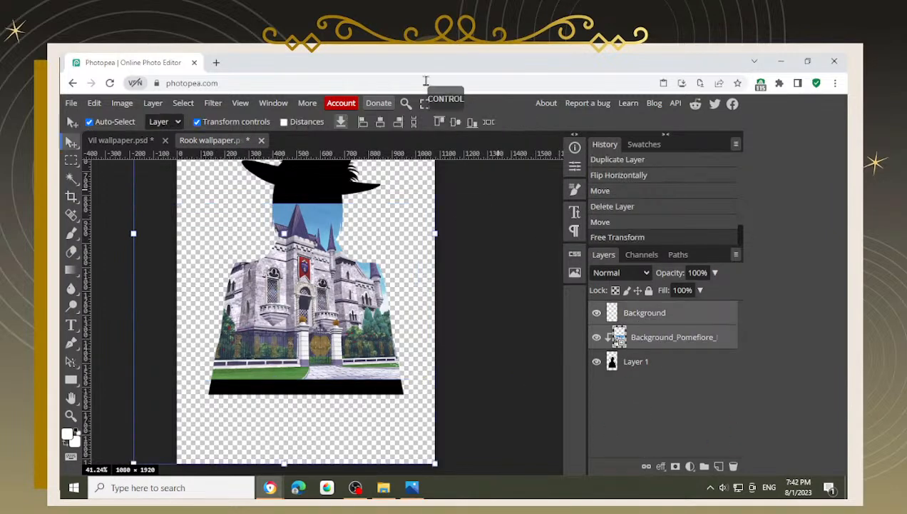
pyautogui.click(398, 125)
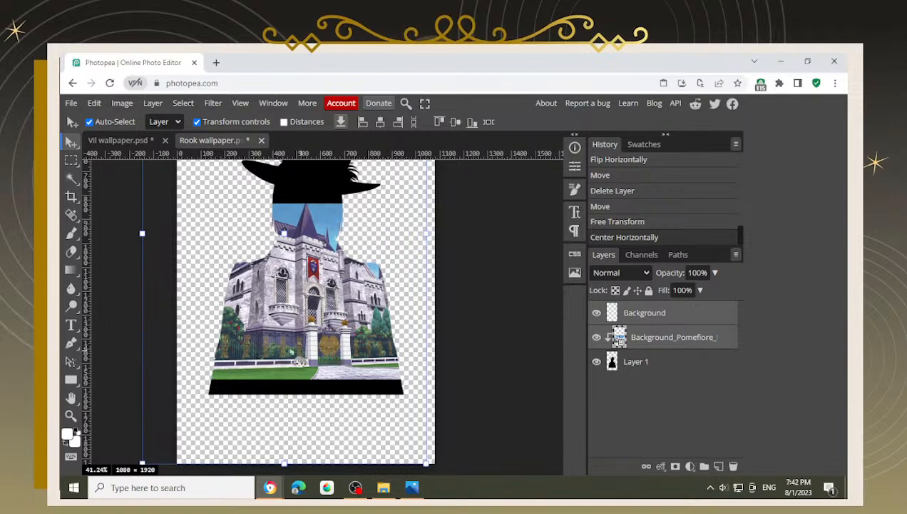
pyautogui.moveTo(333, 364); pyautogui.dragTo(308, 364)
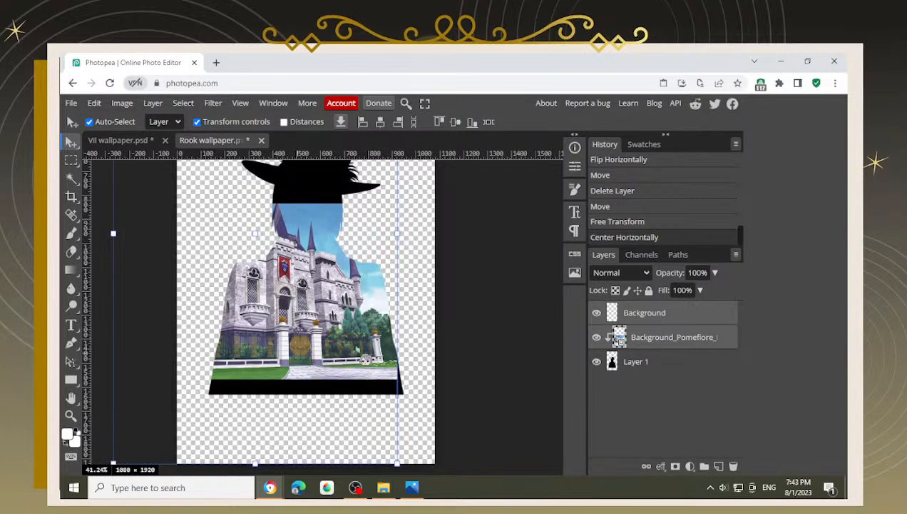
pyautogui.click(330, 363)
pyautogui.moveTo(330, 364); pyautogui.dragTo(338, 375)
pyautogui.click(440, 306)
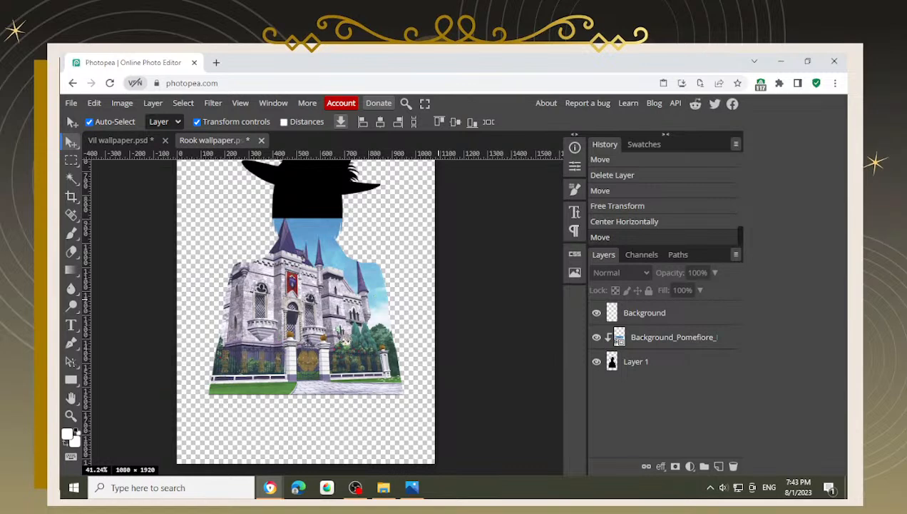
# Step: Enlarge the dorm image to 121.4% and reposition it so the castle fills the silhouette's torso
pyautogui.click(343, 341)
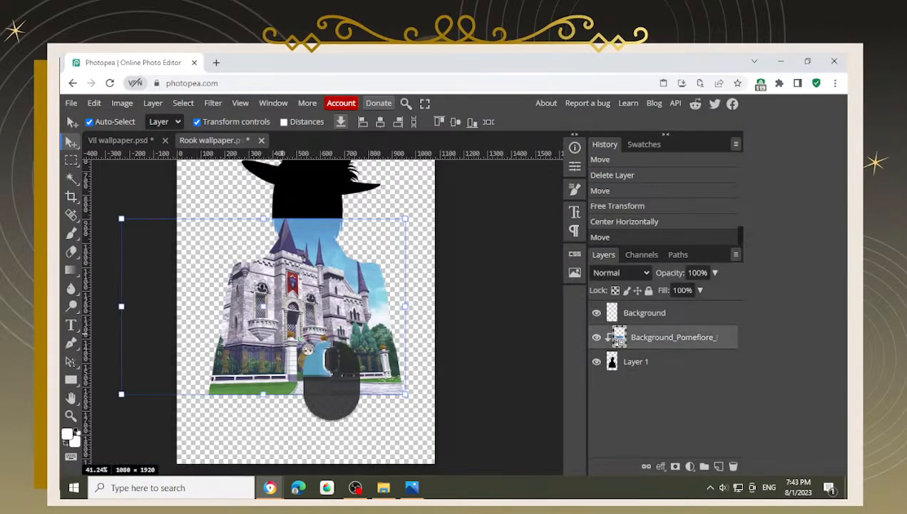
pyautogui.moveTo(332, 355); pyautogui.dragTo(323, 337)
pyautogui.moveTo(376, 362); pyautogui.dragTo(370, 371)
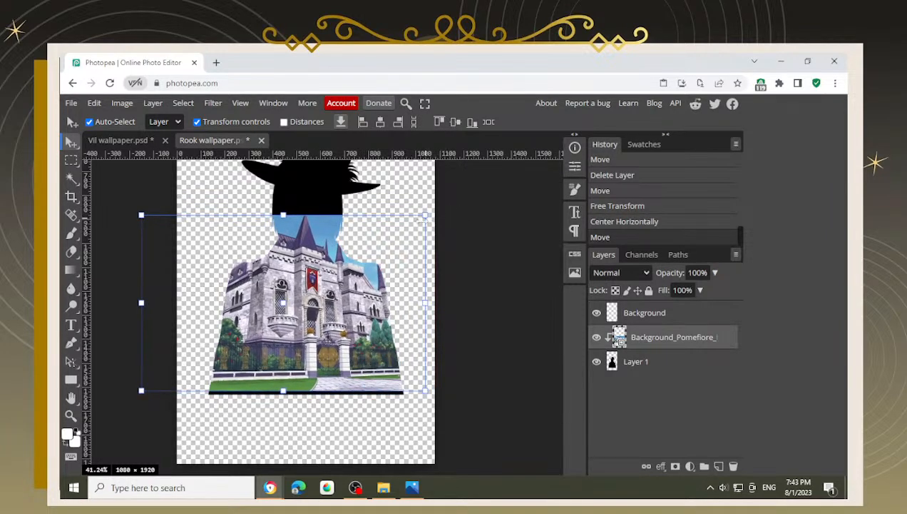
pyautogui.moveTo(426, 215)
pyautogui.mouseDown()
pyautogui.moveTo(455, 223)
pyautogui.moveTo(464, 214)
pyautogui.moveTo(432, 231)
pyautogui.moveTo(431, 214)
pyautogui.mouseUp()
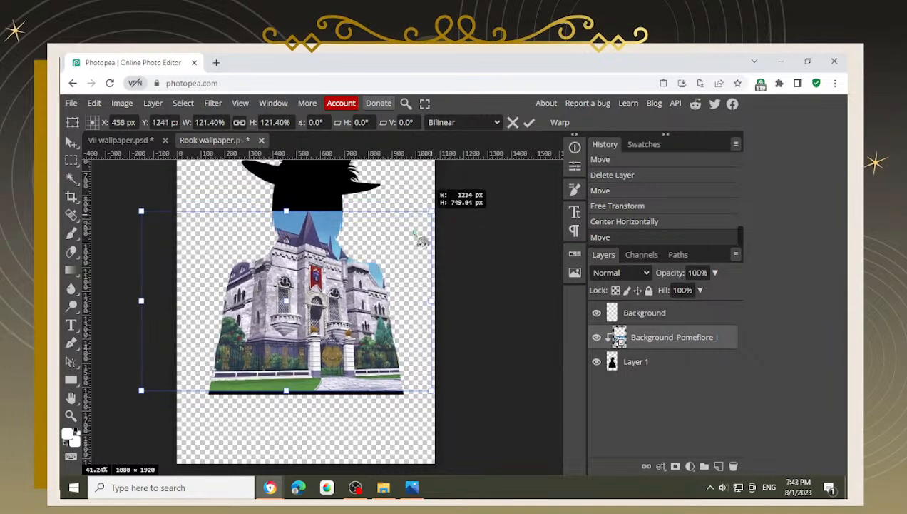
pyautogui.moveTo(339, 296); pyautogui.dragTo(373, 358)
pyautogui.press('Return')
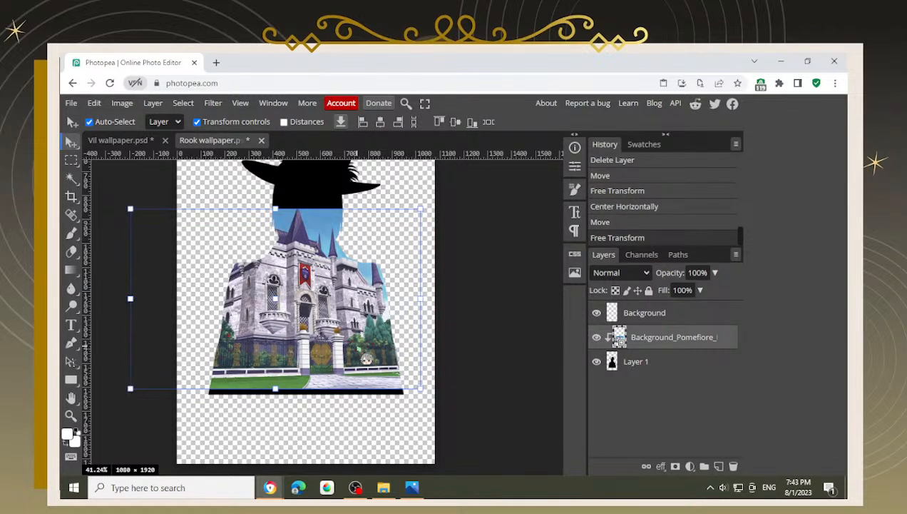
pyautogui.click(151, 188)
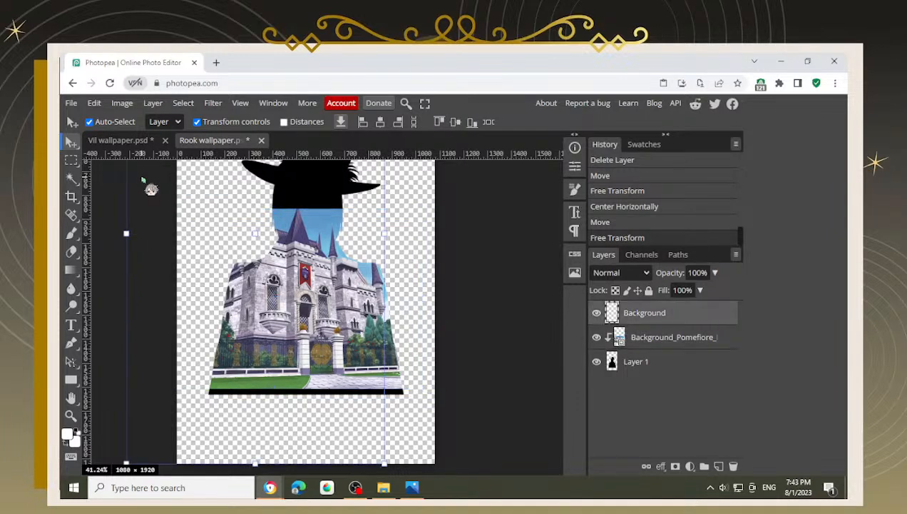
# Step: Copy the Gradient Fill 1 copy layer from the Vil wallpaper into the Rook wallpaper, clipped directly above the silhouette layer
pyautogui.click(141, 143)
pyautogui.scroll(5, 229, 332)
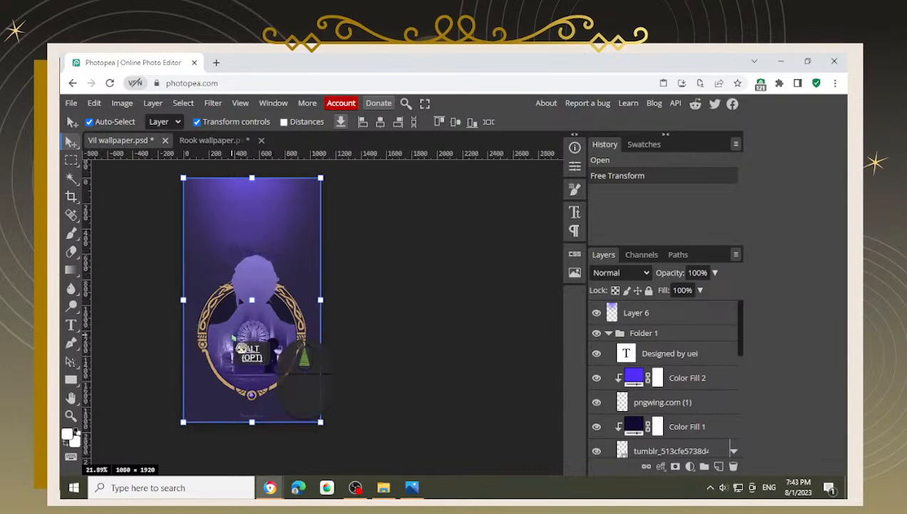
pyautogui.scroll(-3, 656, 423)
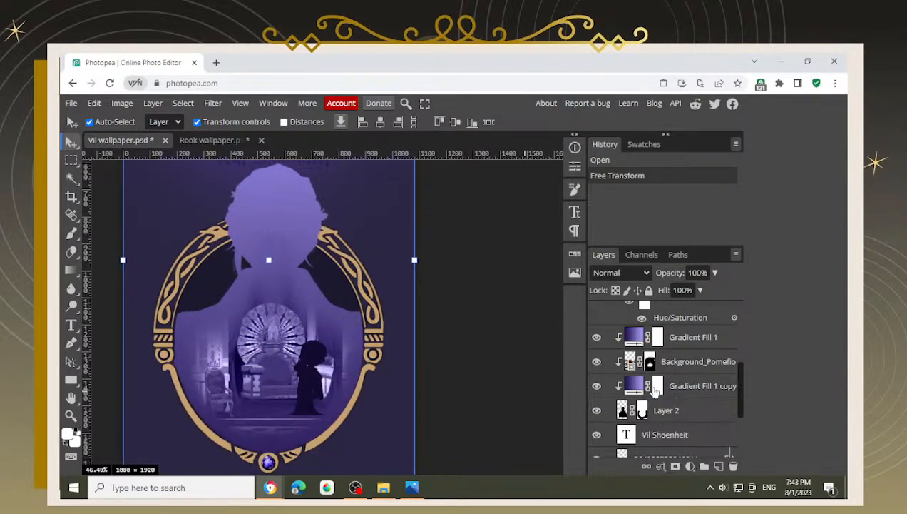
pyautogui.scroll(-3, 655, 407)
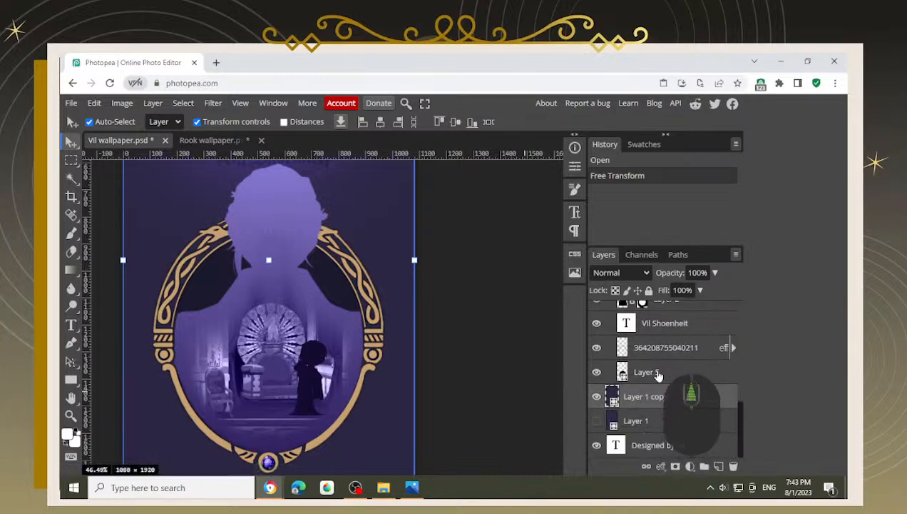
pyautogui.scroll(2, 651, 378)
pyautogui.scroll(2, 652, 378)
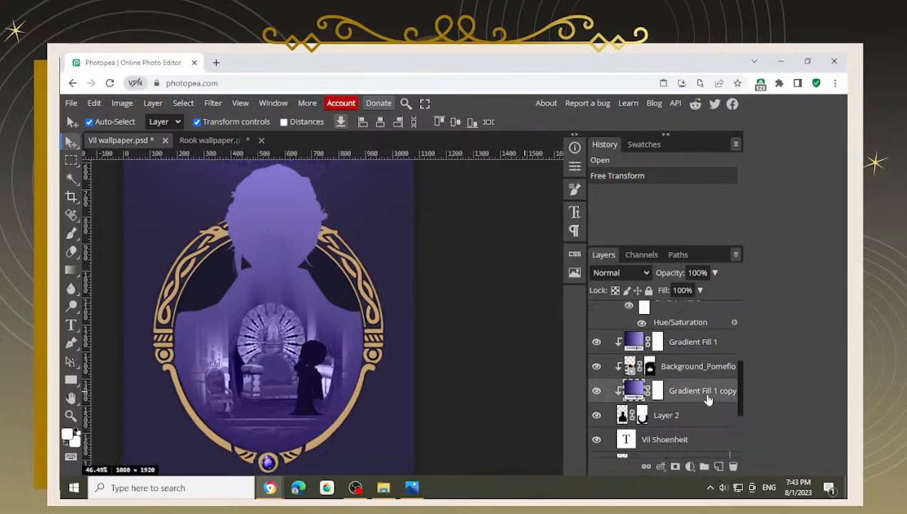
pyautogui.moveTo(706, 396); pyautogui.dragTo(646, 360)
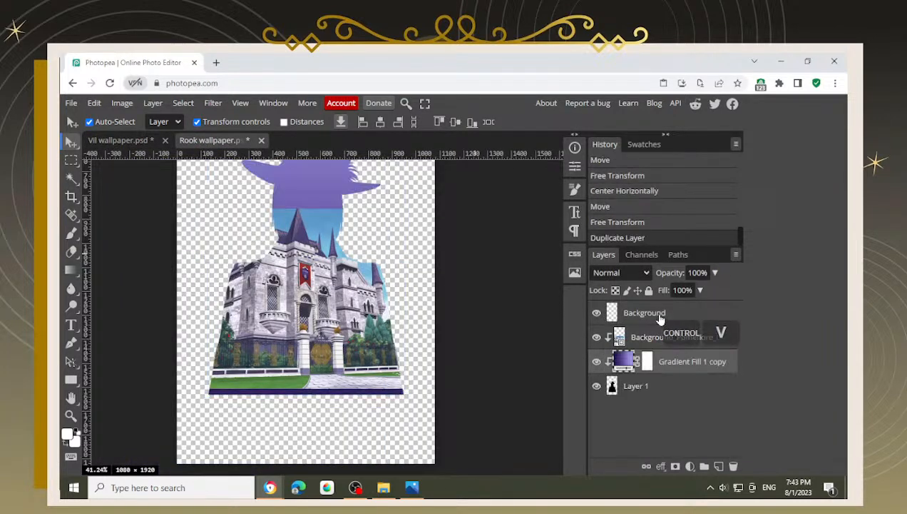
# Step: Copy the Gradient Fill 1 layer from the Vil wallpaper into the Rook wallpaper, clipped directly above the Pomefiore dorm image
pyautogui.click(690, 467)
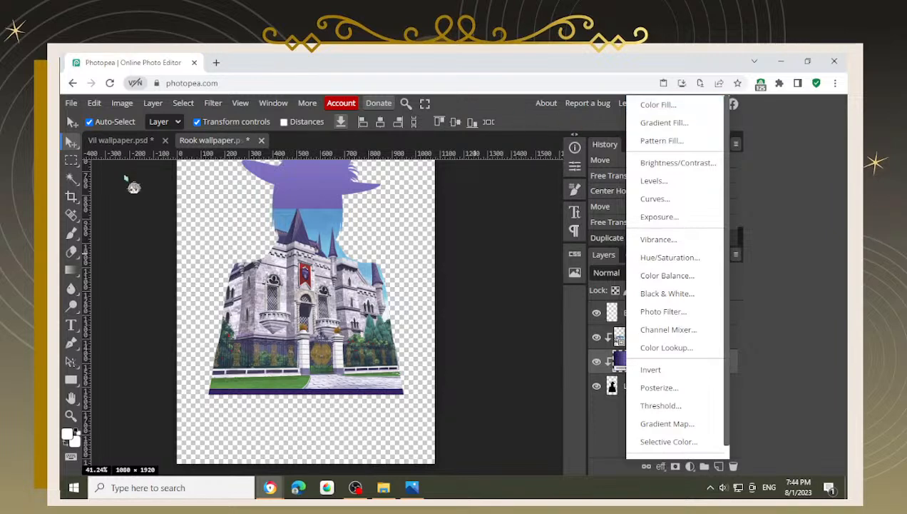
pyautogui.click(106, 141)
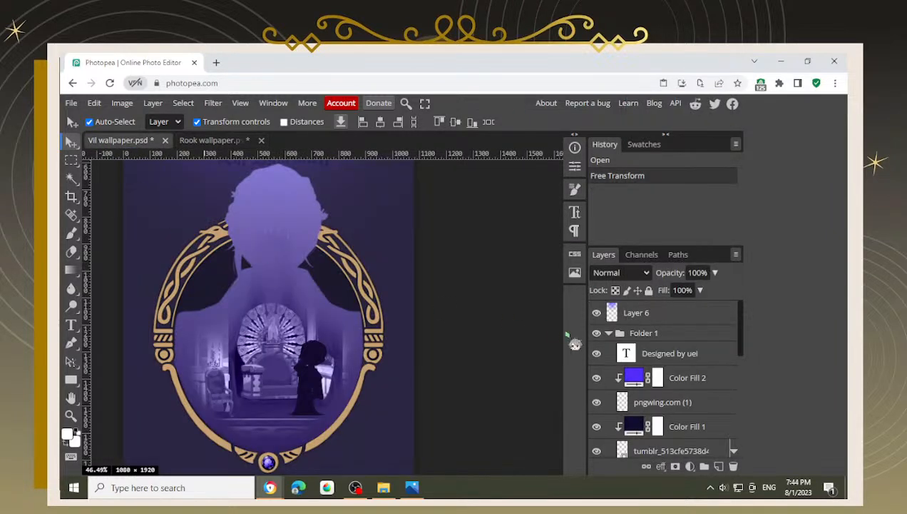
pyautogui.scroll(-4, 703, 426)
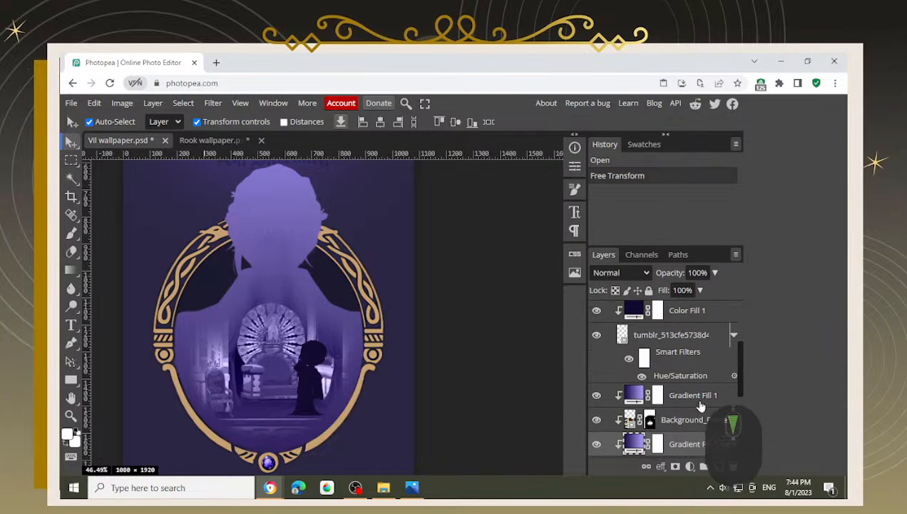
pyautogui.click(703, 398)
pyautogui.hotkey('ctrl', 'c')
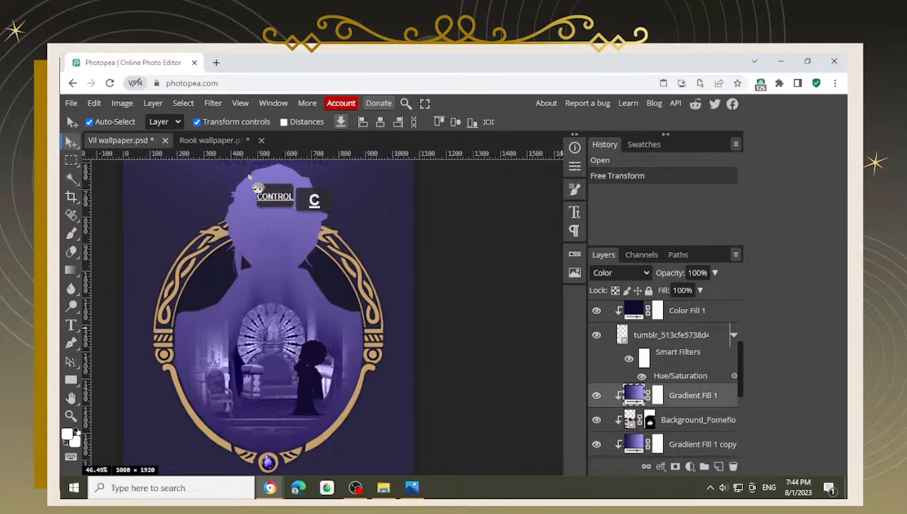
pyautogui.click(206, 142)
pyautogui.click(694, 338)
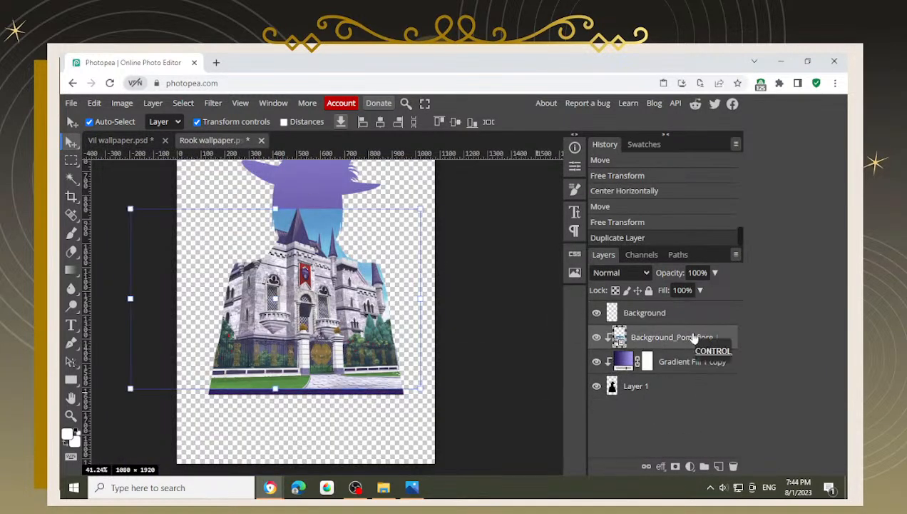
pyautogui.hotkey('ctrl', 'v')
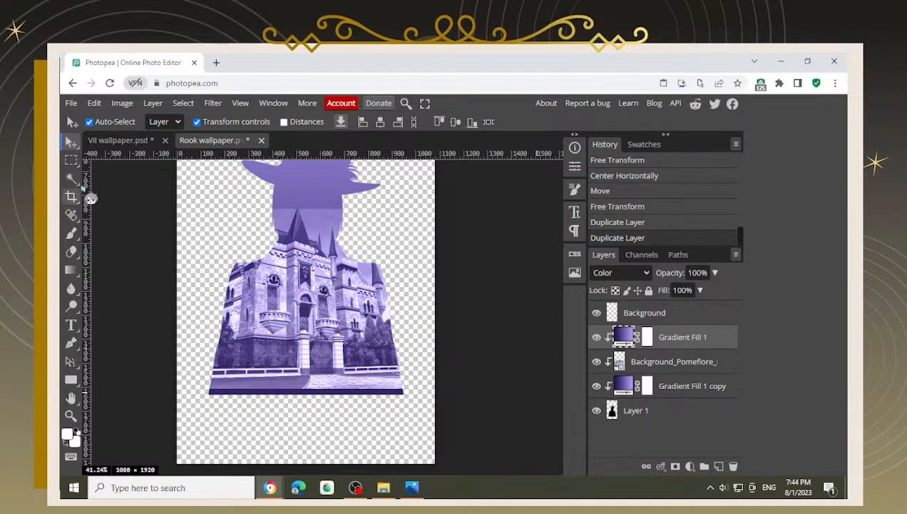
pyautogui.click(667, 362)
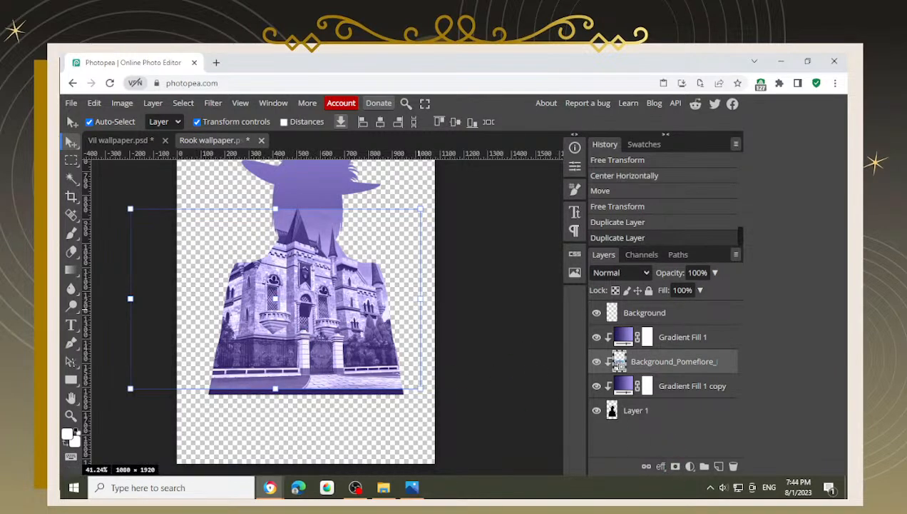
pyautogui.click(384, 487)
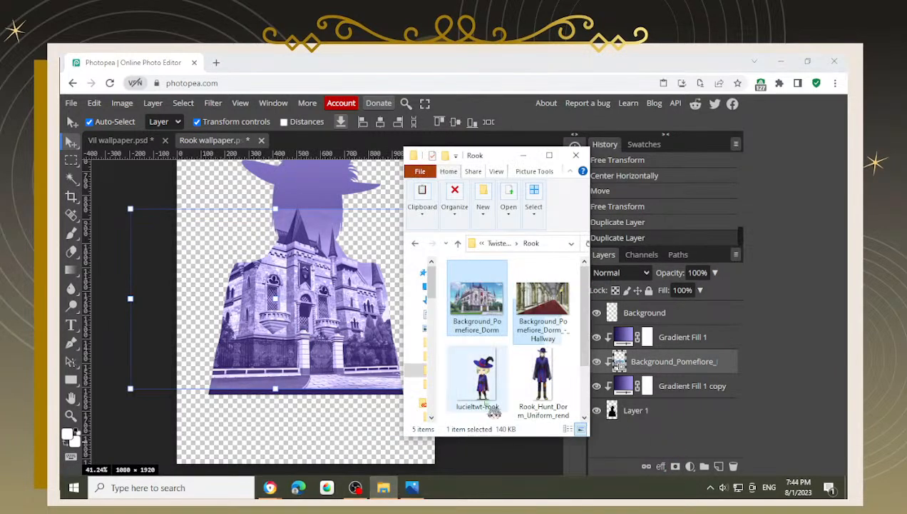
pyautogui.moveTo(492, 413); pyautogui.dragTo(281, 368)
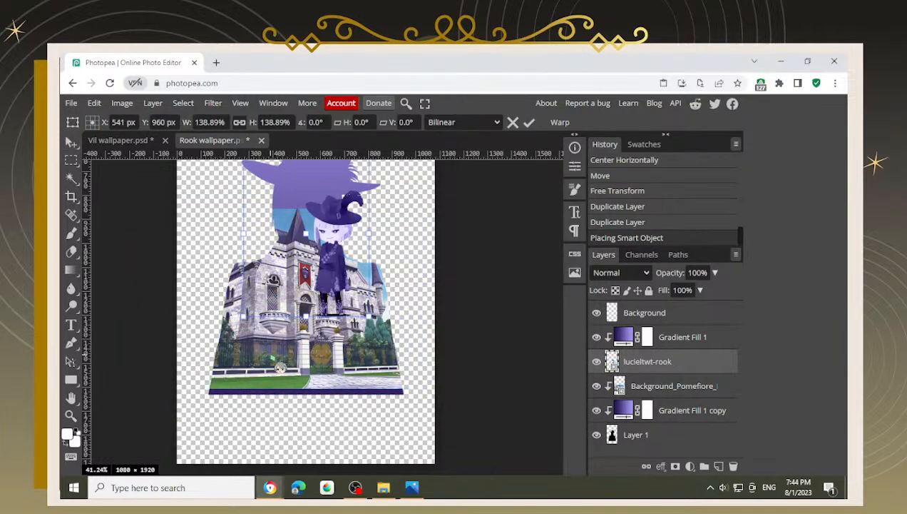
pyautogui.hotkey('ctrl', 'z')
pyautogui.click(687, 341)
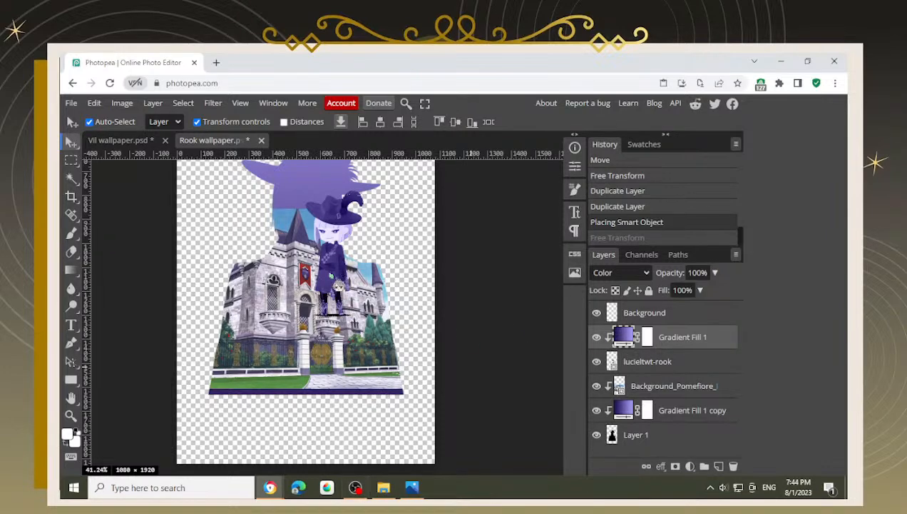
pyautogui.click(673, 362)
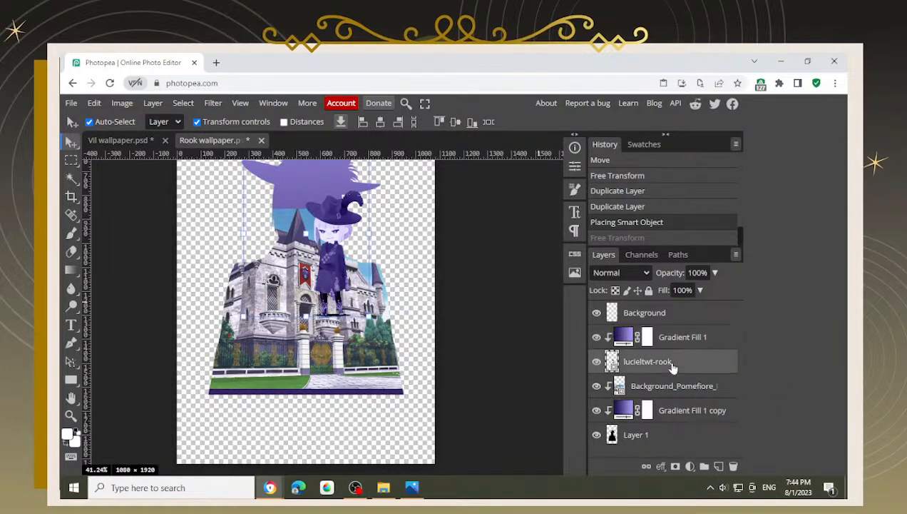
pyautogui.press('BackSpace')
# Step: Switch to the image viewer, capture lucieltwt-rook.gif with the hat raised, and paste the screenshot above Gradient Fill 1, moved down over the castle
pyautogui.click(690, 345)
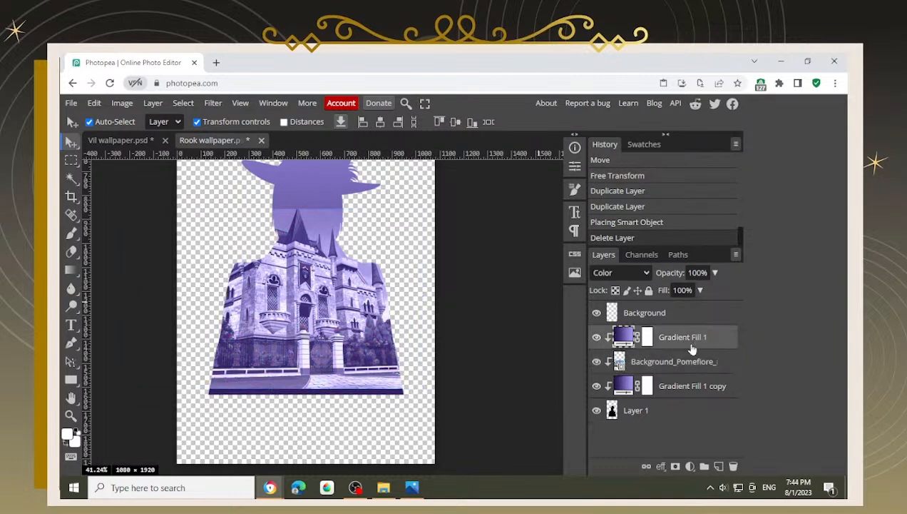
pyautogui.click(413, 491)
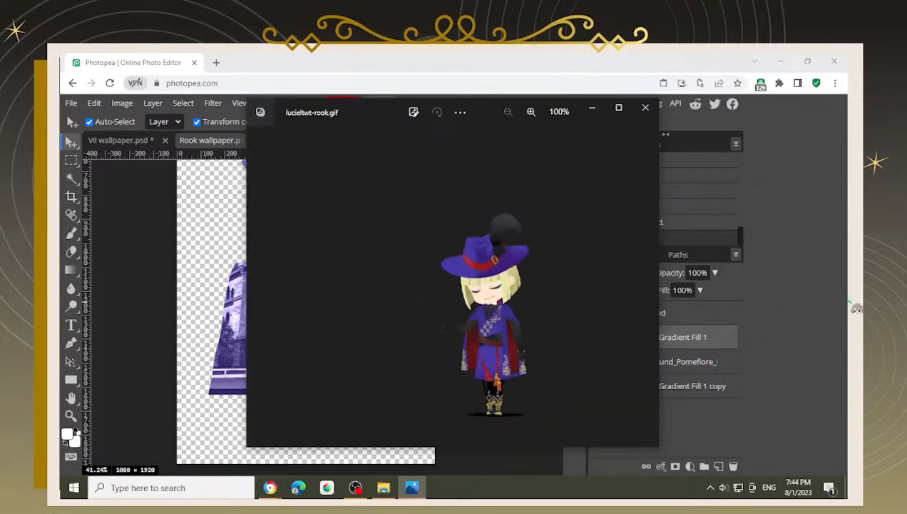
pyautogui.press('Print')
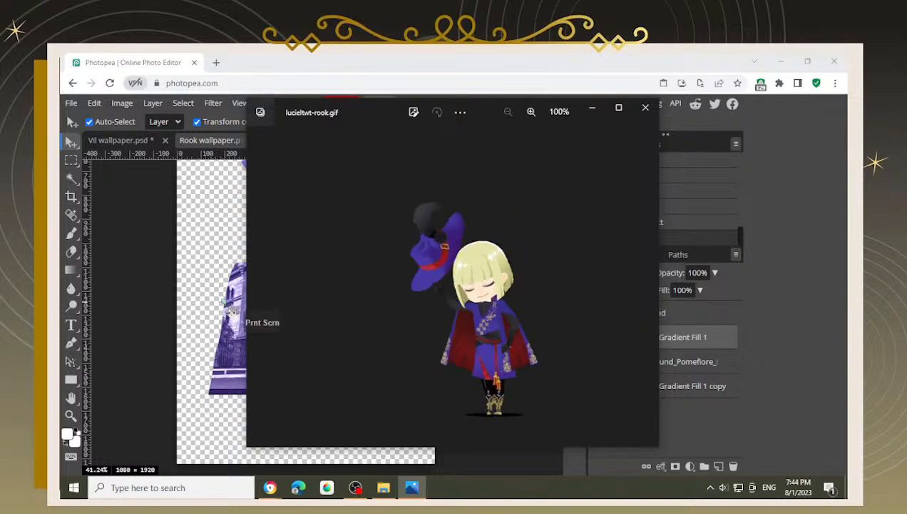
pyautogui.click(145, 243)
pyautogui.click(683, 339)
pyautogui.hotkey('ctrl', 'v')
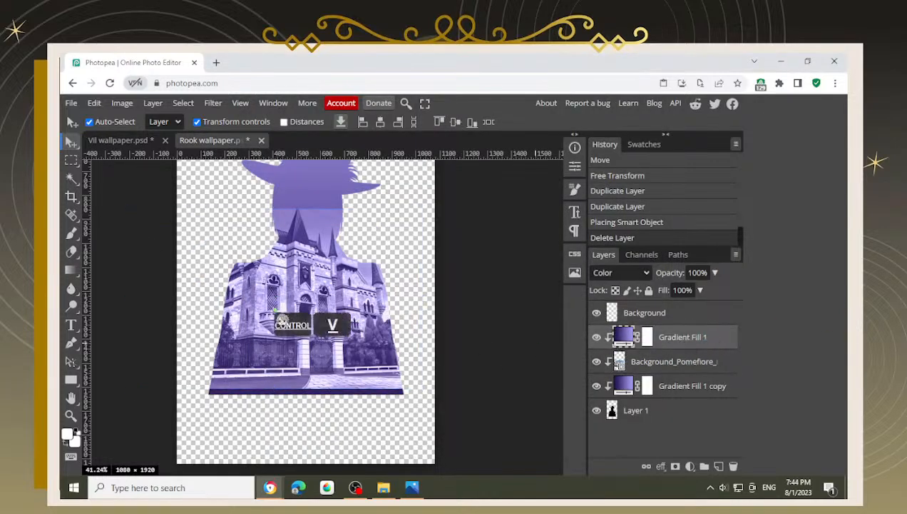
pyautogui.moveTo(279, 184); pyautogui.dragTo(237, 357)
# Step: Copy a rectangular area around the chibi and his hat onto its own layer, and delete the full screenshot layer
pyautogui.click(72, 160)
pyautogui.moveTo(251, 230); pyautogui.dragTo(349, 333)
pyautogui.hotkey('ctrl', 'c')
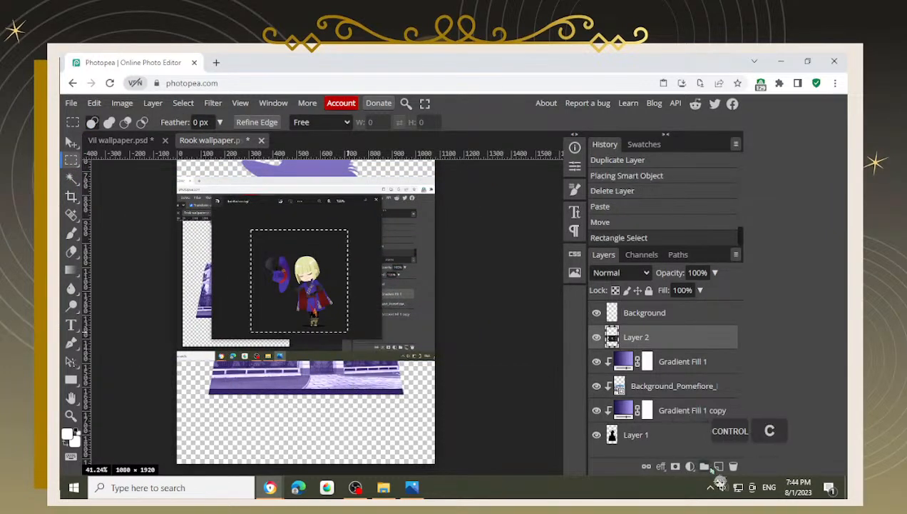
pyautogui.hotkey('ctrl', 'v')
pyautogui.click(674, 361)
pyautogui.press('BackSpace')
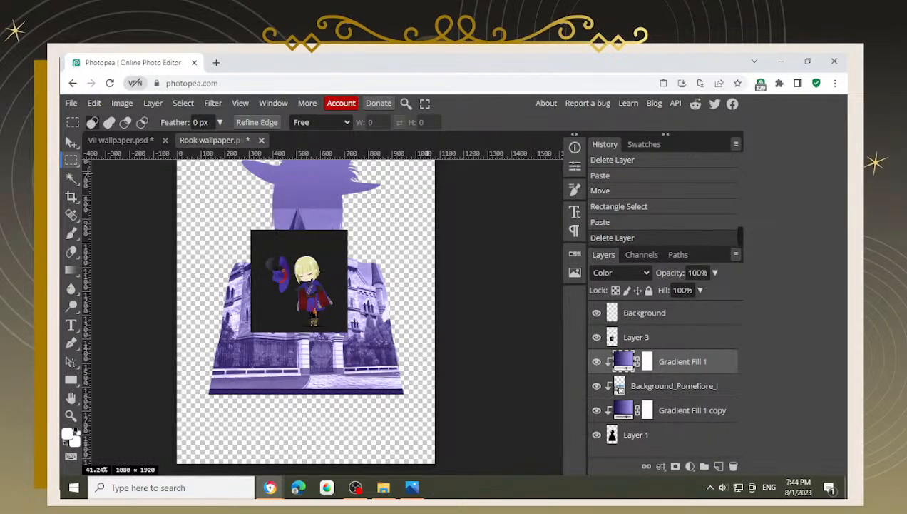
# Step: Move the cropped chibi layer down so the figure stands in front of the castle gate
pyautogui.scroll(3, 300, 306)
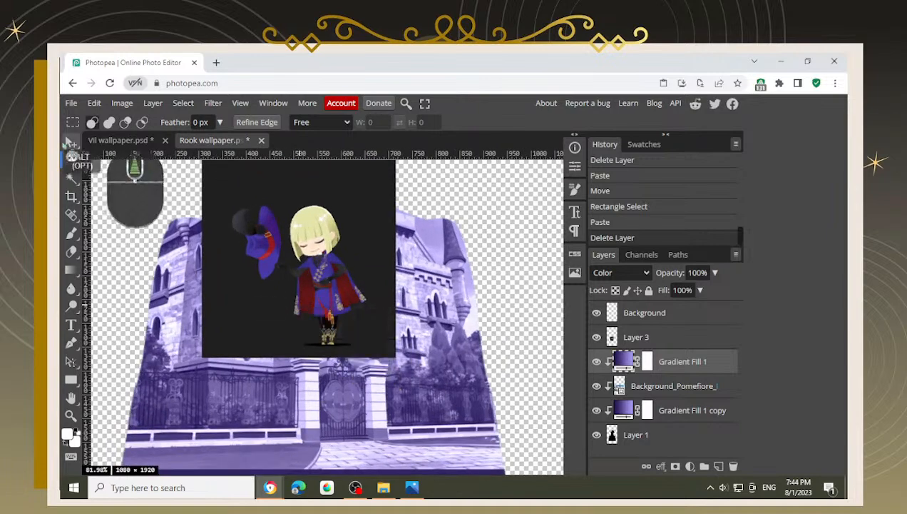
pyautogui.click(72, 143)
pyautogui.moveTo(349, 250); pyautogui.dragTo(355, 303)
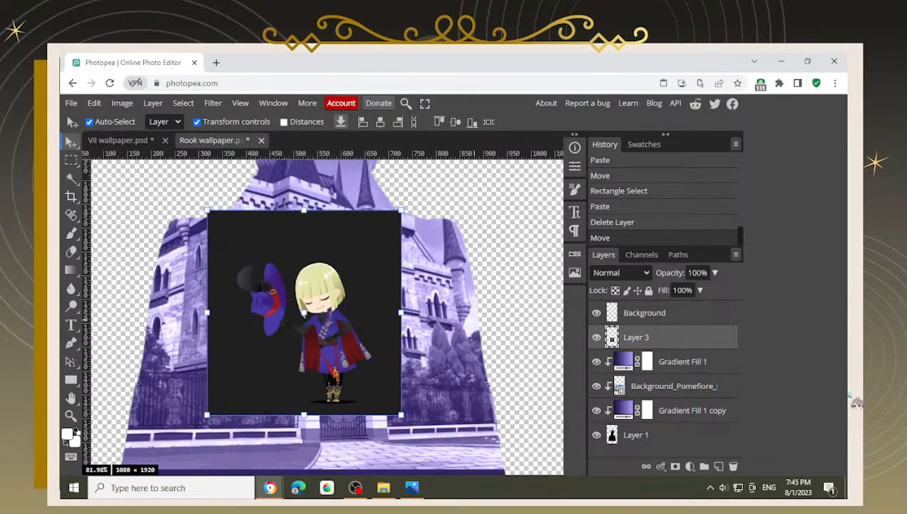
pyautogui.click(71, 178)
pyautogui.click(247, 360)
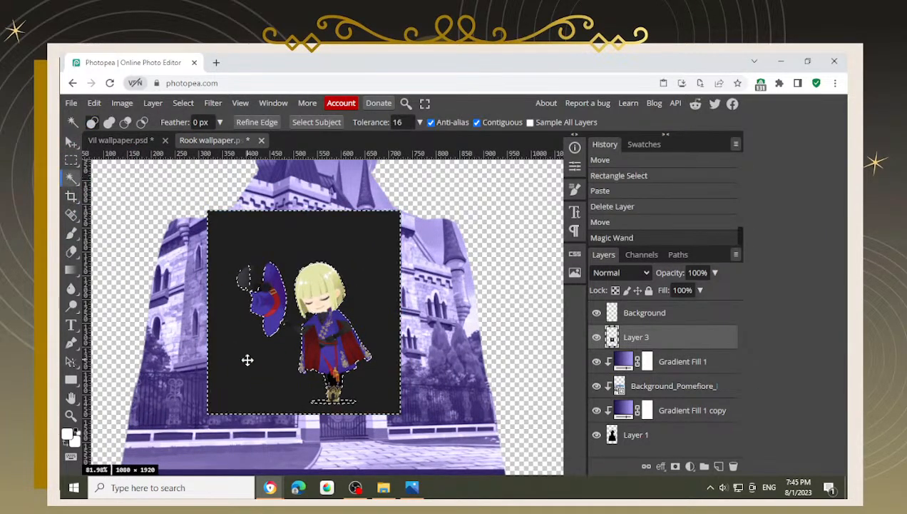
pyautogui.press('BackSpace')
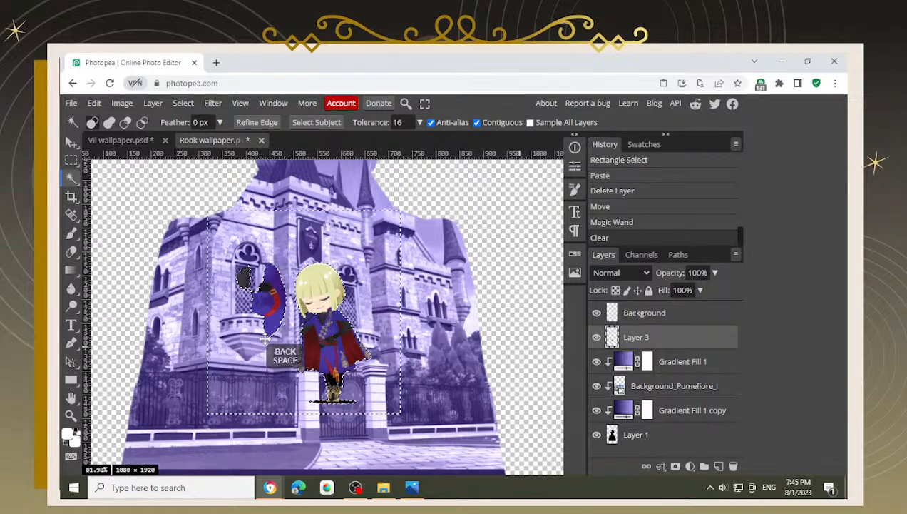
pyautogui.hotkey('ctrl', 'z')
pyautogui.scroll(6, 275, 346)
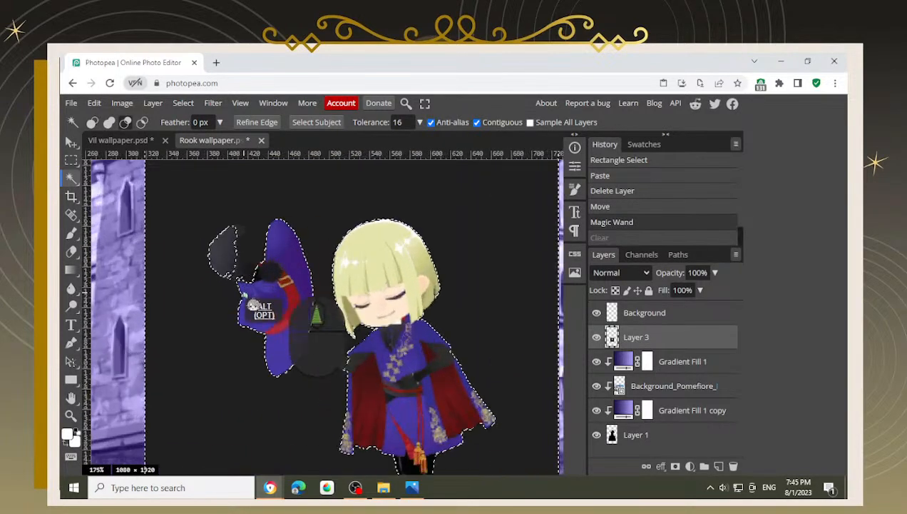
pyautogui.hotkey('ctrl', 'd')
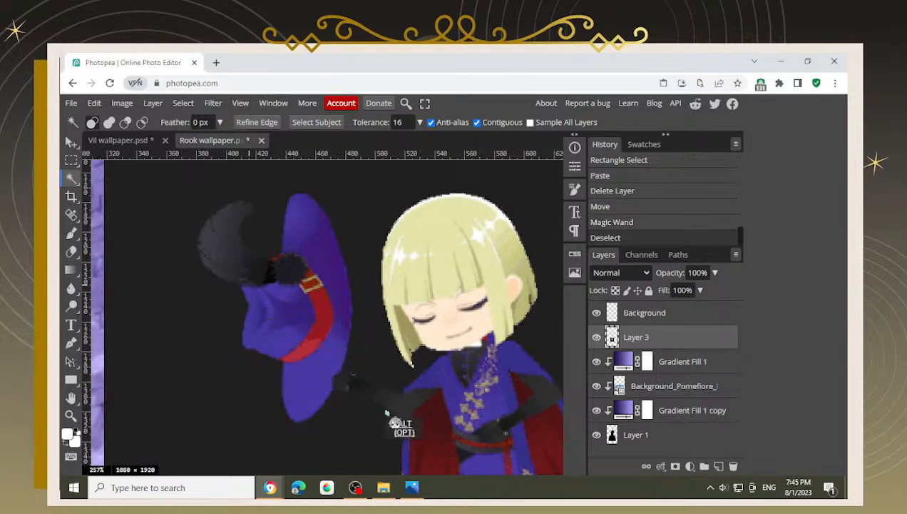
# Step: Select the dark background around the chibi and hat with the Magic Wand, and choose the Polygonal Lasso for refining it
pyautogui.scroll(-2, 396, 423)
pyautogui.click(350, 431)
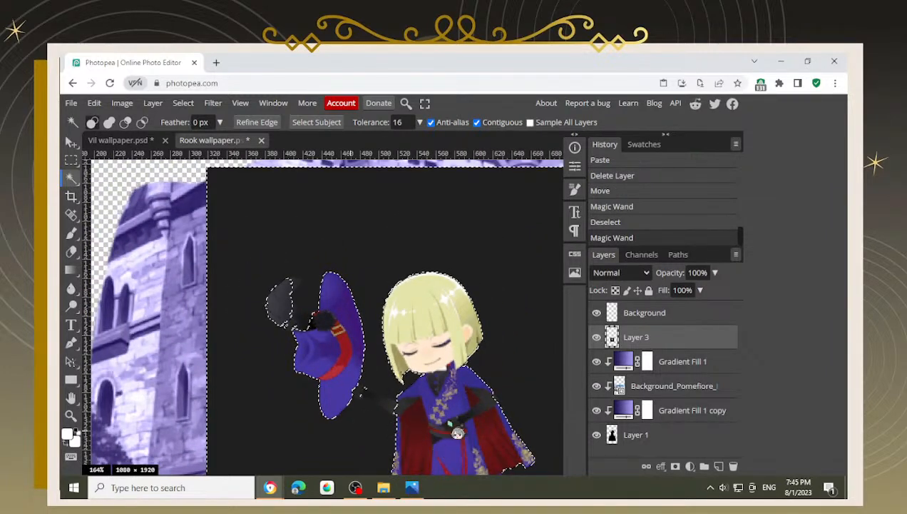
pyautogui.press('space')
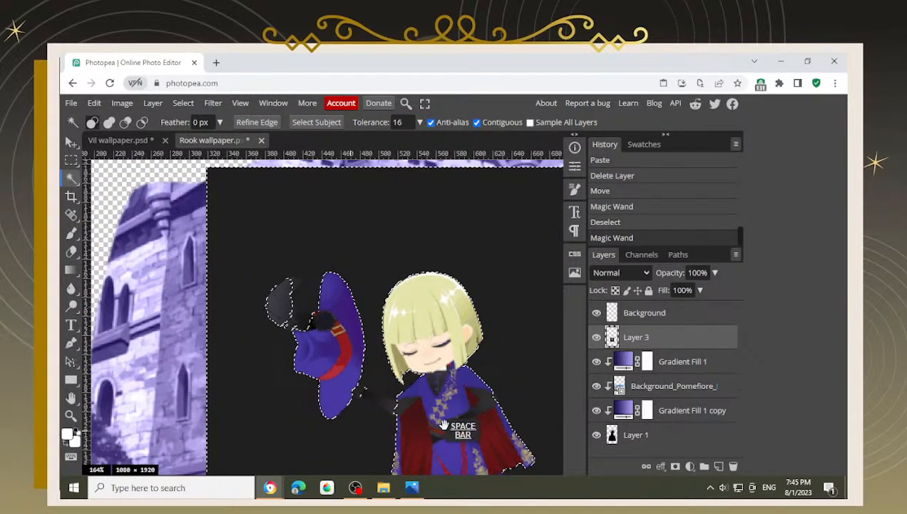
pyautogui.moveTo(444, 425); pyautogui.dragTo(407, 371)
pyautogui.moveTo(449, 410); pyautogui.dragTo(355, 282)
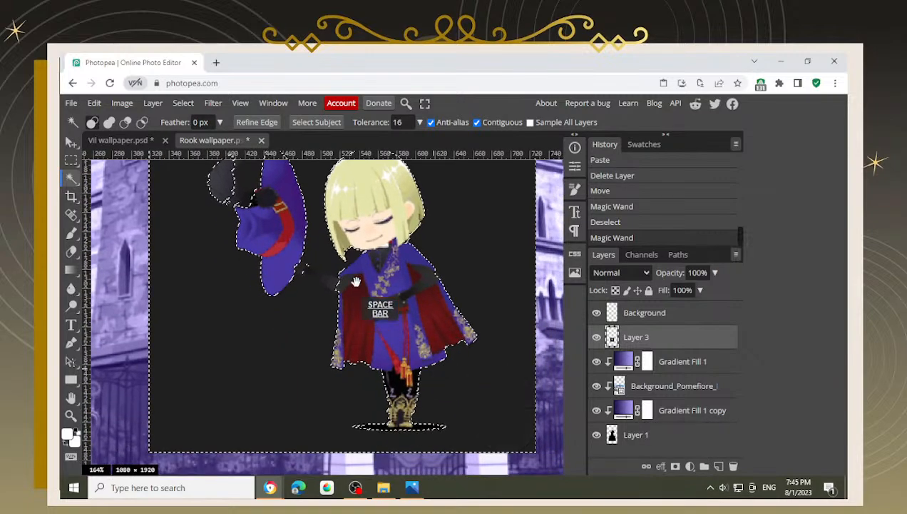
pyautogui.moveTo(303, 251); pyautogui.dragTo(377, 382)
pyautogui.scroll(4, 310, 333)
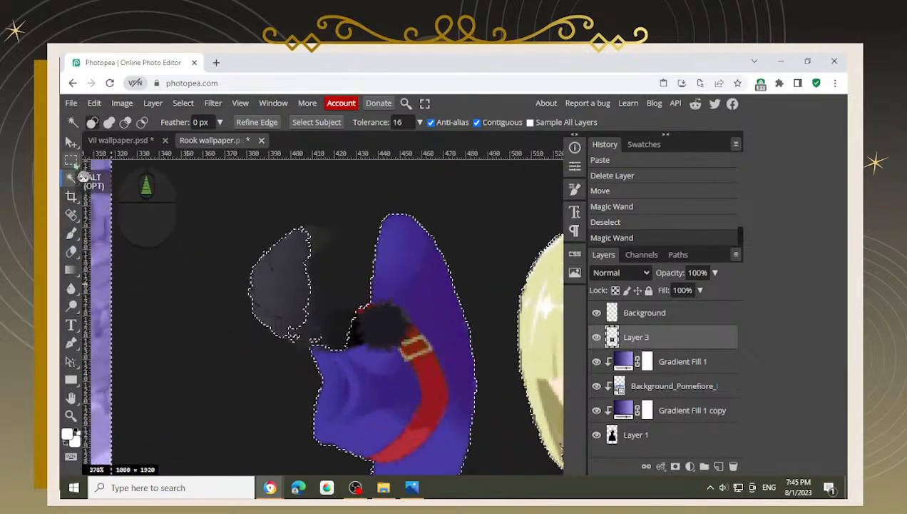
pyautogui.click(69, 176)
pyautogui.click(70, 163)
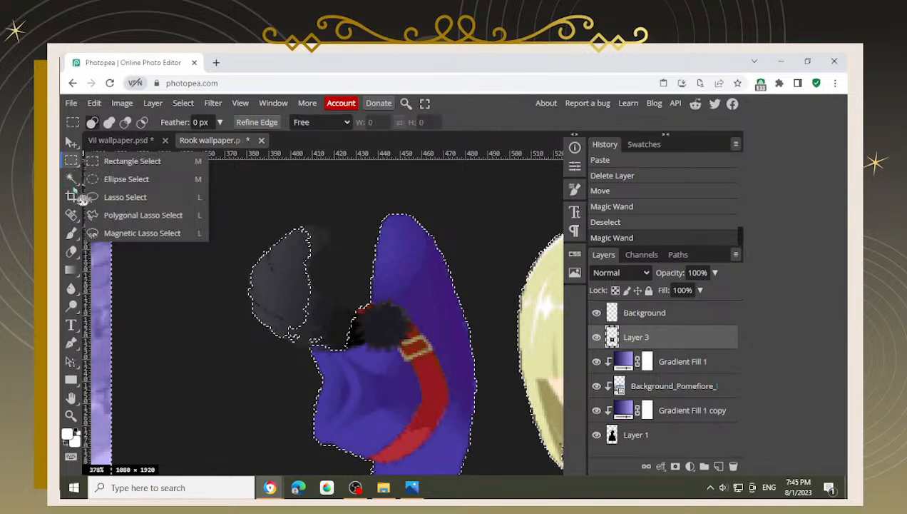
pyautogui.click(118, 215)
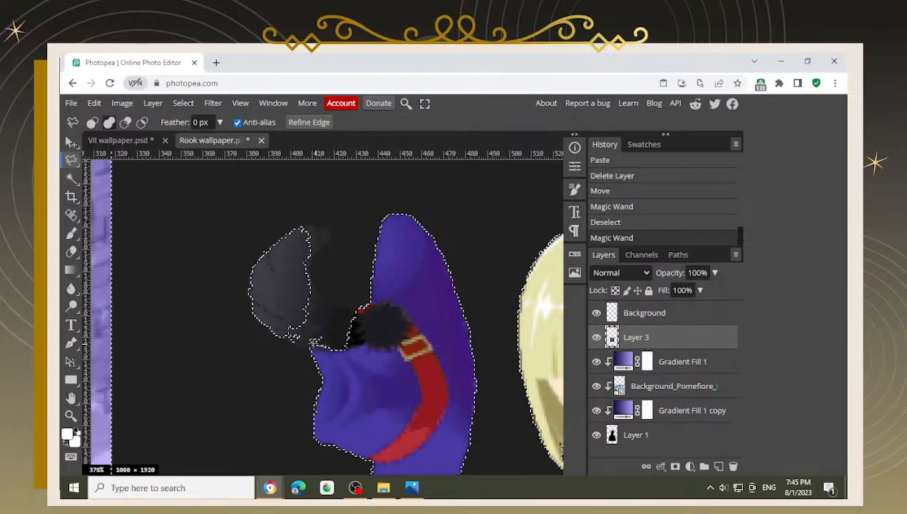
pyautogui.press('shift')
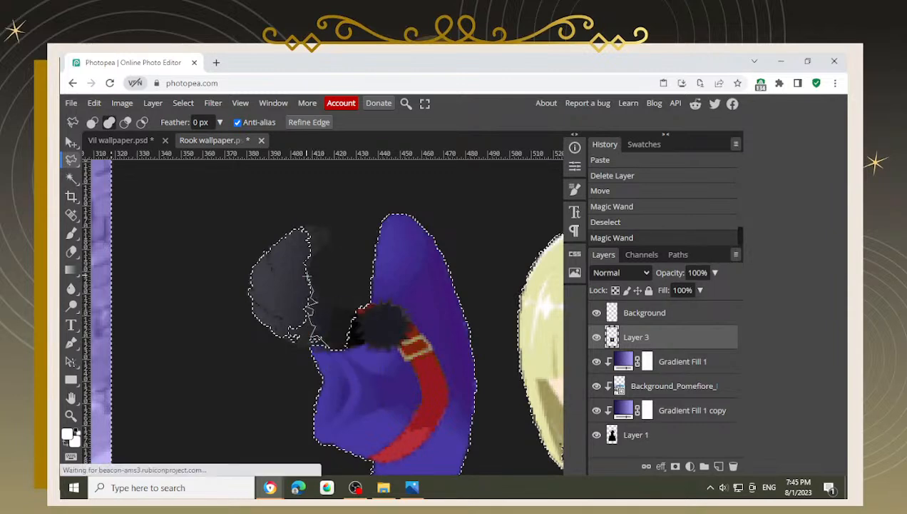
pyautogui.click(321, 238)
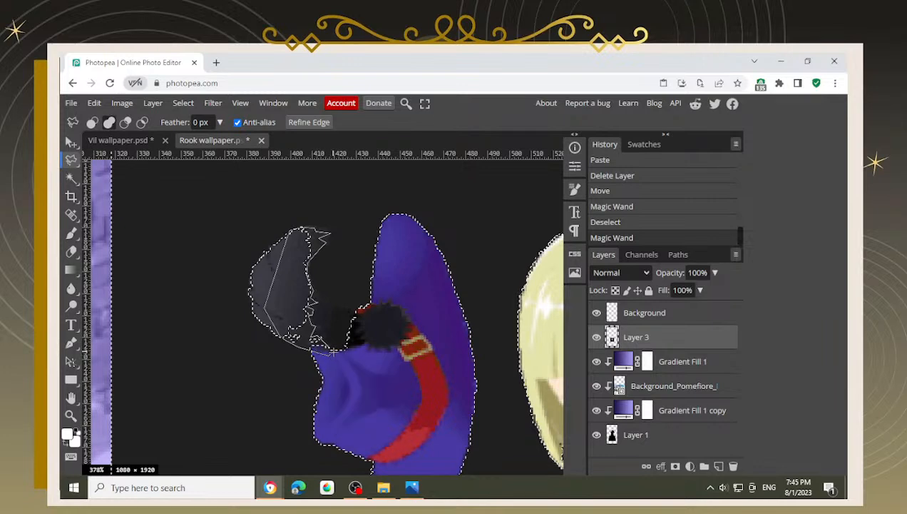
pyautogui.doubleClick(331, 350)
pyautogui.hotkey('ctrl', 'z')
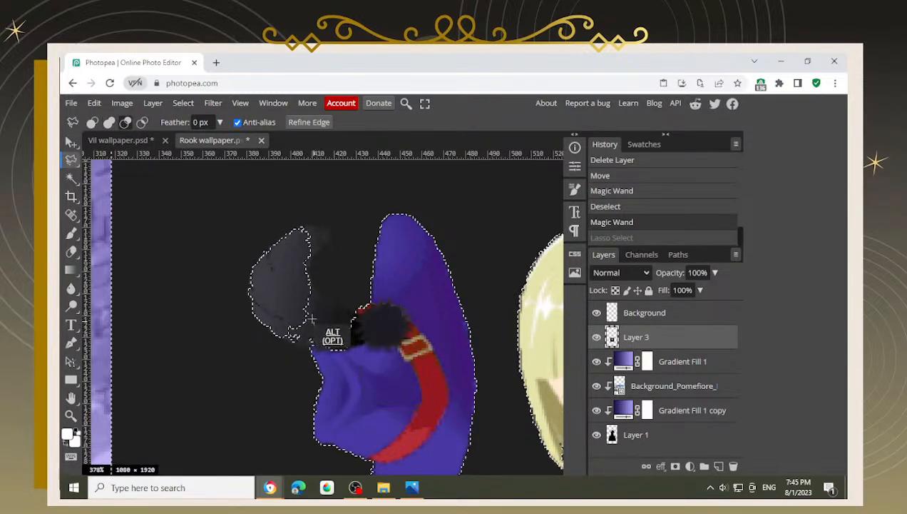
# Step: Subtract the missed dark patches along the hat feather's lower edge from the background selection with the Polygonal Lasso
pyautogui.moveTo(310, 297)
pyautogui.mouseDown()
pyautogui.moveTo(325, 300)
pyautogui.moveTo(307, 271)
pyautogui.moveTo(325, 237)
pyautogui.moveTo(301, 228)
pyautogui.moveTo(258, 280)
pyautogui.moveTo(270, 322)
pyautogui.moveTo(327, 353)
pyautogui.mouseUp()
pyautogui.scroll(4, 334, 356)
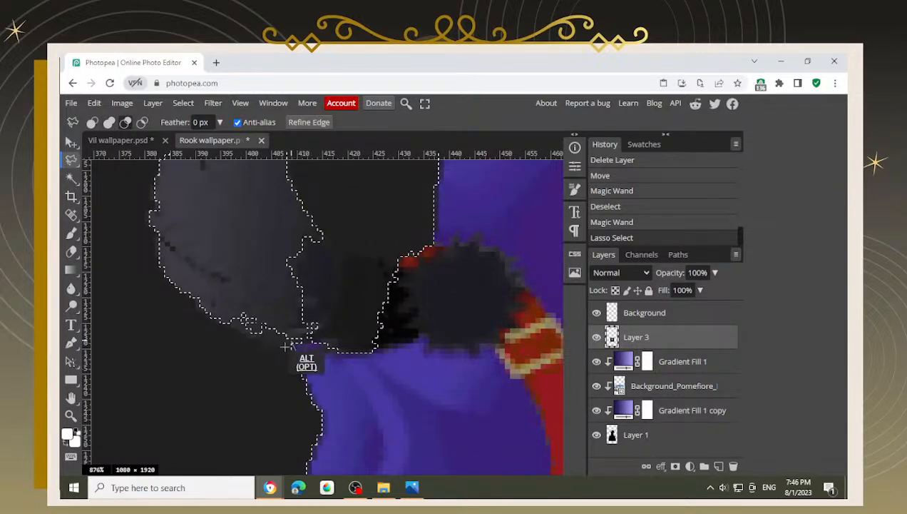
pyautogui.moveTo(285, 347)
pyautogui.mouseDown()
pyautogui.moveTo(257, 347)
pyautogui.moveTo(263, 339)
pyautogui.moveTo(250, 334)
pyautogui.moveTo(251, 344)
pyautogui.moveTo(222, 319)
pyautogui.moveTo(224, 305)
pyautogui.moveTo(240, 294)
pyautogui.moveTo(289, 341)
pyautogui.mouseUp()
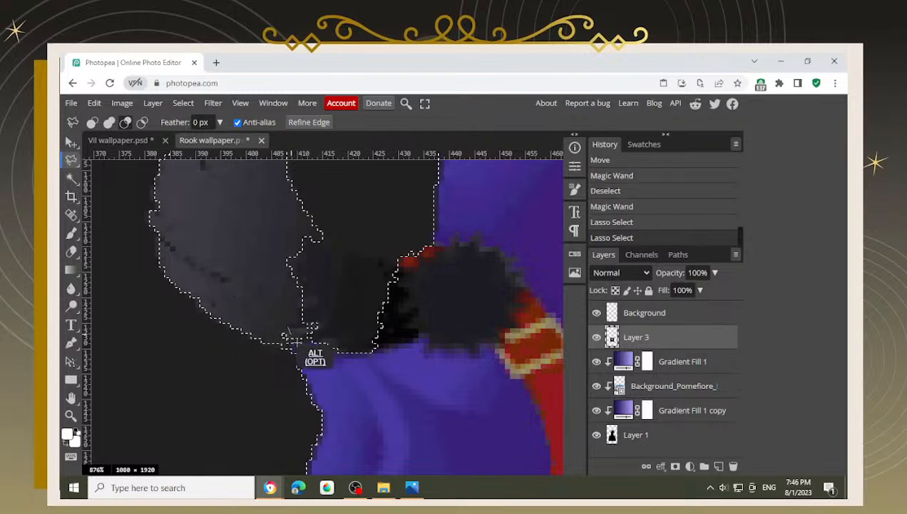
pyautogui.click(311, 345)
pyautogui.click(311, 359)
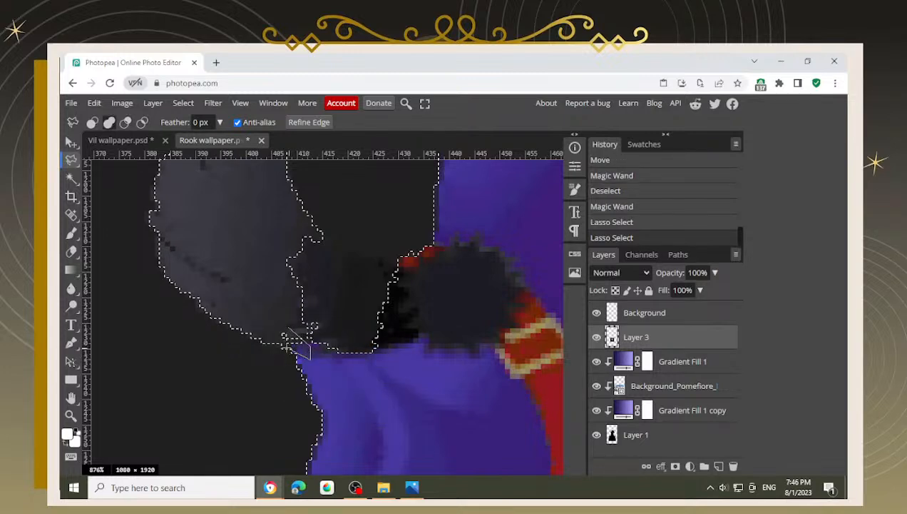
pyautogui.click(285, 334)
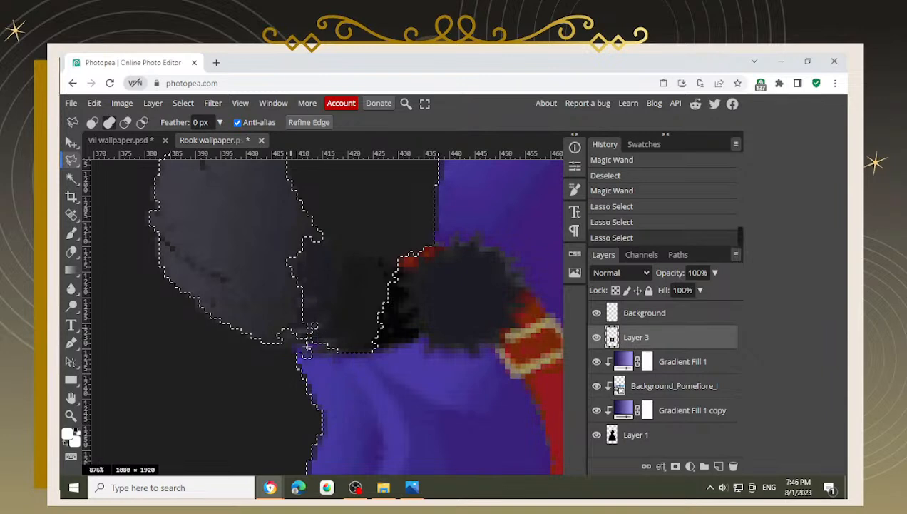
pyautogui.hotkey('ctrl', 'z')
# Step: Subtract the small dark area where the feather's base meets the hat from the background selection
pyautogui.keyDown('alt'); pyautogui.click(283, 341); pyautogui.keyUp('alt')
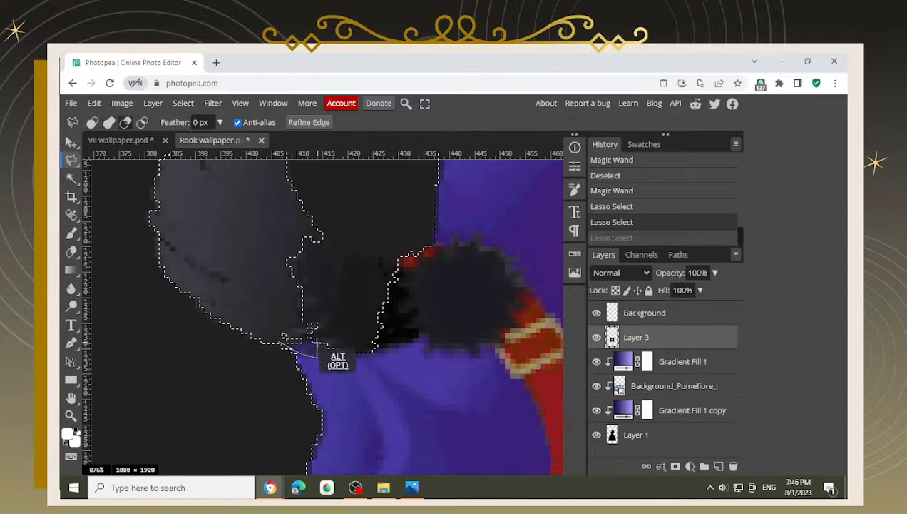
pyautogui.keyDown('alt'); pyautogui.click(321, 326); pyautogui.keyUp('alt')
pyautogui.keyDown('alt'); pyautogui.click(307, 322); pyautogui.keyUp('alt')
pyautogui.keyDown('alt'); pyautogui.click(295, 322); pyautogui.keyUp('alt')
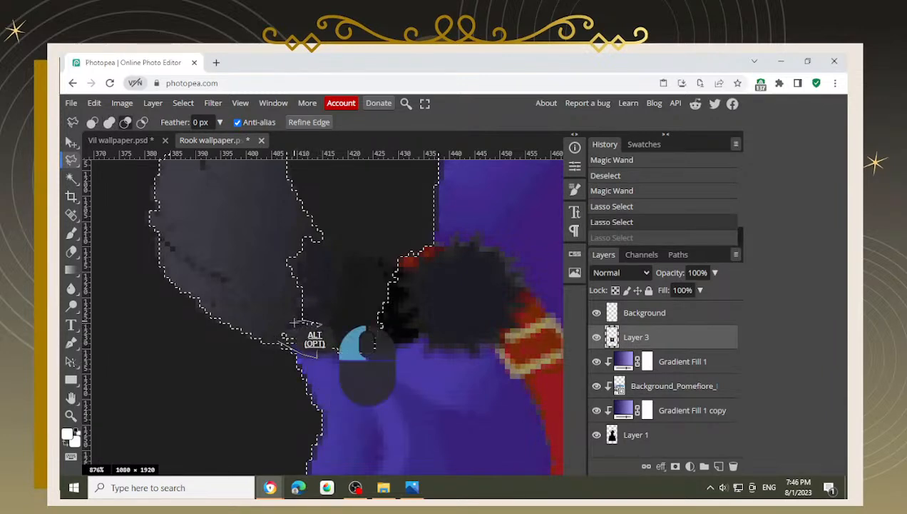
pyautogui.keyDown('alt'); pyautogui.click(276, 332); pyautogui.keyUp('alt')
pyautogui.keyDown('alt'); pyautogui.click(284, 340); pyautogui.keyUp('alt')
pyautogui.scroll(-5, 321, 341)
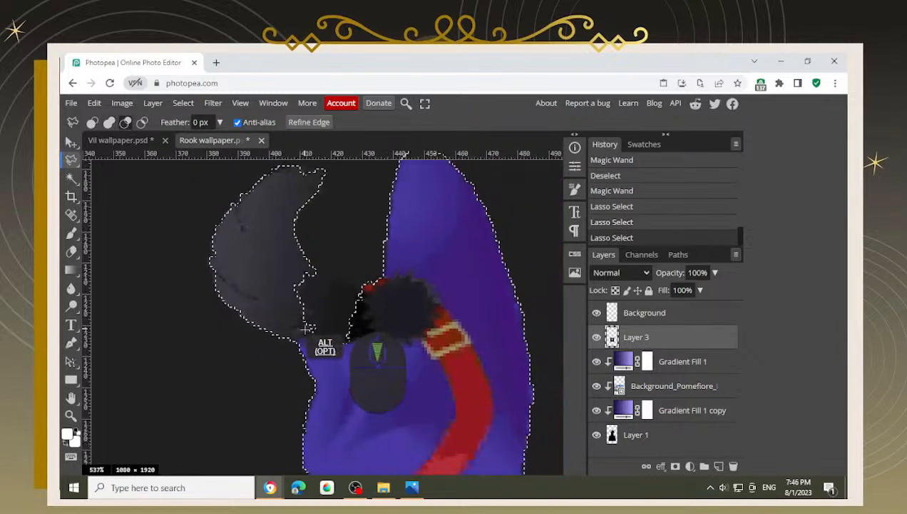
pyautogui.scroll(-2, 314, 321)
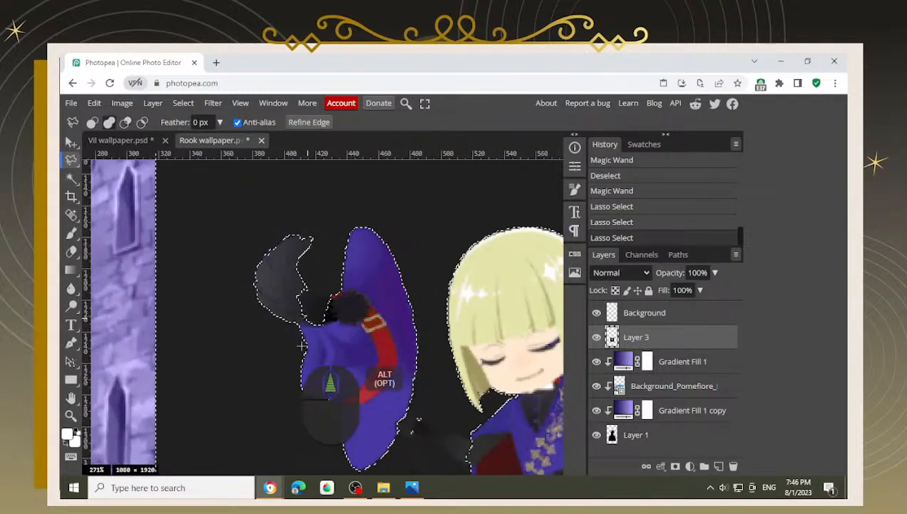
pyautogui.scroll(3, 326, 322)
pyautogui.scroll(-3, 270, 245)
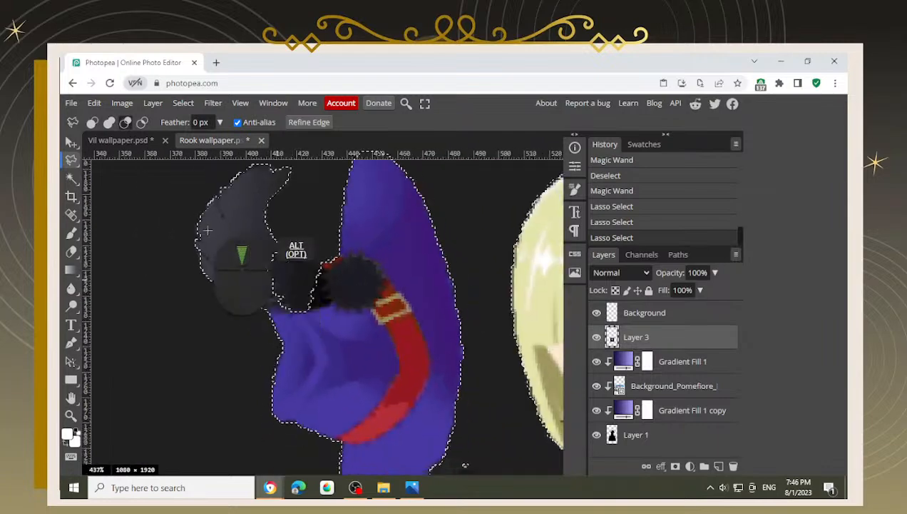
pyautogui.click(71, 140)
pyautogui.scroll(-4, 391, 396)
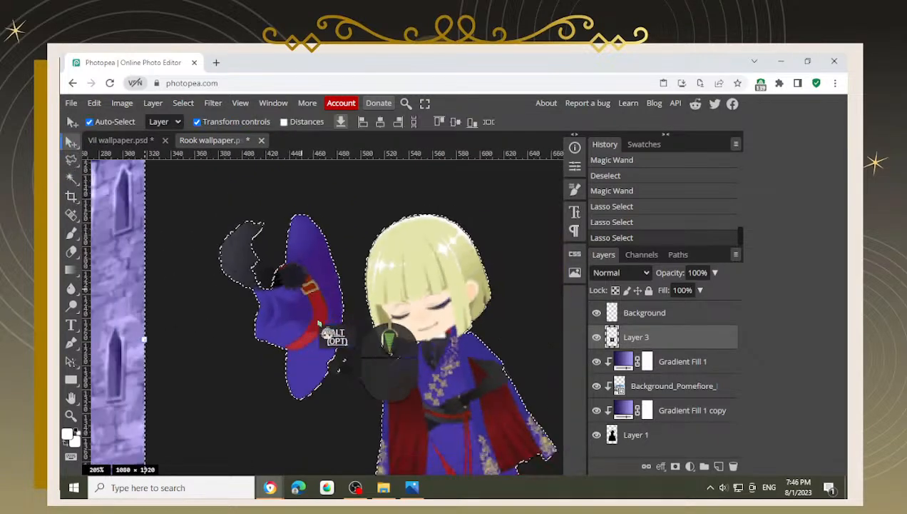
pyautogui.scroll(6, 396, 403)
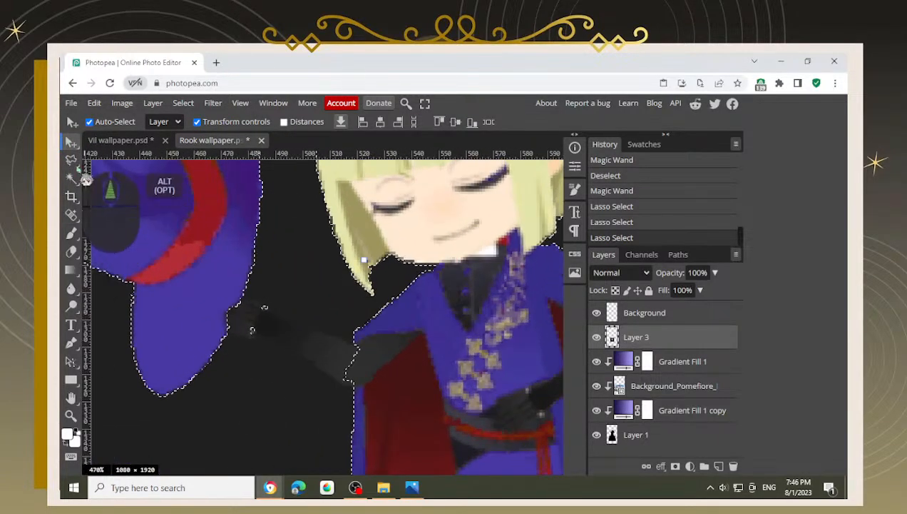
pyautogui.click(71, 159)
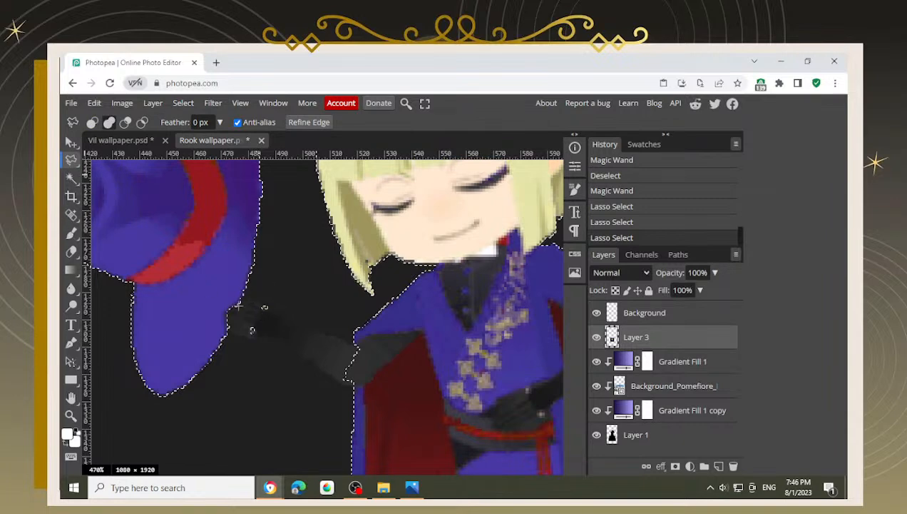
pyautogui.keyDown('alt'); pyautogui.click(243, 296); pyautogui.keyUp('alt')
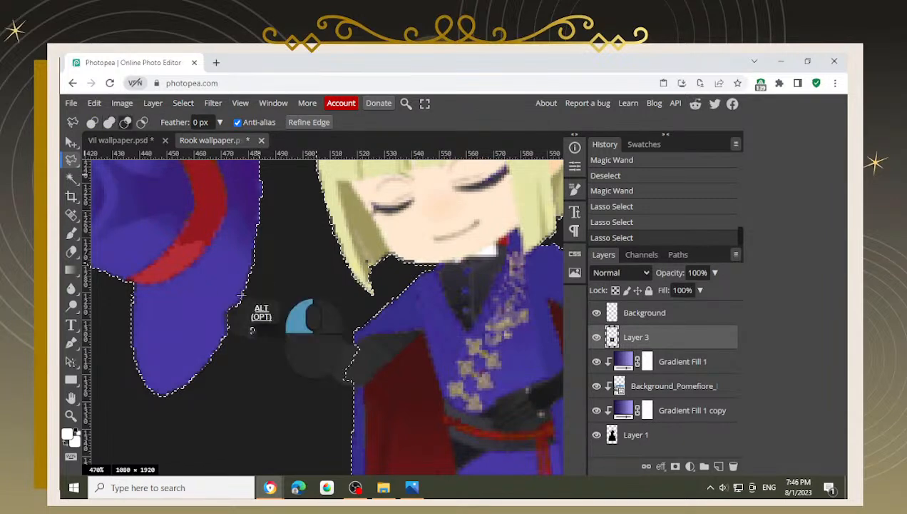
pyautogui.keyDown('alt'); pyautogui.click(318, 331); pyautogui.keyUp('alt')
pyautogui.keyDown('alt'); pyautogui.click(356, 346); pyautogui.keyUp('alt')
pyautogui.keyDown('alt'); pyautogui.click(396, 330); pyautogui.keyUp('alt')
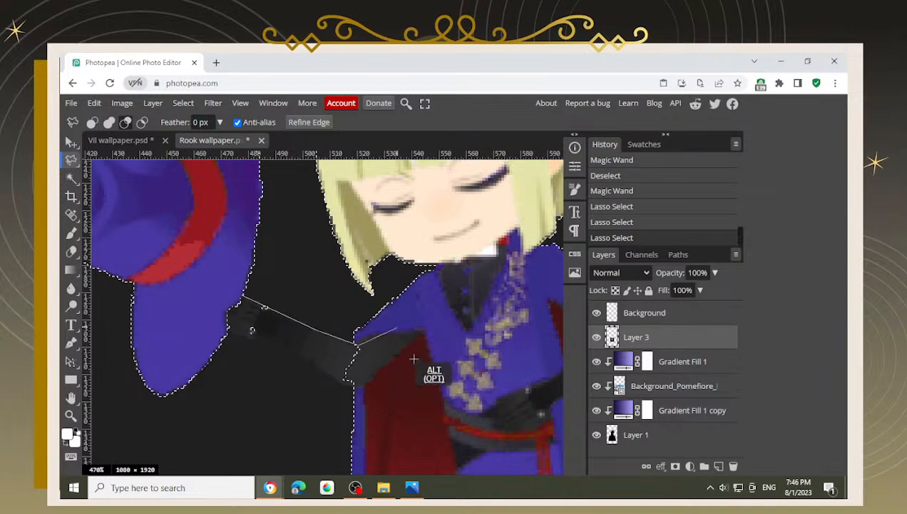
pyautogui.keyDown('alt'); pyautogui.click(389, 391); pyautogui.keyUp('alt')
pyautogui.keyDown('alt'); pyautogui.doubleClick(347, 404); pyautogui.keyUp('alt')
pyautogui.hotkey('ctrl', 'z')
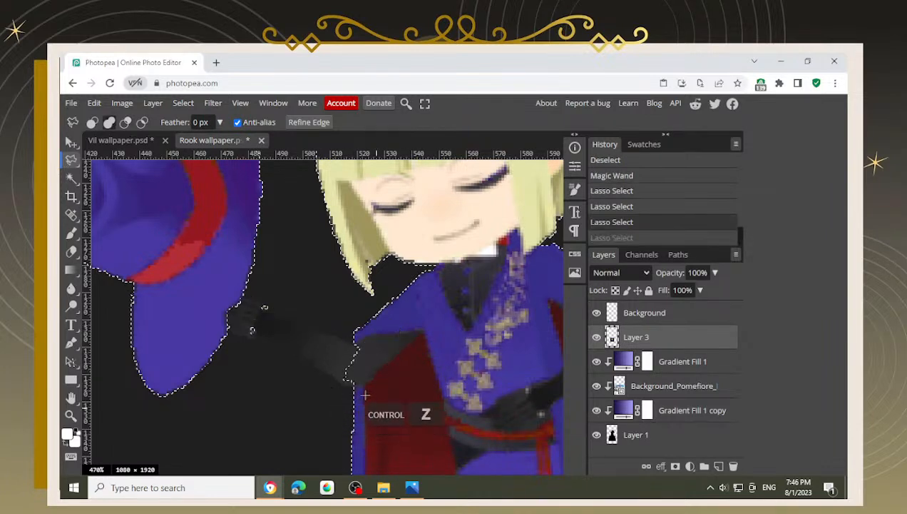
# Step: Subtract the chibi's dark gloved arm and hand, from the shoulder to the hat, from the background selection
pyautogui.keyDown('alt'); pyautogui.click(348, 383); pyautogui.keyUp('alt')
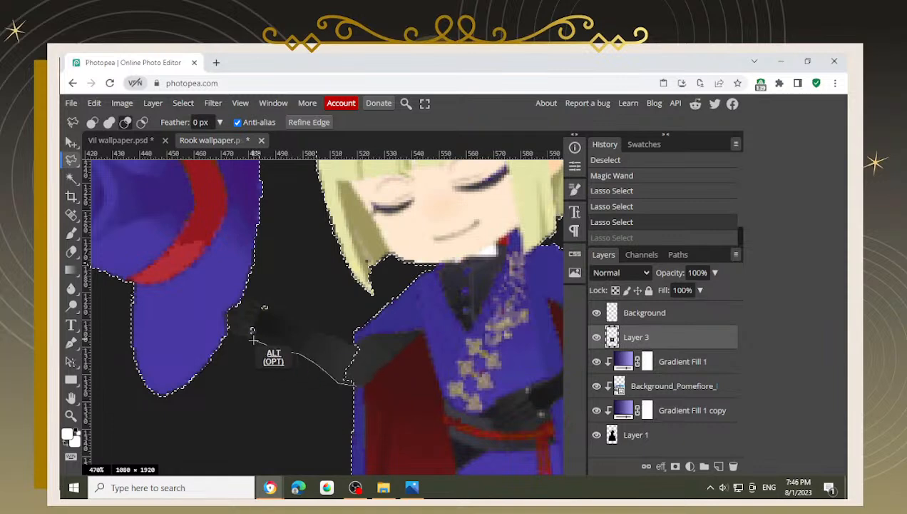
pyautogui.keyDown('alt'); pyautogui.click(296, 352); pyautogui.keyUp('alt')
pyautogui.moveTo(221, 330)
pyautogui.mouseDown()
pyautogui.moveTo(229, 302)
pyautogui.moveTo(251, 300)
pyautogui.moveTo(400, 353)
pyautogui.moveTo(386, 383)
pyautogui.moveTo(365, 390)
pyautogui.mouseUp()
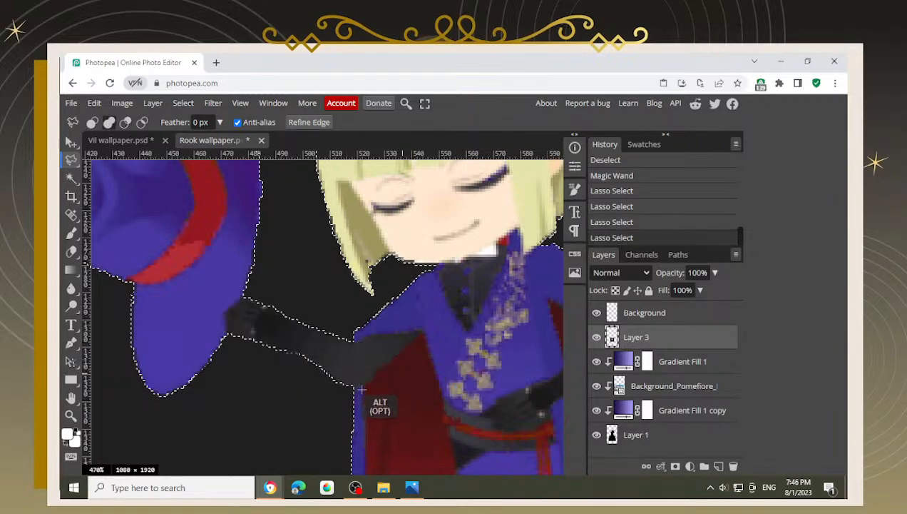
# Step: Delete the selected dark background around the chibi on Layer 3 and clear the selection
pyautogui.scroll(-3, 398, 348)
pyautogui.scroll(-3, 400, 347)
pyautogui.moveTo(466, 390); pyautogui.dragTo(408, 282)
pyautogui.scroll(2, 408, 393)
pyautogui.scroll(2, 407, 393)
pyautogui.scroll(-3, 404, 382)
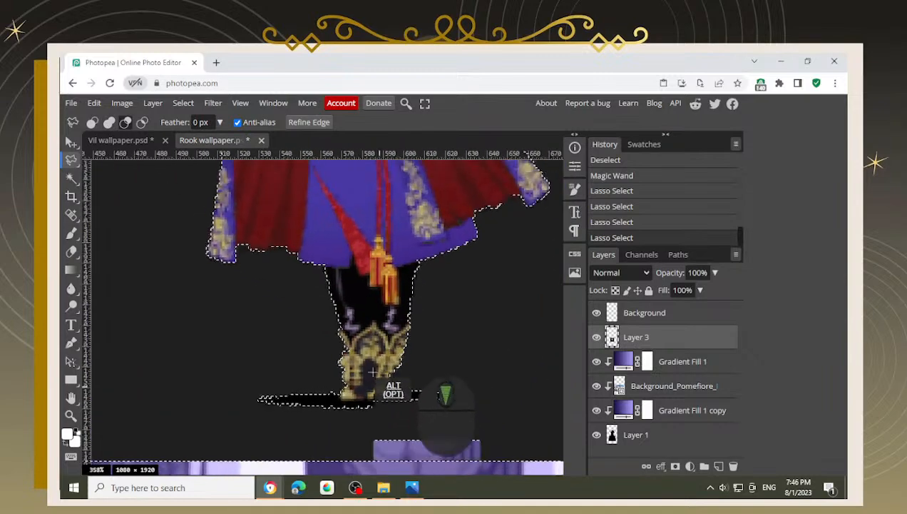
pyautogui.moveTo(314, 200); pyautogui.dragTo(338, 301)
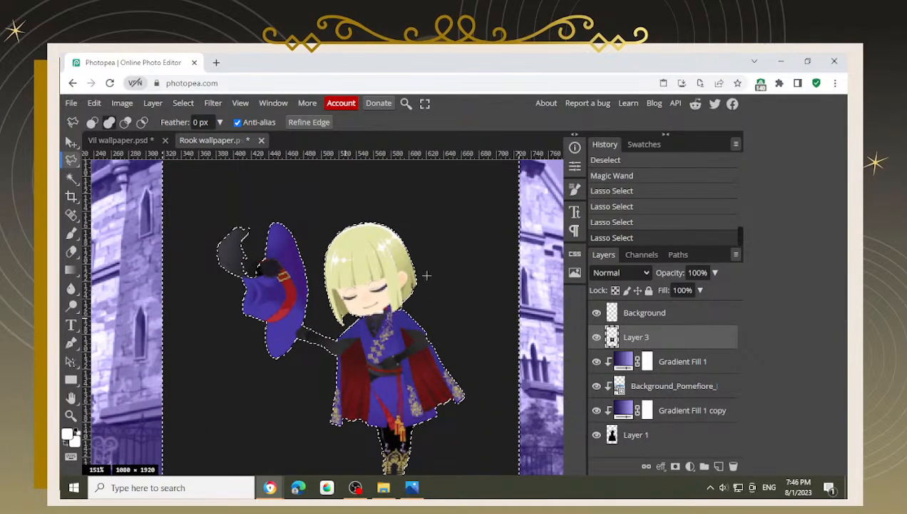
pyautogui.hotkey('ctrl', 'x')
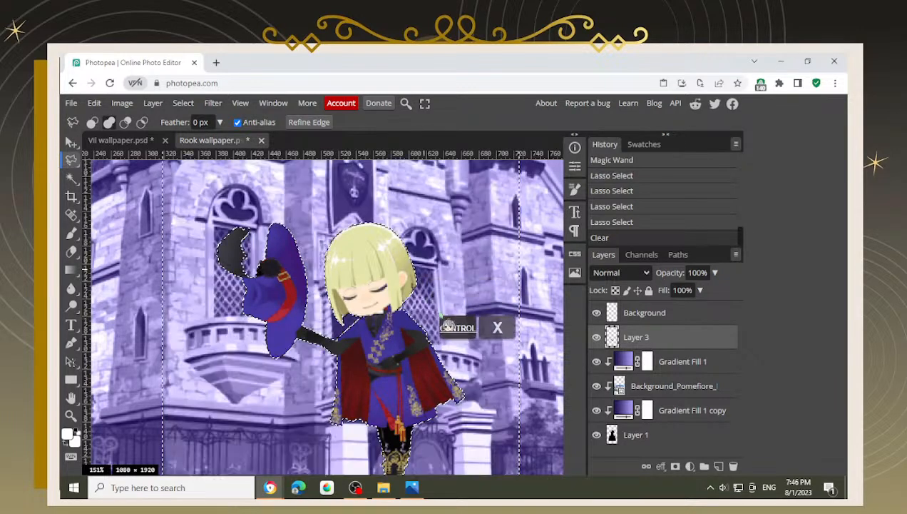
pyautogui.click(71, 141)
pyautogui.hotkey('ctrl', 'd')
pyautogui.scroll(-4, 425, 316)
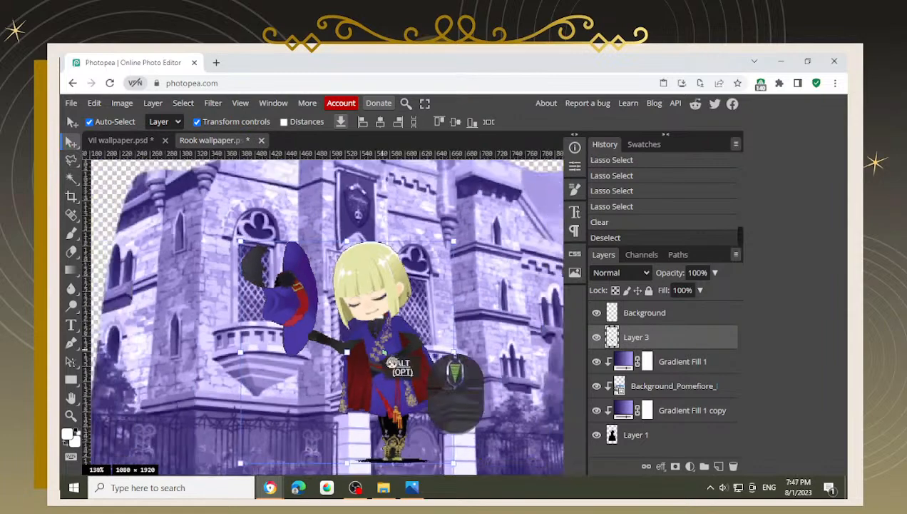
# Step: Move the cut-out chibi over the fence beside the gate and turn it solid black by lowering its Lightness with Hue/Saturation
pyautogui.moveTo(425, 317); pyautogui.dragTo(333, 359)
pyautogui.moveTo(425, 368); pyautogui.dragTo(336, 272)
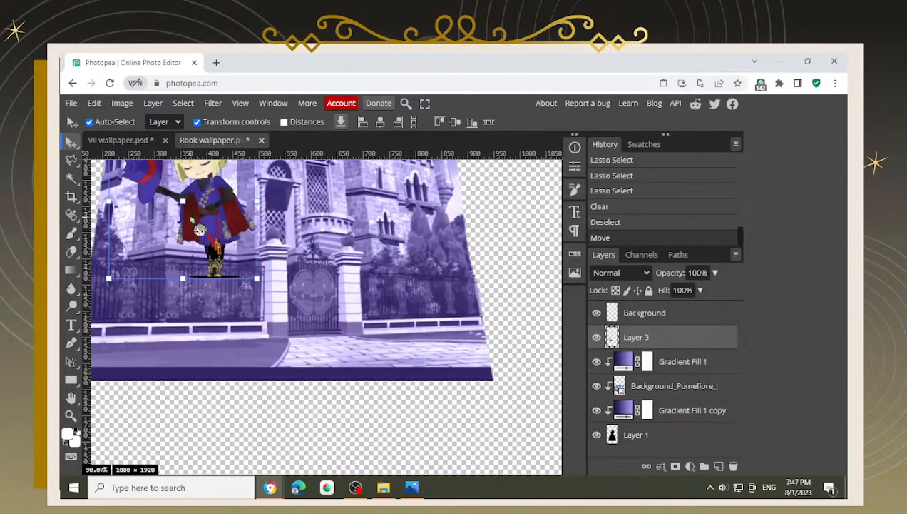
pyautogui.hotkey('ctrl', 'u')
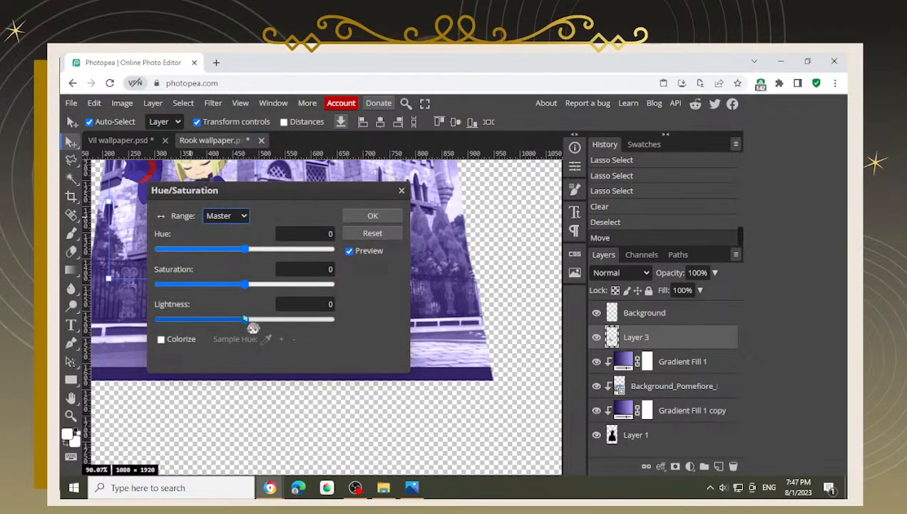
pyautogui.moveTo(246, 320); pyautogui.dragTo(177, 319)
pyautogui.click(372, 217)
# Step: Scale the black chibi to 65.85% and place it standing on the path in front of the gate's left pillar
pyautogui.moveTo(165, 186); pyautogui.dragTo(276, 275)
pyautogui.moveTo(268, 241); pyautogui.dragTo(426, 310)
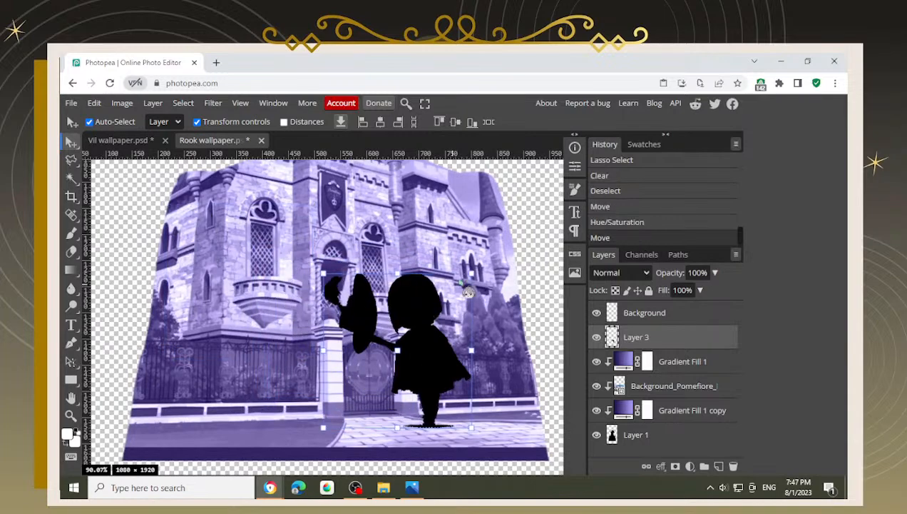
pyautogui.moveTo(471, 273); pyautogui.dragTo(421, 327)
pyautogui.moveTo(341, 377); pyautogui.dragTo(329, 386)
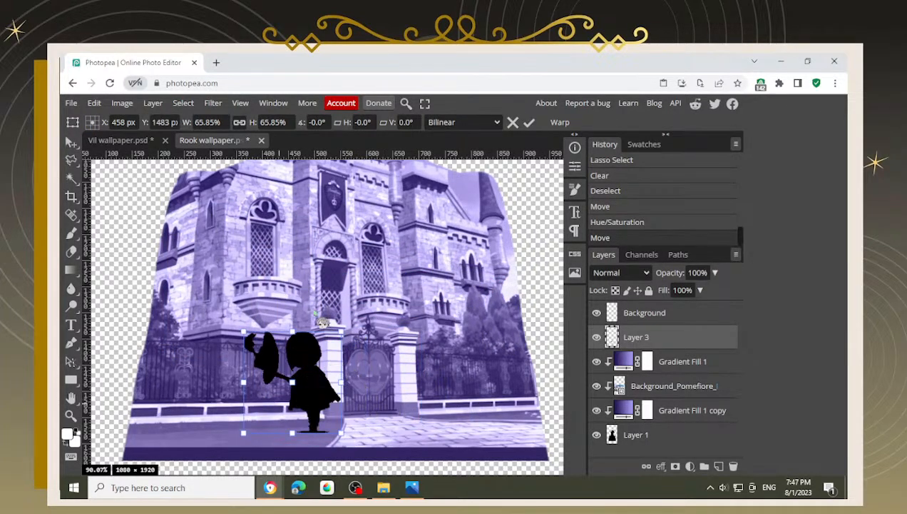
pyautogui.scroll(3, 357, 397)
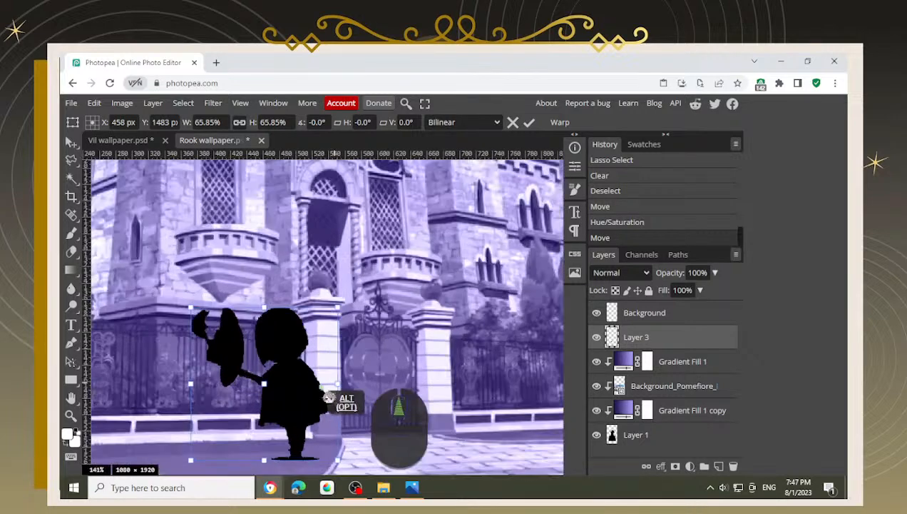
pyautogui.scroll(-4, 314, 405)
pyautogui.moveTo(288, 399); pyautogui.dragTo(292, 393)
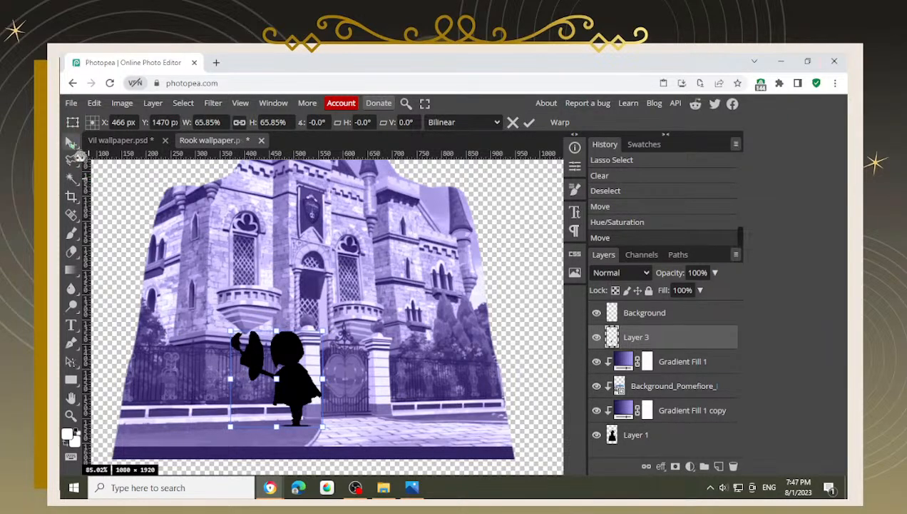
pyautogui.click(71, 142)
pyautogui.moveTo(306, 375); pyautogui.dragTo(304, 390)
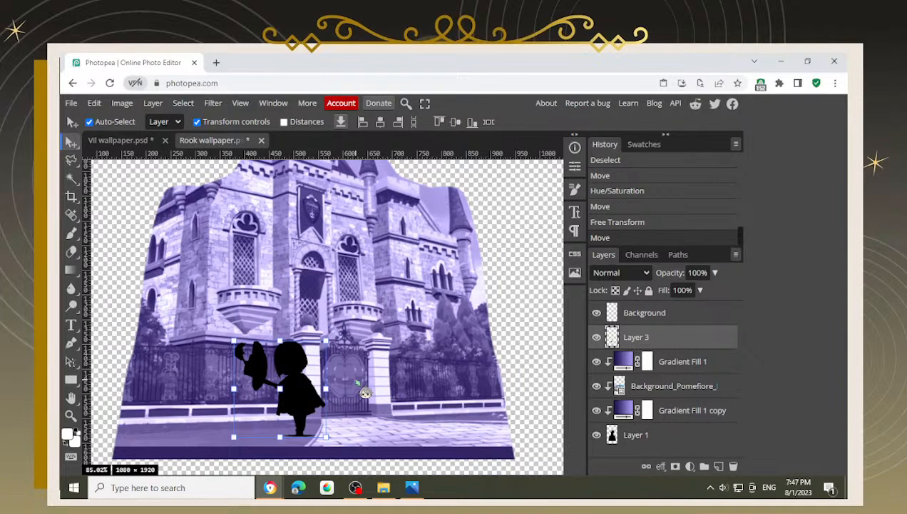
# Step: Flip the chibi silhouette horizontally and reposition it so the raised hat points toward the castle gate
pyautogui.click(94, 103)
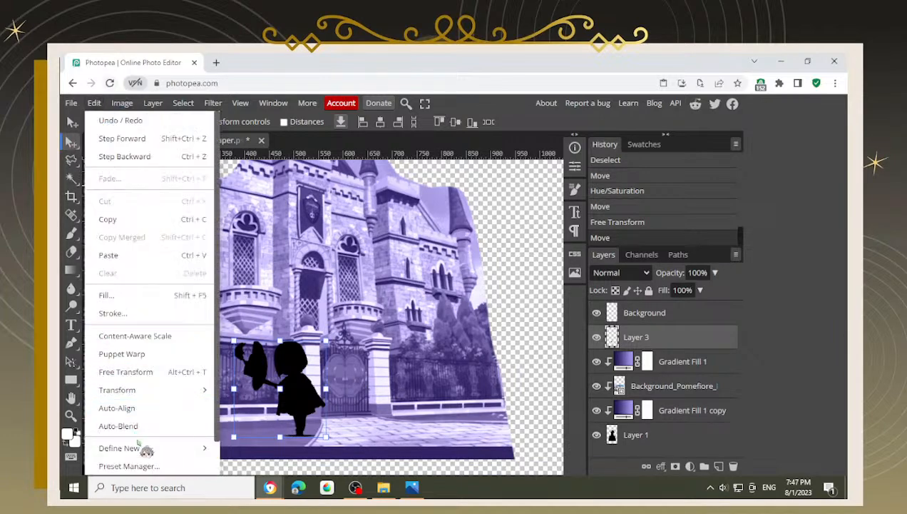
pyautogui.moveTo(158, 391)
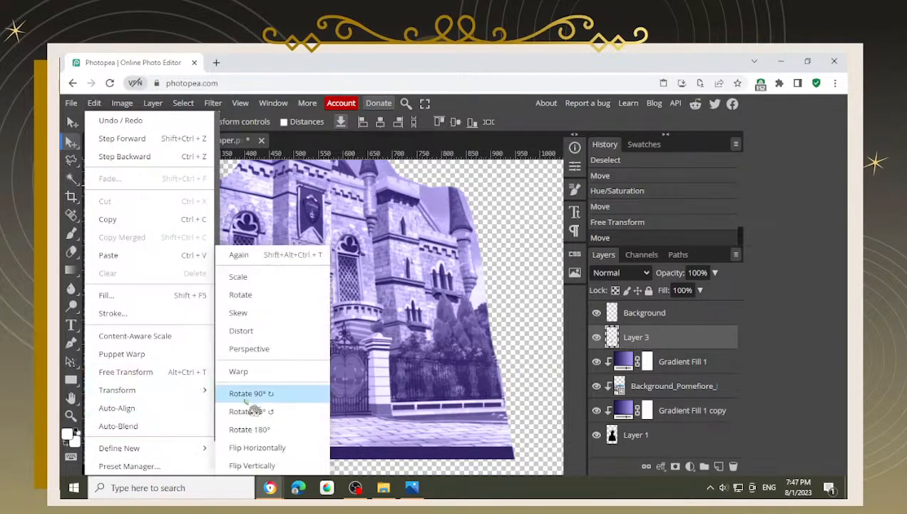
pyautogui.click(260, 447)
pyautogui.moveTo(289, 377); pyautogui.dragTo(300, 373)
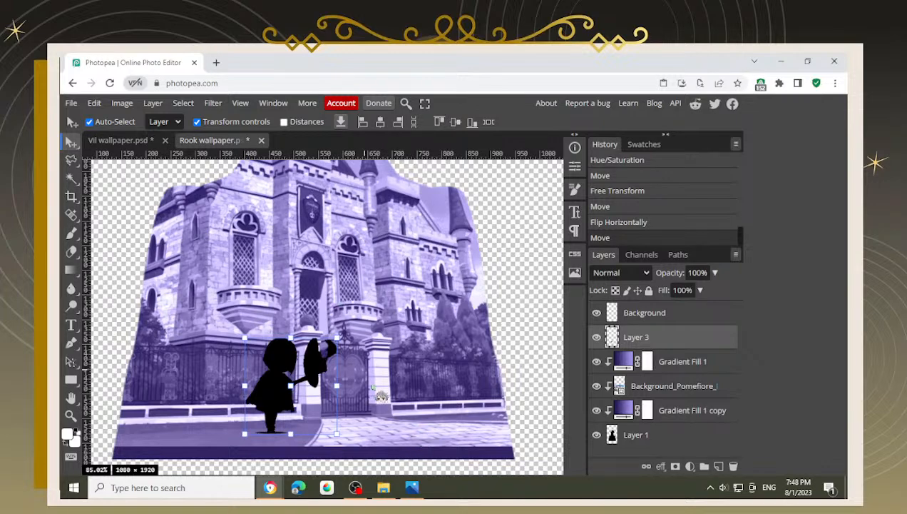
pyautogui.moveTo(278, 363); pyautogui.dragTo(290, 366)
pyautogui.scroll(-4, 416, 420)
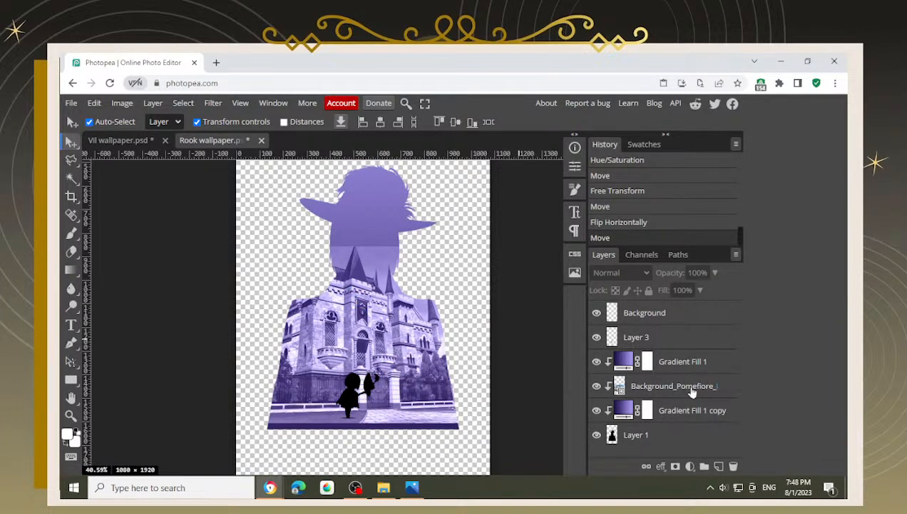
# Step: Shift the Pomefiore castle image right and slightly down inside the Rook silhouette, hiding Gradient Fill 1 temporarily for the move
pyautogui.moveTo(690, 391); pyautogui.dragTo(733, 468)
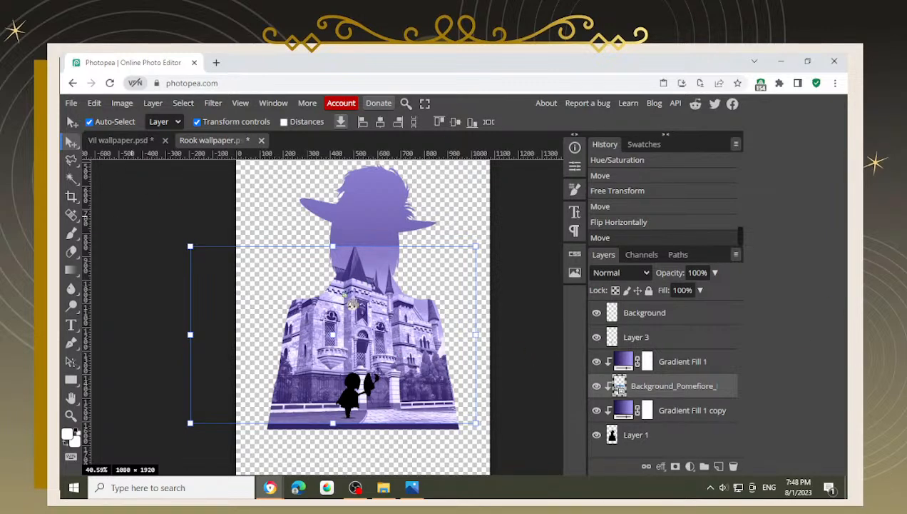
pyautogui.click(371, 304)
pyautogui.click(669, 385)
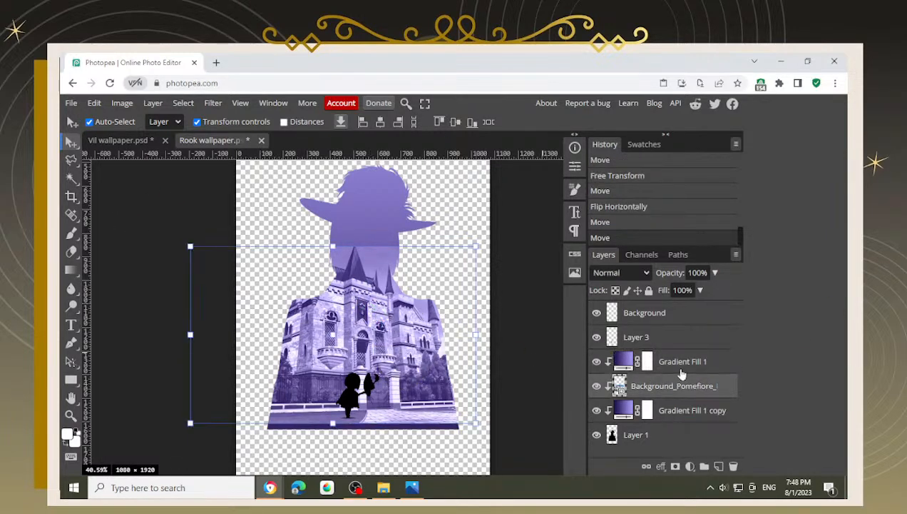
pyautogui.click(677, 364)
pyautogui.click(597, 362)
pyautogui.moveTo(368, 306); pyautogui.dragTo(392, 346)
pyautogui.click(597, 362)
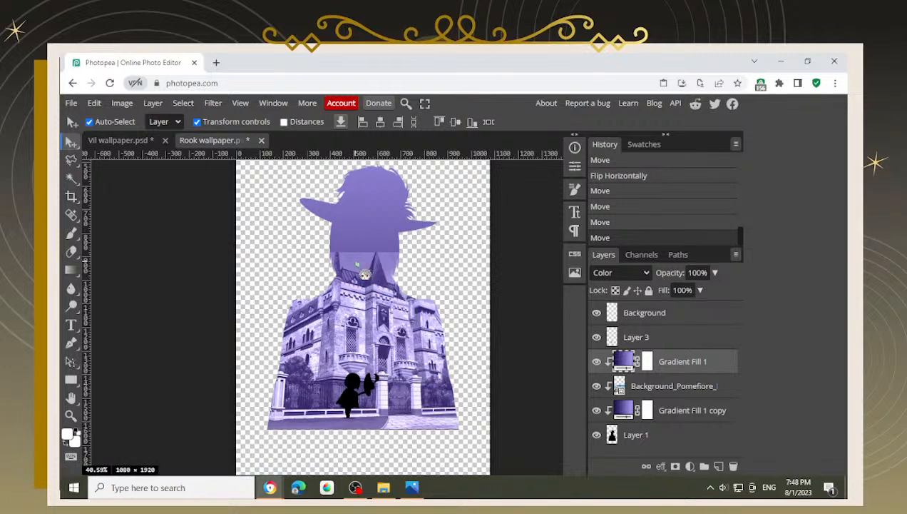
# Step: Hide Gradient Fill 1 and shift the Pomefiore castle image slightly left inside the Rook silhouette
pyautogui.click(350, 271)
pyautogui.click(383, 274)
pyautogui.click(597, 362)
pyautogui.click(397, 334)
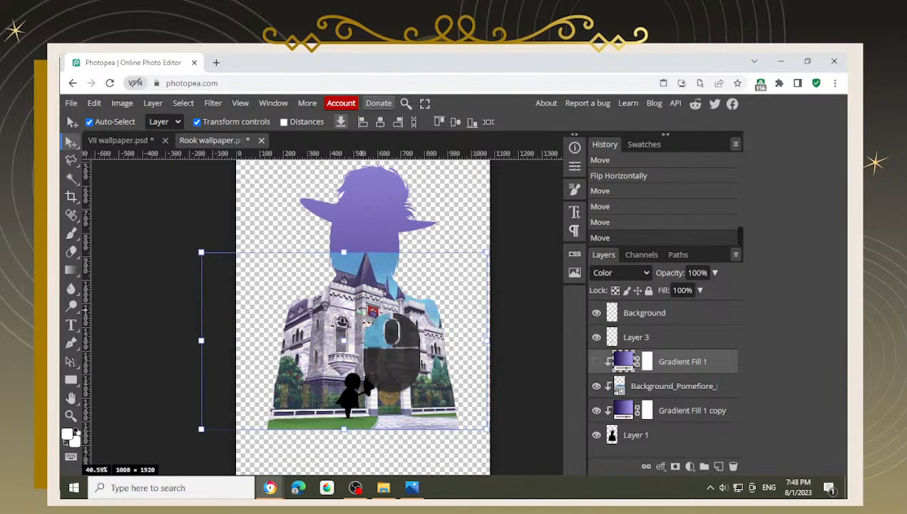
pyautogui.moveTo(346, 311); pyautogui.dragTo(408, 335)
pyautogui.click(615, 386)
pyautogui.click(253, 230)
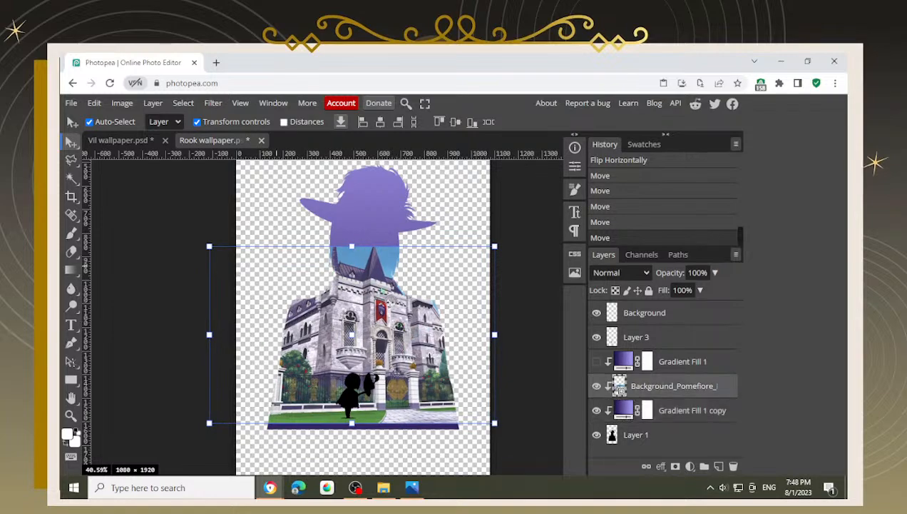
pyautogui.keyDown('alt'); pyautogui.scroll(3, 408, 296); pyautogui.keyUp('alt')
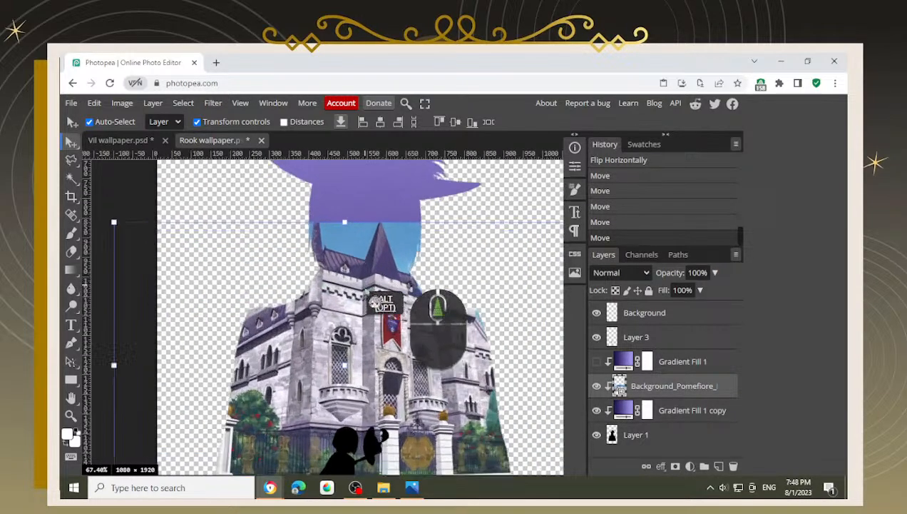
pyautogui.keyDown('alt'); pyautogui.scroll(-3, 314, 290); pyautogui.keyUp('alt')
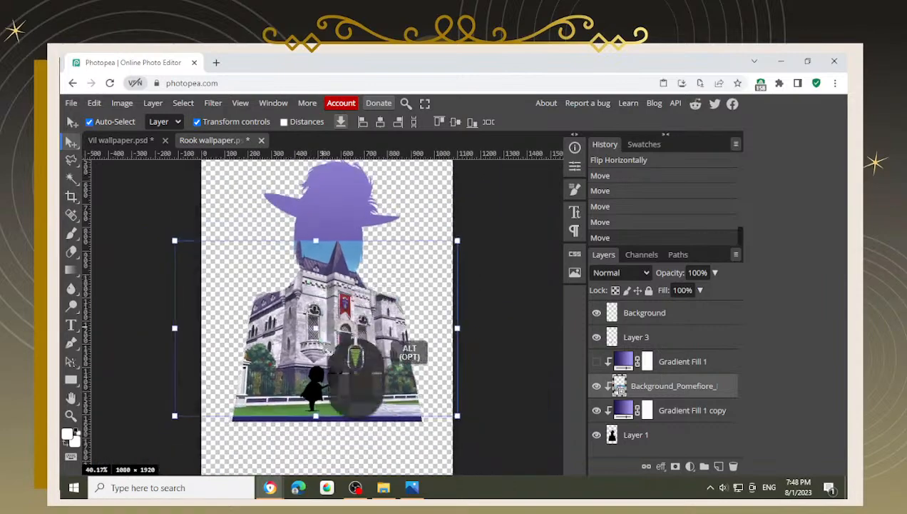
pyautogui.moveTo(343, 303); pyautogui.dragTo(326, 305)
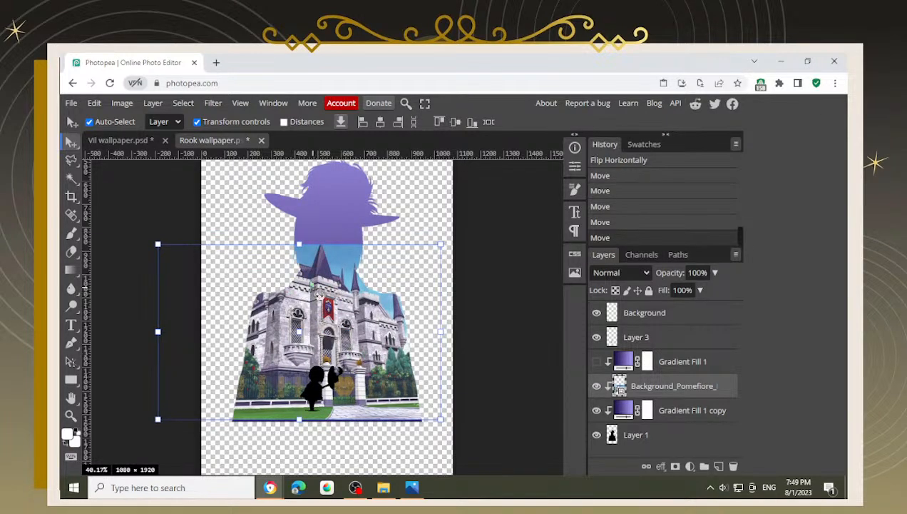
# Step: Move the castle image further left inside the silhouette, with the full gate and right-hand towers within the outline
pyautogui.scroll(5, 325, 312)
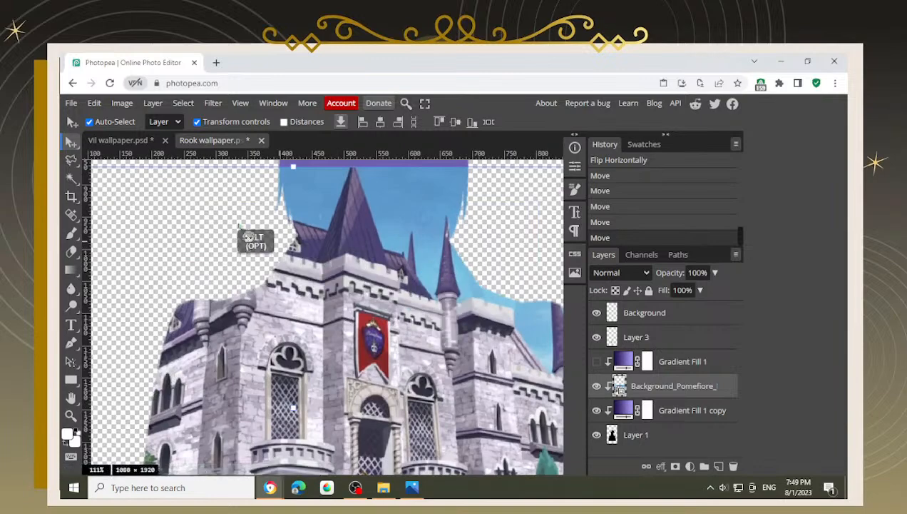
pyautogui.scroll(-3, 354, 294)
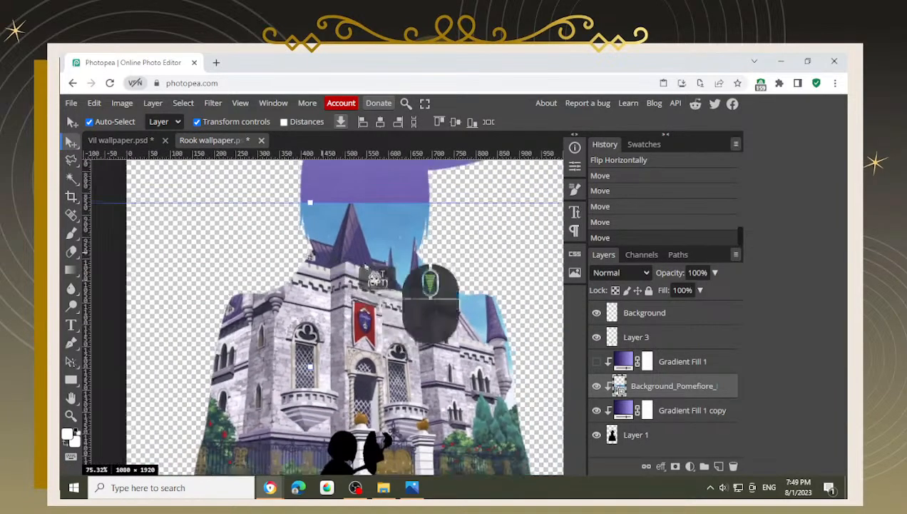
pyautogui.scroll(-2, 380, 330)
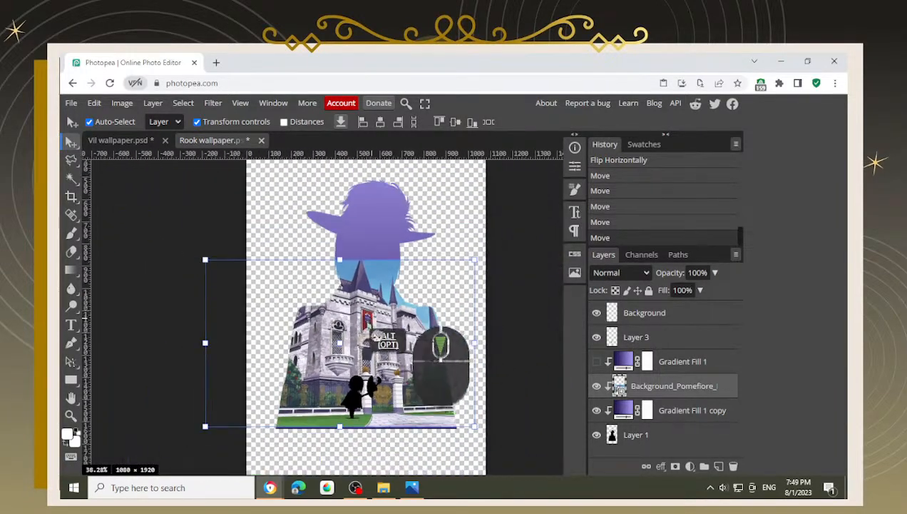
pyautogui.scroll(2, 366, 352)
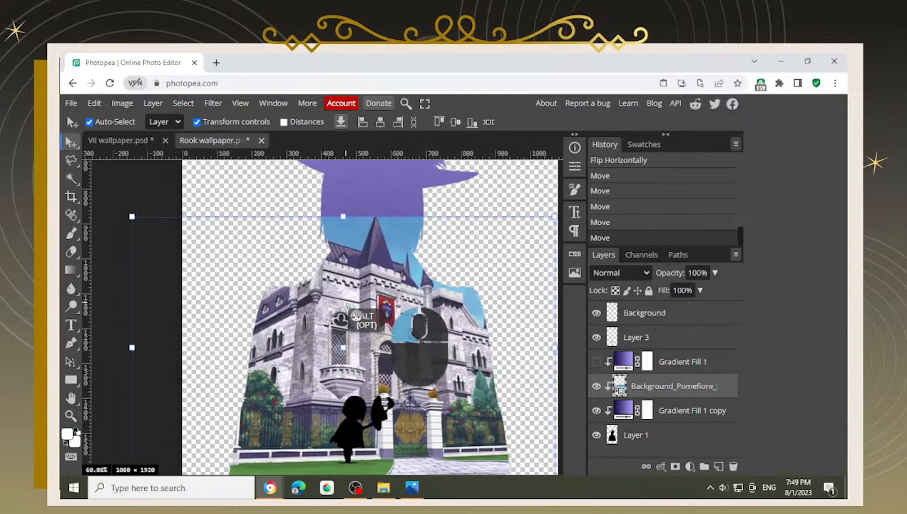
pyautogui.moveTo(375, 314); pyautogui.dragTo(410, 262)
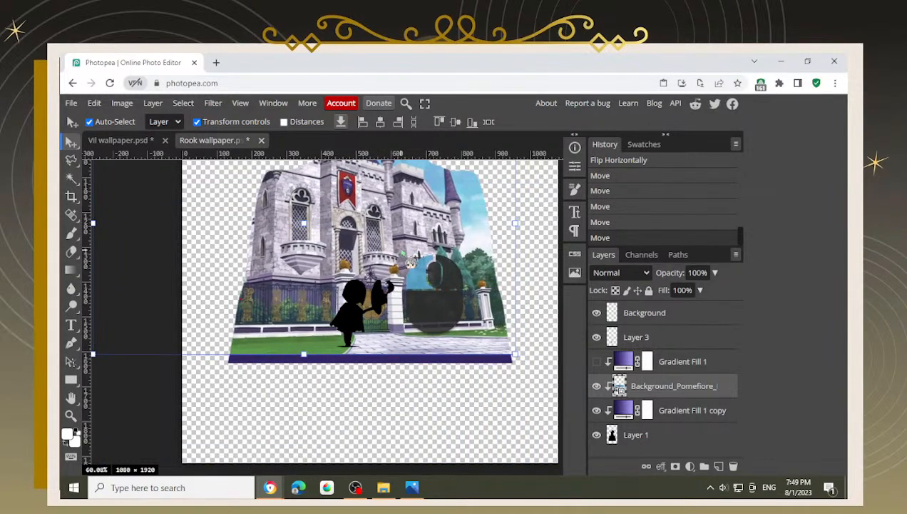
pyautogui.scroll(3, 428, 314)
pyautogui.moveTo(440, 348); pyautogui.dragTo(398, 312)
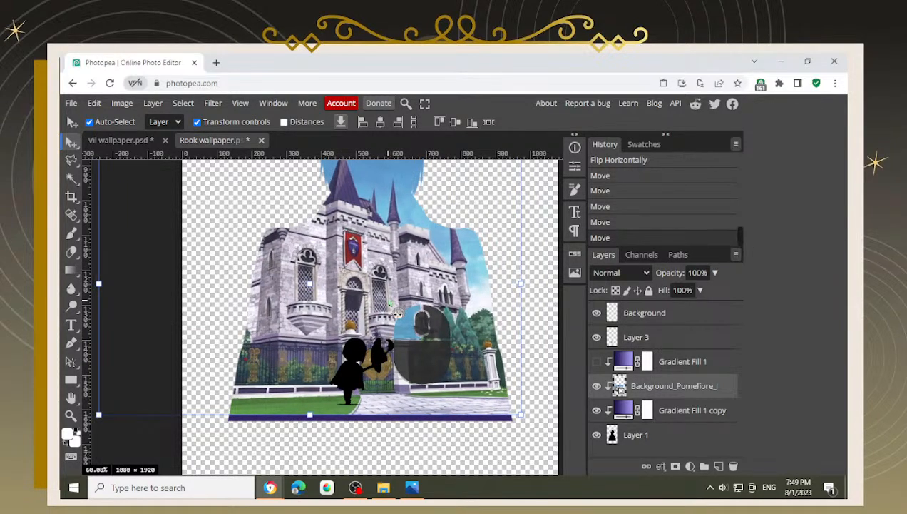
pyautogui.scroll(-3, 397, 314)
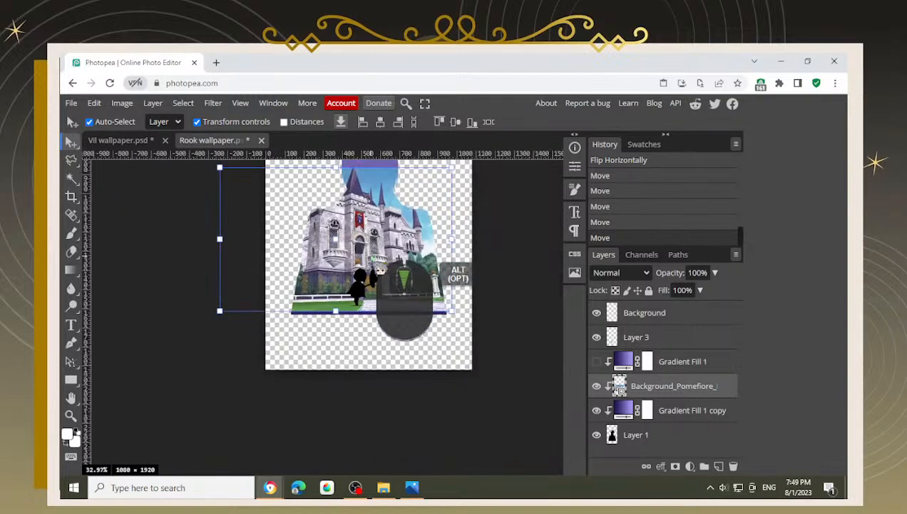
pyautogui.moveTo(396, 226); pyautogui.dragTo(343, 281)
pyautogui.scroll(3, 385, 278)
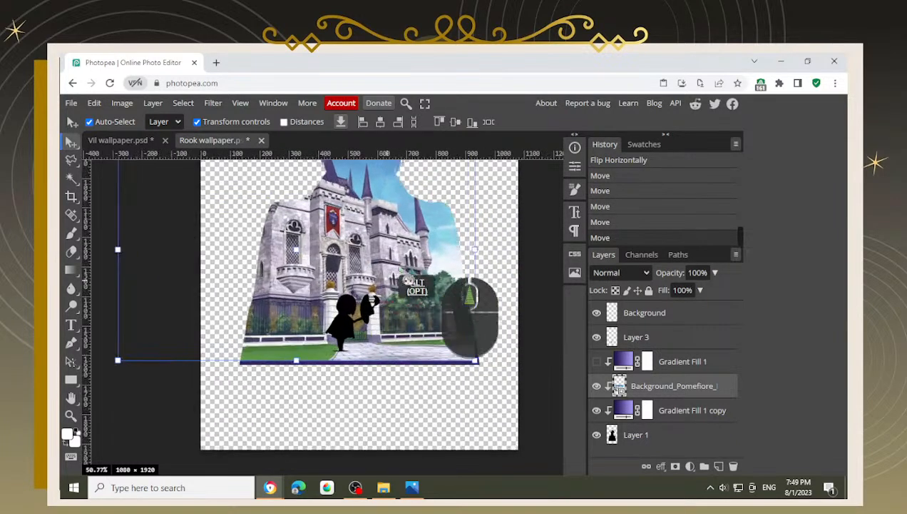
pyautogui.moveTo(416, 248); pyautogui.dragTo(425, 260)
# Step: Move the black chibi in front of the fence right of the gate and realign the castle image so the gate sits beside it
pyautogui.moveTo(339, 316); pyautogui.dragTo(421, 321)
pyautogui.hotkey('ctrl', 'z')
pyautogui.click(667, 386)
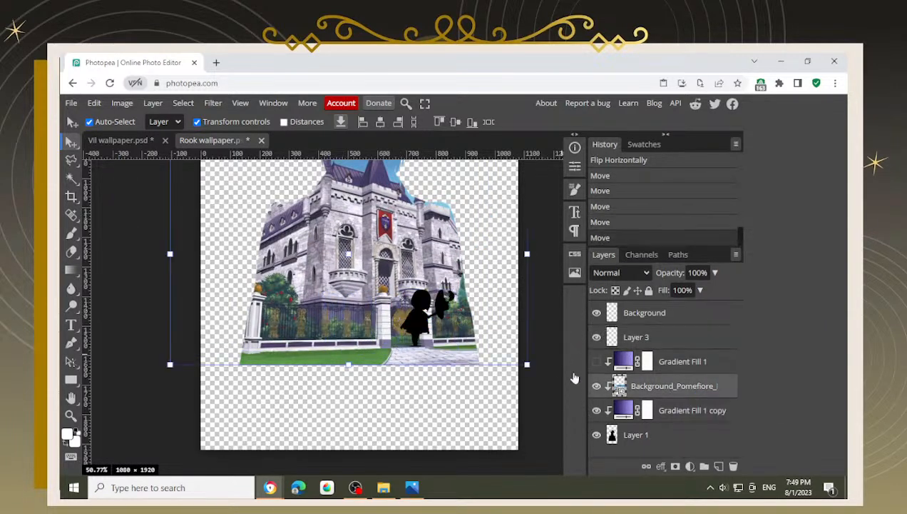
pyautogui.moveTo(397, 269); pyautogui.dragTo(362, 271)
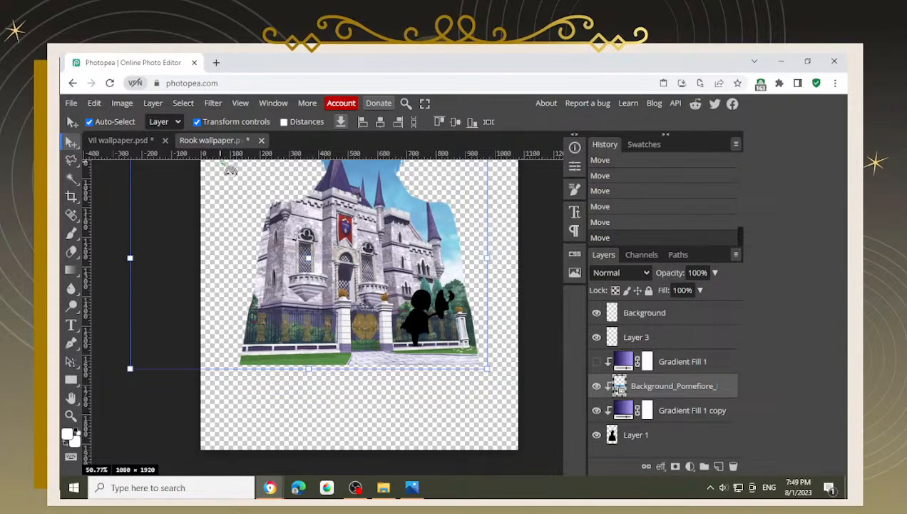
# Step: Open the castle image in Liquify with Background shown and enlarge the brush to 175 for the path by the gate
pyautogui.click(213, 103)
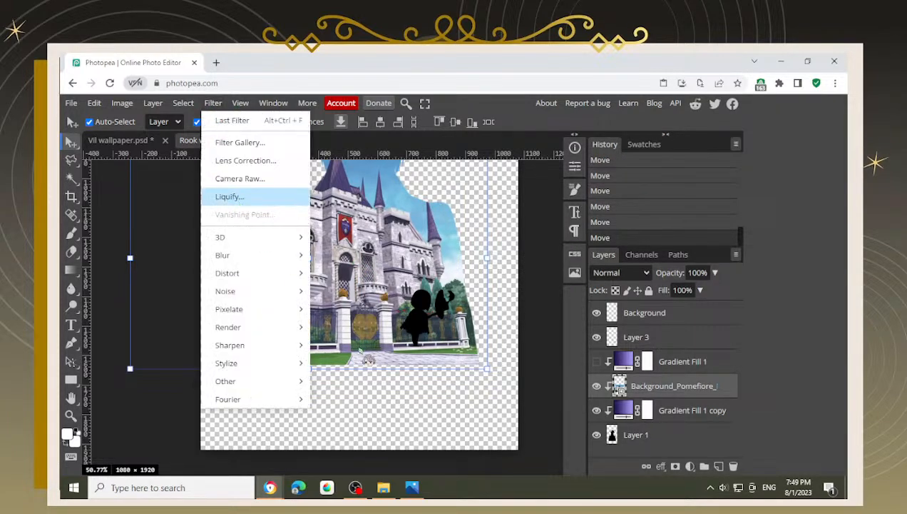
pyautogui.click(237, 196)
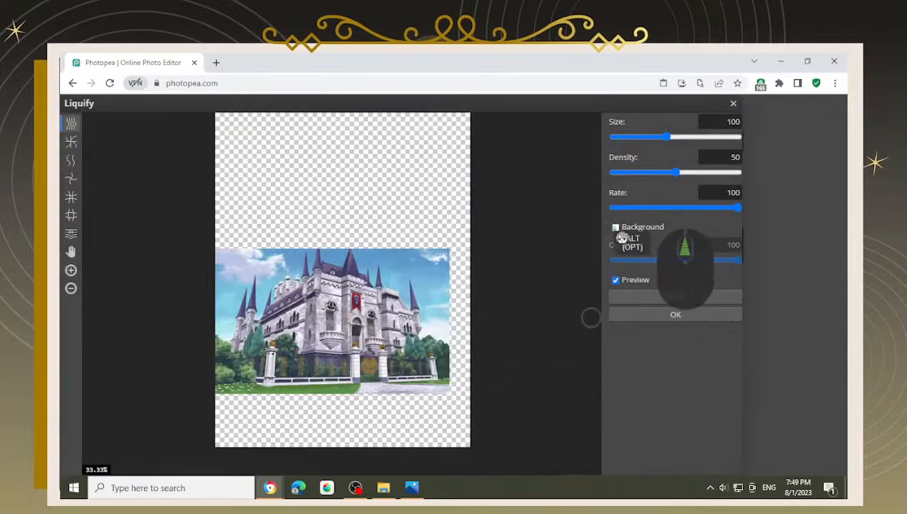
pyautogui.click(615, 226)
pyautogui.scroll(2, 349, 391)
pyautogui.scroll(2, 356, 400)
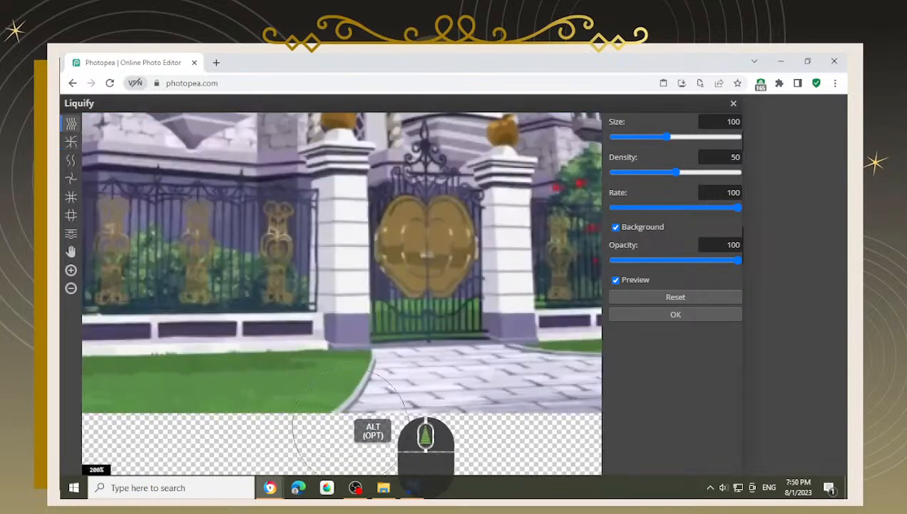
pyautogui.moveTo(357, 410); pyautogui.dragTo(378, 328)
pyautogui.scroll(-1, 380, 344)
pyautogui.scroll(-1, 380, 343)
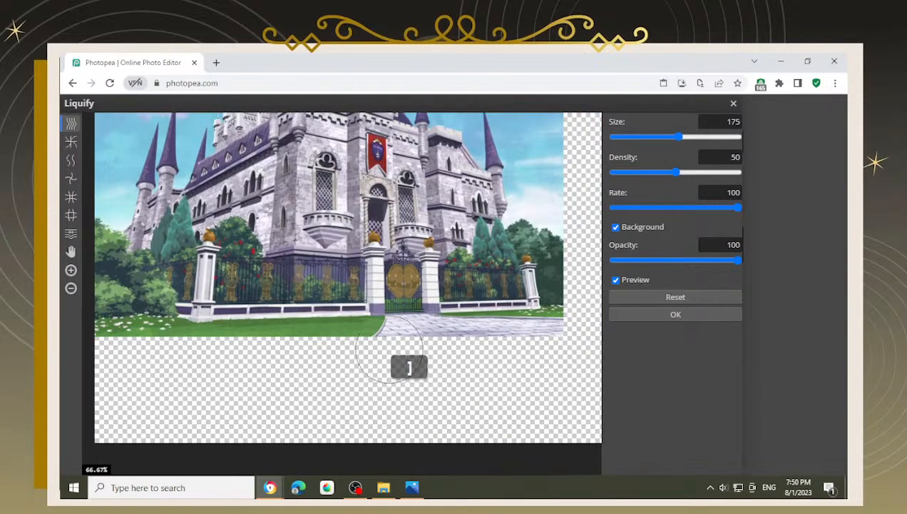
# Step: Push the path's left edge outward over the grass into a wider curve, refine it with a size 90 brush and apply Liquify
pyautogui.moveTo(392, 358)
pyautogui.mouseDown()
pyautogui.moveTo(355, 359)
pyautogui.moveTo(329, 351)
pyautogui.mouseUp()
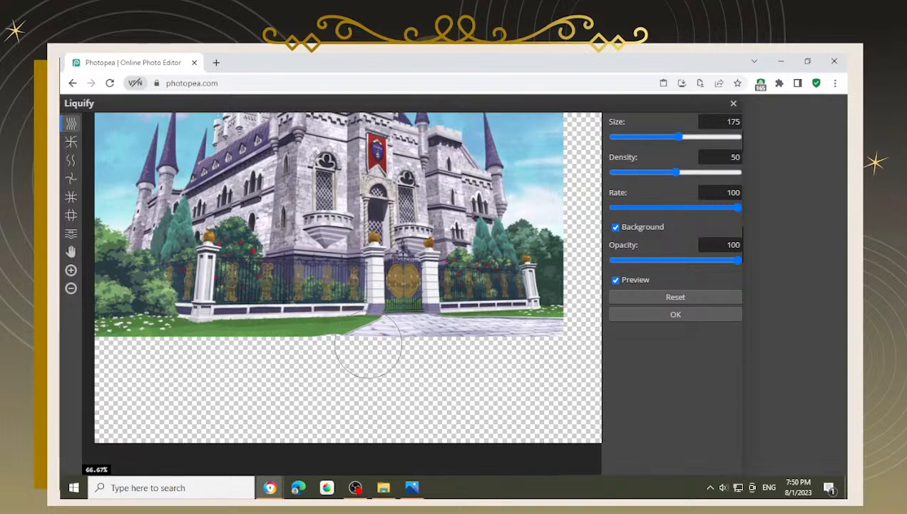
pyautogui.moveTo(376, 349); pyautogui.dragTo(367, 359)
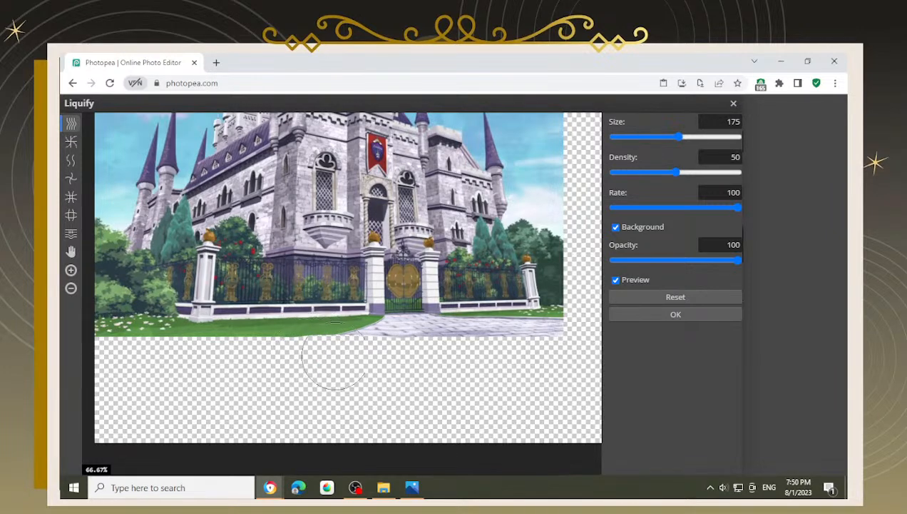
pyautogui.moveTo(329, 351); pyautogui.dragTo(357, 349)
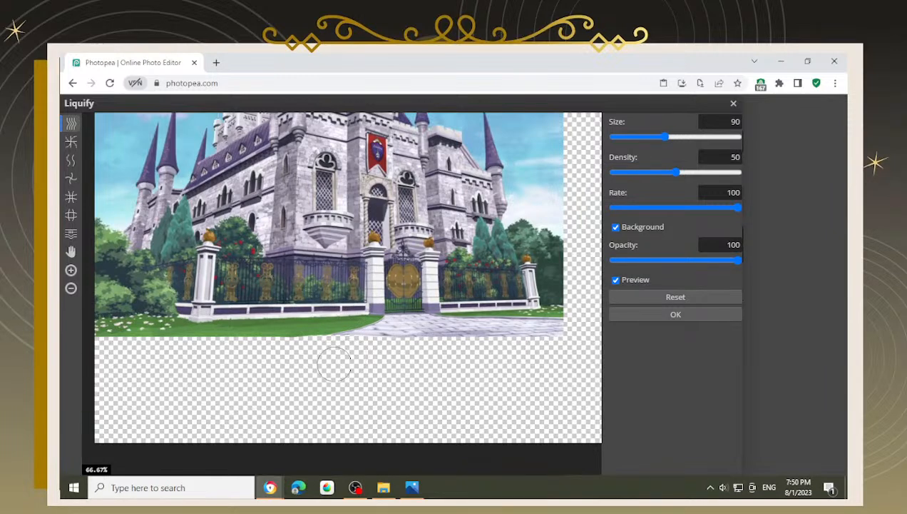
pyautogui.moveTo(384, 326); pyautogui.dragTo(404, 327)
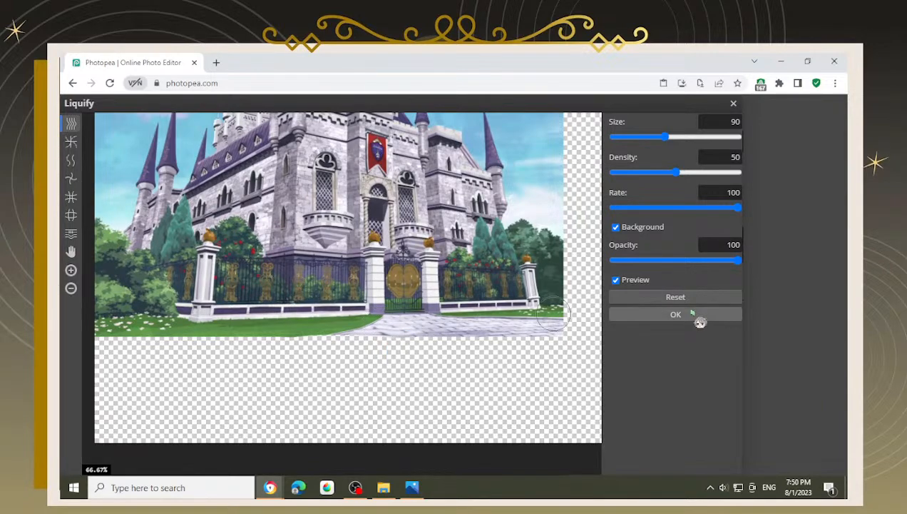
pyautogui.press('Return')
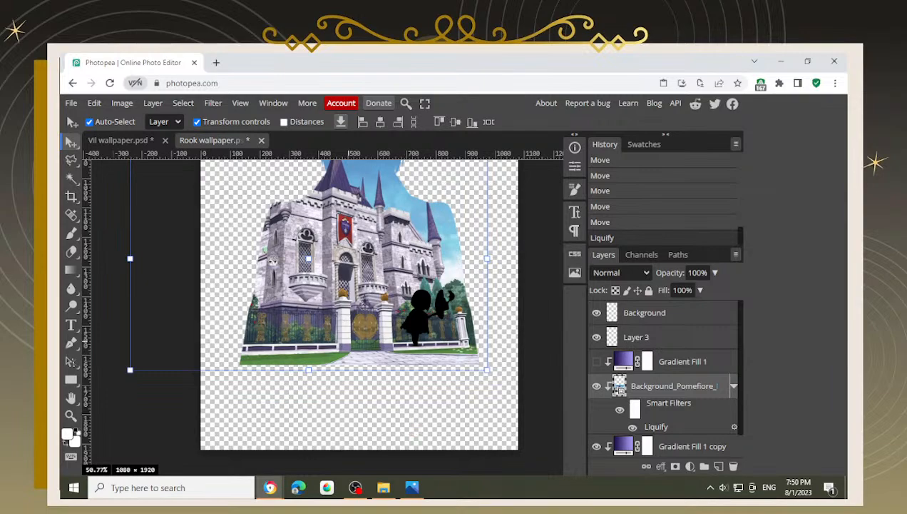
pyautogui.click(213, 103)
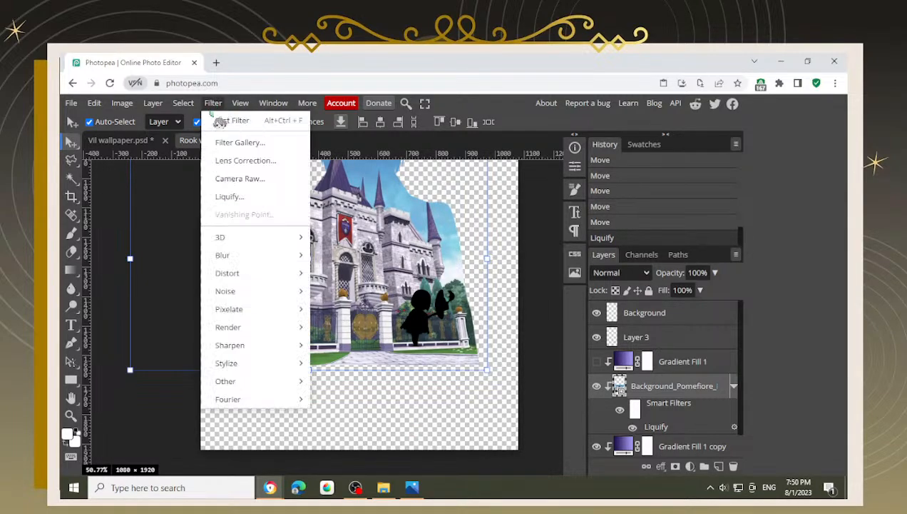
pyautogui.click(255, 206)
pyautogui.scroll(5, 381, 389)
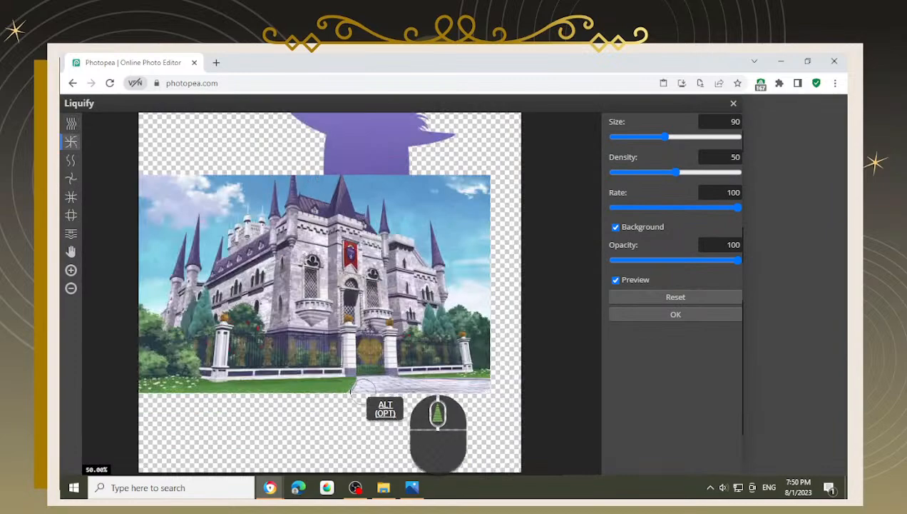
pyautogui.click(675, 314)
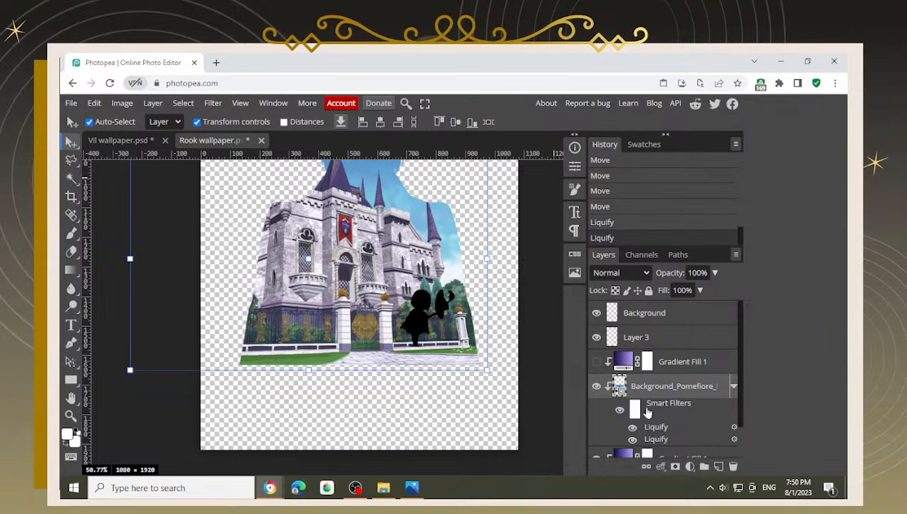
pyautogui.hotkey('ctrl', 'z')
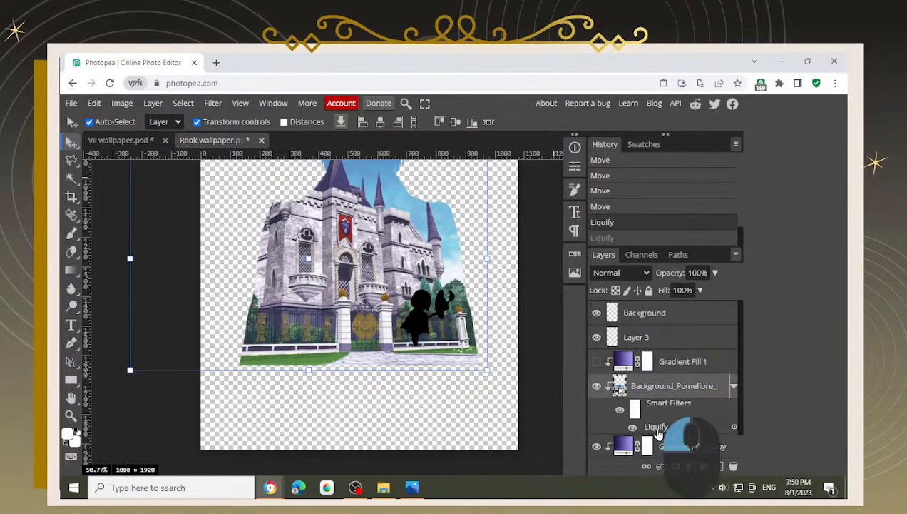
# Step: Reopen Liquify on the castle layer and nudge the path's lower edge in front of the gate with the size 90 brush
pyautogui.click(650, 408)
pyautogui.click(213, 103)
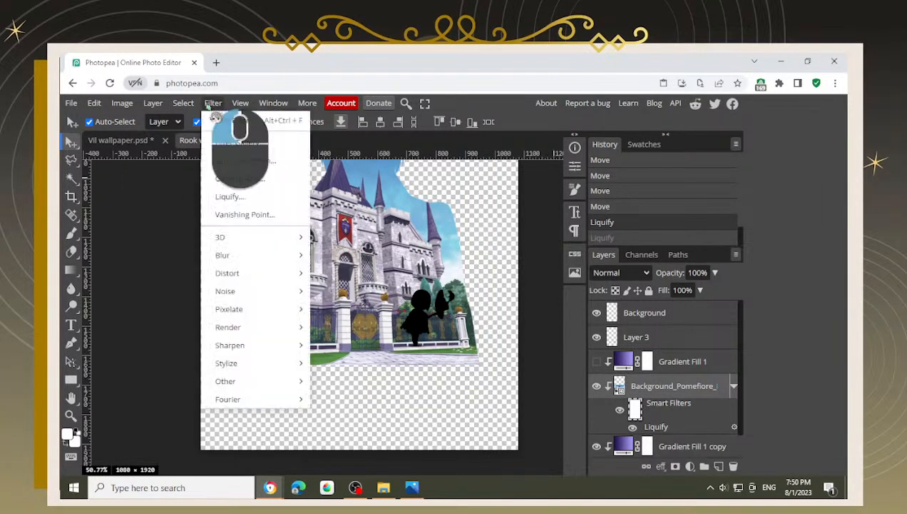
pyautogui.click(264, 203)
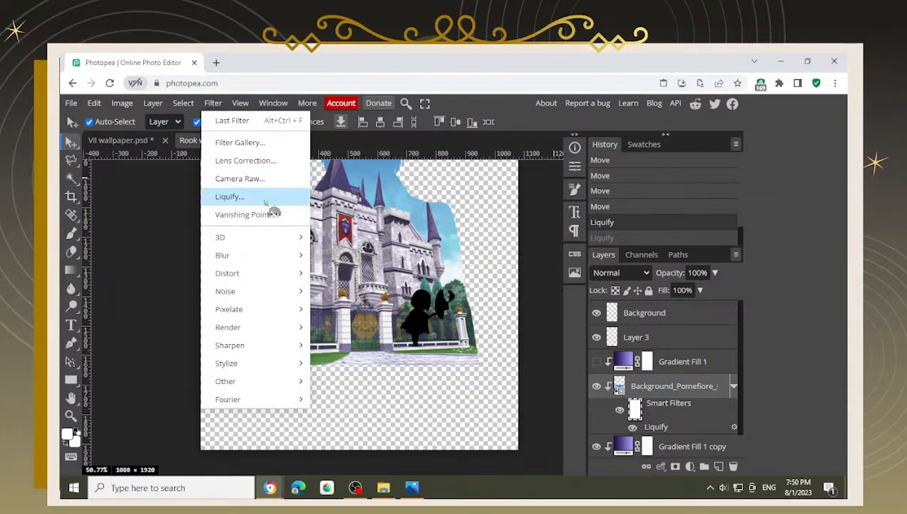
pyautogui.scroll(5, 383, 371)
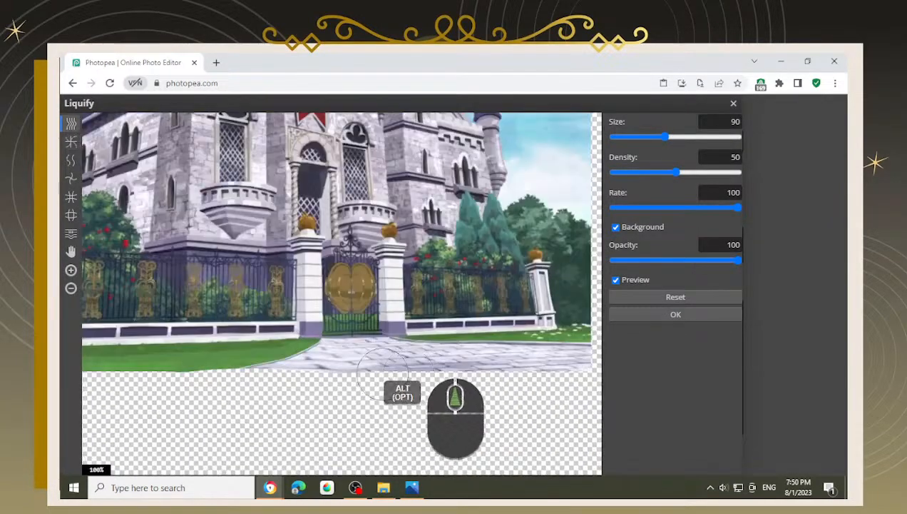
pyautogui.moveTo(335, 369)
pyautogui.mouseDown()
pyautogui.moveTo(371, 362)
pyautogui.moveTo(345, 359)
pyautogui.mouseUp()
pyautogui.scroll(2, 341, 364)
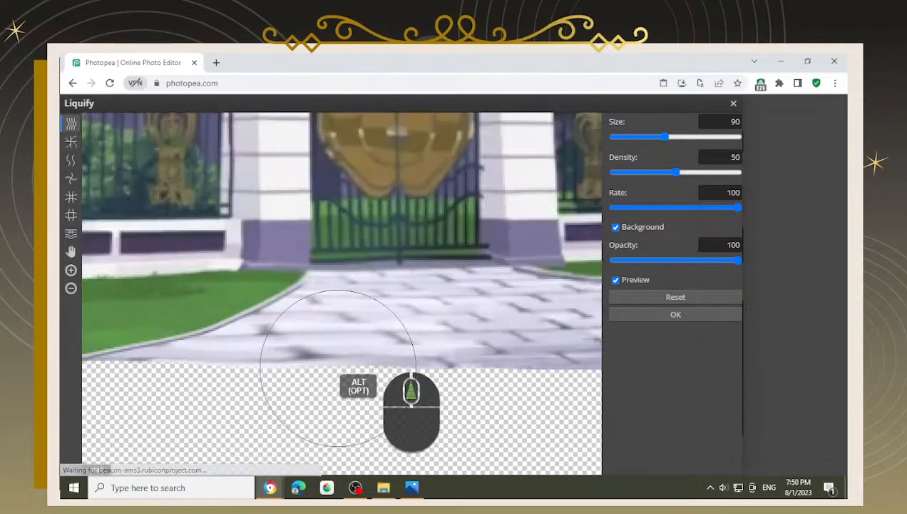
# Step: Reduce the Liquify brush to 45 and nudge the paving at the path's lower edge in front of the gate
pyautogui.press('[')
pyautogui.press('[')
pyautogui.press('[')
pyautogui.press('[')
pyautogui.press('[')
pyautogui.moveTo(329, 356); pyautogui.dragTo(327, 350)
pyautogui.moveTo(404, 342)
pyautogui.mouseDown()
pyautogui.moveTo(398, 333)
pyautogui.moveTo(316, 351)
pyautogui.moveTo(421, 355)
pyautogui.mouseUp()
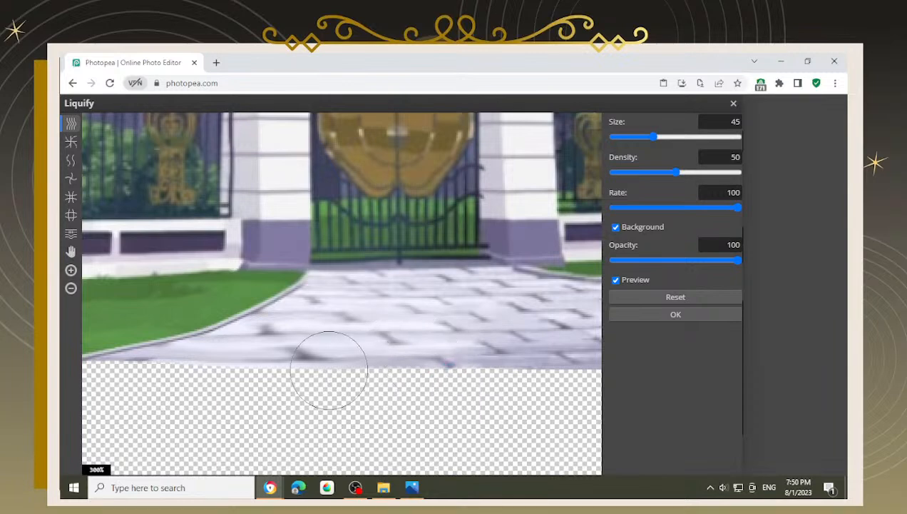
pyautogui.moveTo(318, 367); pyautogui.dragTo(310, 370)
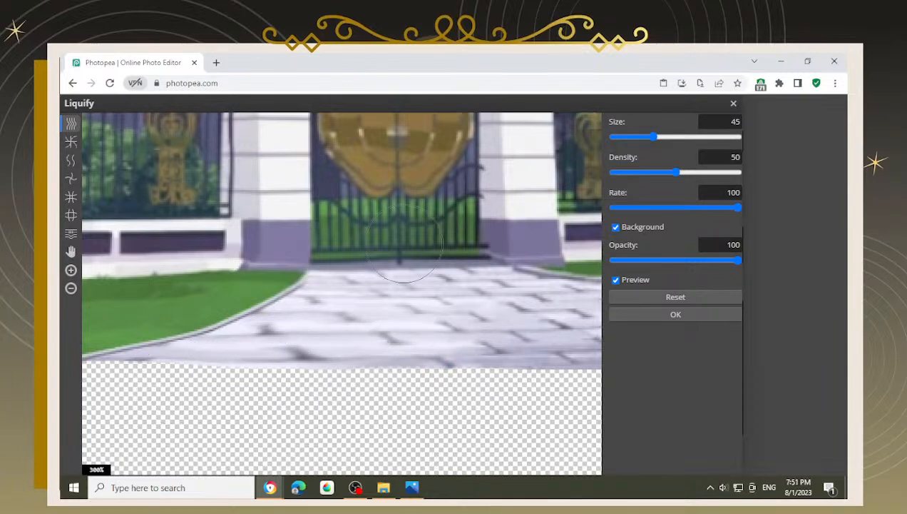
# Step: Push the path's left border outward over the grass beside the gate with the size 45 brush
pyautogui.press('space')
pyautogui.moveTo(121, 385); pyautogui.dragTo(463, 345)
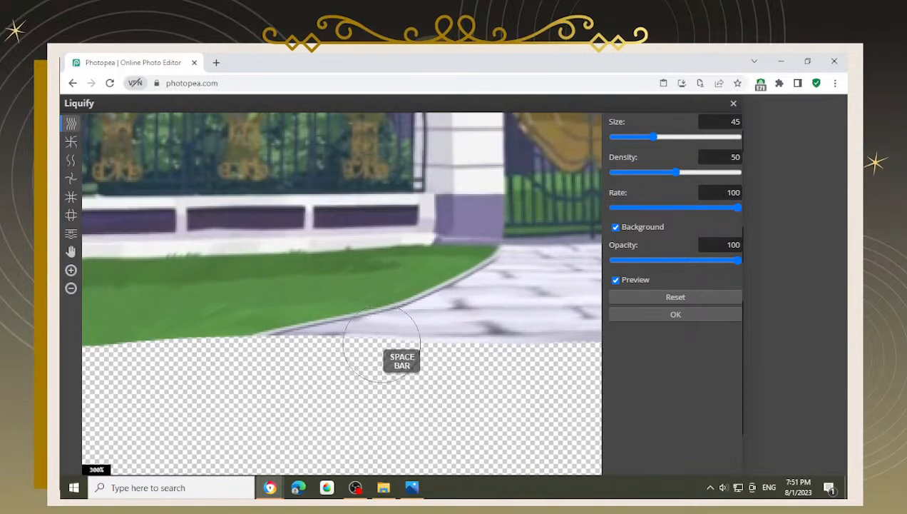
pyautogui.moveTo(317, 338); pyautogui.dragTo(271, 341)
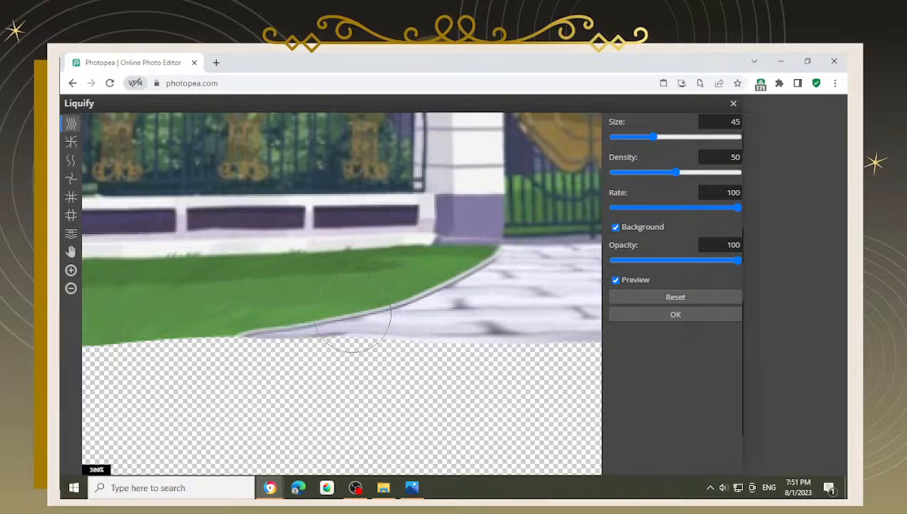
pyautogui.moveTo(355, 328)
pyautogui.mouseDown()
pyautogui.moveTo(365, 304)
pyautogui.moveTo(358, 304)
pyautogui.mouseUp()
pyautogui.moveTo(420, 288)
pyautogui.mouseDown()
pyautogui.moveTo(391, 284)
pyautogui.moveTo(384, 298)
pyautogui.moveTo(327, 319)
pyautogui.moveTo(326, 308)
pyautogui.moveTo(252, 317)
pyautogui.mouseUp()
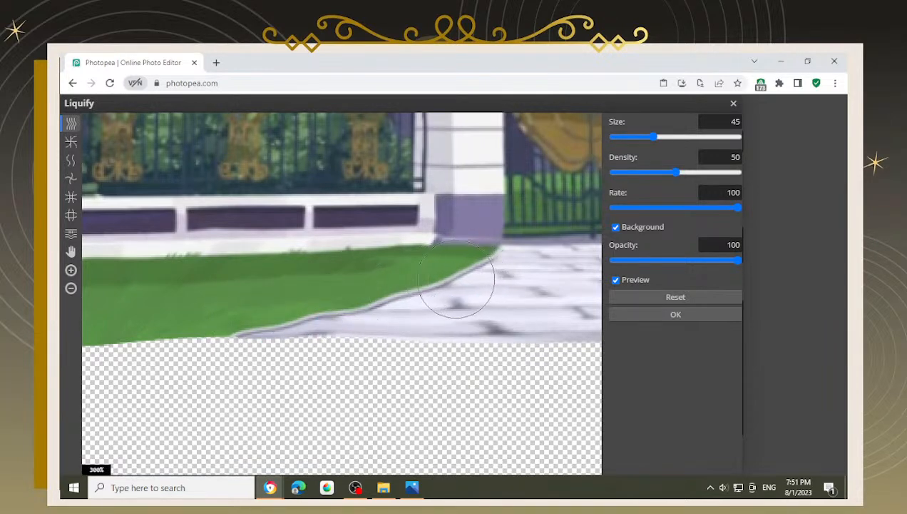
# Step: Smooth the bumps along the path's left border with a size 20 brush and apply Liquify
pyautogui.press('[')
pyautogui.moveTo(481, 275)
pyautogui.mouseDown()
pyautogui.moveTo(441, 285)
pyautogui.moveTo(428, 274)
pyautogui.moveTo(418, 291)
pyautogui.moveTo(340, 316)
pyautogui.mouseUp()
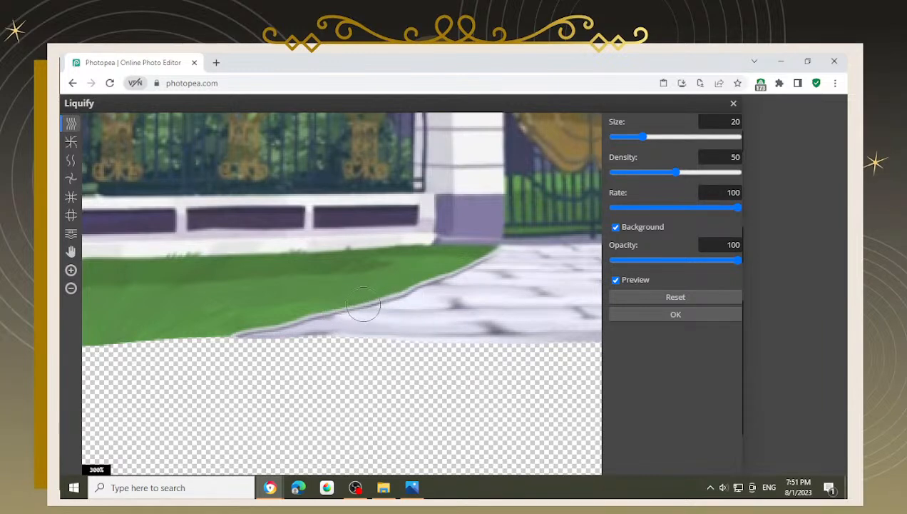
pyautogui.moveTo(391, 301)
pyautogui.mouseDown()
pyautogui.moveTo(277, 324)
pyautogui.moveTo(324, 316)
pyautogui.moveTo(316, 325)
pyautogui.moveTo(266, 319)
pyautogui.mouseUp()
pyautogui.moveTo(258, 324); pyautogui.dragTo(244, 331)
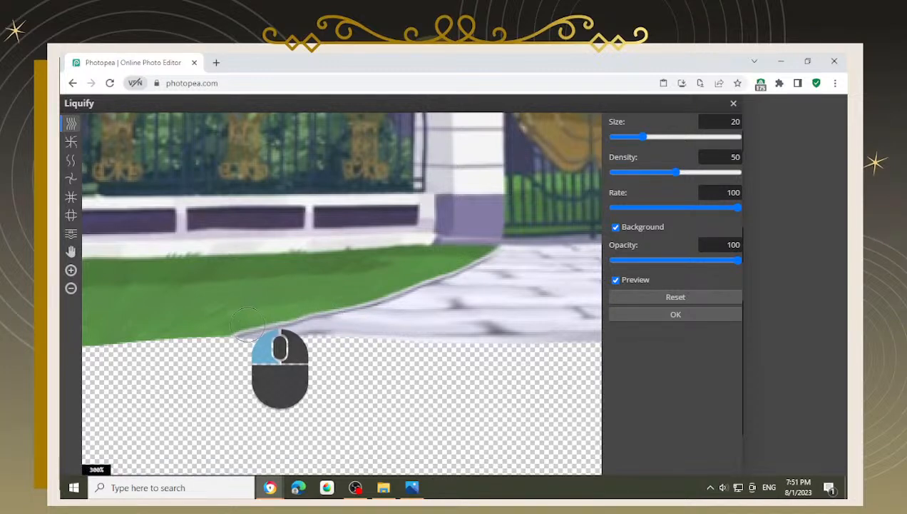
pyautogui.click(640, 316)
# Step: Reopen Liquify on the castle layer, refine the path's left and lower edges with the size 20 brush, and apply it
pyautogui.keyDown('alt'); pyautogui.scroll(6, 393, 399); pyautogui.keyUp('alt')
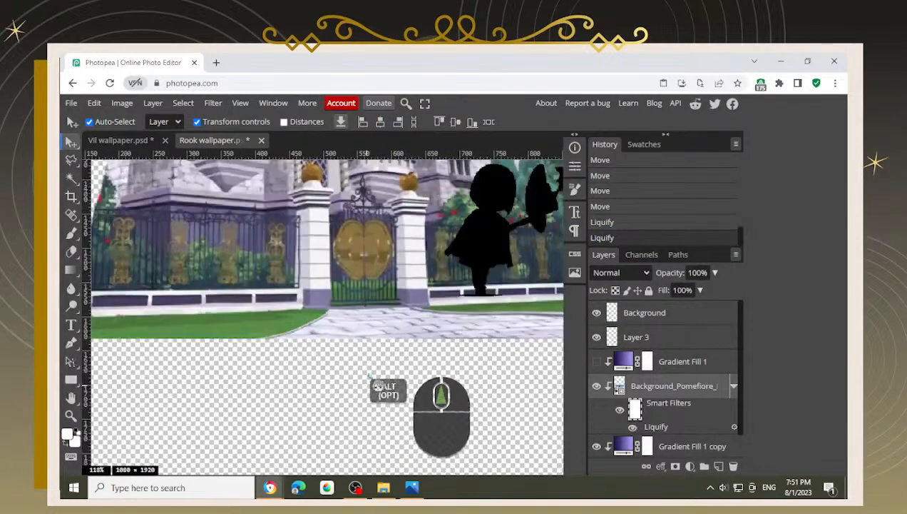
pyautogui.keyDown('alt'); pyautogui.scroll(3, 376, 365); pyautogui.keyUp('alt')
pyautogui.keyDown('alt'); pyautogui.scroll(1, 373, 362); pyautogui.keyUp('alt')
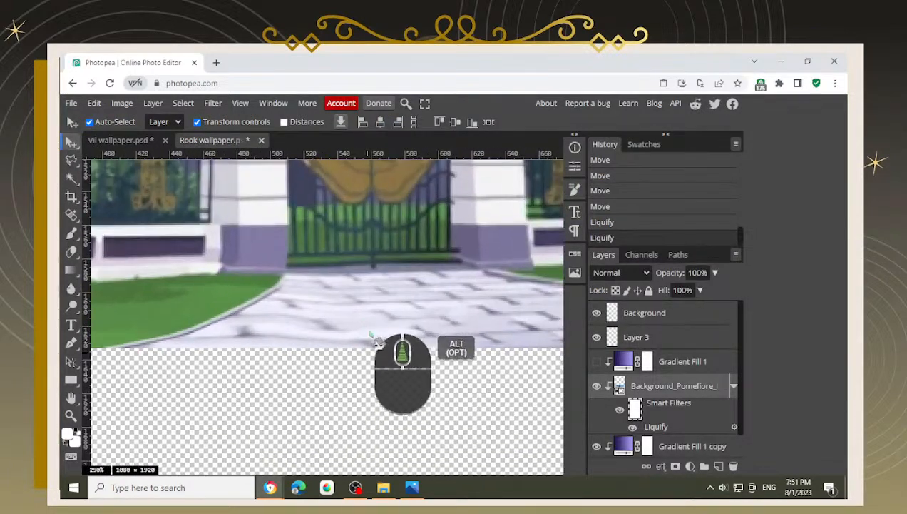
pyautogui.click(213, 103)
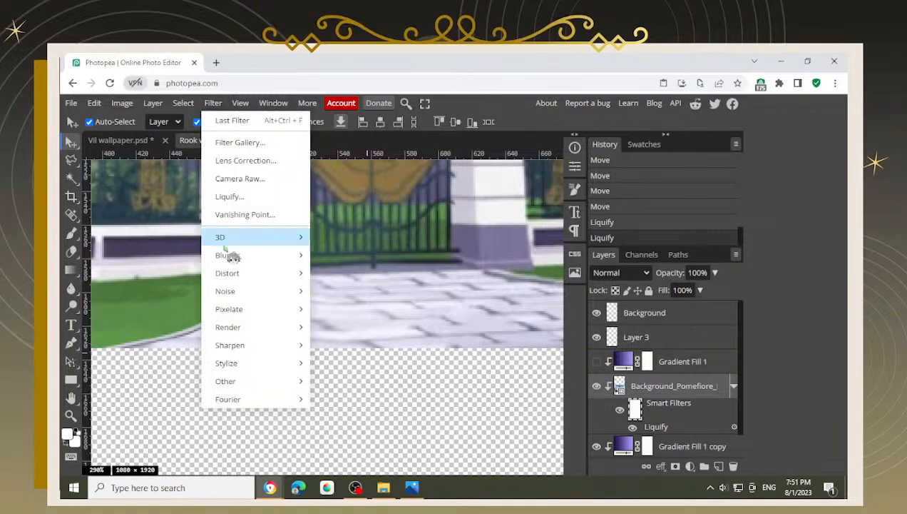
pyautogui.moveTo(258, 292)
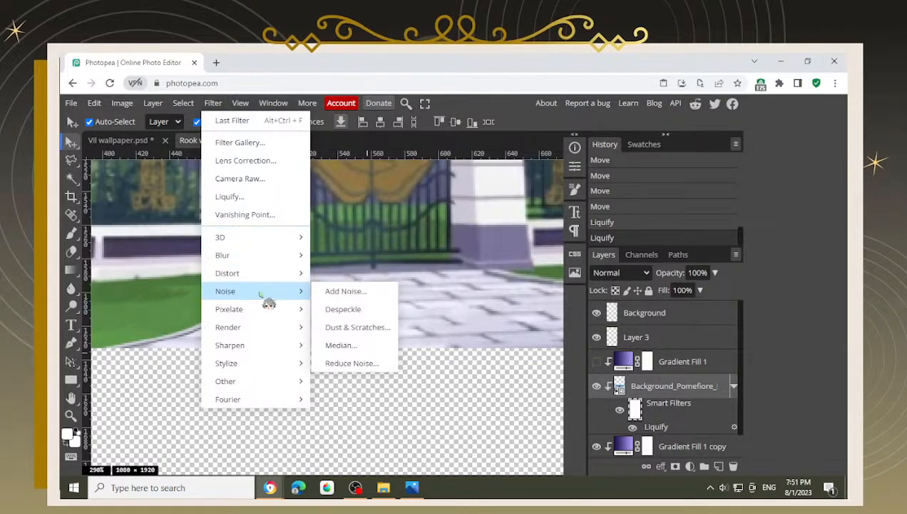
pyautogui.click(276, 196)
pyautogui.keyDown('alt'); pyautogui.scroll(5, 382, 401); pyautogui.keyUp('alt')
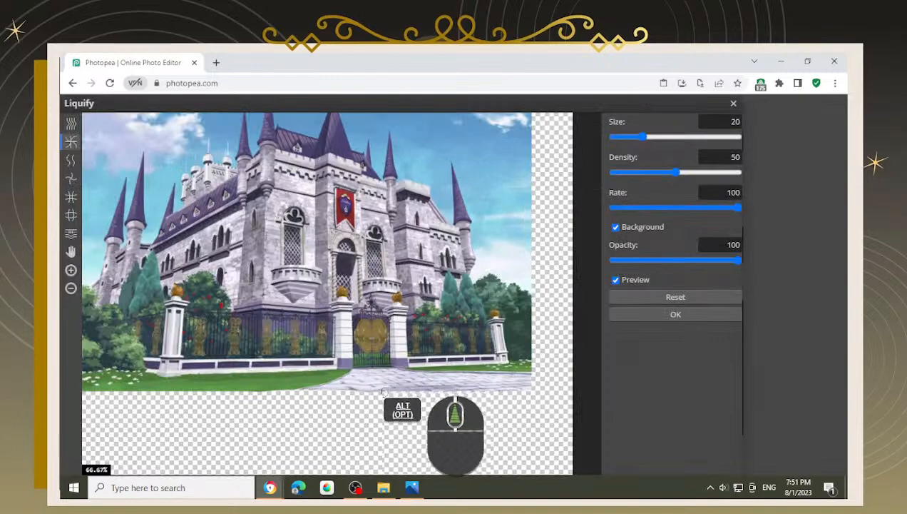
pyautogui.press('w')
pyautogui.moveTo(328, 363)
pyautogui.mouseDown()
pyautogui.moveTo(404, 371)
pyautogui.moveTo(478, 361)
pyautogui.moveTo(393, 366)
pyautogui.mouseUp()
pyautogui.moveTo(300, 368)
pyautogui.mouseDown()
pyautogui.moveTo(369, 371)
pyautogui.moveTo(374, 348)
pyautogui.moveTo(386, 348)
pyautogui.moveTo(322, 344)
pyautogui.mouseUp()
pyautogui.moveTo(328, 344); pyautogui.dragTo(324, 346)
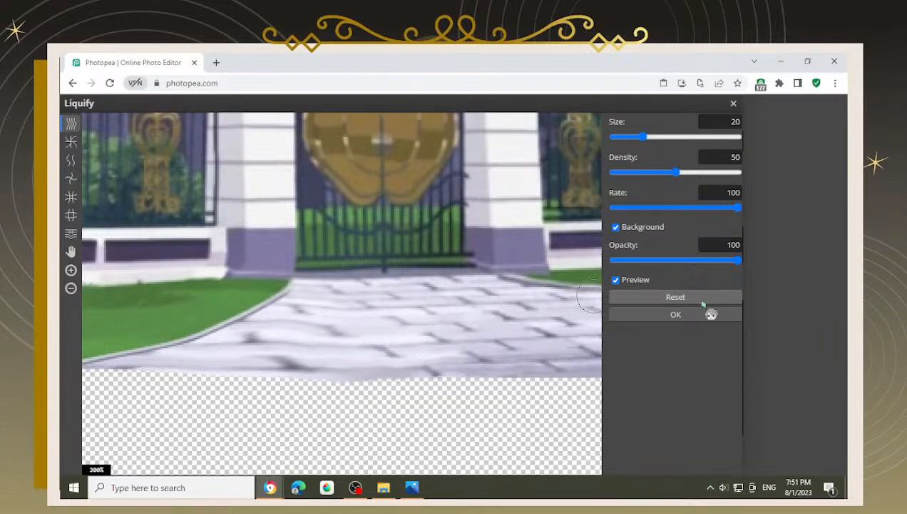
pyautogui.click(676, 314)
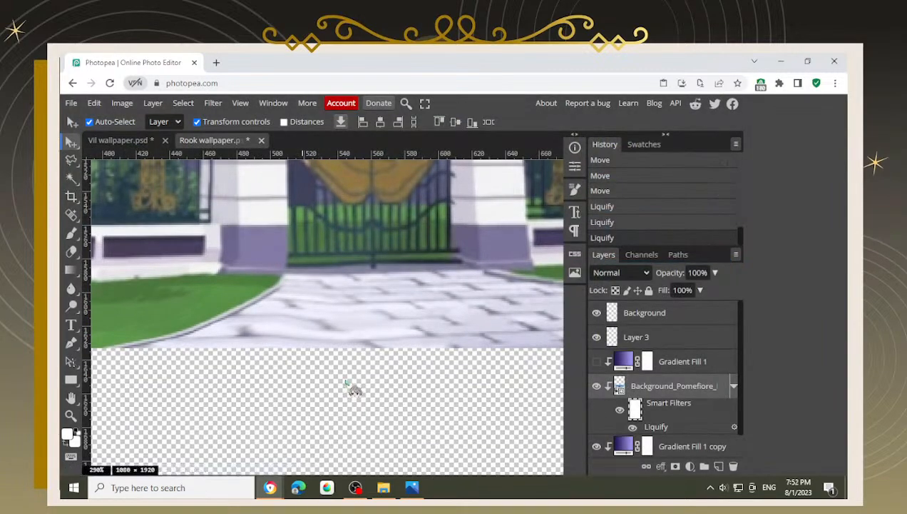
# Step: Open Liquify on the castle layer again and nudge the path's lower edge below the gate with a size 80 brush
pyautogui.scroll(-8, 408, 383)
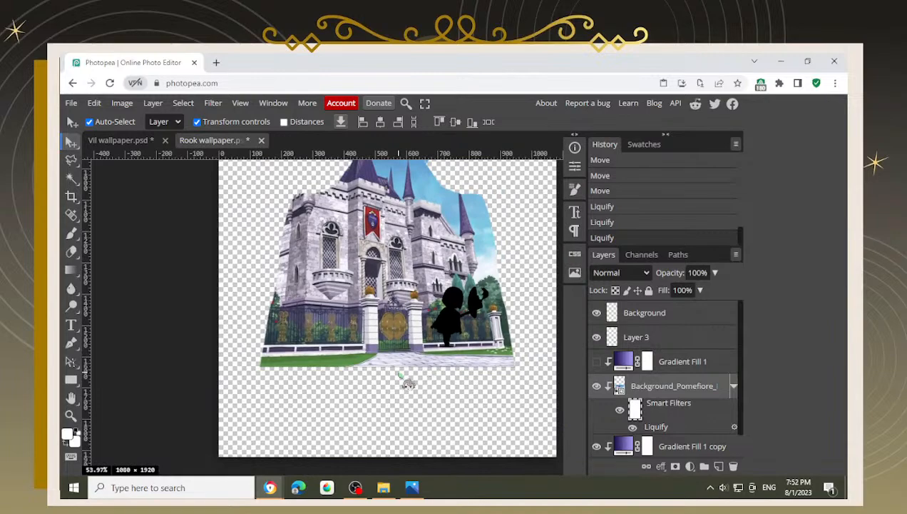
pyautogui.scroll(-2, 403, 385)
pyautogui.scroll(1, 382, 393)
pyautogui.scroll(4, 383, 394)
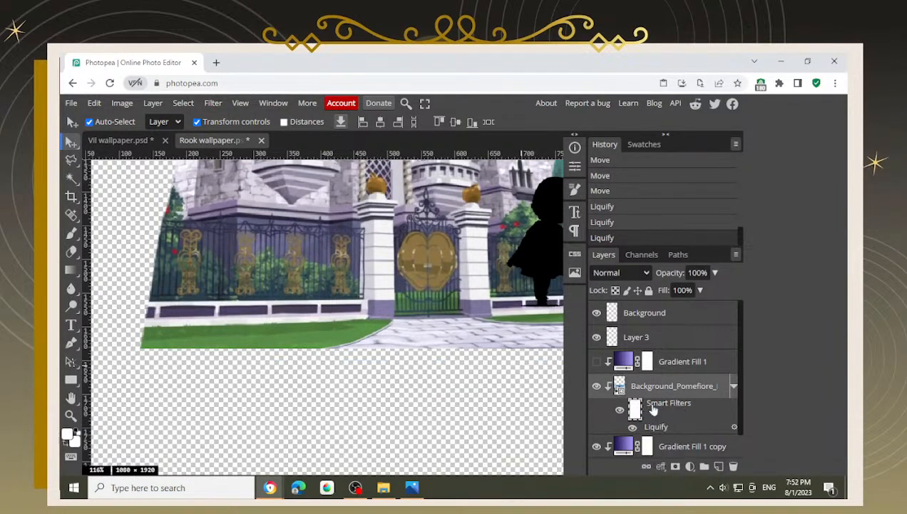
pyautogui.click(212, 102)
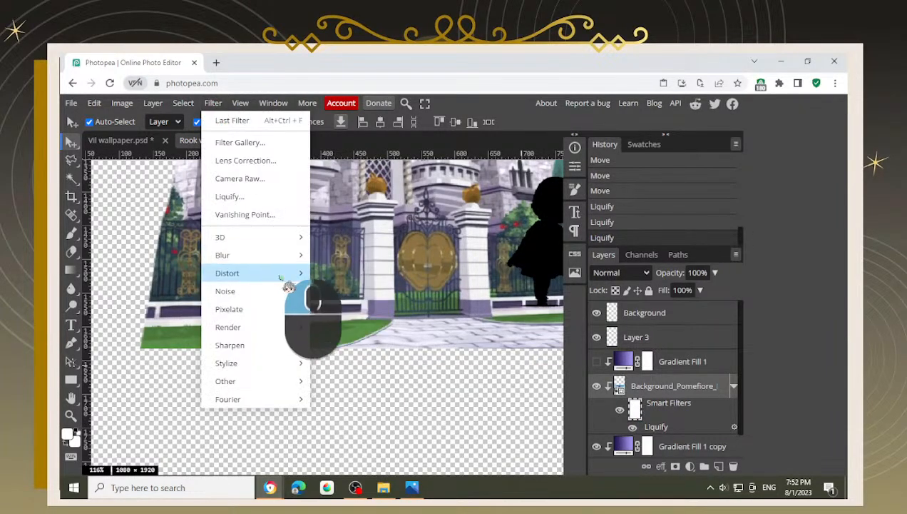
pyautogui.click(279, 199)
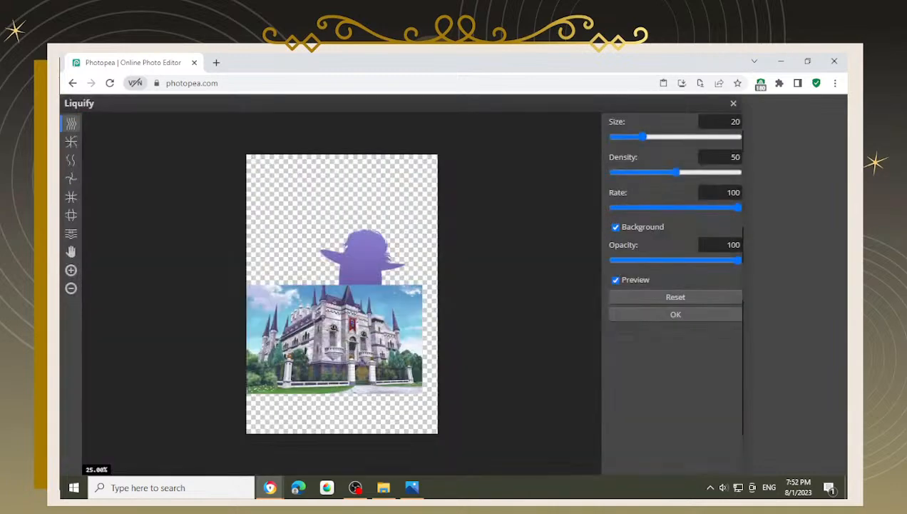
pyautogui.scroll(3, 351, 411)
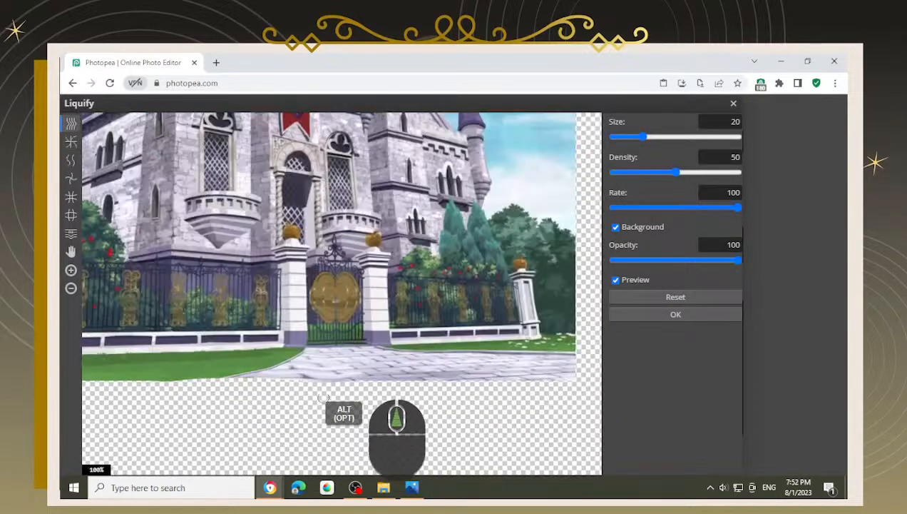
pyautogui.press(']')
pyautogui.press(']')
pyautogui.press(']')
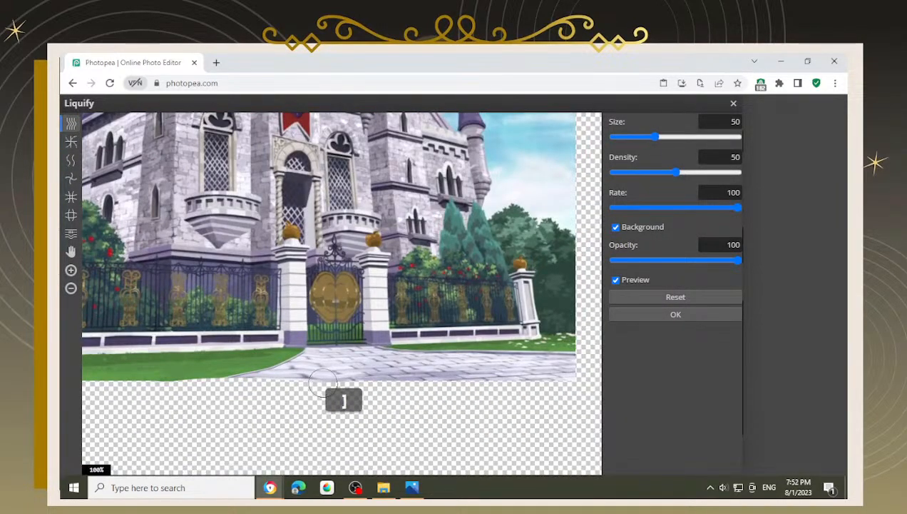
pyautogui.press(']')
pyautogui.press(']')
pyautogui.click(328, 380)
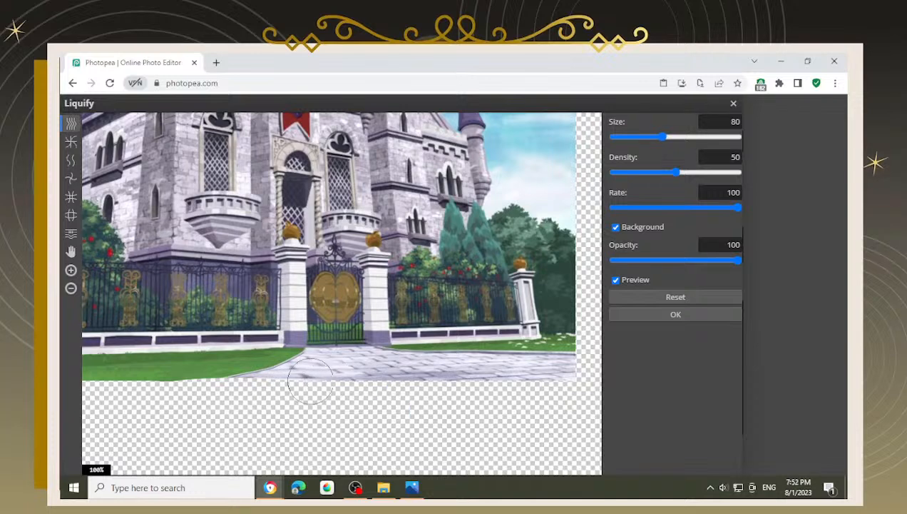
pyautogui.click(319, 380)
pyautogui.click(352, 378)
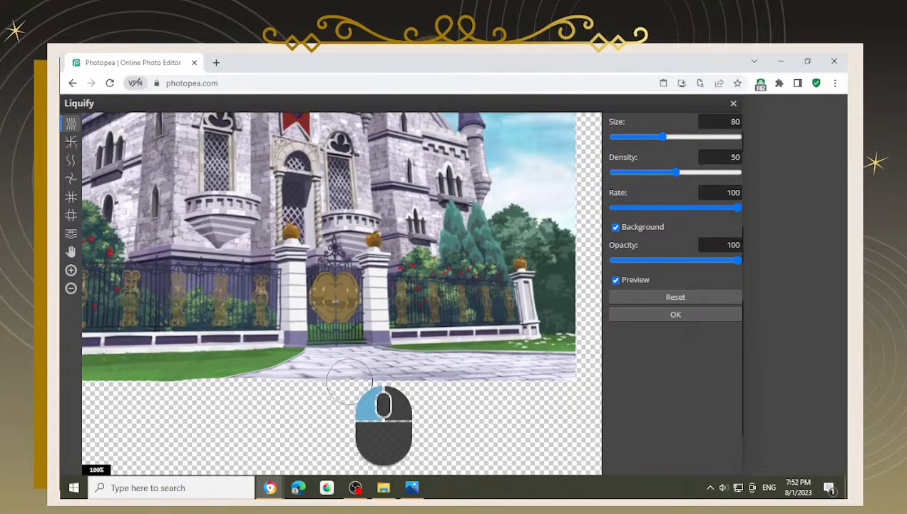
pyautogui.moveTo(350, 380)
pyautogui.mouseDown()
pyautogui.moveTo(380, 380)
pyautogui.moveTo(344, 391)
pyautogui.mouseUp()
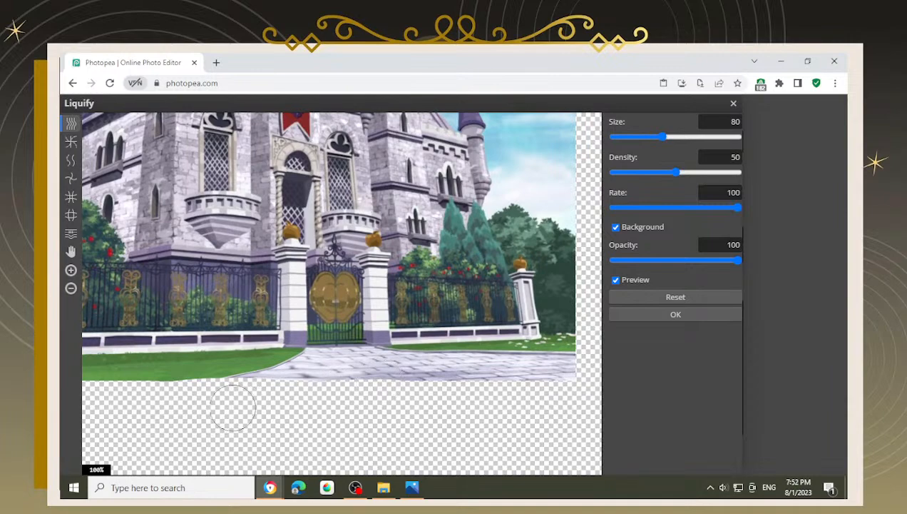
# Step: Push the lower left end of the path further over the grass with the size 80 brush and apply Liquify
pyautogui.moveTo(233, 408); pyautogui.dragTo(355, 398)
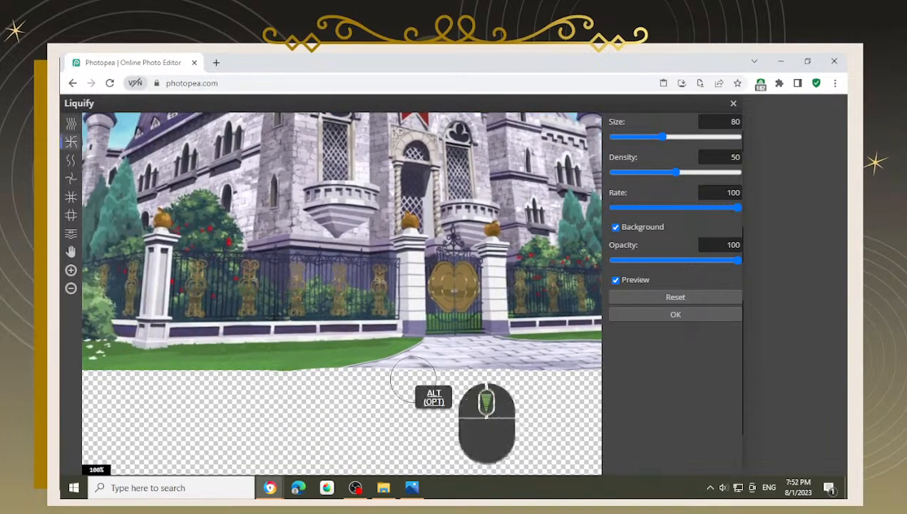
pyautogui.scroll(-2, 413, 378)
pyautogui.moveTo(428, 381)
pyautogui.mouseDown()
pyautogui.moveTo(464, 380)
pyautogui.moveTo(344, 378)
pyautogui.mouseUp()
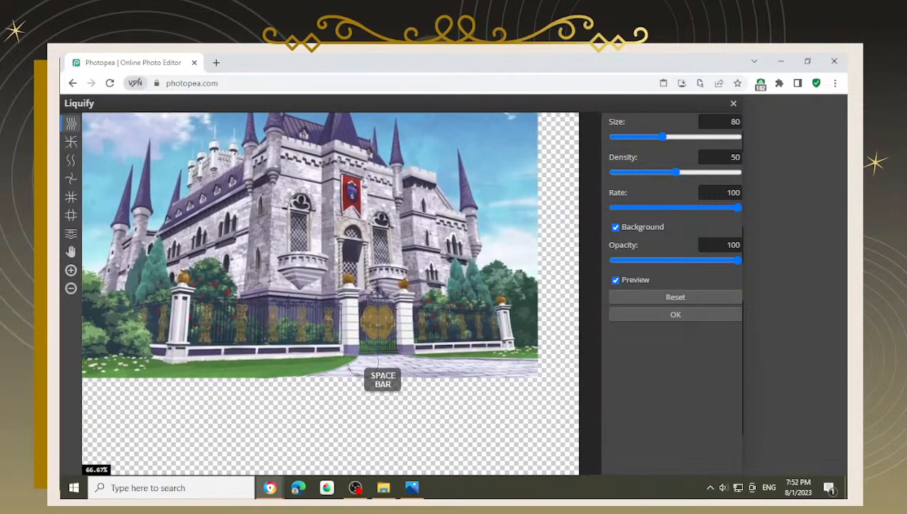
pyautogui.scroll(3, 350, 374)
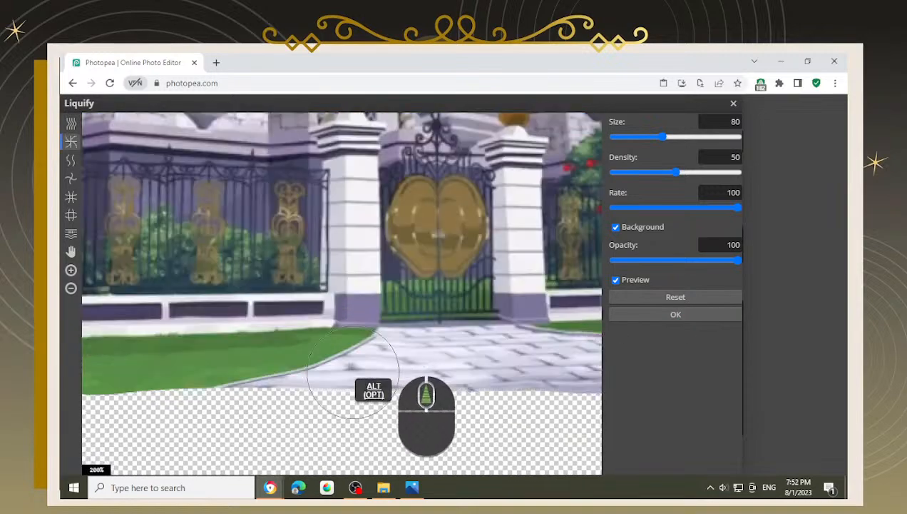
pyautogui.moveTo(328, 365)
pyautogui.mouseDown()
pyautogui.moveTo(222, 368)
pyautogui.moveTo(279, 346)
pyautogui.moveTo(323, 348)
pyautogui.mouseUp()
pyautogui.click(676, 315)
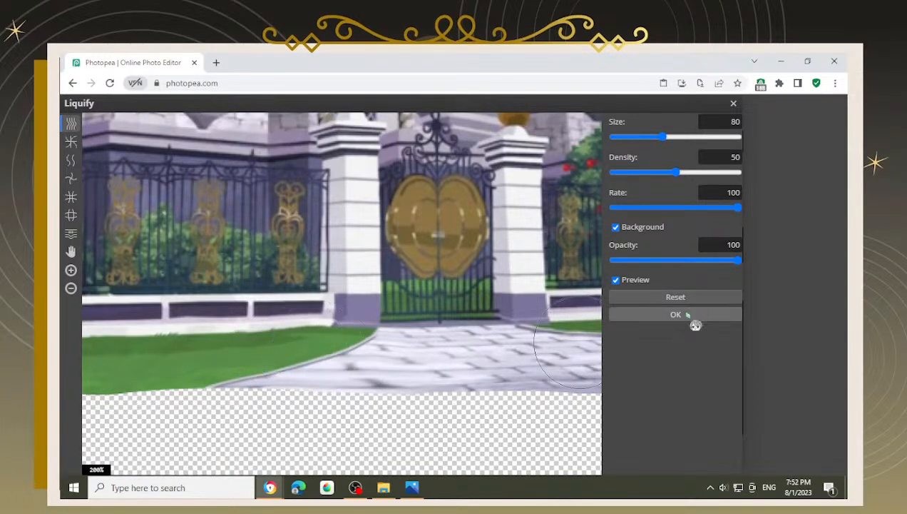
# Step: Turn the castle layer's smart filters off and on to compare the path with and without Liquify
pyautogui.scroll(-5, 528, 363)
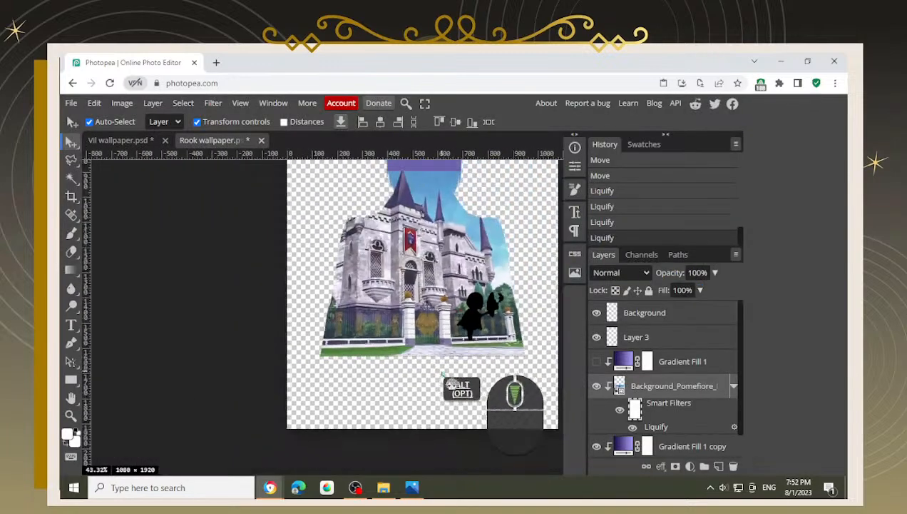
pyautogui.scroll(5, 485, 389)
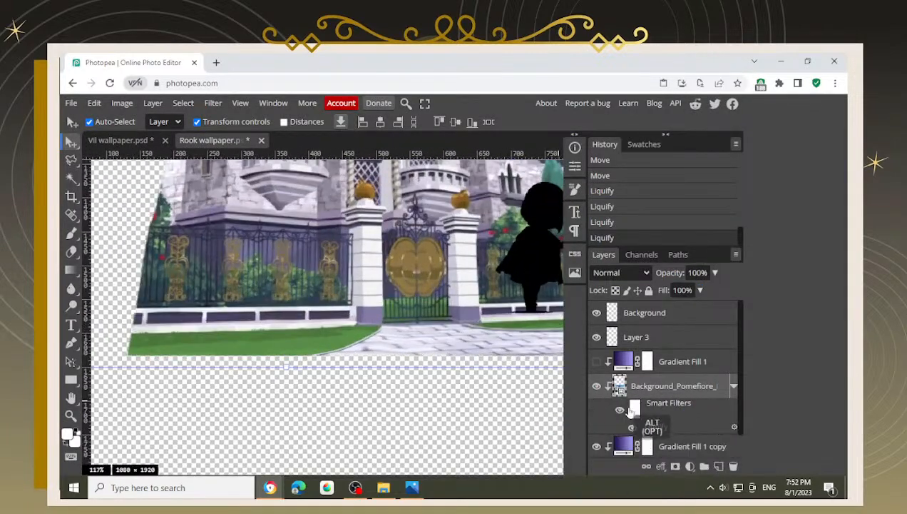
pyautogui.click(622, 408)
pyautogui.click(620, 410)
pyautogui.scroll(4, 436, 366)
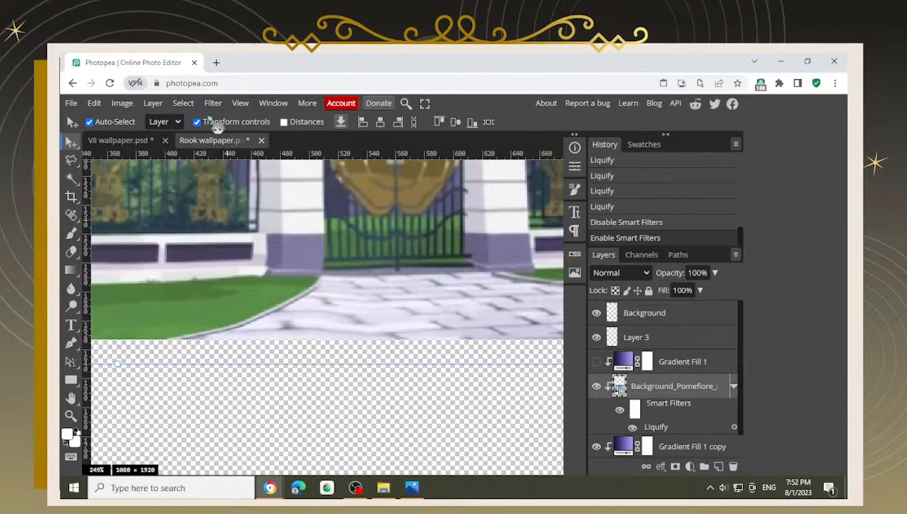
pyautogui.click(213, 102)
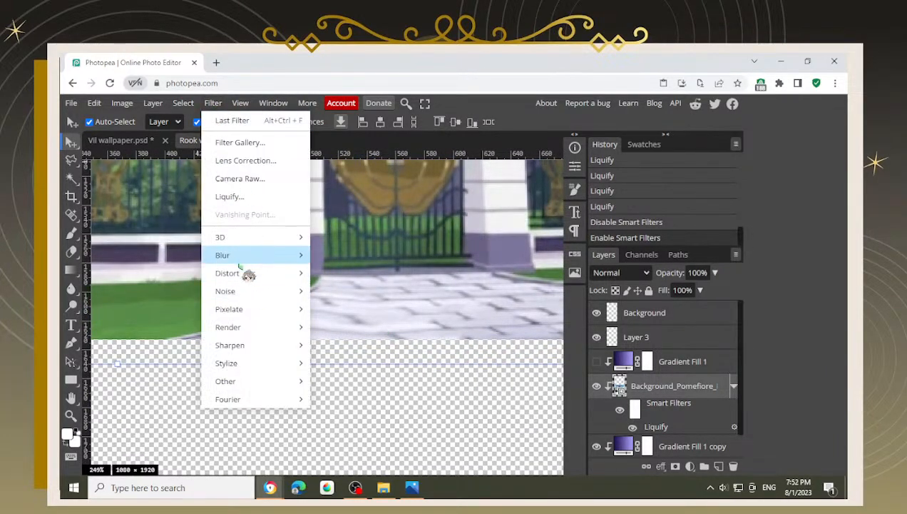
pyautogui.click(230, 196)
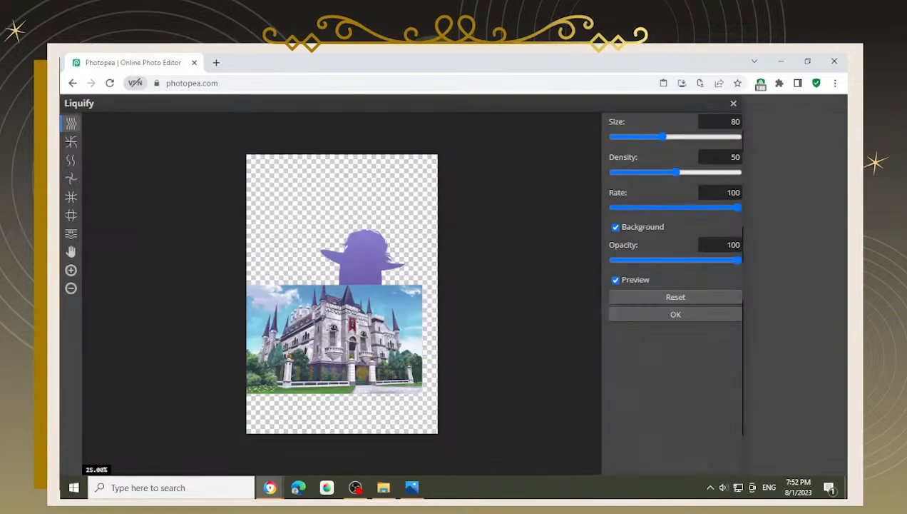
pyautogui.scroll(8, 363, 386)
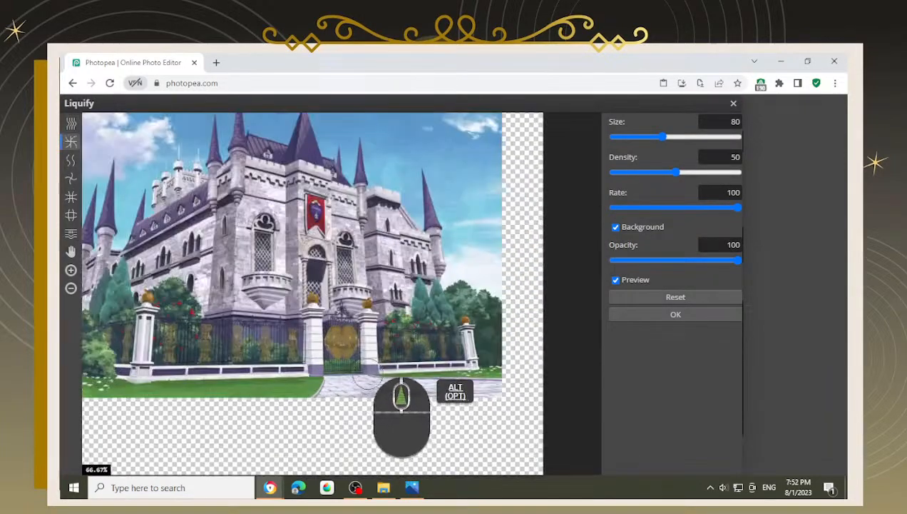
pyautogui.scroll(1, 289, 401)
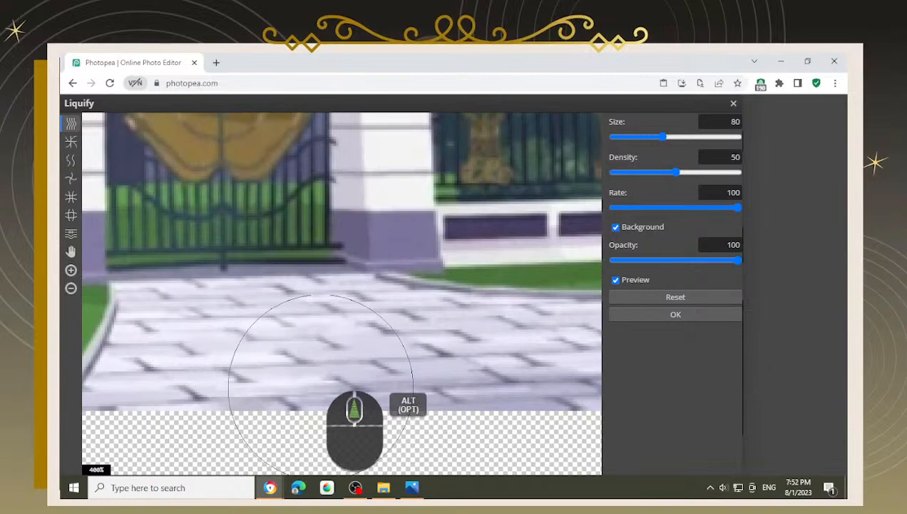
pyautogui.scroll(-1, 301, 359)
pyautogui.scroll(-1, 301, 359)
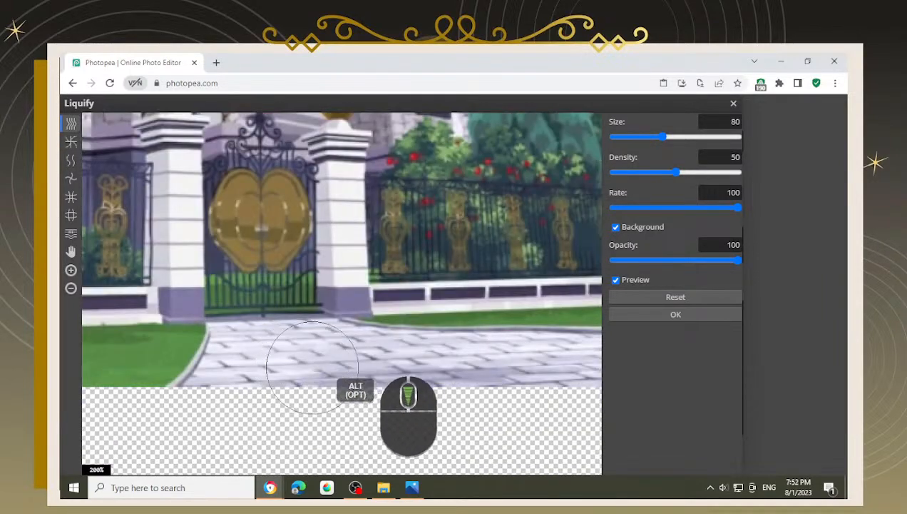
pyautogui.click(733, 105)
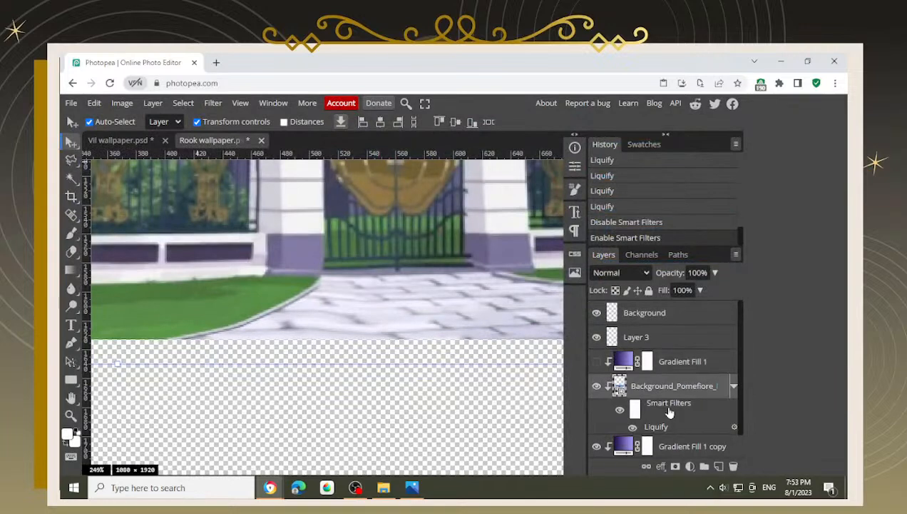
# Step: Try to smooth the paving stones below the gate with Liquify's size 80 brush on the castle layer, and apply it
pyautogui.click(637, 411)
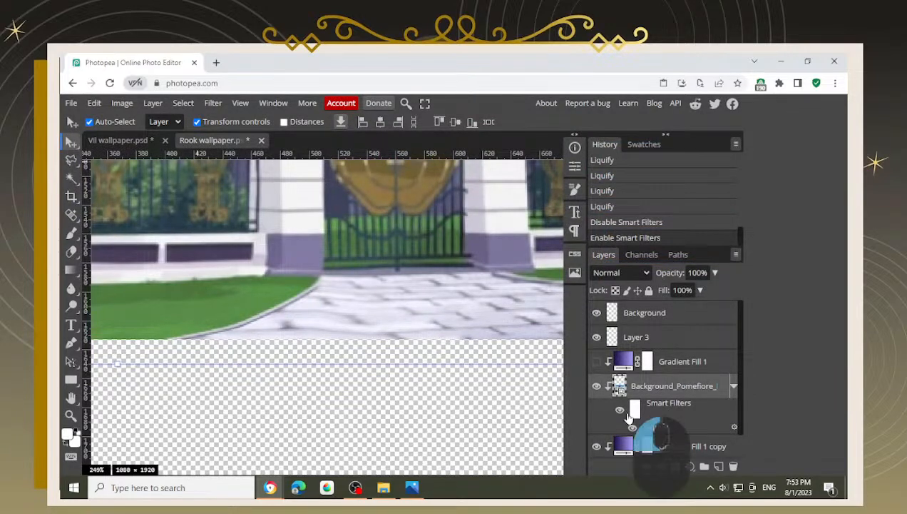
pyautogui.click(213, 102)
pyautogui.click(241, 203)
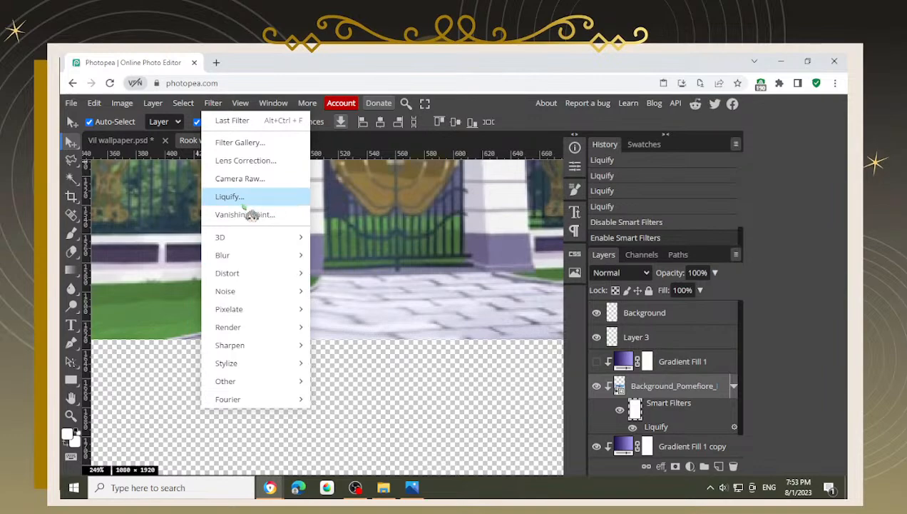
pyautogui.scroll(10, 378, 389)
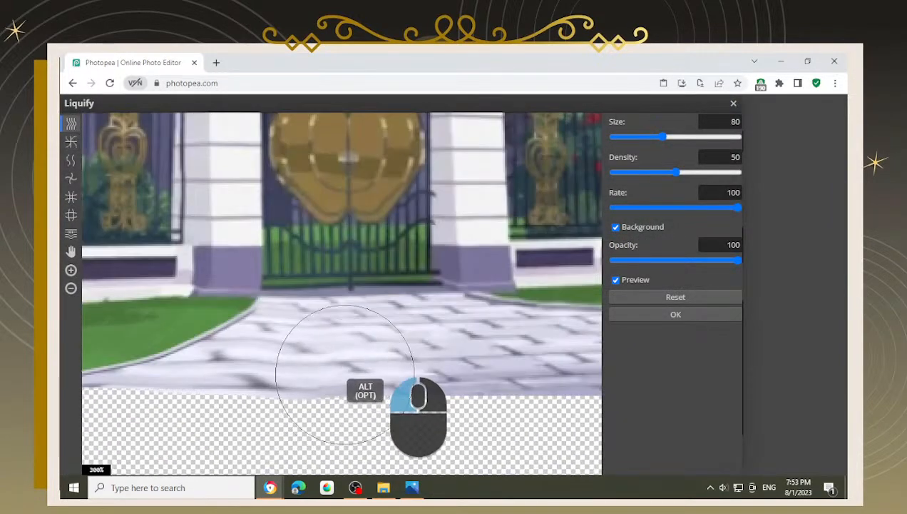
pyautogui.moveTo(345, 375)
pyautogui.mouseDown()
pyautogui.moveTo(303, 351)
pyautogui.moveTo(331, 362)
pyautogui.moveTo(326, 353)
pyautogui.moveTo(303, 357)
pyautogui.moveTo(356, 353)
pyautogui.moveTo(294, 352)
pyautogui.mouseUp()
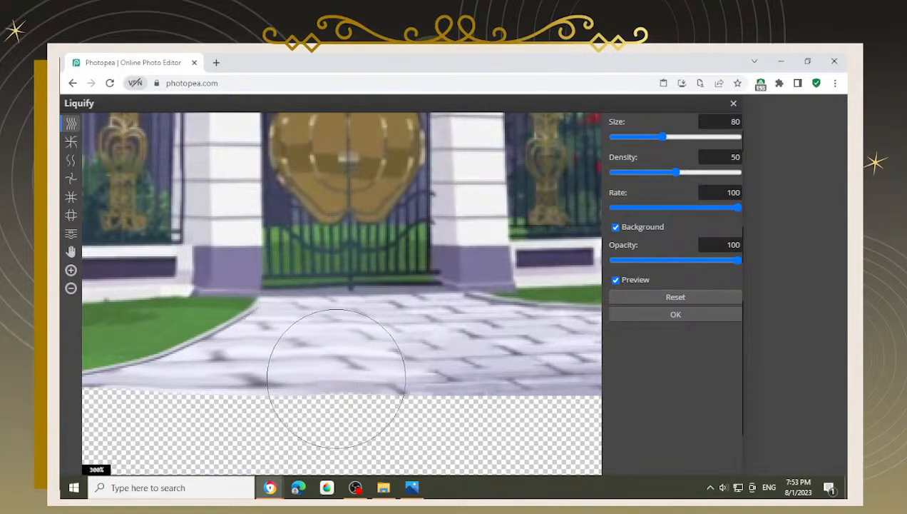
pyautogui.press('space')
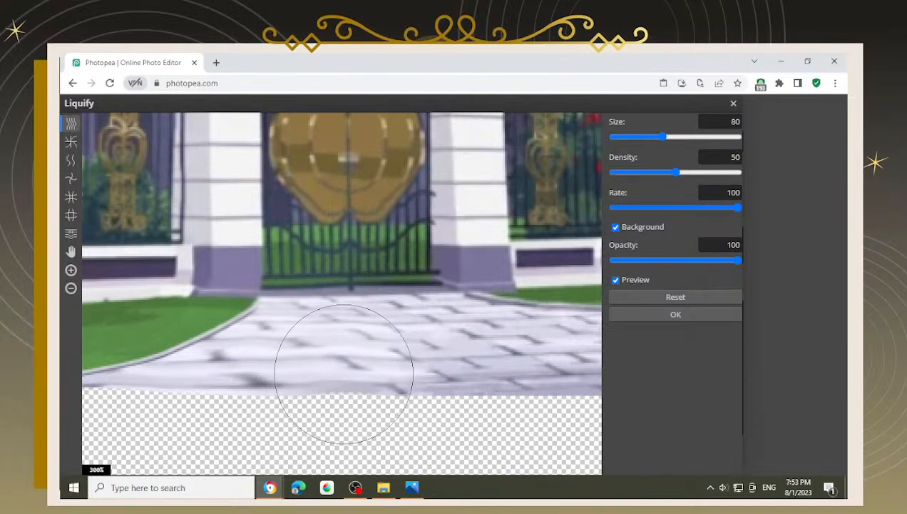
pyautogui.moveTo(309, 380); pyautogui.dragTo(301, 376)
pyautogui.moveTo(384, 368); pyautogui.dragTo(436, 374)
pyautogui.click(646, 315)
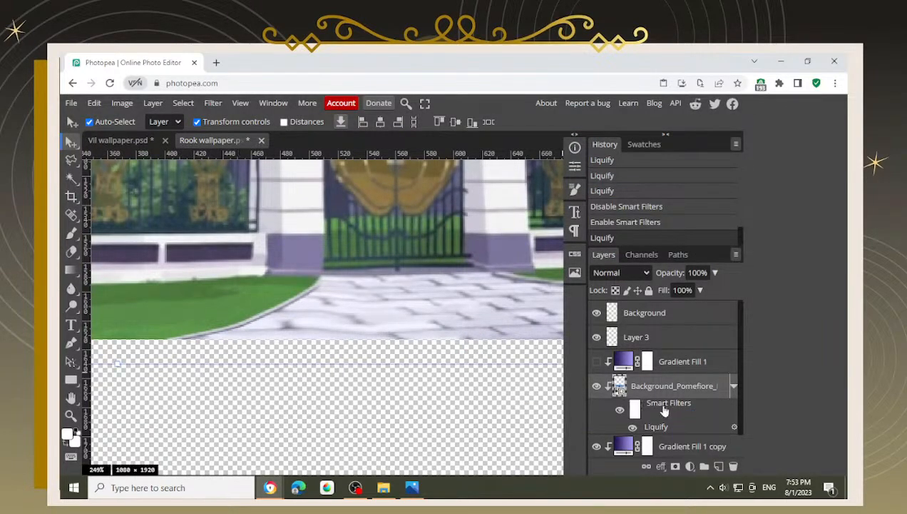
# Step: Compare the reworked paving below the gate by repeatedly hiding and showing the castle layer's smart filters
pyautogui.click(619, 411)
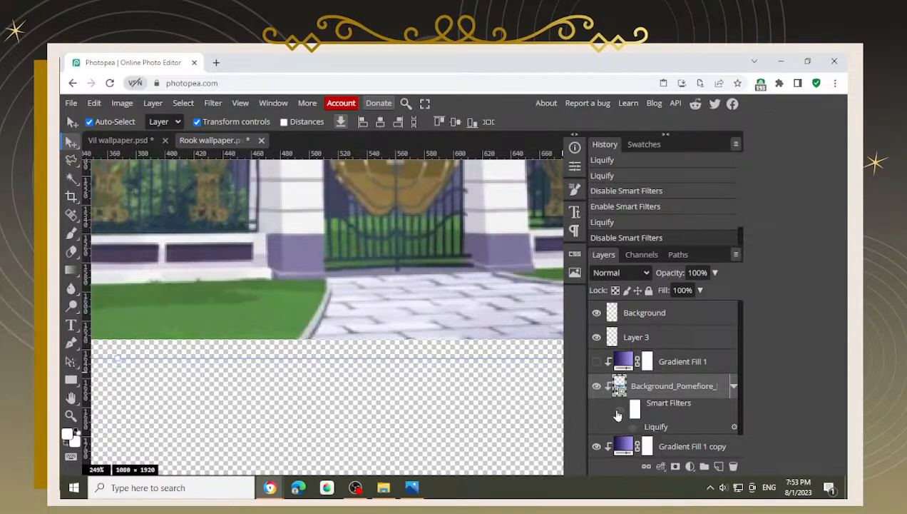
pyautogui.click(618, 412)
pyautogui.click(618, 411)
pyautogui.click(619, 412)
pyautogui.click(618, 412)
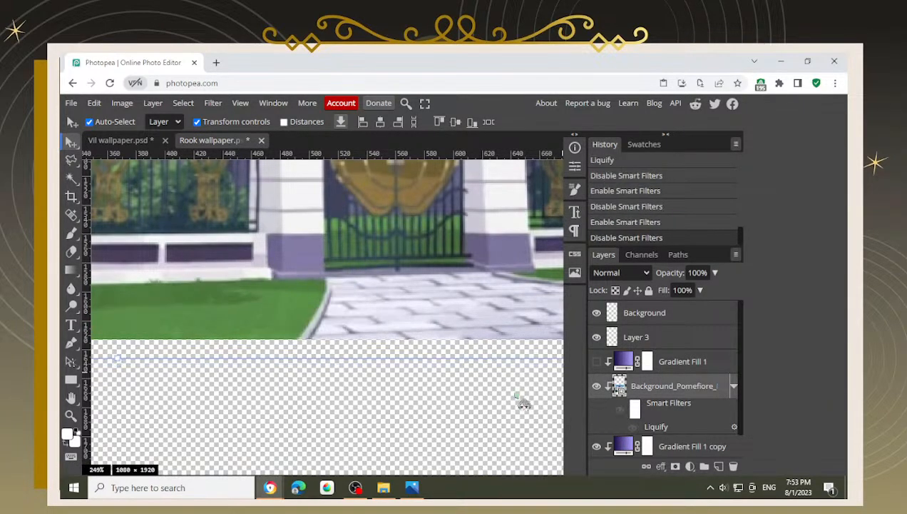
pyautogui.scroll(-3, 524, 404)
pyautogui.click(619, 412)
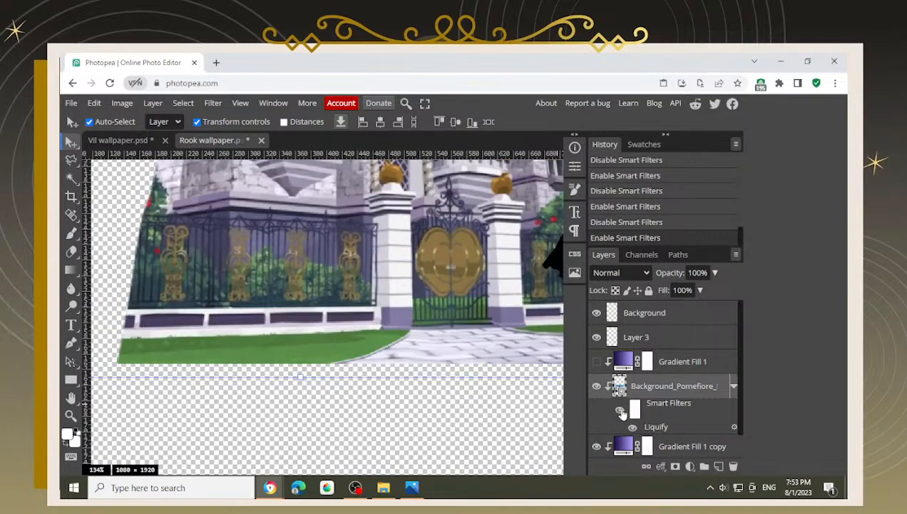
# Step: Try deleting the castle layer's smart filter mask, and step back through the recent history
pyautogui.scroll(-5, 500, 418)
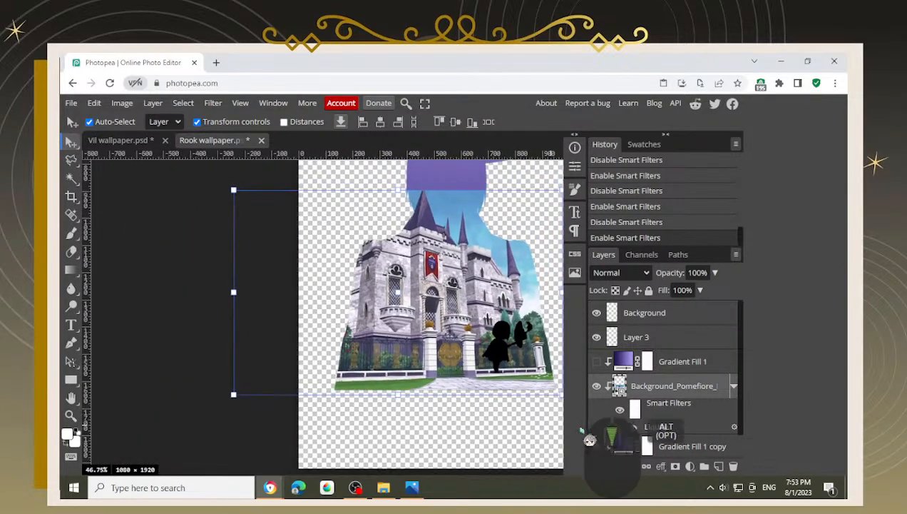
pyautogui.click(655, 411)
pyautogui.press('BackSpace')
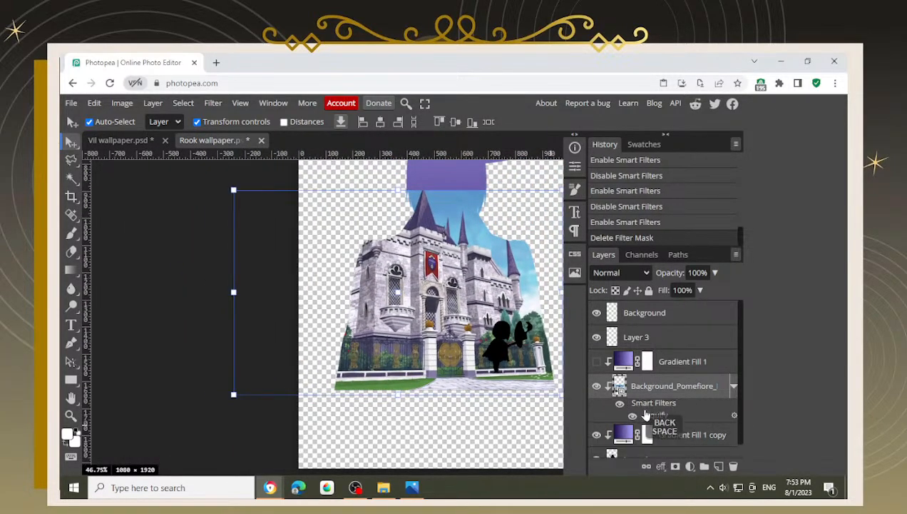
pyautogui.hotkey('ctrl', 'z')
pyautogui.hotkey('ctrl', 'z')
pyautogui.hotkey('ctrl', 'z')
pyautogui.hotkey('ctrl', 'z')
pyautogui.hotkey('ctrl', 'z')
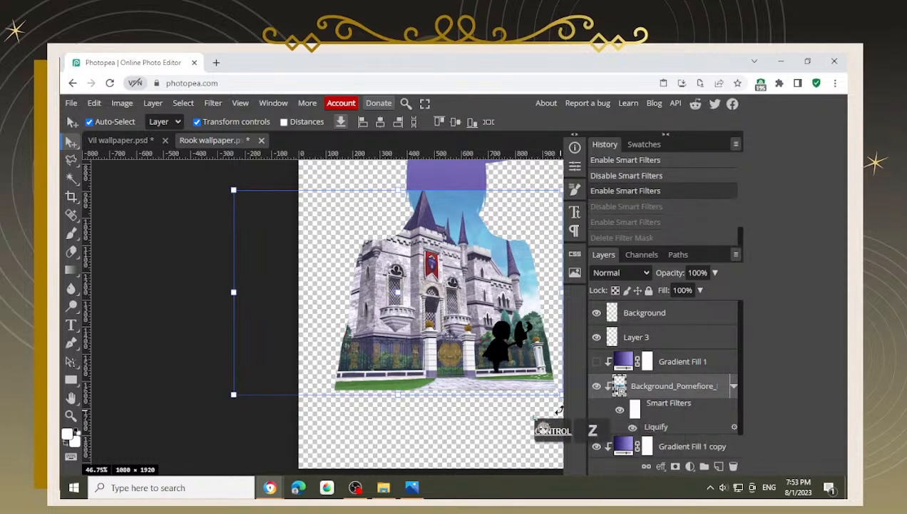
pyautogui.hotkey('ctrl', 'shift', 'z')
pyautogui.hotkey('ctrl', 'shift', 'z')
pyautogui.hotkey('ctrl', 'shift', 'z')
pyautogui.hotkey('ctrl', 'shift', 'z')
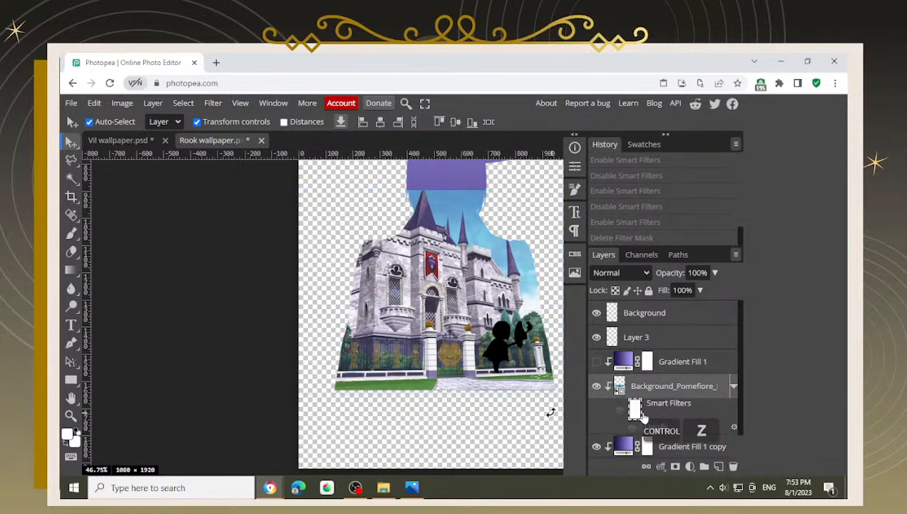
# Step: Toggle the visibility of the castle layer's Liquify filter while checking the path in front of the gate
pyautogui.scroll(5, 532, 414)
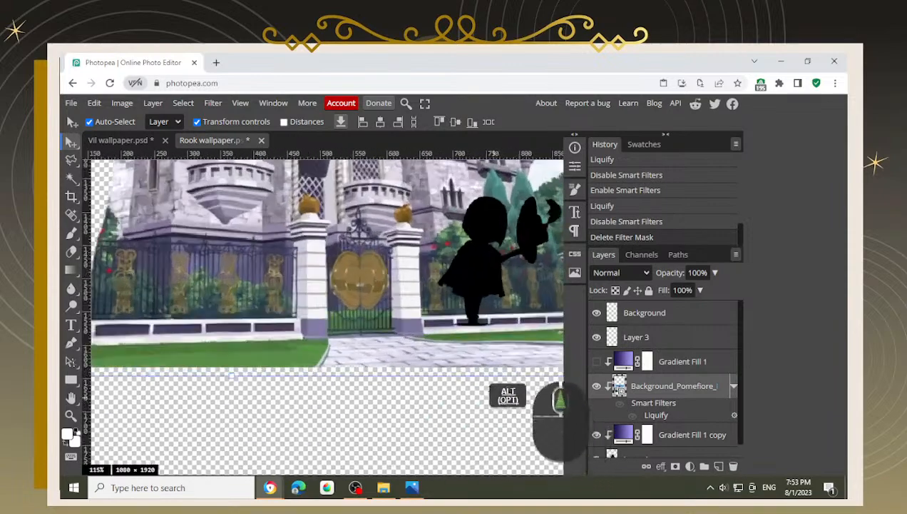
pyautogui.click(632, 416)
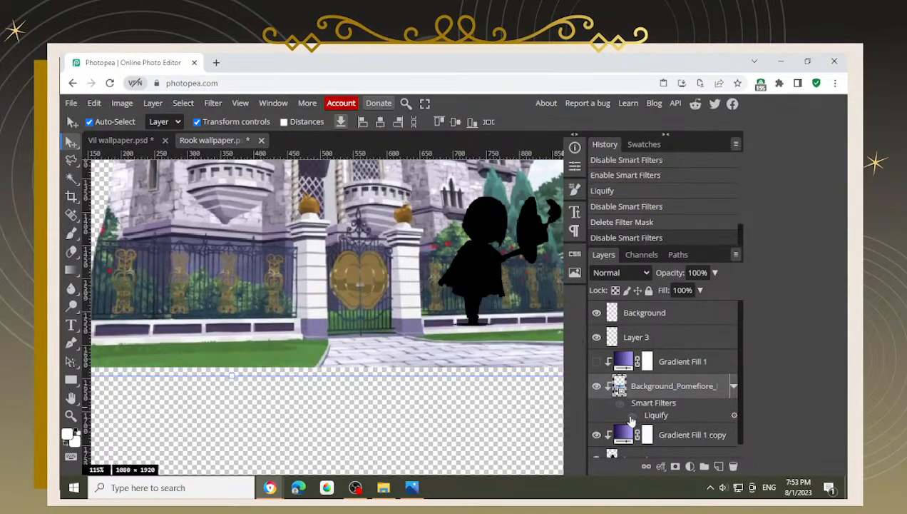
pyautogui.click(632, 416)
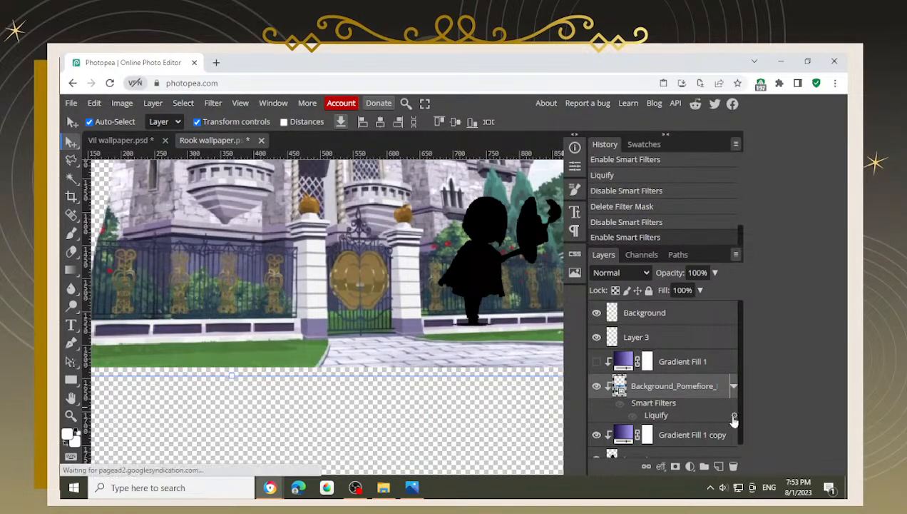
# Step: Undo the Liquify edits on the castle layer until the layer has no smart filters
pyautogui.hotkey('ctrl', 'z')
pyautogui.hotkey('ctrl', 'z')
pyautogui.hotkey('ctrl', 'z')
pyautogui.hotkey('ctrl', 'z')
pyautogui.hotkey('ctrl', 'z')
pyautogui.hotkey('ctrl', 'z')
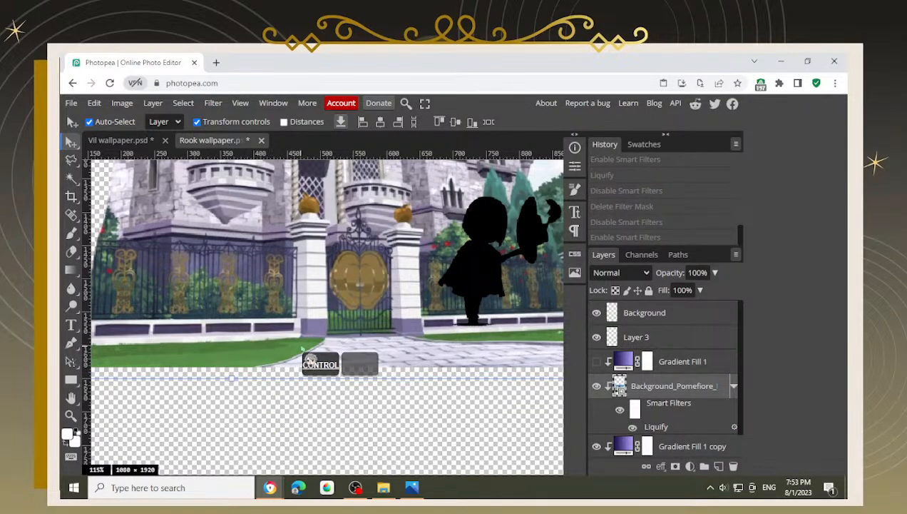
pyautogui.hotkey('ctrl', 'z')
pyautogui.hotkey('ctrl', 'shift', 'z')
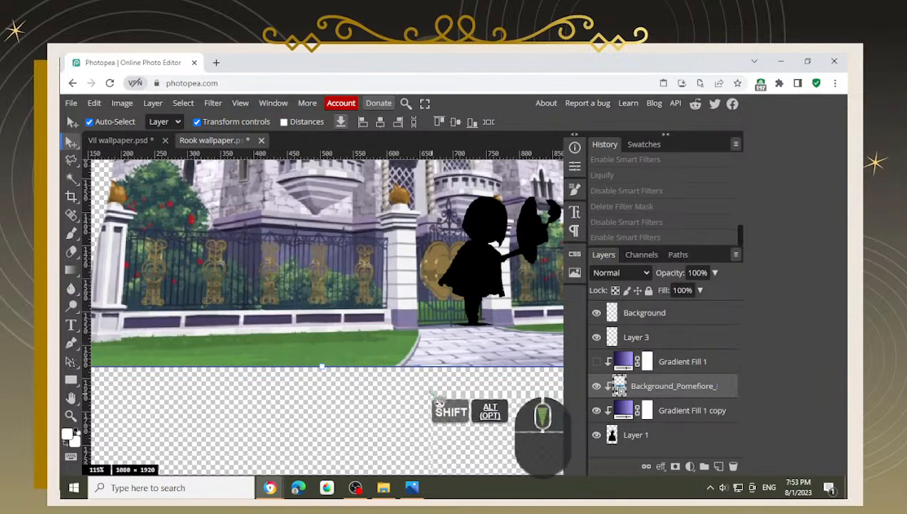
# Step: Move the chibi silhouette left toward the gate, and shift the castle image left inside the large Rook silhouette
pyautogui.scroll(-4, 513, 399)
pyautogui.moveTo(471, 395); pyautogui.dragTo(378, 396)
pyautogui.scroll(2, 341, 366)
pyautogui.moveTo(371, 311); pyautogui.dragTo(290, 328)
pyautogui.click(726, 385)
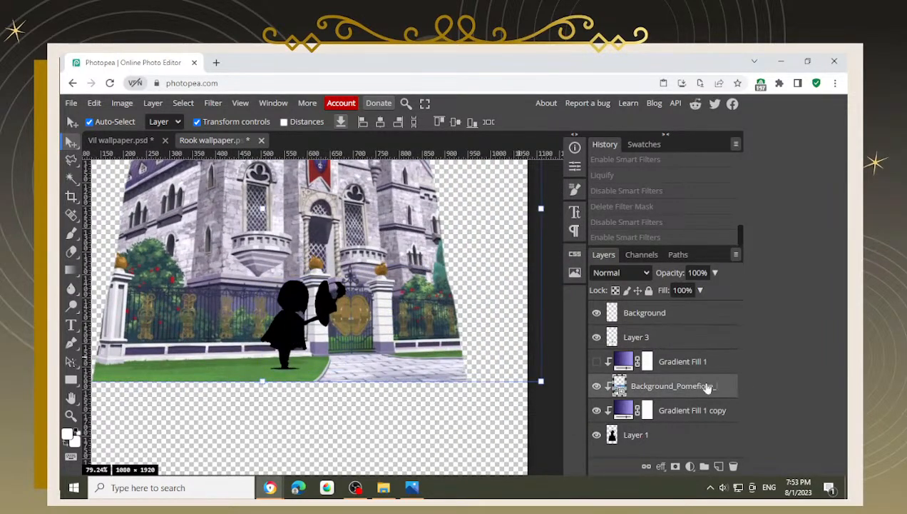
pyautogui.moveTo(371, 234); pyautogui.dragTo(315, 235)
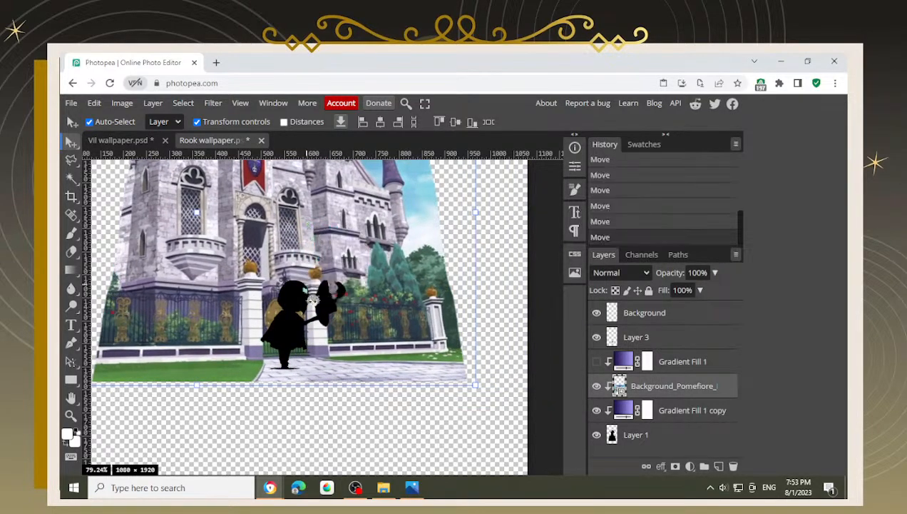
# Step: Place the chibi silhouette on the grass just left of the gate, and nudge the castle image slightly left
pyautogui.scroll(-3, 314, 299)
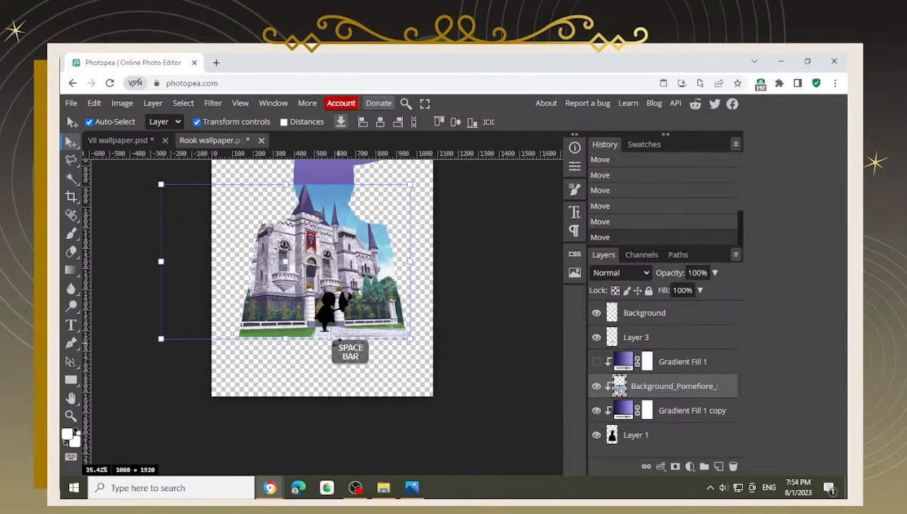
pyautogui.moveTo(341, 316); pyautogui.dragTo(284, 319)
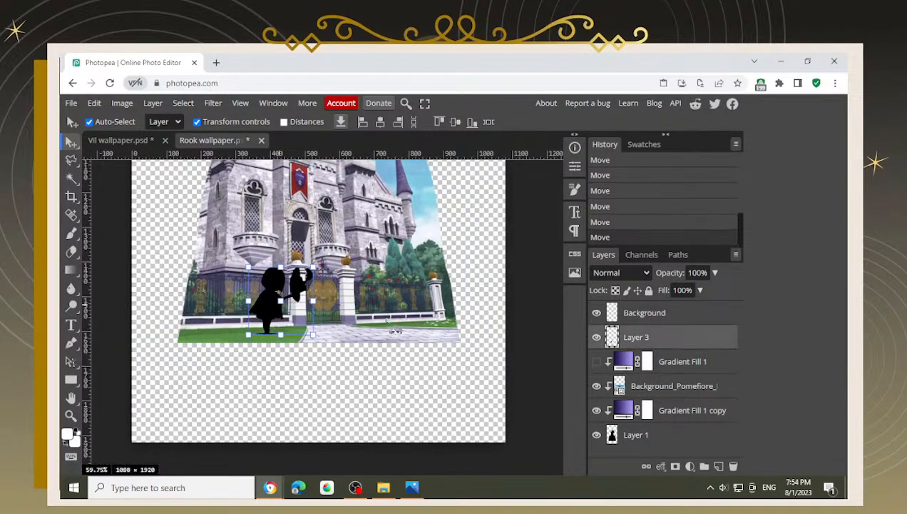
pyautogui.moveTo(364, 299); pyautogui.dragTo(361, 297)
pyautogui.click(353, 287)
pyautogui.click(335, 392)
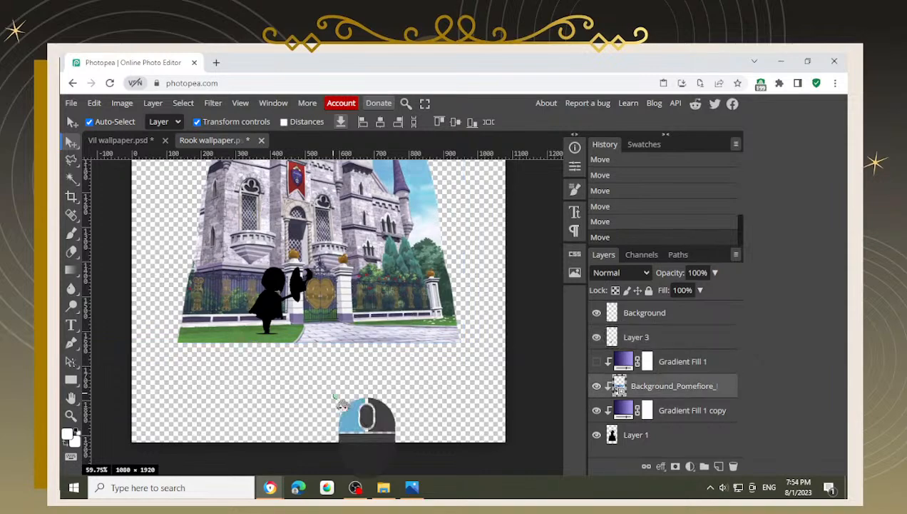
# Step: Try tilting the castle image about 1.2° clockwise and shifting it slightly inside the large Rook silhouette
pyautogui.keyDown('alt'); pyautogui.scroll(-4, 345, 367); pyautogui.keyUp('alt')
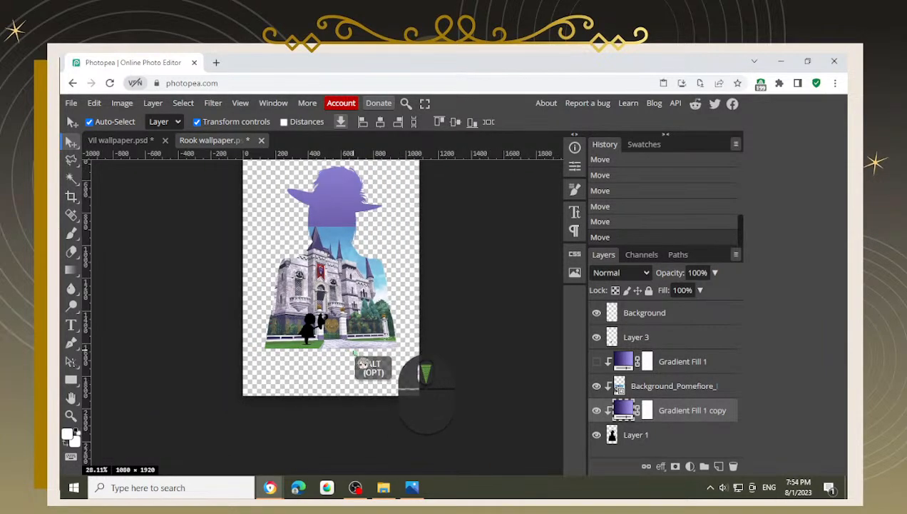
pyautogui.keyDown('alt'); pyautogui.scroll(4, 309, 358); pyautogui.keyUp('alt')
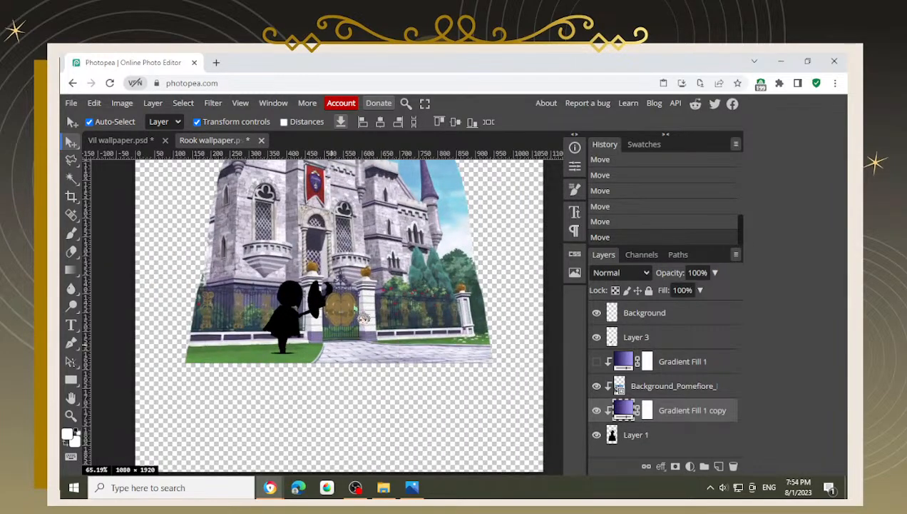
pyautogui.keyDown('alt'); pyautogui.scroll(2, 324, 350); pyautogui.keyUp('alt')
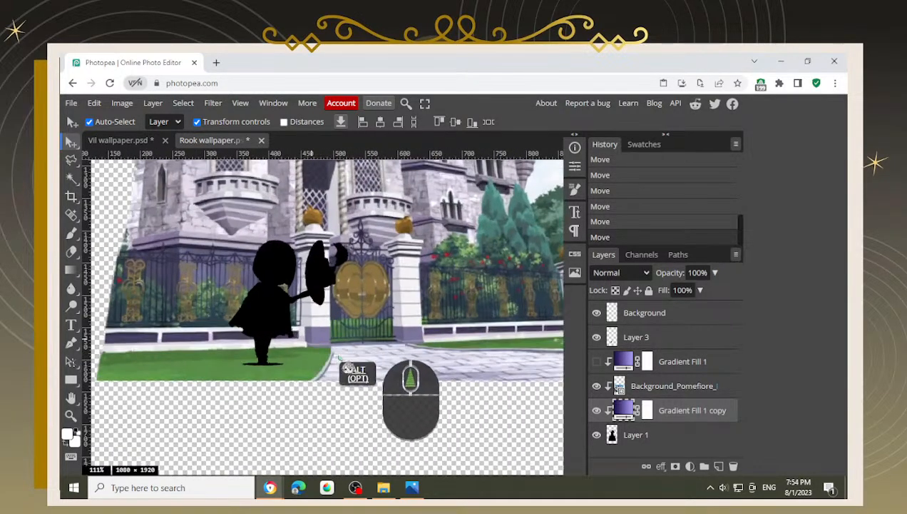
pyautogui.keyDown('alt'); pyautogui.scroll(-4, 382, 314); pyautogui.keyUp('alt')
pyautogui.moveTo(424, 226); pyautogui.dragTo(347, 280)
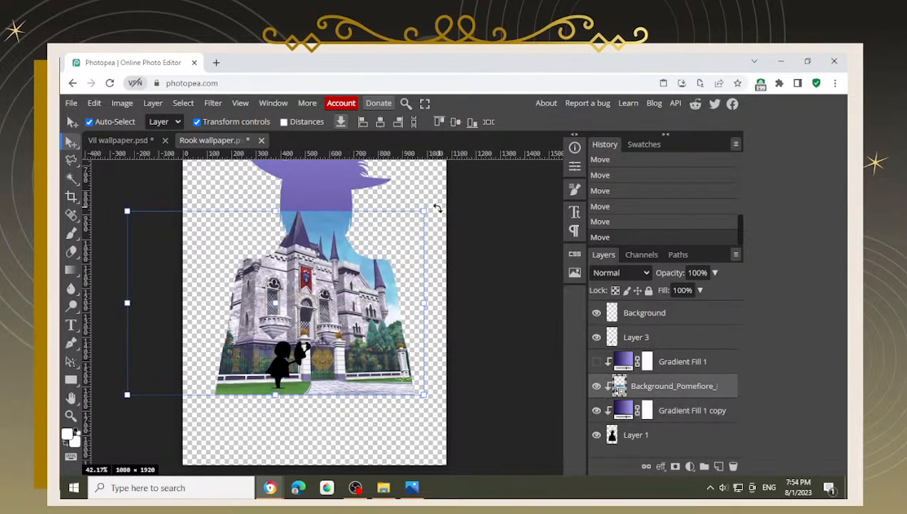
pyautogui.moveTo(438, 208); pyautogui.dragTo(453, 221)
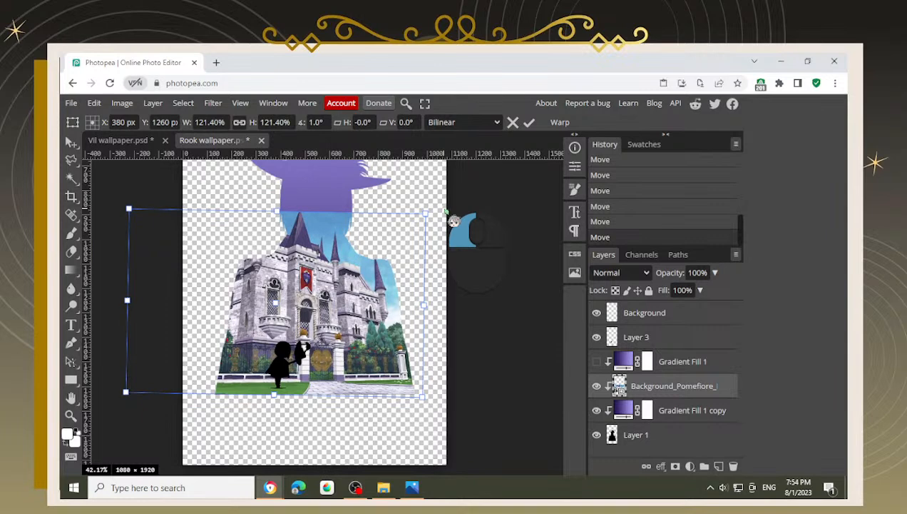
pyautogui.moveTo(382, 288); pyautogui.dragTo(386, 292)
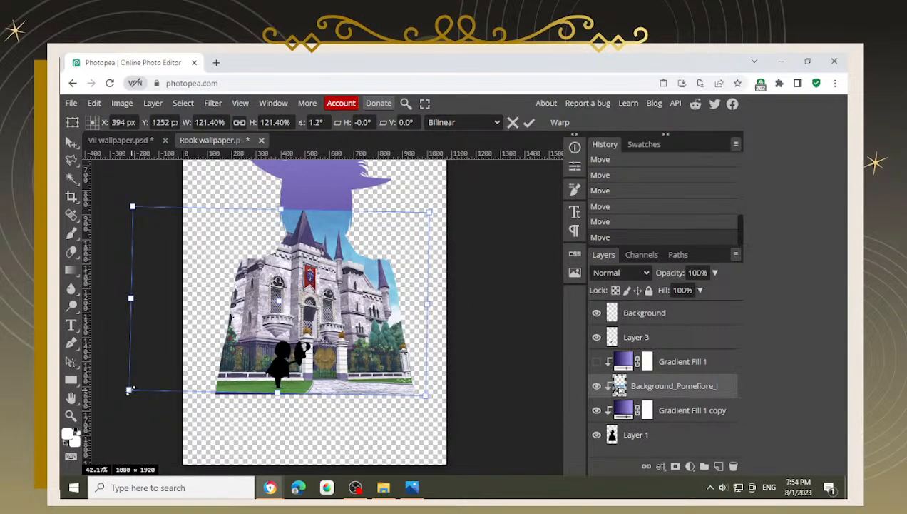
pyautogui.moveTo(130, 390); pyautogui.dragTo(124, 393)
pyautogui.press('Return')
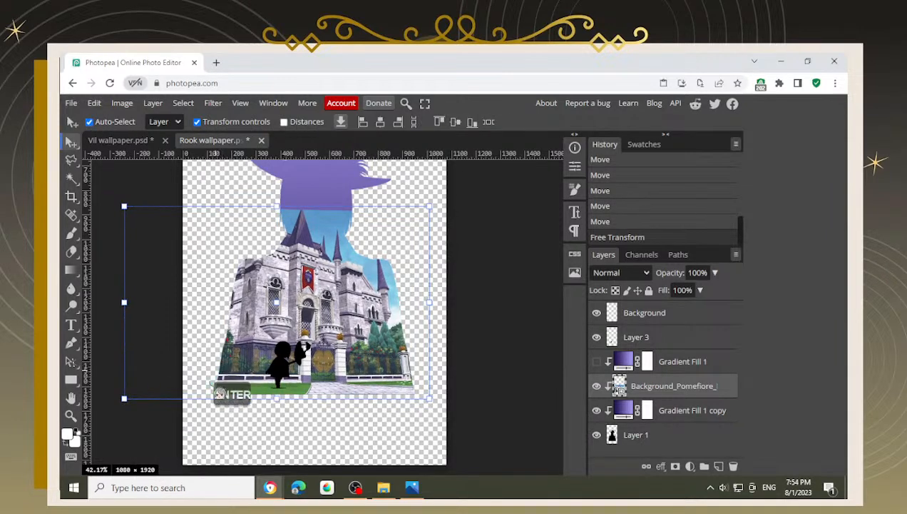
# Step: Undo the free transform on the castle image
pyautogui.keyDown('alt'); pyautogui.scroll(3, 272, 425); pyautogui.keyUp('alt')
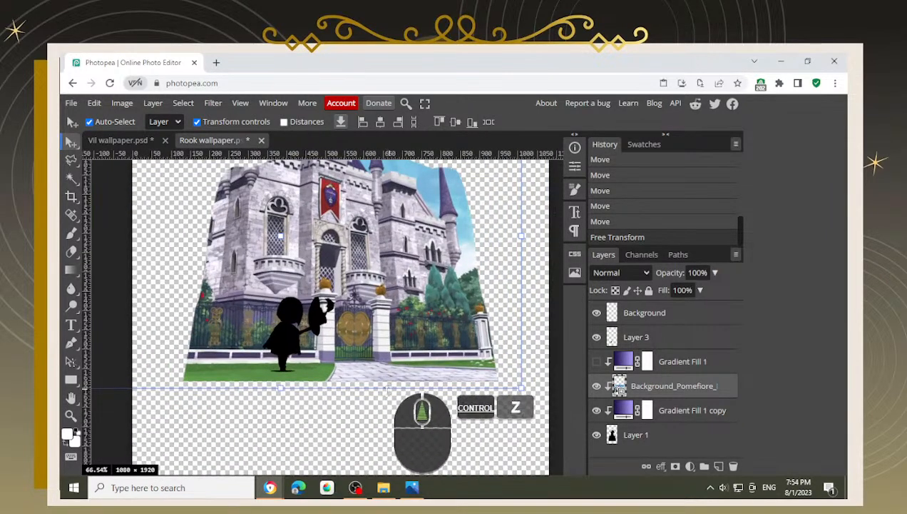
pyautogui.hotkey('ctrl', 'z')
pyautogui.hotkey('ctrl', 'z')
# Step: Move the castle image slightly left behind the chibi silhouette, keeping its lower edge along the base of the large silhouette
pyautogui.keyDown('alt'); pyautogui.scroll(-3, 329, 307); pyautogui.keyUp('alt')
pyautogui.moveTo(374, 295); pyautogui.dragTo(386, 293)
pyautogui.moveTo(349, 294); pyautogui.dragTo(342, 294)
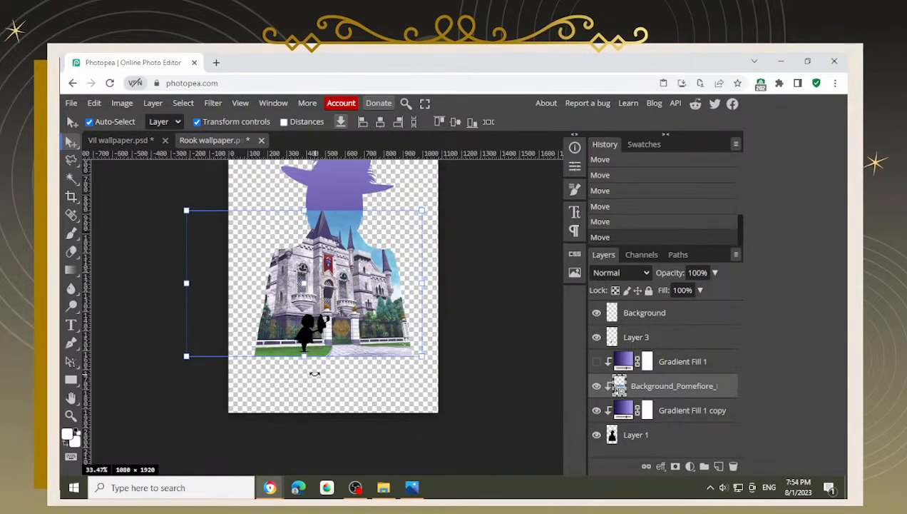
pyautogui.keyDown('alt'); pyautogui.scroll(5, 351, 391); pyautogui.keyUp('alt')
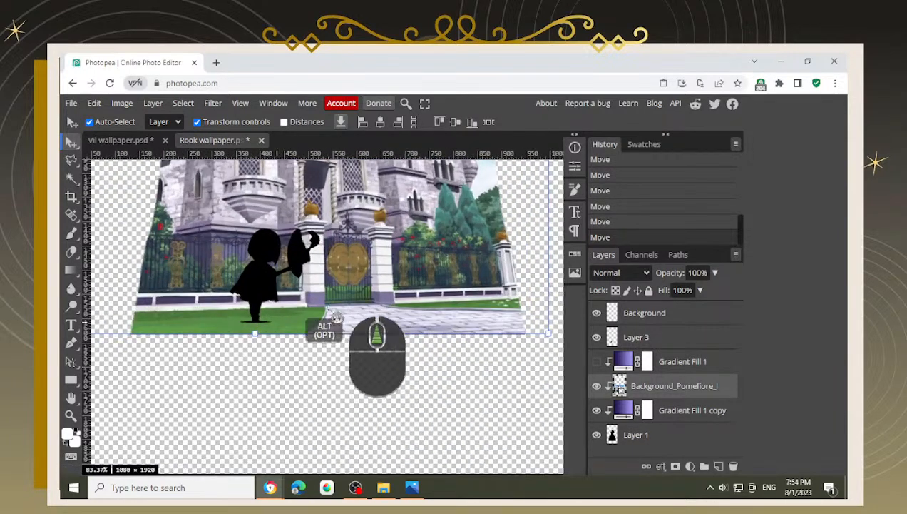
pyautogui.moveTo(358, 290); pyautogui.dragTo(358, 302)
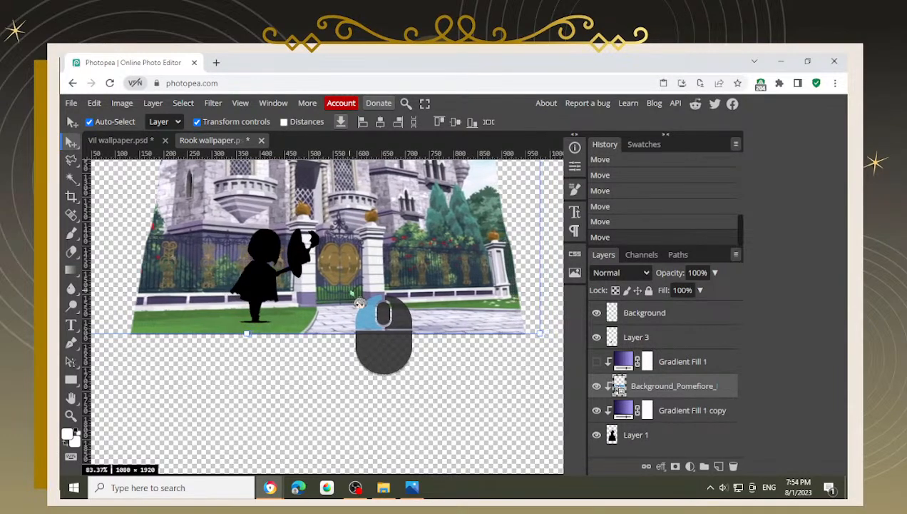
pyautogui.scroll(-5, 360, 305)
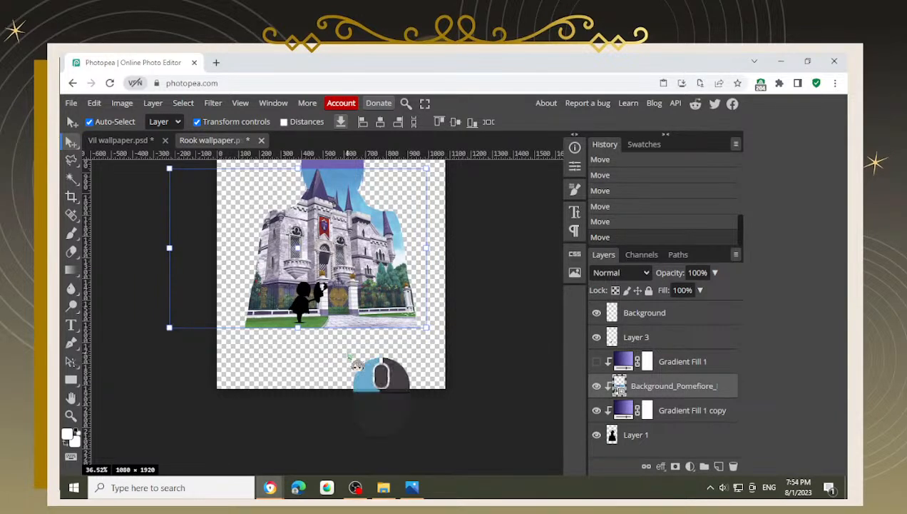
# Step: Turn on the visibility of the Gradient Fill 1 layer above the castle image
pyautogui.click(357, 365)
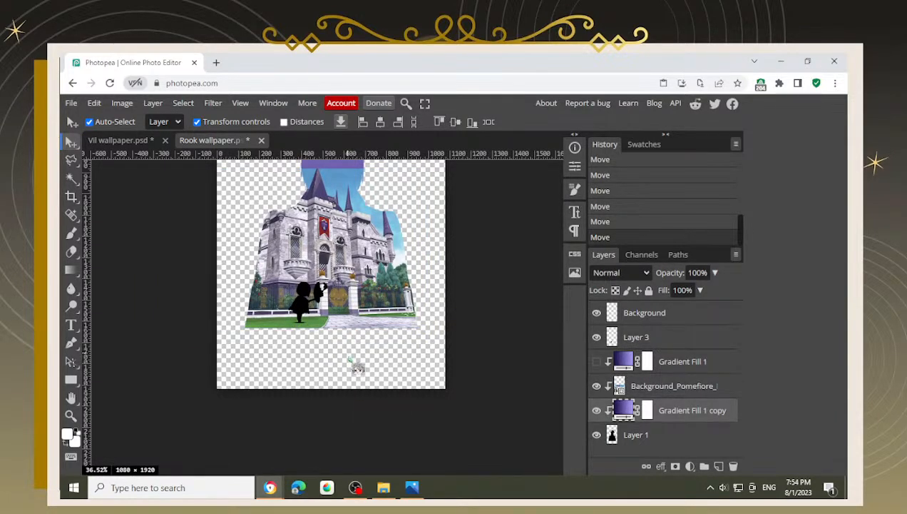
pyautogui.scroll(-3, 362, 294)
pyautogui.moveTo(432, 232); pyautogui.dragTo(419, 286)
pyautogui.click(598, 361)
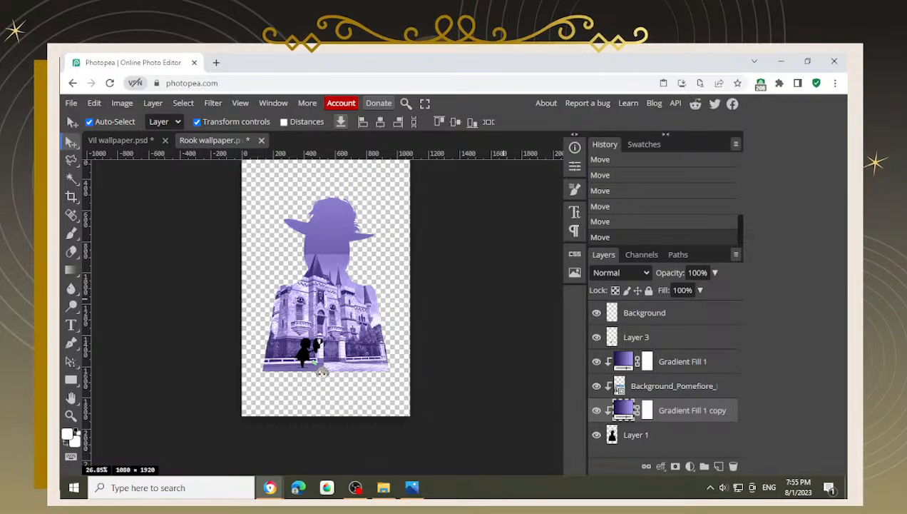
# Step: Add a raster mask to the Background_Pomefiore castle layer, undoing the extra vector mask
pyautogui.click(698, 384)
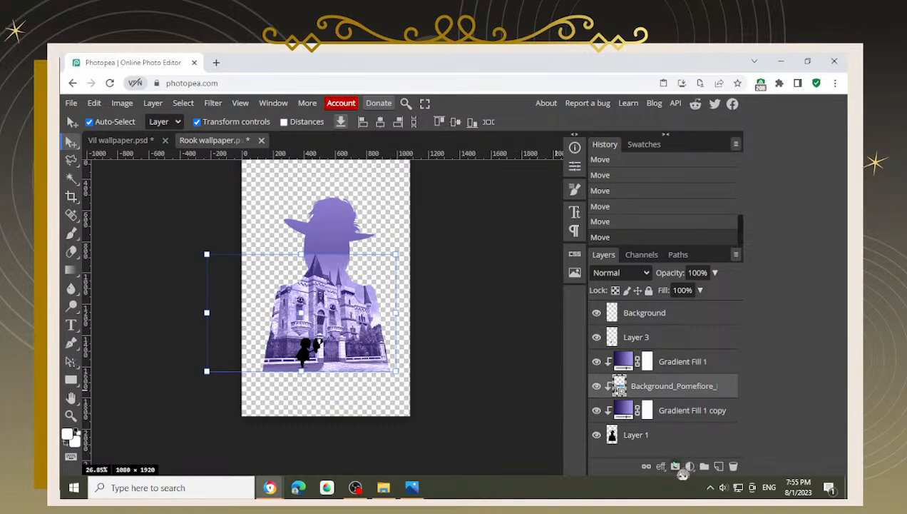
pyautogui.click(677, 467)
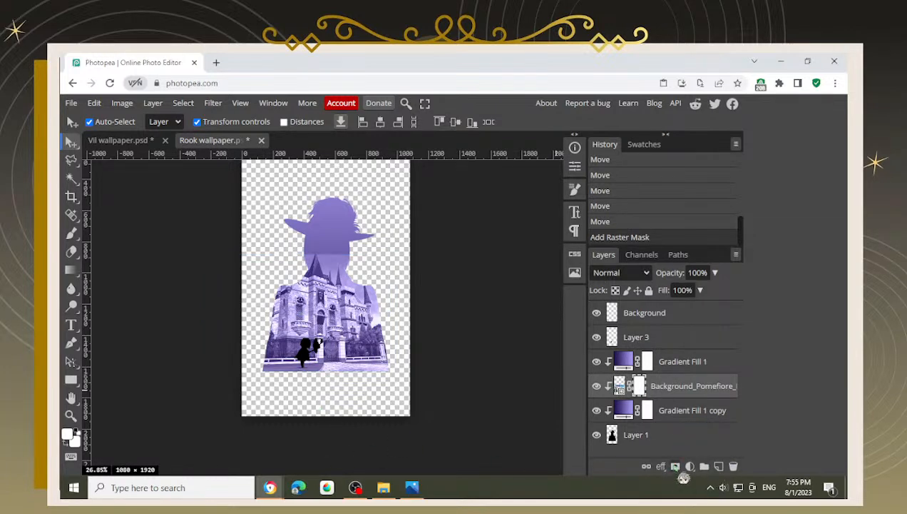
pyautogui.click(677, 468)
pyautogui.hotkey('ctrl', 'z')
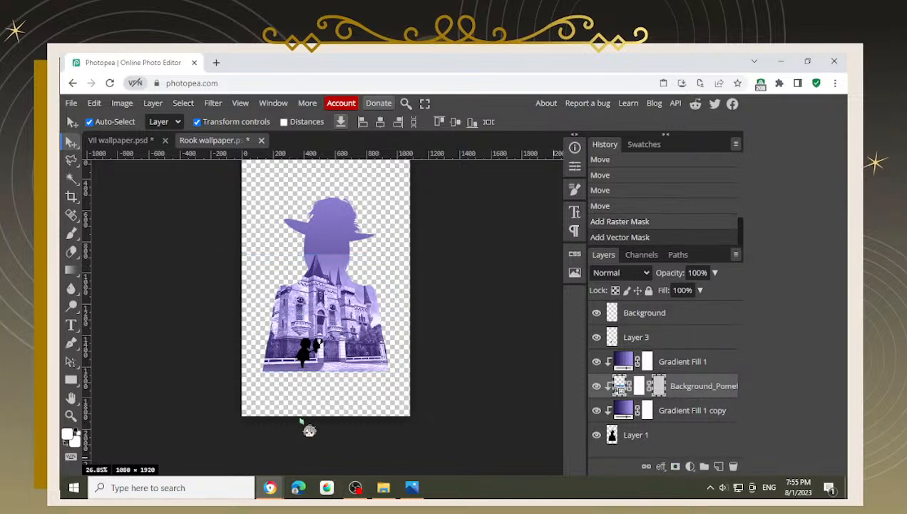
pyautogui.hotkey('ctrl', 'z')
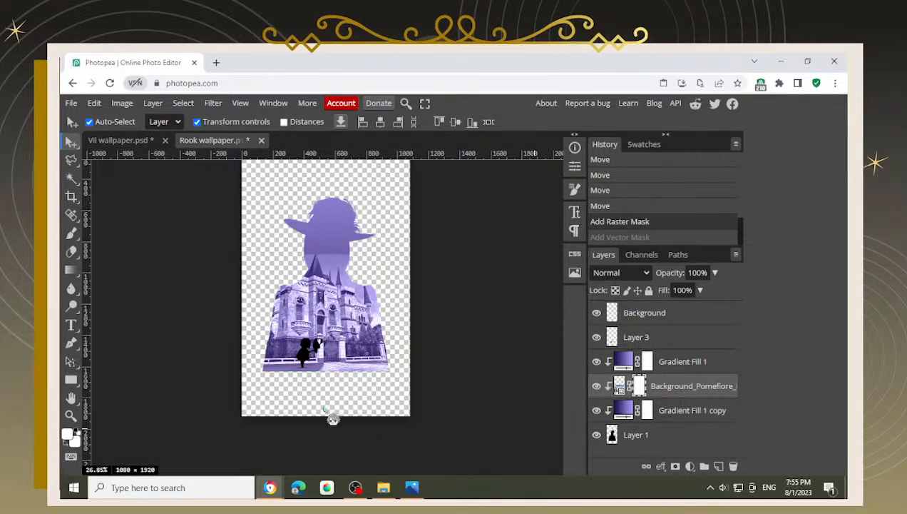
# Step: Set up a soft round brush with 0% hardness, a size of 500 px and black as the foreground colour
pyautogui.press('b')
pyautogui.rightClick(158, 143)
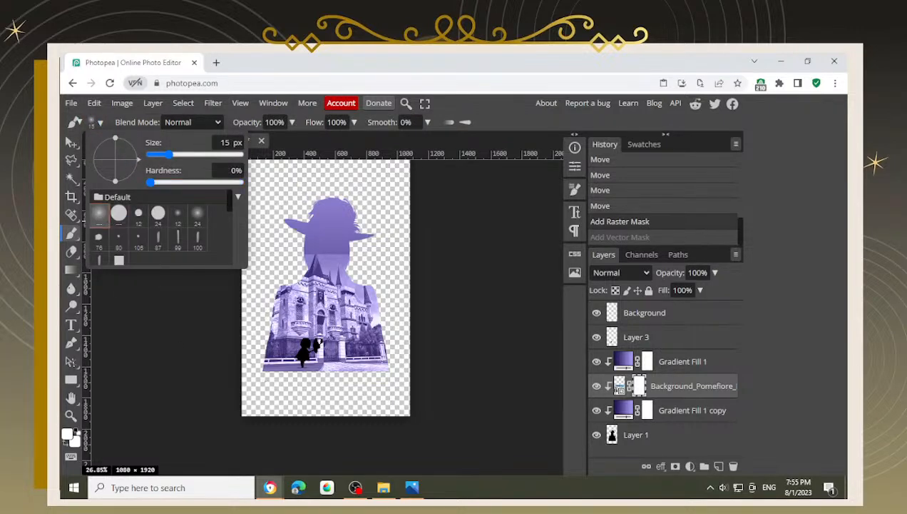
pyautogui.click(258, 373)
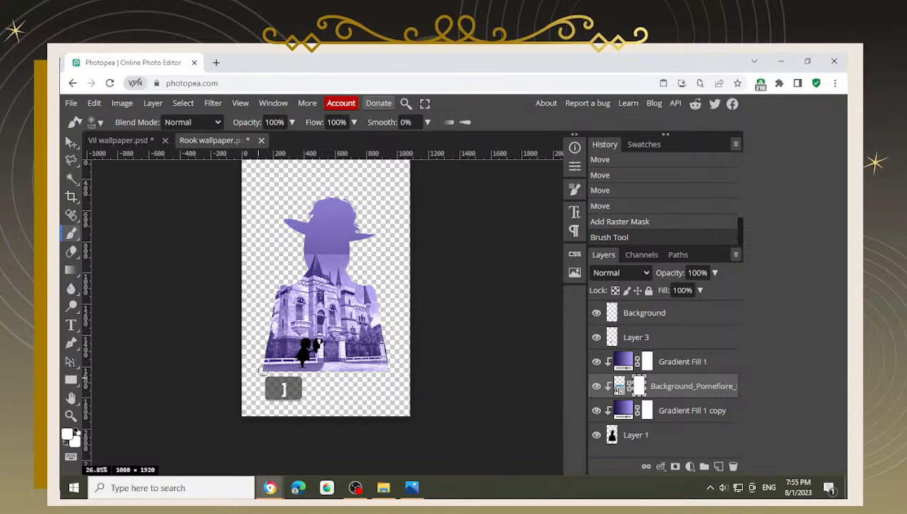
pyautogui.click(66, 444)
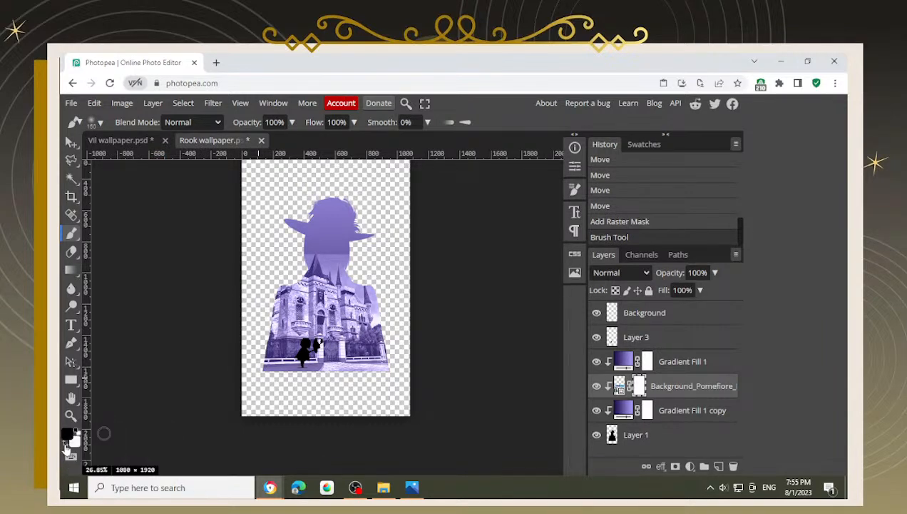
pyautogui.click(66, 445)
pyautogui.press(']')
# Step: Try brush strokes along the castle's left edge on the layer mask, undoing the first one and repeating with white
pyautogui.moveTo(261, 360)
pyautogui.mouseDown()
pyautogui.moveTo(259, 321)
pyautogui.moveTo(286, 261)
pyautogui.mouseUp()
pyautogui.hotkey('ctrl', 'z')
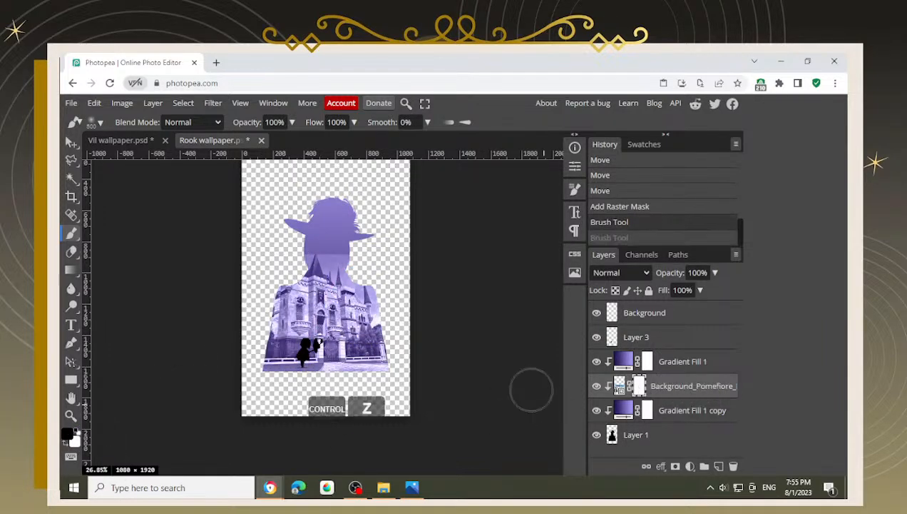
pyautogui.scroll(2, 389, 367)
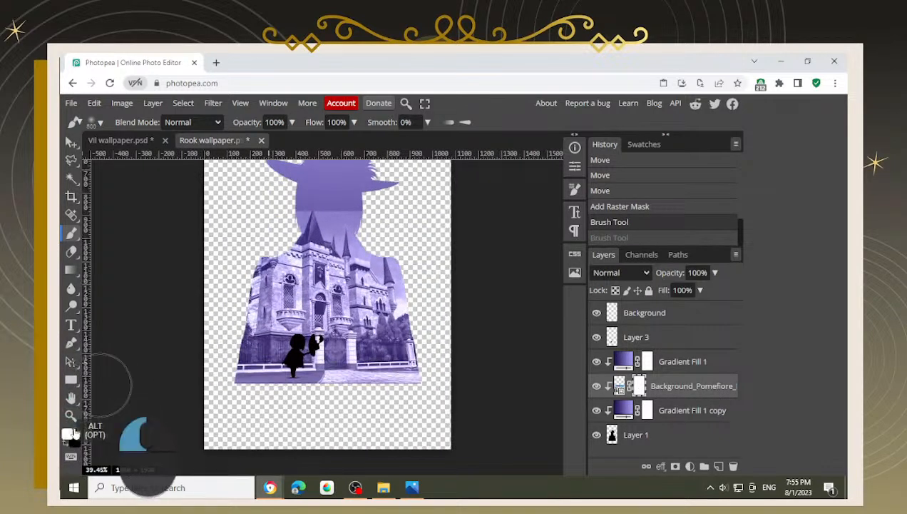
pyautogui.moveTo(233, 289)
pyautogui.mouseDown()
pyautogui.moveTo(258, 299)
pyautogui.moveTo(243, 271)
pyautogui.mouseUp()
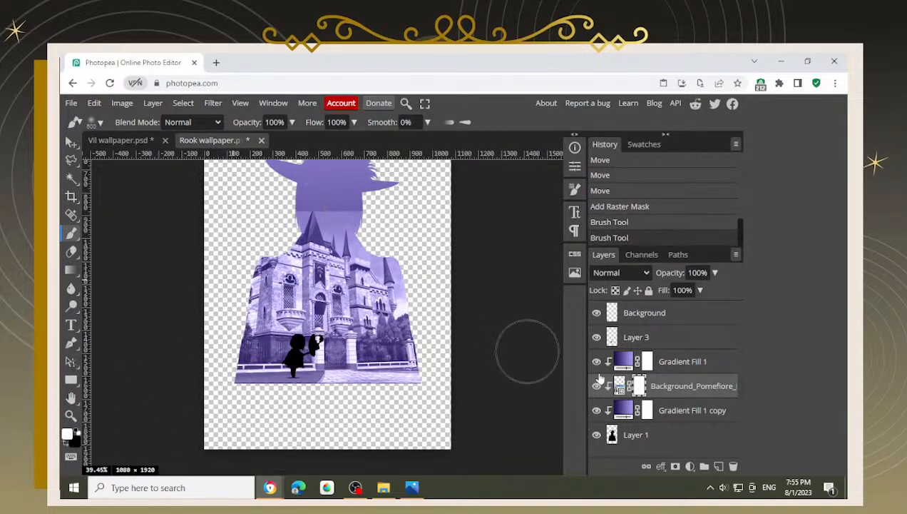
pyautogui.moveTo(221, 350)
pyautogui.mouseDown()
pyautogui.moveTo(239, 314)
pyautogui.moveTo(228, 264)
pyautogui.mouseUp()
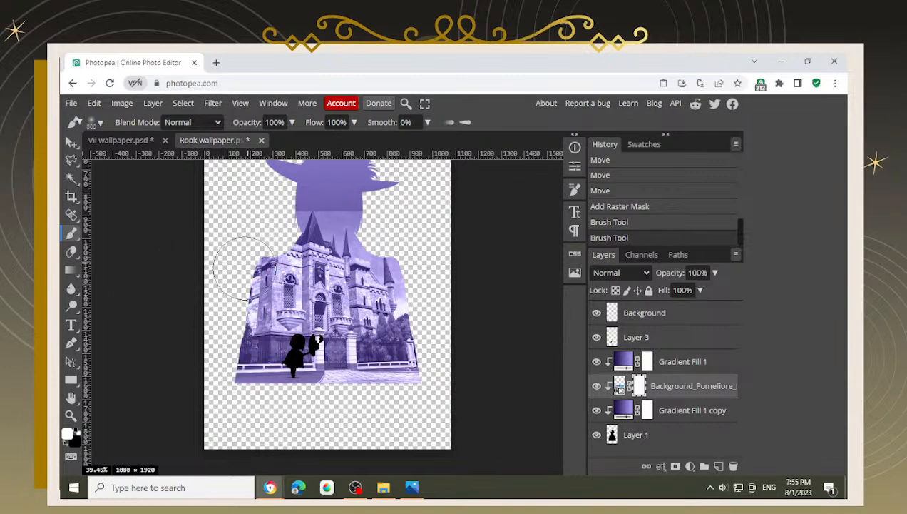
pyautogui.click(639, 386)
pyautogui.moveTo(359, 364); pyautogui.dragTo(249, 307)
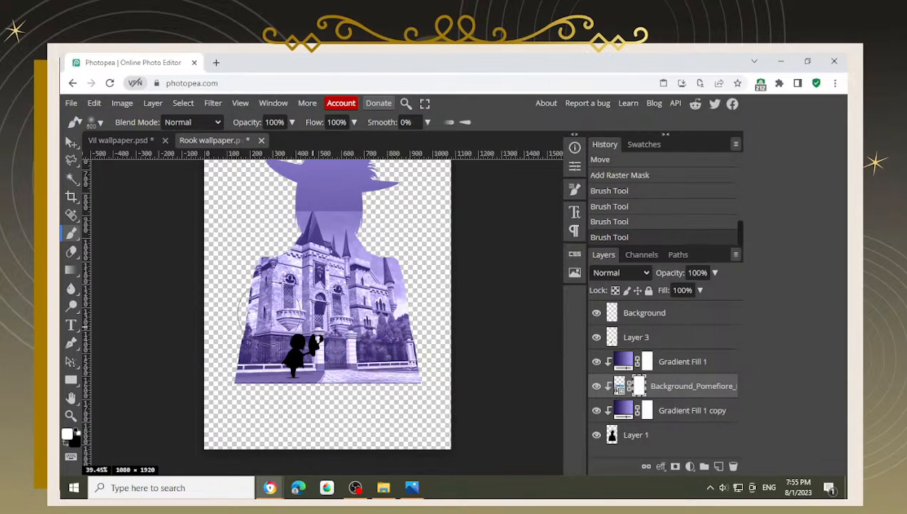
# Step: Paint black with the soft brush on the castle layer's mask to fade the image's sides, top and bottom into the gradient
pyautogui.press('v')
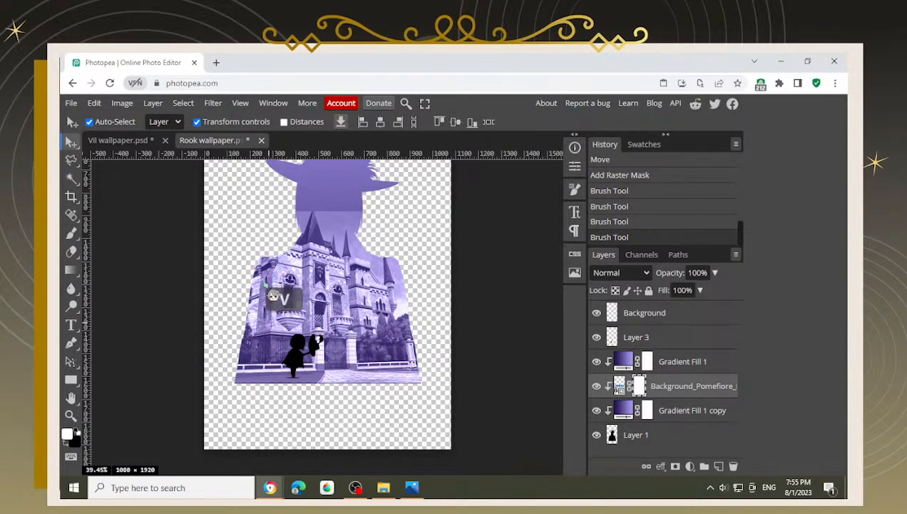
pyautogui.press('b')
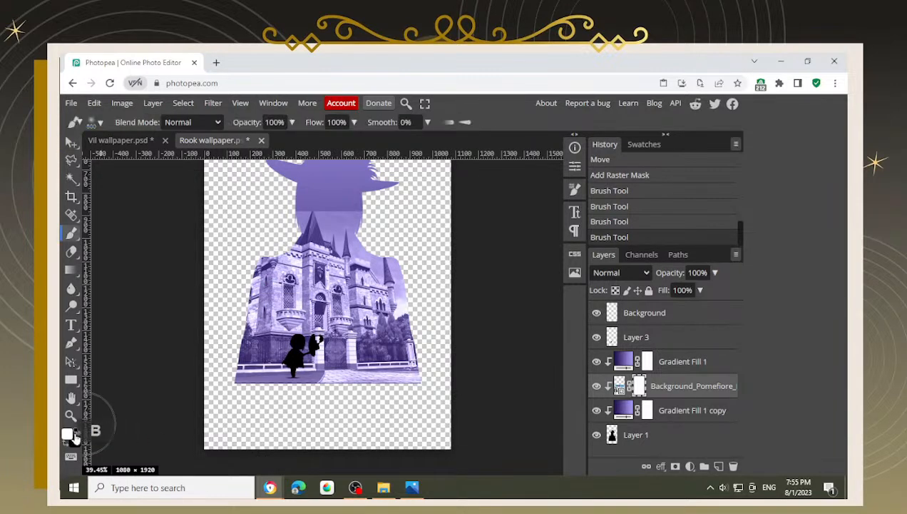
pyautogui.click(69, 433)
pyautogui.click(419, 193)
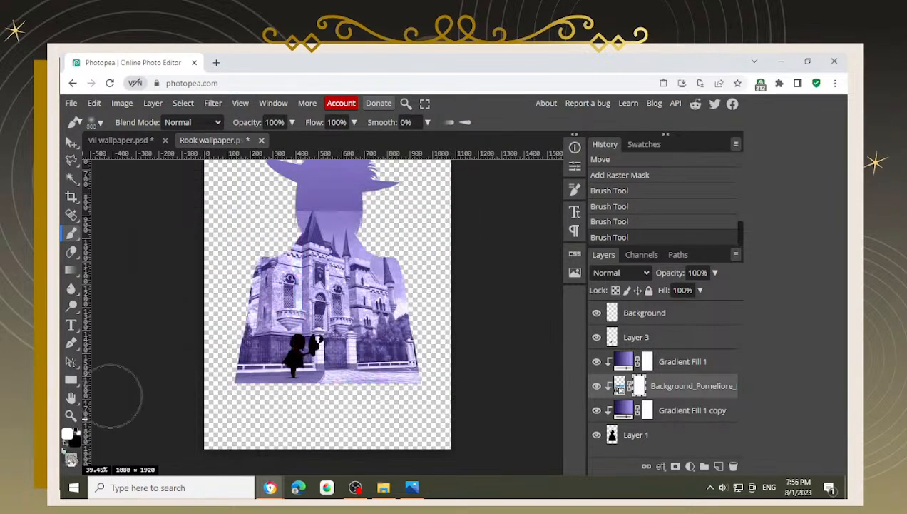
pyautogui.moveTo(251, 325); pyautogui.dragTo(227, 385)
pyautogui.hotkey('ctrl', 'z')
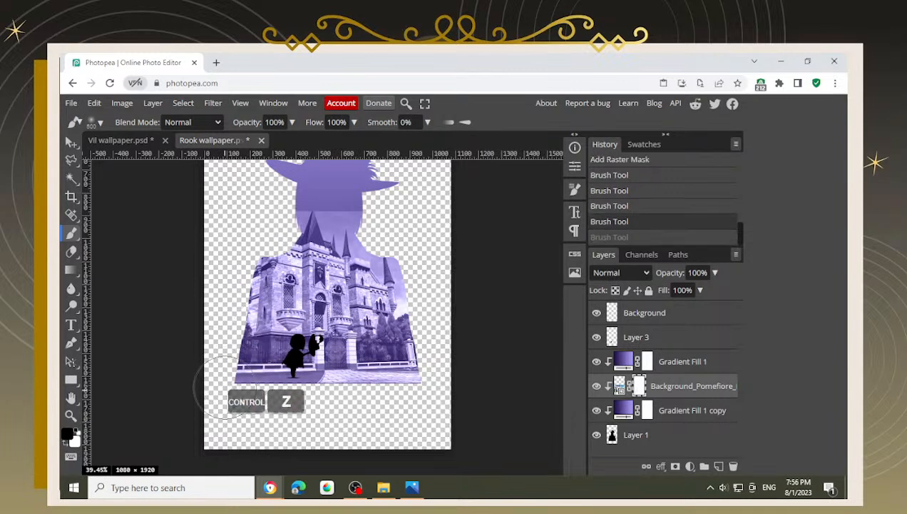
pyautogui.moveTo(259, 248)
pyautogui.mouseDown()
pyautogui.moveTo(285, 203)
pyautogui.moveTo(321, 187)
pyautogui.moveTo(278, 187)
pyautogui.moveTo(340, 185)
pyautogui.moveTo(388, 209)
pyautogui.mouseUp()
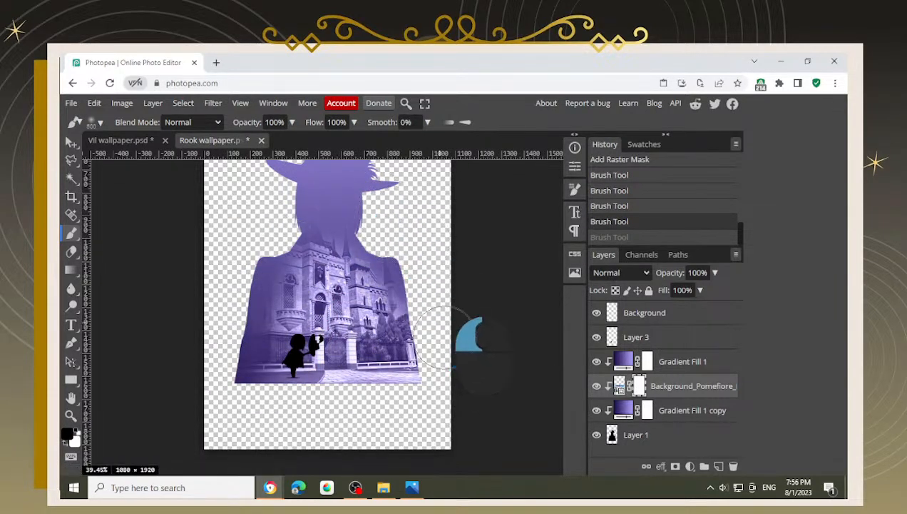
pyautogui.moveTo(312, 427); pyautogui.dragTo(162, 426)
pyautogui.click(72, 142)
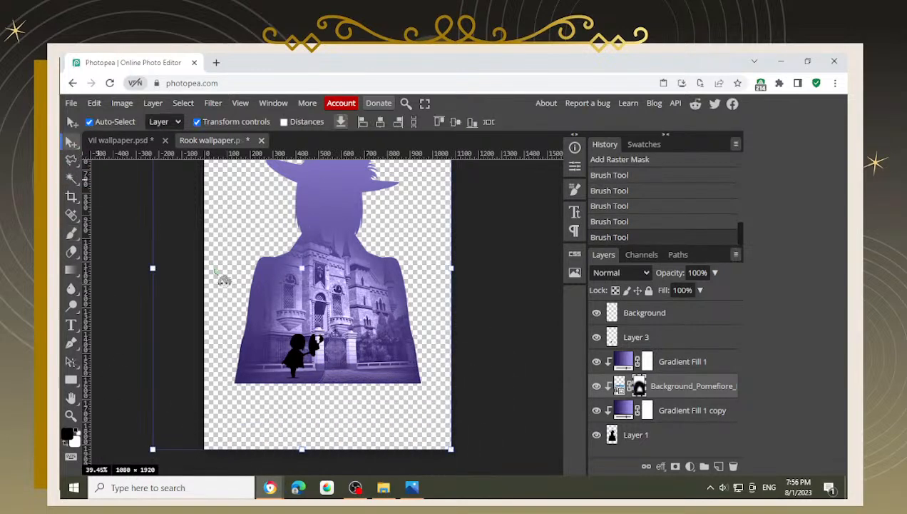
# Step: Try nudging the castle image upward inside the silhouette, and nudge it back down to its earlier height
pyautogui.scroll(2, 375, 356)
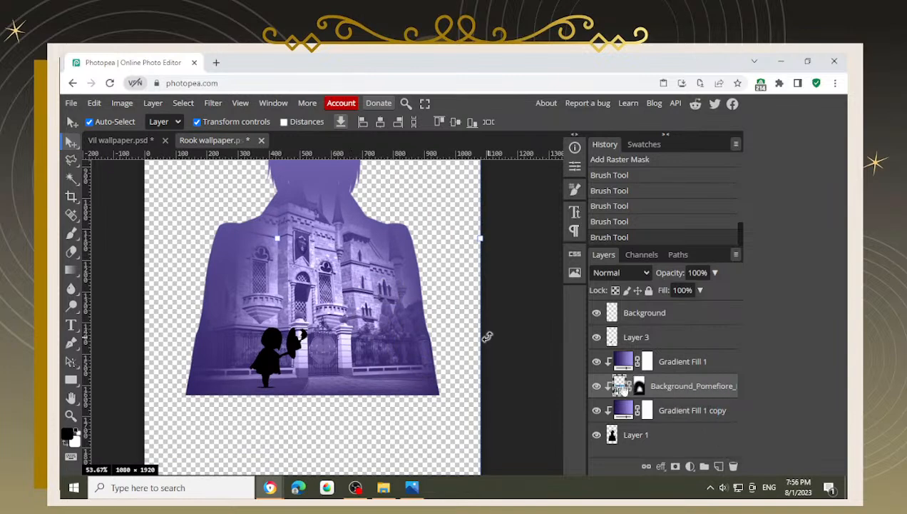
pyautogui.press('Up')
pyautogui.press('Up')
pyautogui.press('Up')
pyautogui.press('Up')
pyautogui.press('Up')
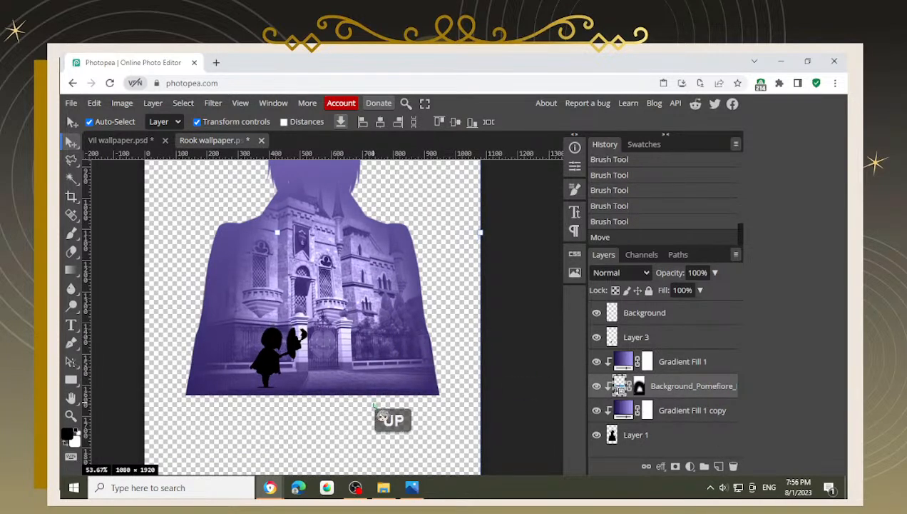
pyautogui.press('Down')
pyautogui.press('Down')
pyautogui.press('Down')
pyautogui.press('Down')
pyautogui.press('Down')
pyautogui.press('Down')
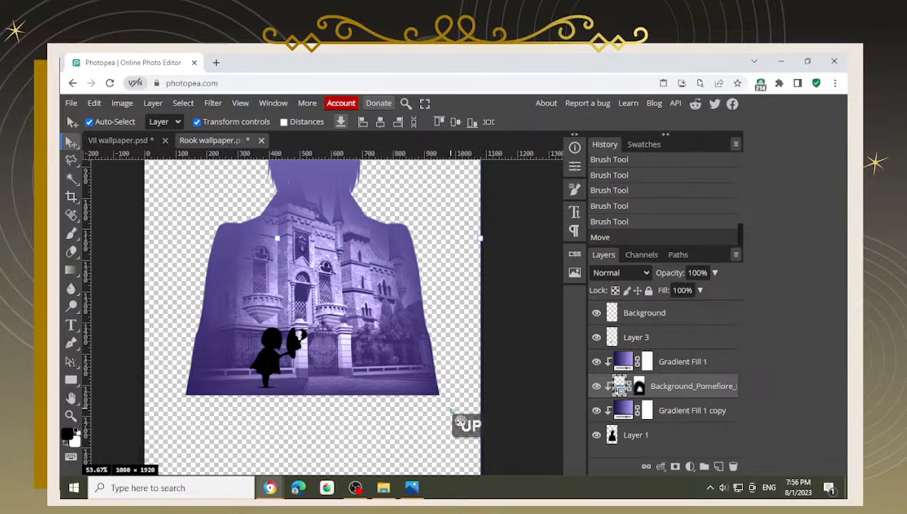
# Step: Nudge the masked castle image upward and to the left inside the silhouette
pyautogui.press('Up')
pyautogui.press('Up')
pyautogui.press('Up')
pyautogui.press('Up')
pyautogui.press('Up')
pyautogui.press('Up')
pyautogui.press('Up')
pyautogui.press('Up')
pyautogui.press('Up')
pyautogui.press('Up')
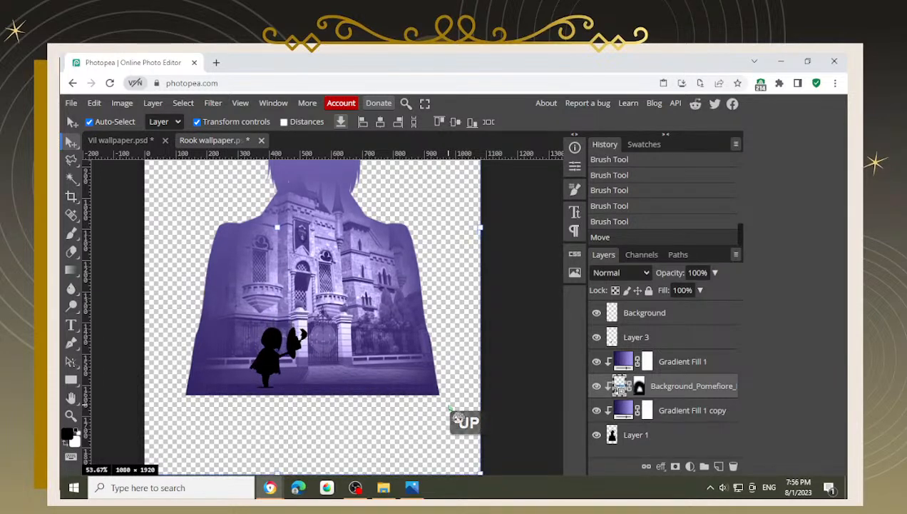
pyautogui.press('Left')
pyautogui.press('Left')
pyautogui.press('Left')
pyautogui.press('Left')
pyautogui.press('Left')
pyautogui.press('Left')
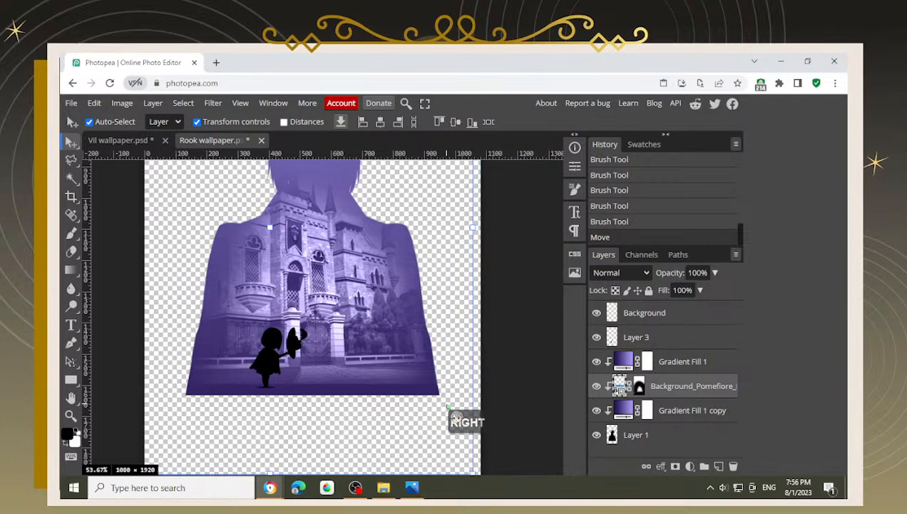
pyautogui.press('Right')
pyautogui.press('Left')
pyautogui.press('Left')
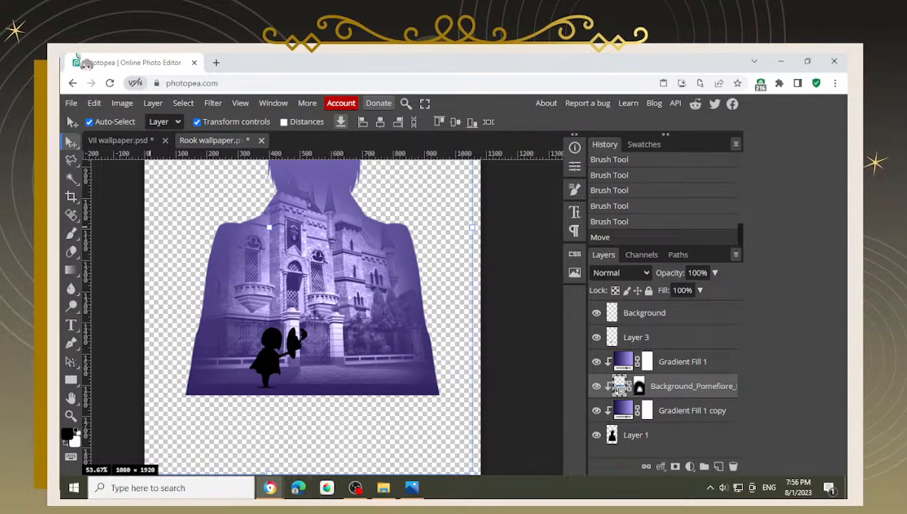
# Step: Nudge the castle image farther left behind the chibi silhouette, correcting slightly back to the right
pyautogui.keyDown('alt'); pyautogui.scroll(5, 219, 367); pyautogui.keyUp('alt')
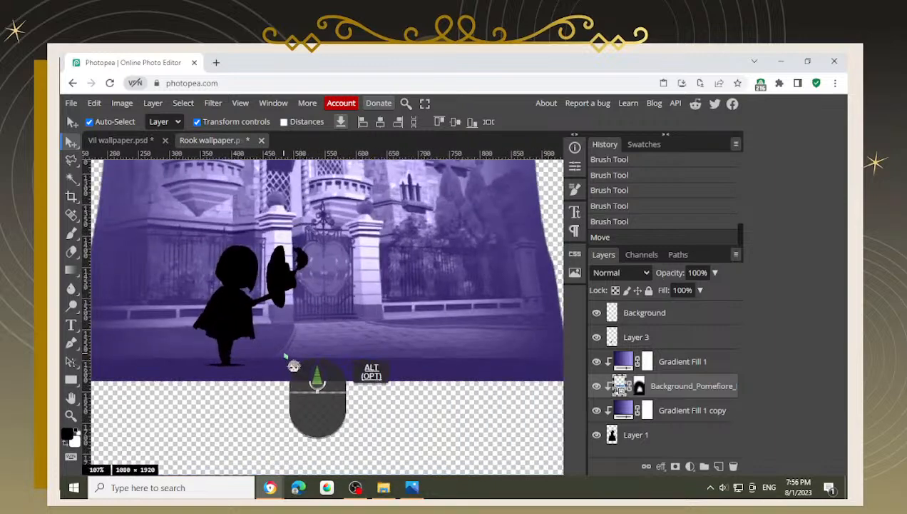
pyautogui.keyDown('alt'); pyautogui.scroll(-6, 289, 355); pyautogui.keyUp('alt')
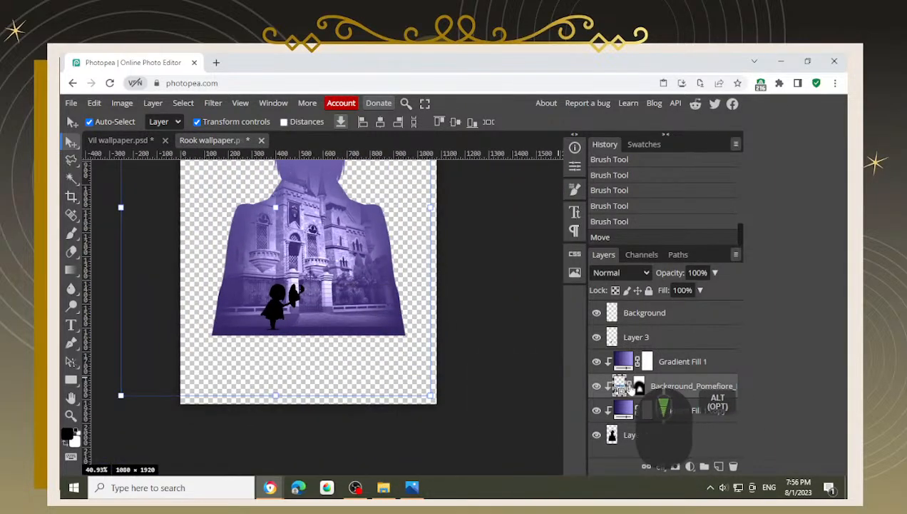
pyautogui.press('Left')
pyautogui.press('Left')
pyautogui.press('Left')
pyautogui.press('Left')
pyautogui.press('Left')
pyautogui.press('Left')
pyautogui.press('Left')
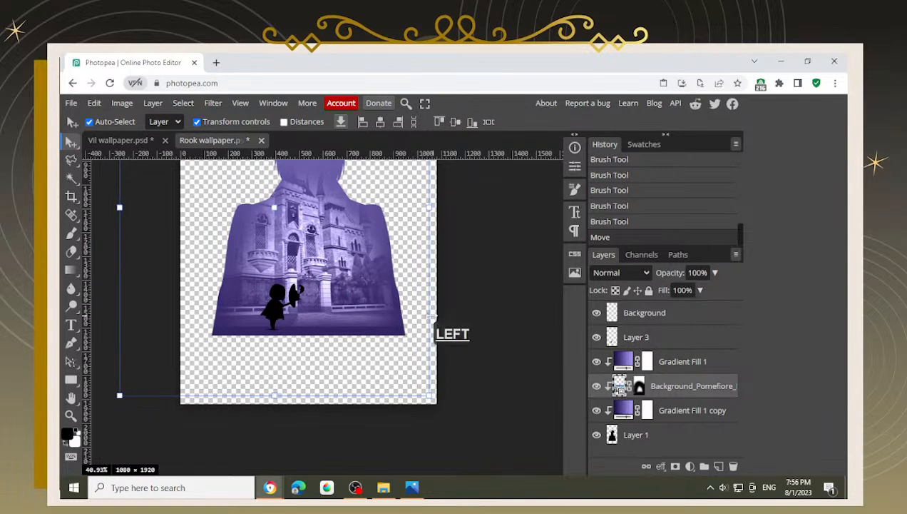
pyautogui.press('Left')
pyautogui.press('Left')
pyautogui.press('Left')
pyautogui.press('Left')
pyautogui.press('Left')
pyautogui.press('Left')
pyautogui.press('Right')
pyautogui.press('Right')
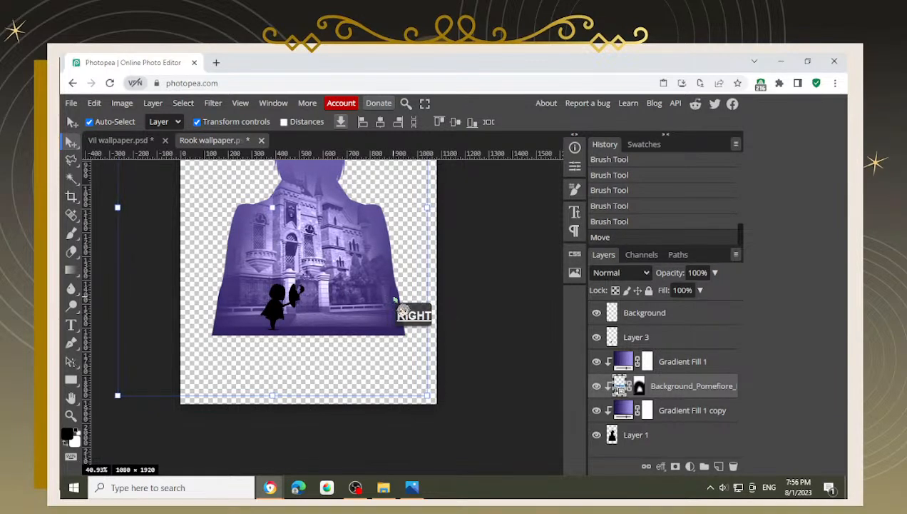
pyautogui.press('Right')
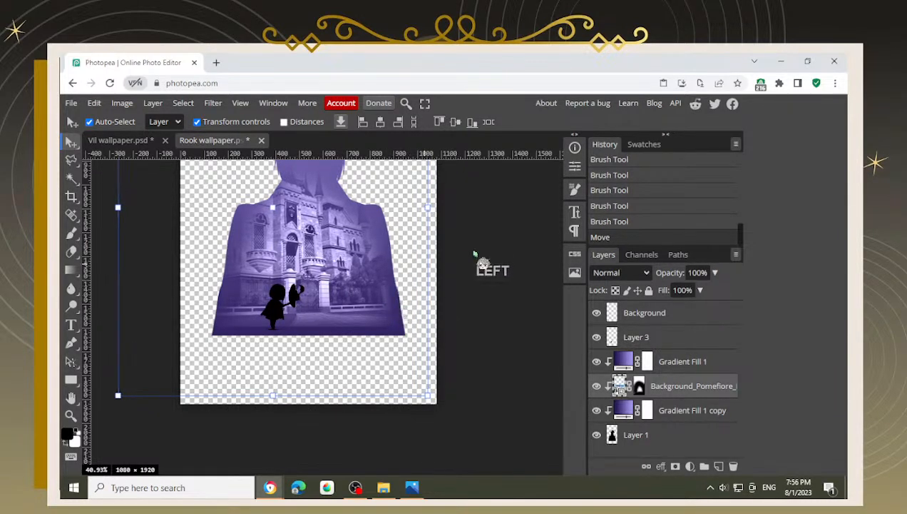
# Step: Flip the castle layer horizontally together with its mask and try shifting it inside the silhouette
pyautogui.scroll(-2, 400, 289)
pyautogui.press('space')
pyautogui.moveTo(424, 252); pyautogui.dragTo(398, 312)
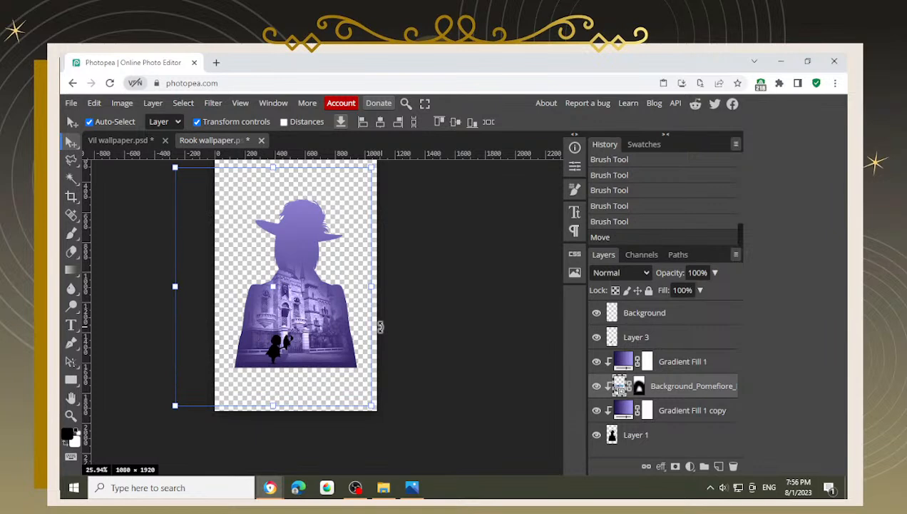
pyautogui.click(121, 104)
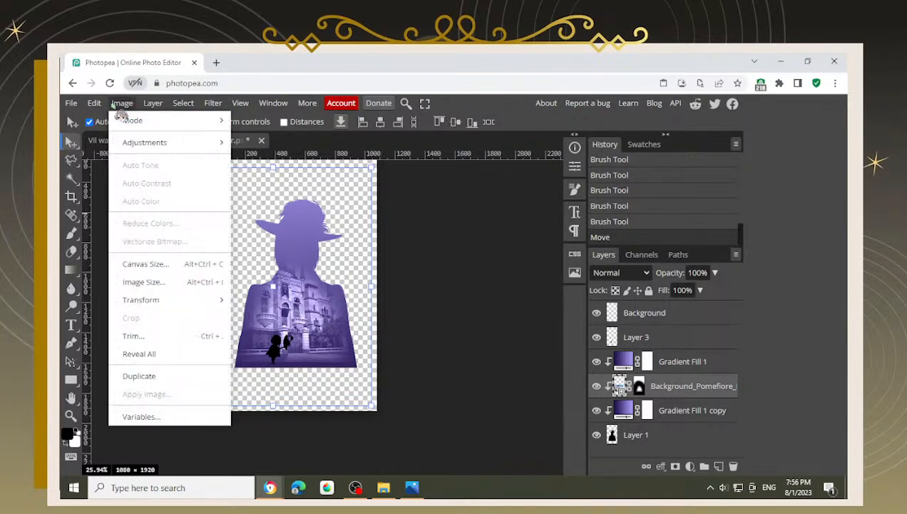
pyautogui.moveTo(178, 303)
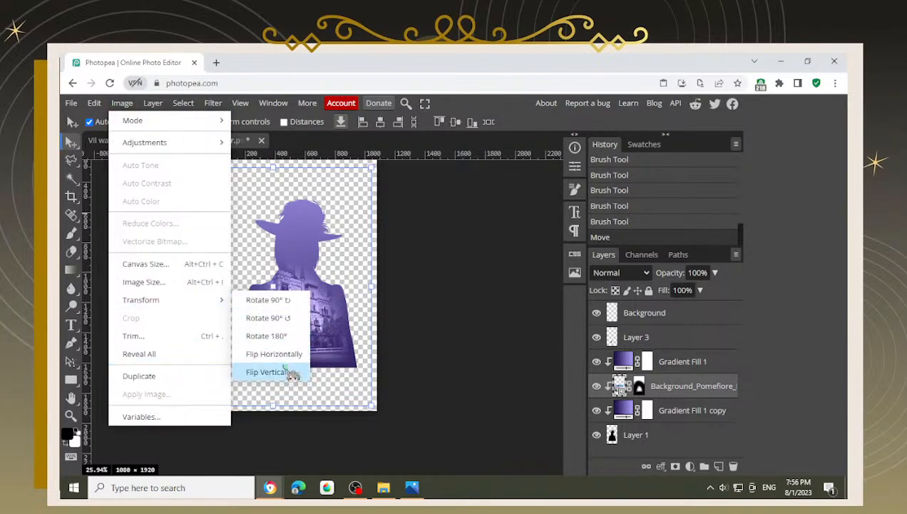
pyautogui.moveTo(94, 104)
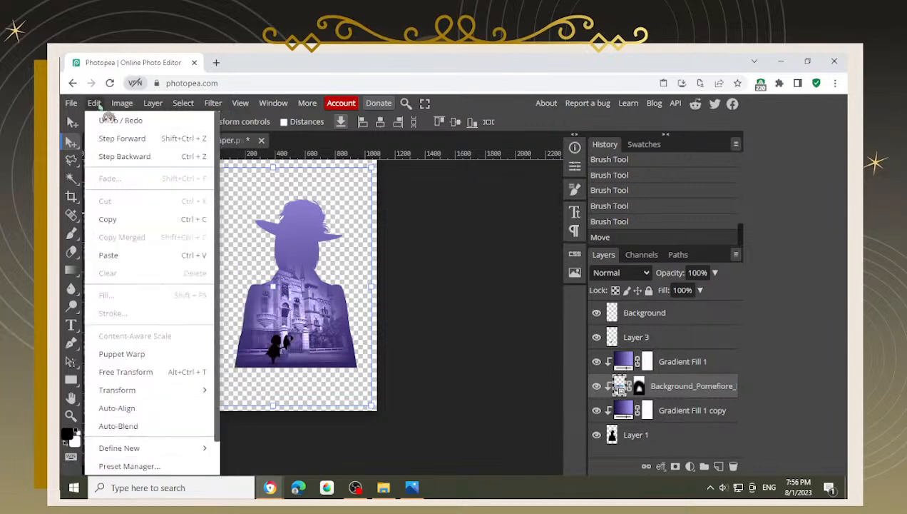
pyautogui.moveTo(166, 390)
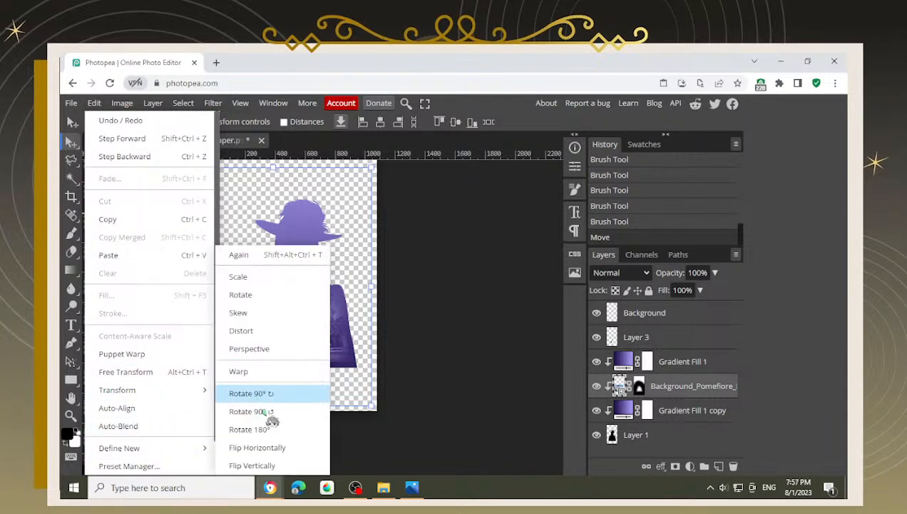
pyautogui.click(283, 449)
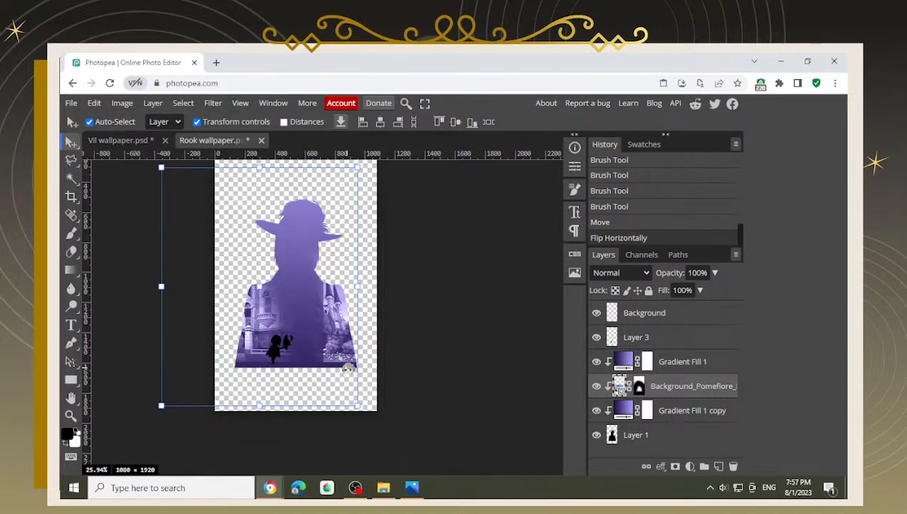
pyautogui.moveTo(328, 334); pyautogui.dragTo(333, 331)
# Step: Select the castle layer's mask, unlink it from the image and link it again
pyautogui.click(637, 386)
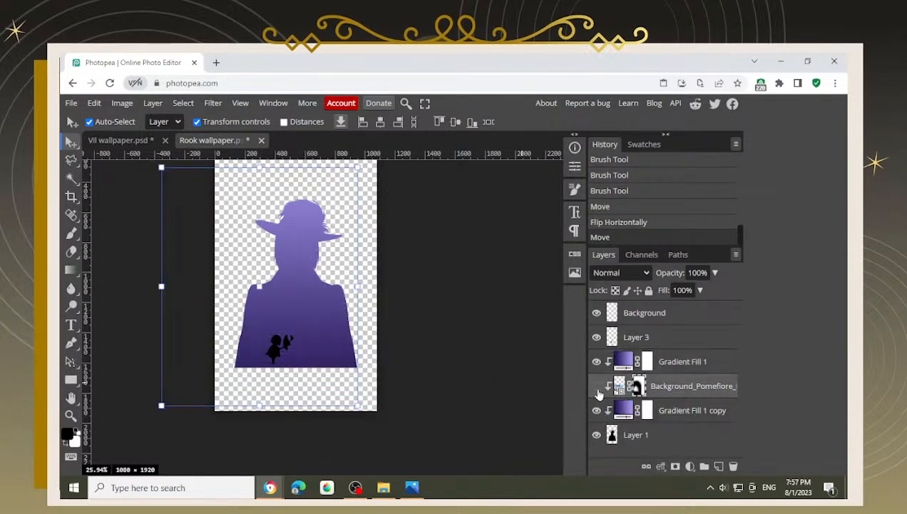
pyautogui.click(636, 386)
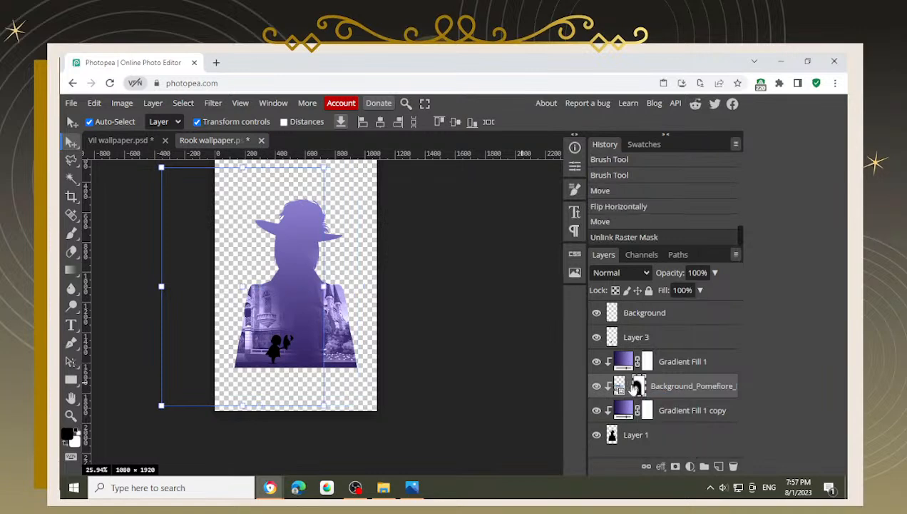
pyautogui.click(626, 387)
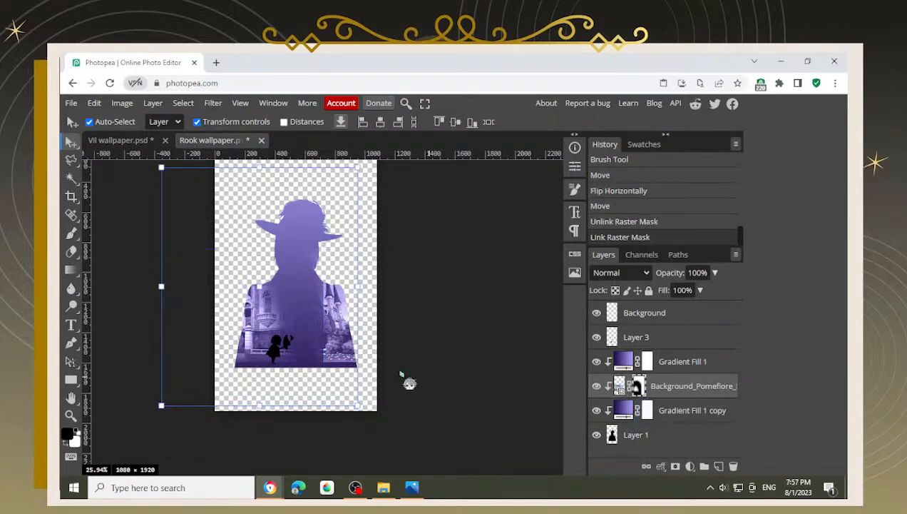
# Step: Hide Gradient Fill 1, move the mirrored castle toward the silhouette's centre and delete its raster mask
pyautogui.moveTo(298, 334); pyautogui.dragTo(468, 346)
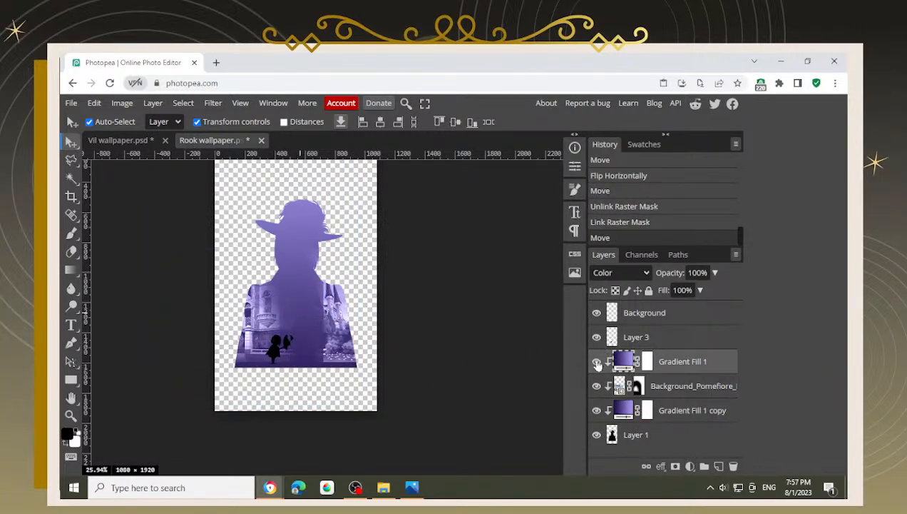
pyautogui.moveTo(293, 341); pyautogui.dragTo(316, 330)
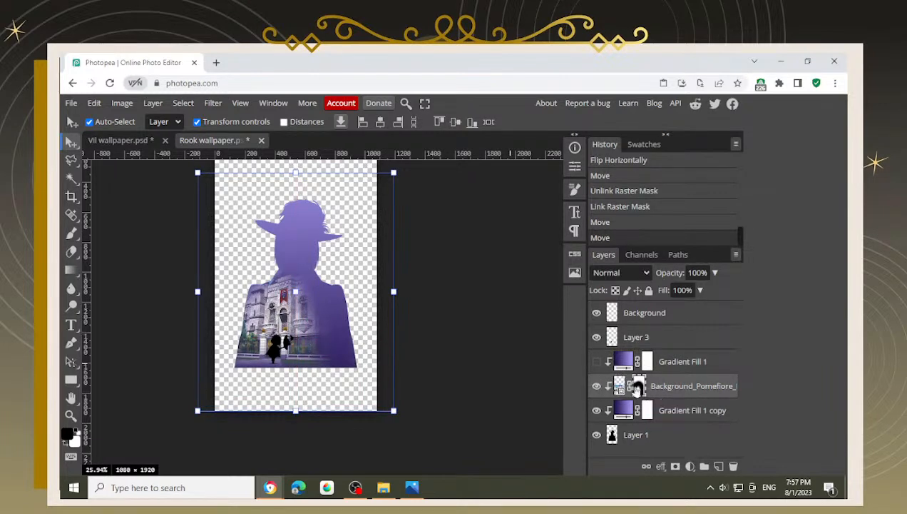
pyautogui.press('Delete')
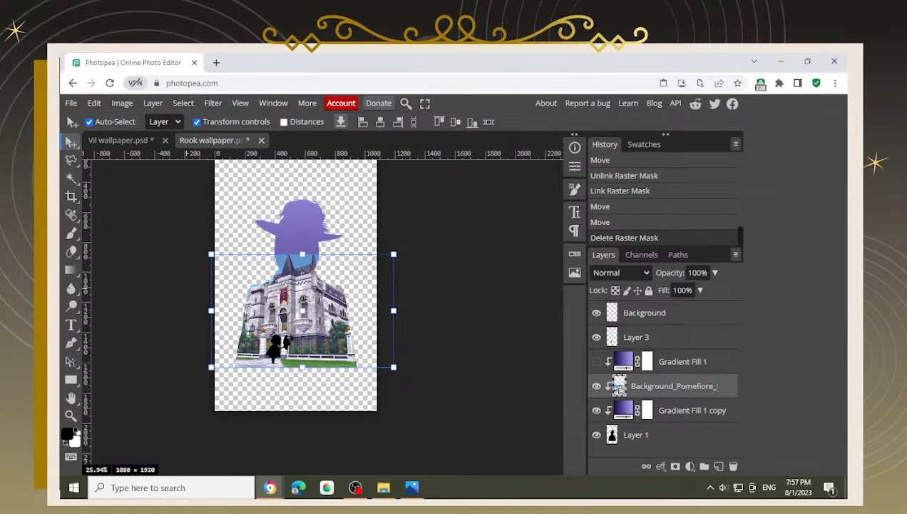
# Step: Reposition the unmasked castle image within the silhouette's body and tilt it by about 0.7°
pyautogui.scroll(3, 275, 332)
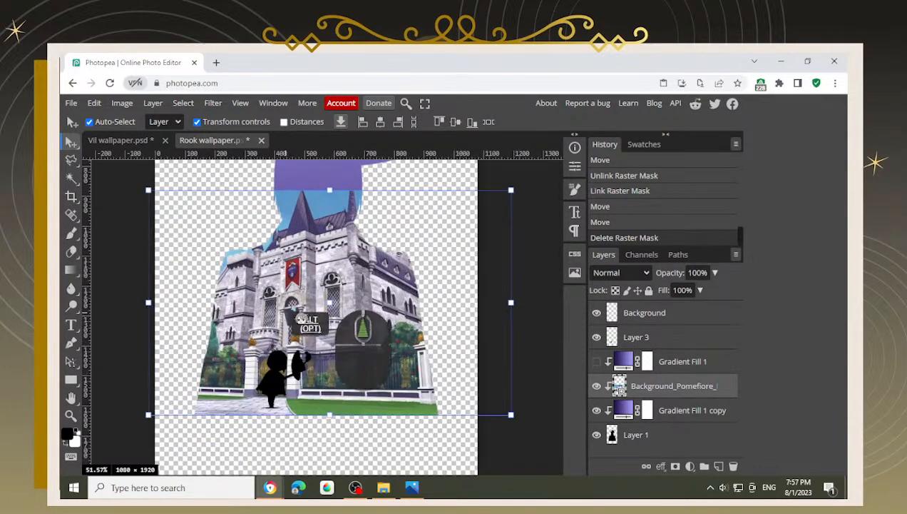
pyautogui.moveTo(374, 300); pyautogui.dragTo(343, 277)
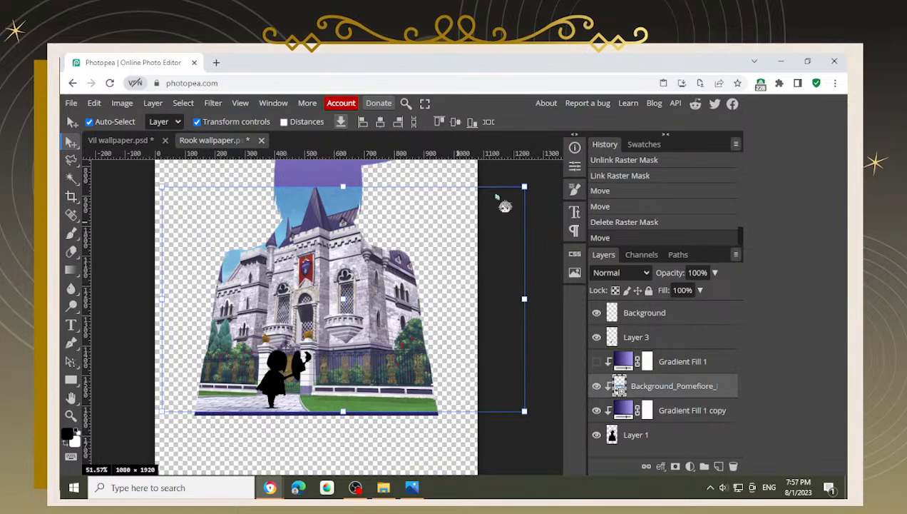
pyautogui.moveTo(539, 174)
pyautogui.mouseDown()
pyautogui.moveTo(545, 186)
pyautogui.moveTo(537, 174)
pyautogui.mouseUp()
pyautogui.moveTo(327, 296); pyautogui.dragTo(315, 296)
# Step: Flip the castle image horizontally, place it at about X 540 px, Y 1252 px, and apply the transform
pyautogui.click(93, 105)
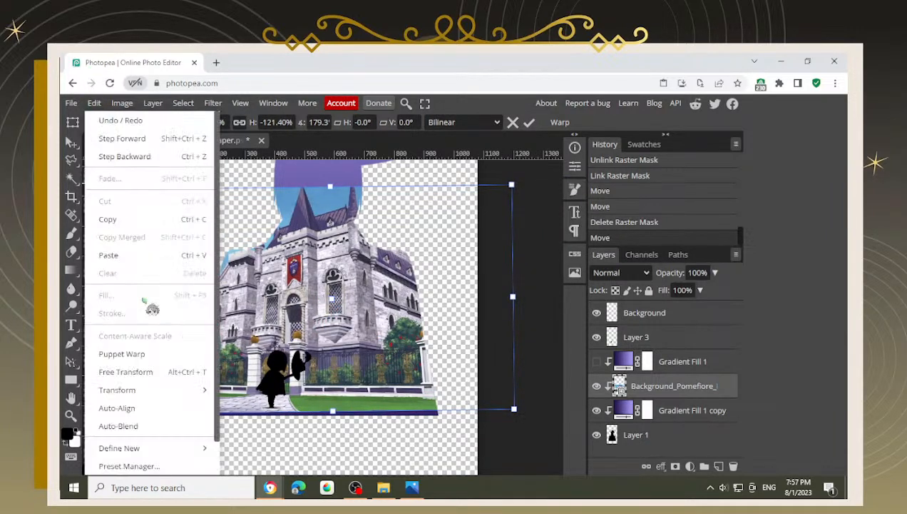
pyautogui.moveTo(165, 391)
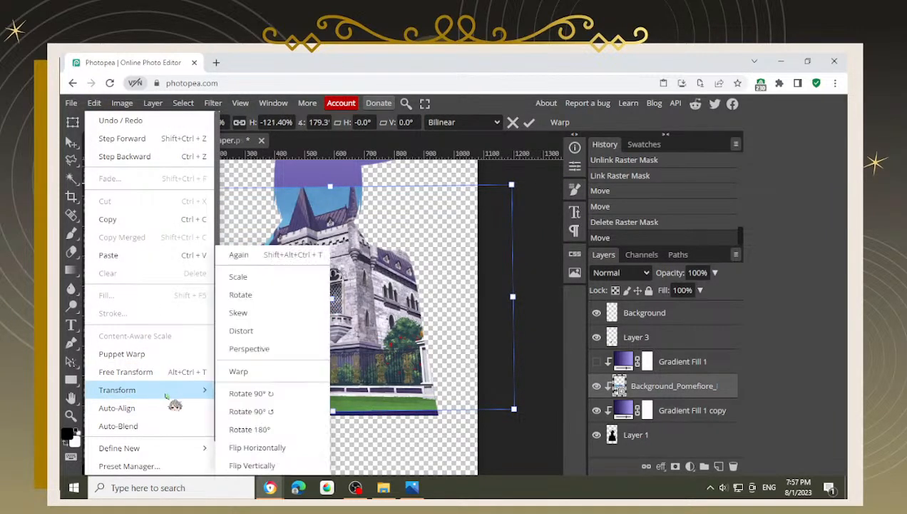
pyautogui.click(257, 447)
pyautogui.moveTo(420, 284); pyautogui.dragTo(390, 324)
pyautogui.scroll(-3, 341, 305)
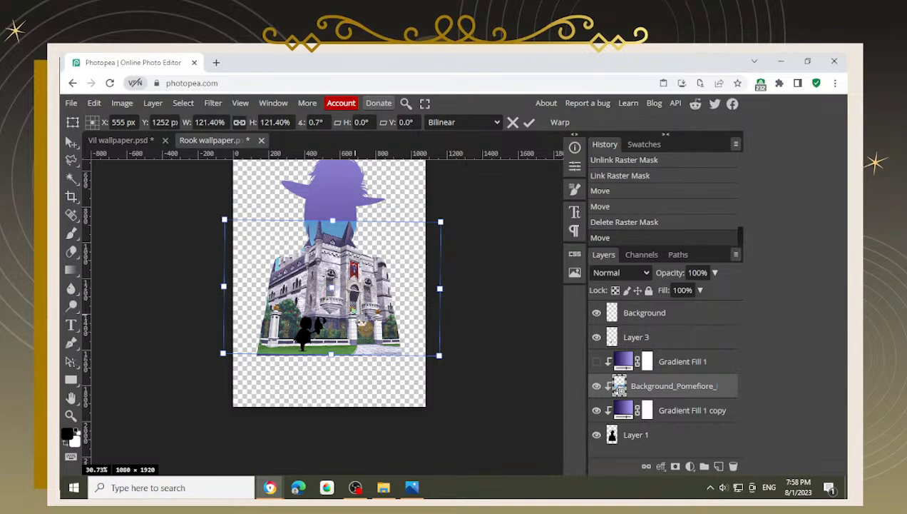
pyautogui.moveTo(353, 294); pyautogui.dragTo(350, 294)
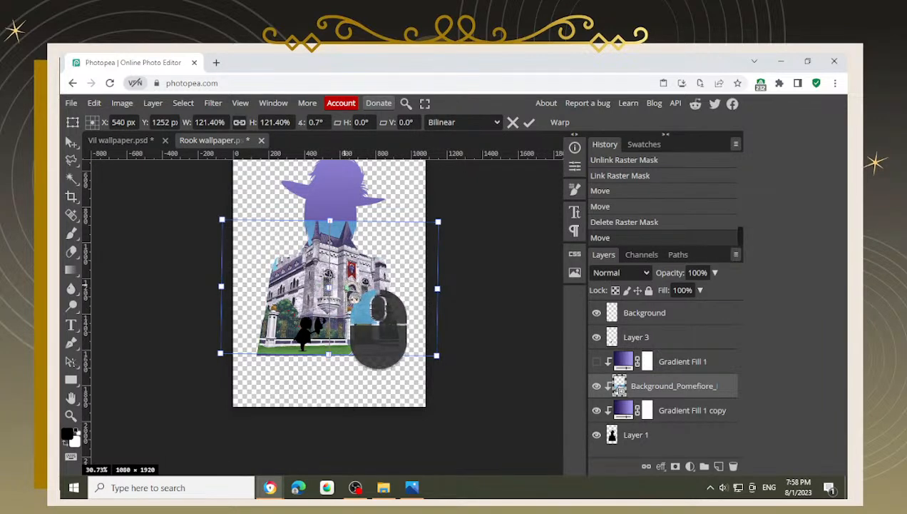
pyautogui.press('Return')
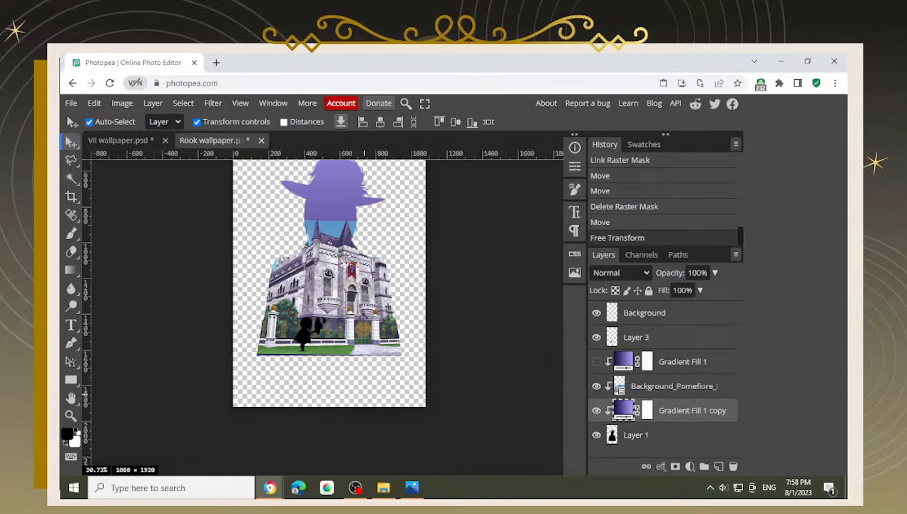
# Step: Show Gradient Fill 1 again, then add a raster mask to the castle layer and fade its edges with the soft black 500 px brush
pyautogui.click(644, 385)
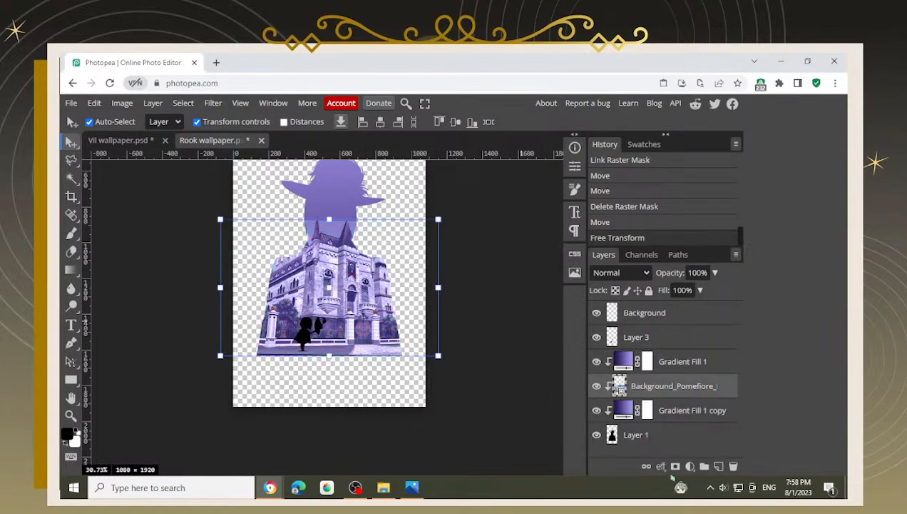
pyautogui.click(675, 466)
pyautogui.press('b')
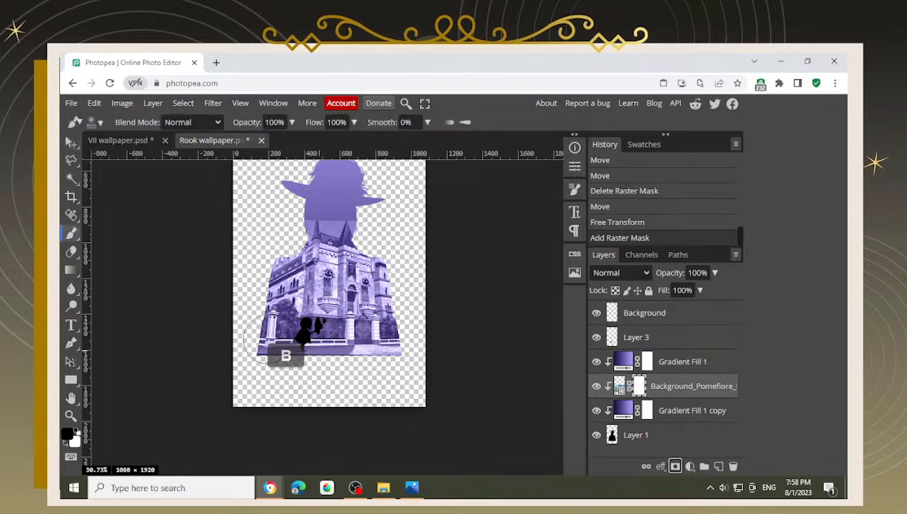
pyautogui.moveTo(243, 348)
pyautogui.mouseDown()
pyautogui.moveTo(259, 373)
pyautogui.moveTo(250, 358)
pyautogui.moveTo(336, 386)
pyautogui.moveTo(332, 379)
pyautogui.moveTo(439, 361)
pyautogui.moveTo(418, 266)
pyautogui.moveTo(349, 193)
pyautogui.moveTo(239, 207)
pyautogui.moveTo(261, 193)
pyautogui.moveTo(274, 211)
pyautogui.moveTo(240, 267)
pyautogui.moveTo(268, 227)
pyautogui.mouseUp()
pyautogui.moveTo(391, 218)
pyautogui.mouseDown()
pyautogui.moveTo(425, 251)
pyautogui.moveTo(457, 374)
pyautogui.mouseUp()
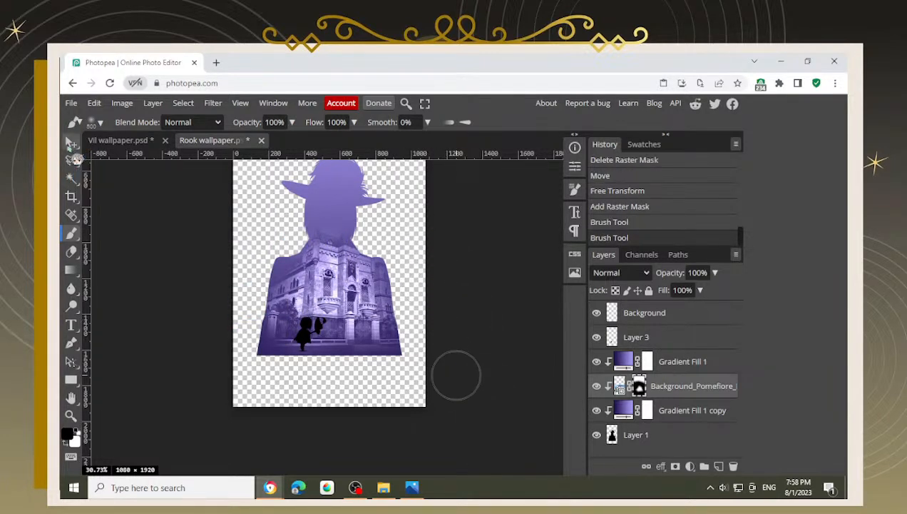
# Step: Select the castle layer's image instead of its mask and nudge it to the left inside the silhouette
pyautogui.press('v')
pyautogui.keyDown('alt'); pyautogui.scroll(5, 385, 364); pyautogui.keyUp('alt')
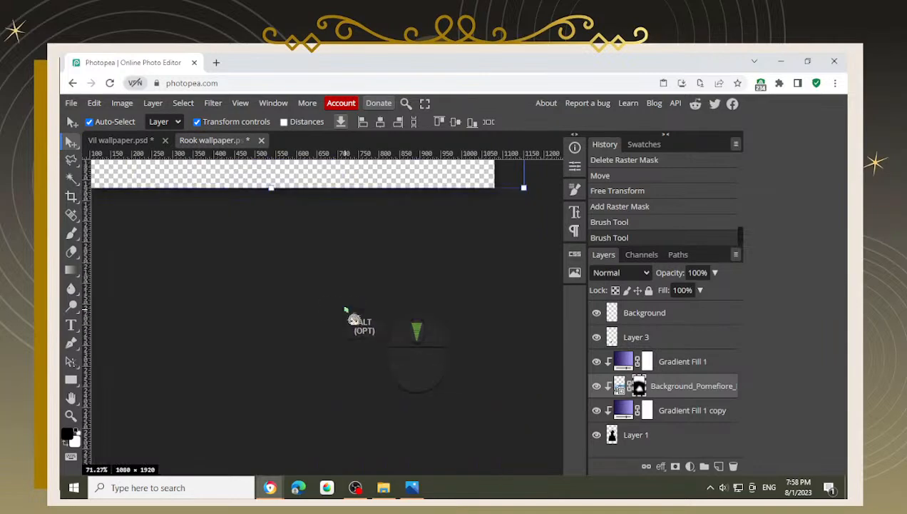
pyautogui.keyDown('alt'); pyautogui.scroll(-3, 346, 310); pyautogui.keyUp('alt')
pyautogui.moveTo(348, 263); pyautogui.dragTo(346, 410)
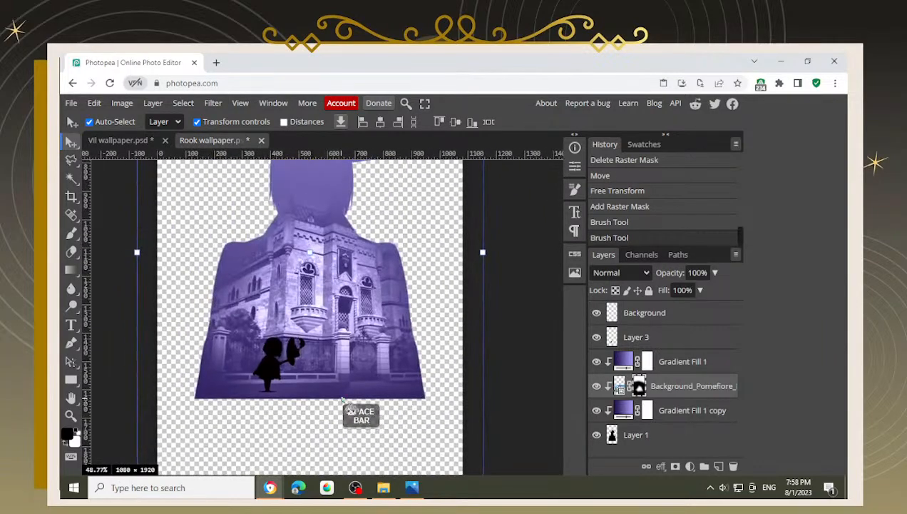
pyautogui.keyDown('alt'); pyautogui.scroll(-2, 350, 299); pyautogui.keyUp('alt')
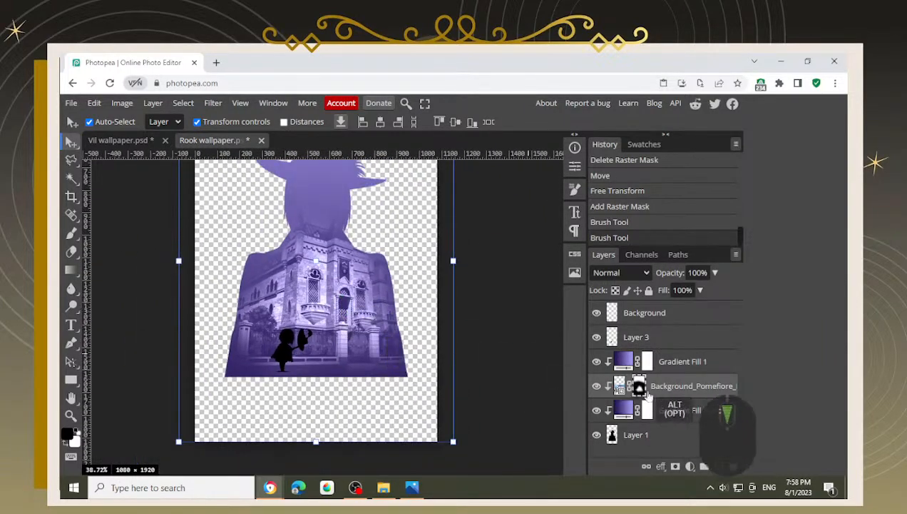
pyautogui.click(619, 387)
pyautogui.press('Left')
pyautogui.press('Left')
pyautogui.press('Left')
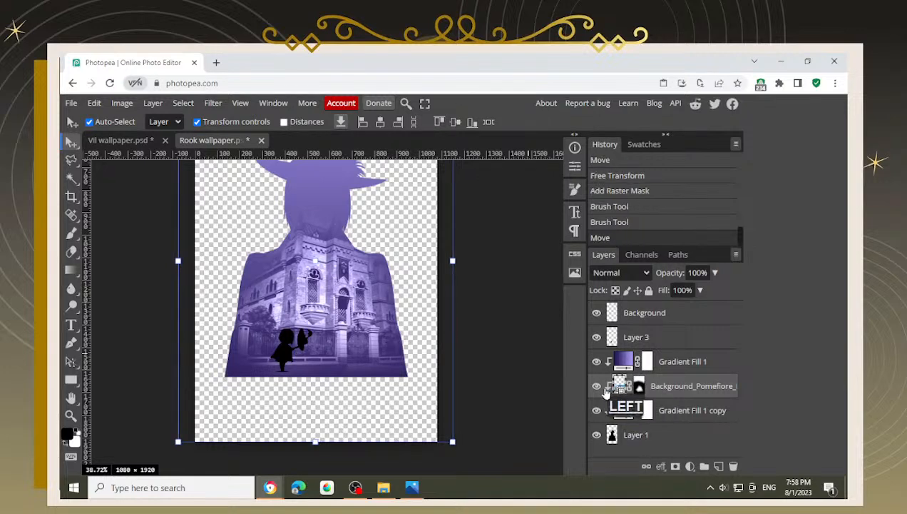
pyautogui.press('Left')
pyautogui.press('Left')
pyautogui.press('Left')
pyautogui.press('Left')
pyautogui.press('Left')
pyautogui.press('Left')
pyautogui.press('Left')
pyautogui.press('Left')
pyautogui.press('Left')
pyautogui.press('Left')
pyautogui.press('Left')
pyautogui.press('Left')
pyautogui.press('Left')
pyautogui.press('Left')
pyautogui.press('Left')
pyautogui.press('Left')
pyautogui.press('Left')
pyautogui.press('Left')
pyautogui.press('Left')
pyautogui.press('Left')
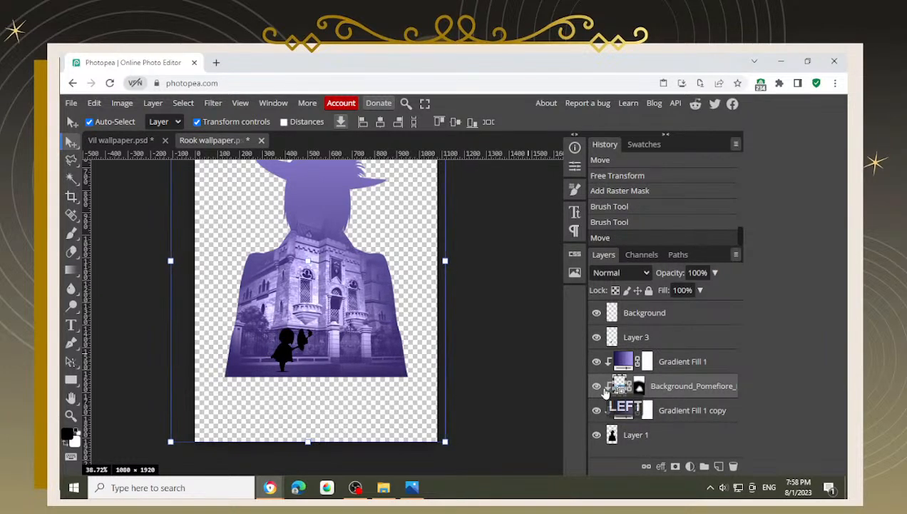
# Step: Nudge the castle image slightly further left inside the silhouette
pyautogui.press('Left')
pyautogui.press('Left')
pyautogui.press('Left')
pyautogui.press('Left')
pyautogui.press('Left')
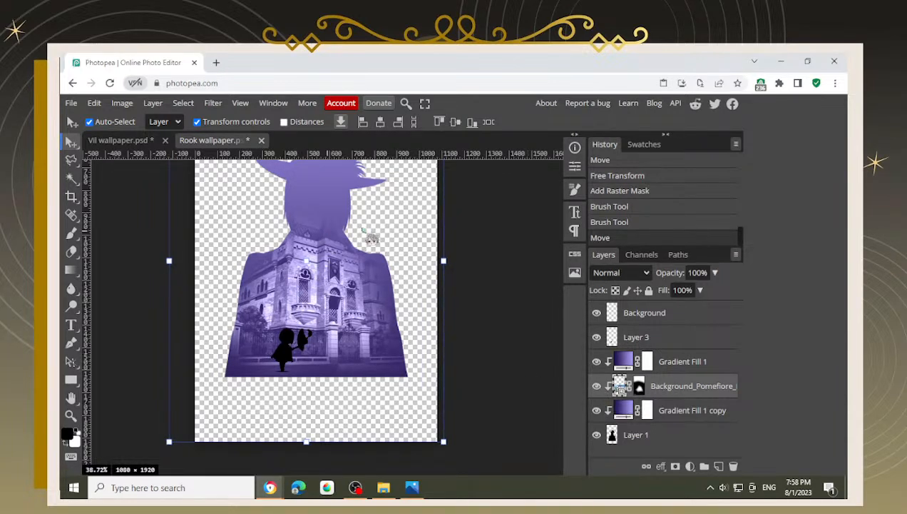
# Step: Nudge the castle image upward so the building sits higher within the silhouette's body
pyautogui.scroll(-2, 313, 373)
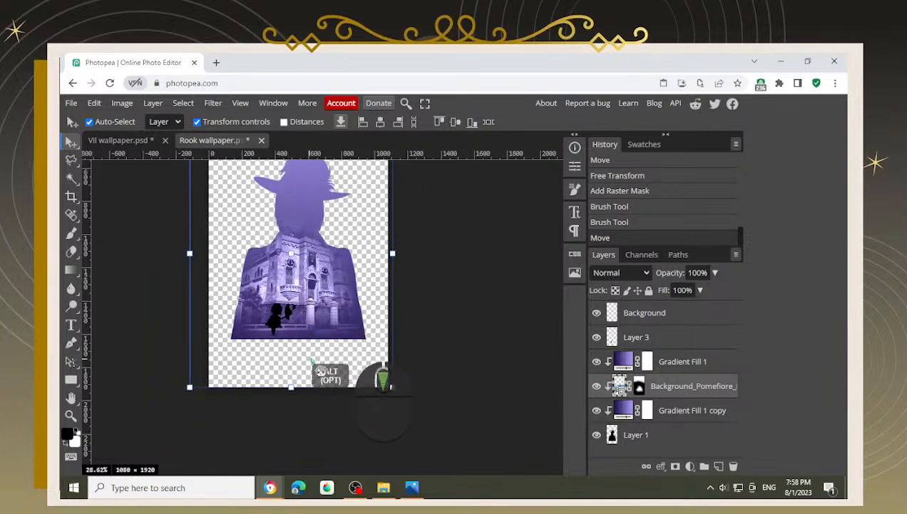
pyautogui.scroll(3, 319, 244)
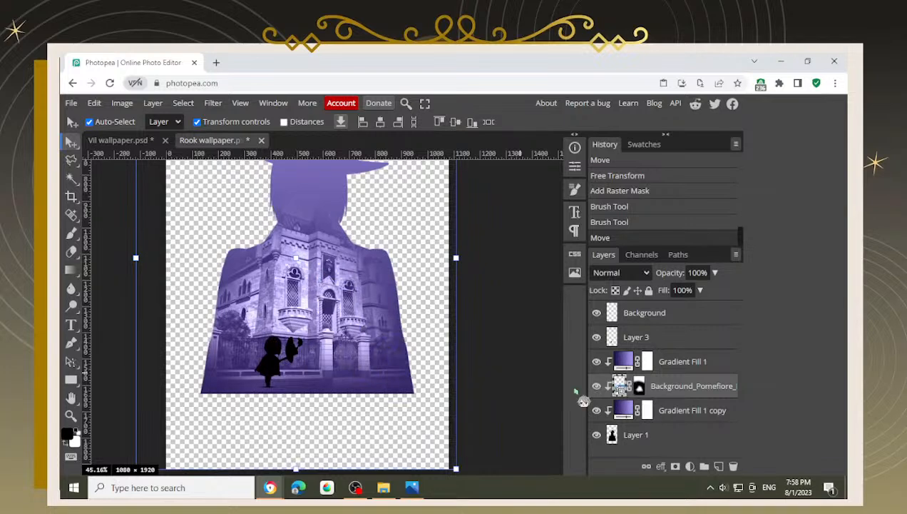
pyautogui.press('Up')
pyautogui.press('Up')
pyautogui.press('Up')
pyautogui.press('Up')
pyautogui.press('Up')
pyautogui.press('Up')
pyautogui.press('Up')
pyautogui.press('Up')
pyautogui.press('Up')
pyautogui.press('Up')
pyautogui.press('Up')
pyautogui.press('Up')
pyautogui.press('Up')
pyautogui.press('Up')
pyautogui.press('Up')
pyautogui.press('Up')
pyautogui.press('Up')
pyautogui.press('Up')
pyautogui.press('Up')
pyautogui.press('Up')
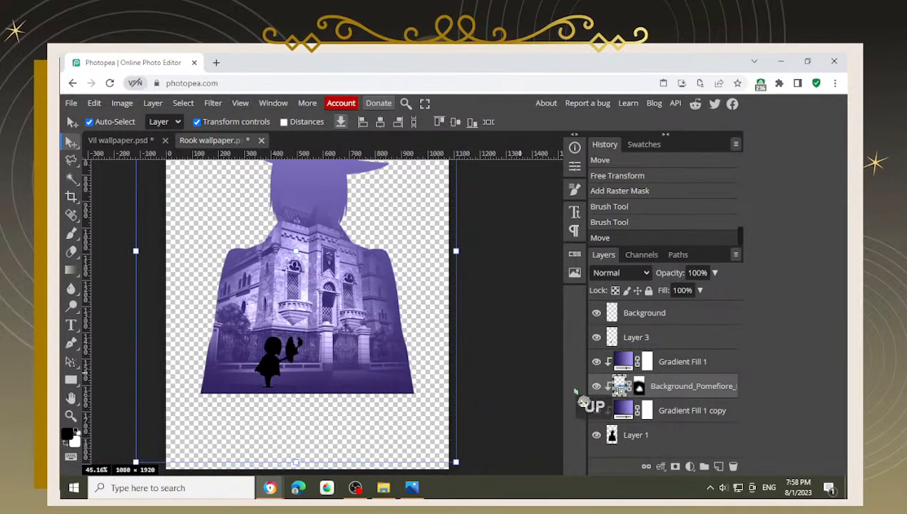
# Step: Fine-tune the castle image's placement by shifting it further left and slightly higher behind the chibi figure
pyautogui.press('Left')
pyautogui.press('Left')
pyautogui.press('Left')
pyautogui.press('Left')
pyautogui.press('Left')
pyautogui.press('Left')
pyautogui.press('Left')
pyautogui.press('Left')
pyautogui.press('Left')
pyautogui.press('Left')
pyautogui.press('Left')
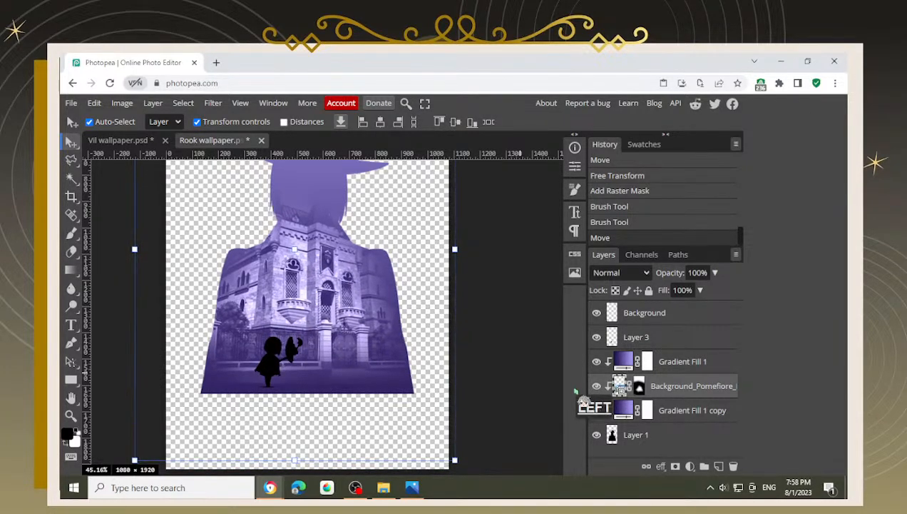
pyautogui.press('Up')
pyautogui.press('Up')
pyautogui.press('Up')
pyautogui.press('Up')
pyautogui.press('Up')
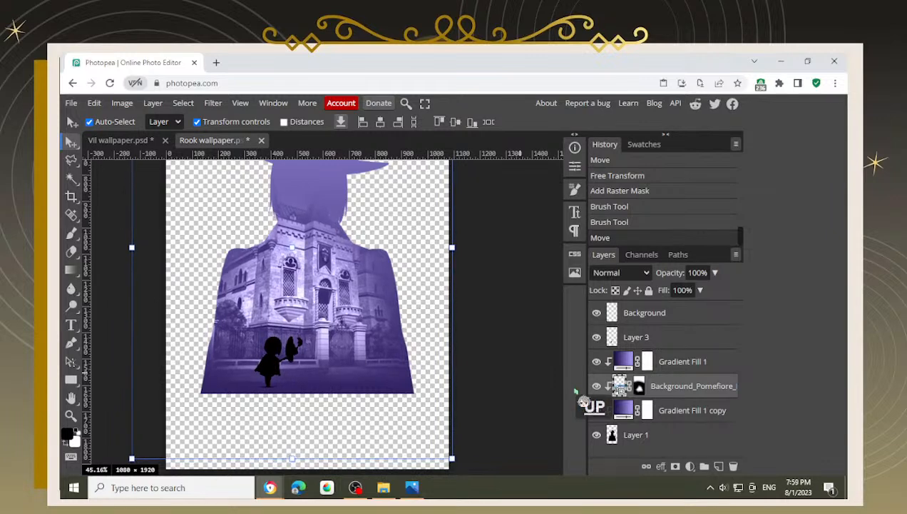
pyautogui.press('Left')
pyautogui.press('Left')
pyautogui.press('Left')
pyautogui.press('Left')
pyautogui.press('Left')
pyautogui.press('Left')
pyautogui.press('Left')
pyautogui.press('Left')
pyautogui.press('Left')
pyautogui.press('Left')
pyautogui.press('Left')
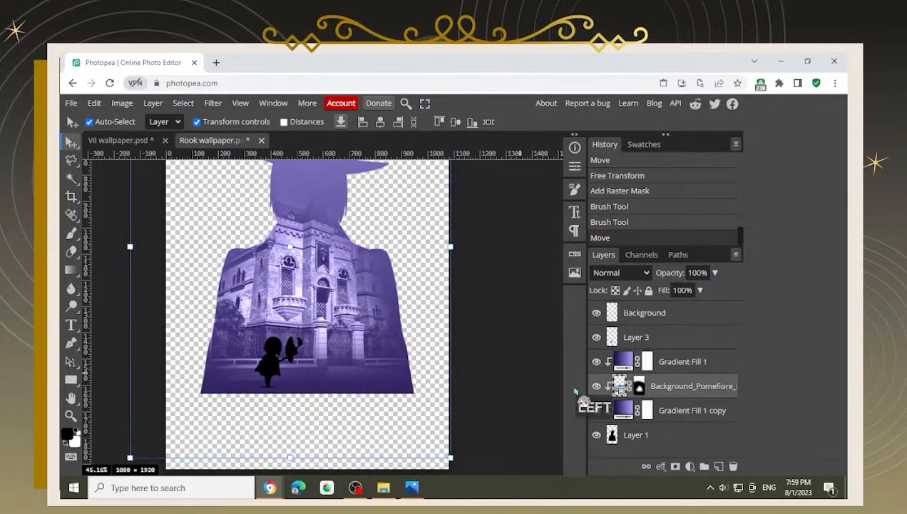
pyautogui.press('Left')
pyautogui.press('Left')
pyautogui.press('Left')
pyautogui.press('Left')
pyautogui.press('Left')
pyautogui.press('Left')
pyautogui.press('Left')
pyautogui.press('Left')
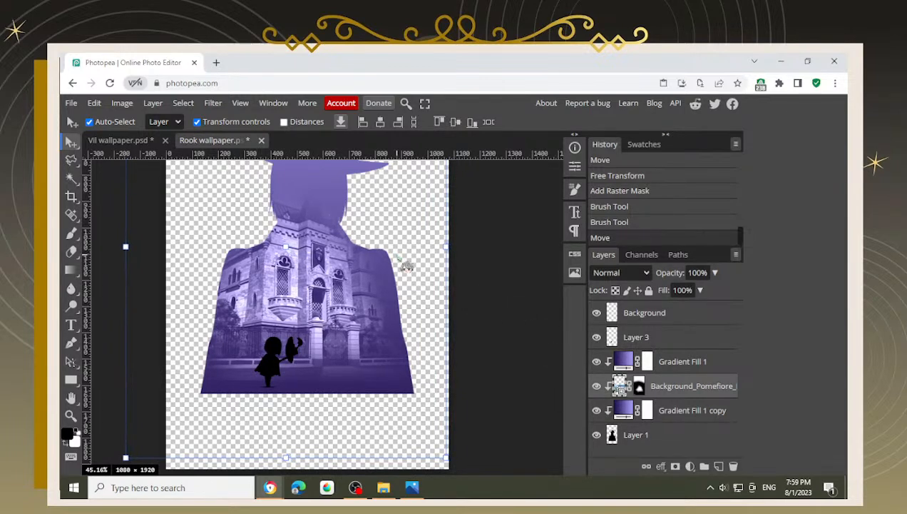
pyautogui.press('Right')
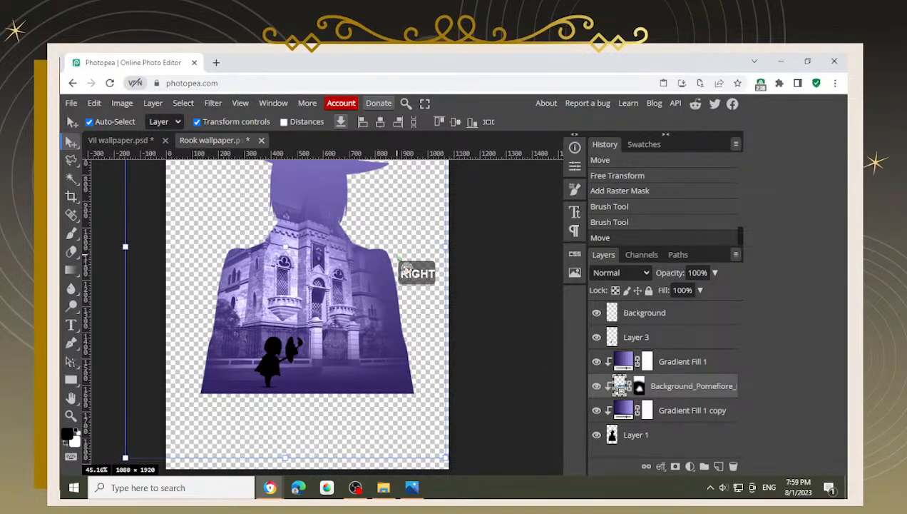
# Step: Target the castle layer's mask and paint white with the 500 px brush to restore the fence, gate and pavement around the chibi
pyautogui.click(639, 386)
pyautogui.click(107, 140)
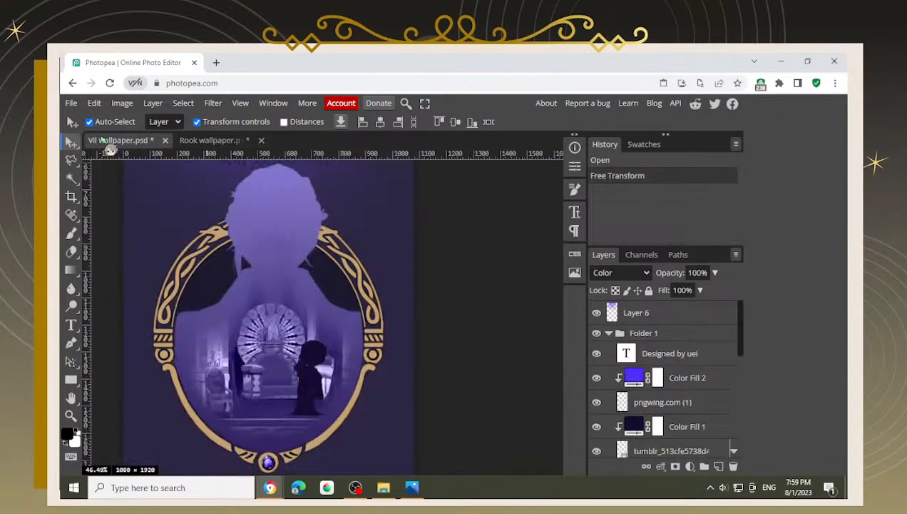
pyautogui.click(214, 141)
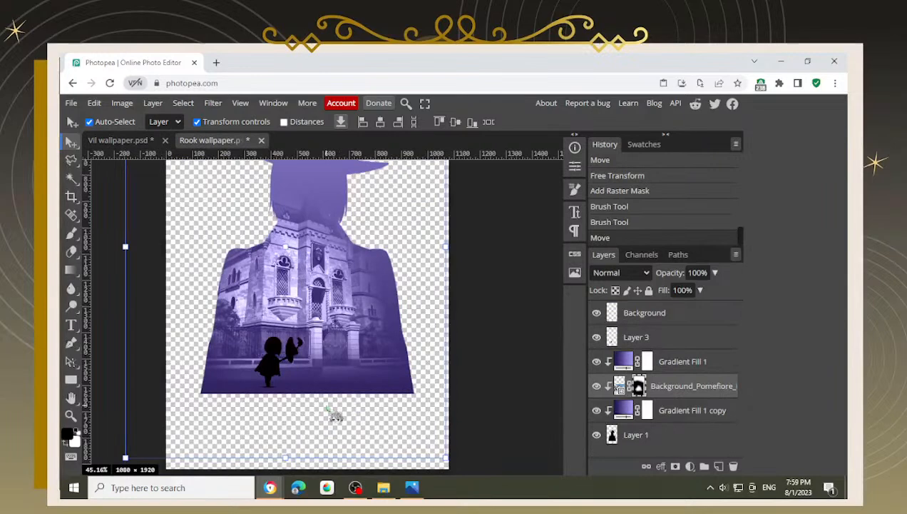
pyautogui.press('b')
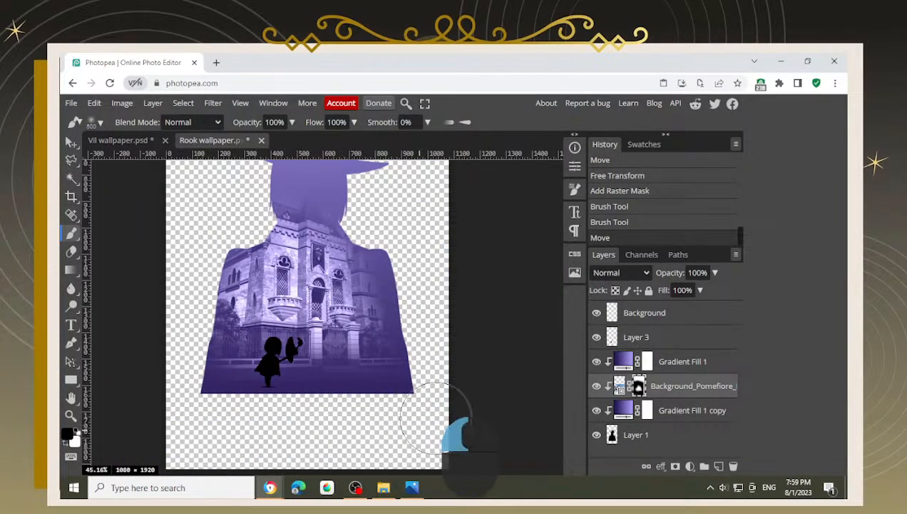
pyautogui.moveTo(443, 414)
pyautogui.mouseDown()
pyautogui.moveTo(393, 432)
pyautogui.moveTo(342, 415)
pyautogui.mouseUp()
pyautogui.press('x')
pyautogui.moveTo(247, 357)
pyautogui.mouseDown()
pyautogui.moveTo(266, 334)
pyautogui.moveTo(273, 351)
pyautogui.moveTo(321, 348)
pyautogui.mouseUp()
pyautogui.moveTo(378, 391); pyautogui.dragTo(391, 342)
pyautogui.keyDown('alt'); pyautogui.scroll(2, 332, 398); pyautogui.keyUp('alt')
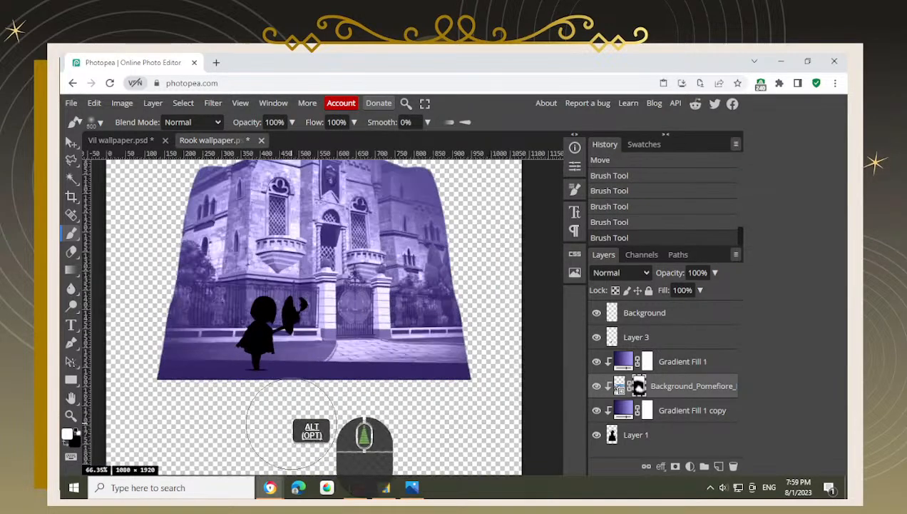
# Step: Switch to black, reduce the brush to 350 px and then 200 px, and fade the ground along the silhouette's bottom edge
pyautogui.press('x')
pyautogui.press('[')
pyautogui.press('[')
pyautogui.press('[')
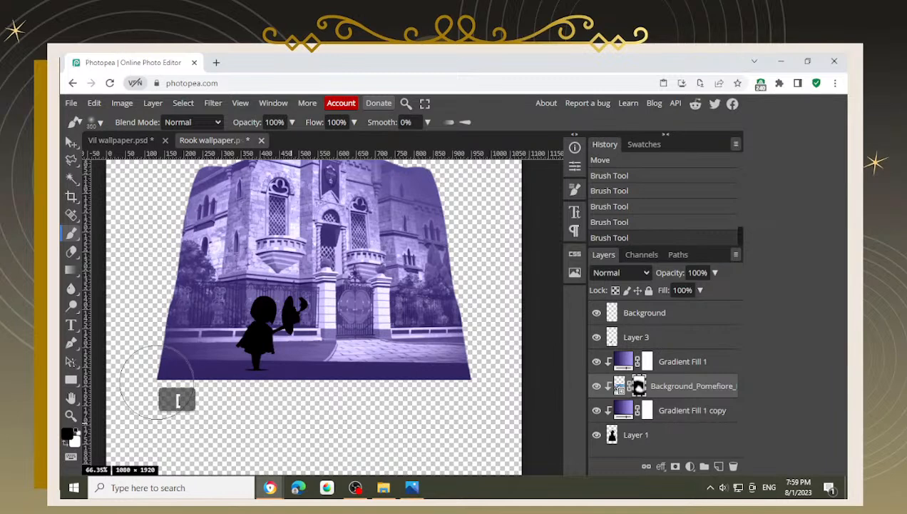
pyautogui.moveTo(217, 395)
pyautogui.mouseDown()
pyautogui.moveTo(387, 407)
pyautogui.moveTo(363, 376)
pyautogui.moveTo(345, 379)
pyautogui.moveTo(401, 385)
pyautogui.moveTo(457, 373)
pyautogui.moveTo(494, 324)
pyautogui.moveTo(490, 338)
pyautogui.moveTo(413, 387)
pyautogui.moveTo(358, 379)
pyautogui.mouseUp()
pyautogui.press('[')
pyautogui.press(']')
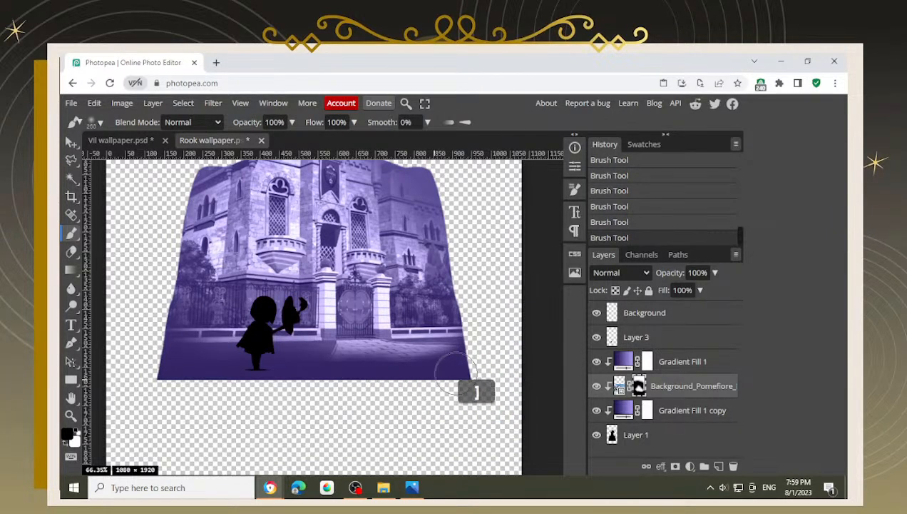
# Step: Bring back some pavement beside the gate in white, then fade the silhouette's lower right corner with the black 200 px brush
pyautogui.press('x')
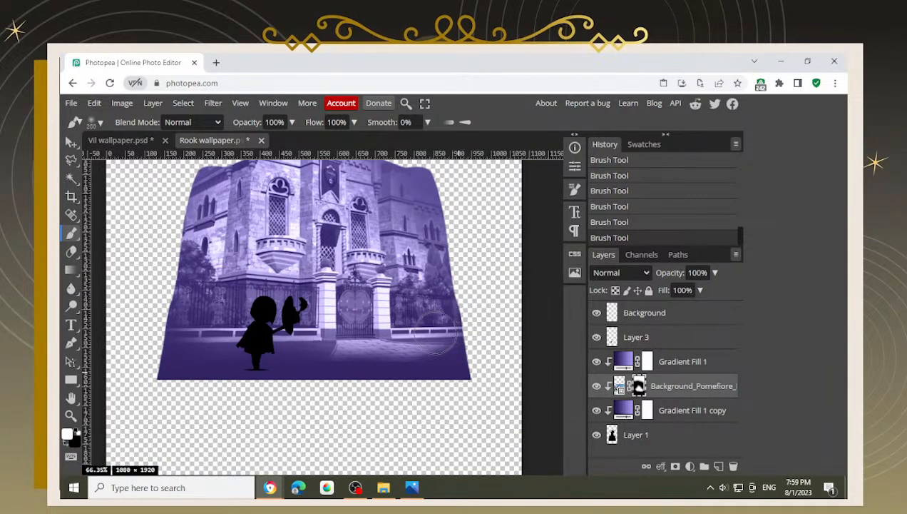
pyautogui.press('x')
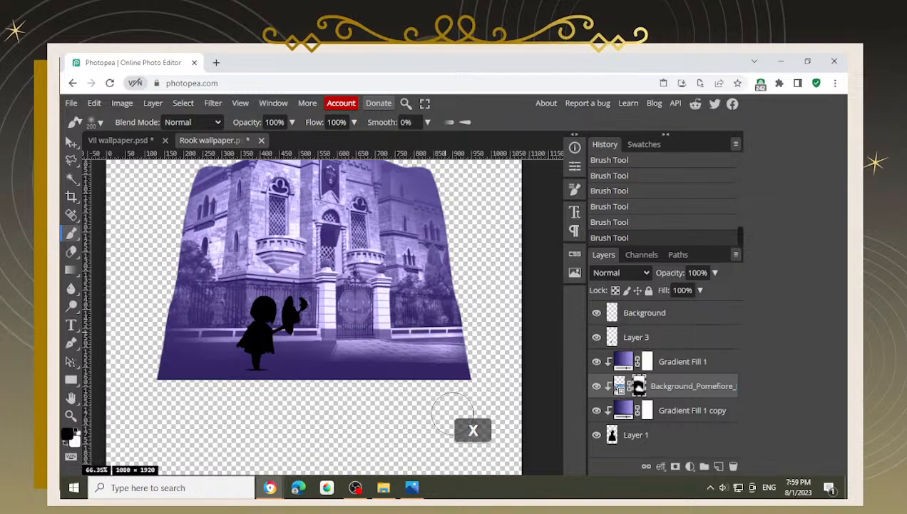
pyautogui.click(468, 375)
pyautogui.moveTo(469, 376)
pyautogui.mouseDown()
pyautogui.moveTo(363, 395)
pyautogui.moveTo(291, 394)
pyautogui.moveTo(316, 399)
pyautogui.moveTo(349, 382)
pyautogui.moveTo(315, 382)
pyautogui.moveTo(444, 386)
pyautogui.mouseUp()
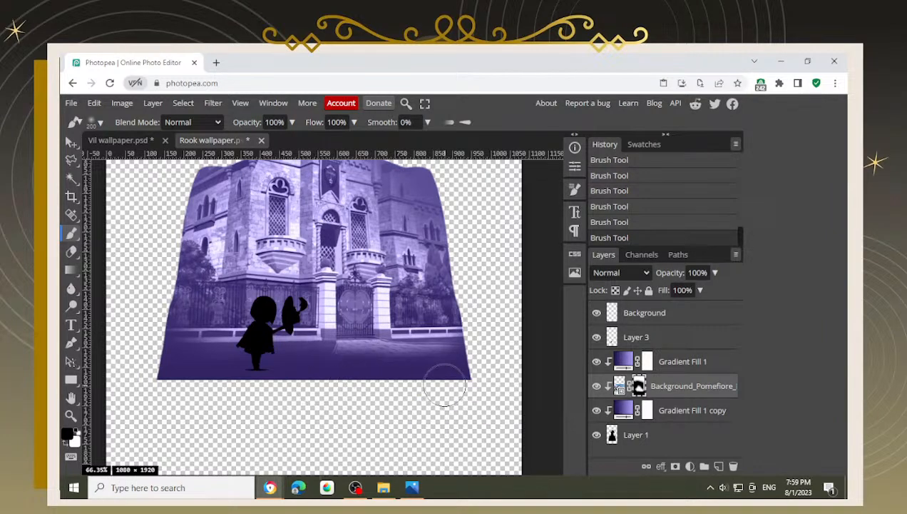
# Step: Fade the castle along the silhouette's right side, neck and left side on the mask with the black 200 px brush
pyautogui.moveTo(451, 321); pyautogui.dragTo(431, 418)
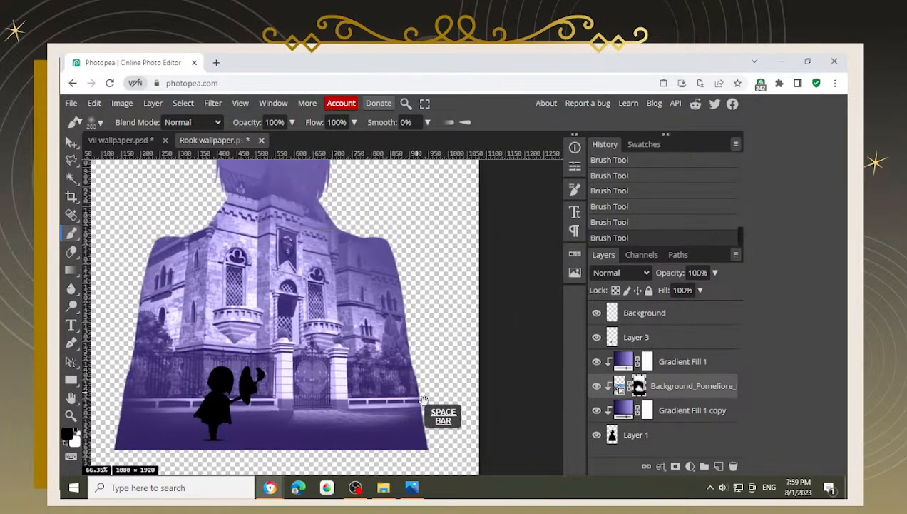
pyautogui.moveTo(414, 299)
pyautogui.mouseDown()
pyautogui.moveTo(423, 321)
pyautogui.moveTo(435, 321)
pyautogui.moveTo(392, 292)
pyautogui.moveTo(376, 264)
pyautogui.moveTo(360, 208)
pyautogui.mouseUp()
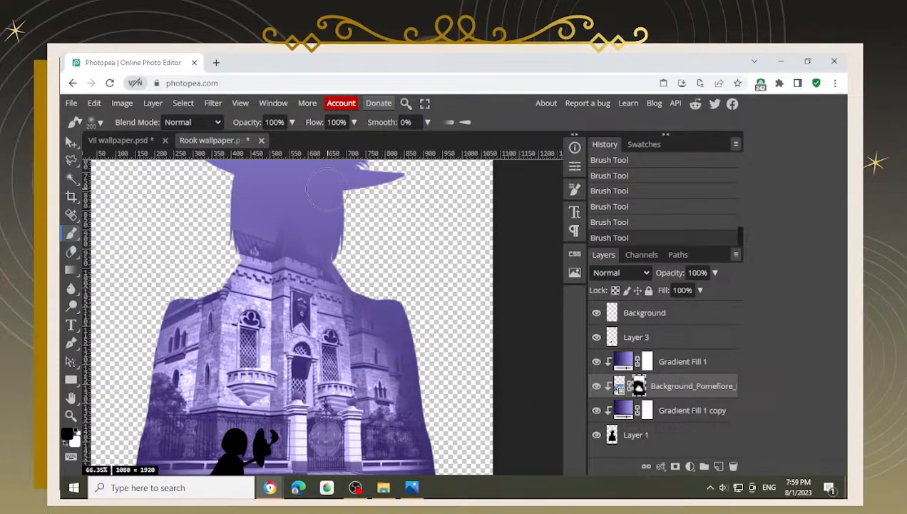
pyautogui.moveTo(227, 209)
pyautogui.mouseDown()
pyautogui.moveTo(216, 255)
pyautogui.moveTo(209, 250)
pyautogui.mouseUp()
pyautogui.moveTo(168, 361); pyautogui.dragTo(166, 308)
pyautogui.moveTo(174, 222)
pyautogui.mouseDown()
pyautogui.moveTo(126, 327)
pyautogui.moveTo(138, 266)
pyautogui.moveTo(155, 331)
pyautogui.moveTo(144, 399)
pyautogui.moveTo(157, 291)
pyautogui.moveTo(119, 419)
pyautogui.mouseUp()
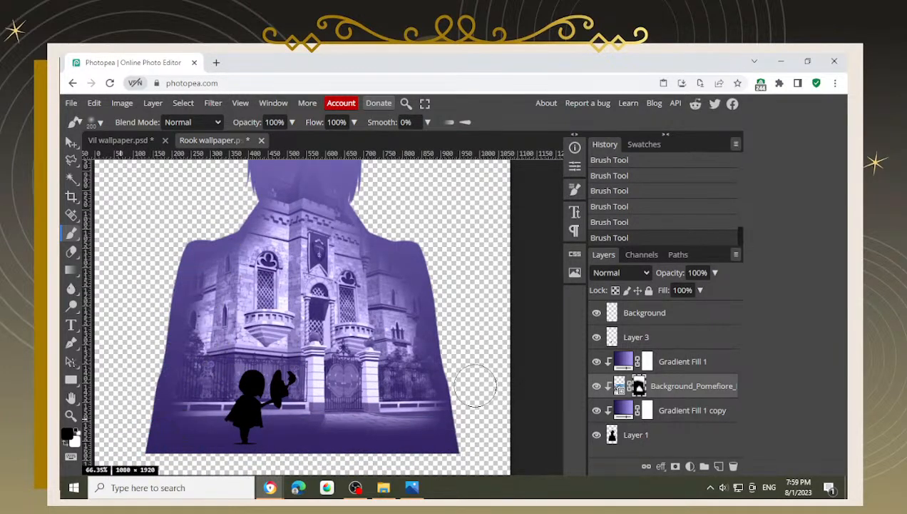
# Step: Paint the castle layer's mask black beside the silhouette's lower-right edge and white over the neck to reveal the spire
pyautogui.scroll(-2, 475, 385)
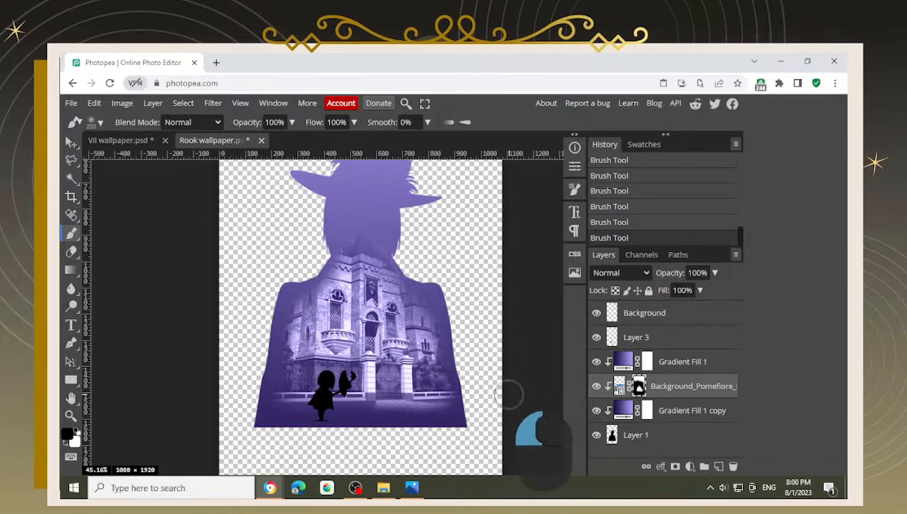
pyautogui.moveTo(493, 419); pyautogui.dragTo(469, 421)
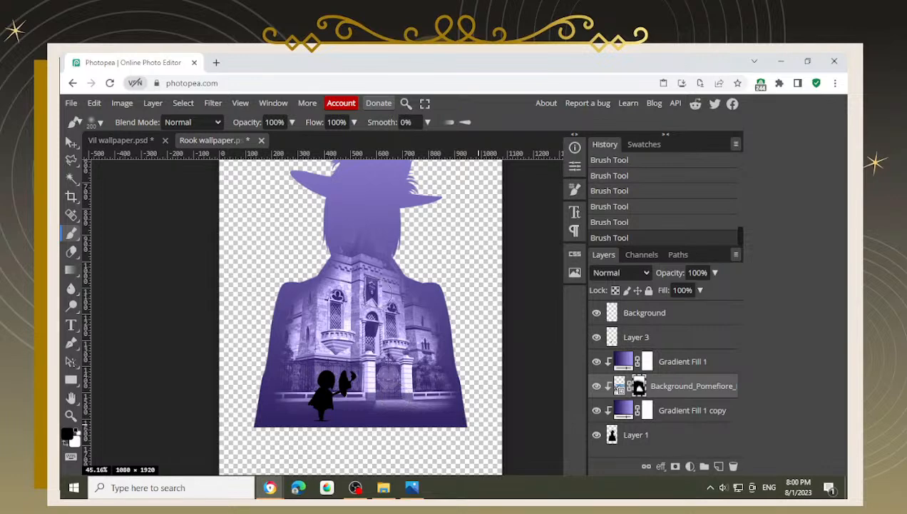
pyautogui.press('x')
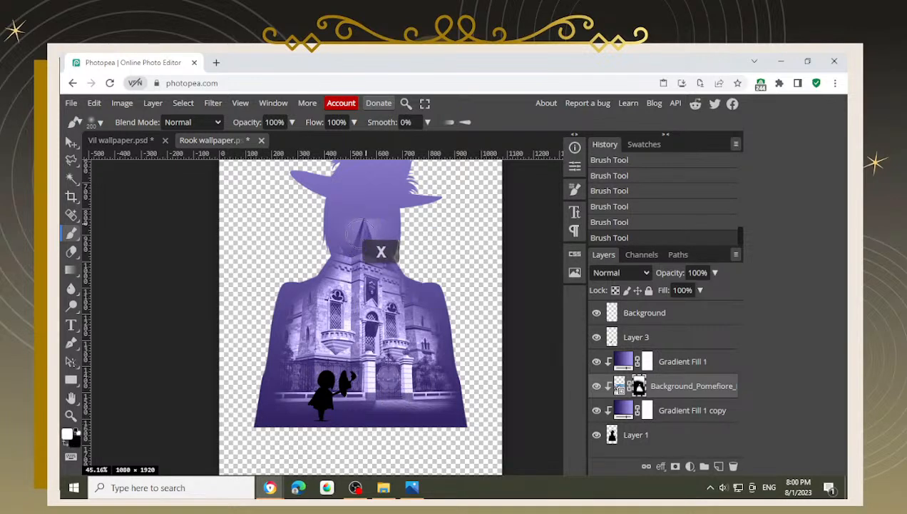
pyautogui.moveTo(362, 243); pyautogui.dragTo(365, 246)
# Step: Paint the castle layer's mask black around the spire and neck edges to blend the roof into the gradient
pyautogui.press('x')
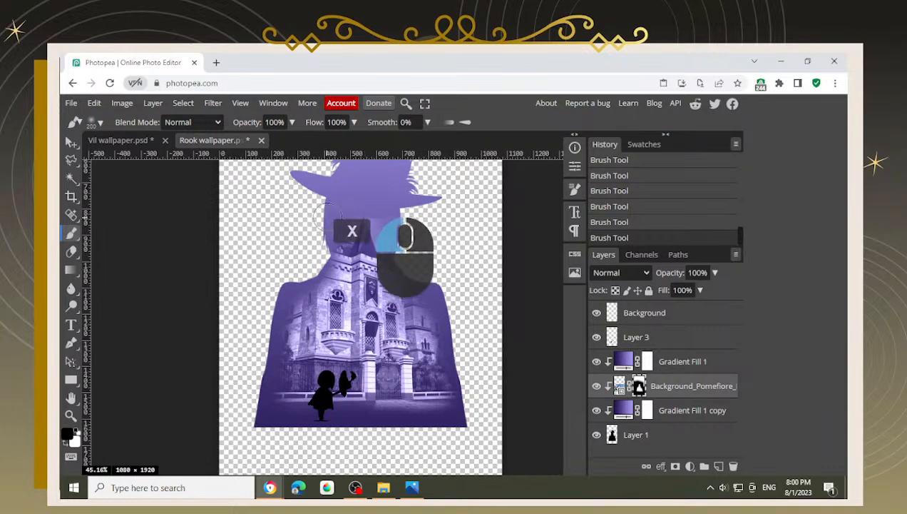
pyautogui.click(416, 215)
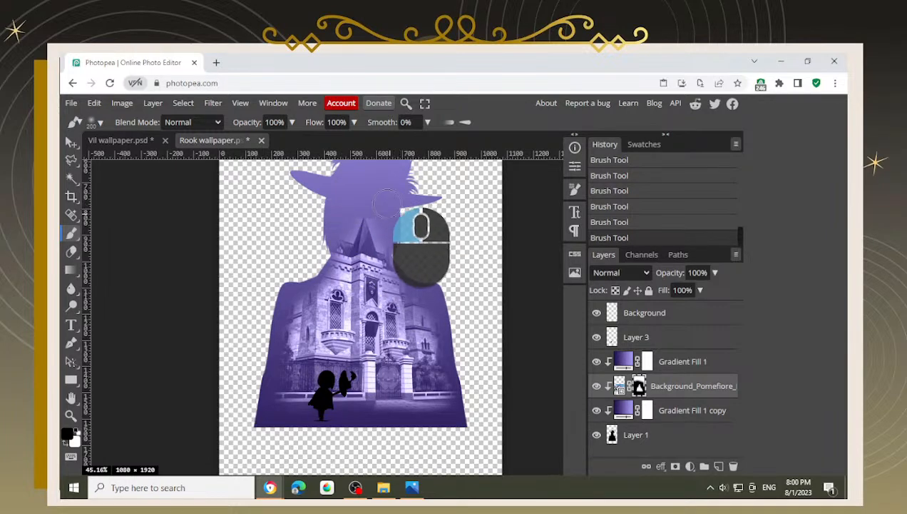
pyautogui.click(349, 198)
pyautogui.scroll(4, 350, 198)
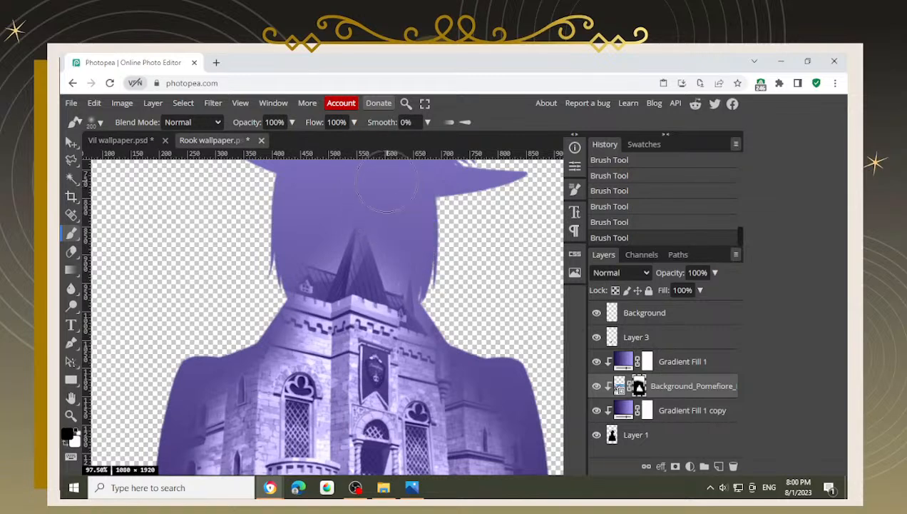
pyautogui.click(421, 240)
pyautogui.moveTo(422, 252); pyautogui.dragTo(434, 262)
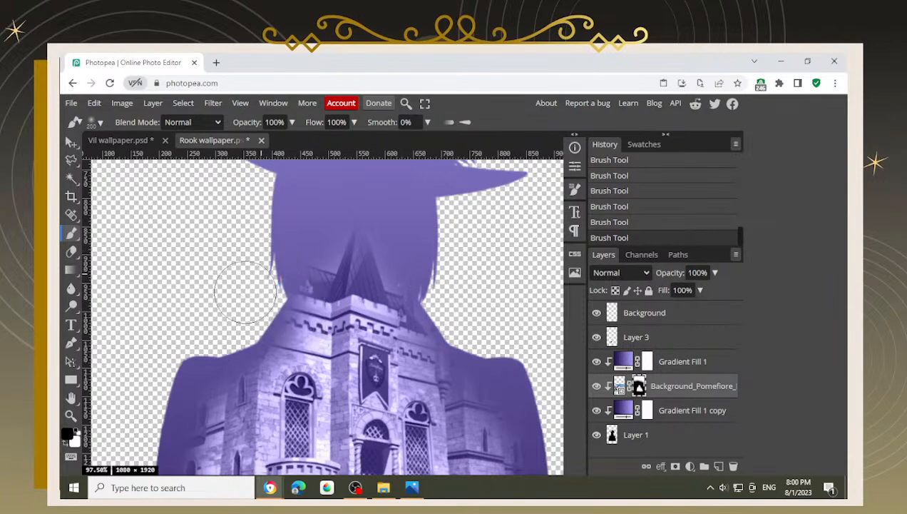
# Step: Examine the masked castle from the spire down to the gate for how well it blends into the silhouette
pyautogui.scroll(-4, 442, 342)
pyautogui.moveTo(466, 387); pyautogui.dragTo(352, 366)
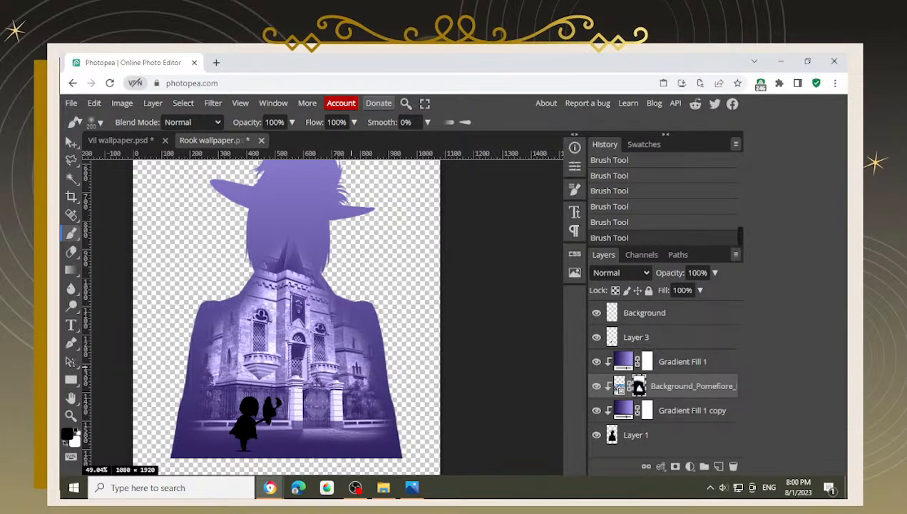
pyautogui.scroll(5, 285, 264)
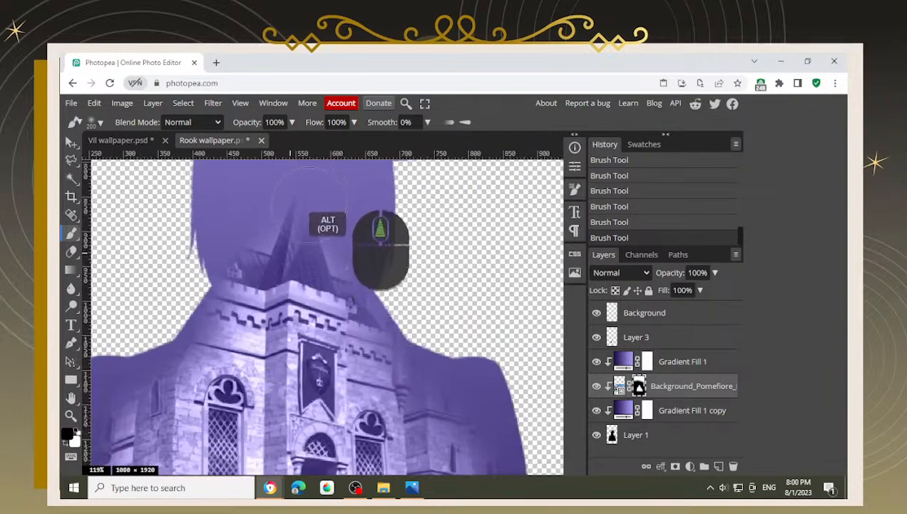
pyautogui.moveTo(319, 190); pyautogui.dragTo(301, 297)
pyautogui.scroll(3, 300, 298)
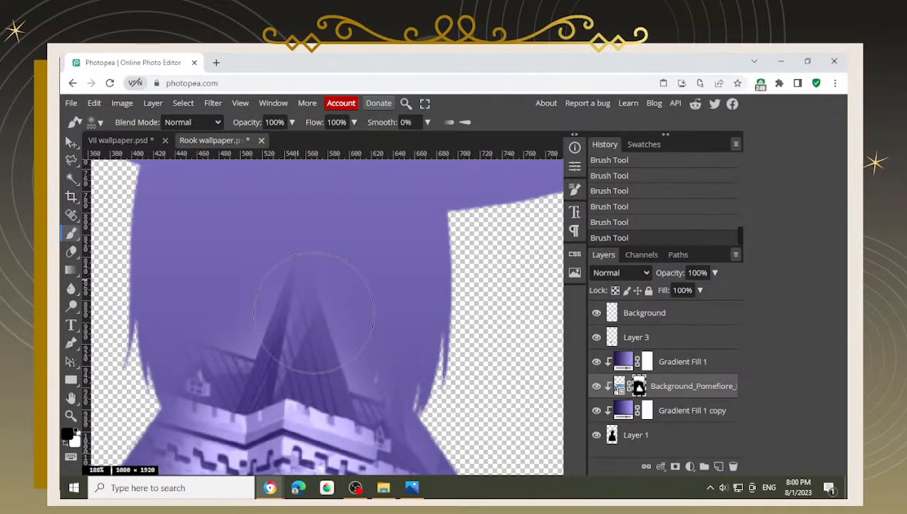
pyautogui.scroll(-5, 314, 311)
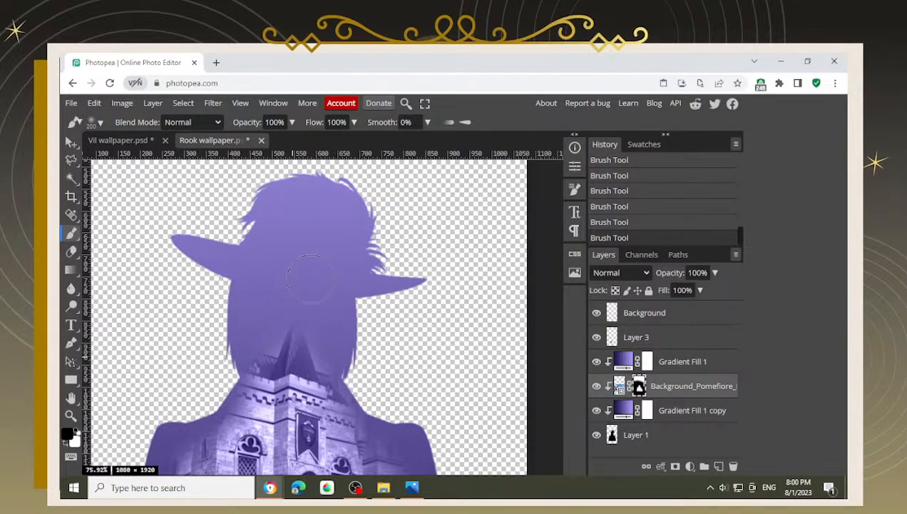
pyautogui.scroll(-3, 292, 318)
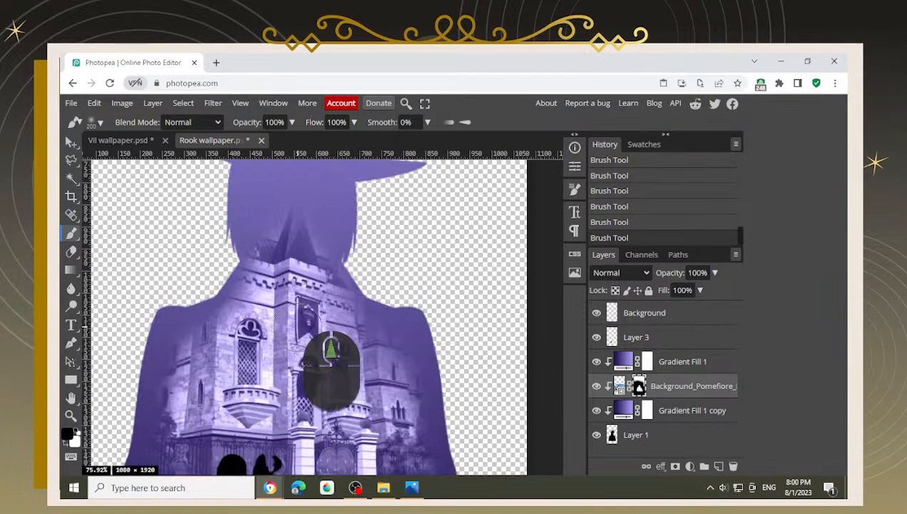
pyautogui.scroll(-2, 307, 330)
pyautogui.scroll(2, 314, 335)
pyautogui.scroll(-3, 325, 340)
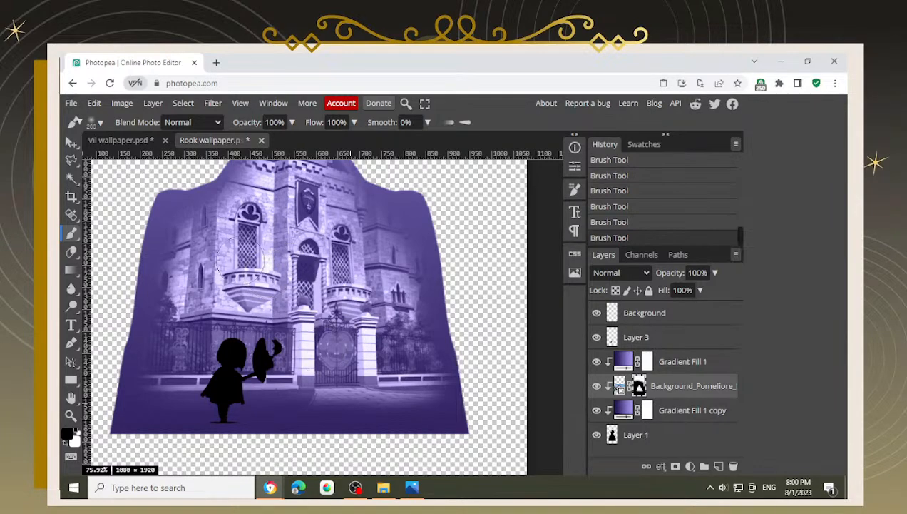
pyautogui.scroll(-5, 240, 260)
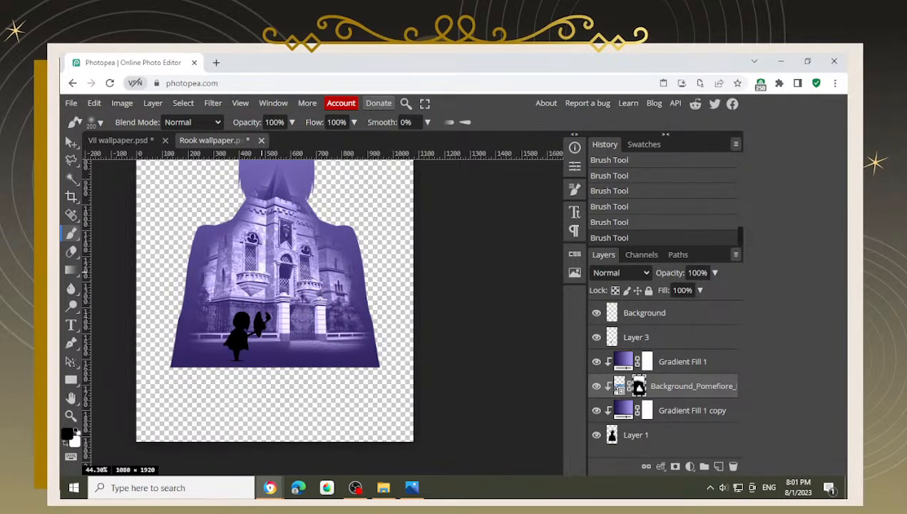
# Step: Move the small black figure on Layer 3 rightward toward the castle gate with the Move tool
pyautogui.click(71, 141)
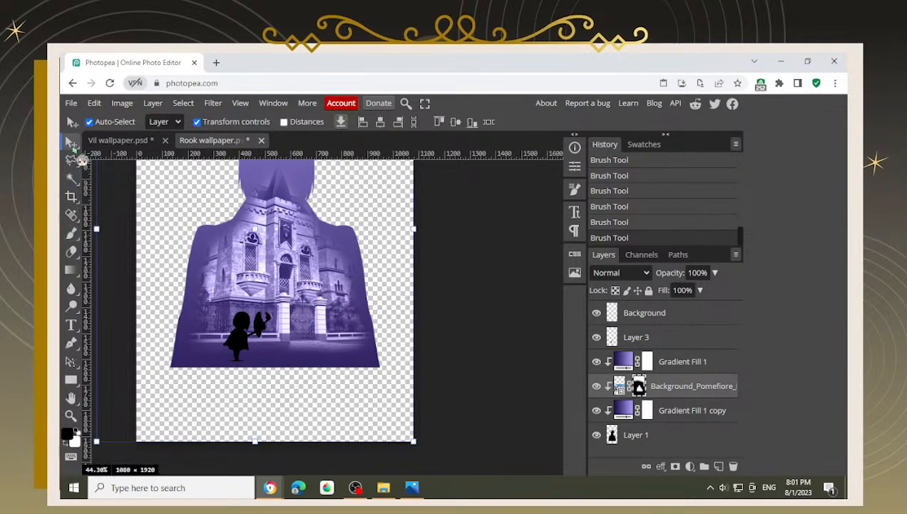
pyautogui.click(508, 307)
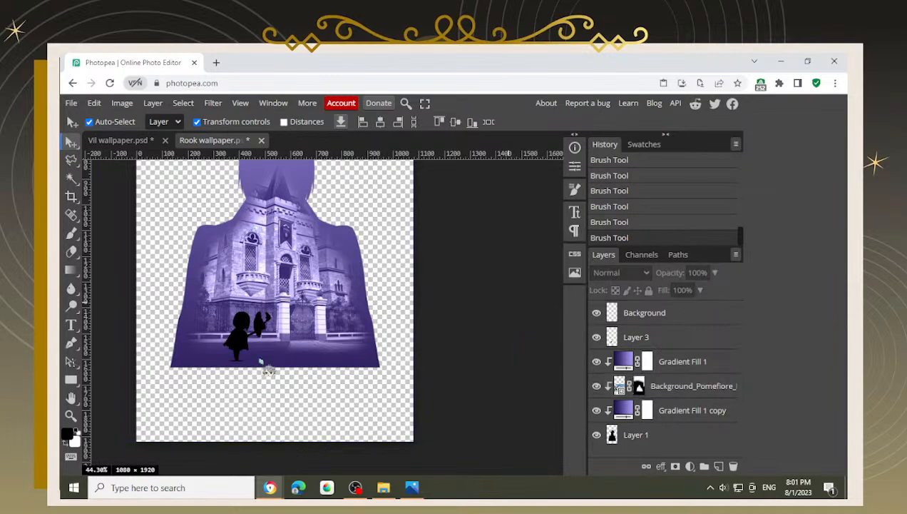
pyautogui.scroll(5, 262, 352)
pyautogui.moveTo(240, 316); pyautogui.dragTo(283, 333)
# Step: Scale the small black figure to 95.72% and place it before the gate at X 570 px, Y 1489 px
pyautogui.scroll(4, 298, 311)
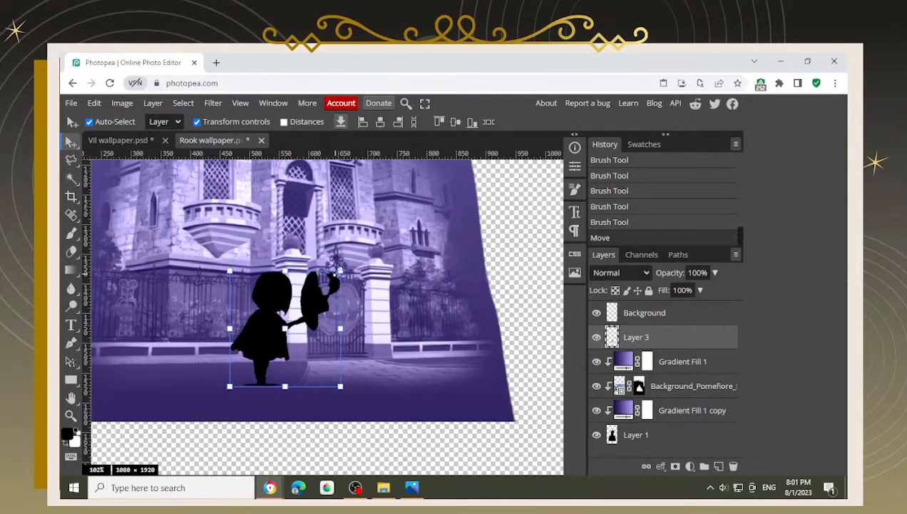
pyautogui.moveTo(341, 268); pyautogui.dragTo(336, 272)
pyautogui.moveTo(266, 339); pyautogui.dragTo(278, 346)
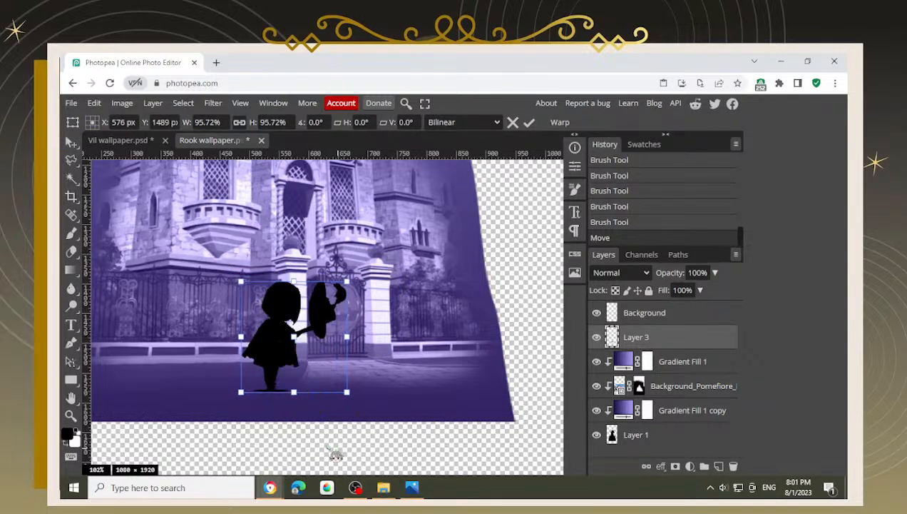
pyautogui.scroll(-8, 307, 431)
pyautogui.moveTo(296, 382); pyautogui.dragTo(294, 383)
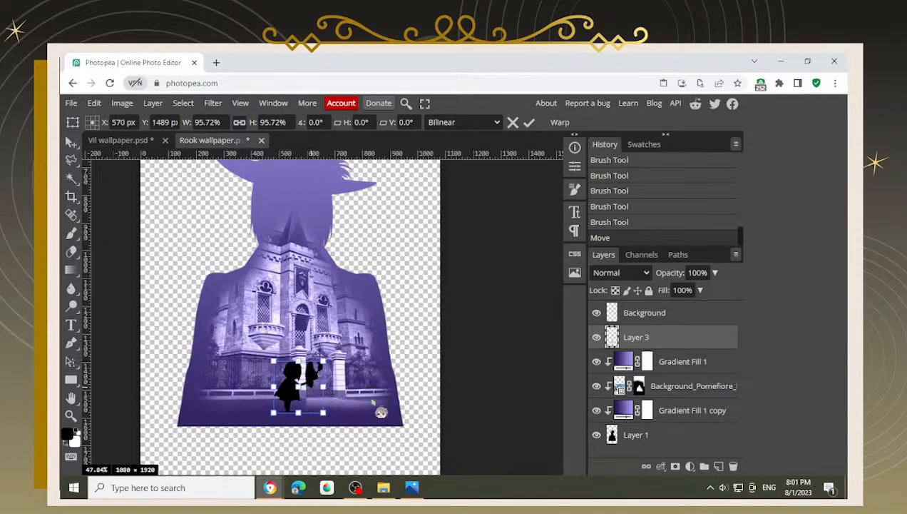
pyautogui.scroll(-4, 371, 350)
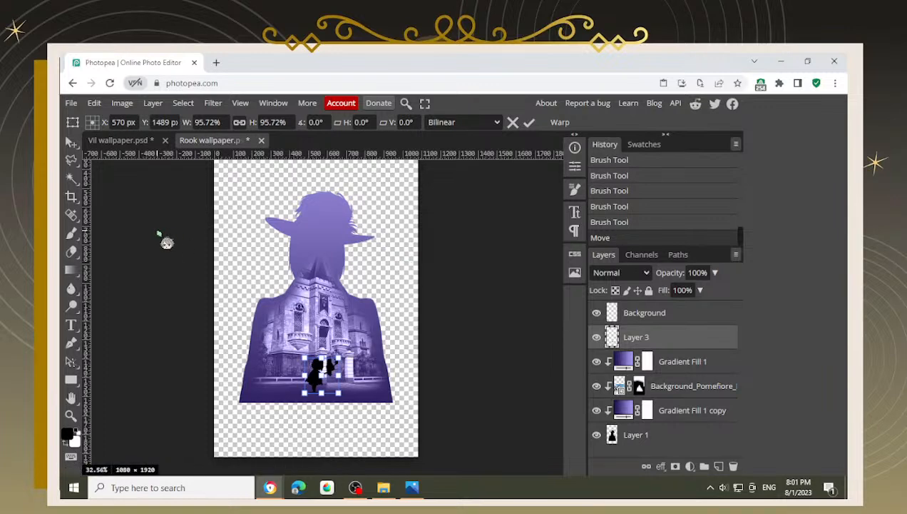
pyautogui.press('Return')
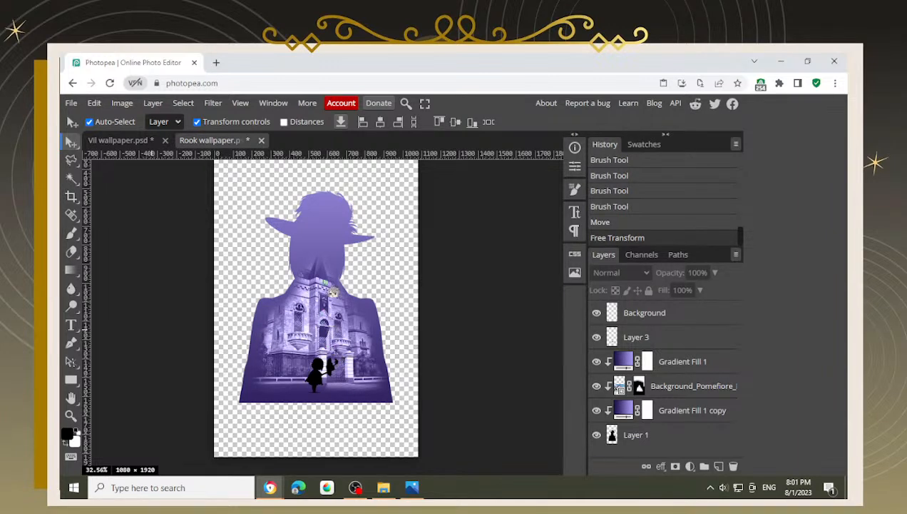
# Step: Inspect the castle scene and figure up close, and compare them with the finished Vil wallpaper.psd design
pyautogui.scroll(2, 333, 299)
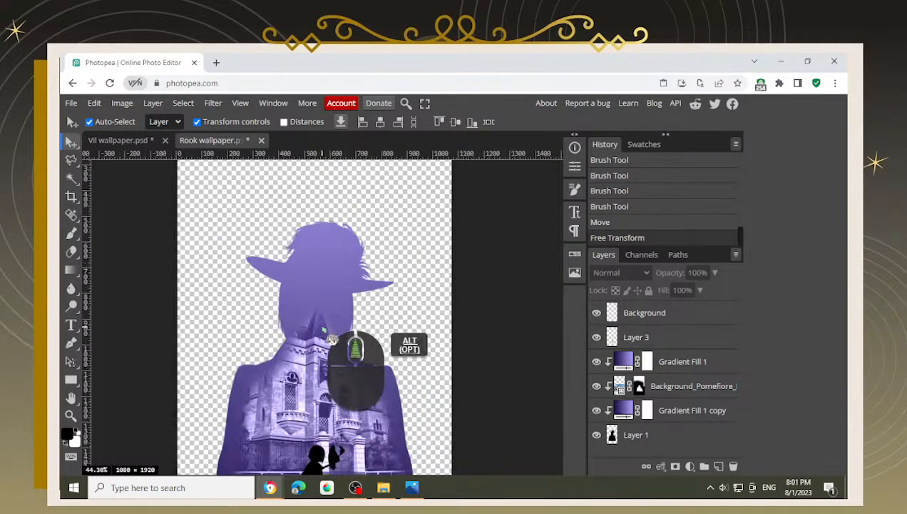
pyautogui.keyDown('alt'); pyautogui.scroll(2, 333, 339); pyautogui.keyUp('alt')
pyautogui.keyDown('alt'); pyautogui.scroll(1, 328, 340); pyautogui.keyUp('alt')
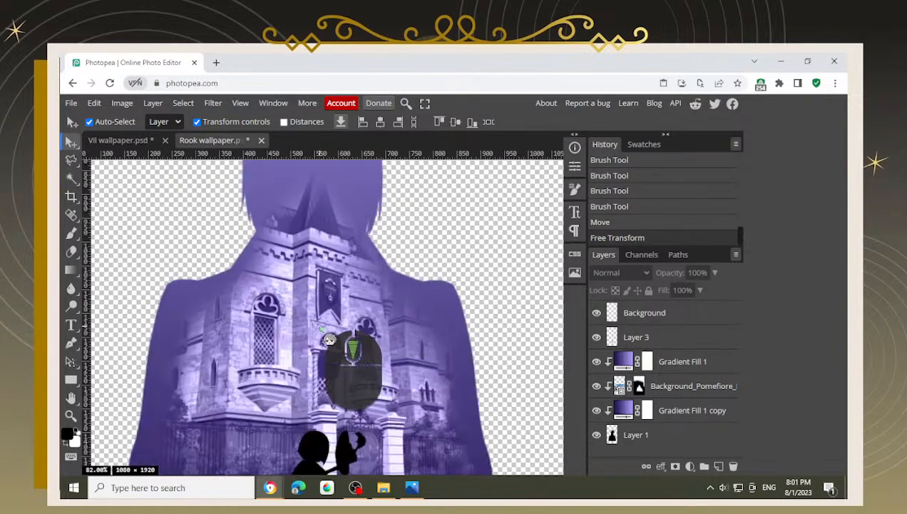
pyautogui.scroll(-3, 329, 340)
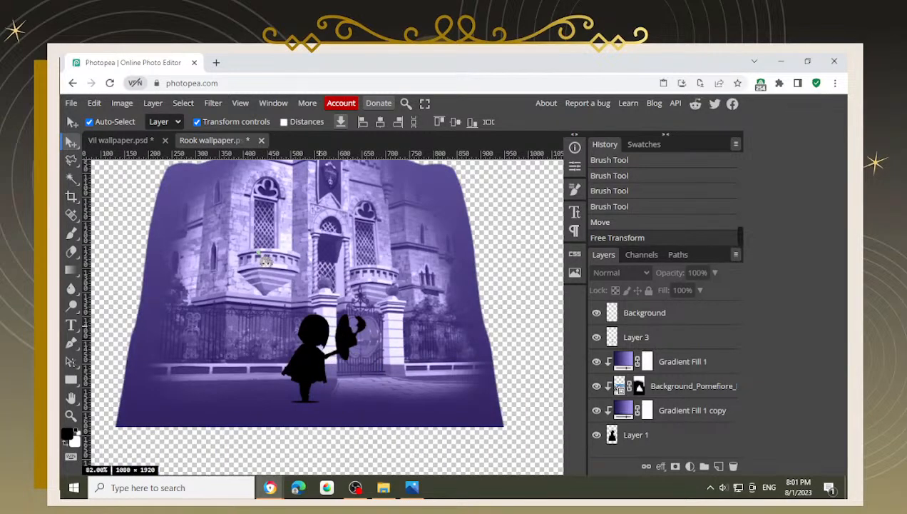
pyautogui.keyDown('alt'); pyautogui.scroll(-2, 220, 314); pyautogui.keyUp('alt')
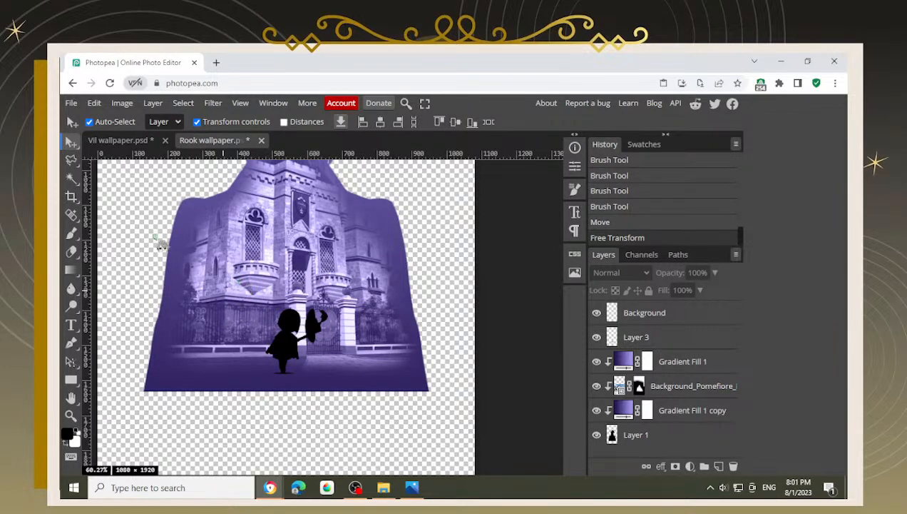
pyautogui.click(116, 140)
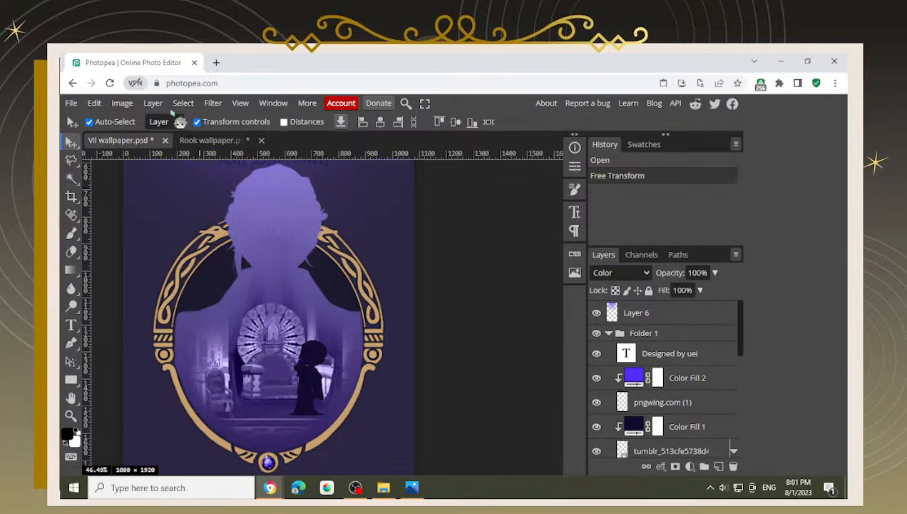
pyautogui.click(210, 141)
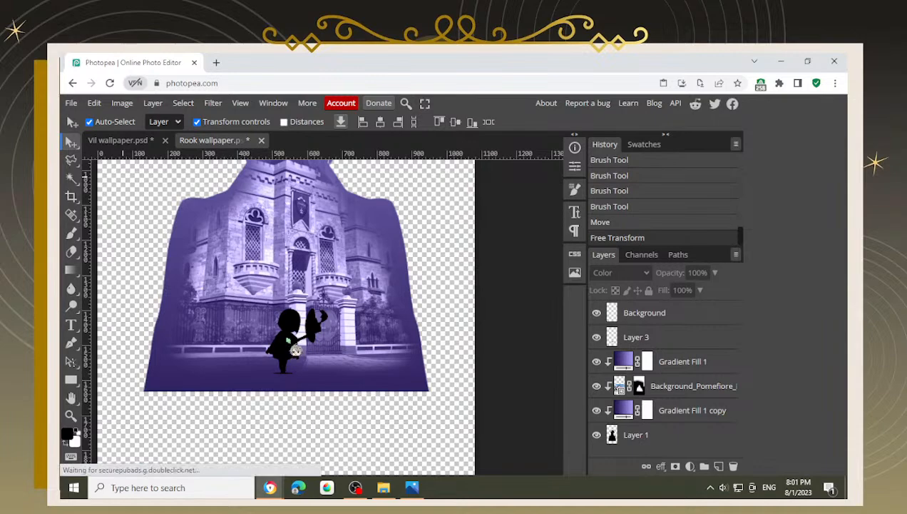
# Step: Select the small figure's layer, Layer 3, and save the Rook wallpaper document
pyautogui.click(293, 350)
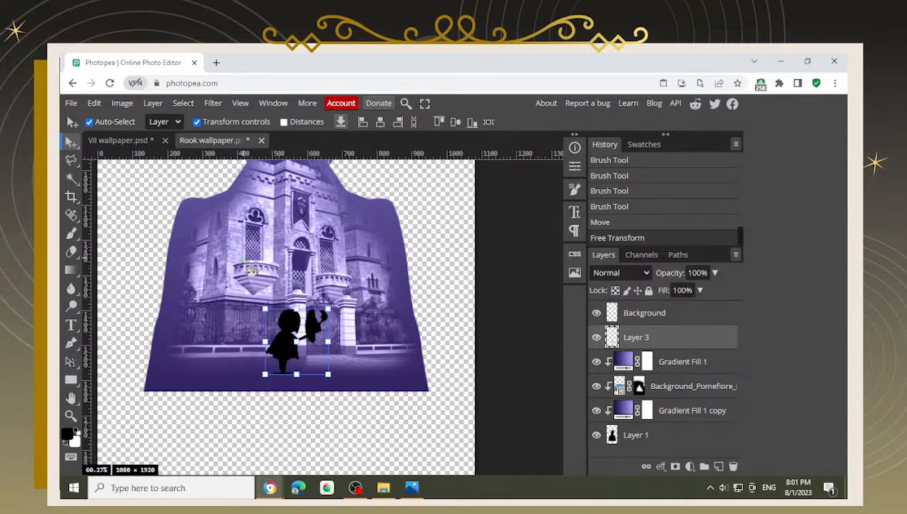
pyautogui.scroll(-3, 244, 261)
pyautogui.moveTo(158, 211); pyautogui.dragTo(159, 263)
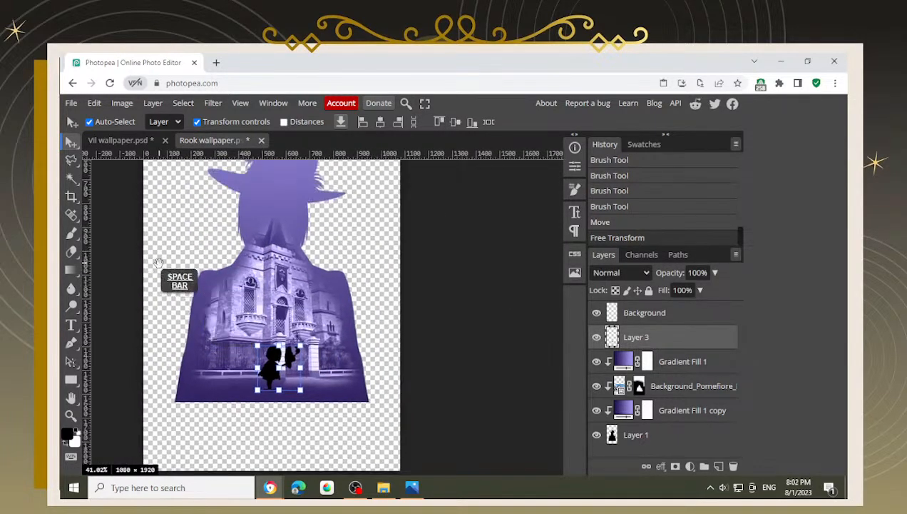
pyautogui.hotkey('ctrl', 's')
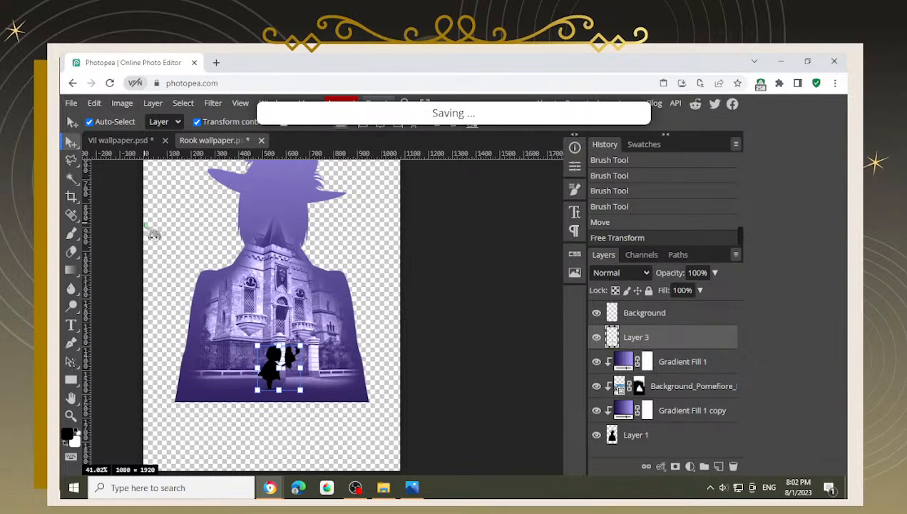
# Step: Switch to Vil wallpaper.psd and select the dark Color Fill 1 layer clipped to the small figure
pyautogui.click(127, 140)
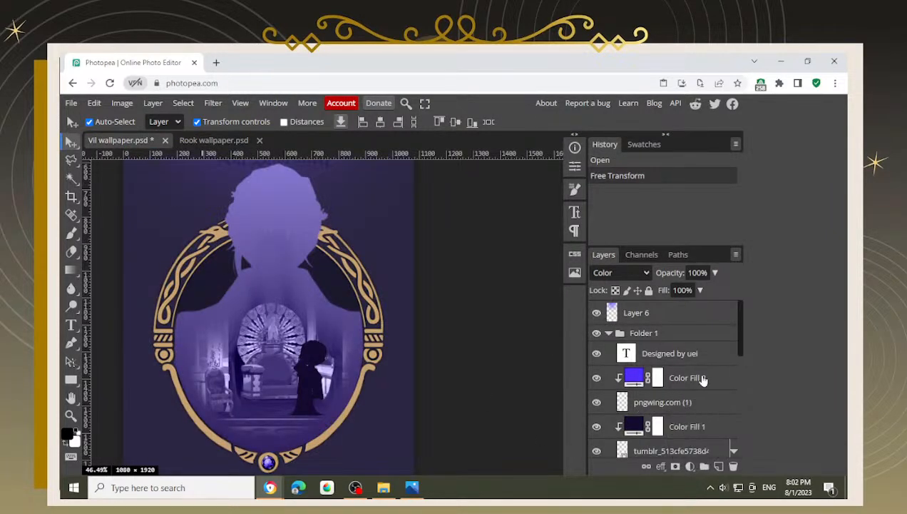
pyautogui.scroll(-2, 664, 388)
pyautogui.click(703, 376)
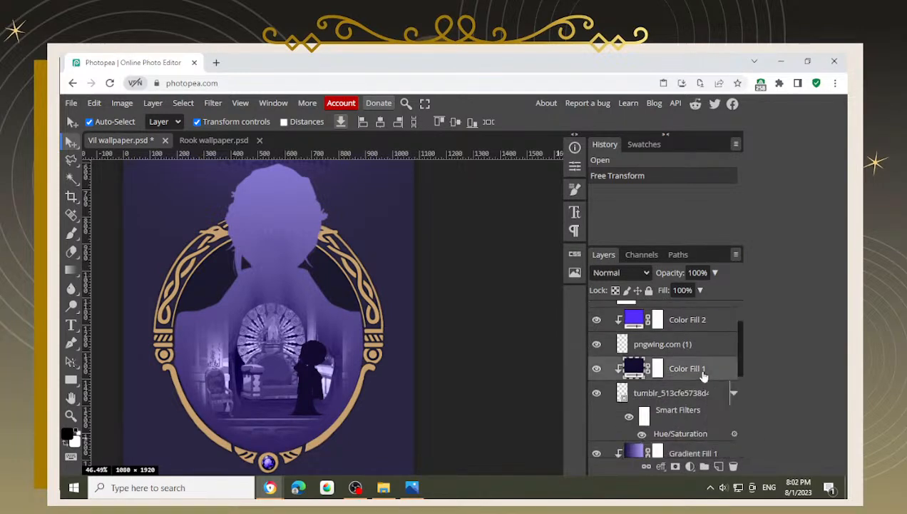
# Step: Look through the layer stack and briefly hide and reshow the small figure's layer below Color Fill 1
pyautogui.scroll(-4, 612, 426)
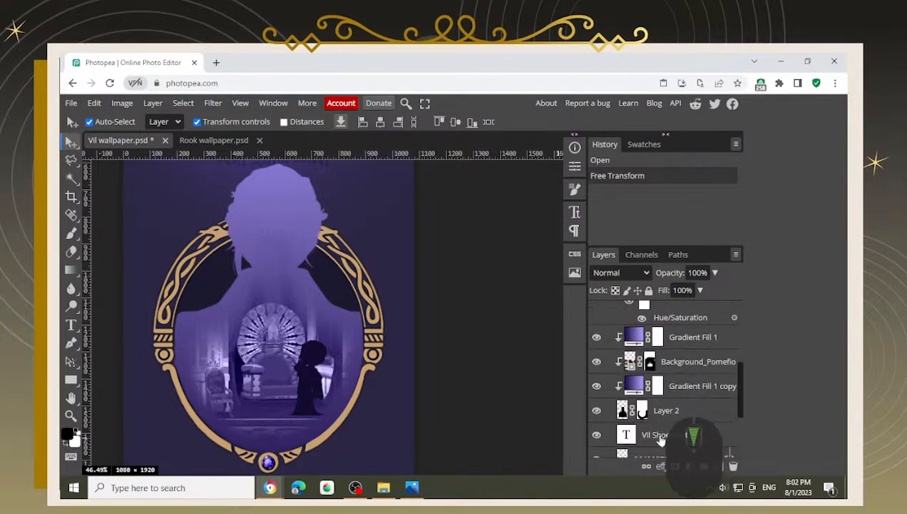
pyautogui.scroll(4, 620, 428)
pyautogui.click(597, 393)
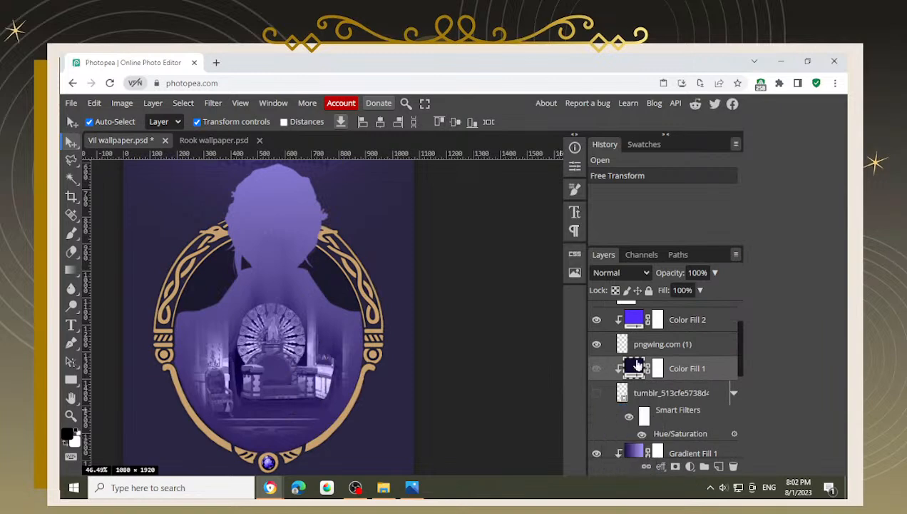
pyautogui.click(597, 393)
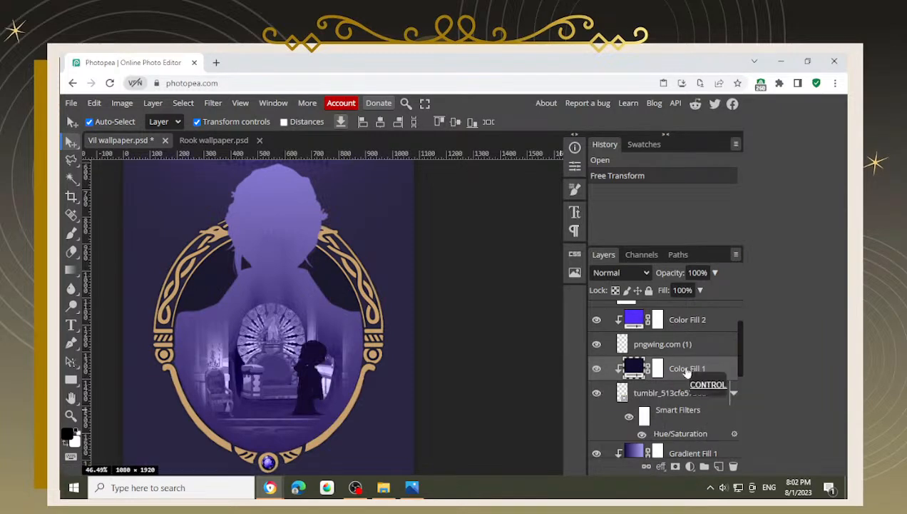
# Step: Copy the dark Color Fill 1 layer from Vil wallpaper.psd into the Rook wallpaper, clipped to the small figure's Layer 3
pyautogui.hotkey('ctrl', 'c')
pyautogui.click(213, 140)
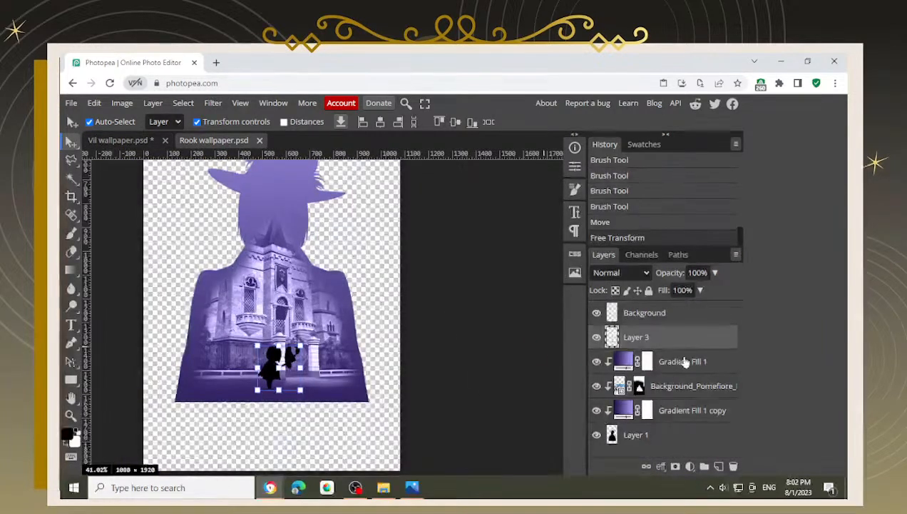
pyautogui.hotkey('ctrl', 'v')
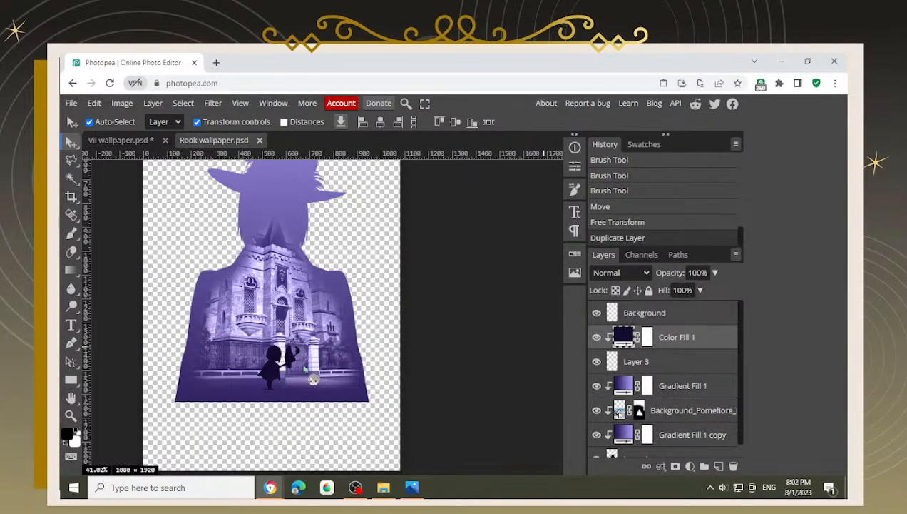
# Step: Add a raster mask to the small figure's layer, Layer 3
pyautogui.scroll(8, 292, 376)
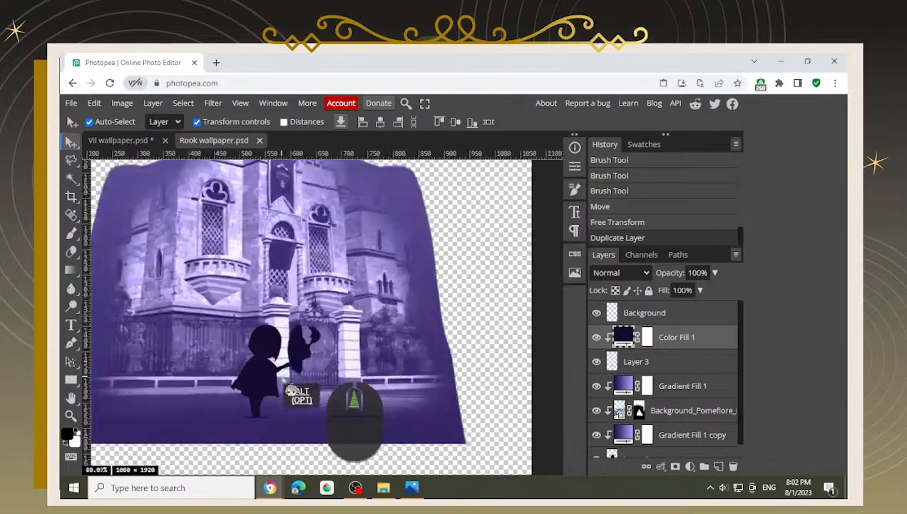
pyautogui.click(686, 364)
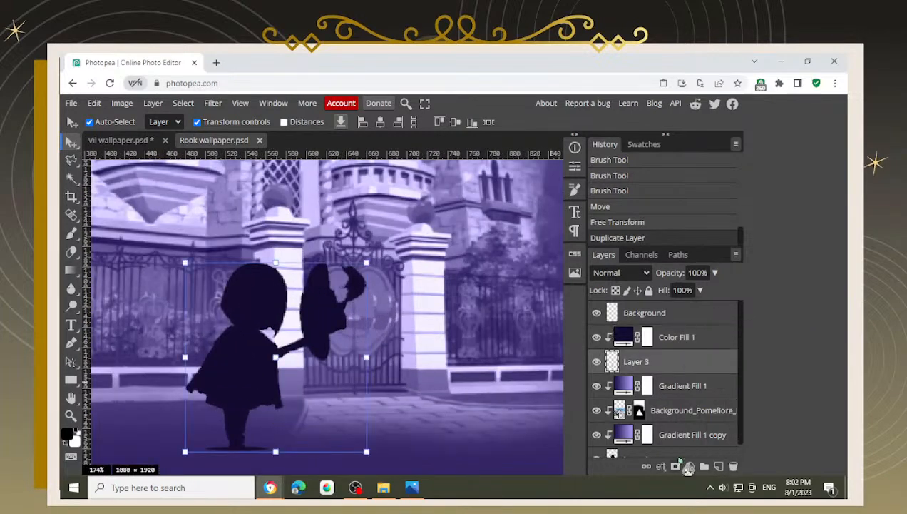
pyautogui.click(675, 467)
# Step: Mask out the flat oval shadow around the small figure's feet with a black brush reduced to size 15
pyautogui.scroll(5, 242, 438)
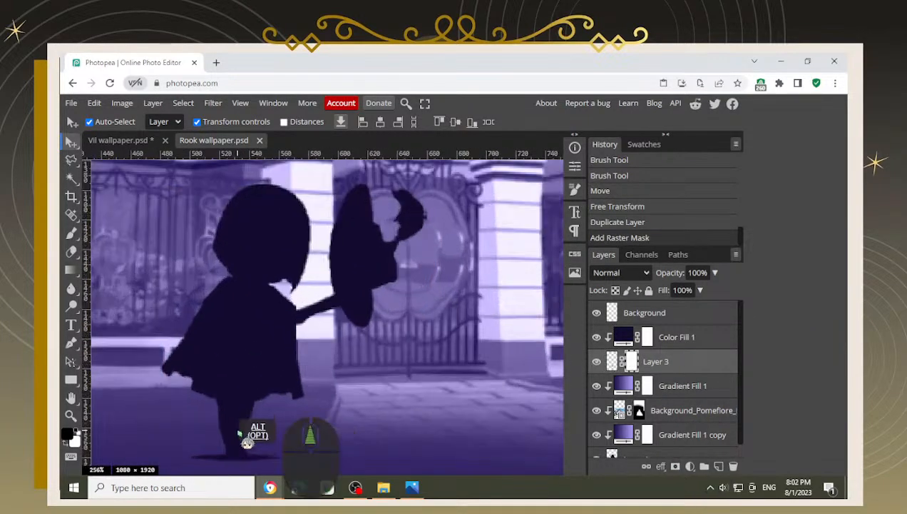
pyautogui.moveTo(284, 432); pyautogui.dragTo(277, 356)
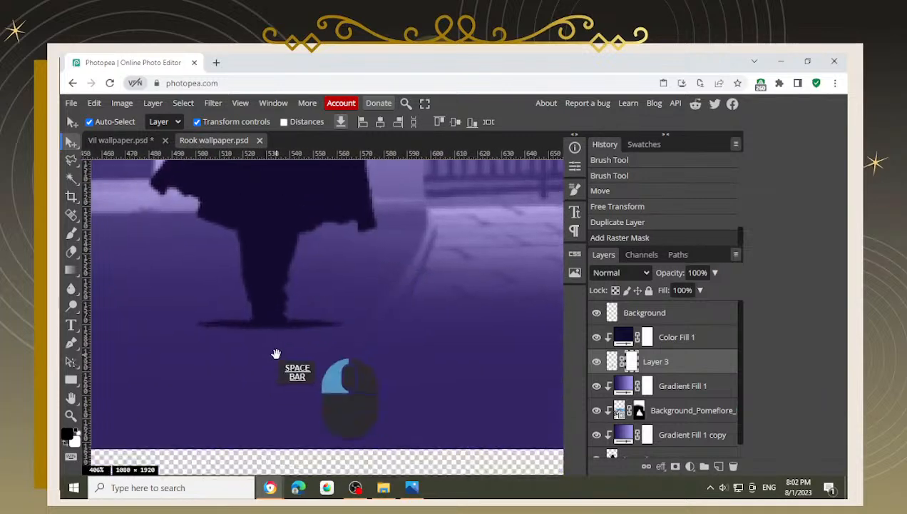
pyautogui.press('b')
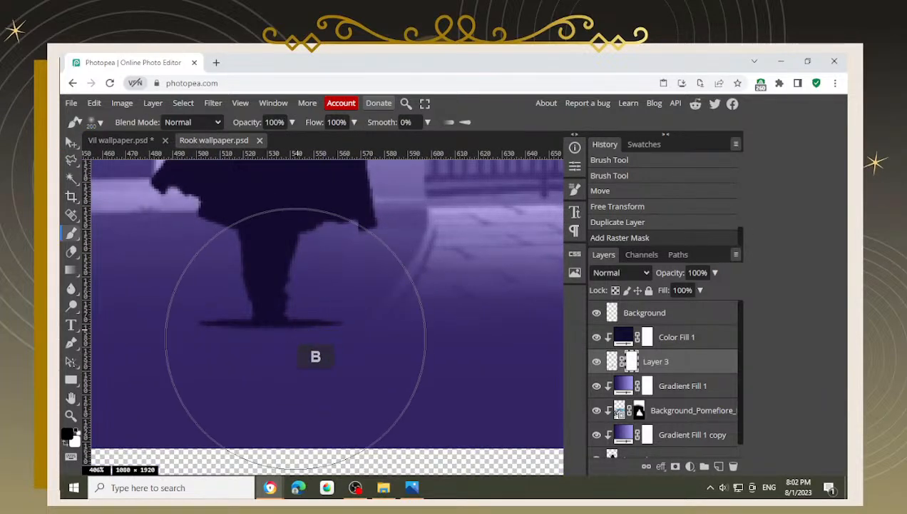
pyautogui.press('[')
pyautogui.press('[')
pyautogui.press('[')
pyautogui.press('[')
pyautogui.press('[')
pyautogui.press('[')
pyautogui.press('[')
pyautogui.press('[')
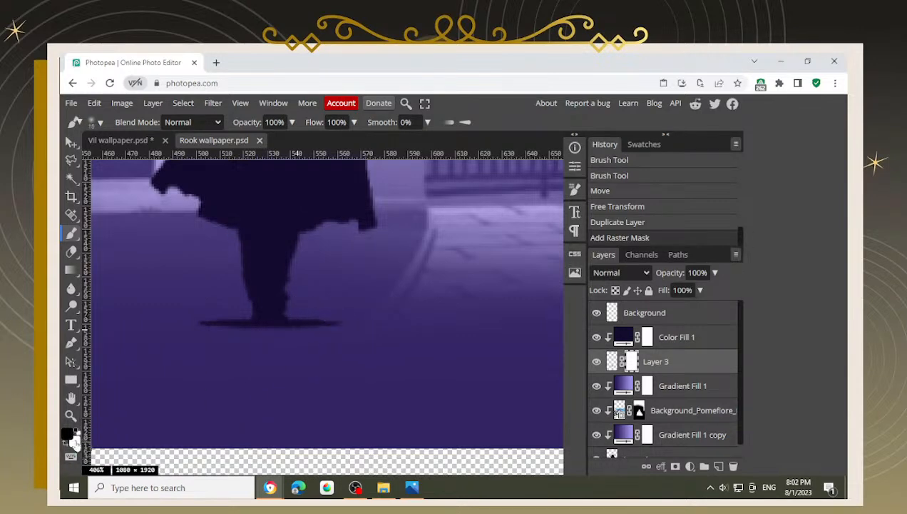
pyautogui.moveTo(280, 344)
pyautogui.mouseDown()
pyautogui.moveTo(343, 314)
pyautogui.moveTo(346, 321)
pyautogui.moveTo(315, 349)
pyautogui.moveTo(321, 314)
pyautogui.moveTo(291, 351)
pyautogui.moveTo(300, 346)
pyautogui.moveTo(251, 354)
pyautogui.moveTo(229, 348)
pyautogui.moveTo(221, 332)
pyautogui.moveTo(235, 323)
pyautogui.moveTo(229, 314)
pyautogui.moveTo(202, 325)
pyautogui.moveTo(235, 344)
pyautogui.moveTo(227, 325)
pyautogui.moveTo(310, 348)
pyautogui.mouseUp()
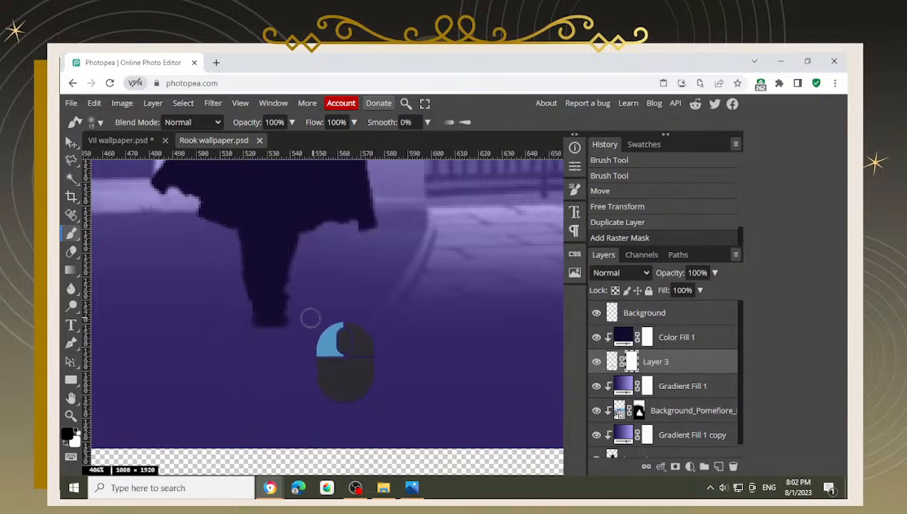
pyautogui.moveTo(308, 320); pyautogui.dragTo(263, 339)
# Step: Restore the lower edge of the feet on Layer 3's mask with a smaller white brush, and clean the overspill beside them with black
pyautogui.scroll(4, 259, 330)
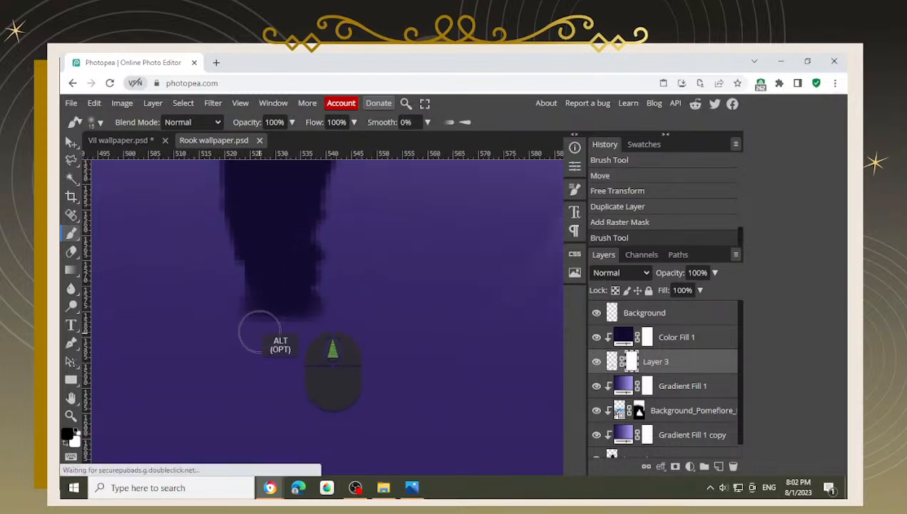
pyautogui.press('x')
pyautogui.click(253, 305)
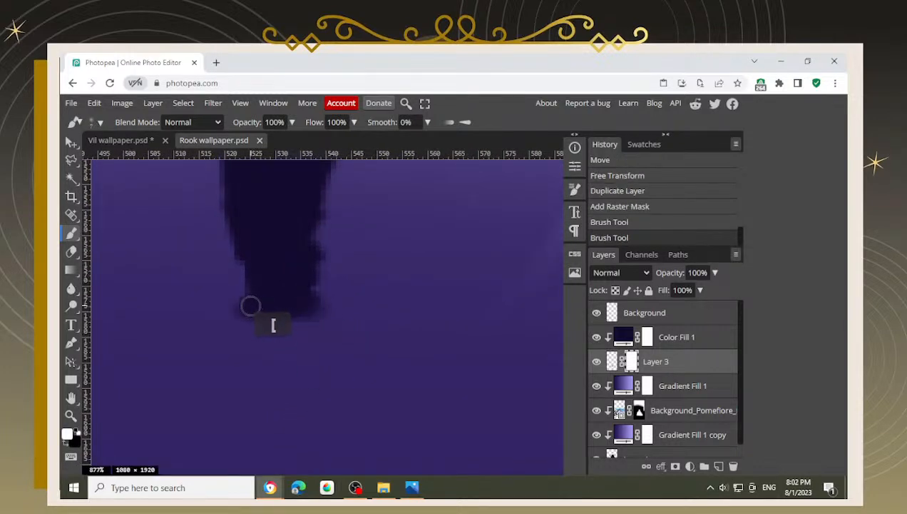
pyautogui.click(252, 307)
pyautogui.click(263, 306)
pyautogui.click(278, 297)
pyautogui.click(294, 299)
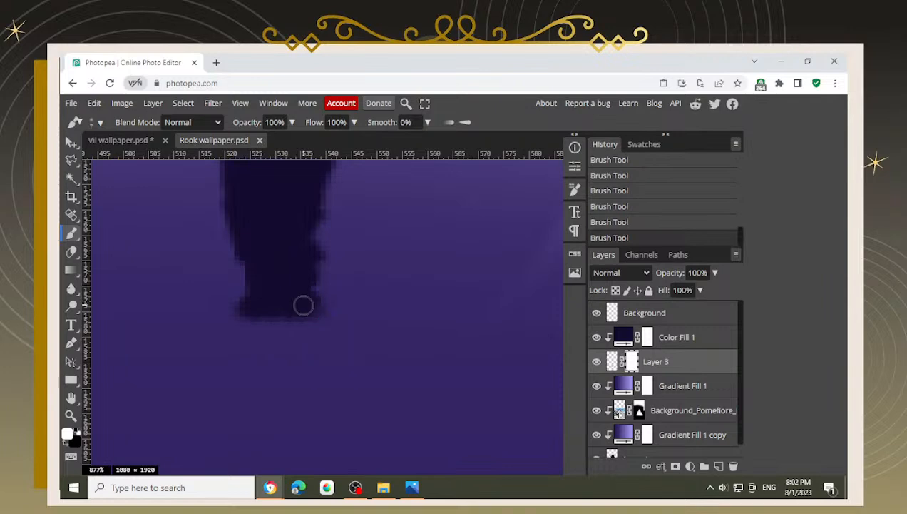
pyautogui.click(306, 306)
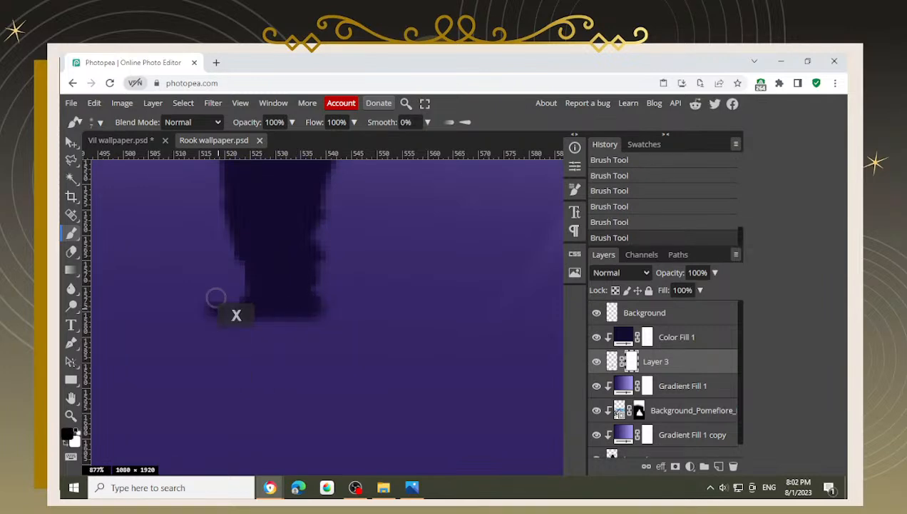
pyautogui.click(215, 299)
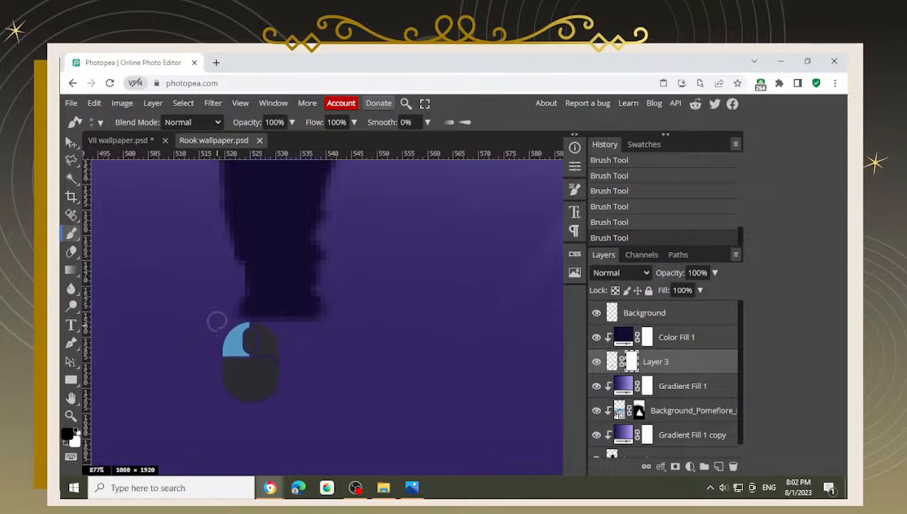
# Step: Switch to the Move tool, deselect the layer, and review the whole silhouette with its castle scene and small figure
pyautogui.scroll(-3, 373, 332)
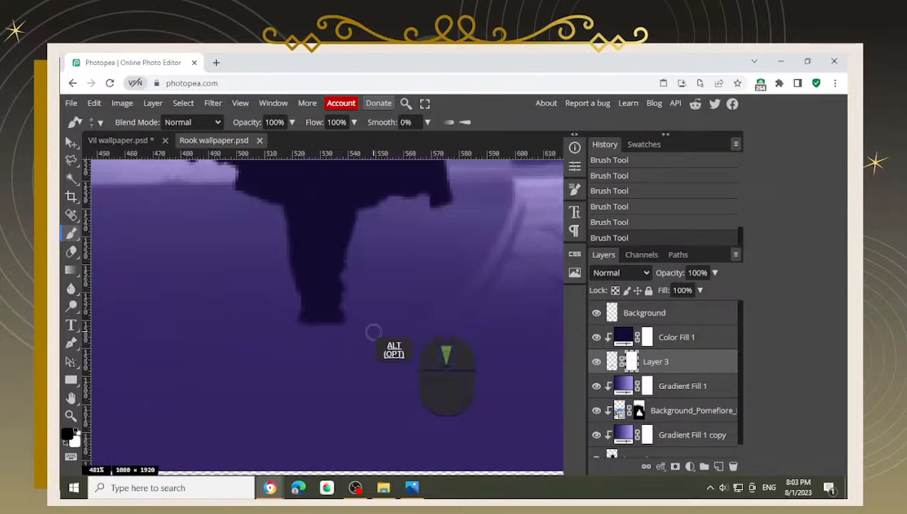
pyautogui.scroll(-10, 373, 332)
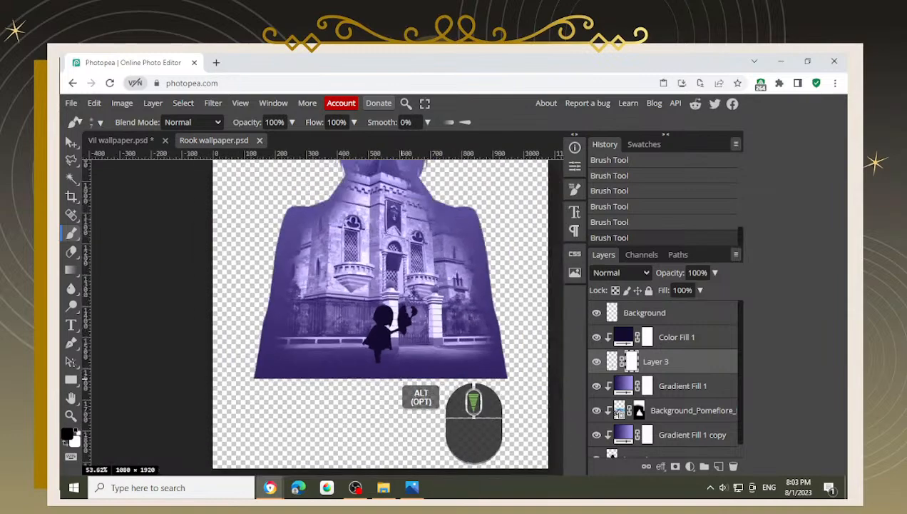
pyautogui.moveTo(482, 370); pyautogui.dragTo(389, 388)
pyautogui.click(71, 141)
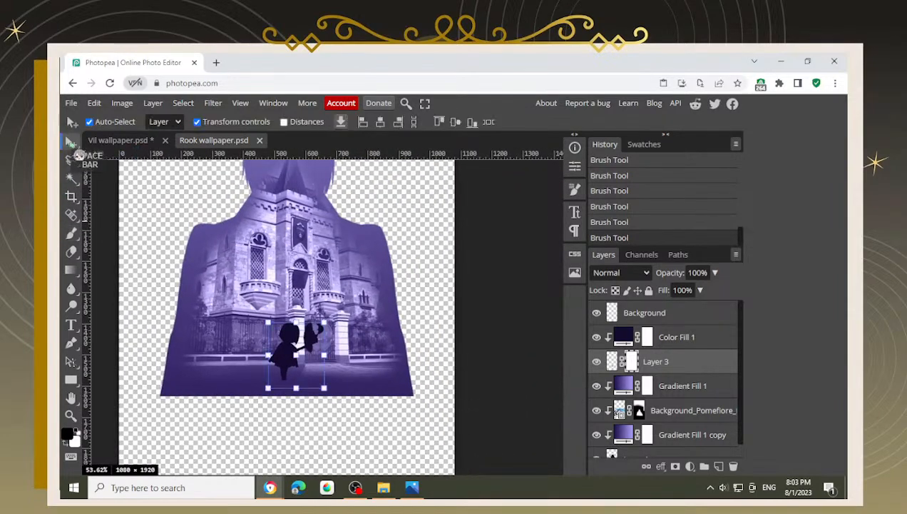
pyautogui.click(463, 259)
pyautogui.scroll(-4, 419, 300)
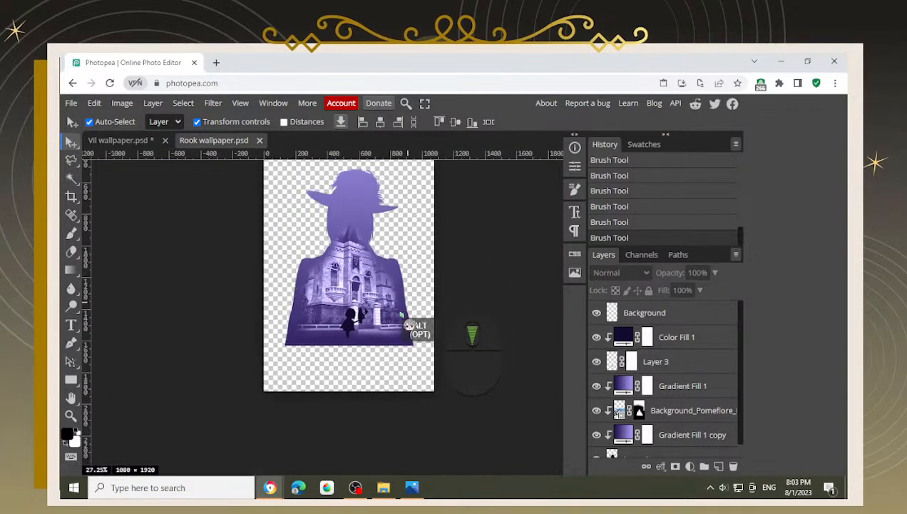
pyautogui.scroll(2, 405, 319)
pyautogui.scroll(-4, 343, 251)
pyautogui.moveTo(425, 239); pyautogui.dragTo(416, 314)
pyautogui.scroll(3, 365, 360)
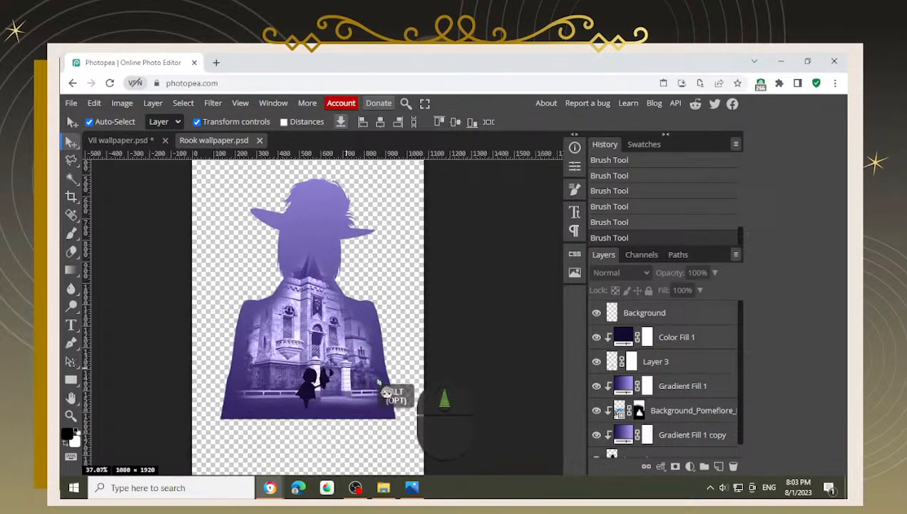
# Step: Copy the dark background layer, Layer 1 copy, from Vil wallpaper.psd into the Rook wallpaper and place it below the silhouette's Layer 1
pyautogui.click(116, 143)
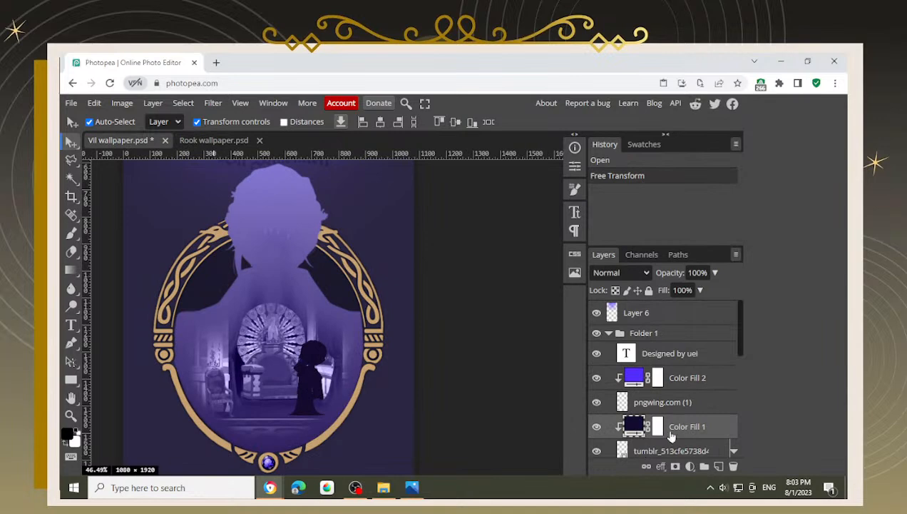
pyautogui.scroll(-5, 670, 435)
pyautogui.click(671, 397)
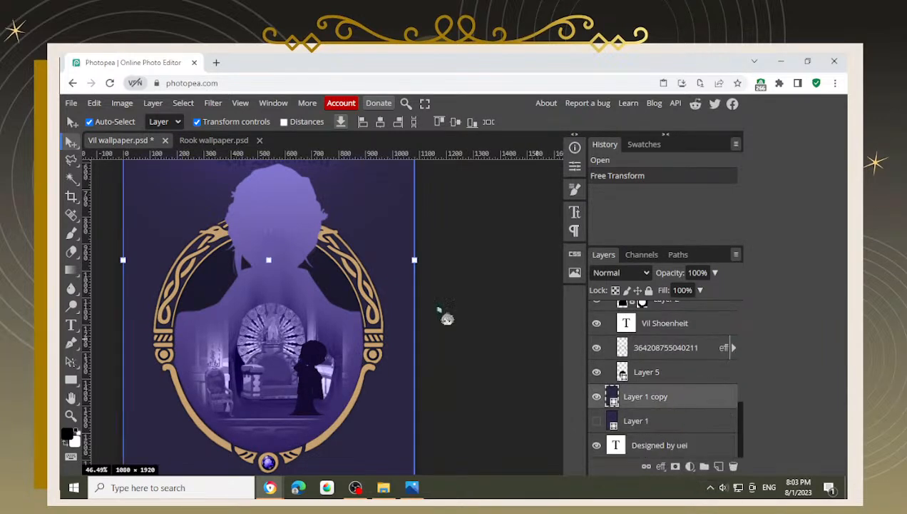
pyautogui.hotkey('ctrl', 'c')
pyautogui.click(213, 140)
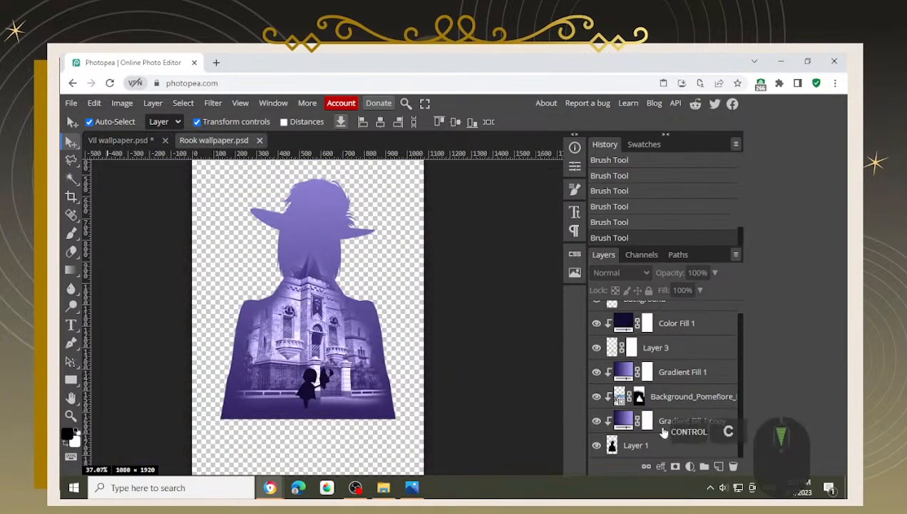
pyautogui.click(646, 446)
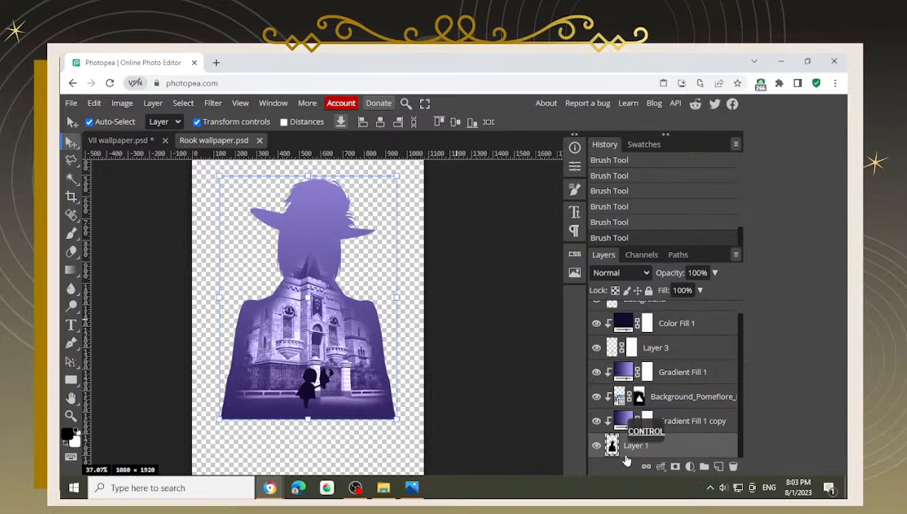
pyautogui.hotkey('ctrl', 'v')
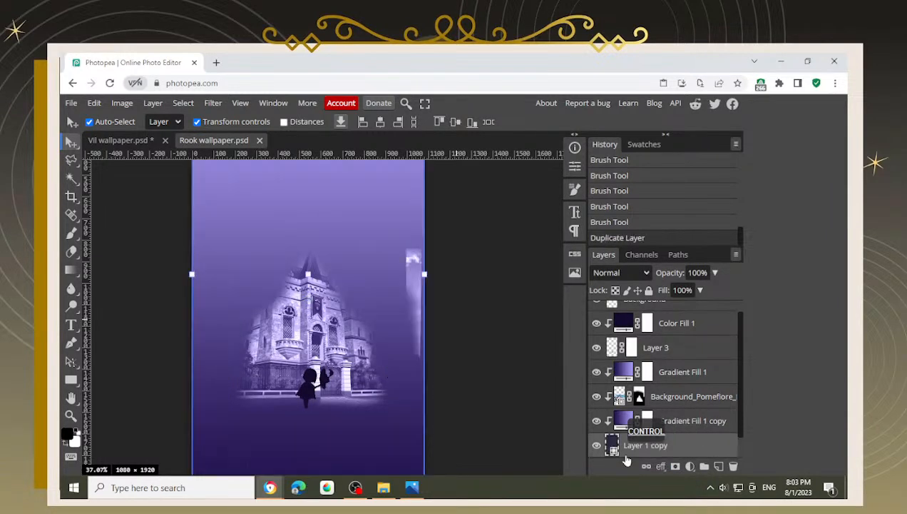
pyautogui.hotkey('ctrl', '[')
# Step: Examine the Rook silhouette against its dark background and compare it with the Vil wallpaper.psd design
pyautogui.scroll(-4, 360, 325)
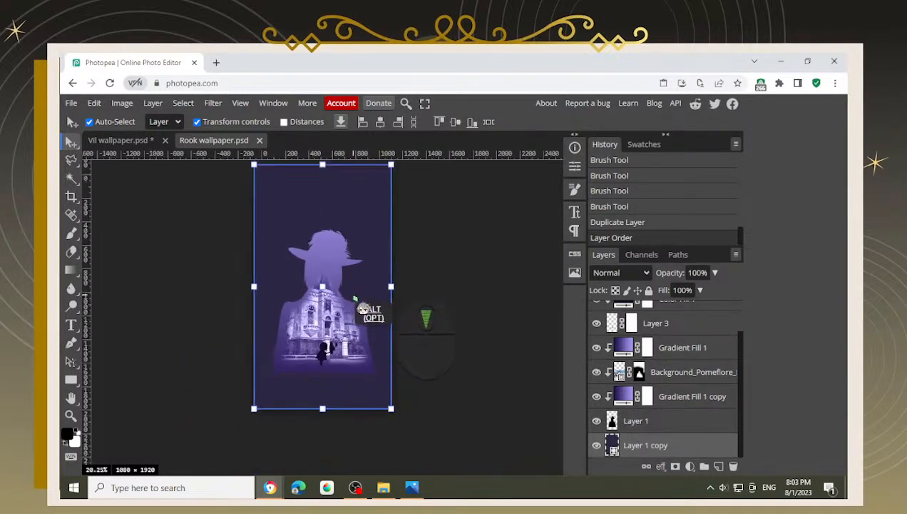
pyautogui.scroll(3, 360, 325)
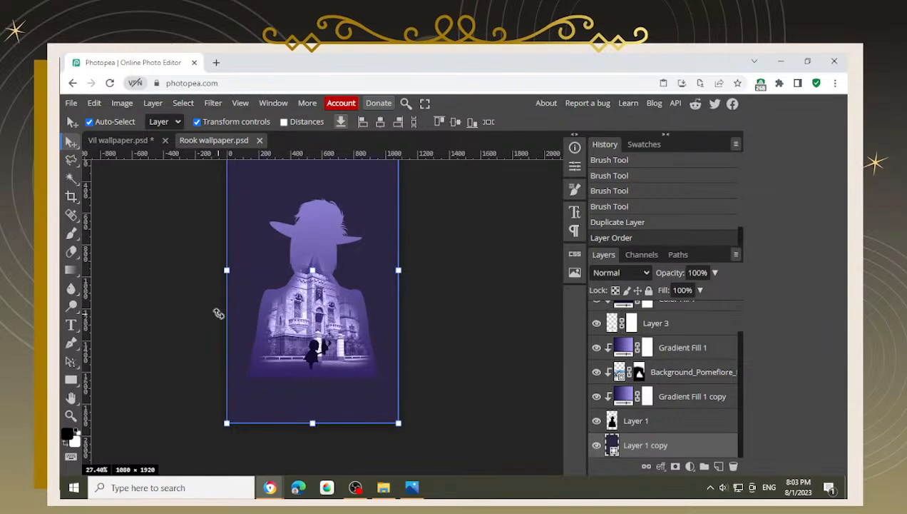
pyautogui.scroll(4, 336, 364)
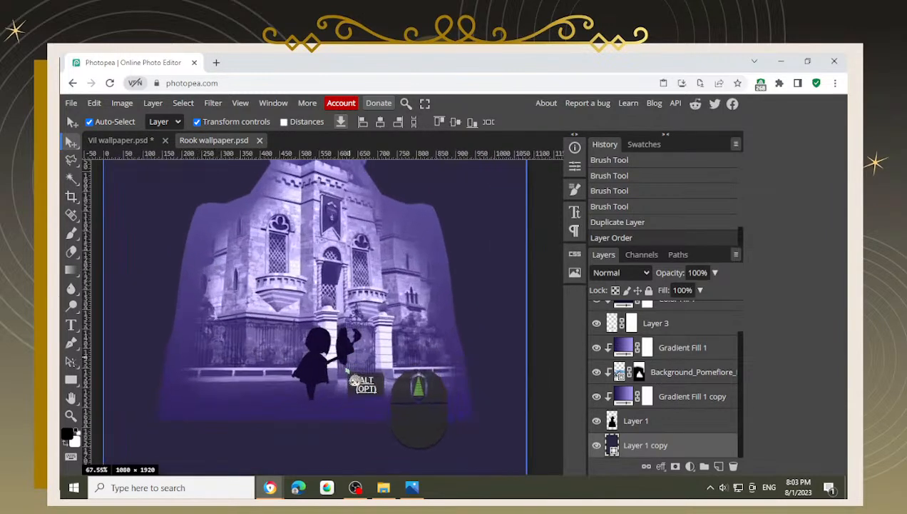
pyautogui.click(134, 143)
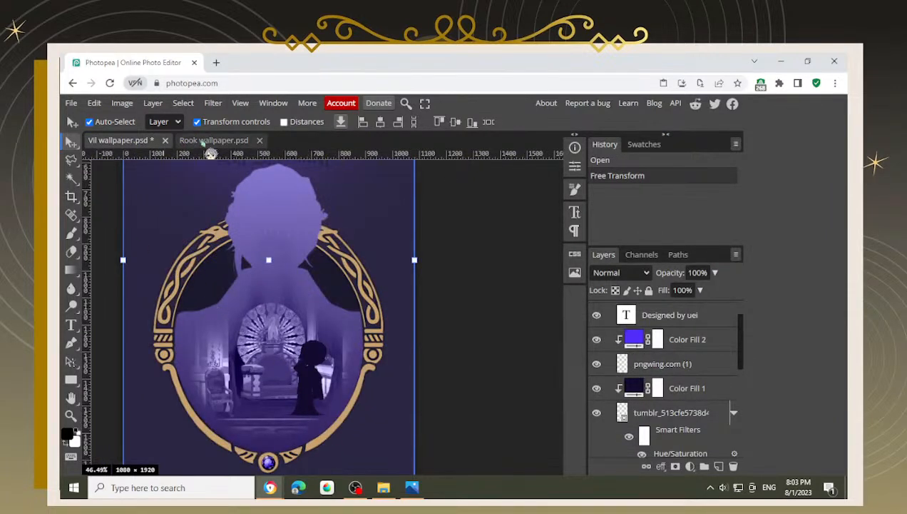
pyautogui.click(203, 142)
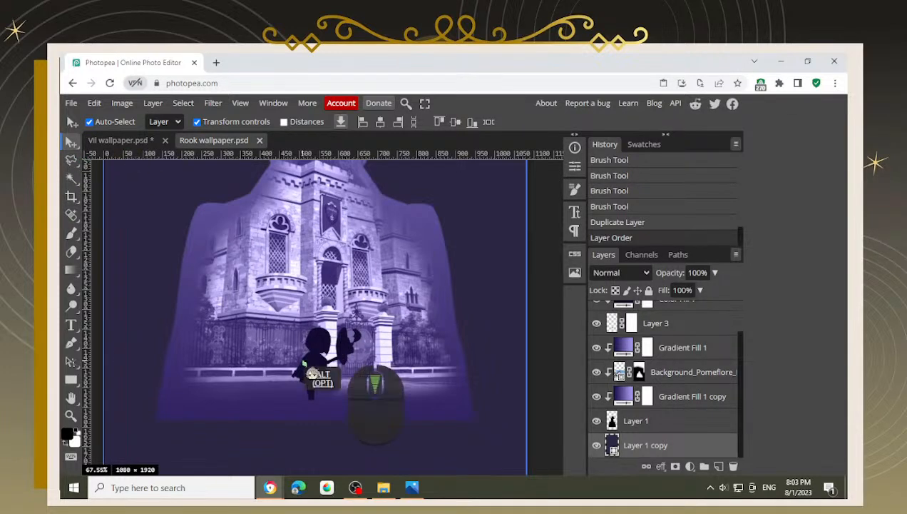
pyautogui.scroll(-5, 317, 374)
# Step: In Vil wallpaper.psd, copy the gold oval frame layer together with Layer 5, the dark oval backing beneath it
pyautogui.click(117, 140)
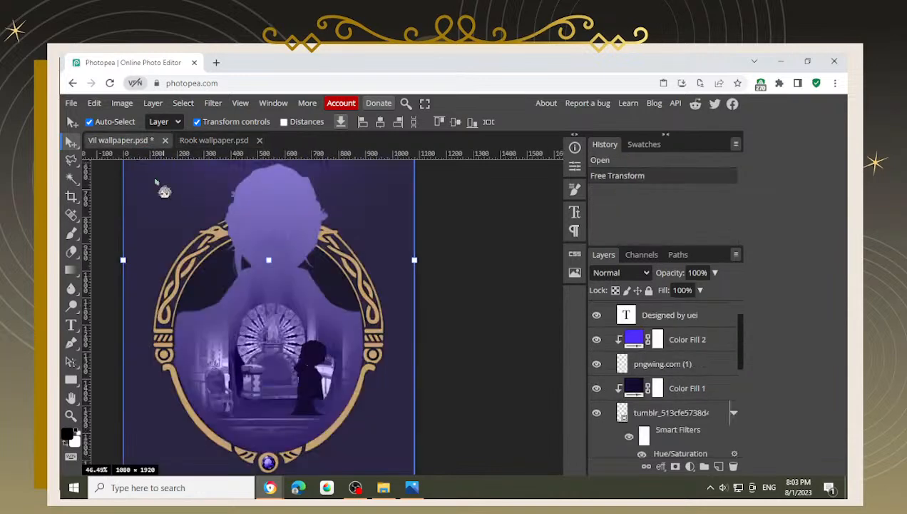
pyautogui.scroll(-2, 238, 250)
pyautogui.scroll(-3, 668, 417)
pyautogui.scroll(-3, 671, 417)
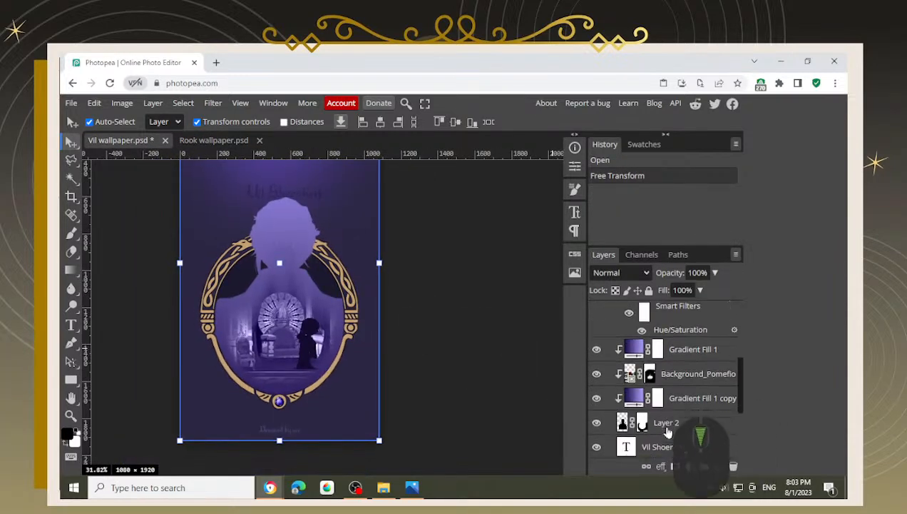
pyautogui.click(690, 386)
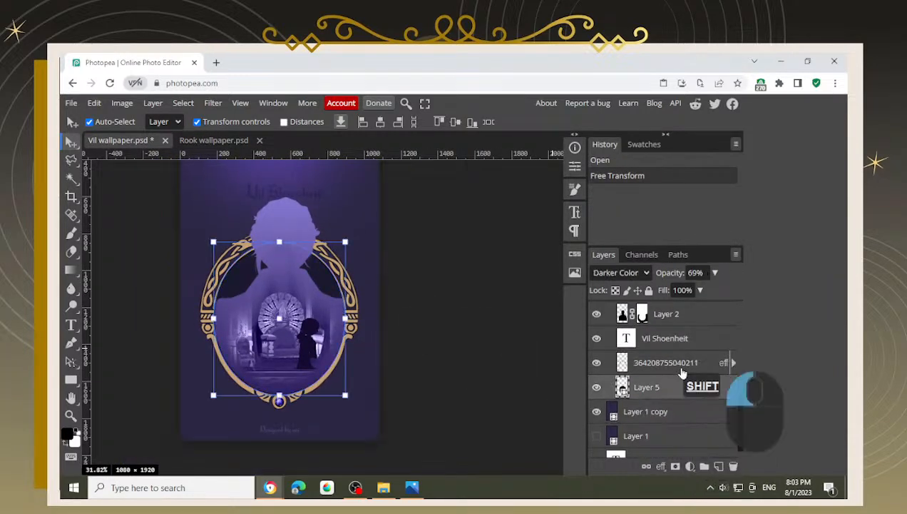
pyautogui.keyDown('shift'); pyautogui.click(682, 369); pyautogui.keyUp('shift')
pyautogui.hotkey('ctrl', 'c')
# Step: Paste the gold frame and its backing into the Rook wallpaper between the silhouette's Layer 1 and the dark background layer
pyautogui.click(201, 143)
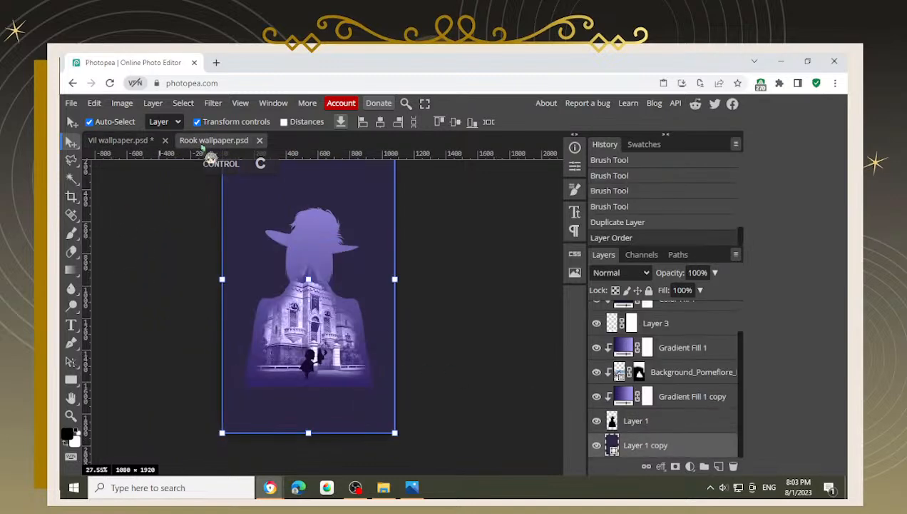
pyautogui.click(672, 426)
pyautogui.click(657, 441)
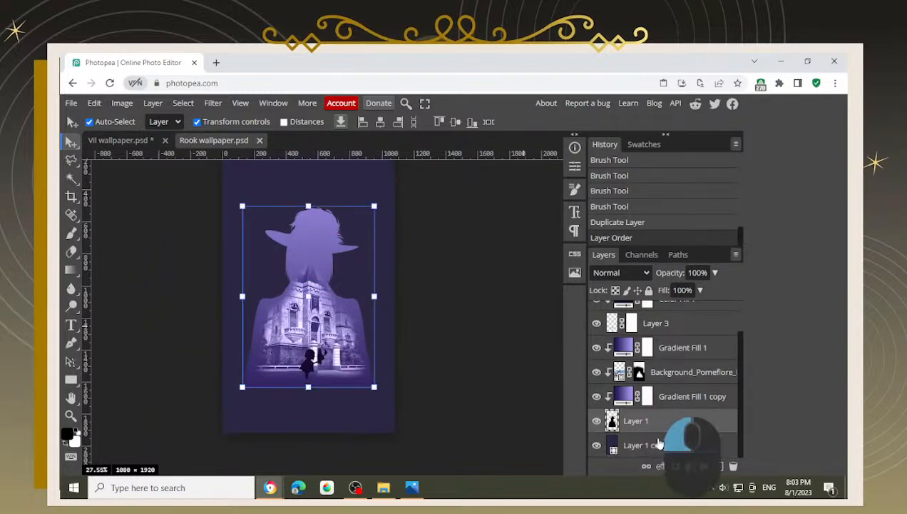
pyautogui.hotkey('ctrl', 'v')
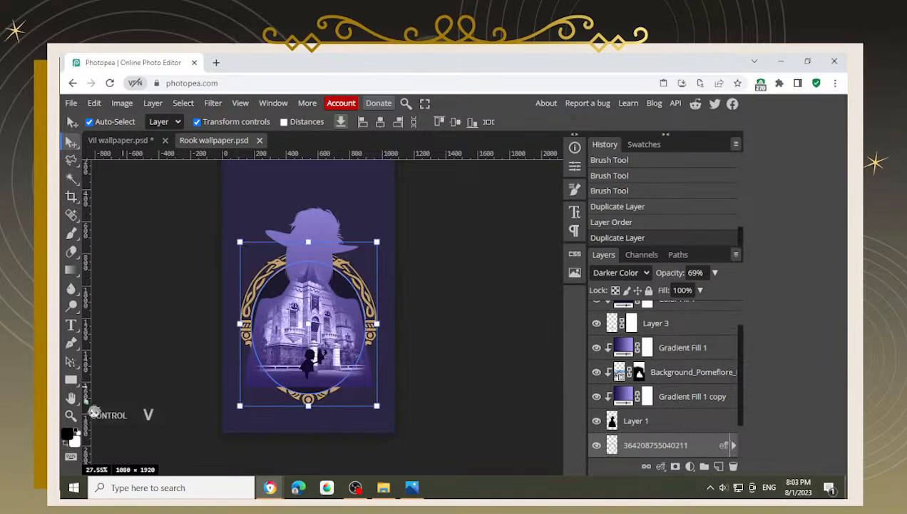
# Step: Try to center the gold frame and Layer 5 horizontally together with the Background layer
pyautogui.click(691, 422)
pyautogui.scroll(2, 689, 385)
pyautogui.keyDown('shift'); pyautogui.click(688, 346); pyautogui.keyUp('shift')
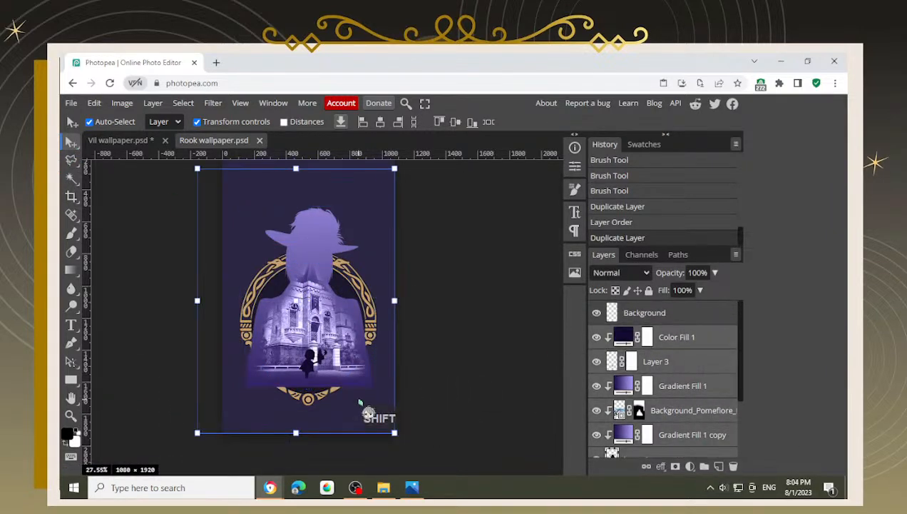
pyautogui.scroll(-2, 659, 406)
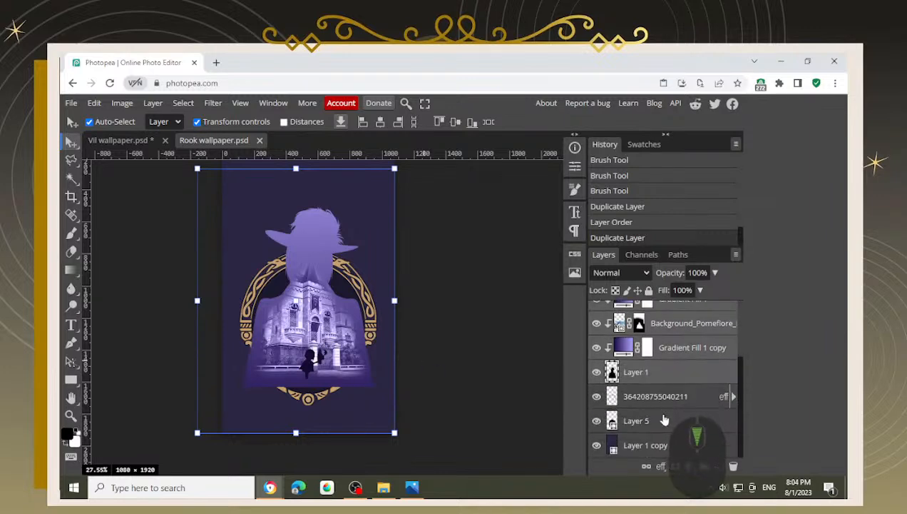
pyautogui.click(664, 421)
pyautogui.click(664, 402)
pyautogui.keyDown('shift'); pyautogui.click(658, 423); pyautogui.keyUp('shift')
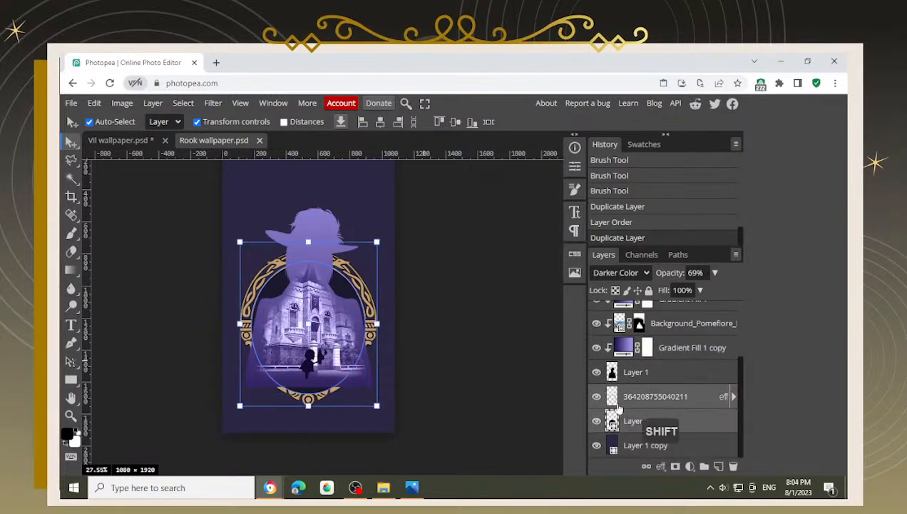
pyautogui.scroll(3, 681, 365)
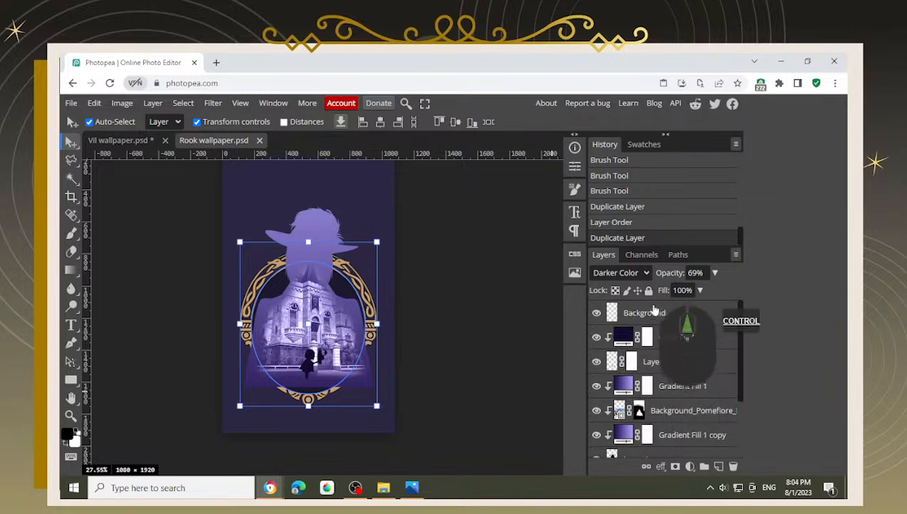
pyautogui.keyDown('ctrl'); pyautogui.click(678, 313); pyautogui.keyUp('ctrl')
pyautogui.click(381, 123)
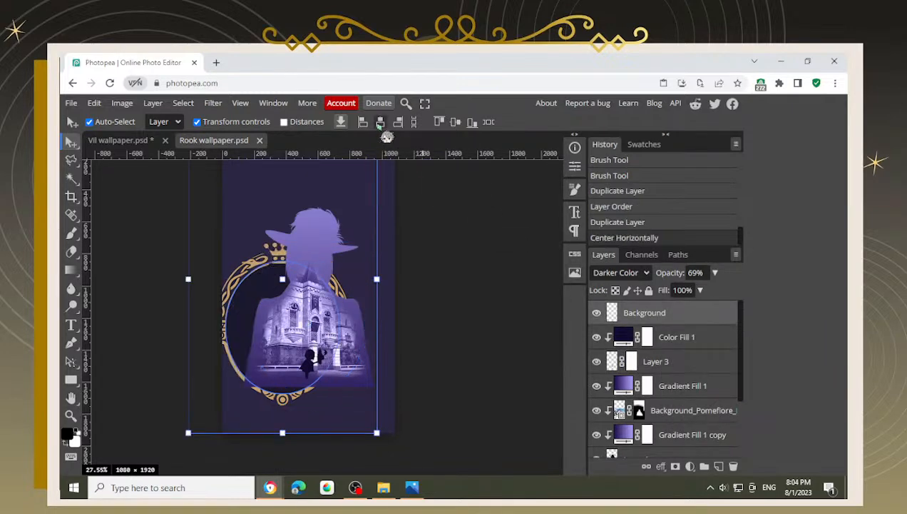
pyautogui.hotkey('ctrl', 'z')
# Step: Delete the transparent Background layer at the top of the Rook wallpaper's layer stack
pyautogui.click(671, 318)
pyautogui.scroll(-3, 688, 386)
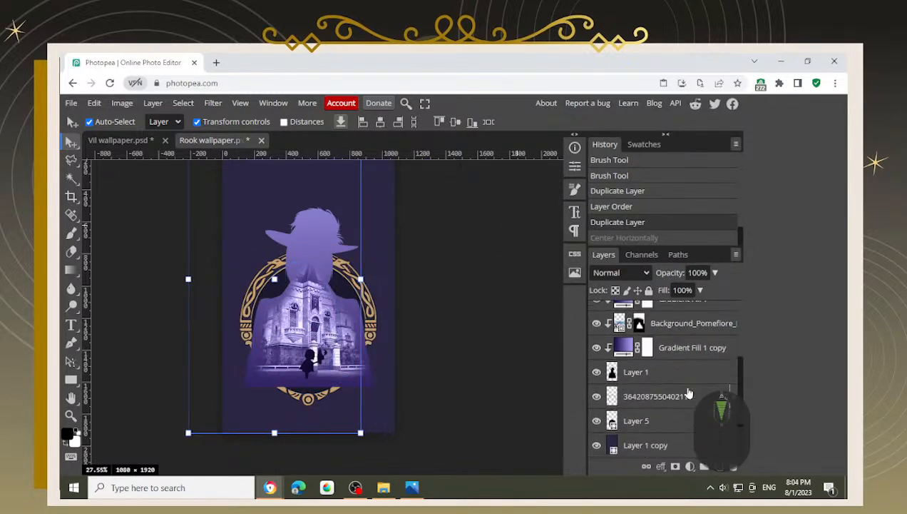
pyautogui.scroll(3, 668, 364)
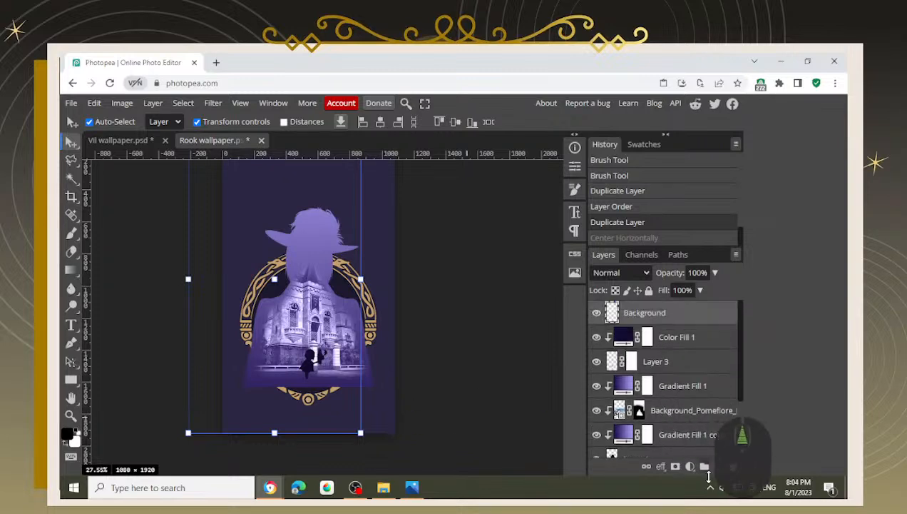
pyautogui.click(733, 466)
# Step: Center the gold frame layer and Layer 5 horizontally with the dark background layer, Layer 1 copy
pyautogui.scroll(-2, 655, 419)
pyautogui.click(657, 401)
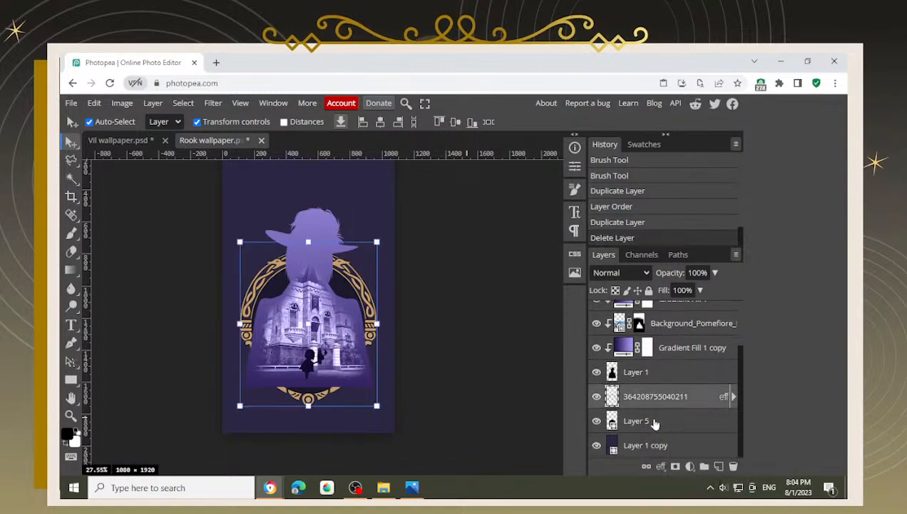
pyautogui.keyDown('shift'); pyautogui.click(645, 424); pyautogui.keyUp('shift')
pyautogui.keyDown('ctrl'); pyautogui.click(646, 446); pyautogui.keyUp('ctrl')
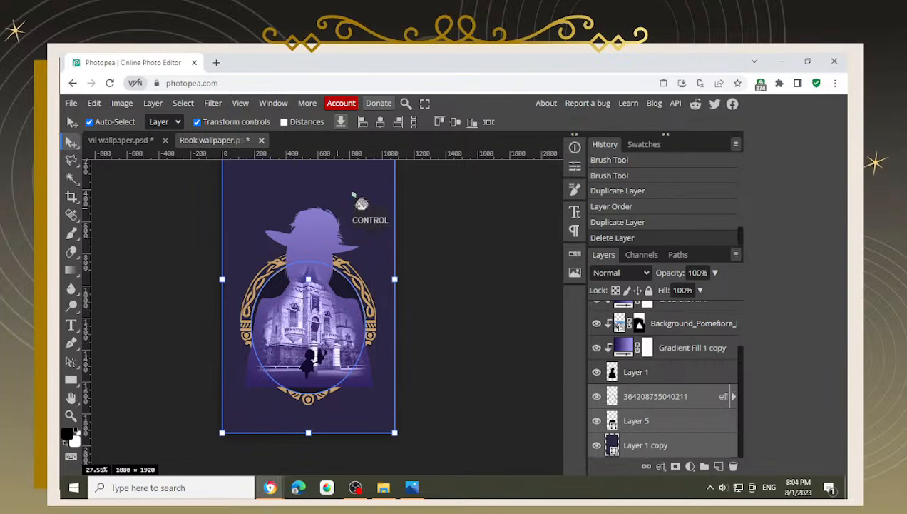
pyautogui.click(380, 123)
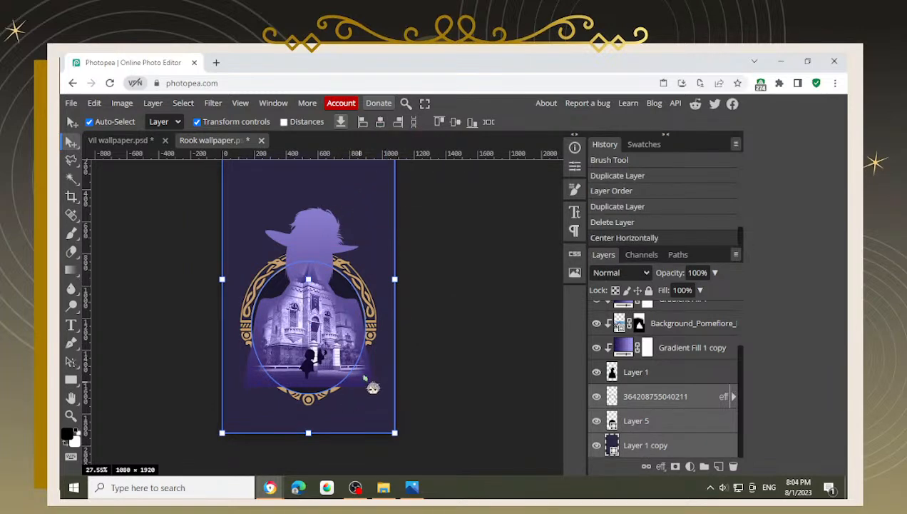
# Step: Examine how the gold frame and its oval backing are centered around the silhouette on the canvas
pyautogui.scroll(4, 399, 324)
pyautogui.scroll(-5, 314, 371)
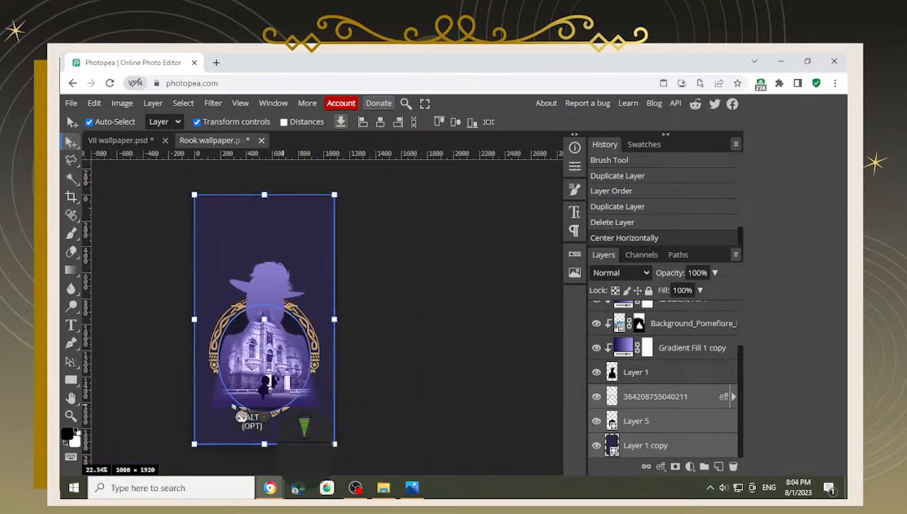
pyautogui.scroll(6, 235, 409)
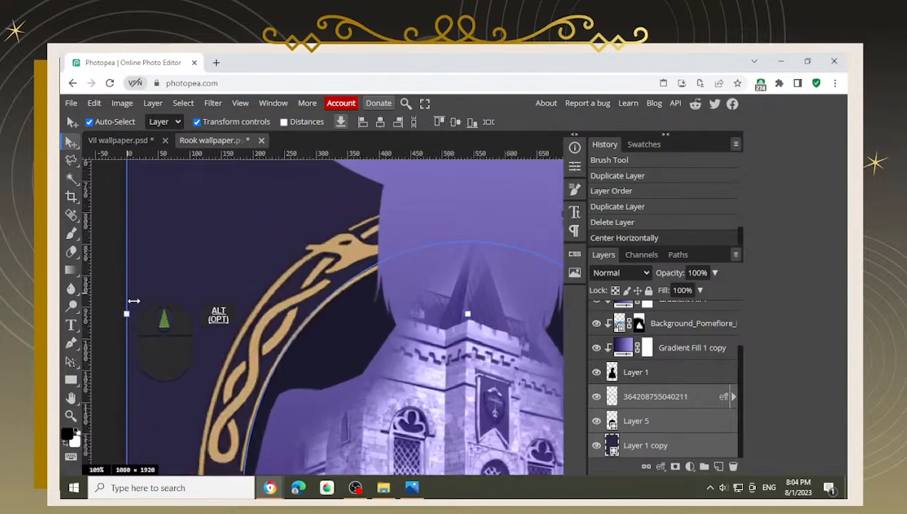
pyautogui.scroll(3, 371, 336)
pyautogui.scroll(-3, 518, 329)
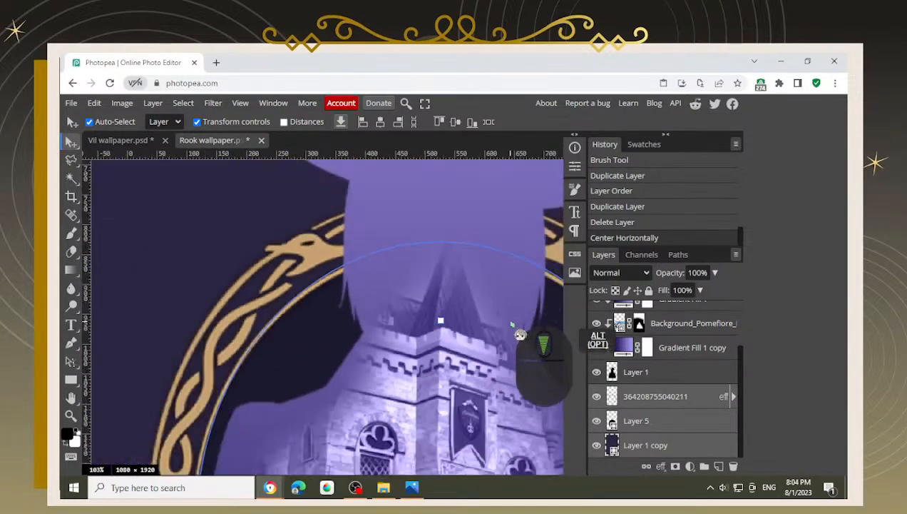
pyautogui.scroll(-5, 520, 335)
pyautogui.moveTo(487, 376); pyautogui.dragTo(383, 374)
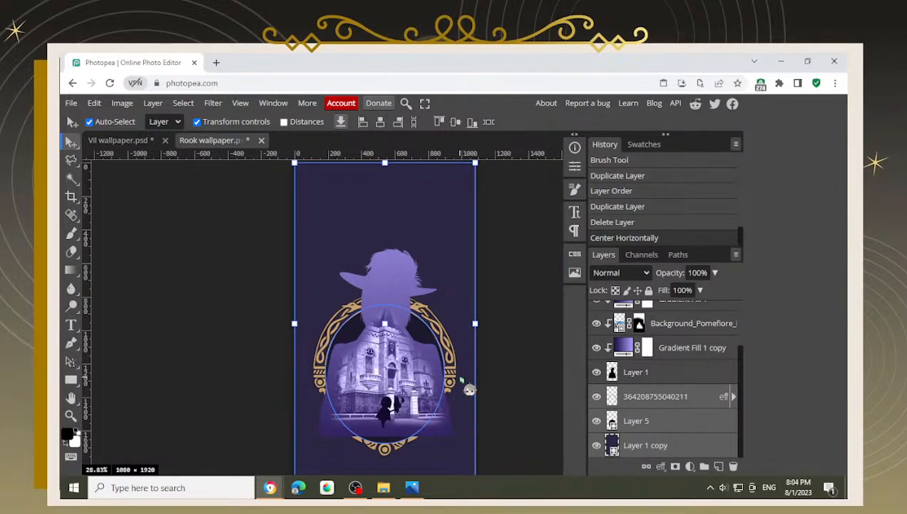
pyautogui.keyDown('ctrl'); pyautogui.click(633, 426); pyautogui.keyUp('ctrl')
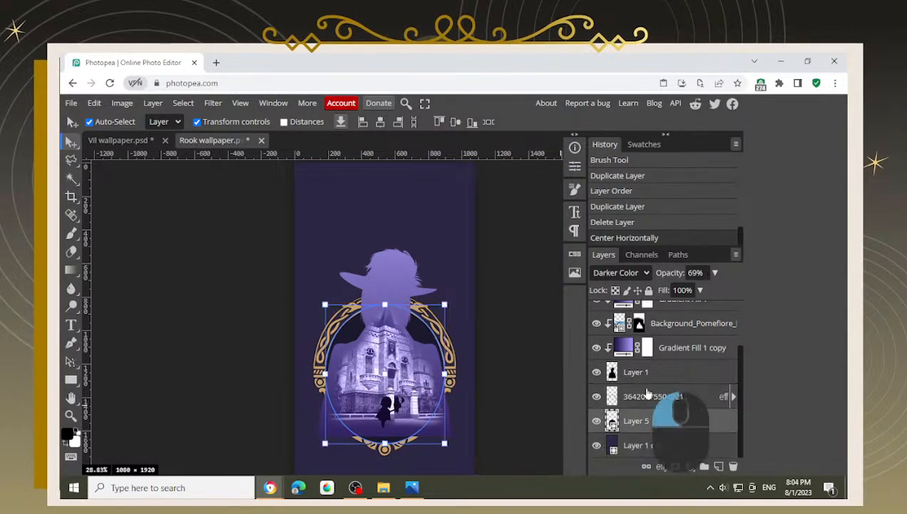
pyautogui.keyDown('ctrl'); pyautogui.click(634, 442); pyautogui.keyUp('ctrl')
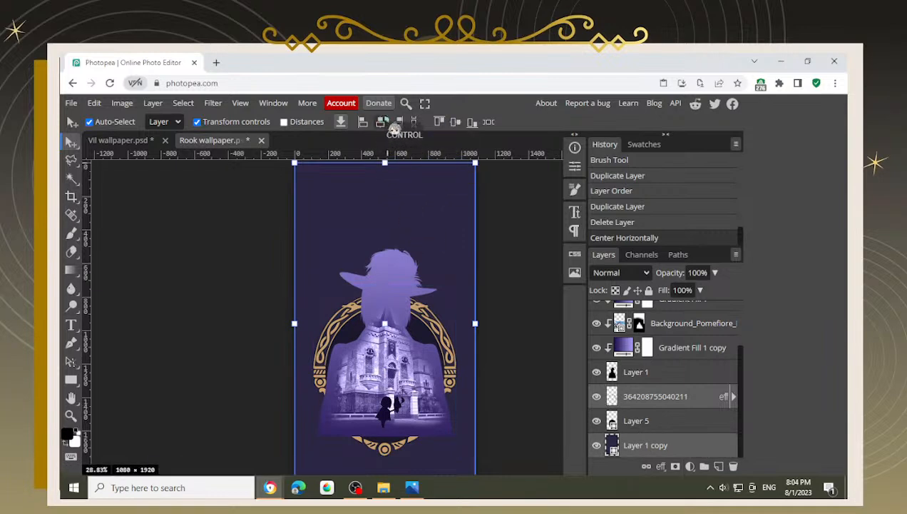
pyautogui.click(223, 314)
pyautogui.moveTo(458, 362); pyautogui.dragTo(407, 341)
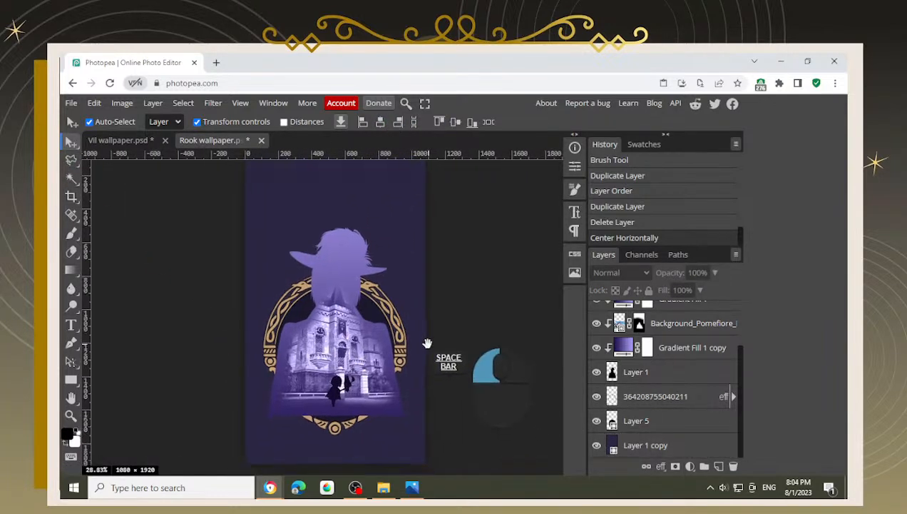
# Step: Nudge the silhouette and castle scene layers, Layer 1 through Color Fill 1, down together toward the frame's lower ornament
pyautogui.click(663, 421)
pyautogui.click(675, 389)
pyautogui.click(674, 374)
pyautogui.scroll(2, 671, 357)
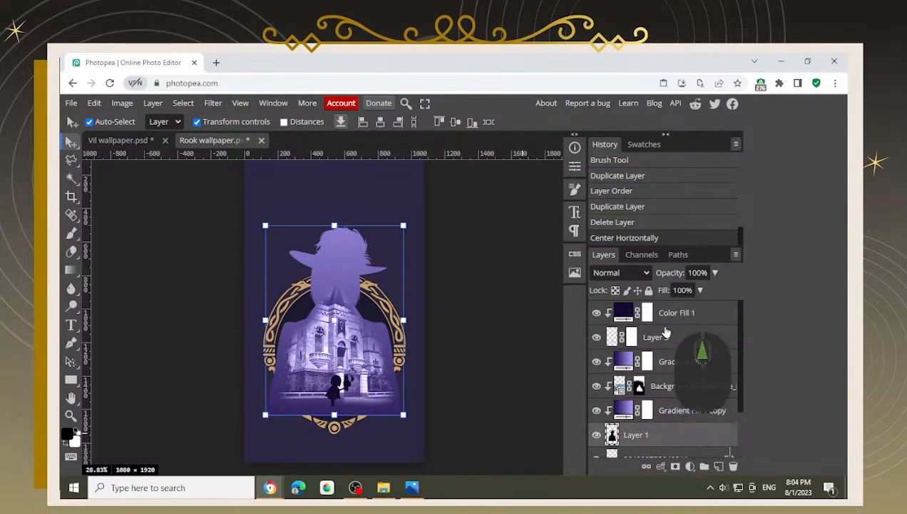
pyautogui.keyDown('shift'); pyautogui.click(681, 318); pyautogui.keyUp('shift')
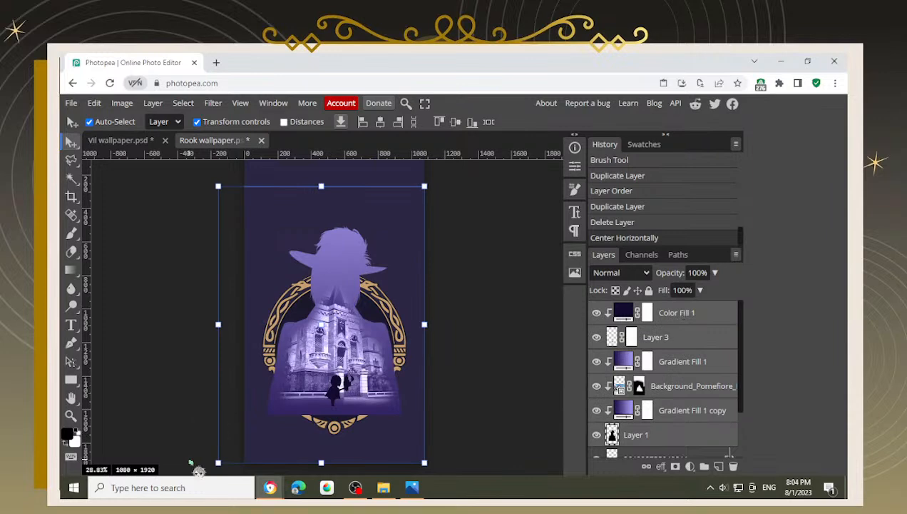
pyautogui.press('Down')
pyautogui.press('Down')
pyautogui.press('Down')
pyautogui.press('Down')
pyautogui.press('Down')
pyautogui.press('Down')
pyautogui.press('Down')
pyautogui.press('Down')
pyautogui.press('Down')
pyautogui.press('Down')
pyautogui.press('Down')
pyautogui.press('Down')
pyautogui.press('Down')
pyautogui.press('Down')
pyautogui.press('Down')
pyautogui.press('Down')
pyautogui.press('Down')
pyautogui.press('Down')
pyautogui.press('Down')
pyautogui.press('Down')
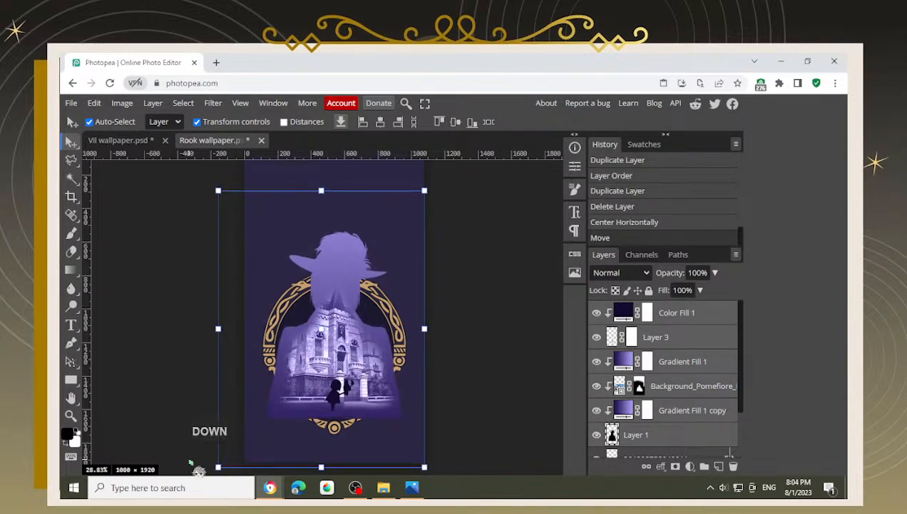
pyautogui.press('Down')
pyautogui.press('Down')
pyautogui.press('Down')
pyautogui.press('Down')
pyautogui.press('Down')
pyautogui.press('Down')
pyautogui.press('Down')
pyautogui.press('Down')
pyautogui.press('Down')
pyautogui.press('Down')
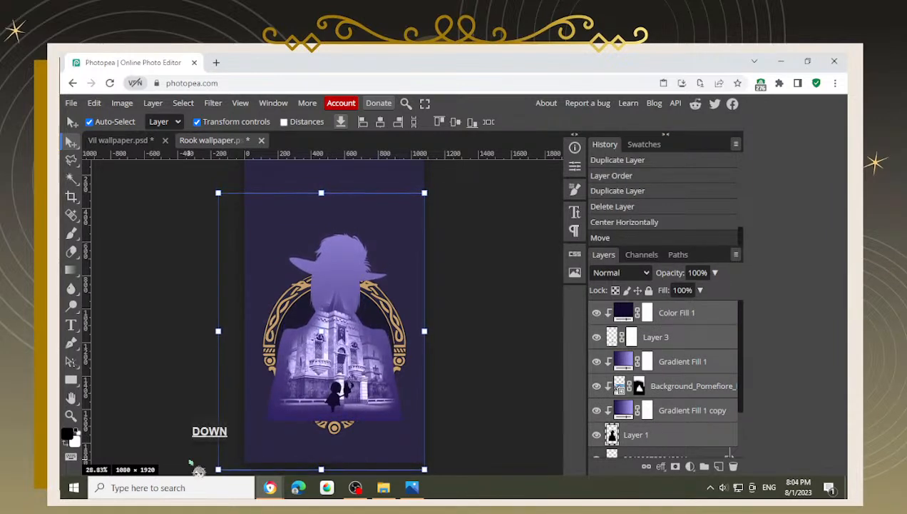
pyautogui.press('Down')
pyautogui.press('Down')
pyautogui.press('Down')
pyautogui.press('Down')
pyautogui.press('Down')
pyautogui.press('Down')
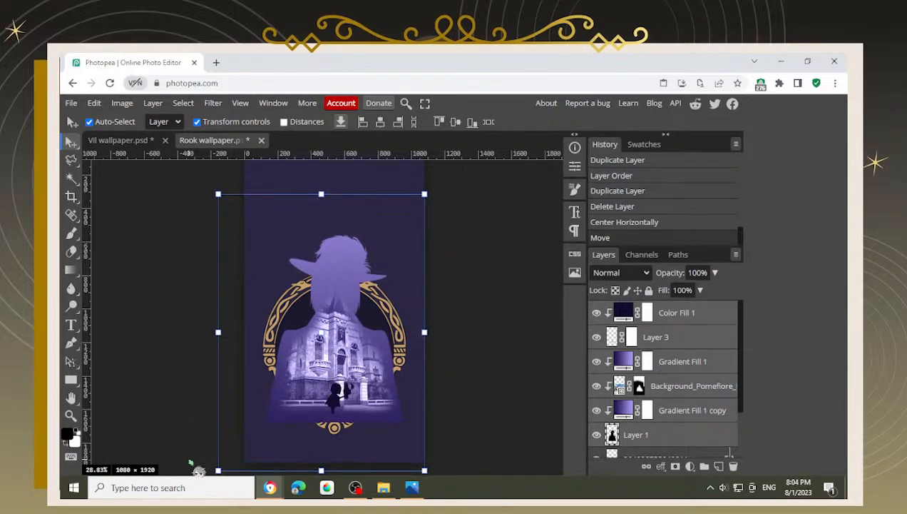
# Step: Compare the silhouette's placement within the gold frame with the Vil wallpaper.psd design
pyautogui.click(698, 432)
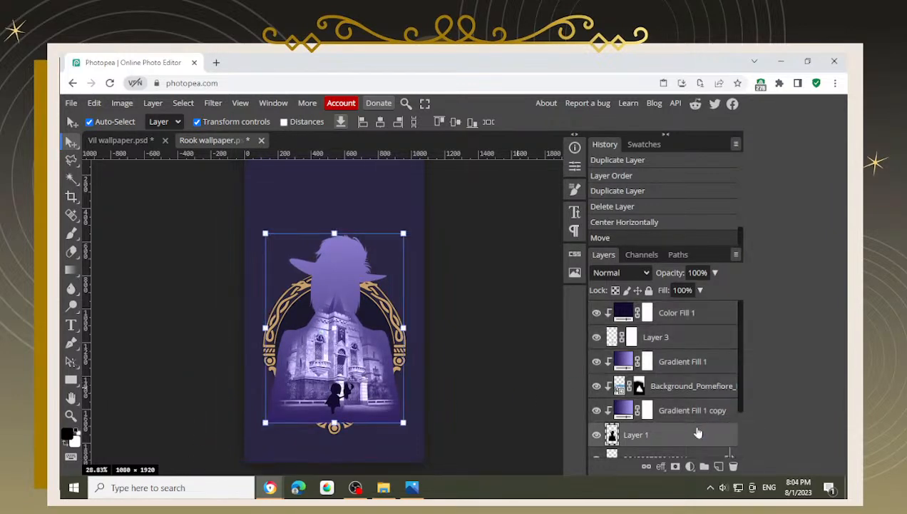
pyautogui.click(132, 138)
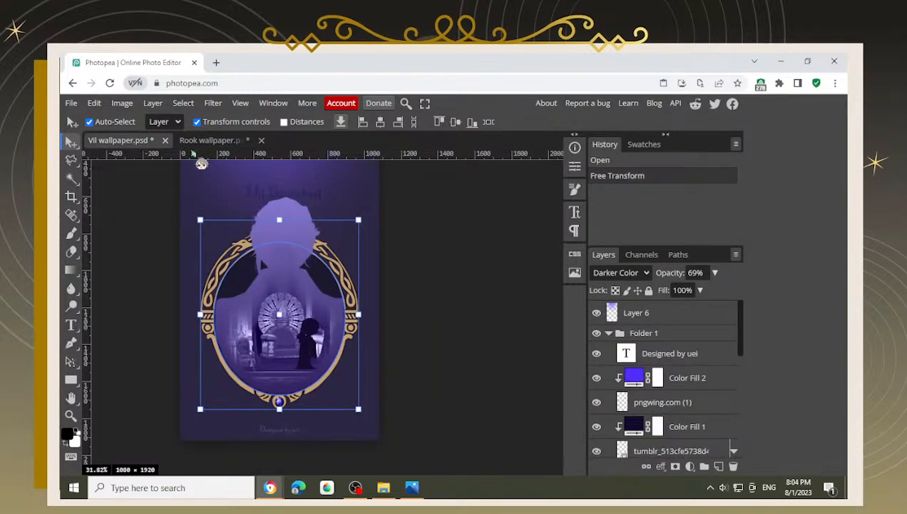
pyautogui.click(208, 141)
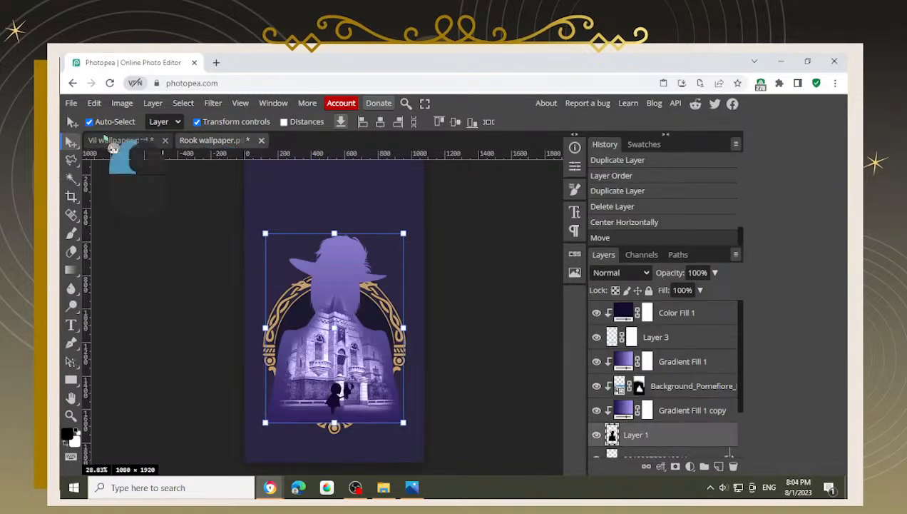
pyautogui.moveTo(113, 146)
pyautogui.mouseDown()
pyautogui.moveTo(194, 152)
pyautogui.moveTo(101, 151)
pyautogui.moveTo(102, 143)
pyautogui.mouseUp()
pyautogui.moveTo(233, 167); pyautogui.dragTo(209, 144)
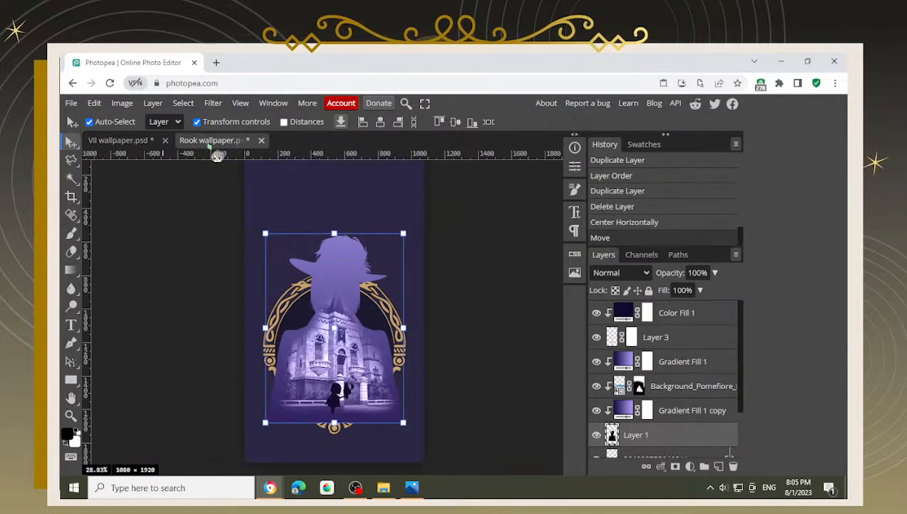
# Step: Fine-tune the vertical position of Layer 1 through Color Fill 1 with small upward and downward nudges
pyautogui.keyDown('shift'); pyautogui.click(676, 319); pyautogui.keyUp('shift')
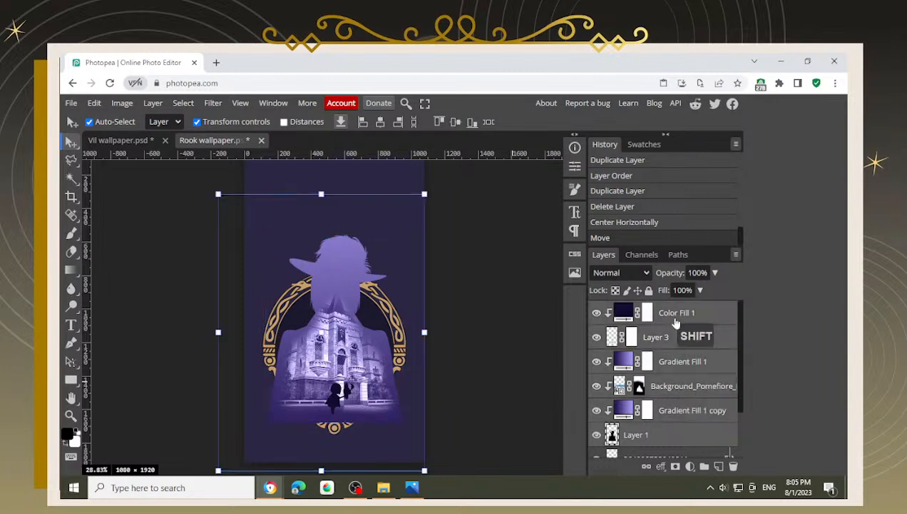
pyautogui.press('Up')
pyautogui.press('Up')
pyautogui.press('Up')
pyautogui.press('Up')
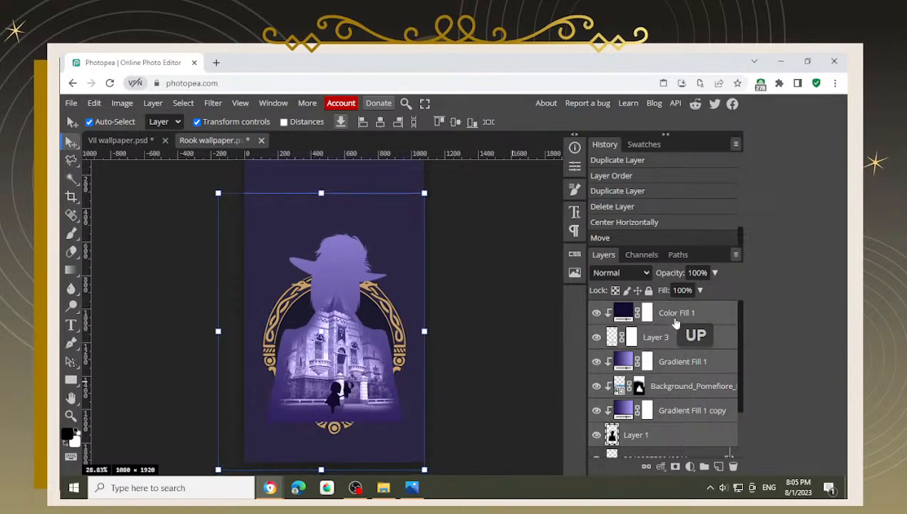
pyautogui.scroll(5, 334, 430)
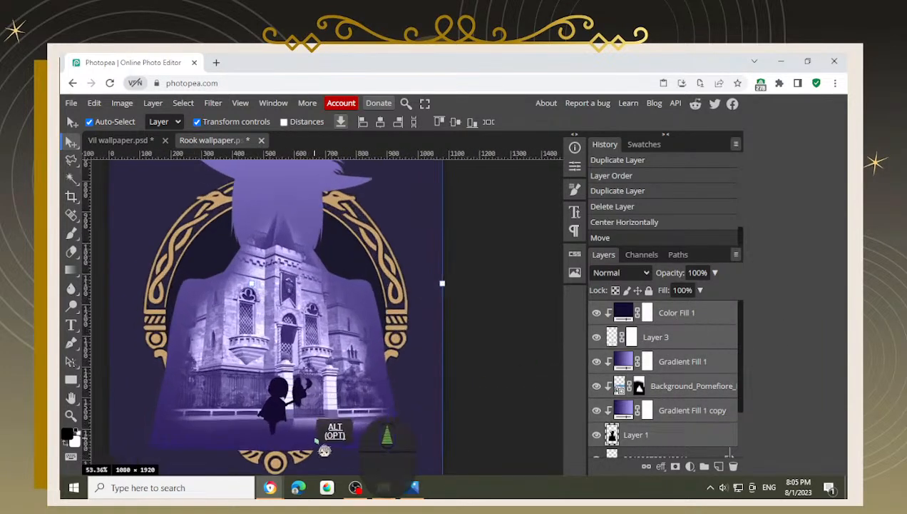
pyautogui.press('Down')
pyautogui.press('Down')
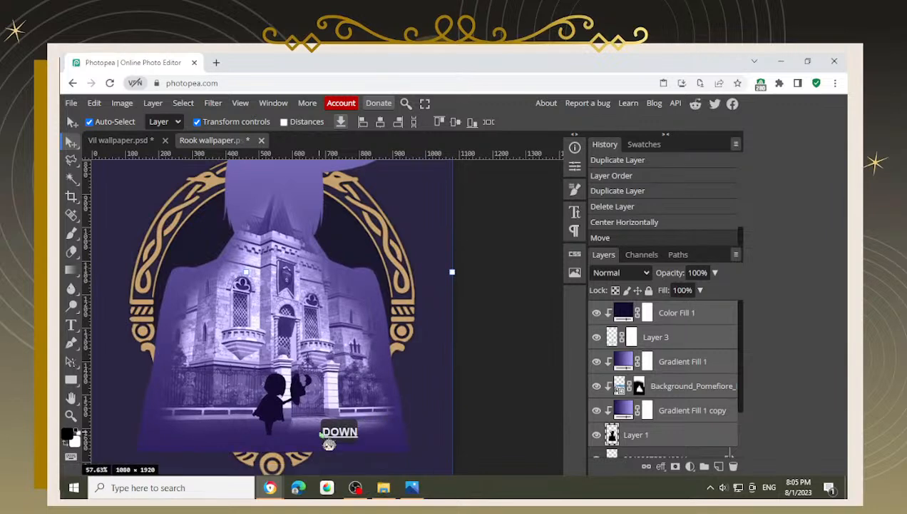
# Step: Center the silhouette's Layer 1 horizontally with the dark background layer, Layer 1 copy, and clear the layer selection
pyautogui.scroll(-1, 339, 392)
pyautogui.scroll(-2, 345, 402)
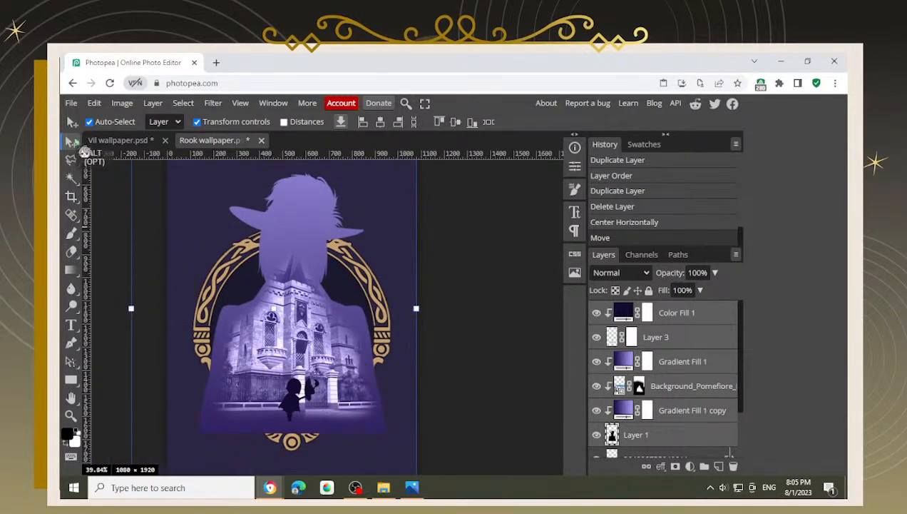
pyautogui.scroll(-1, 521, 346)
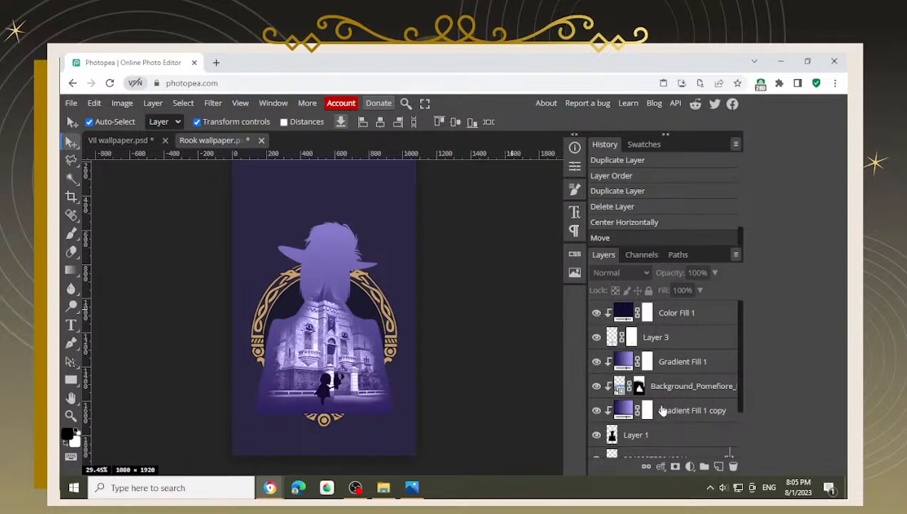
pyautogui.click(665, 432)
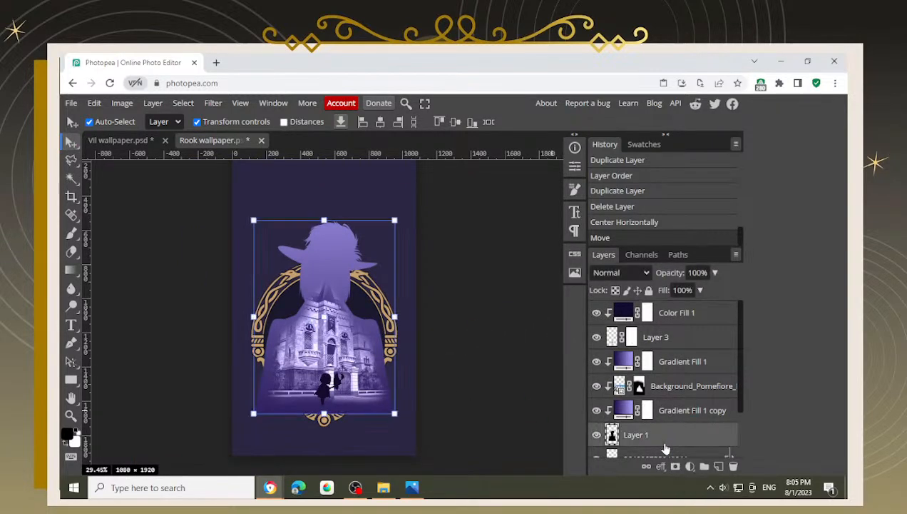
pyautogui.scroll(-1, 695, 434)
pyautogui.keyDown('ctrl'); pyautogui.click(688, 439); pyautogui.keyUp('ctrl')
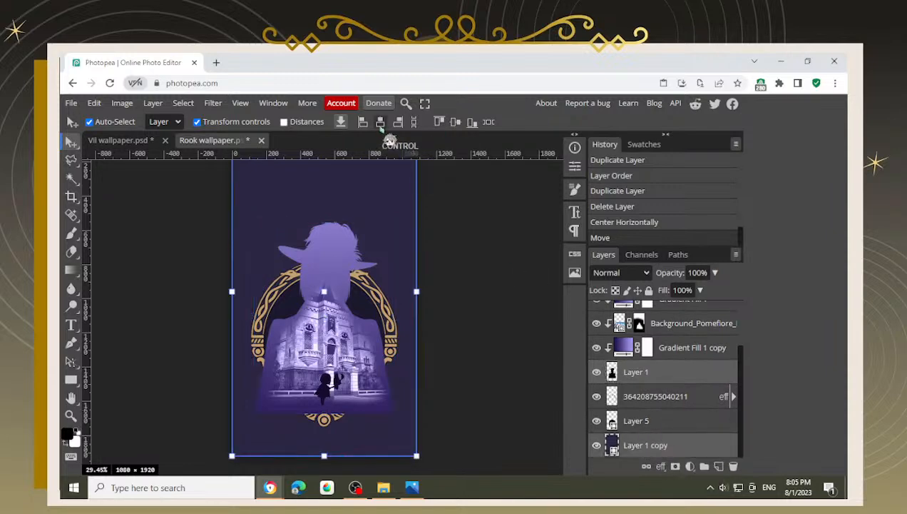
pyautogui.click(381, 125)
pyautogui.click(126, 227)
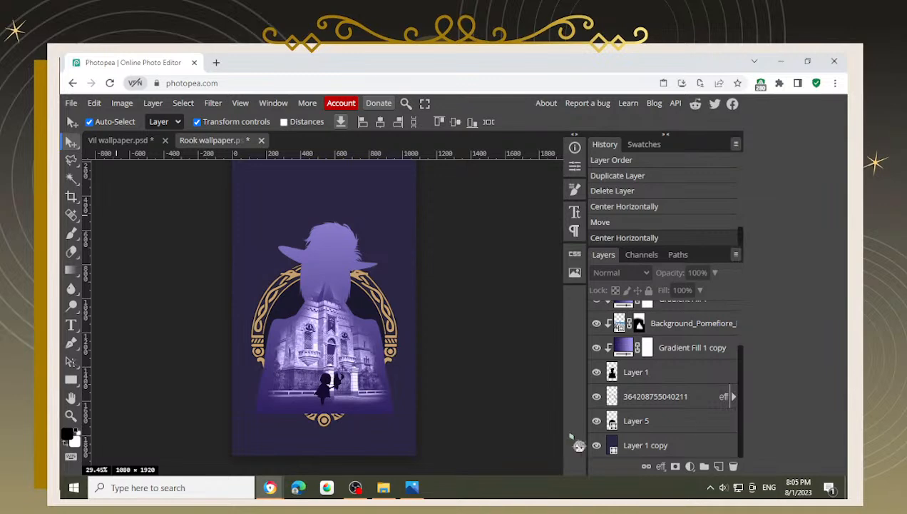
# Step: Add a raster mask to the silhouette's Layer 1
pyautogui.scroll(1, 668, 445)
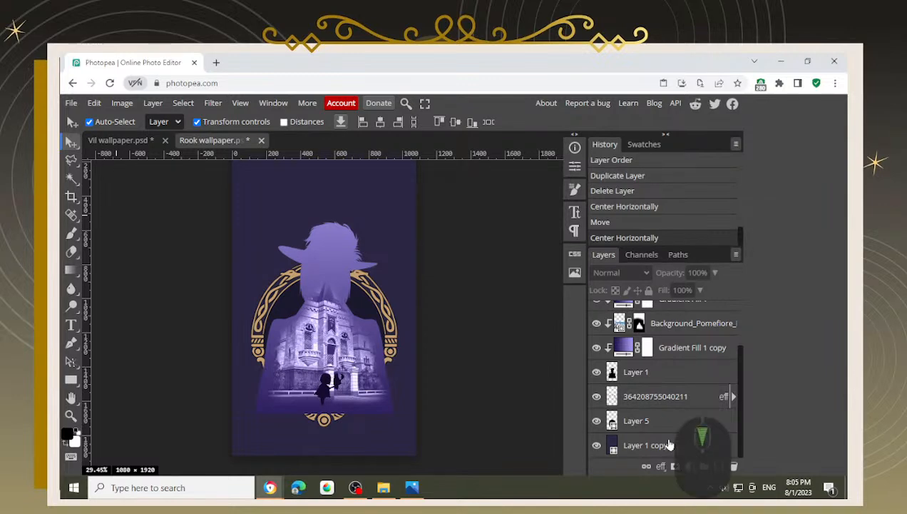
pyautogui.click(668, 439)
pyautogui.click(650, 374)
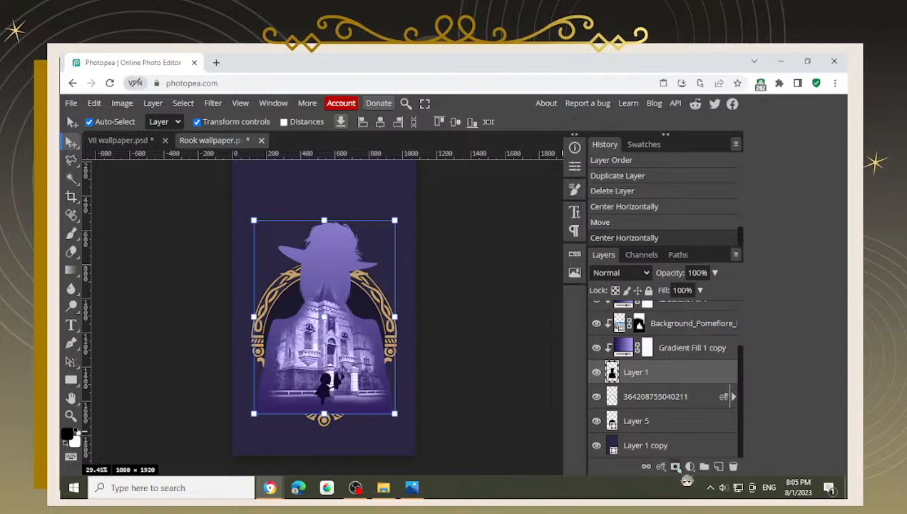
pyautogui.click(675, 465)
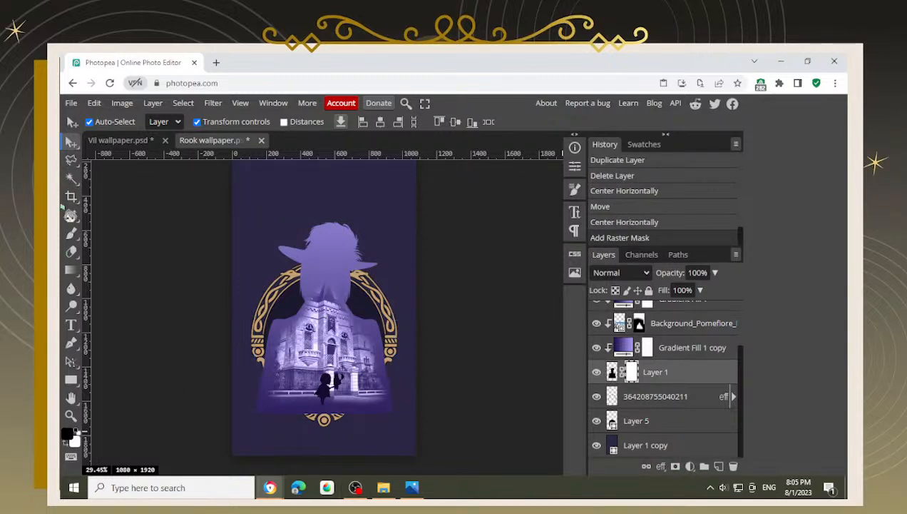
pyautogui.scroll(1, 282, 390)
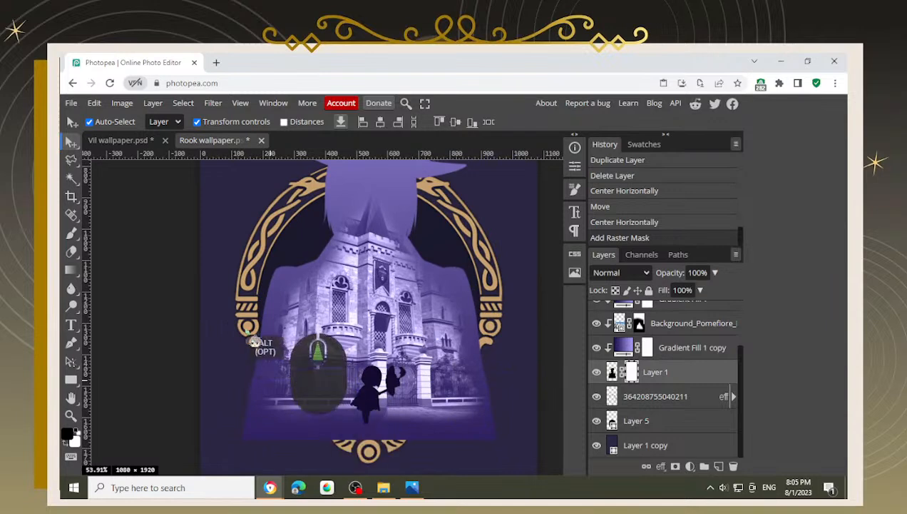
pyautogui.scroll(-1, 231, 372)
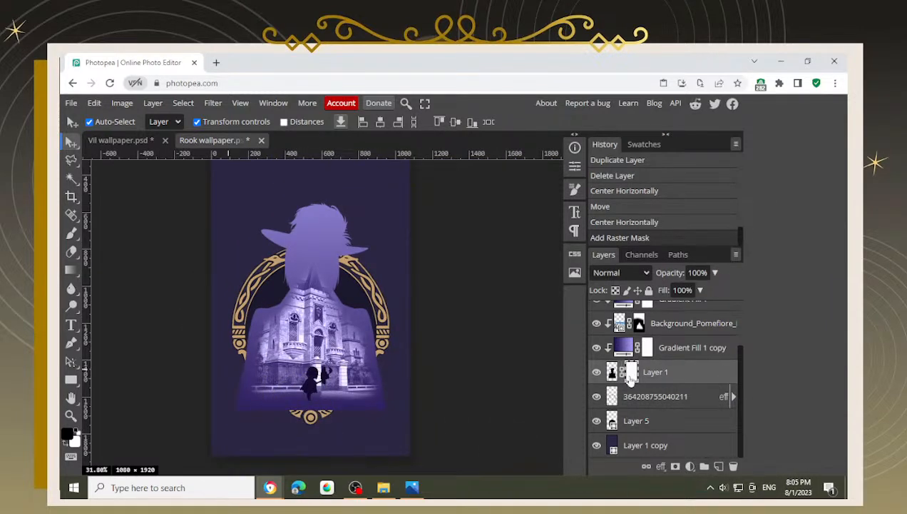
# Step: Paint black on Layer 1's mask with a 150 px brush to hide the lower silhouette areas covering and extending beyond the oval frame
pyautogui.press('b')
pyautogui.moveTo(221, 385); pyautogui.dragTo(307, 378)
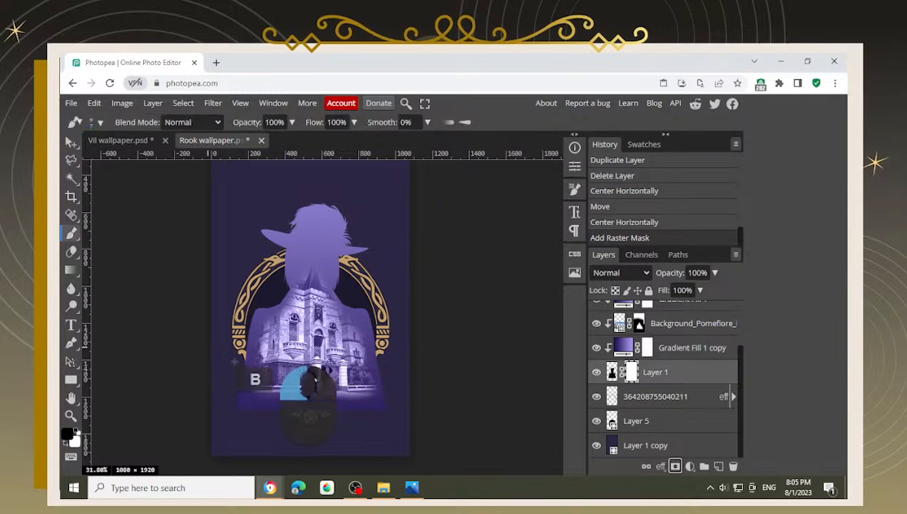
pyautogui.hotkey('ctrl', 'z')
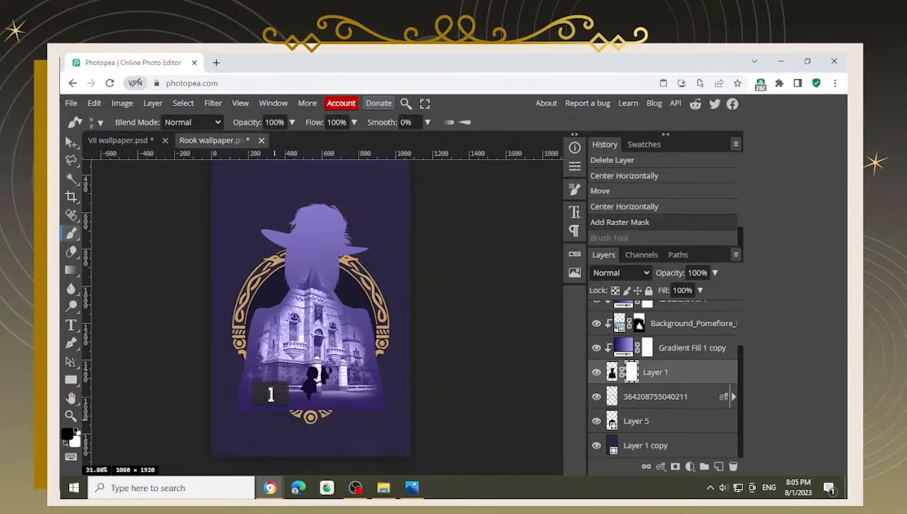
pyautogui.press(']')
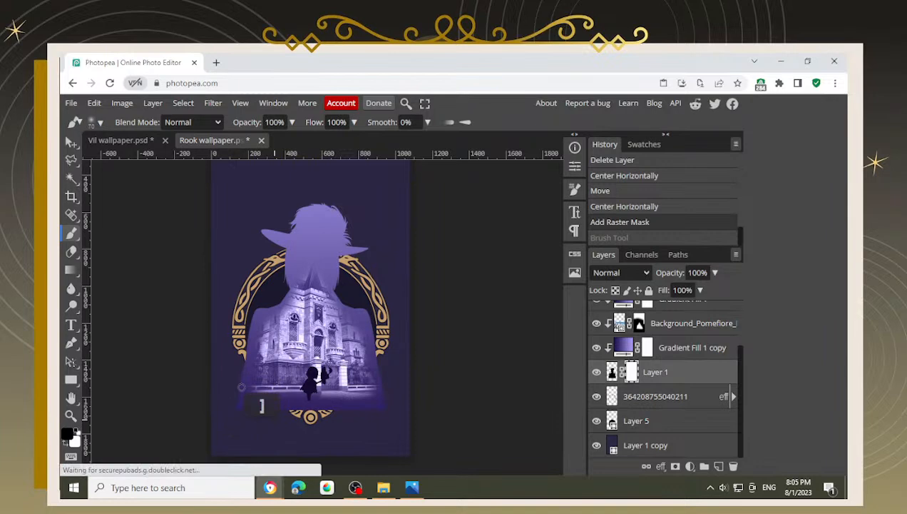
pyautogui.moveTo(232, 371)
pyautogui.mouseDown()
pyautogui.moveTo(289, 414)
pyautogui.moveTo(207, 361)
pyautogui.moveTo(239, 385)
pyautogui.moveTo(236, 359)
pyautogui.moveTo(256, 389)
pyautogui.moveTo(270, 385)
pyautogui.moveTo(273, 431)
pyautogui.moveTo(265, 377)
pyautogui.mouseUp()
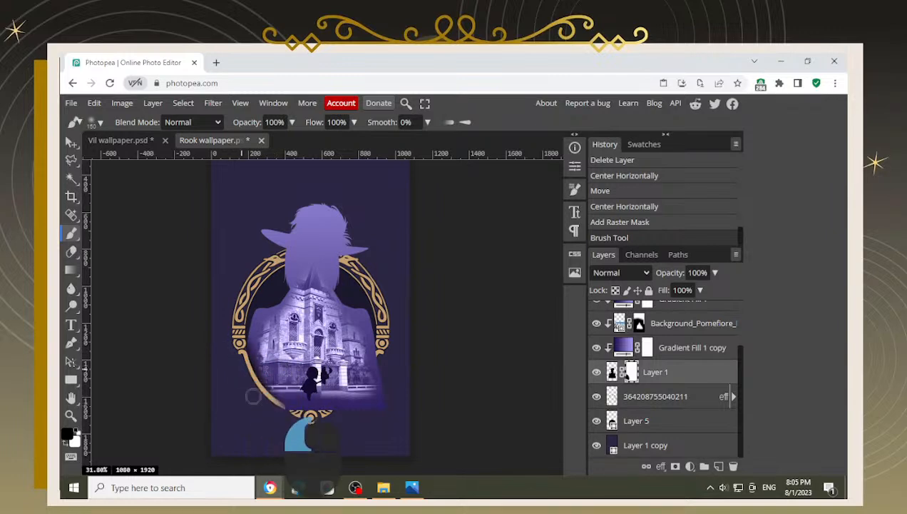
pyautogui.moveTo(372, 402)
pyautogui.mouseDown()
pyautogui.moveTo(360, 425)
pyautogui.moveTo(398, 295)
pyautogui.moveTo(335, 407)
pyautogui.moveTo(325, 397)
pyautogui.moveTo(264, 409)
pyautogui.moveTo(304, 407)
pyautogui.mouseUp()
# Step: Paint white on Layer 1's mask with a 60 px brush to restore the castle scene along the frame's inner left edge
pyautogui.scroll(5, 273, 388)
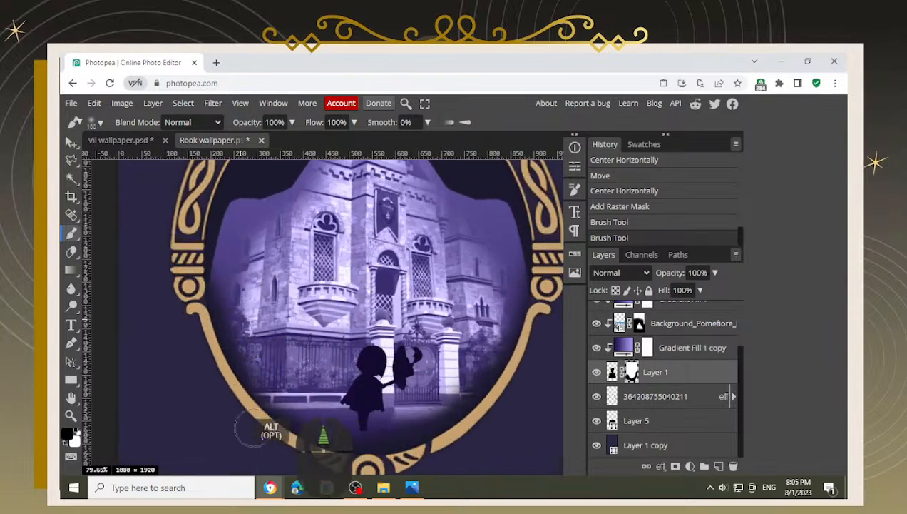
pyautogui.press('x')
pyautogui.press('[')
pyautogui.press('[')
pyautogui.press('[')
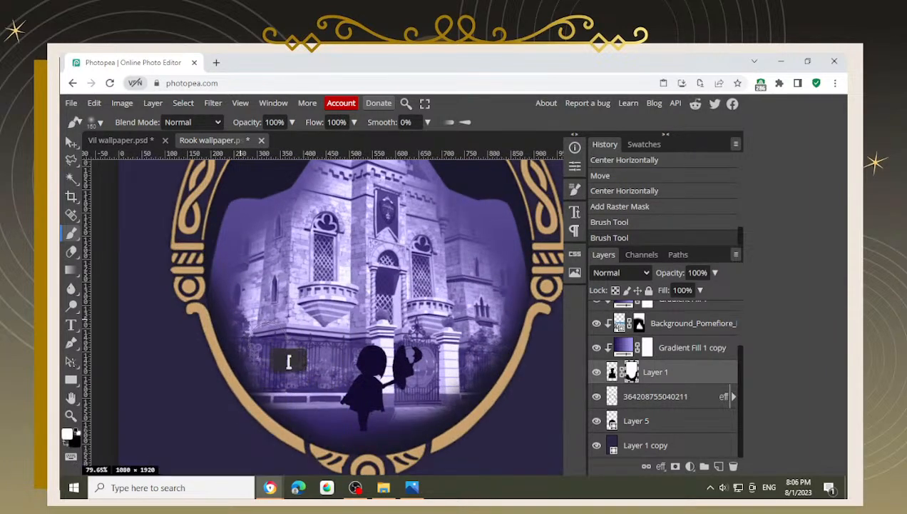
pyautogui.moveTo(224, 293)
pyautogui.mouseDown()
pyautogui.moveTo(239, 323)
pyautogui.moveTo(250, 287)
pyautogui.moveTo(212, 267)
pyautogui.moveTo(238, 337)
pyautogui.mouseUp()
pyautogui.moveTo(255, 348); pyautogui.dragTo(271, 384)
pyautogui.scroll(3, 252, 375)
pyautogui.moveTo(231, 319)
pyautogui.mouseDown()
pyautogui.moveTo(250, 353)
pyautogui.moveTo(271, 341)
pyautogui.mouseUp()
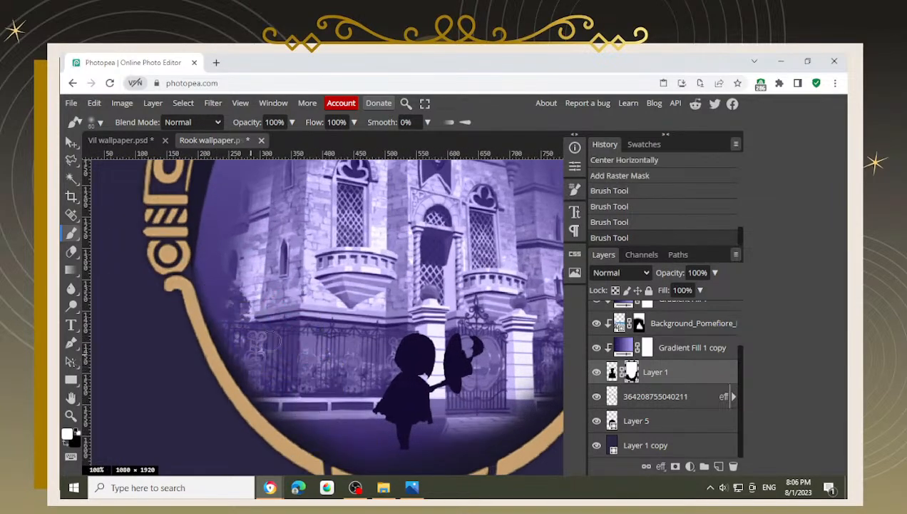
pyautogui.scroll(-5, 343, 335)
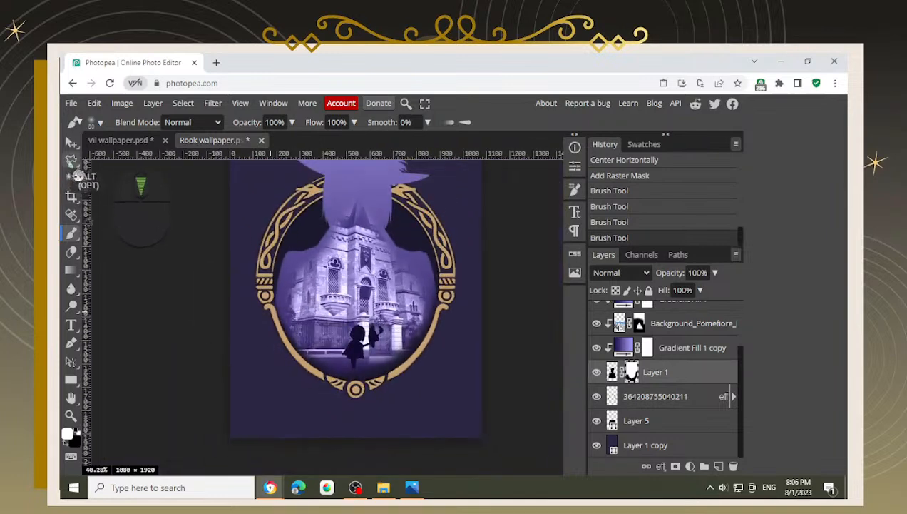
# Step: Lower the opacity of Layer 1 to 62%
pyautogui.click(72, 142)
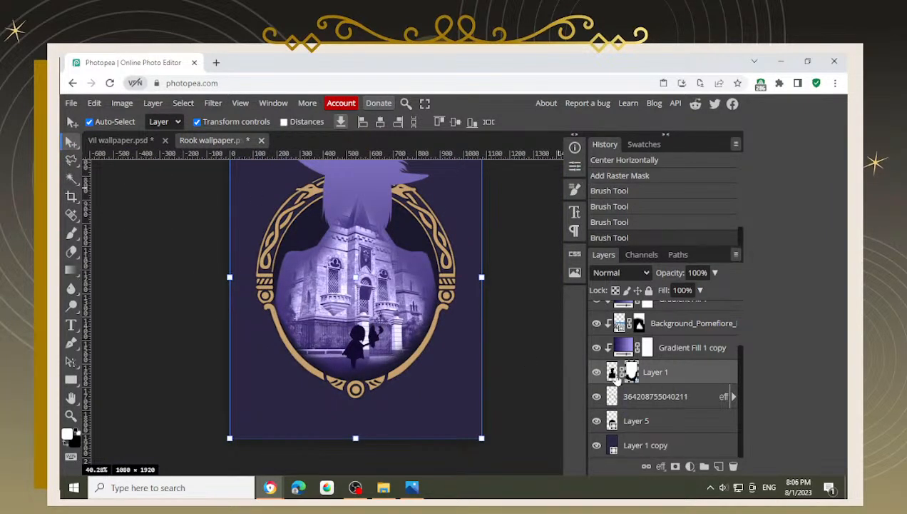
pyautogui.click(715, 273)
pyautogui.moveTo(718, 291); pyautogui.dragTo(694, 294)
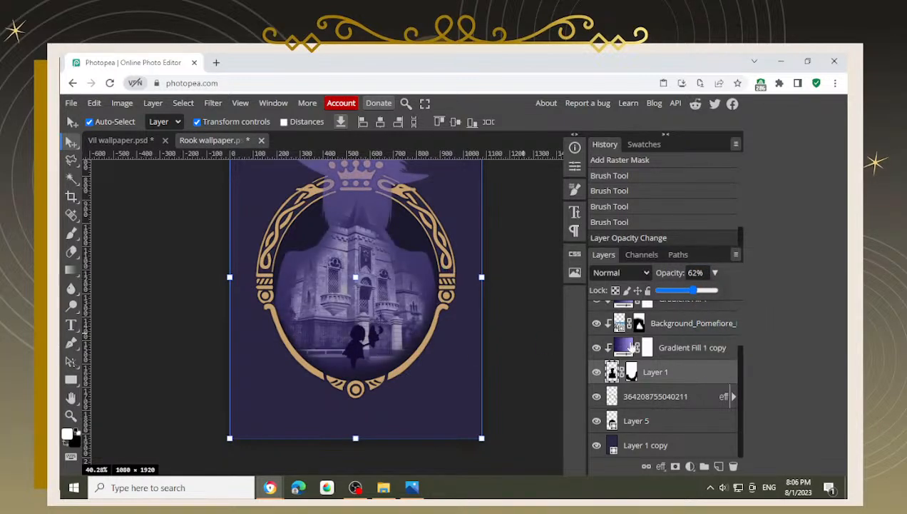
# Step: Try deleting Layer 1's raster mask to compare the full silhouette with the frame, and undo the deletion
pyautogui.click(632, 371)
pyautogui.press('BackSpace')
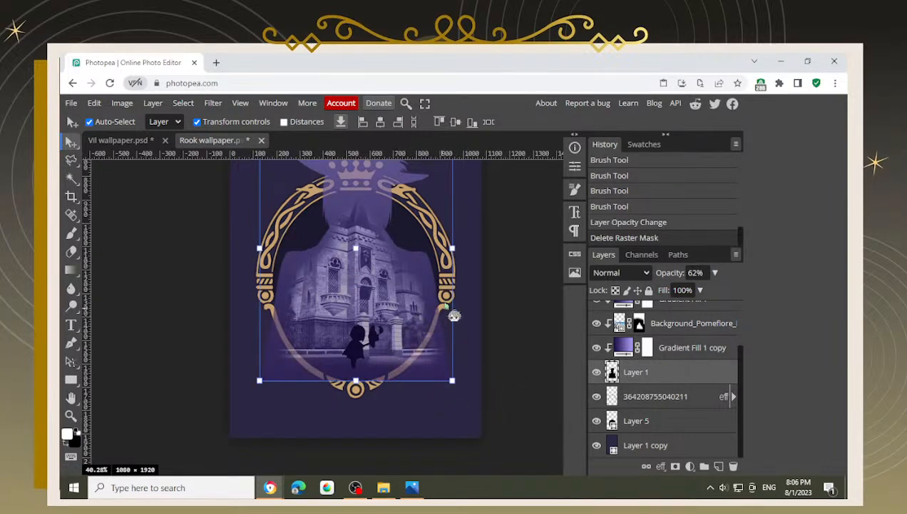
pyautogui.scroll(6, 421, 363)
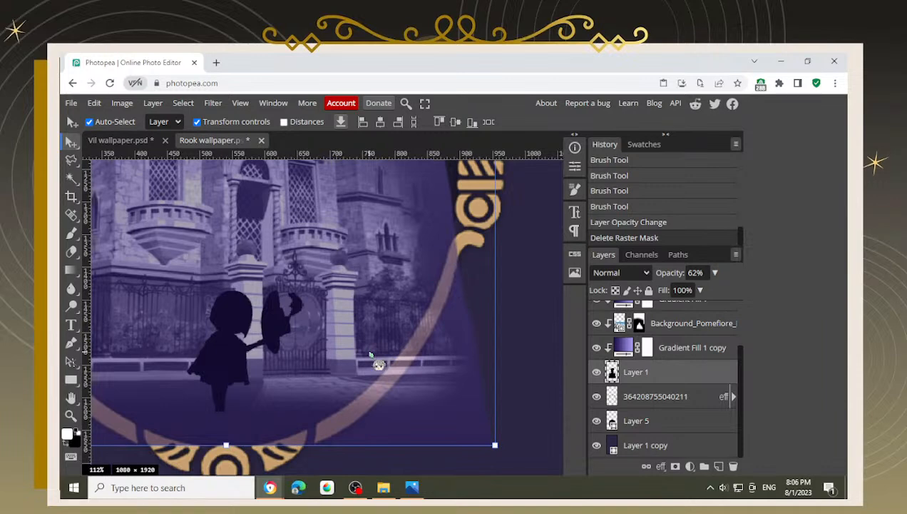
pyautogui.hotkey('ctrl', 'z')
# Step: Refine Layer 1's mask beside the frame's right curl, painting white inside the oval and black over the frame's edge
pyautogui.click(635, 379)
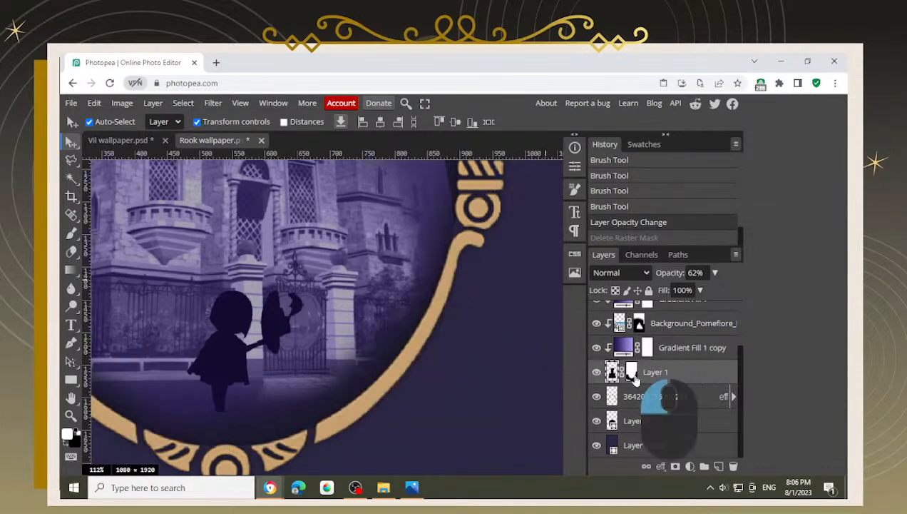
pyautogui.press('b')
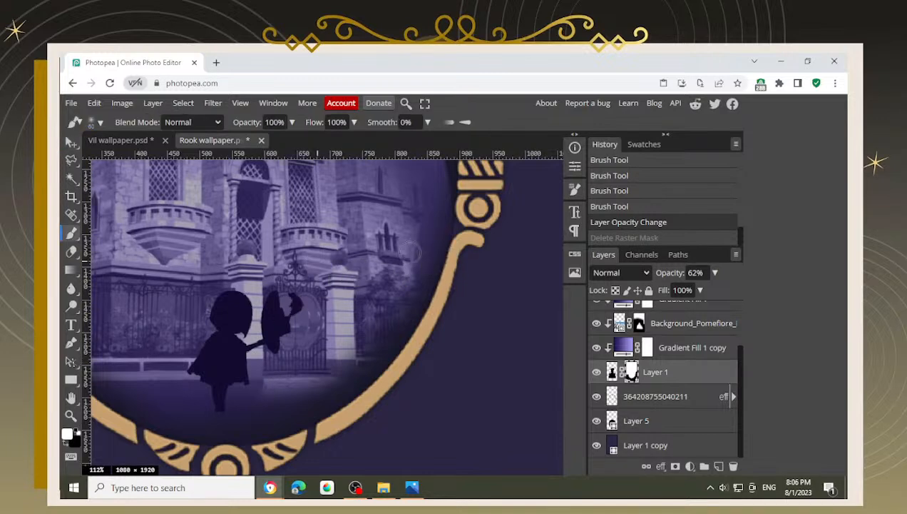
pyautogui.scroll(3, 411, 251)
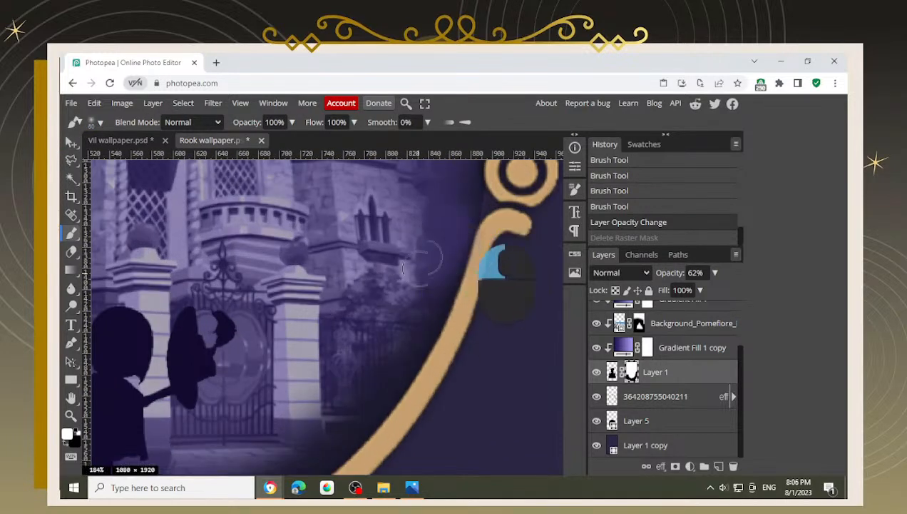
pyautogui.press('space')
pyautogui.moveTo(439, 206); pyautogui.dragTo(407, 264)
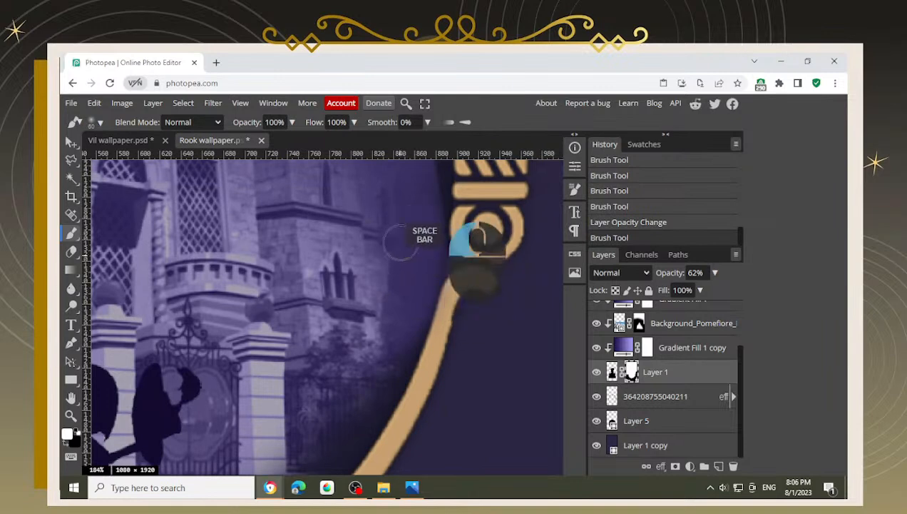
pyautogui.moveTo(404, 214)
pyautogui.mouseDown()
pyautogui.moveTo(380, 321)
pyautogui.moveTo(416, 270)
pyautogui.mouseUp()
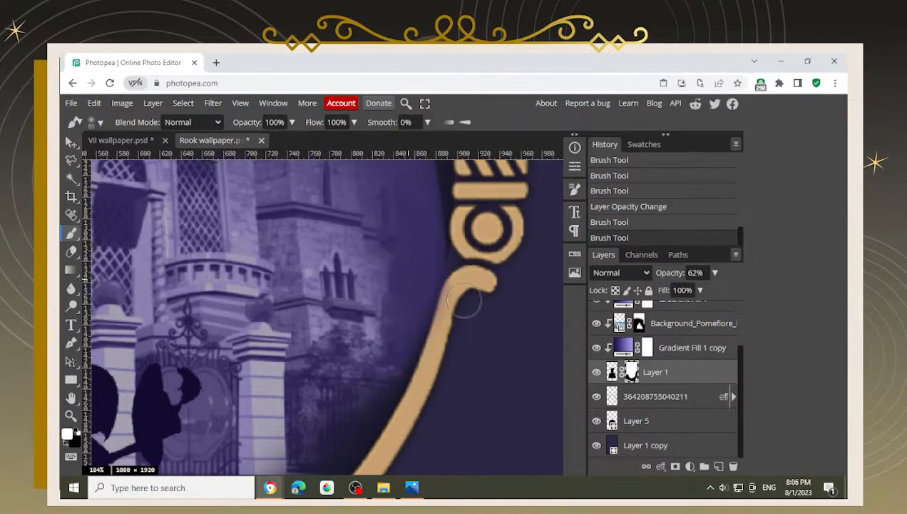
pyautogui.press('x')
pyautogui.moveTo(462, 344); pyautogui.dragTo(403, 341)
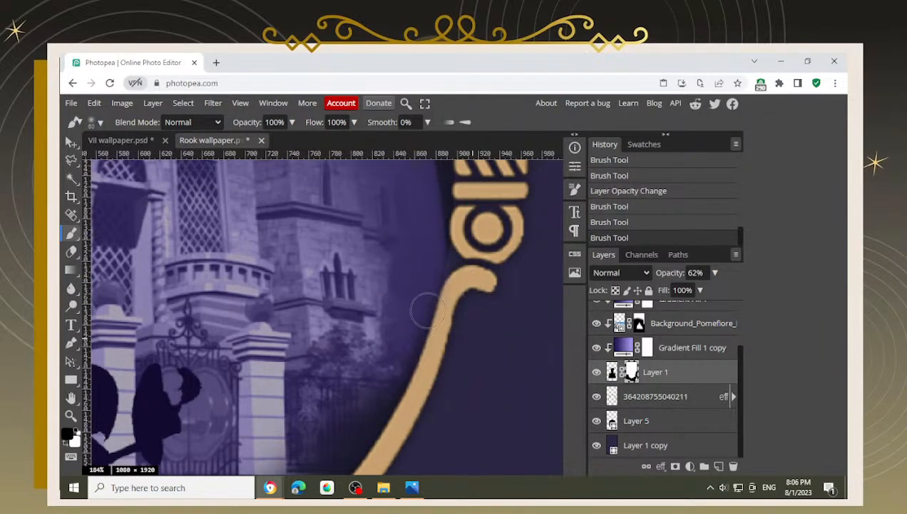
# Step: Set the opacity of Layer 1 back to 100% and make white the brush color
pyautogui.press('x')
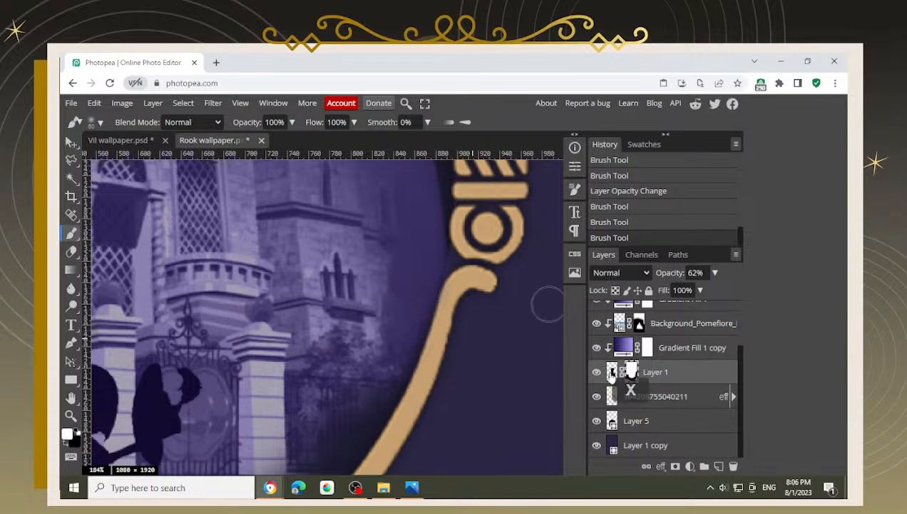
pyautogui.click(724, 276)
pyautogui.click(716, 289)
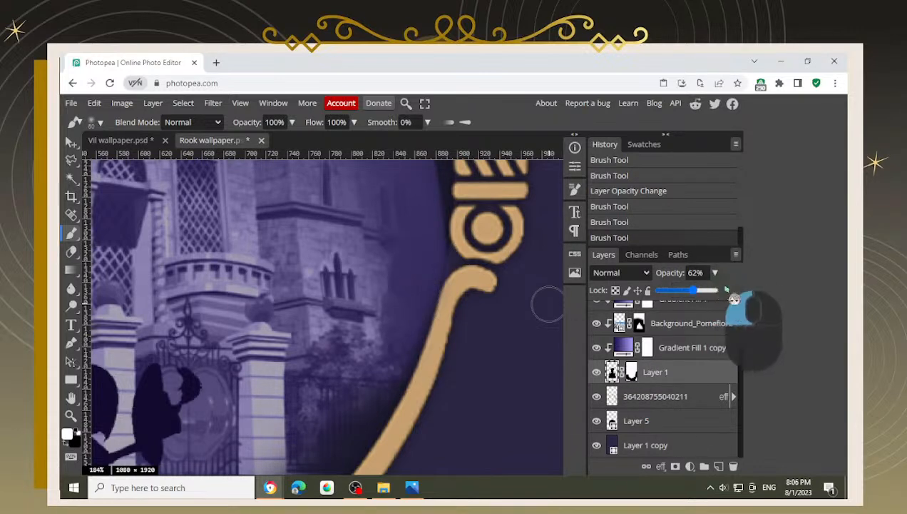
# Step: Paint white on Layer 1's mask to restore the scene along the frame's lower right inner edge and beneath the small figure
pyautogui.click(629, 377)
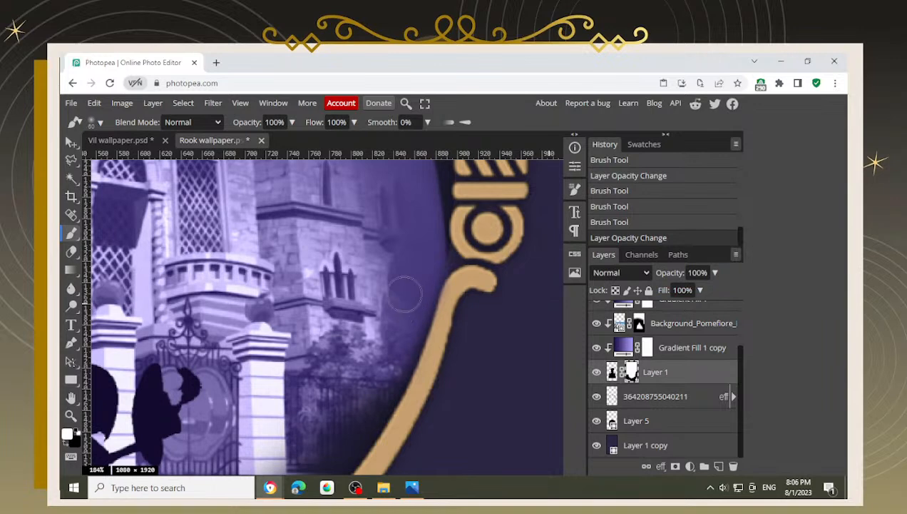
pyautogui.moveTo(347, 381); pyautogui.dragTo(401, 298)
pyautogui.moveTo(371, 354); pyautogui.dragTo(416, 249)
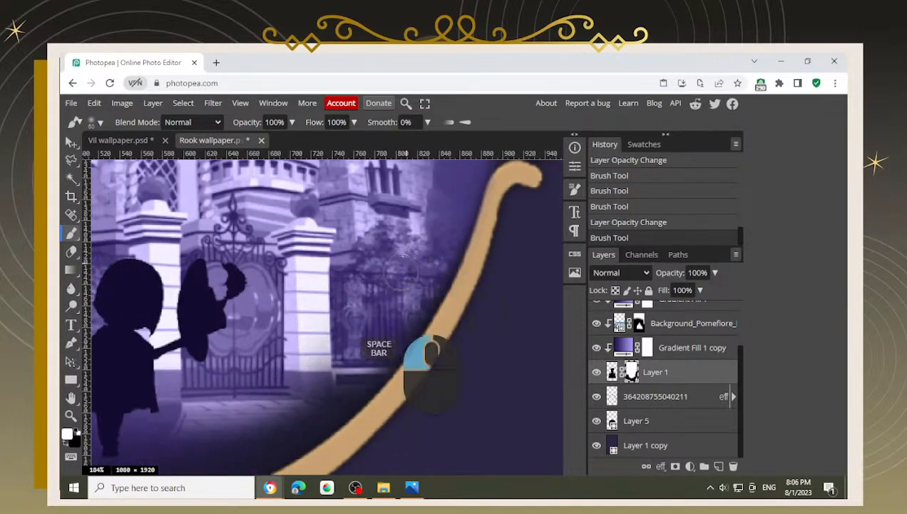
pyautogui.moveTo(357, 333)
pyautogui.mouseDown()
pyautogui.moveTo(255, 398)
pyautogui.moveTo(341, 273)
pyautogui.mouseUp()
pyautogui.moveTo(267, 368); pyautogui.dragTo(338, 302)
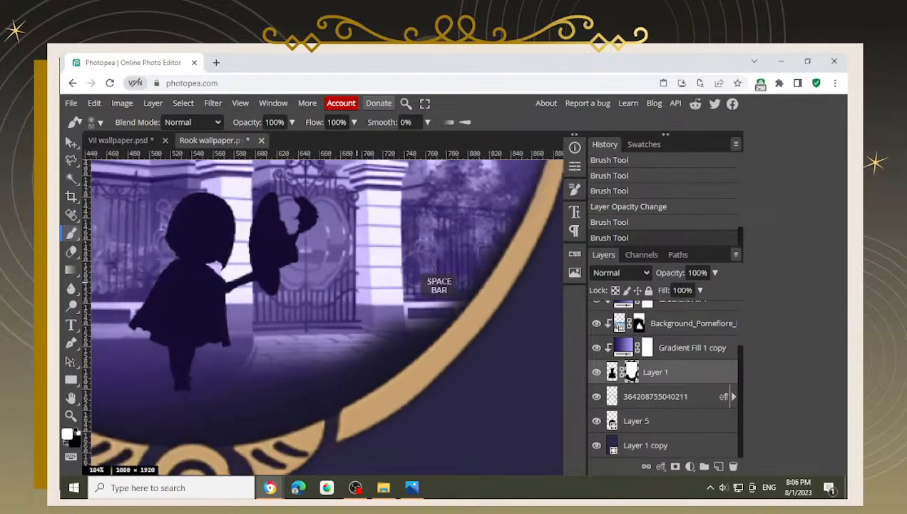
pyautogui.moveTo(420, 266)
pyautogui.mouseDown()
pyautogui.moveTo(337, 340)
pyautogui.moveTo(453, 245)
pyautogui.moveTo(341, 345)
pyautogui.moveTo(439, 267)
pyautogui.moveTo(404, 303)
pyautogui.moveTo(299, 385)
pyautogui.moveTo(376, 331)
pyautogui.moveTo(278, 400)
pyautogui.moveTo(337, 377)
pyautogui.moveTo(264, 396)
pyautogui.mouseUp()
pyautogui.moveTo(305, 368); pyautogui.dragTo(429, 332)
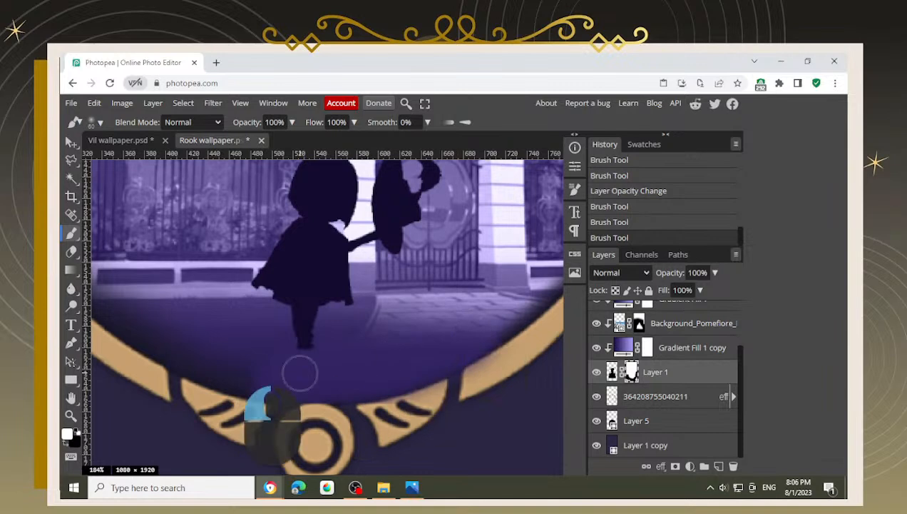
# Step: Paint white on Layer 1's mask to restore the scene above the lower ornament and up the frame's left inner edge
pyautogui.moveTo(299, 373); pyautogui.dragTo(153, 335)
pyautogui.moveTo(213, 338)
pyautogui.mouseDown()
pyautogui.moveTo(278, 352)
pyautogui.moveTo(280, 368)
pyautogui.moveTo(321, 390)
pyautogui.mouseUp()
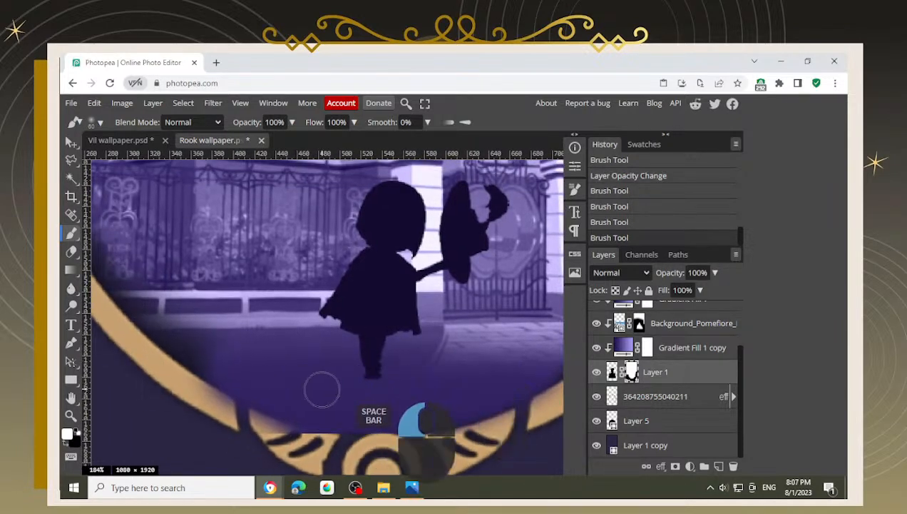
pyautogui.moveTo(129, 306)
pyautogui.mouseDown()
pyautogui.moveTo(168, 328)
pyautogui.moveTo(197, 373)
pyautogui.mouseUp()
pyautogui.moveTo(217, 341)
pyautogui.mouseDown()
pyautogui.moveTo(261, 361)
pyautogui.moveTo(292, 414)
pyautogui.mouseUp()
pyautogui.moveTo(273, 378)
pyautogui.mouseDown()
pyautogui.moveTo(191, 277)
pyautogui.moveTo(206, 321)
pyautogui.moveTo(276, 395)
pyautogui.mouseUp()
pyautogui.moveTo(209, 269)
pyautogui.mouseDown()
pyautogui.moveTo(254, 368)
pyautogui.moveTo(254, 402)
pyautogui.moveTo(229, 371)
pyautogui.mouseUp()
pyautogui.moveTo(188, 235); pyautogui.dragTo(216, 340)
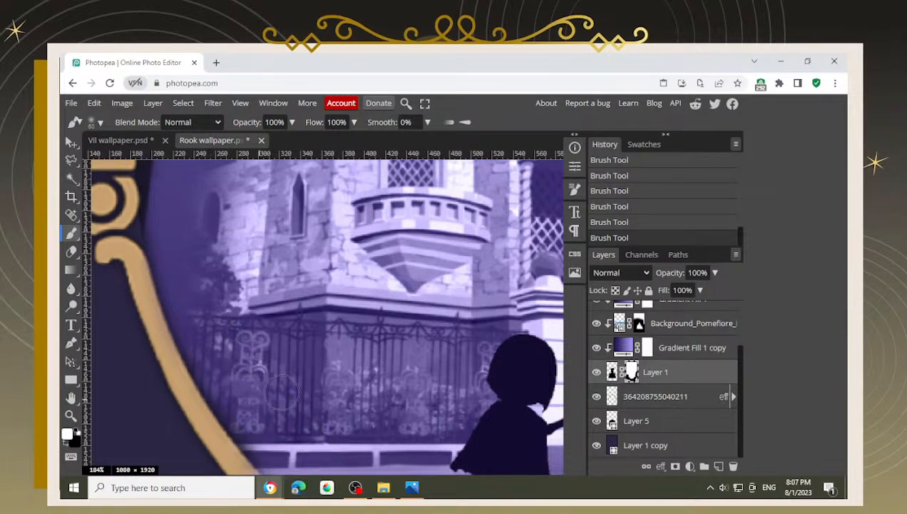
# Step: Touch up Layer 1's mask along the frame's lower left, restoring the scene with white and clearing spill off the gold with black
pyautogui.scroll(-3, 231, 318)
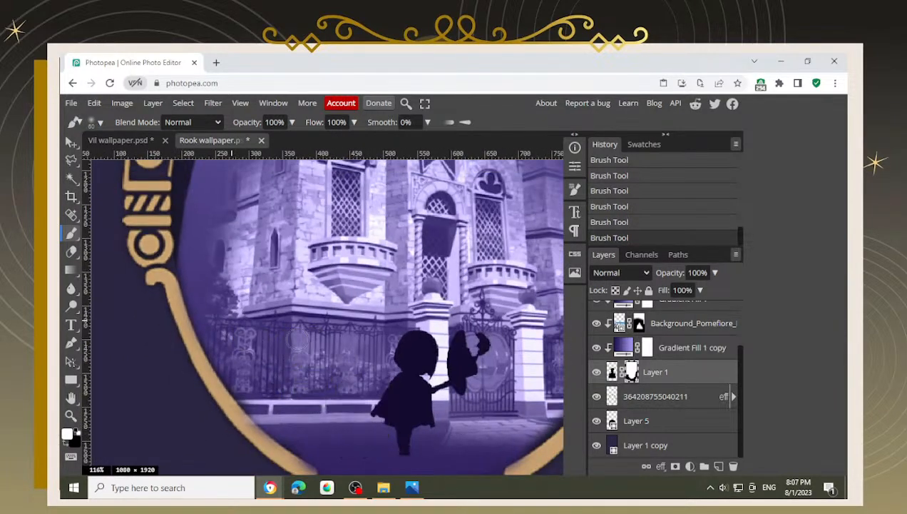
pyautogui.moveTo(234, 338); pyautogui.dragTo(182, 348)
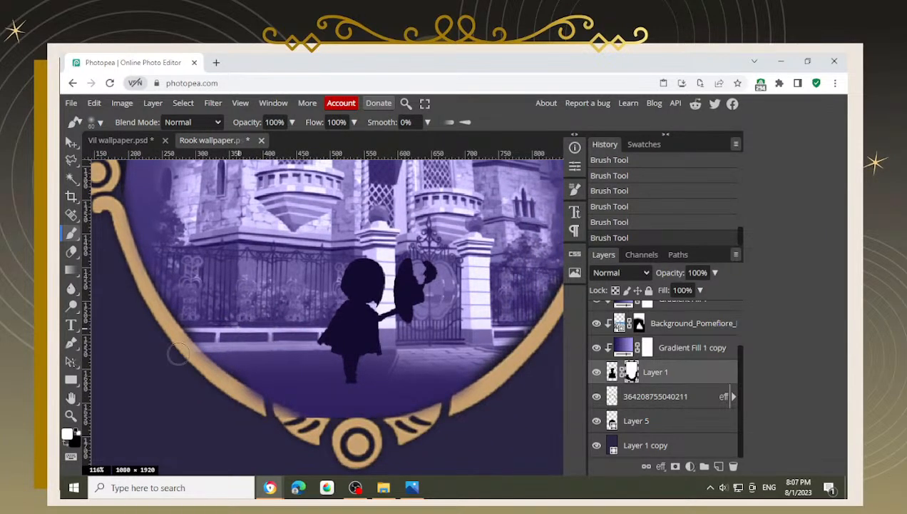
pyautogui.press('x')
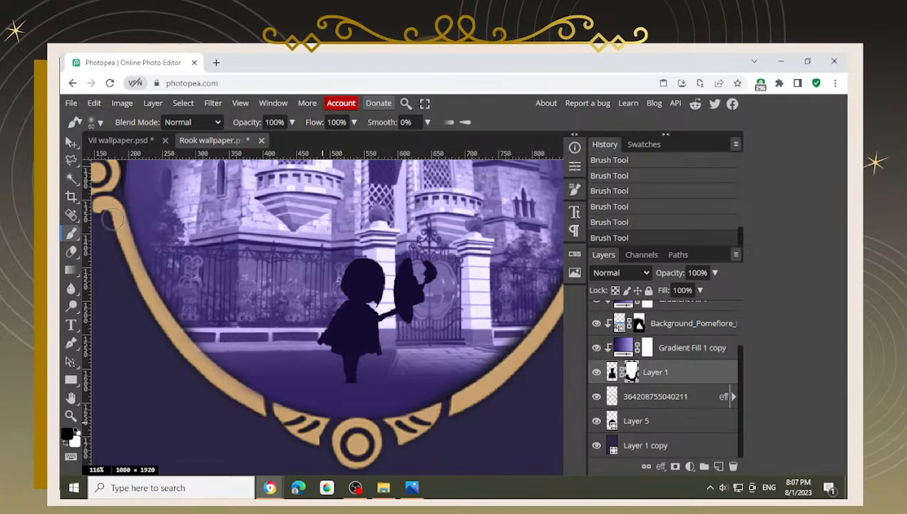
pyautogui.moveTo(125, 211); pyautogui.dragTo(144, 234)
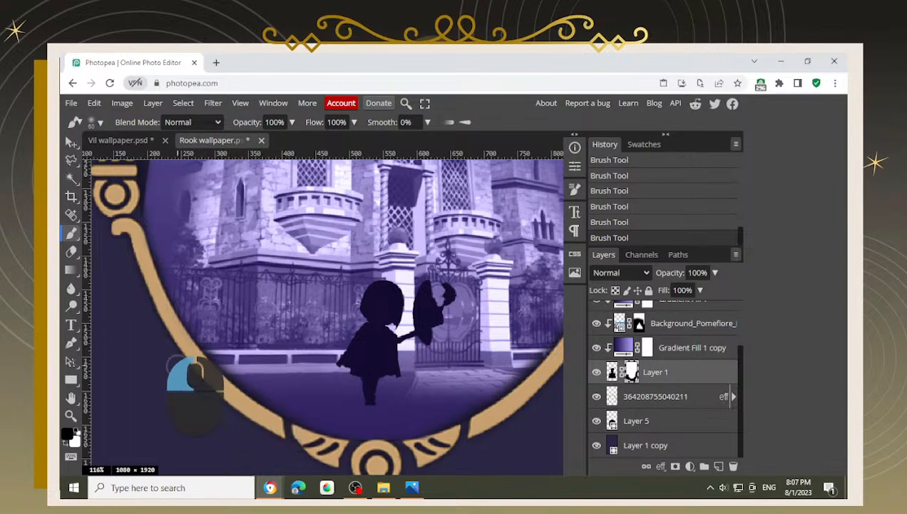
# Step: Undo the last brush stroke on Layer 1's mask and paint black at the gap right of the lower ornament
pyautogui.press('space')
pyautogui.moveTo(252, 372); pyautogui.dragTo(204, 336)
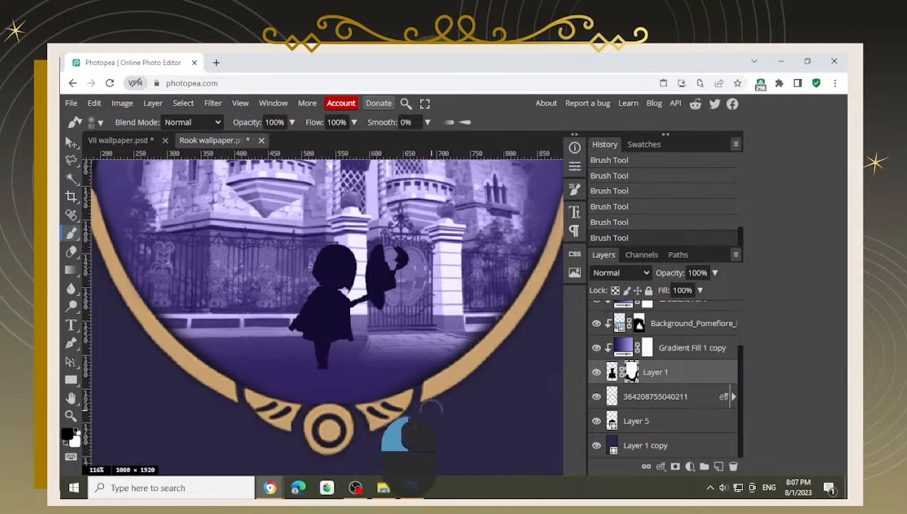
pyautogui.press('x')
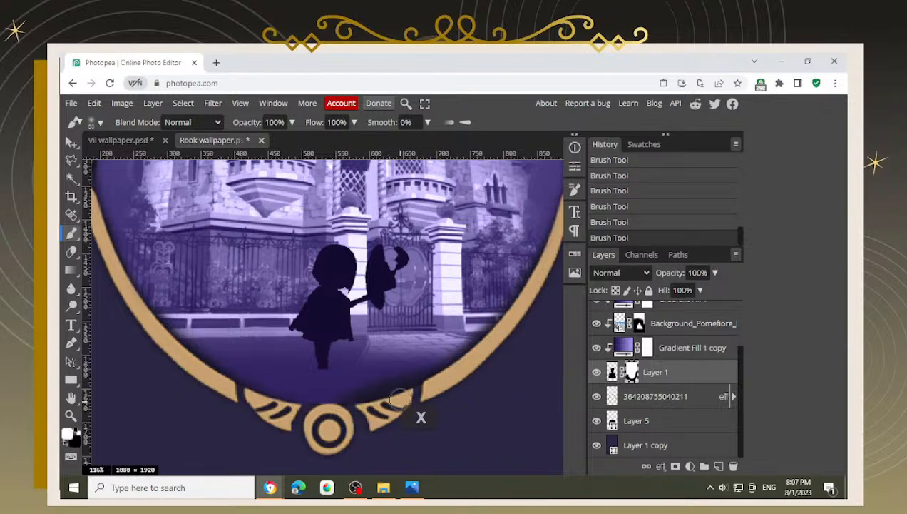
pyautogui.hotkey('ctrl', 'z')
pyautogui.scroll(1, 417, 401)
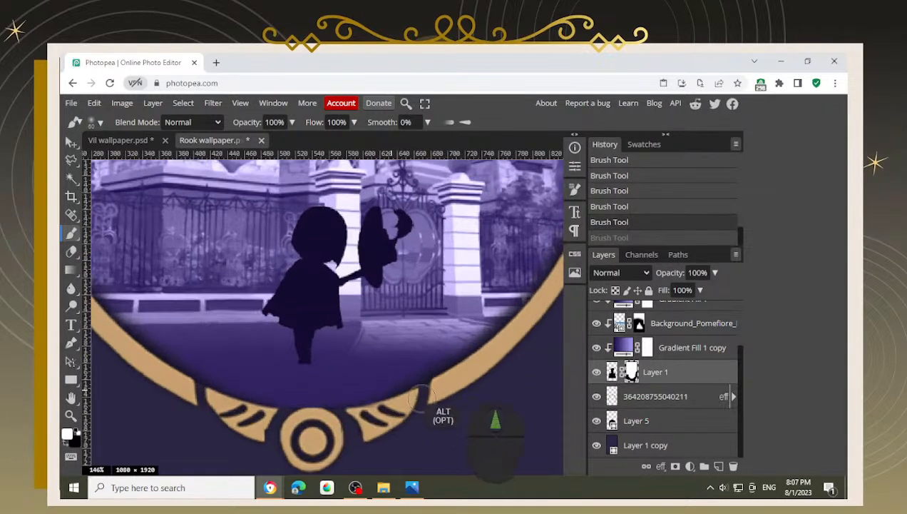
pyautogui.press('x')
pyautogui.moveTo(431, 409)
pyautogui.mouseDown()
pyautogui.moveTo(339, 444)
pyautogui.moveTo(229, 436)
pyautogui.moveTo(348, 433)
pyautogui.moveTo(268, 433)
pyautogui.moveTo(400, 427)
pyautogui.moveTo(442, 414)
pyautogui.mouseUp()
pyautogui.press('x')
# Step: Touch up Layer 1's mask from the lower left rim to the ornament, using black on the gold and white on the scene edge
pyautogui.press('space')
pyautogui.moveTo(228, 357); pyautogui.dragTo(264, 383)
pyautogui.moveTo(200, 348); pyautogui.dragTo(244, 391)
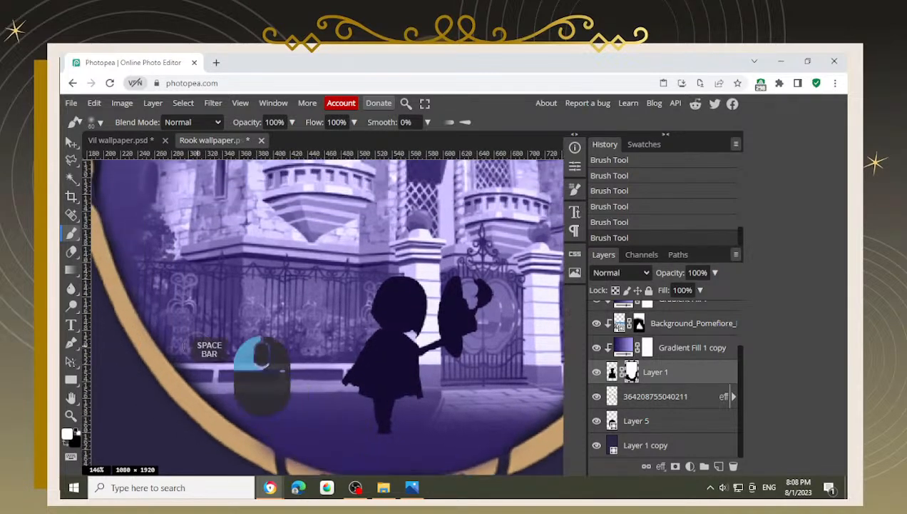
pyautogui.press('x')
pyautogui.press('space')
pyautogui.moveTo(176, 355)
pyautogui.mouseDown()
pyautogui.moveTo(162, 311)
pyautogui.moveTo(125, 329)
pyautogui.moveTo(126, 373)
pyautogui.moveTo(172, 412)
pyautogui.mouseUp()
pyautogui.press('space')
pyautogui.moveTo(228, 404); pyautogui.dragTo(182, 381)
pyautogui.moveTo(122, 375)
pyautogui.mouseDown()
pyautogui.moveTo(292, 435)
pyautogui.moveTo(435, 433)
pyautogui.moveTo(426, 423)
pyautogui.mouseUp()
pyautogui.moveTo(342, 387); pyautogui.dragTo(249, 365)
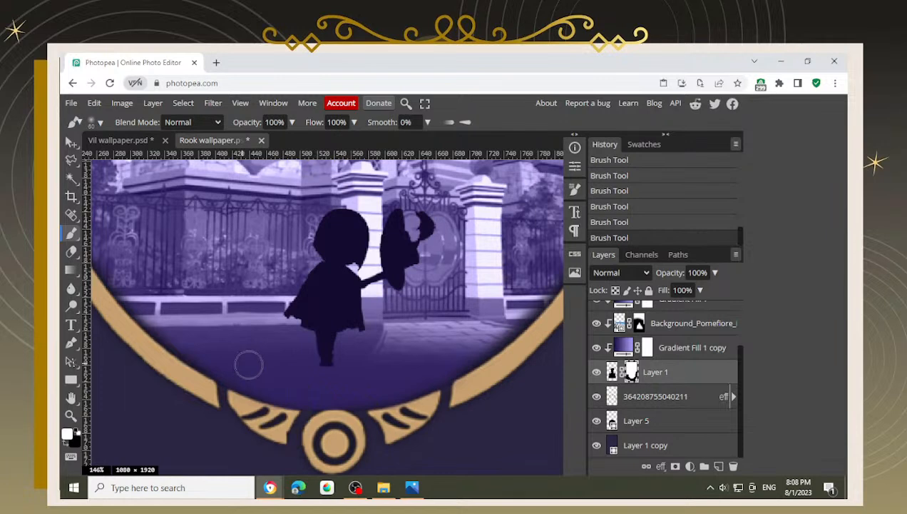
# Step: Paint black on Layer 1's mask to clear spill off the lower ornament and the gold rim on both sides of it
pyautogui.press('x')
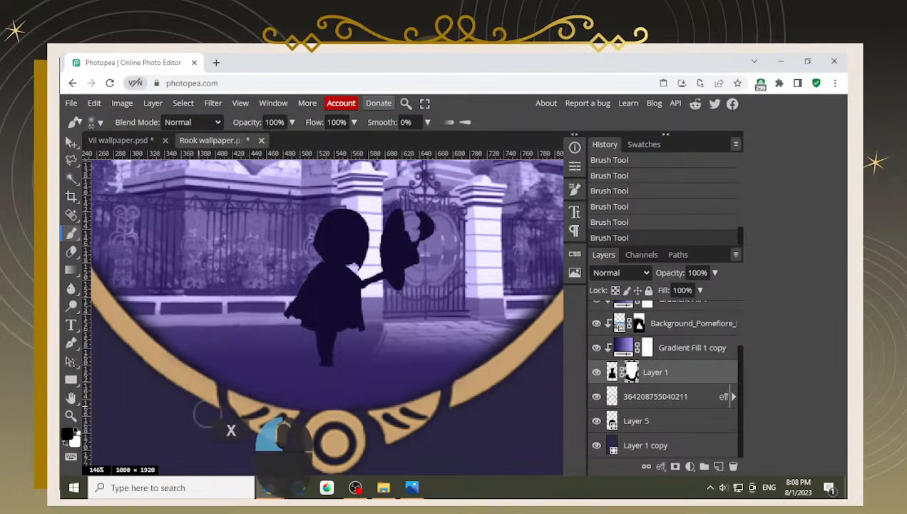
pyautogui.moveTo(194, 396)
pyautogui.mouseDown()
pyautogui.moveTo(242, 421)
pyautogui.moveTo(220, 412)
pyautogui.moveTo(337, 435)
pyautogui.mouseUp()
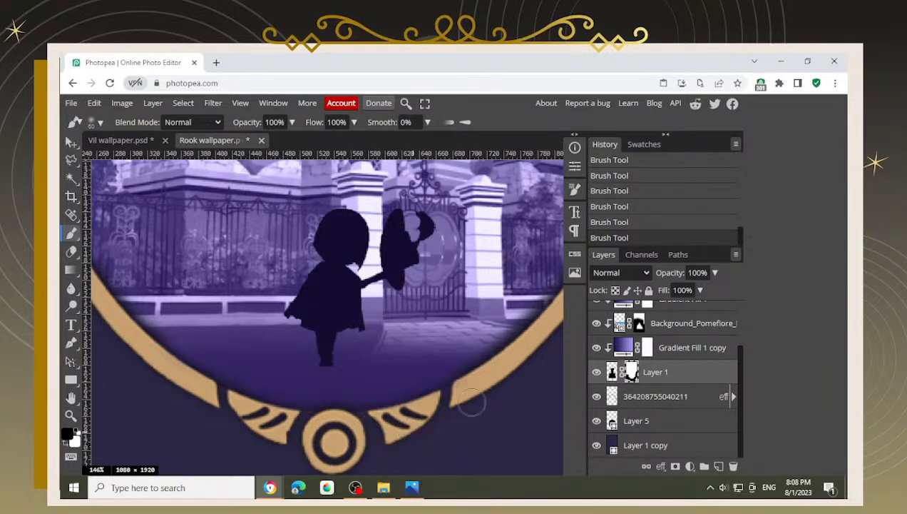
pyautogui.moveTo(478, 397); pyautogui.dragTo(324, 440)
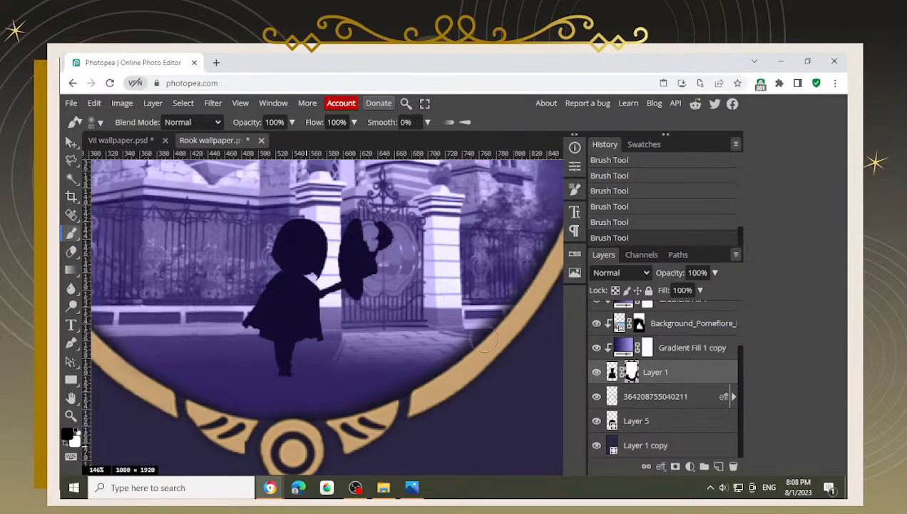
pyautogui.moveTo(485, 339); pyautogui.dragTo(299, 450)
# Step: Refine Layer 1's mask around the curl on the frame's right side, restoring the scene with white and clearing the gold with black
pyautogui.press('x')
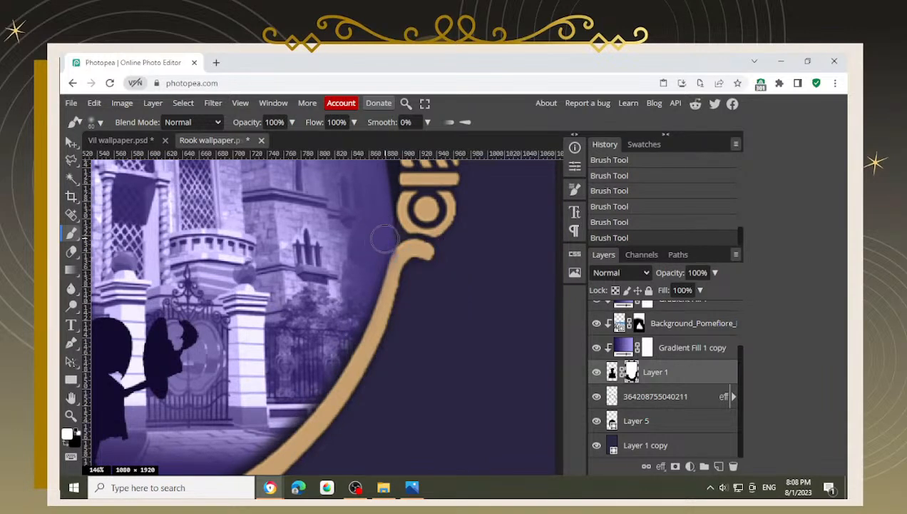
pyautogui.press('x')
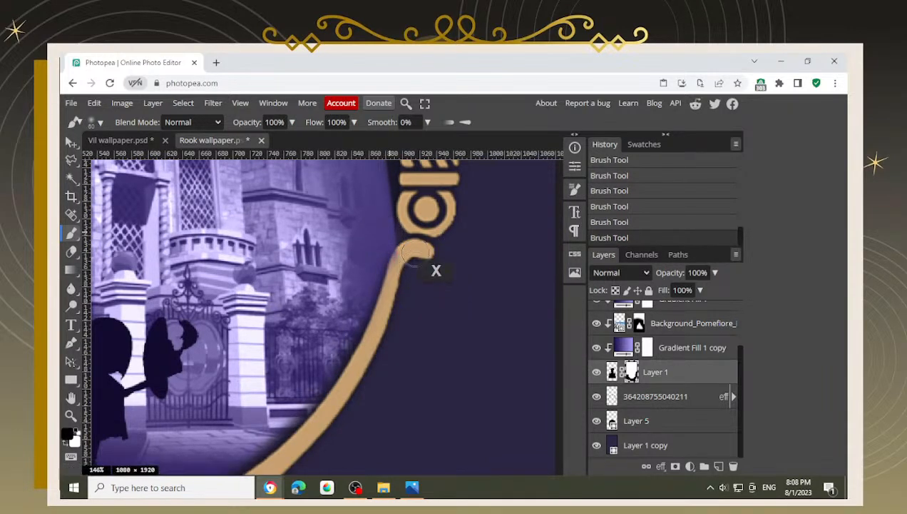
pyautogui.click(405, 289)
pyautogui.moveTo(406, 289)
pyautogui.mouseDown()
pyautogui.moveTo(417, 253)
pyautogui.moveTo(379, 253)
pyautogui.moveTo(394, 220)
pyautogui.moveTo(342, 329)
pyautogui.mouseUp()
pyautogui.press('x')
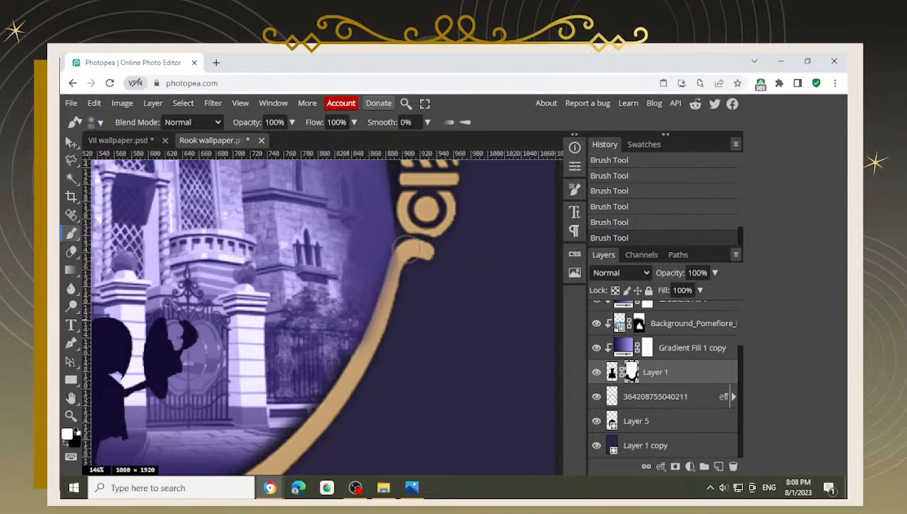
pyautogui.moveTo(421, 255)
pyautogui.mouseDown()
pyautogui.moveTo(412, 284)
pyautogui.moveTo(422, 261)
pyautogui.moveTo(378, 369)
pyautogui.moveTo(401, 337)
pyautogui.moveTo(369, 383)
pyautogui.moveTo(398, 323)
pyautogui.moveTo(375, 381)
pyautogui.moveTo(441, 268)
pyautogui.moveTo(443, 247)
pyautogui.mouseUp()
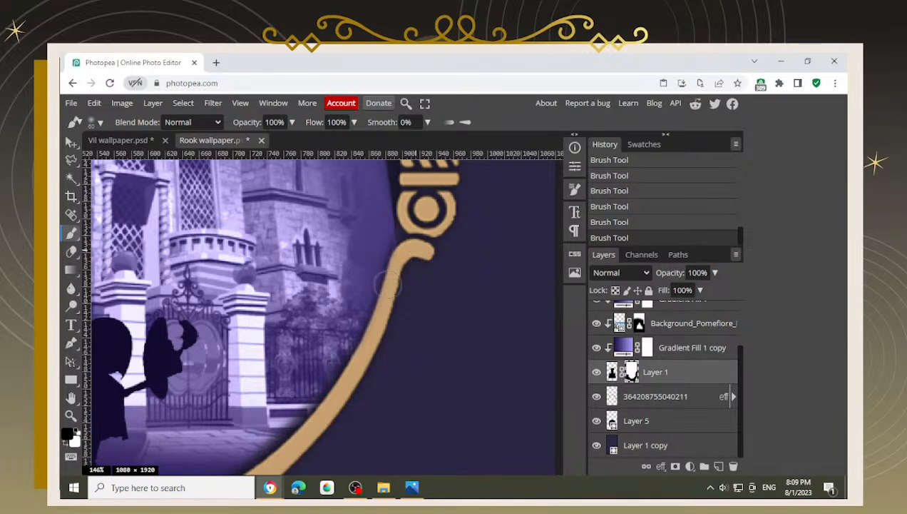
pyautogui.moveTo(431, 244)
pyautogui.mouseDown()
pyautogui.moveTo(413, 259)
pyautogui.moveTo(424, 205)
pyautogui.moveTo(422, 243)
pyautogui.mouseUp()
pyautogui.moveTo(425, 210)
pyautogui.mouseDown()
pyautogui.moveTo(407, 224)
pyautogui.moveTo(418, 284)
pyautogui.moveTo(411, 308)
pyautogui.moveTo(413, 299)
pyautogui.mouseUp()
pyautogui.moveTo(411, 372); pyautogui.dragTo(419, 358)
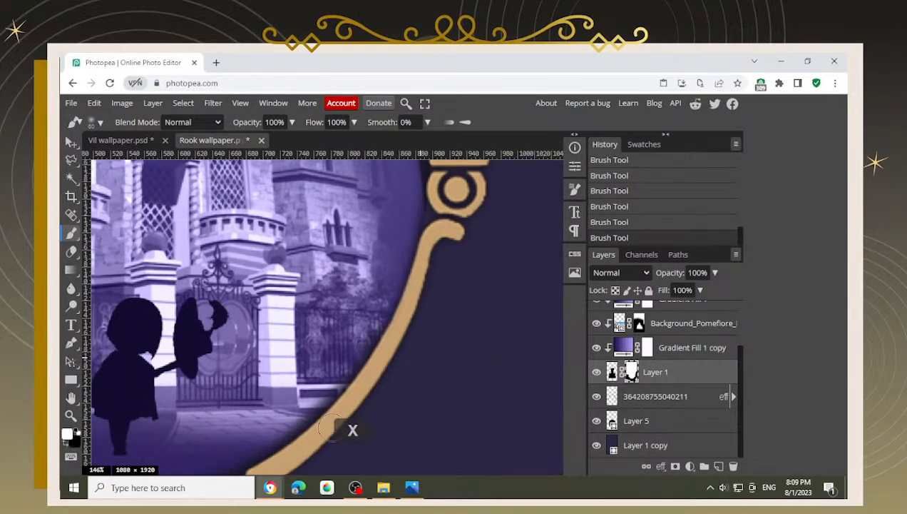
# Step: Restore the scene along the frame's lower right inner edge with white on Layer 1's mask and clear the spill off the gold with black
pyautogui.moveTo(367, 423); pyautogui.dragTo(405, 360)
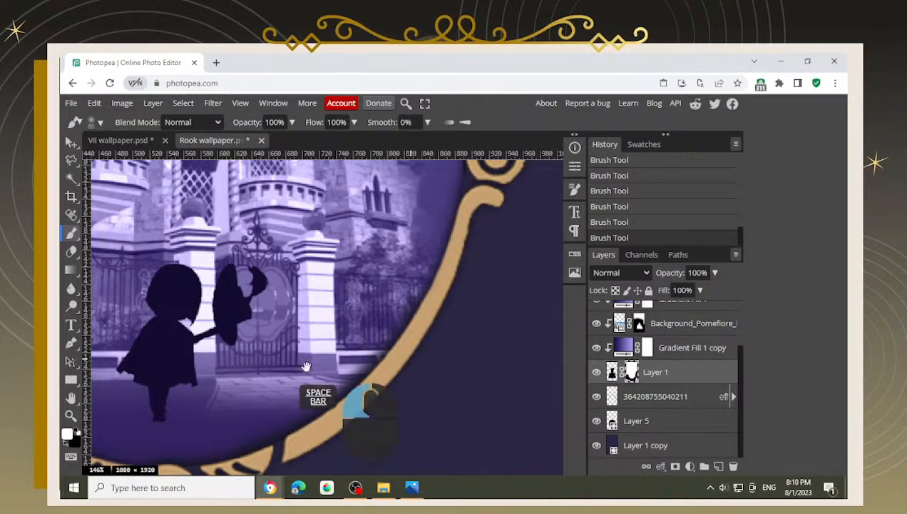
pyautogui.moveTo(339, 401); pyautogui.dragTo(371, 361)
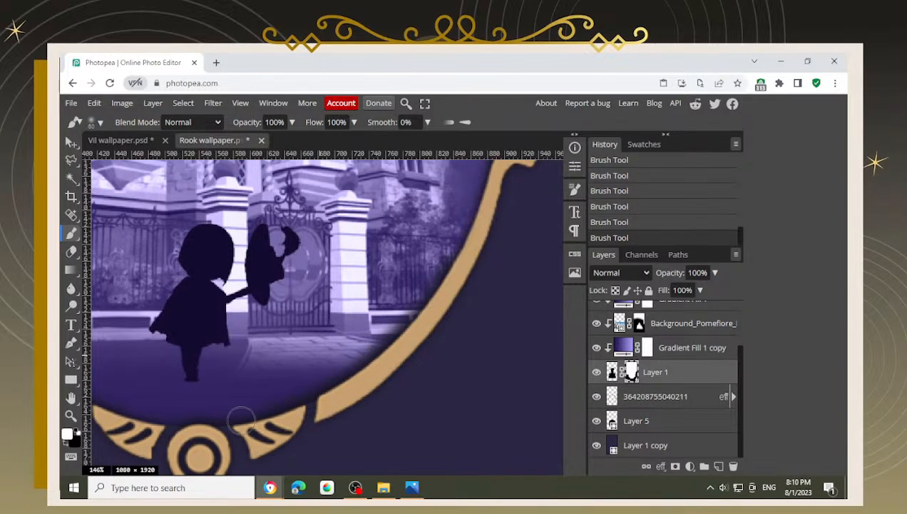
pyautogui.moveTo(257, 400)
pyautogui.mouseDown()
pyautogui.moveTo(306, 381)
pyautogui.moveTo(356, 340)
pyautogui.moveTo(394, 291)
pyautogui.moveTo(424, 278)
pyautogui.moveTo(438, 246)
pyautogui.mouseUp()
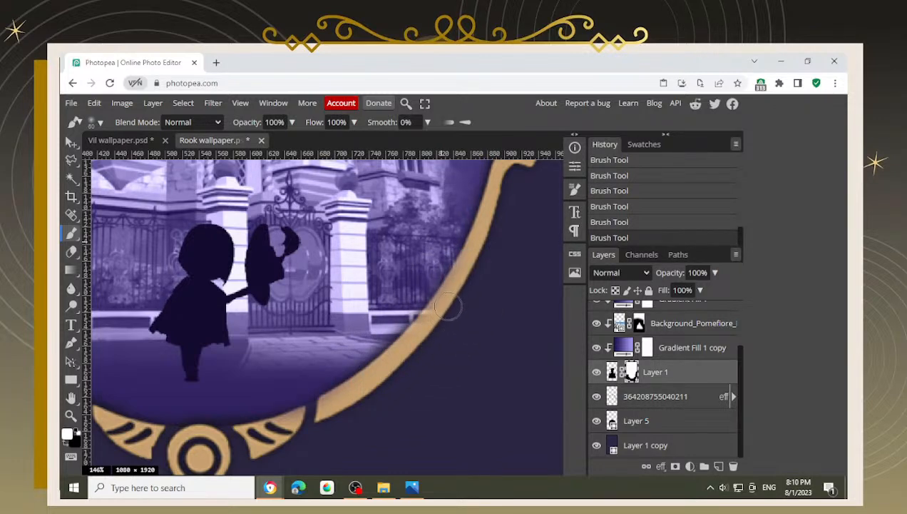
pyautogui.press('x')
pyautogui.moveTo(496, 258)
pyautogui.mouseDown()
pyautogui.moveTo(465, 312)
pyautogui.moveTo(342, 434)
pyautogui.moveTo(368, 398)
pyautogui.moveTo(312, 439)
pyautogui.moveTo(290, 443)
pyautogui.moveTo(318, 429)
pyautogui.moveTo(282, 436)
pyautogui.moveTo(328, 426)
pyautogui.mouseUp()
# Step: Examine the edge of Layer 1's mask along the frame's lower left rim, the lower ornament and the right rim
pyautogui.press('space')
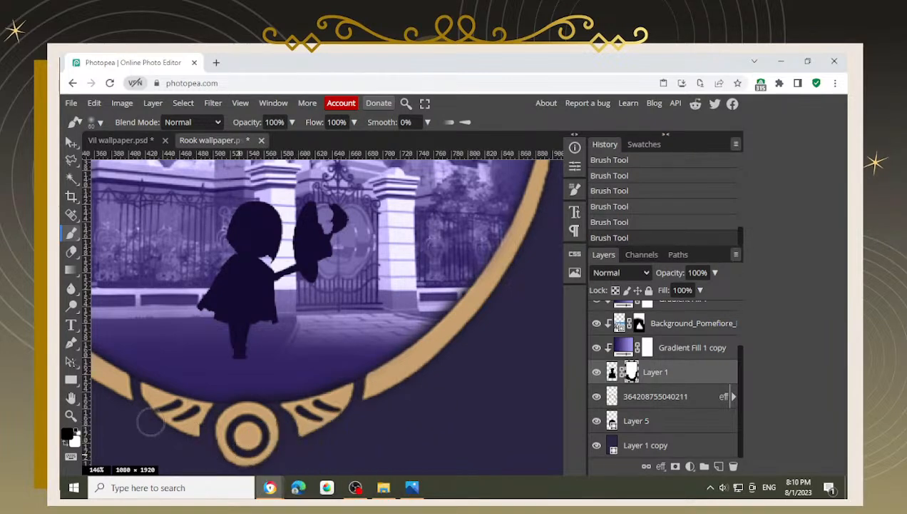
pyautogui.press('space')
pyautogui.moveTo(216, 369); pyautogui.dragTo(451, 346)
pyautogui.moveTo(351, 323)
pyautogui.mouseDown()
pyautogui.moveTo(364, 345)
pyautogui.moveTo(361, 401)
pyautogui.mouseUp()
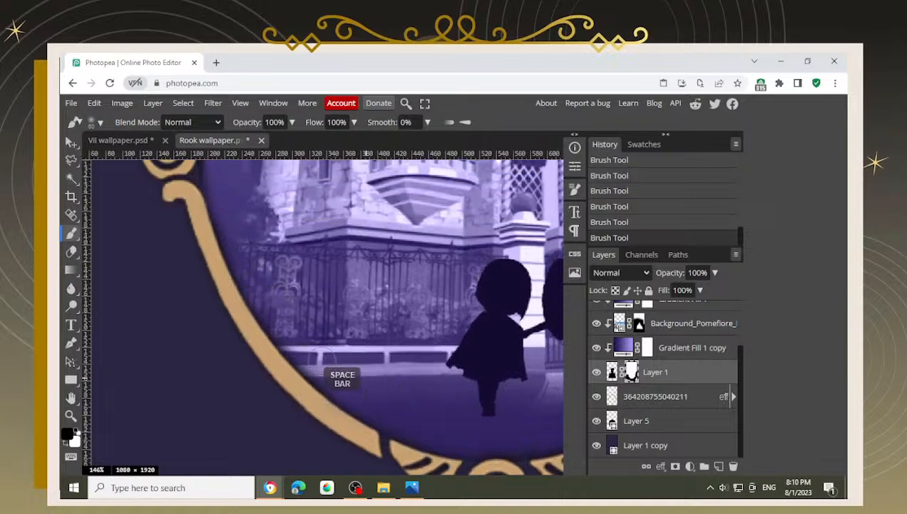
pyautogui.press('space')
pyautogui.moveTo(288, 391); pyautogui.dragTo(192, 322)
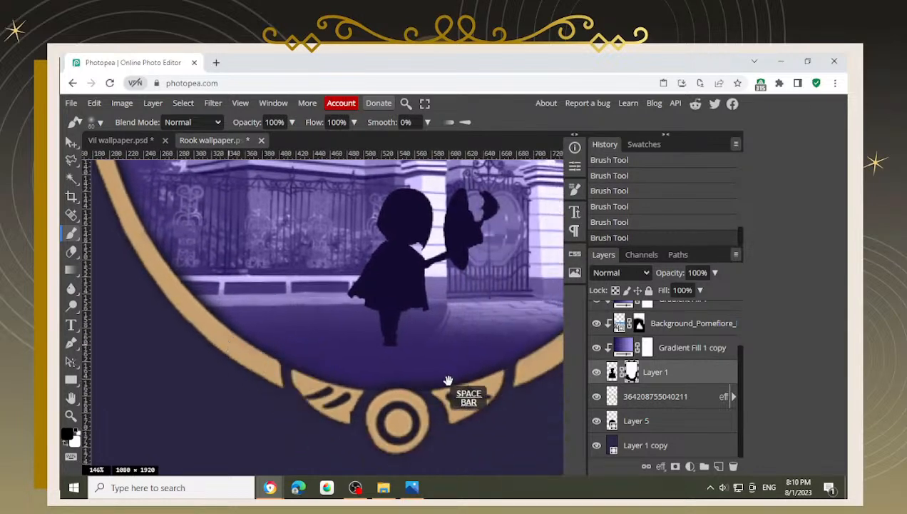
pyautogui.moveTo(447, 381); pyautogui.dragTo(362, 375)
pyautogui.moveTo(504, 338)
pyautogui.mouseDown()
pyautogui.moveTo(421, 376)
pyautogui.moveTo(537, 232)
pyautogui.moveTo(495, 282)
pyautogui.mouseUp()
pyautogui.click(537, 235)
pyautogui.press('space')
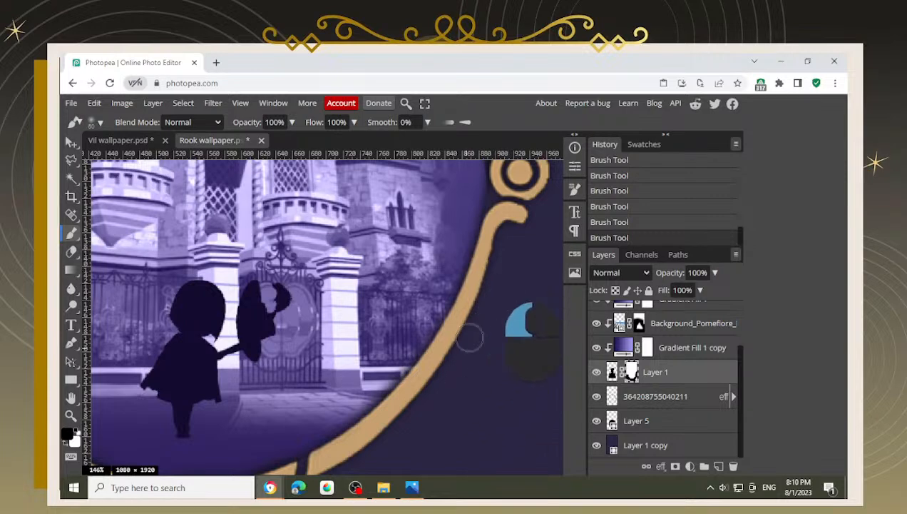
# Step: Touch up Layer 1's mask along the frame's lower right, painting black over the gold and ornament and white along the inner edge
pyautogui.press('x')
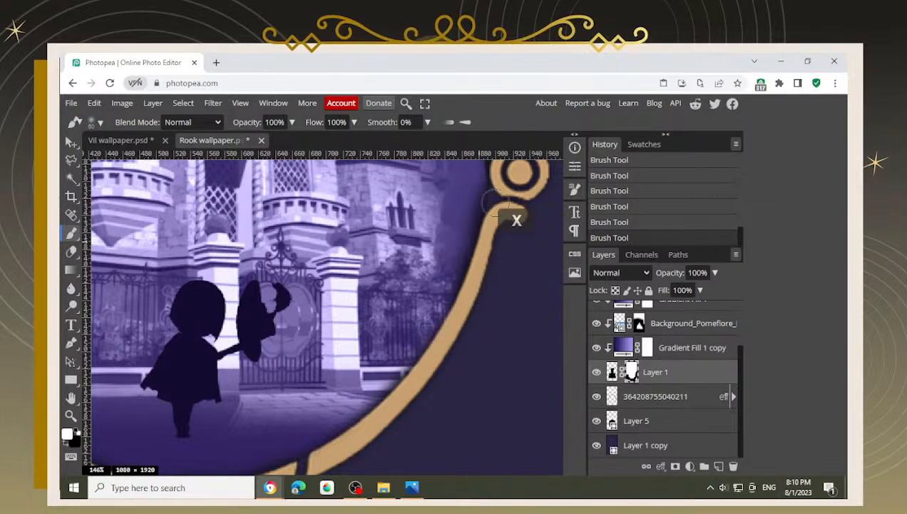
pyautogui.moveTo(492, 205); pyautogui.dragTo(461, 255)
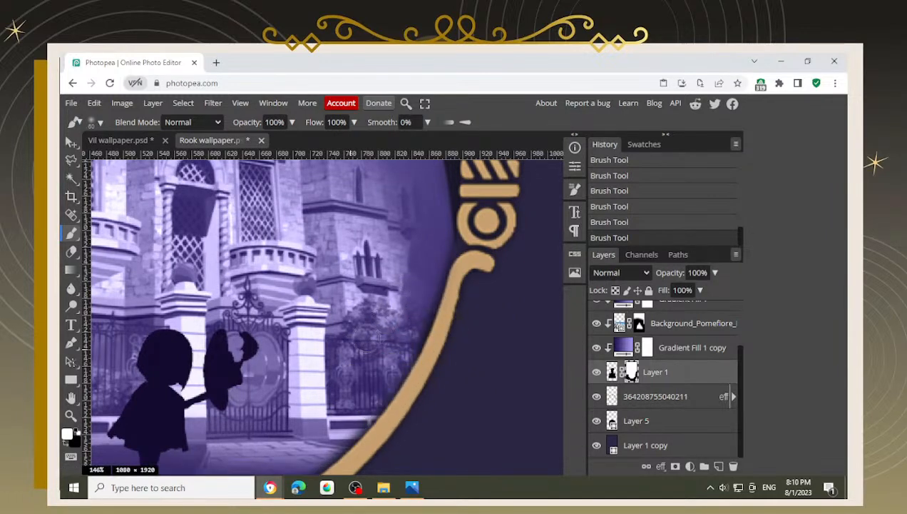
pyautogui.press('space')
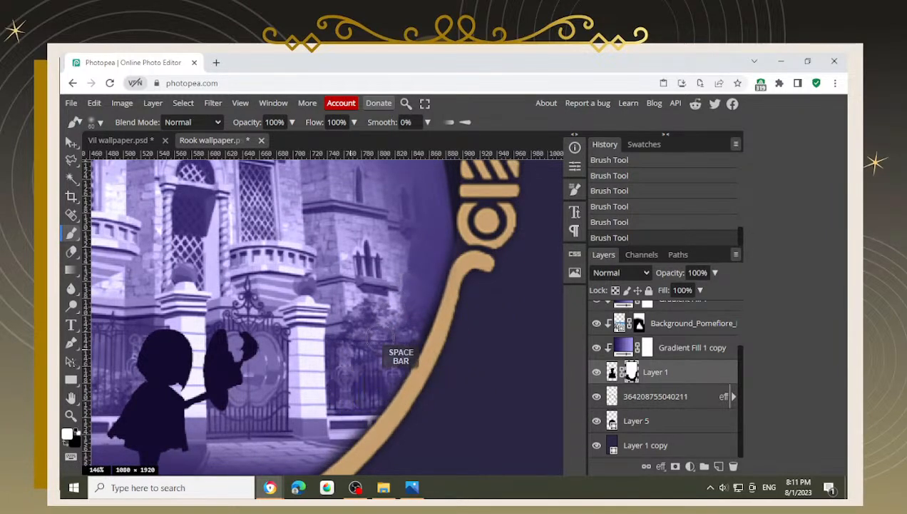
pyautogui.moveTo(371, 396); pyautogui.dragTo(446, 306)
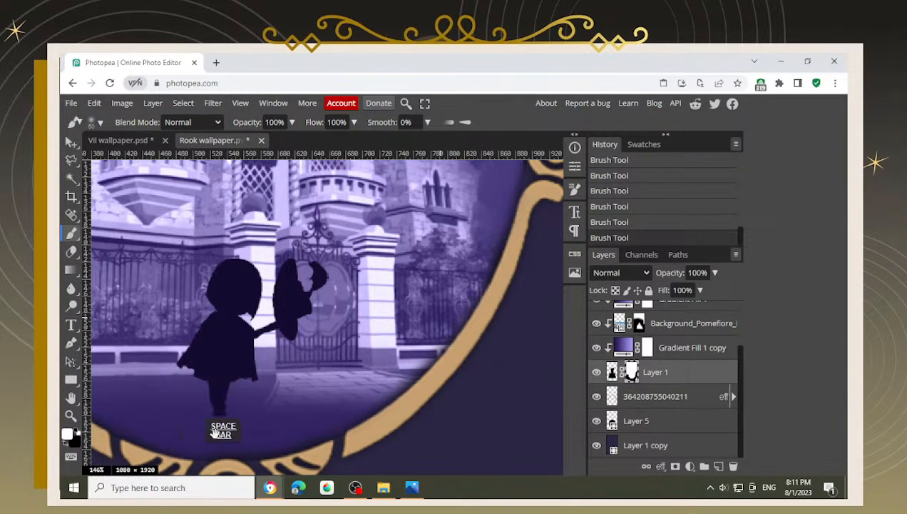
pyautogui.moveTo(186, 418); pyautogui.dragTo(238, 356)
pyautogui.press('x')
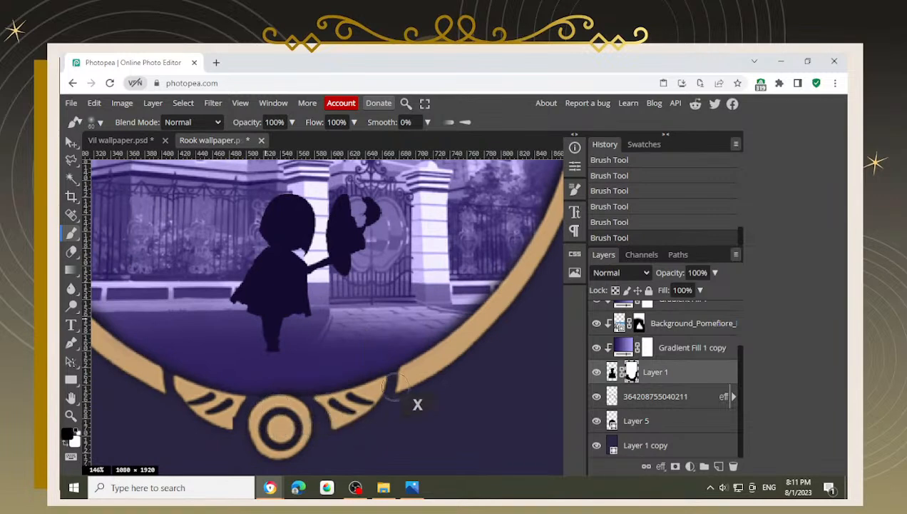
pyautogui.moveTo(457, 361)
pyautogui.mouseDown()
pyautogui.moveTo(386, 412)
pyautogui.moveTo(438, 377)
pyautogui.moveTo(360, 413)
pyautogui.moveTo(448, 367)
pyautogui.moveTo(389, 417)
pyautogui.moveTo(451, 362)
pyautogui.moveTo(362, 434)
pyautogui.moveTo(407, 403)
pyautogui.moveTo(310, 443)
pyautogui.mouseUp()
pyautogui.press('x')
pyautogui.moveTo(282, 379)
pyautogui.mouseDown()
pyautogui.moveTo(302, 364)
pyautogui.moveTo(280, 369)
pyautogui.moveTo(364, 344)
pyautogui.moveTo(451, 272)
pyautogui.mouseUp()
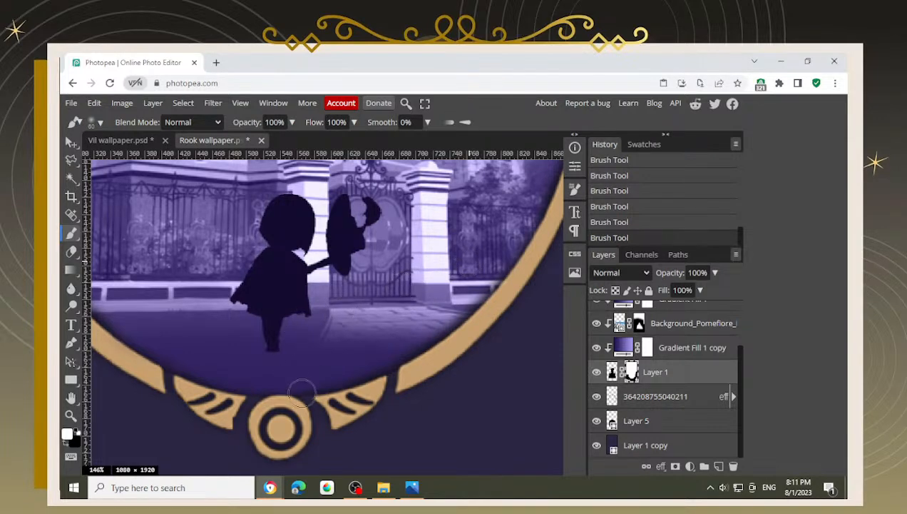
# Step: Paint black on Layer 1's mask to clear the remaining spill off the lower ornament and the lower left gold rim
pyautogui.press('x')
pyautogui.press('space')
pyautogui.moveTo(278, 421)
pyautogui.mouseDown()
pyautogui.moveTo(300, 403)
pyautogui.moveTo(184, 326)
pyautogui.moveTo(213, 397)
pyautogui.moveTo(177, 341)
pyautogui.moveTo(165, 275)
pyautogui.moveTo(139, 307)
pyautogui.moveTo(165, 355)
pyautogui.moveTo(127, 331)
pyautogui.mouseUp()
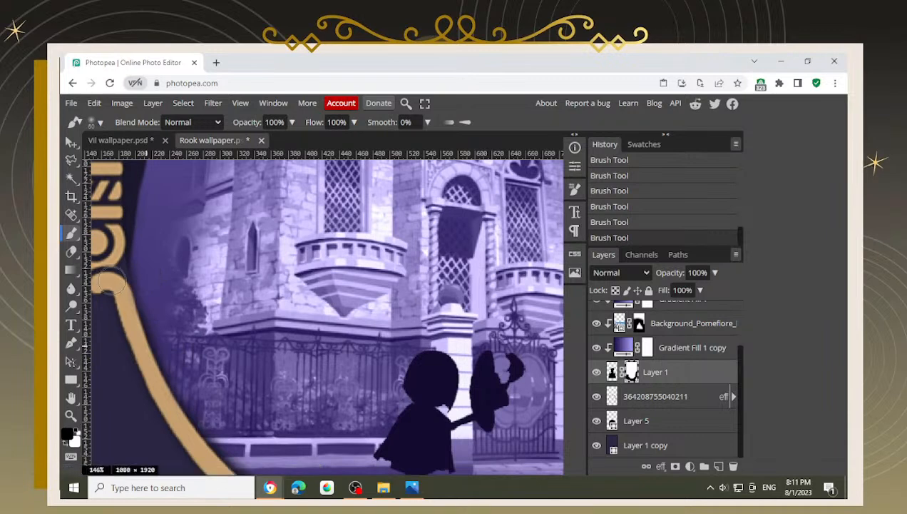
# Step: Check the edge of Layer 1's mask down the frame's left rim to the lower ornament and across the whole lower oval
pyautogui.press('x')
pyautogui.press('x')
pyautogui.press('x')
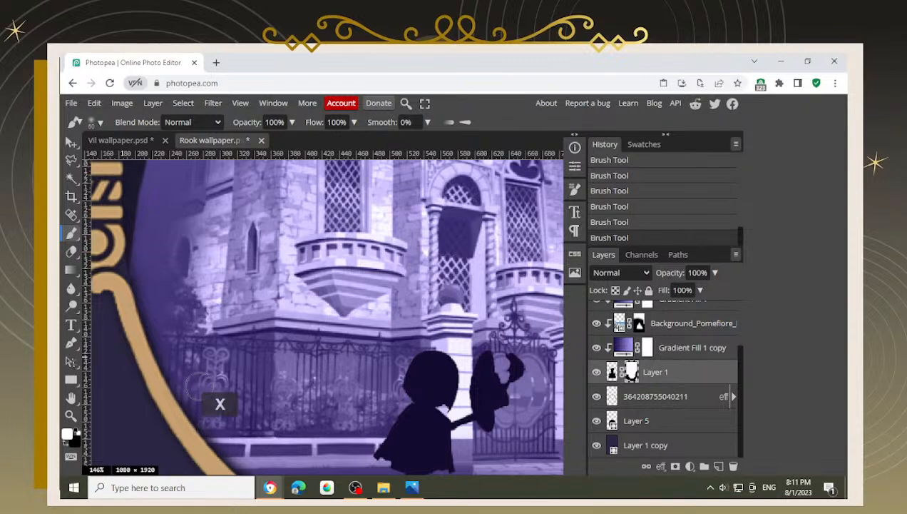
pyautogui.click(246, 396)
pyautogui.press('space')
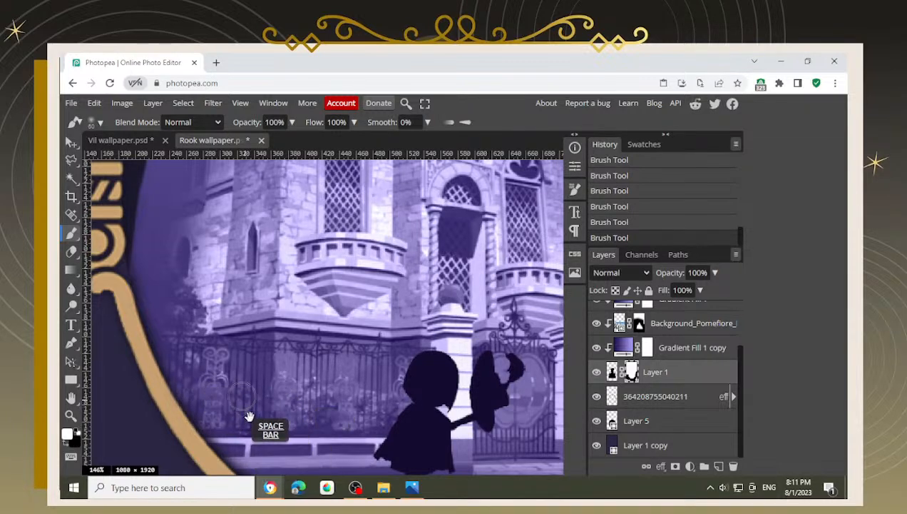
pyautogui.moveTo(248, 416); pyautogui.dragTo(214, 342)
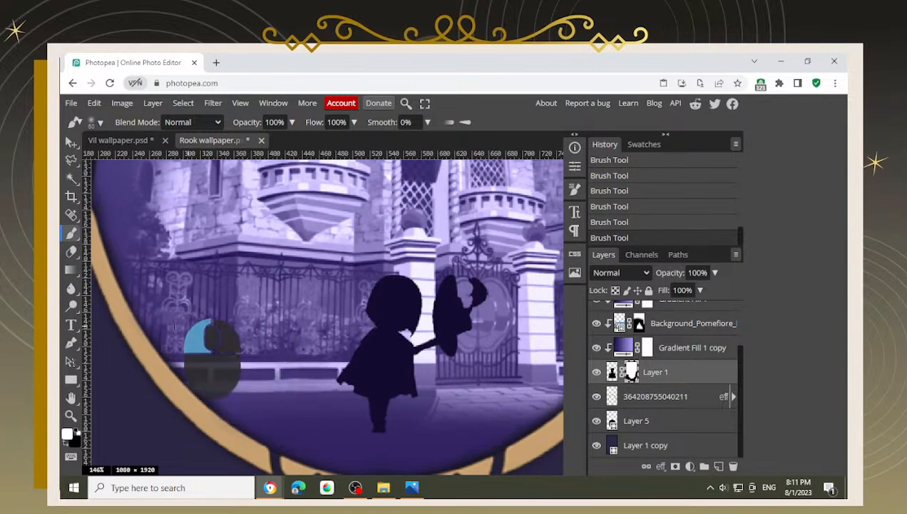
pyautogui.moveTo(306, 400); pyautogui.dragTo(243, 364)
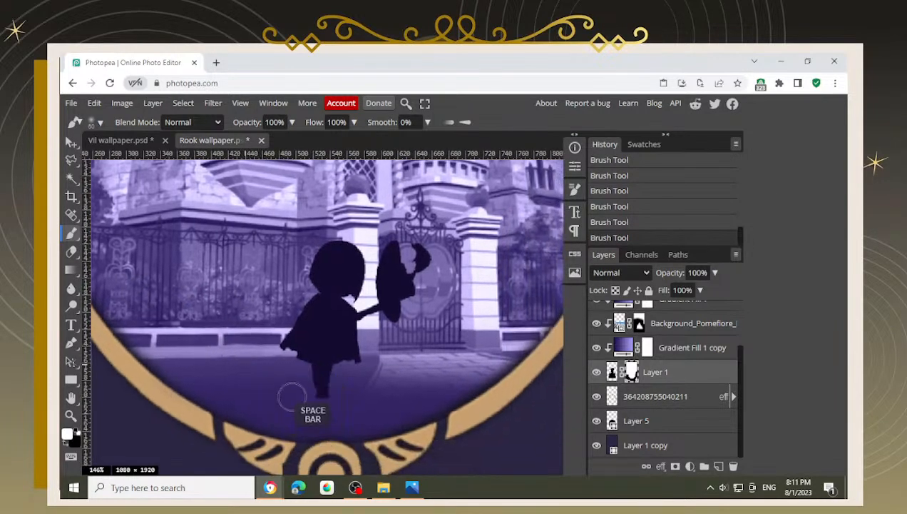
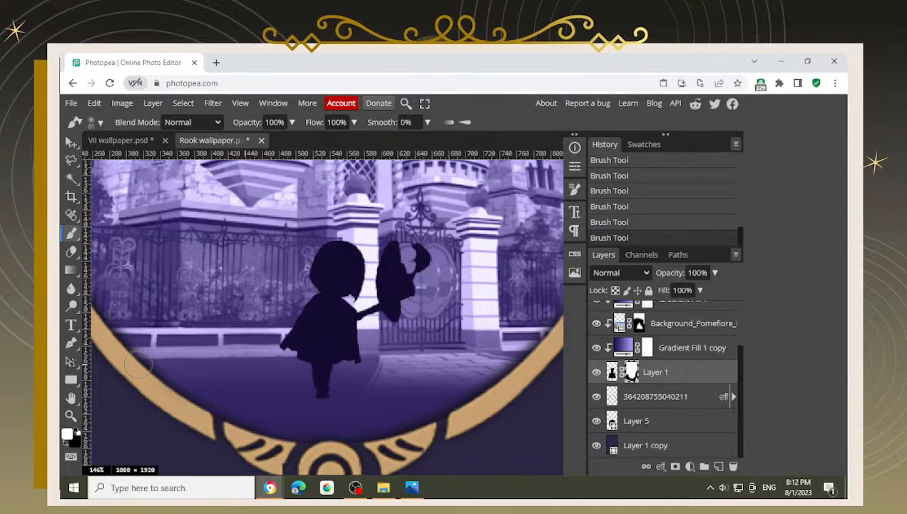
pyautogui.moveTo(187, 379); pyautogui.dragTo(214, 371)
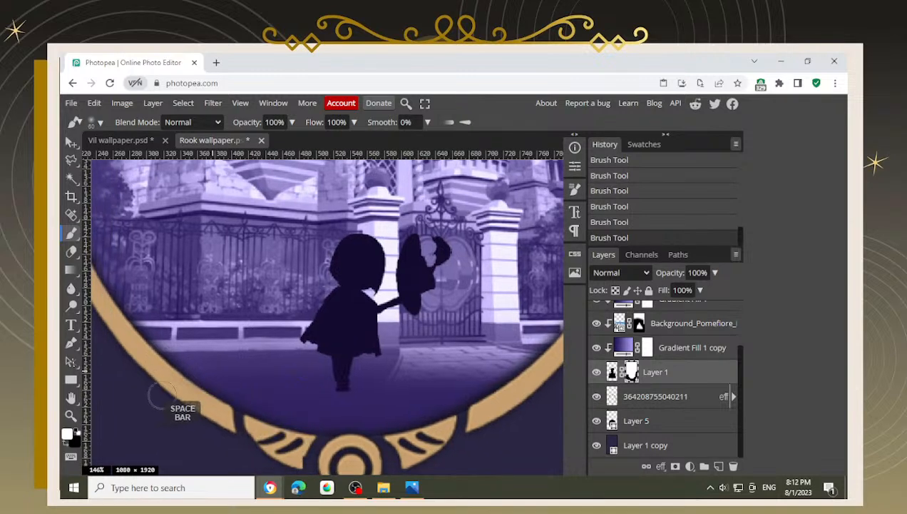
pyautogui.keyDown('alt'); pyautogui.click(194, 401); pyautogui.keyUp('alt')
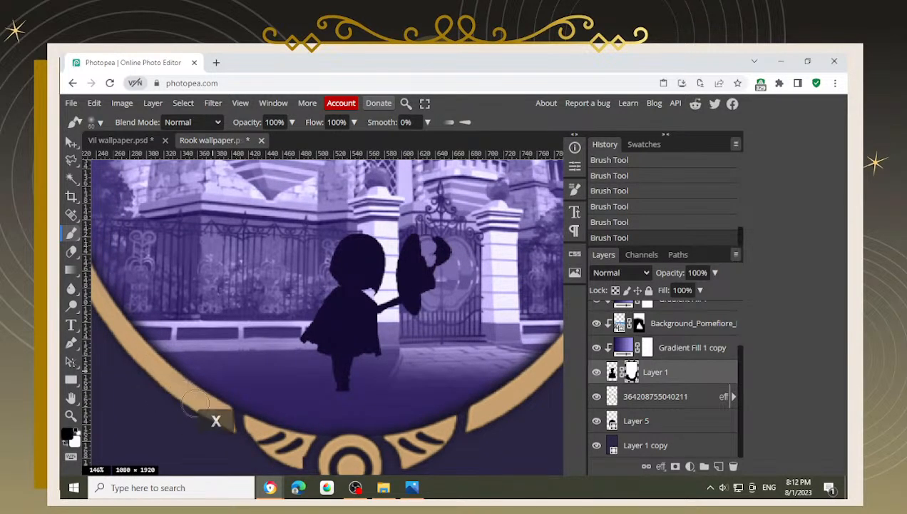
pyautogui.keyDown('alt'); pyautogui.scroll(-2, 194, 401); pyautogui.keyUp('alt')
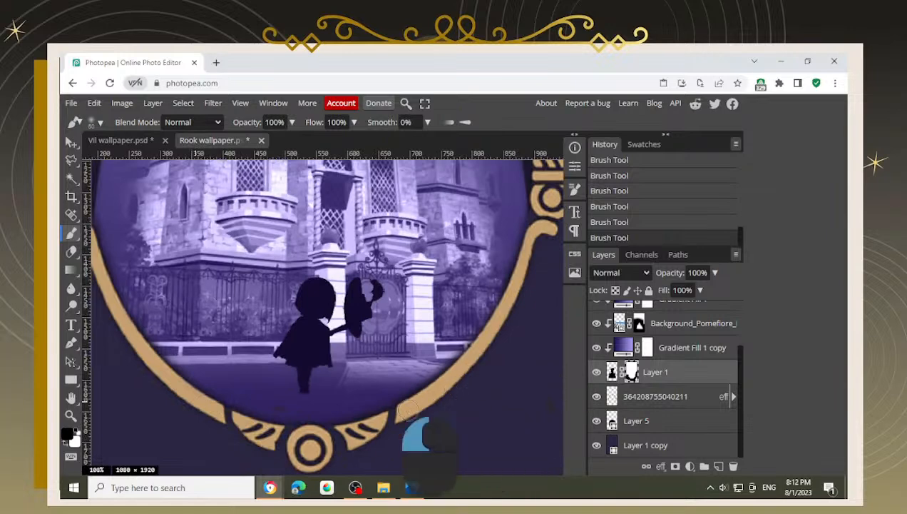
# Step: Touch up Layer 1's mask at the frame's lower right, painting white along the inner edge and black over the gold rim
pyautogui.press('x')
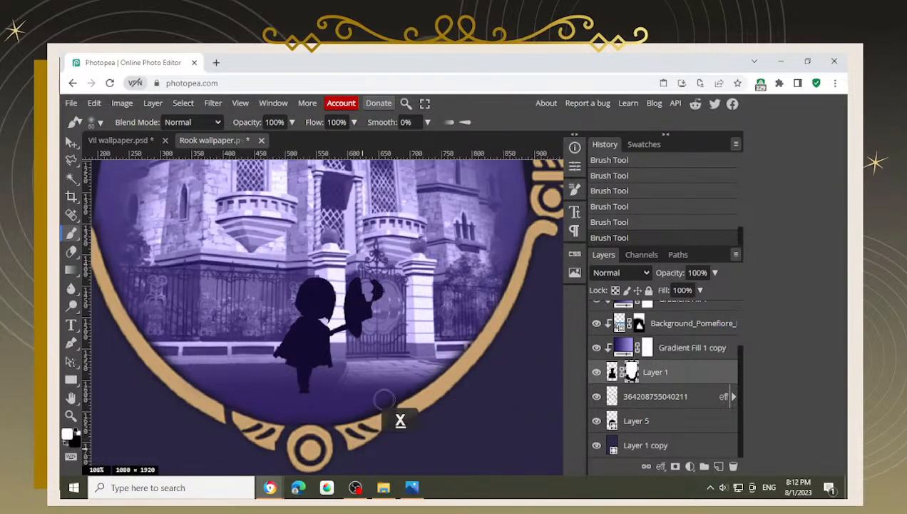
pyautogui.moveTo(354, 400)
pyautogui.mouseDown()
pyautogui.moveTo(425, 385)
pyautogui.moveTo(378, 387)
pyautogui.moveTo(428, 389)
pyautogui.moveTo(364, 386)
pyautogui.mouseUp()
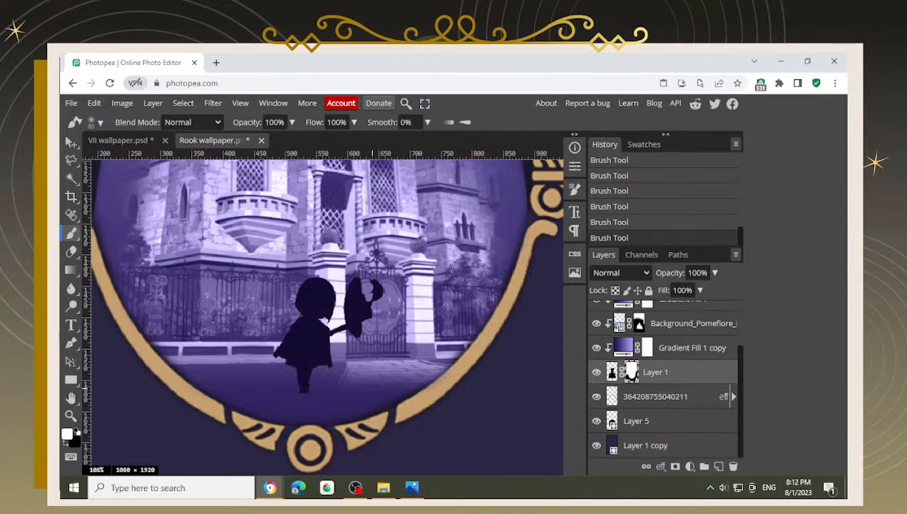
pyautogui.press('x')
pyautogui.moveTo(466, 380)
pyautogui.mouseDown()
pyautogui.moveTo(436, 398)
pyautogui.moveTo(556, 267)
pyautogui.moveTo(502, 347)
pyautogui.mouseUp()
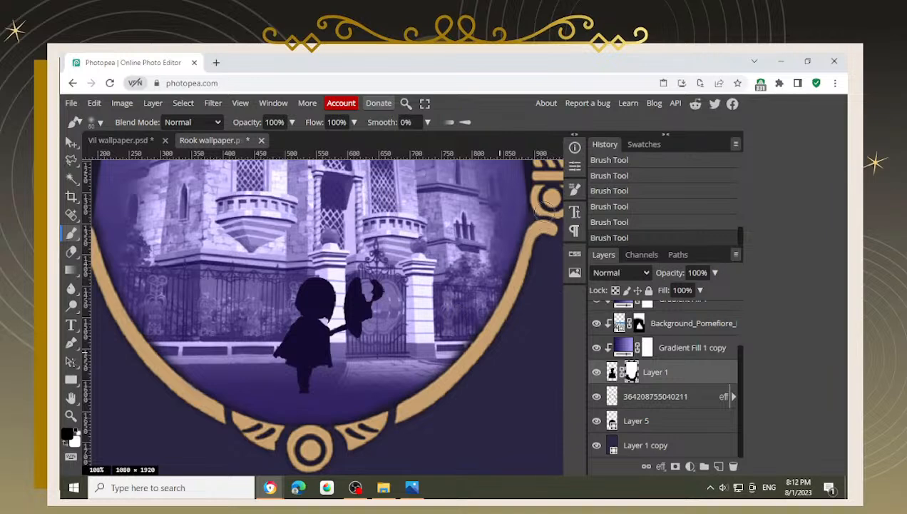
pyautogui.moveTo(530, 302)
pyautogui.mouseDown()
pyautogui.moveTo(532, 353)
pyautogui.moveTo(521, 349)
pyautogui.moveTo(477, 375)
pyautogui.mouseUp()
pyautogui.moveTo(193, 393)
pyautogui.mouseDown()
pyautogui.moveTo(253, 427)
pyautogui.moveTo(317, 431)
pyautogui.moveTo(388, 428)
pyautogui.moveTo(419, 384)
pyautogui.mouseUp()
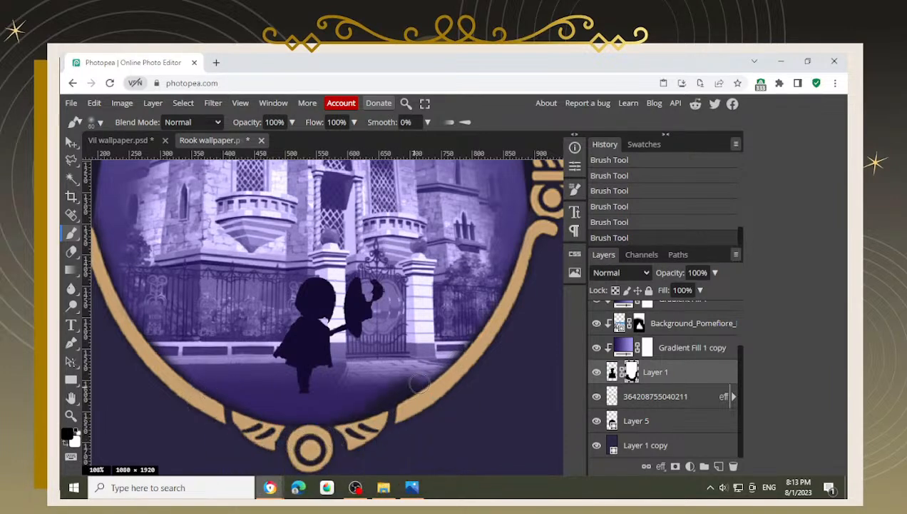
pyautogui.hotkey('ctrl', 'z')
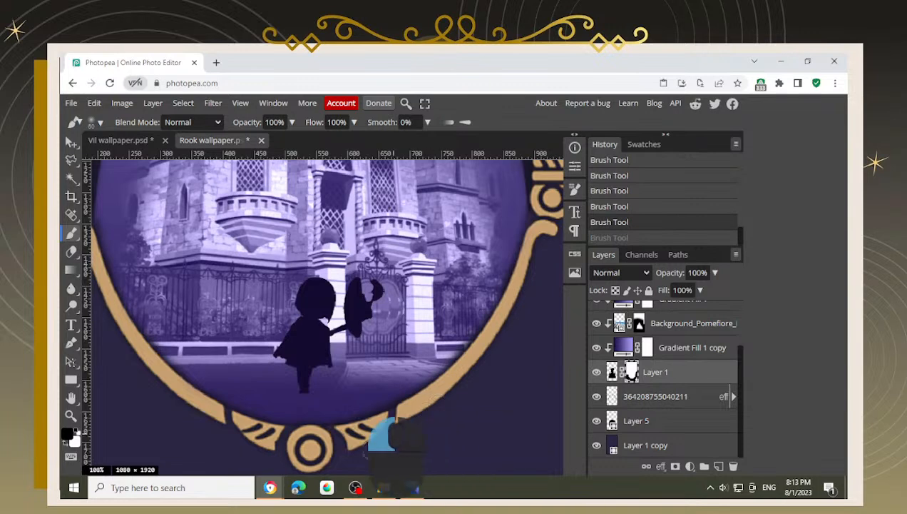
# Step: Paint black on Layer 1's mask over the lower ornament to keep the silhouette off the gold
pyautogui.moveTo(368, 448); pyautogui.dragTo(321, 448)
pyautogui.press('space')
pyautogui.moveTo(255, 448); pyautogui.dragTo(300, 443)
pyautogui.moveTo(373, 443); pyautogui.dragTo(344, 437)
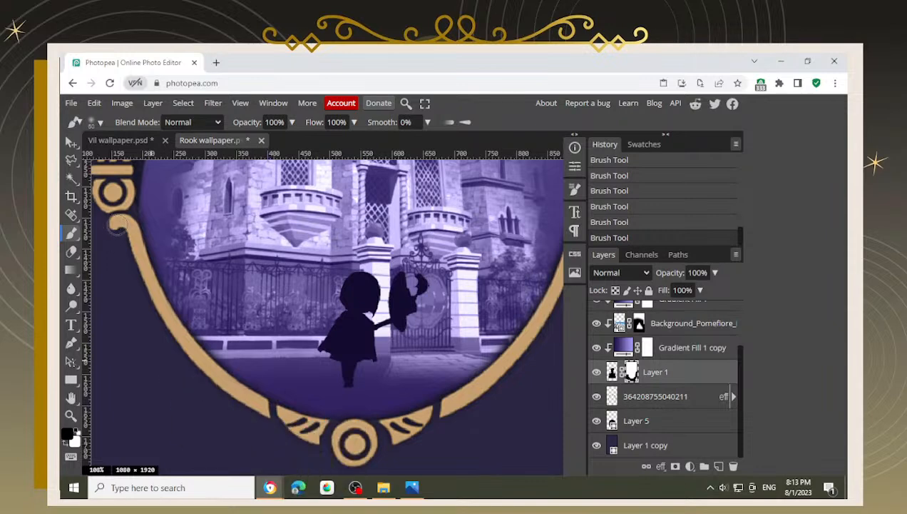
# Step: Clean Layer 1's mask along the frame's left rim below the scroll, undoing the white spill and painting black outside the gold
pyautogui.moveTo(126, 212); pyautogui.dragTo(119, 259)
pyautogui.press('x')
pyautogui.moveTo(151, 183)
pyautogui.mouseDown()
pyautogui.moveTo(165, 217)
pyautogui.moveTo(139, 263)
pyautogui.mouseUp()
pyautogui.press('alt')
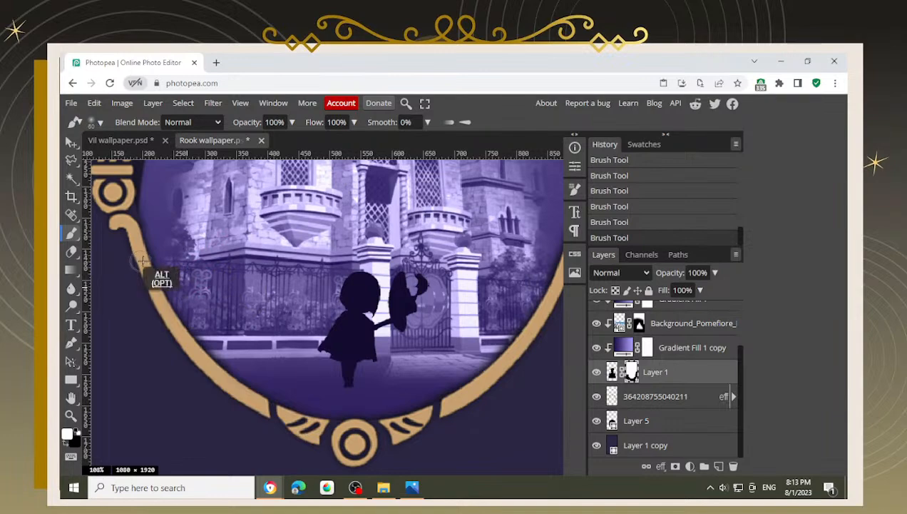
pyautogui.scroll(3, 143, 261)
pyautogui.hotkey('ctrl', 'z')
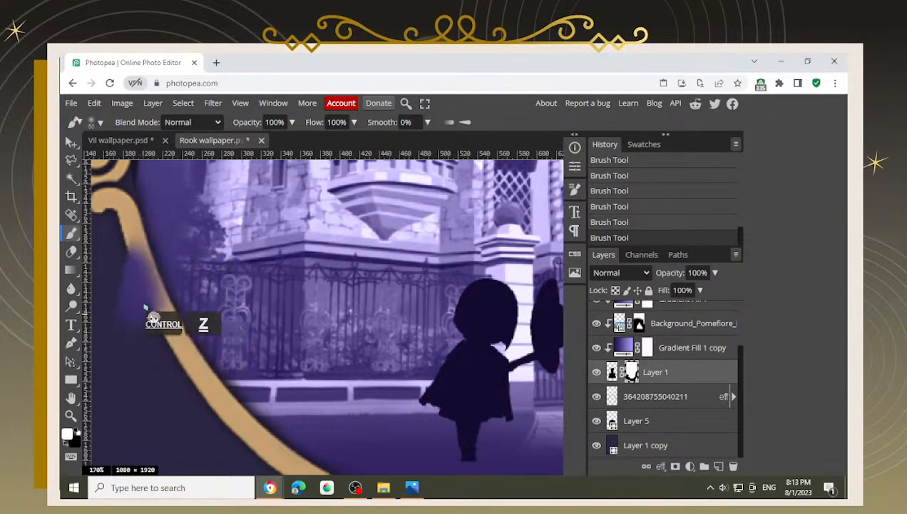
pyautogui.press('x')
pyautogui.moveTo(148, 311)
pyautogui.mouseDown()
pyautogui.moveTo(171, 351)
pyautogui.moveTo(113, 304)
pyautogui.mouseUp()
# Step: Examine the edge of Layer 1's mask along the lower rim, the whole oval and the round bottom ornament
pyautogui.press('space')
pyautogui.press('space')
pyautogui.moveTo(249, 446); pyautogui.dragTo(184, 413)
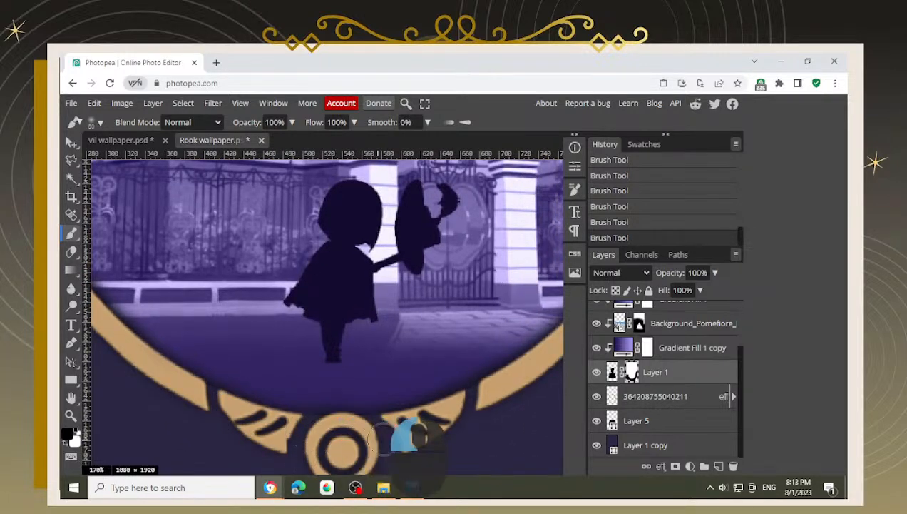
pyautogui.press('space')
pyautogui.moveTo(404, 379); pyautogui.dragTo(264, 393)
pyautogui.press('x')
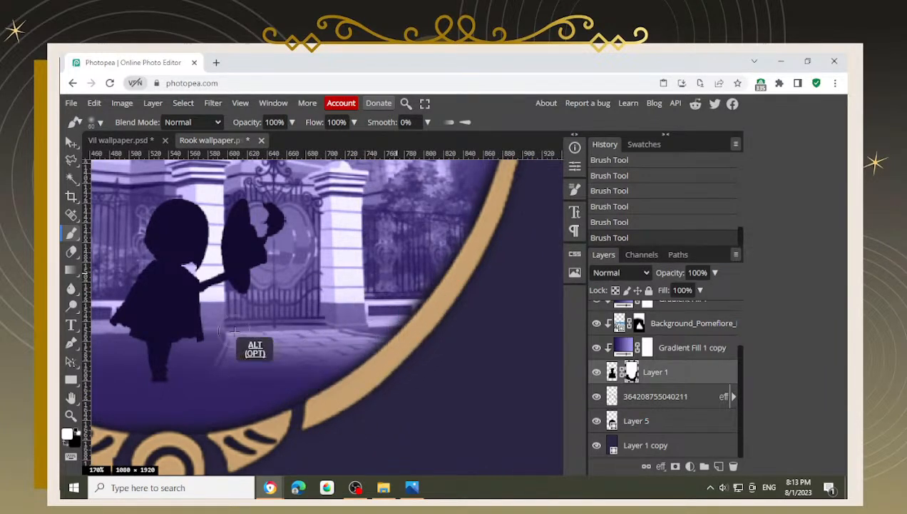
pyautogui.scroll(-5, 437, 250)
pyautogui.press('space')
pyautogui.press('v')
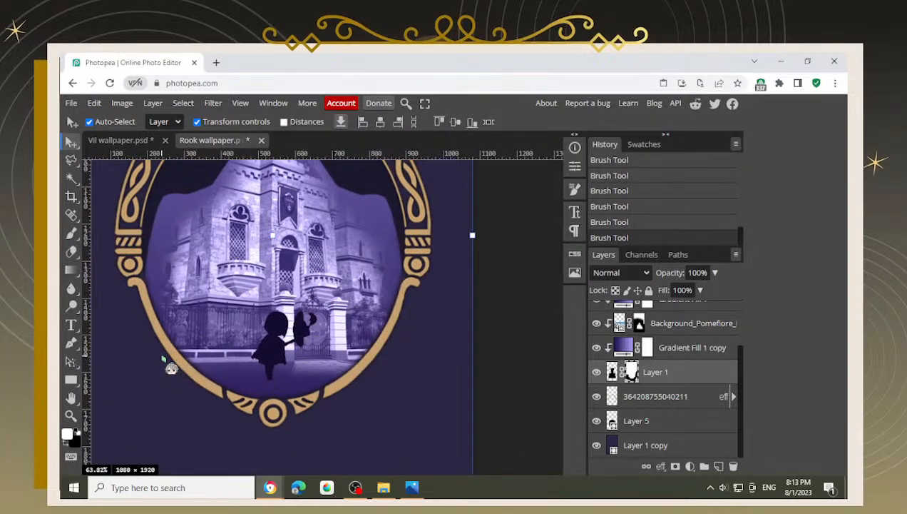
pyautogui.scroll(-3, 325, 246)
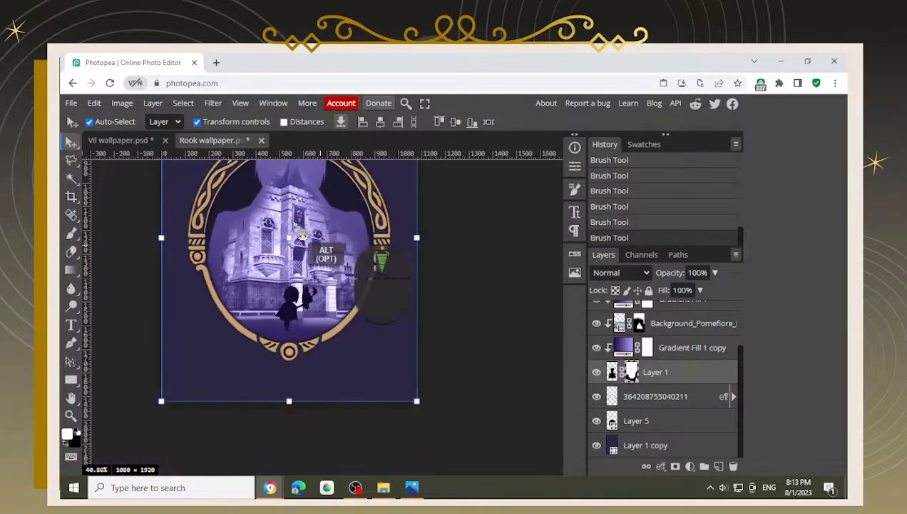
pyautogui.press('space')
pyautogui.moveTo(281, 289); pyautogui.dragTo(279, 318)
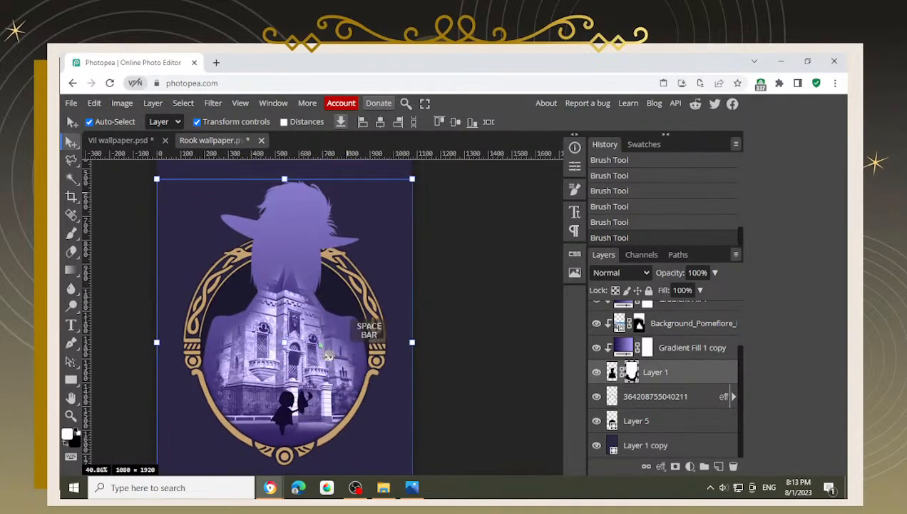
pyautogui.scroll(8, 320, 445)
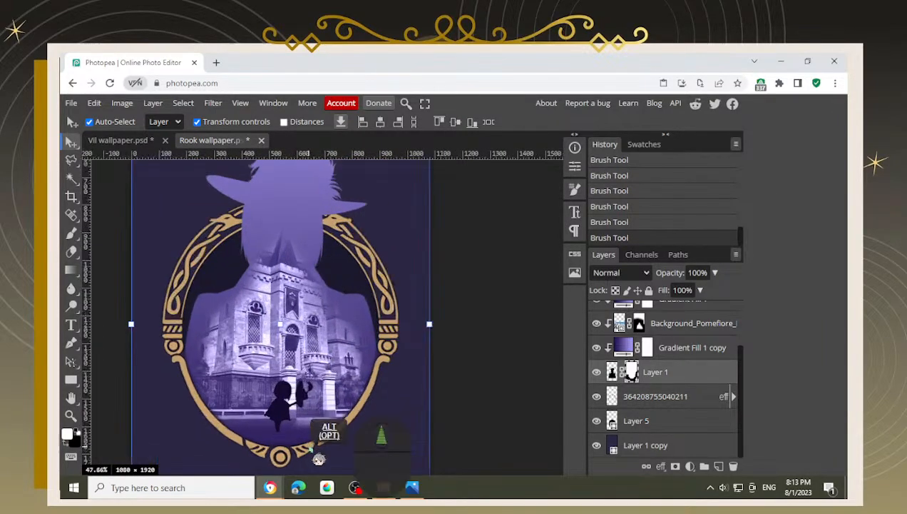
pyautogui.press('space')
pyautogui.moveTo(239, 421); pyautogui.dragTo(270, 342)
pyautogui.scroll(3, 268, 420)
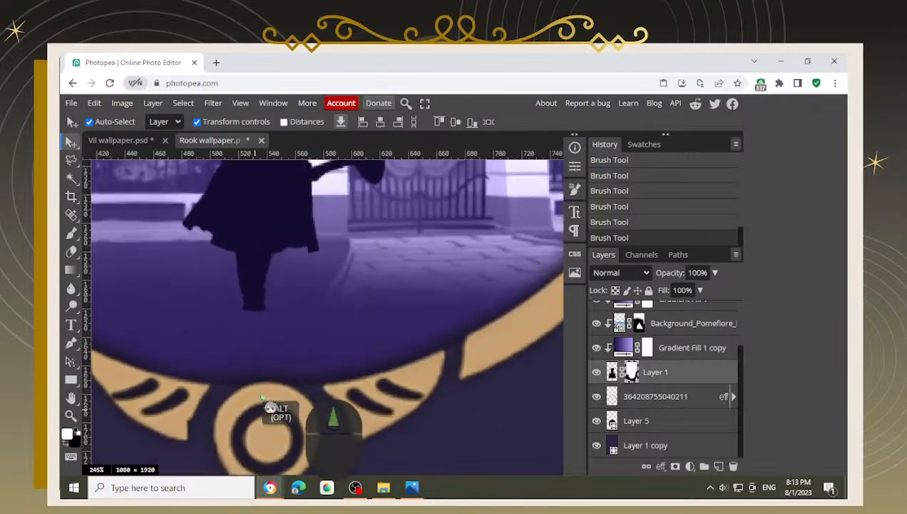
# Step: Reduce the brush size to 35 and paint white on Layer 1's mask along the inner edge above the lower ornament
pyautogui.press('x')
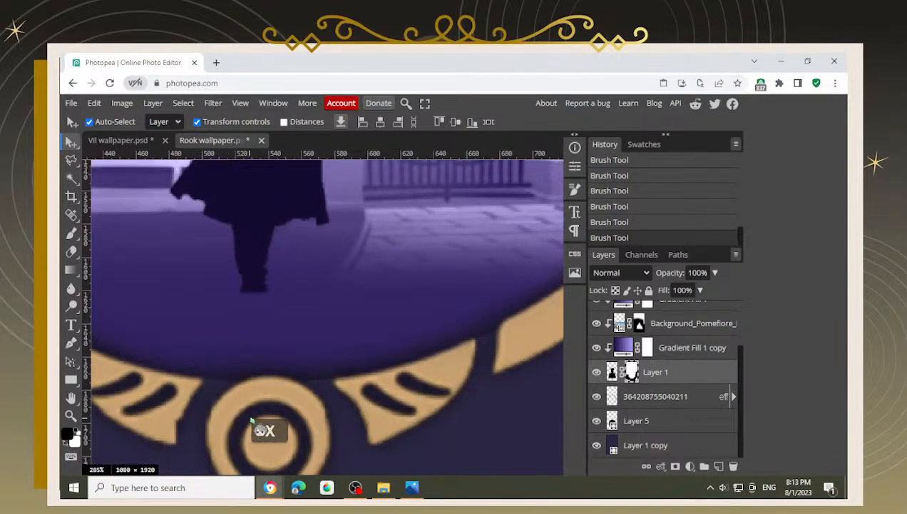
pyautogui.press('b')
pyautogui.press('[')
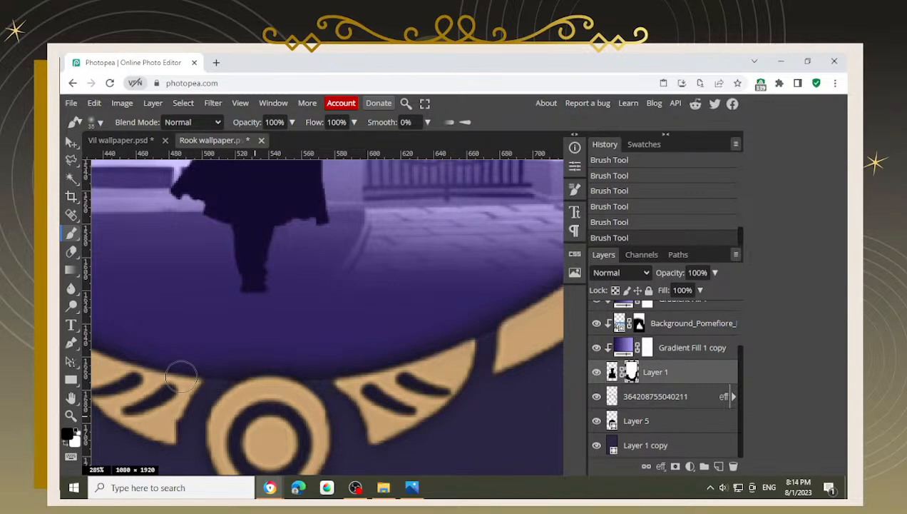
pyautogui.moveTo(219, 338); pyautogui.dragTo(203, 334)
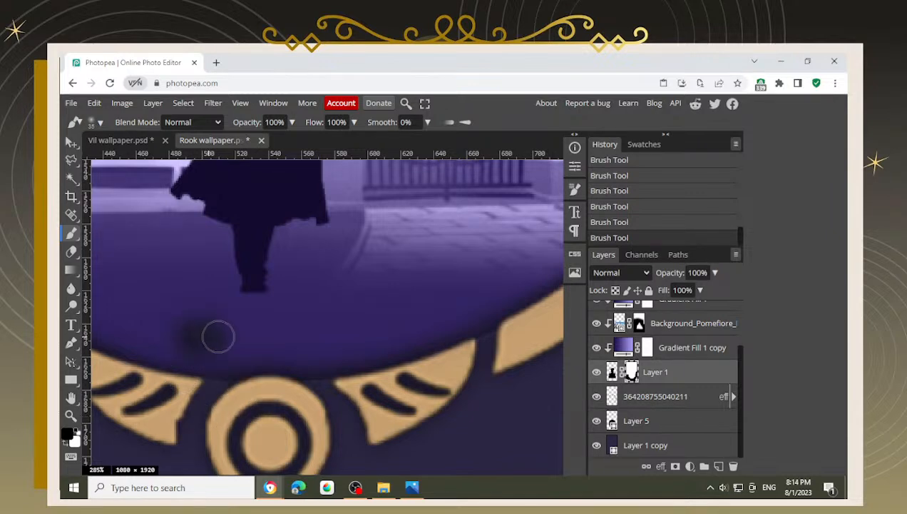
pyautogui.hotkey('ctrl', 'z')
pyautogui.press('x')
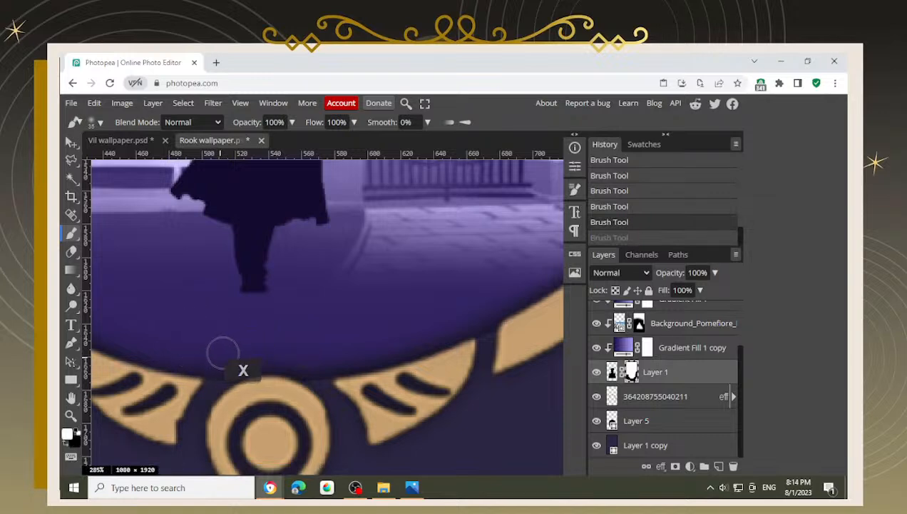
pyautogui.moveTo(217, 353)
pyautogui.mouseDown()
pyautogui.moveTo(318, 338)
pyautogui.moveTo(422, 304)
pyautogui.moveTo(437, 289)
pyautogui.mouseUp()
pyautogui.press('space')
pyautogui.moveTo(160, 329); pyautogui.dragTo(259, 344)
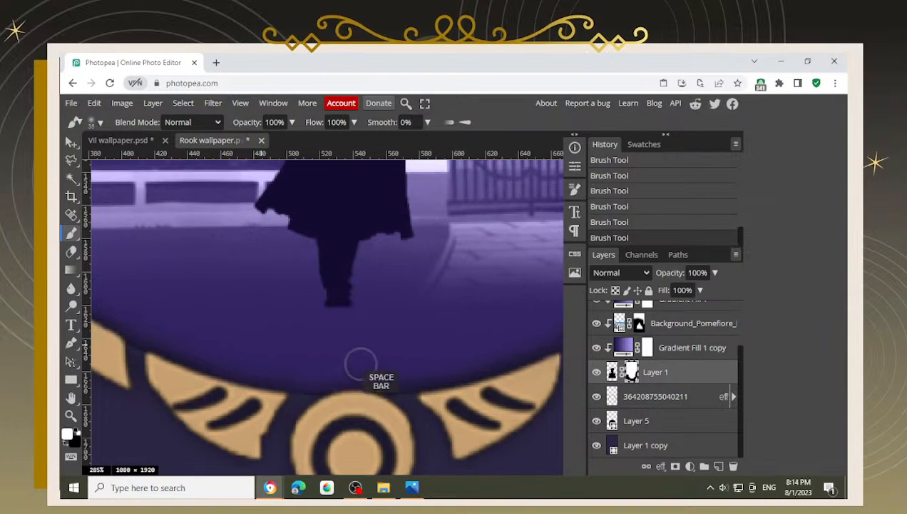
pyautogui.moveTo(177, 331); pyautogui.dragTo(149, 315)
# Step: Paint black on Layer 1's mask over the ornament piece left of the bottom circle and white just above the circle
pyautogui.press('x')
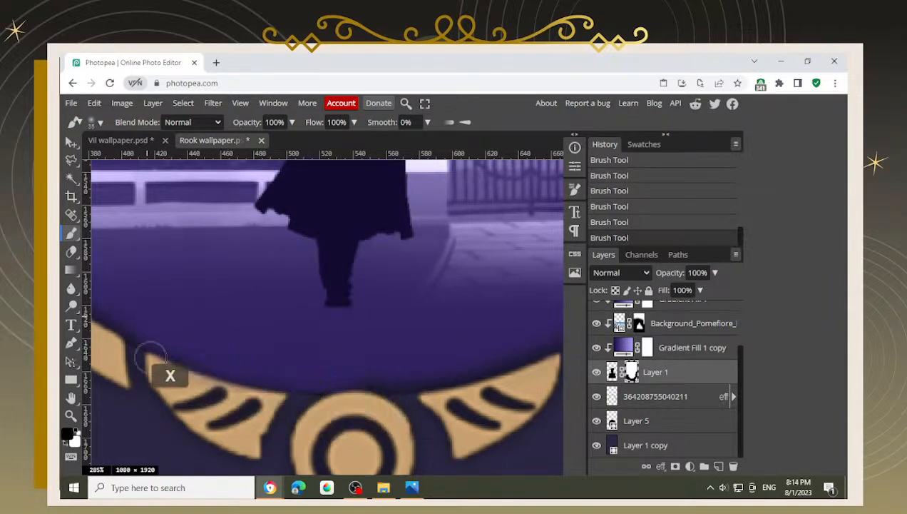
pyautogui.moveTo(151, 361)
pyautogui.mouseDown()
pyautogui.moveTo(174, 396)
pyautogui.moveTo(225, 414)
pyautogui.moveTo(315, 433)
pyautogui.moveTo(337, 421)
pyautogui.moveTo(143, 392)
pyautogui.moveTo(218, 409)
pyautogui.mouseUp()
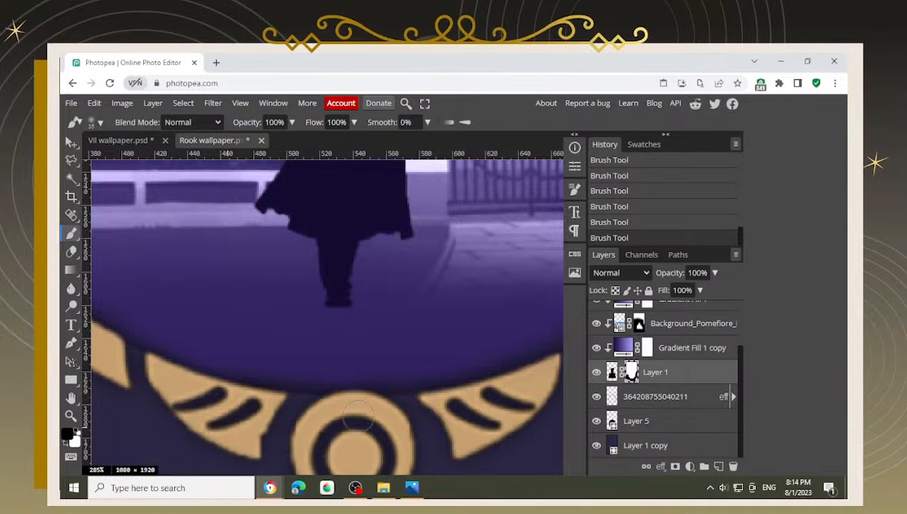
pyautogui.press('x')
pyautogui.moveTo(339, 355)
pyautogui.mouseDown()
pyautogui.moveTo(391, 358)
pyautogui.moveTo(269, 370)
pyautogui.mouseUp()
# Step: Undo the last mask stroke and paint black on Layer 1's mask over the gold of the lower right rim
pyautogui.press('space')
pyautogui.moveTo(478, 297); pyautogui.dragTo(316, 355)
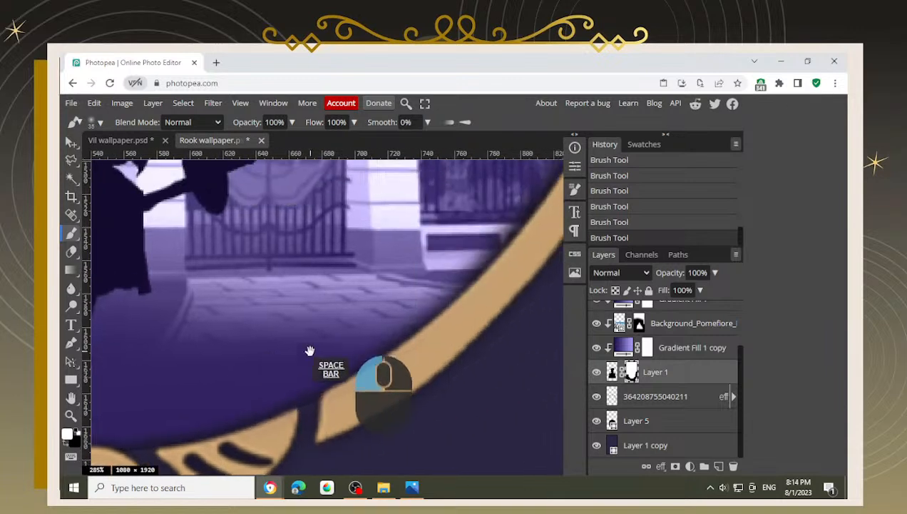
pyautogui.hotkey('ctrl', 'z')
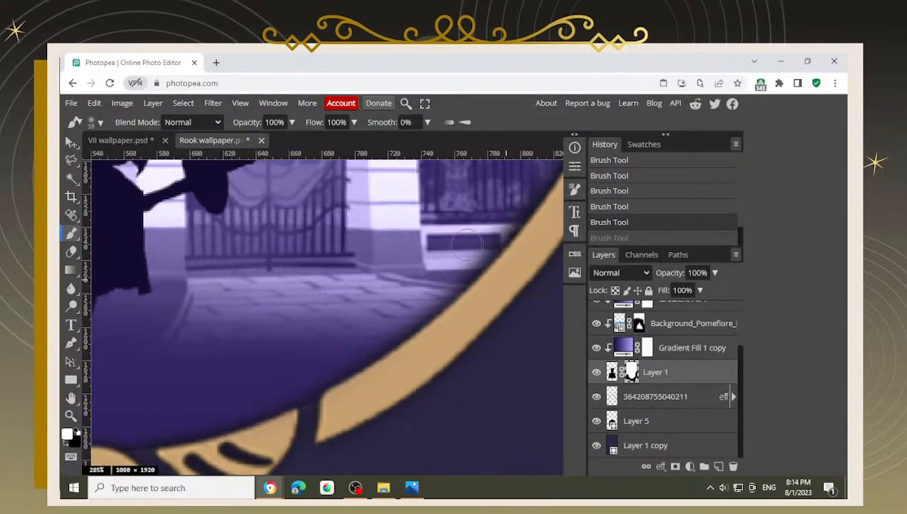
pyautogui.press('x')
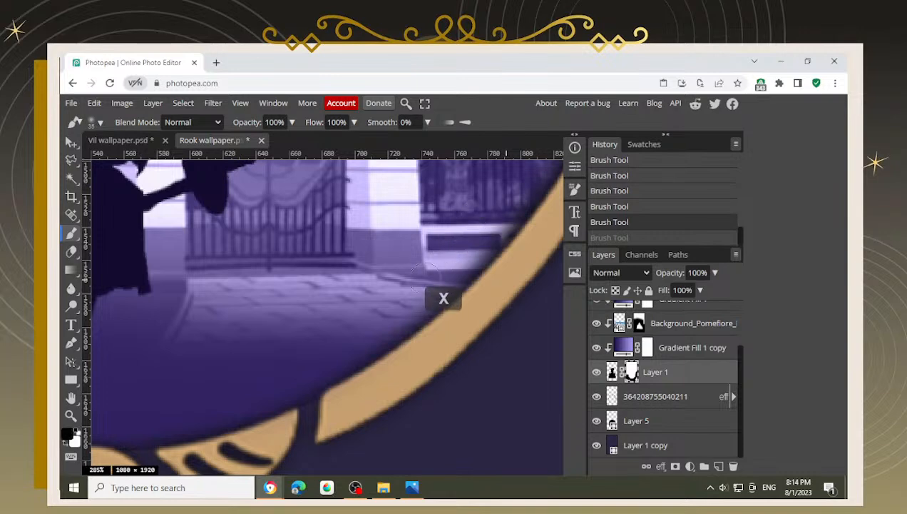
pyautogui.click(429, 350)
pyautogui.moveTo(429, 348)
pyautogui.mouseDown()
pyautogui.moveTo(299, 433)
pyautogui.moveTo(477, 329)
pyautogui.moveTo(315, 405)
pyautogui.moveTo(265, 410)
pyautogui.moveTo(215, 404)
pyautogui.moveTo(218, 394)
pyautogui.moveTo(229, 400)
pyautogui.moveTo(218, 393)
pyautogui.moveTo(244, 405)
pyautogui.moveTo(241, 344)
pyautogui.moveTo(181, 356)
pyautogui.mouseUp()
pyautogui.press('space')
pyautogui.press('x')
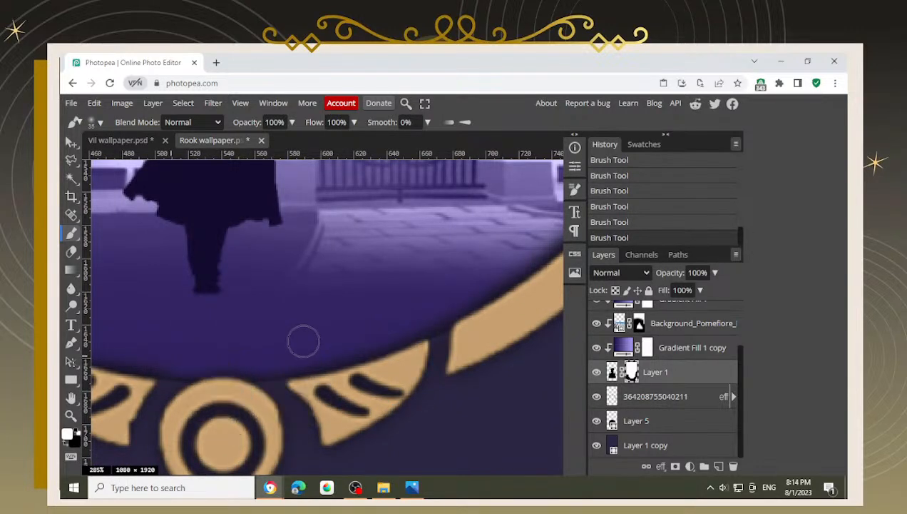
# Step: Paint white on Layer 1's mask along the inner edge above the left ornament piece and bottom circle
pyautogui.scroll(-3, 300, 346)
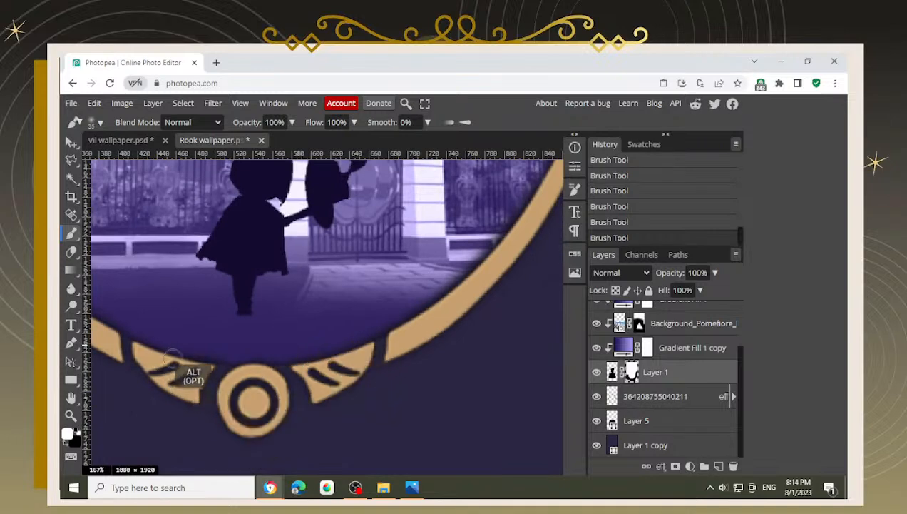
pyautogui.scroll(3, 178, 346)
pyautogui.moveTo(202, 329)
pyautogui.mouseDown()
pyautogui.moveTo(257, 331)
pyautogui.moveTo(223, 330)
pyautogui.moveTo(259, 340)
pyautogui.mouseUp()
pyautogui.scroll(-4, 259, 340)
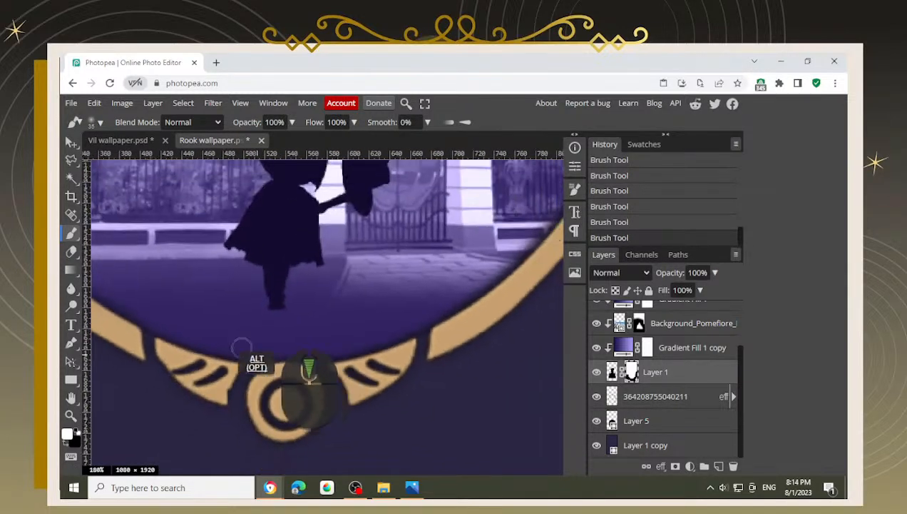
# Step: Refine Layer 1's mask along the left rim near the scroll, painting white on the inner edge and black over the gold
pyautogui.press('space')
pyautogui.moveTo(132, 279); pyautogui.dragTo(300, 368)
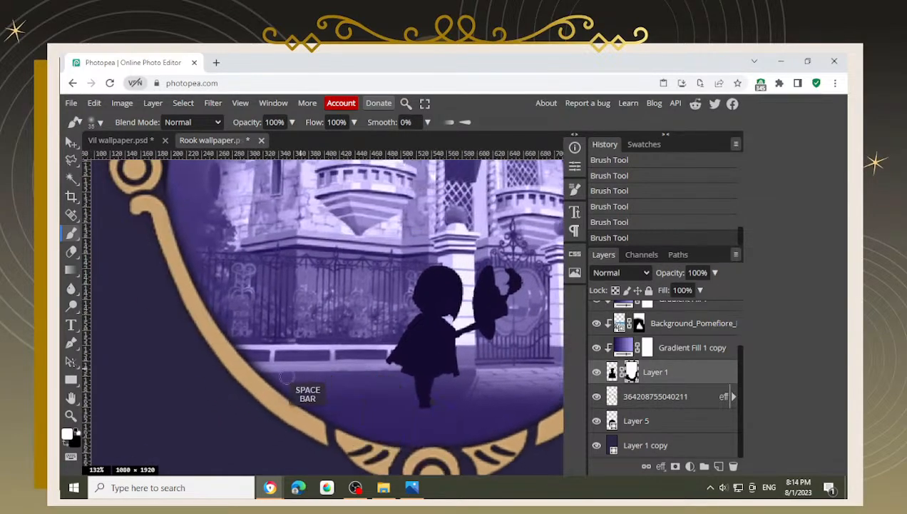
pyautogui.scroll(4, 296, 386)
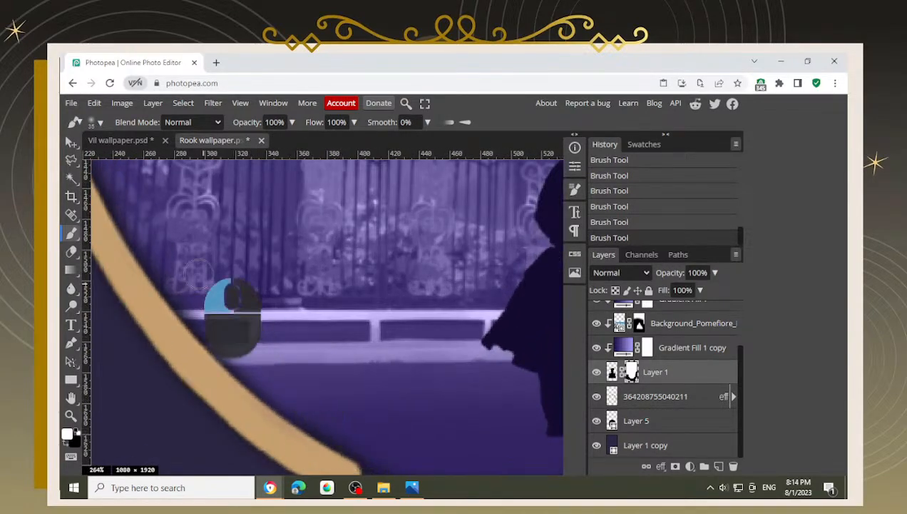
pyautogui.scroll(-3, 244, 390)
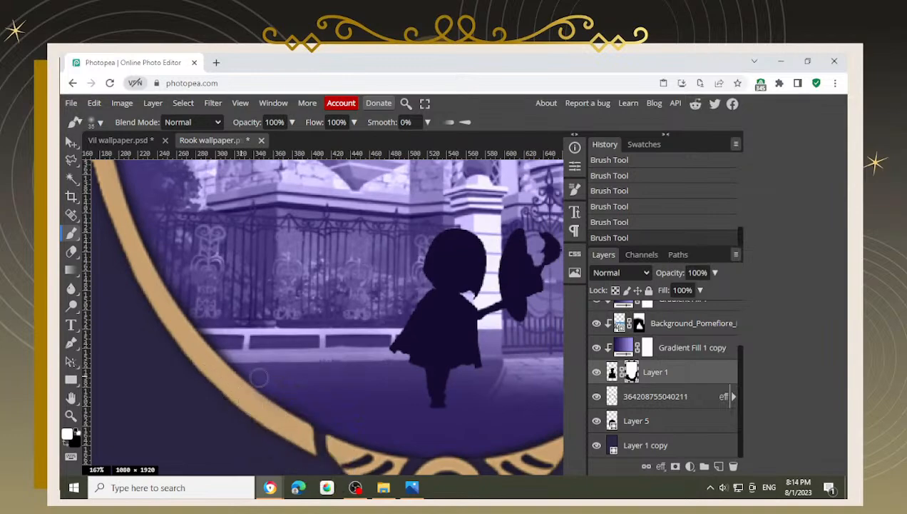
pyautogui.scroll(-3, 184, 250)
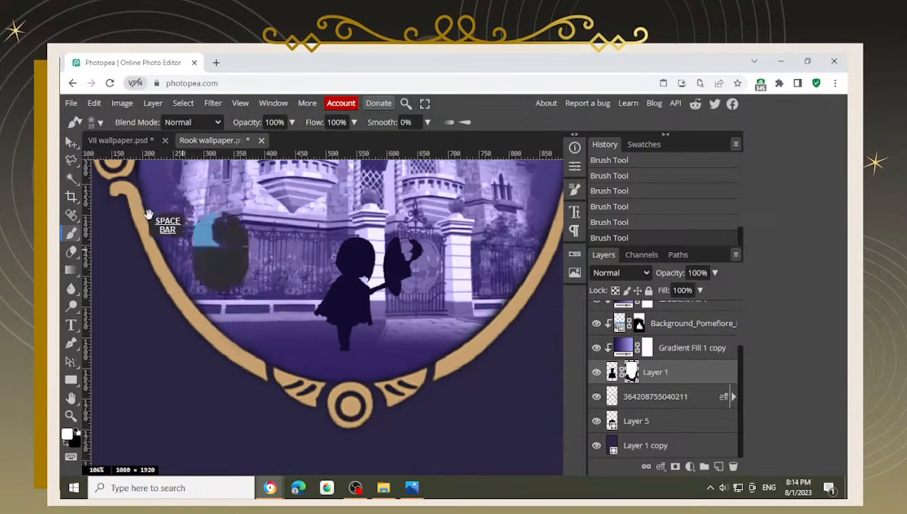
pyautogui.scroll(4, 171, 285)
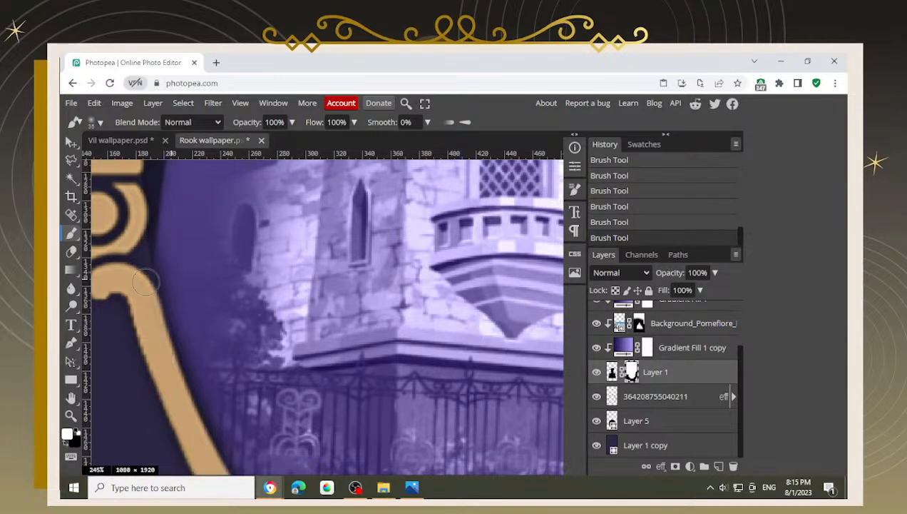
pyautogui.moveTo(171, 251); pyautogui.dragTo(192, 335)
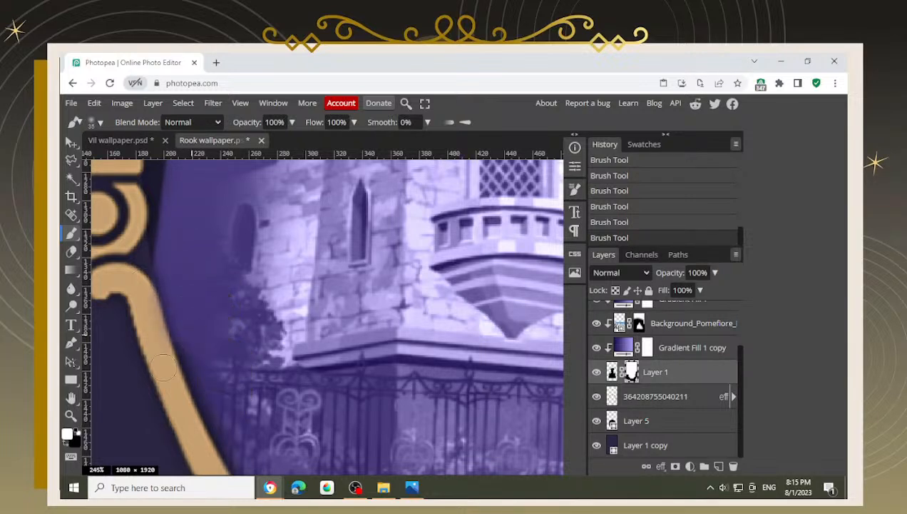
pyautogui.press('x')
pyautogui.moveTo(163, 368)
pyautogui.mouseDown()
pyautogui.moveTo(183, 328)
pyautogui.moveTo(169, 293)
pyautogui.moveTo(142, 337)
pyautogui.moveTo(136, 291)
pyautogui.moveTo(146, 344)
pyautogui.mouseUp()
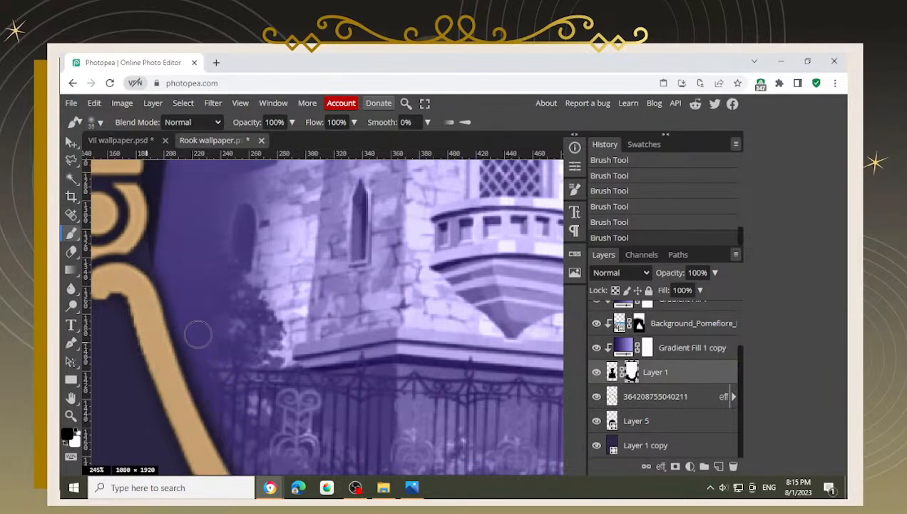
# Step: Paint white on Layer 1's mask along the inner edge of the left rim, beside and below the scroll
pyautogui.press('x')
pyautogui.moveTo(214, 336)
pyautogui.mouseDown()
pyautogui.moveTo(249, 353)
pyautogui.moveTo(169, 251)
pyautogui.mouseUp()
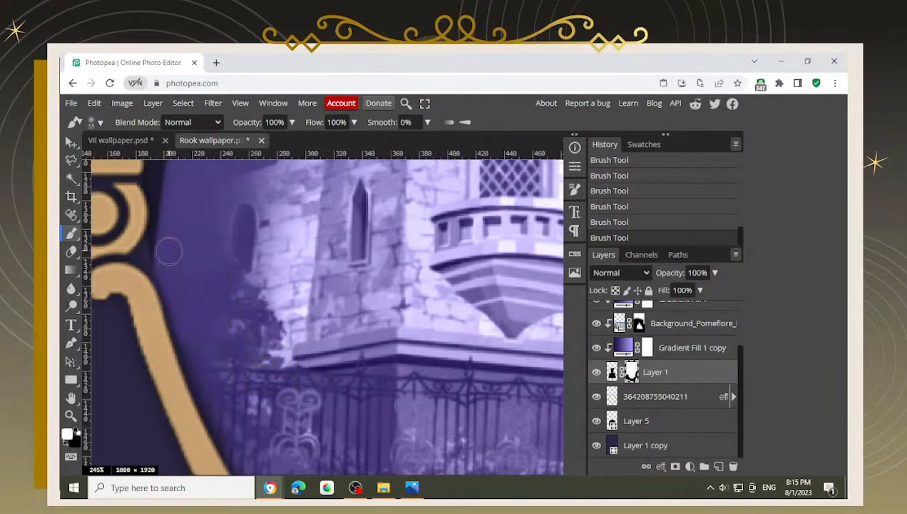
pyautogui.scroll(-4, 143, 335)
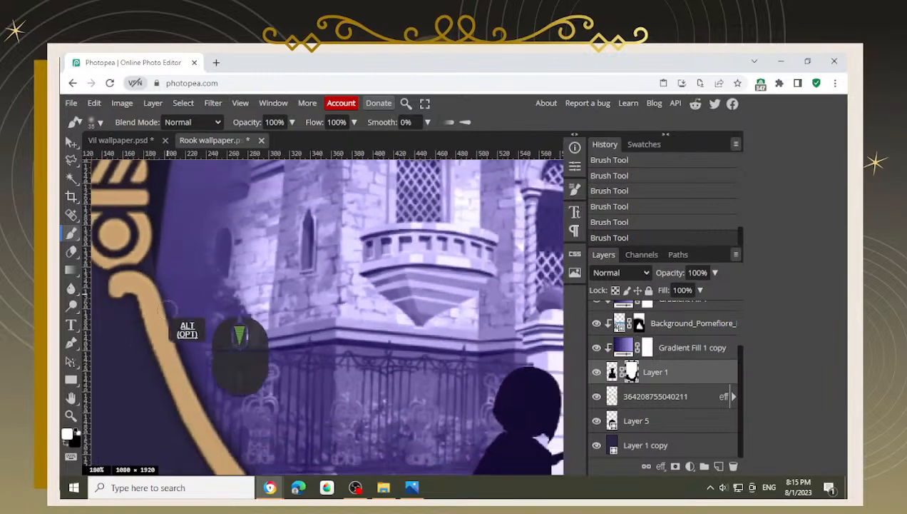
pyautogui.moveTo(159, 367)
pyautogui.mouseDown()
pyautogui.moveTo(179, 340)
pyautogui.moveTo(201, 347)
pyautogui.mouseUp()
pyautogui.moveTo(181, 315)
pyautogui.mouseDown()
pyautogui.moveTo(223, 374)
pyautogui.moveTo(233, 415)
pyautogui.moveTo(209, 392)
pyautogui.mouseUp()
# Step: Paint black on Layer 1's mask along the outer side of the lower left rim beside the fence
pyautogui.scroll(5, 189, 410)
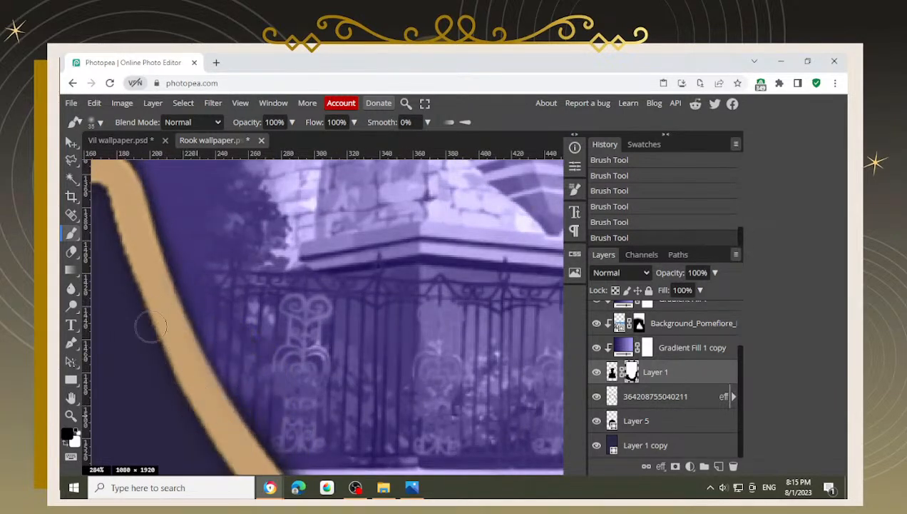
pyautogui.moveTo(112, 269)
pyautogui.mouseDown()
pyautogui.moveTo(145, 377)
pyautogui.moveTo(147, 315)
pyautogui.moveTo(178, 389)
pyautogui.mouseUp()
pyautogui.moveTo(146, 311); pyautogui.dragTo(165, 339)
pyautogui.moveTo(147, 291)
pyautogui.mouseDown()
pyautogui.moveTo(155, 363)
pyautogui.moveTo(192, 393)
pyautogui.moveTo(195, 372)
pyautogui.moveTo(174, 389)
pyautogui.mouseUp()
pyautogui.moveTo(150, 299); pyautogui.dragTo(152, 334)
pyautogui.scroll(-3, 195, 379)
pyautogui.scroll(-5, 226, 310)
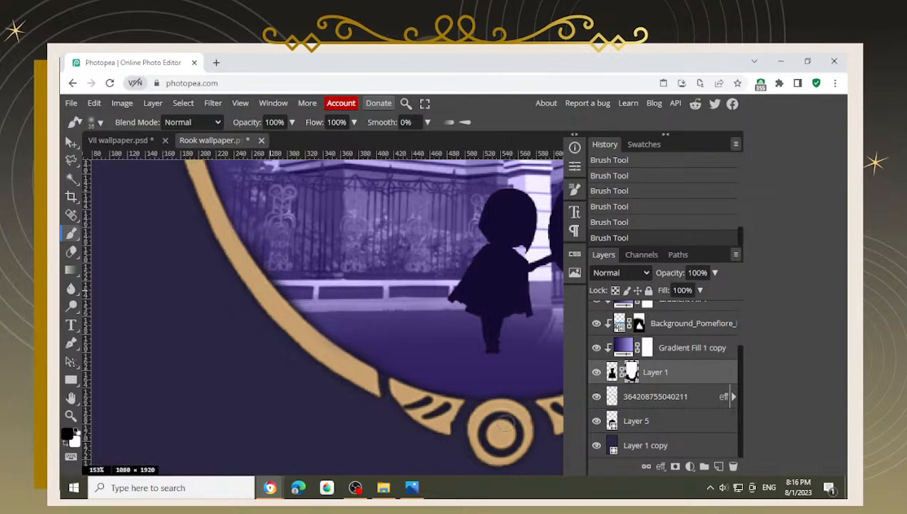
# Step: Paint white on Layer 1's mask along the inner edge of the right rim, between the scroll and the fence
pyautogui.moveTo(524, 417); pyautogui.dragTo(399, 413)
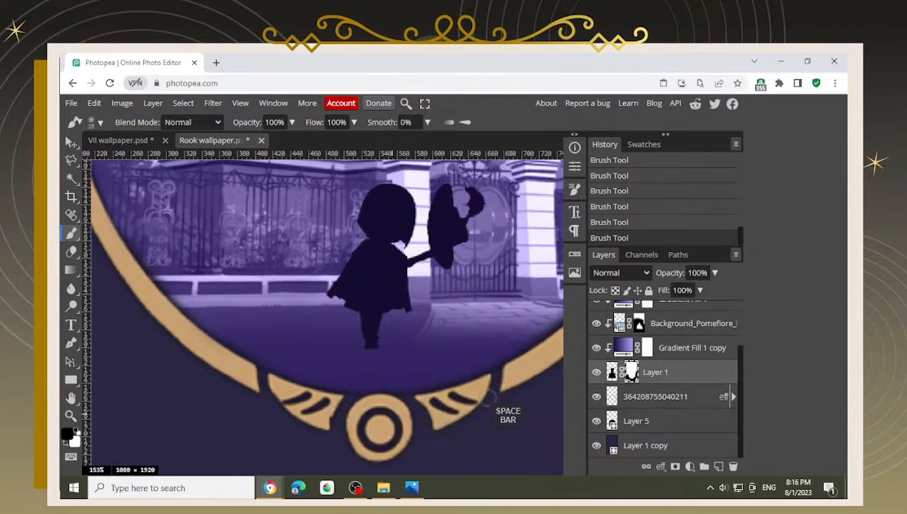
pyautogui.moveTo(522, 388); pyautogui.dragTo(379, 418)
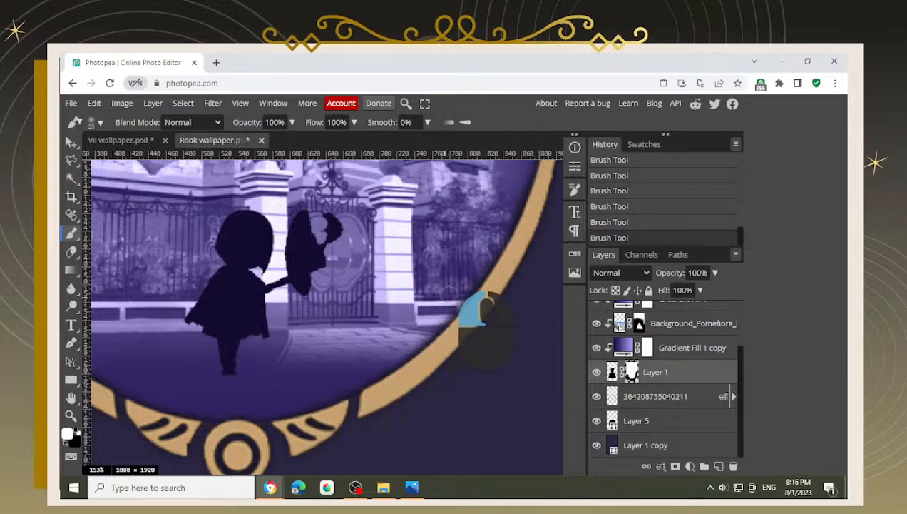
pyautogui.press('space')
pyautogui.moveTo(462, 285); pyautogui.dragTo(437, 296)
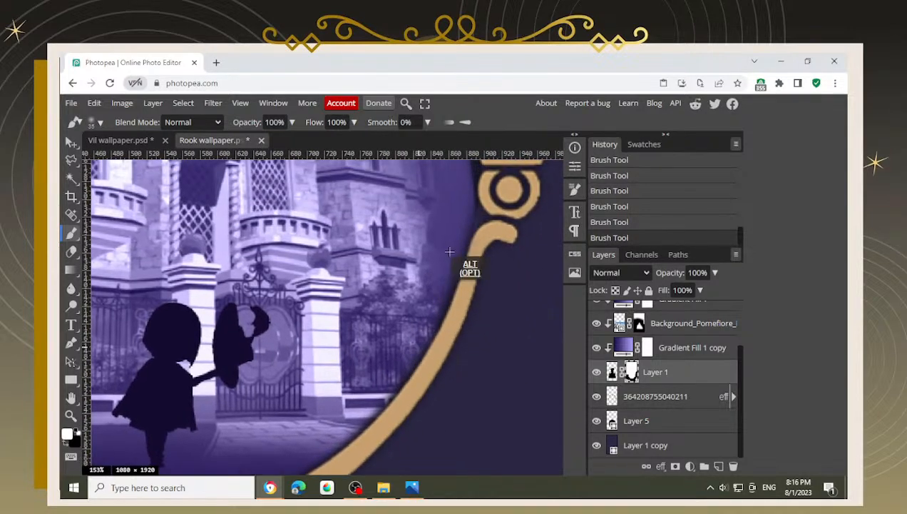
pyautogui.scroll(3, 449, 251)
pyautogui.press('x')
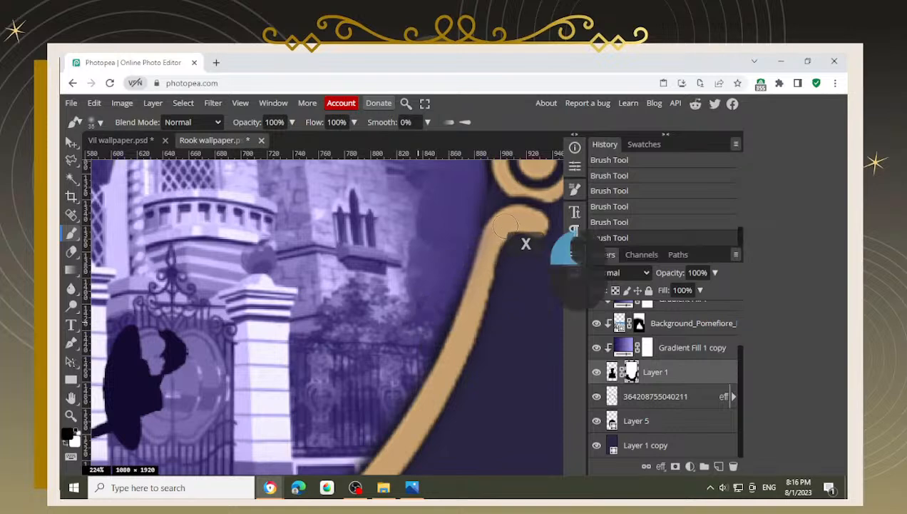
pyautogui.press('x')
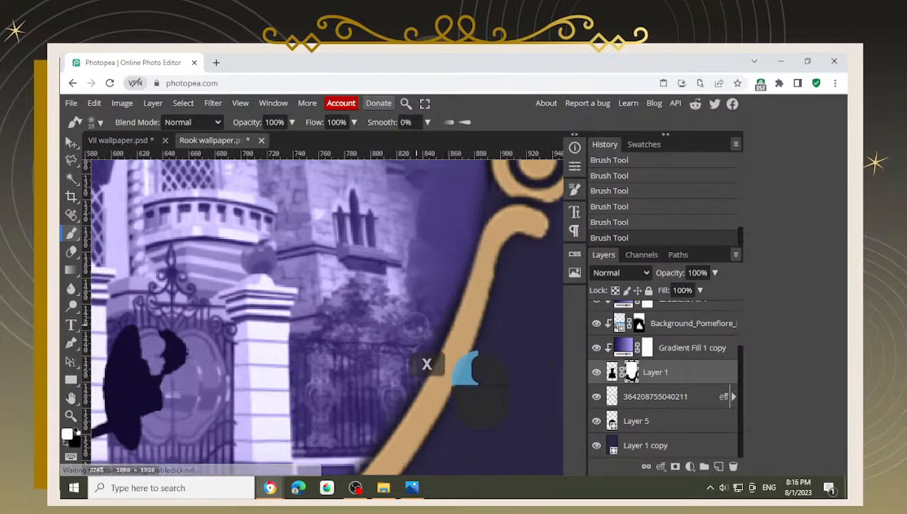
pyautogui.moveTo(416, 326); pyautogui.dragTo(380, 374)
pyautogui.moveTo(439, 286); pyautogui.dragTo(375, 392)
pyautogui.moveTo(413, 334); pyautogui.dragTo(409, 349)
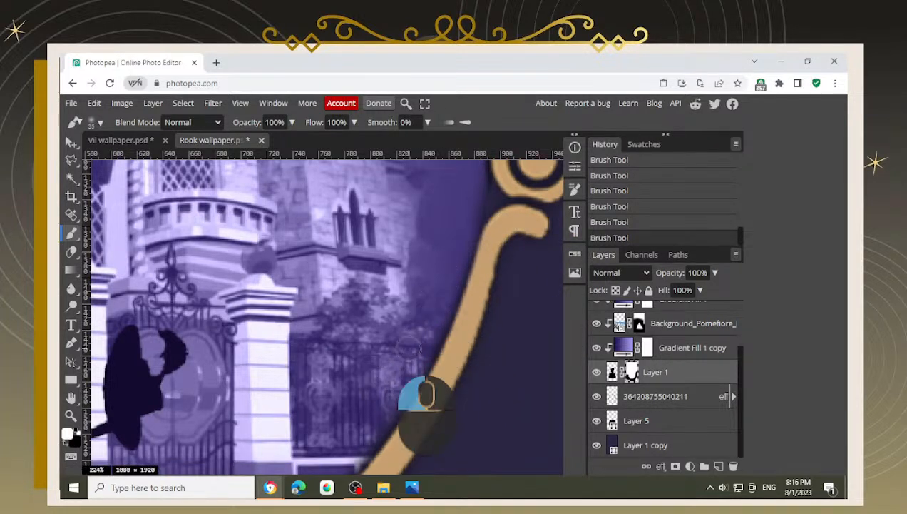
# Step: Paint white on Layer 1's mask along the lower right rim's inner edge, from the fence down to the ornament right of the bottom circle
pyautogui.press('space')
pyautogui.moveTo(378, 421); pyautogui.dragTo(415, 336)
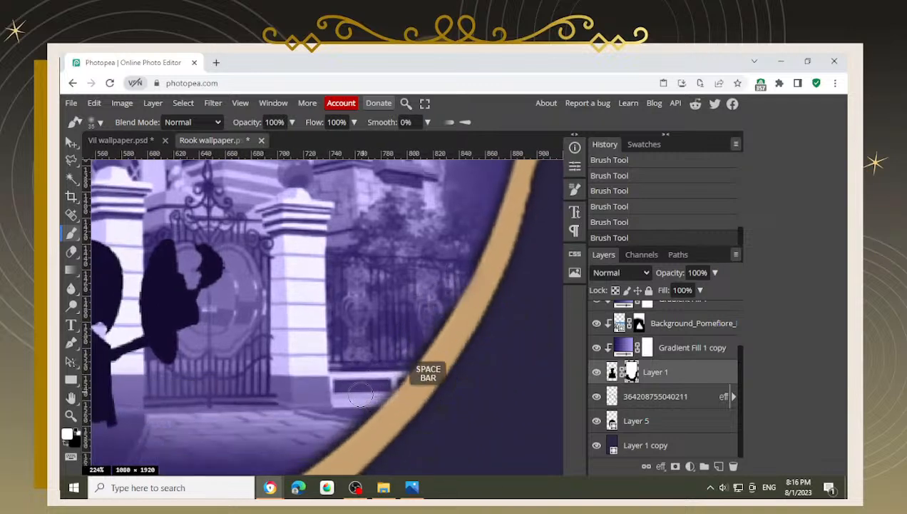
pyautogui.press('x')
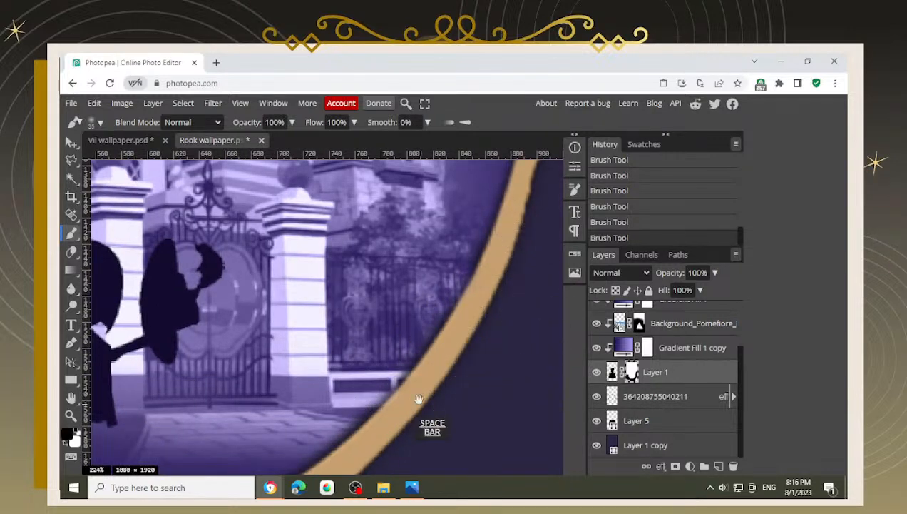
pyautogui.moveTo(419, 399); pyautogui.dragTo(468, 331)
pyautogui.press('x')
pyautogui.moveTo(422, 303)
pyautogui.mouseDown()
pyautogui.moveTo(350, 367)
pyautogui.moveTo(371, 360)
pyautogui.moveTo(402, 325)
pyautogui.mouseUp()
pyautogui.moveTo(292, 399); pyautogui.dragTo(346, 356)
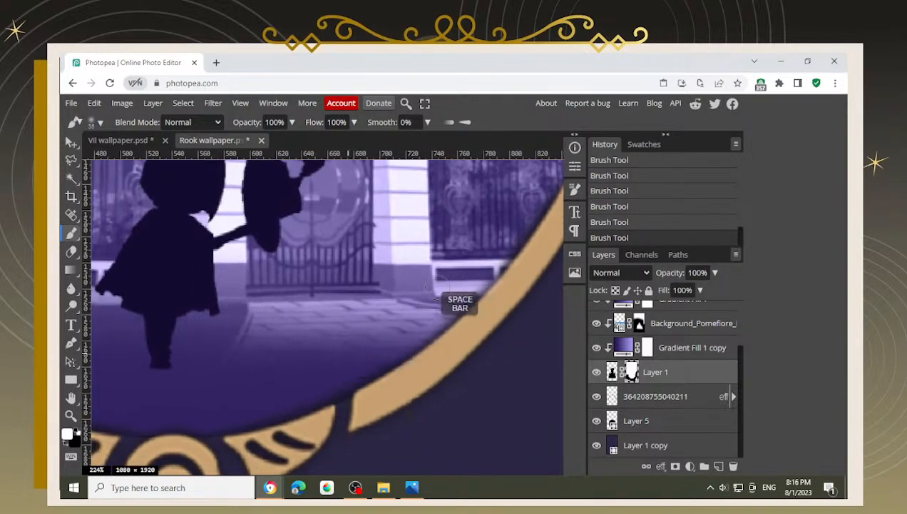
pyautogui.moveTo(443, 284)
pyautogui.mouseDown()
pyautogui.moveTo(477, 306)
pyautogui.moveTo(368, 343)
pyautogui.moveTo(325, 381)
pyautogui.moveTo(241, 416)
pyautogui.mouseUp()
pyautogui.moveTo(330, 428)
pyautogui.mouseDown()
pyautogui.moveTo(360, 402)
pyautogui.moveTo(371, 405)
pyautogui.moveTo(283, 419)
pyautogui.moveTo(304, 425)
pyautogui.moveTo(268, 428)
pyautogui.moveTo(272, 434)
pyautogui.mouseUp()
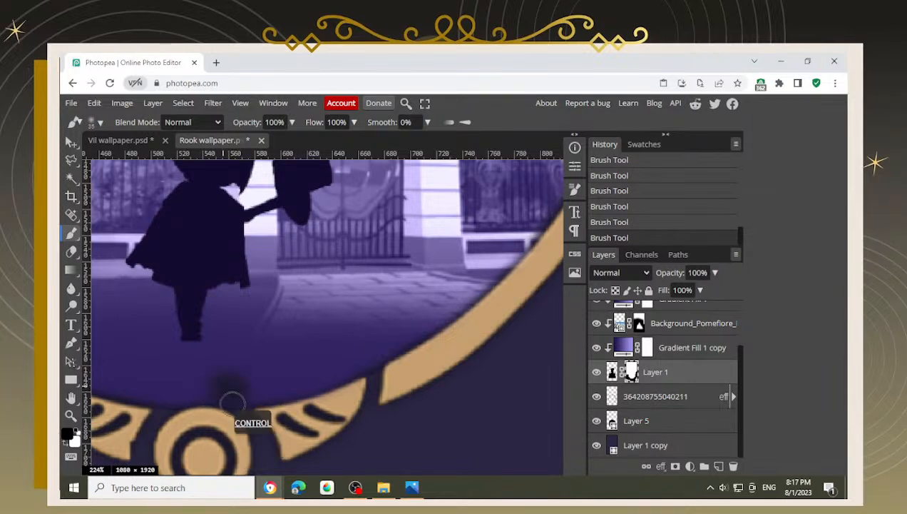
# Step: Undo the black mask stroke above the bottom circle, paint white there and touch up Layer 1's mask around the neighbouring ornaments
pyautogui.hotkey('ctrl', 'z')
pyautogui.press('x')
pyautogui.moveTo(242, 397); pyautogui.dragTo(182, 384)
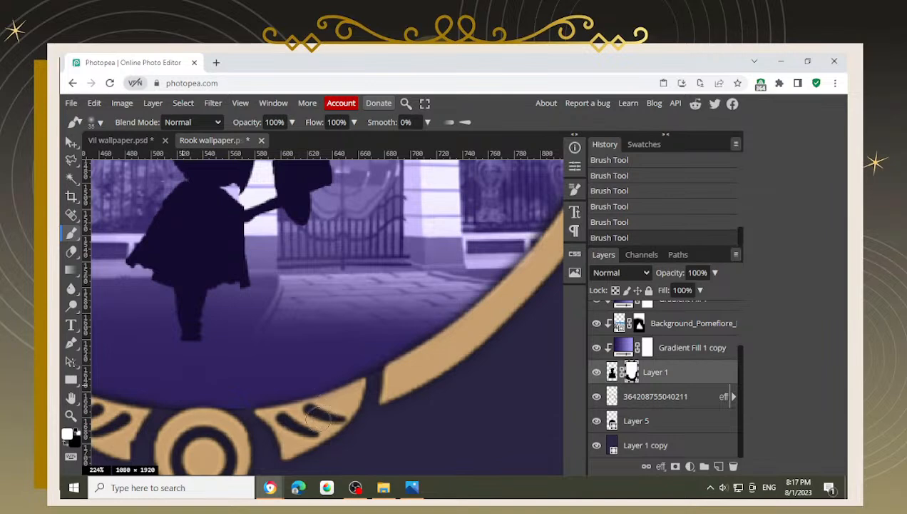
pyautogui.moveTo(351, 401)
pyautogui.mouseDown()
pyautogui.moveTo(289, 445)
pyautogui.moveTo(227, 444)
pyautogui.moveTo(216, 430)
pyautogui.moveTo(259, 425)
pyautogui.moveTo(146, 435)
pyautogui.mouseUp()
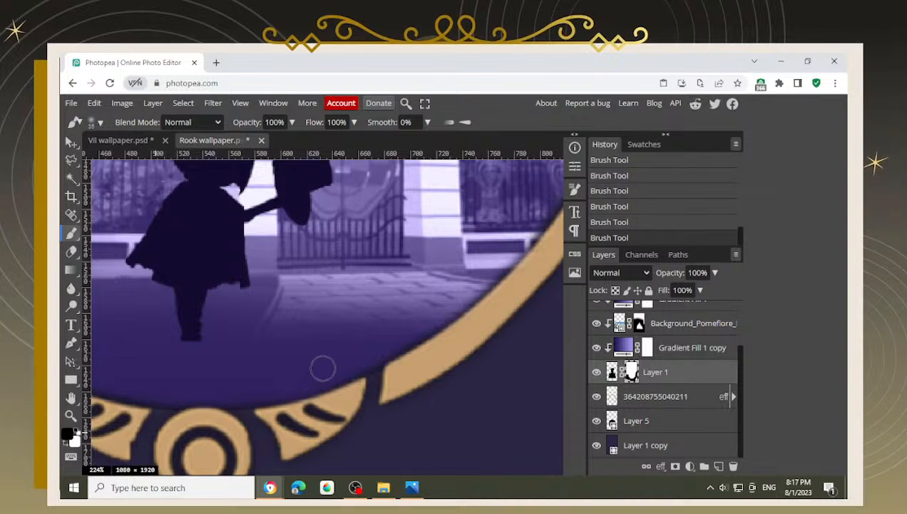
# Step: Examine how the masked silhouette and castle scene fit inside the whole oval frame
pyautogui.scroll(-6, 328, 356)
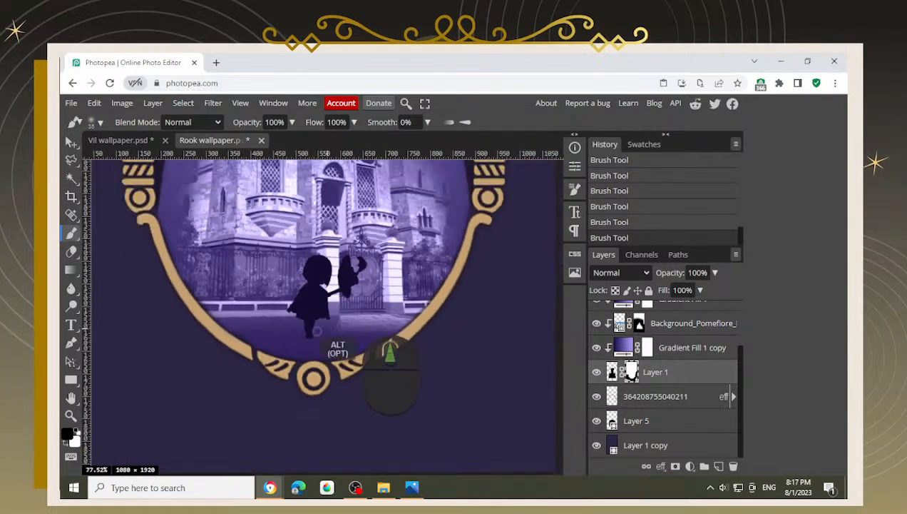
pyautogui.click(71, 144)
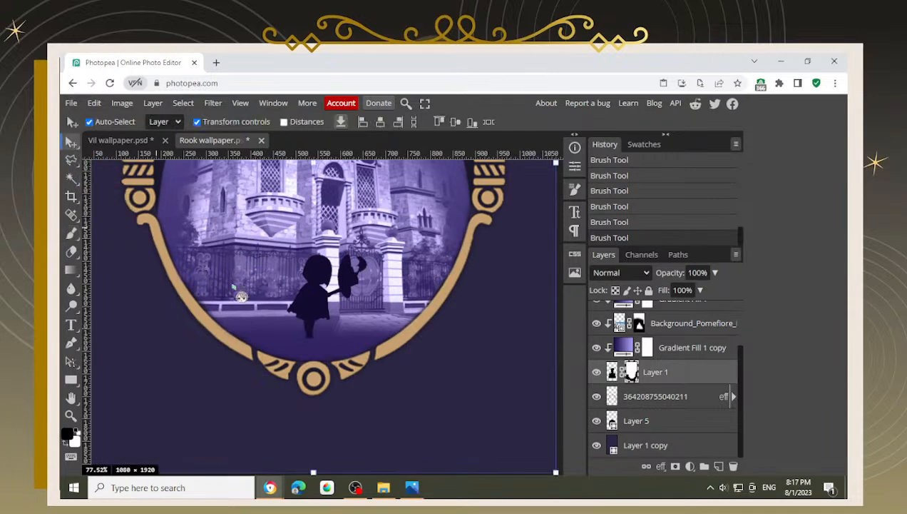
pyautogui.moveTo(252, 231); pyautogui.dragTo(255, 292)
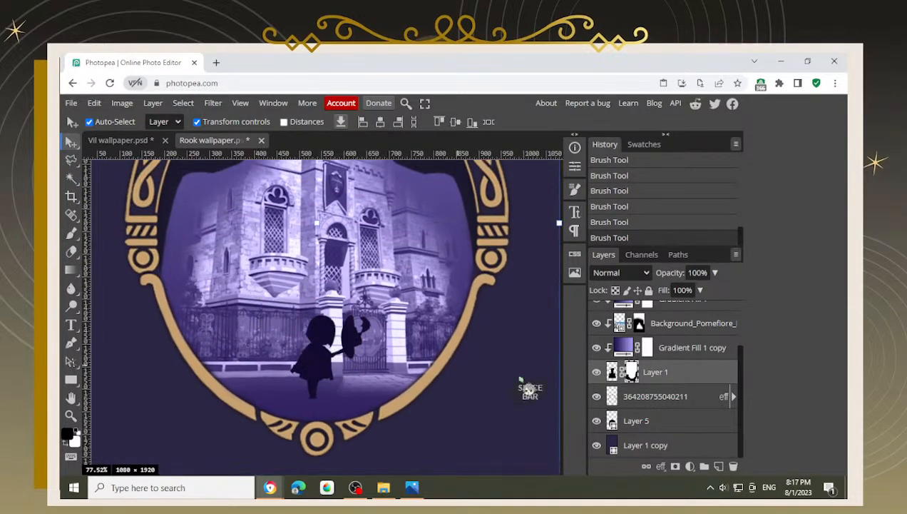
pyautogui.scroll(-2, 369, 315)
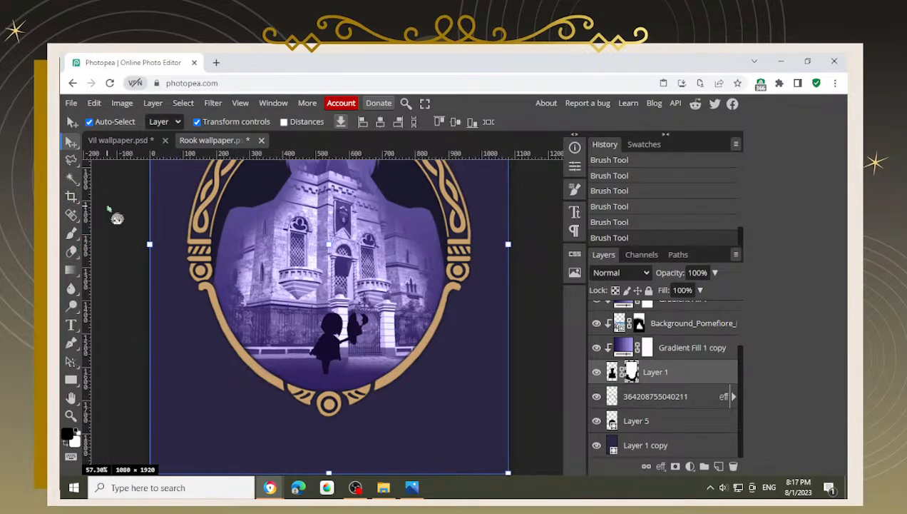
pyautogui.click(99, 177)
pyautogui.scroll(1, 339, 343)
pyautogui.scroll(-4, 340, 344)
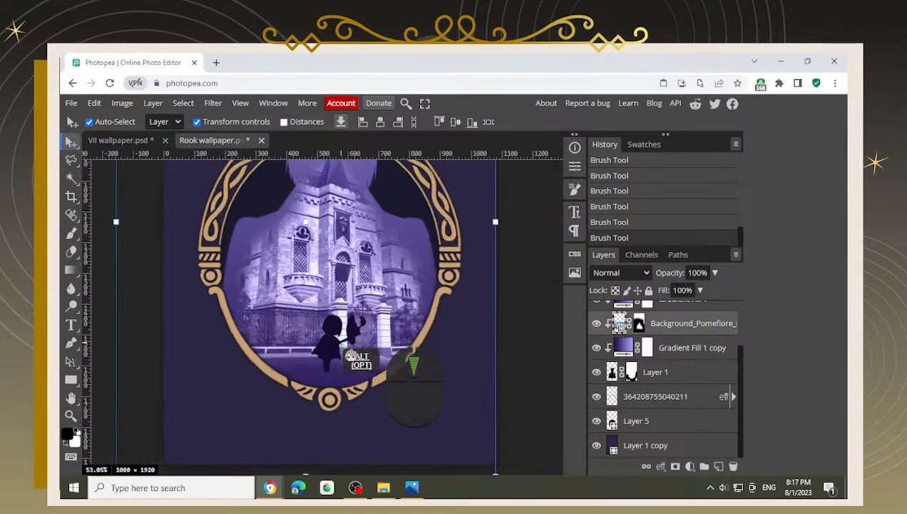
pyautogui.press('space')
pyautogui.moveTo(455, 288); pyautogui.dragTo(464, 328)
pyautogui.scroll(5, 384, 397)
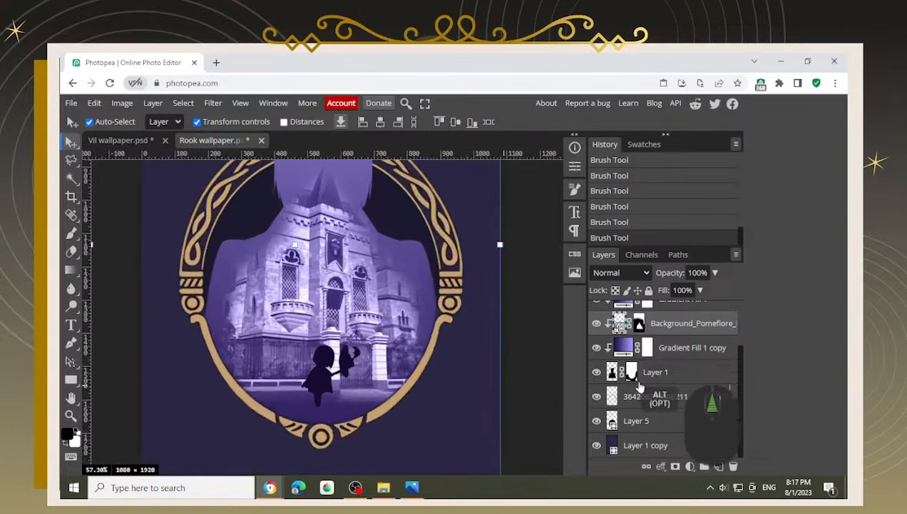
# Step: Paint white on the Background_Pomefiore layer's mask across the ground around the small figure's feet
pyautogui.scroll(2, 644, 380)
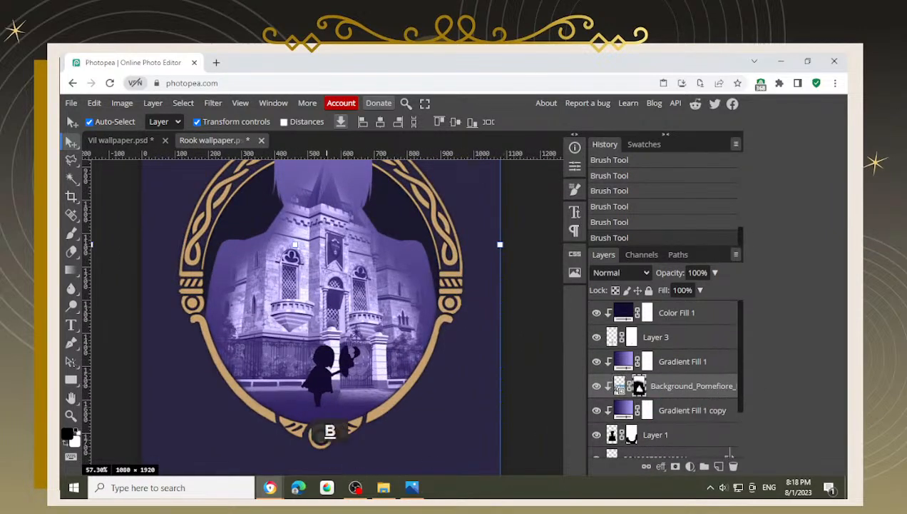
pyautogui.press('b')
pyautogui.press('x')
pyautogui.moveTo(410, 391); pyautogui.dragTo(322, 387)
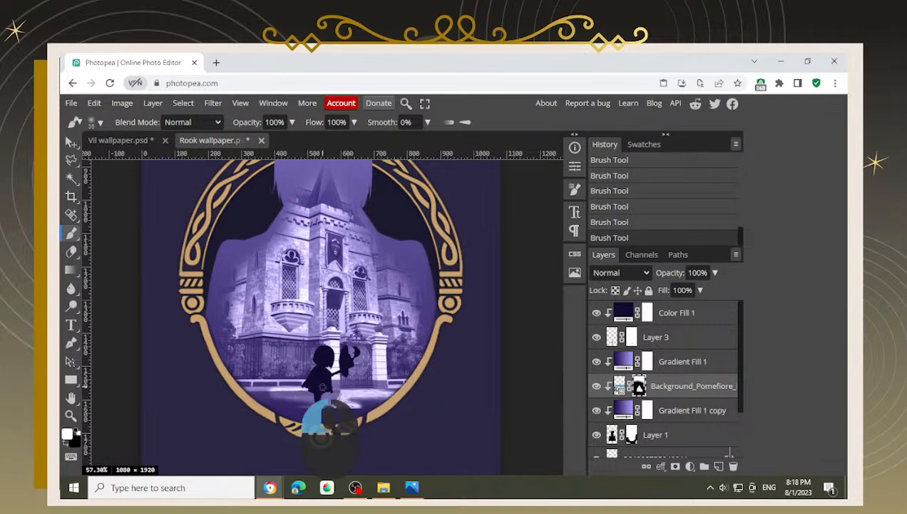
pyautogui.press('ctrl')
pyautogui.scroll(3, 271, 412)
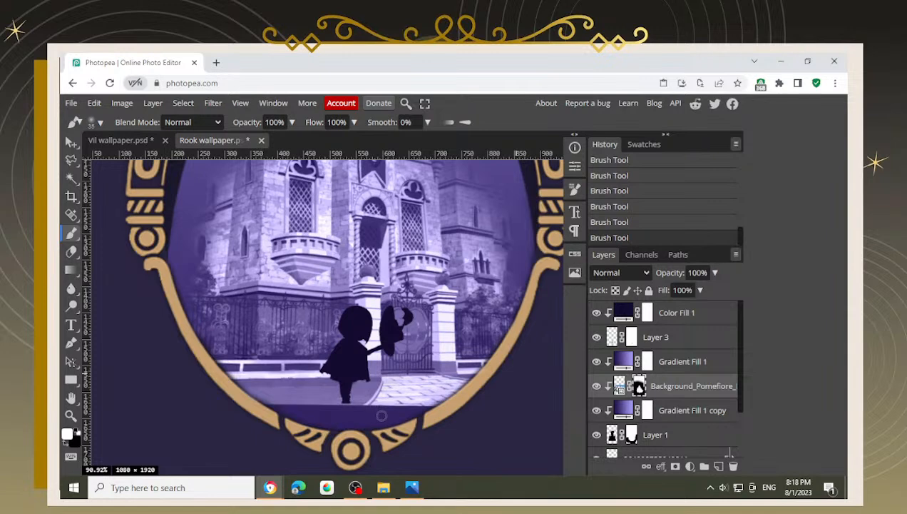
# Step: Open Liquify on the Background_Pomefiore layer and push the lower edge of the grass and paved path downward with the size 80 brush
pyautogui.click(214, 104)
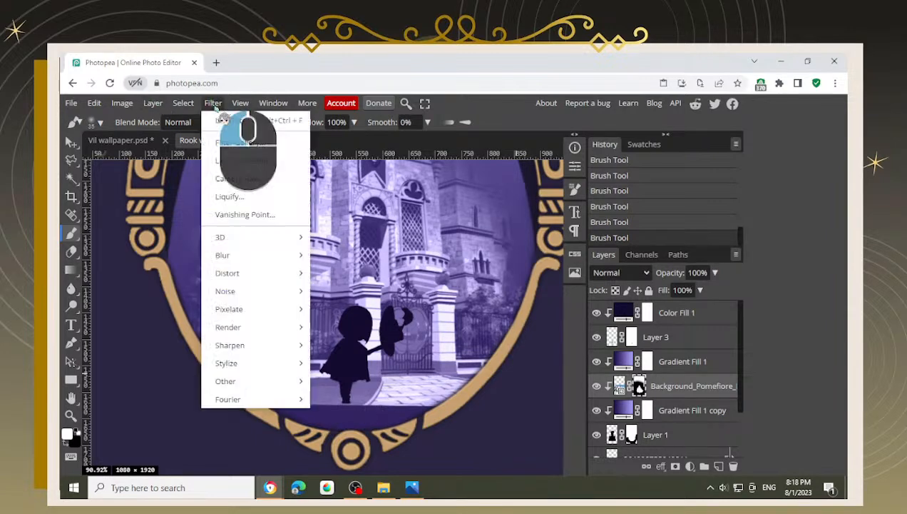
pyautogui.moveTo(235, 257)
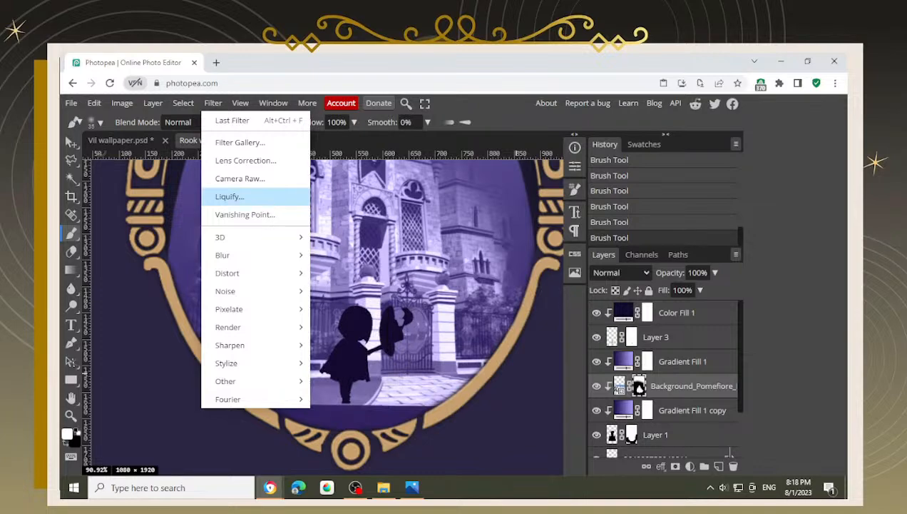
pyautogui.click(230, 196)
pyautogui.scroll(5, 399, 412)
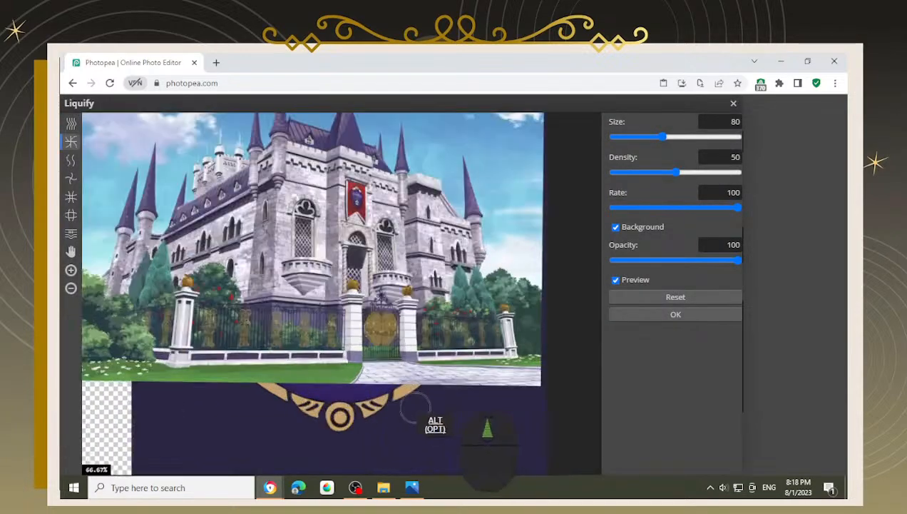
pyautogui.scroll(3, 414, 409)
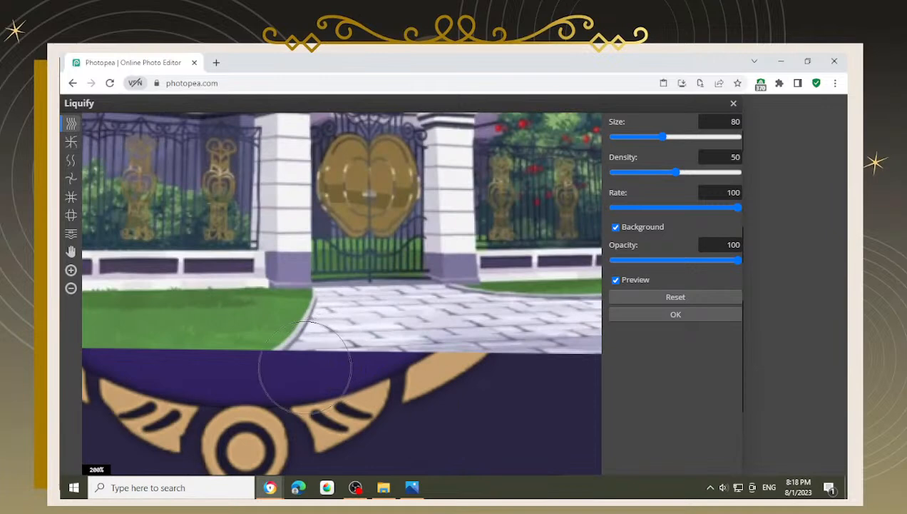
pyautogui.moveTo(305, 368)
pyautogui.mouseDown()
pyautogui.moveTo(272, 379)
pyautogui.moveTo(240, 357)
pyautogui.moveTo(200, 361)
pyautogui.moveTo(304, 364)
pyautogui.moveTo(337, 350)
pyautogui.moveTo(317, 364)
pyautogui.moveTo(370, 349)
pyautogui.moveTo(357, 359)
pyautogui.moveTo(408, 350)
pyautogui.moveTo(414, 364)
pyautogui.moveTo(428, 346)
pyautogui.moveTo(473, 347)
pyautogui.moveTo(340, 350)
pyautogui.moveTo(383, 346)
pyautogui.mouseUp()
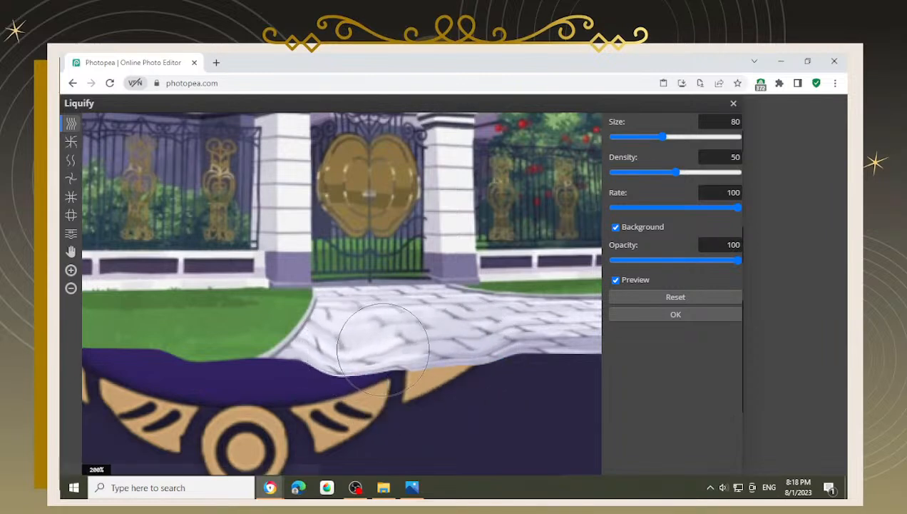
# Step: Undo the last Liquify strokes on the paved path's lower edge
pyautogui.hotkey('ctrl', 'z')
pyautogui.hotkey('ctrl', 'z')
pyautogui.hotkey('ctrl', 'z')
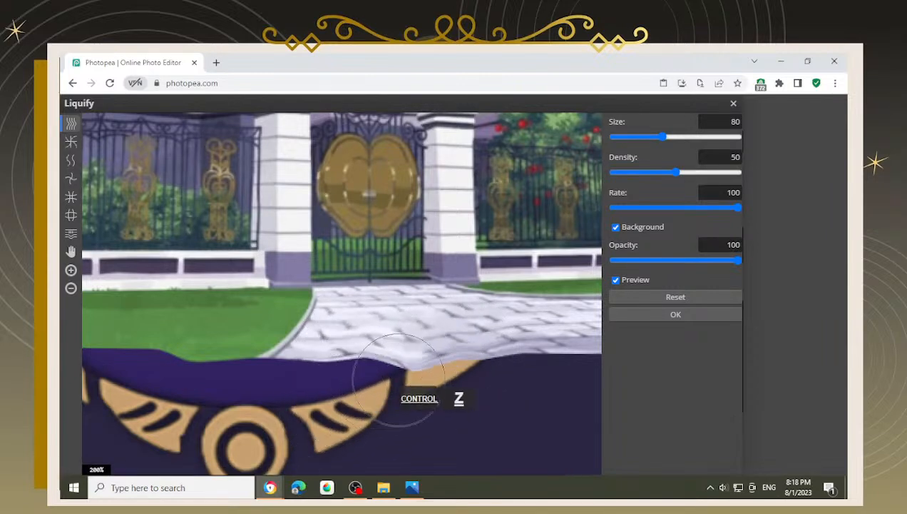
pyautogui.hotkey('ctrl', 'z')
pyautogui.hotkey('ctrl', 'z')
pyautogui.hotkey('ctrl', 'z')
pyautogui.hotkey('ctrl', 'z')
pyautogui.hotkey('ctrl', 'z')
pyautogui.hotkey('ctrl', 'z')
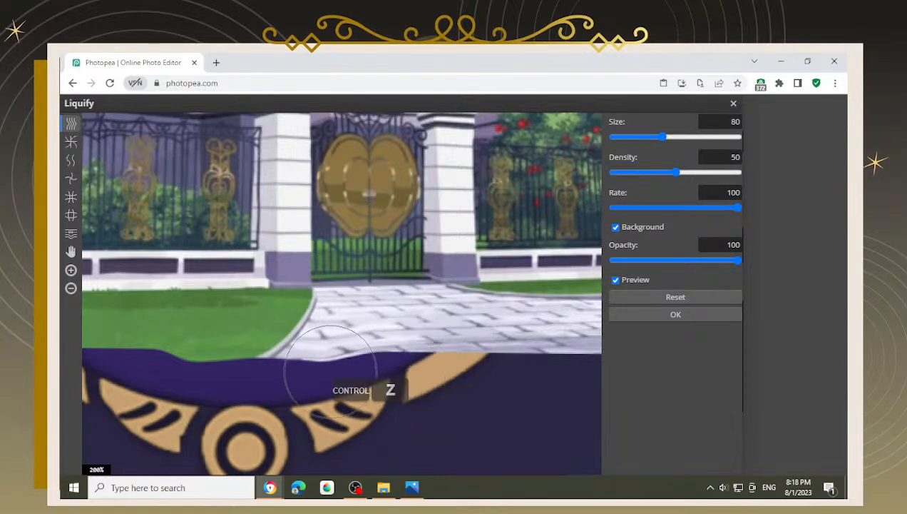
# Step: Try to push the lower edge of the grass downward onto the frame's rim with a size 150 Liquify brush
pyautogui.press(']')
pyautogui.press(']')
pyautogui.press(']')
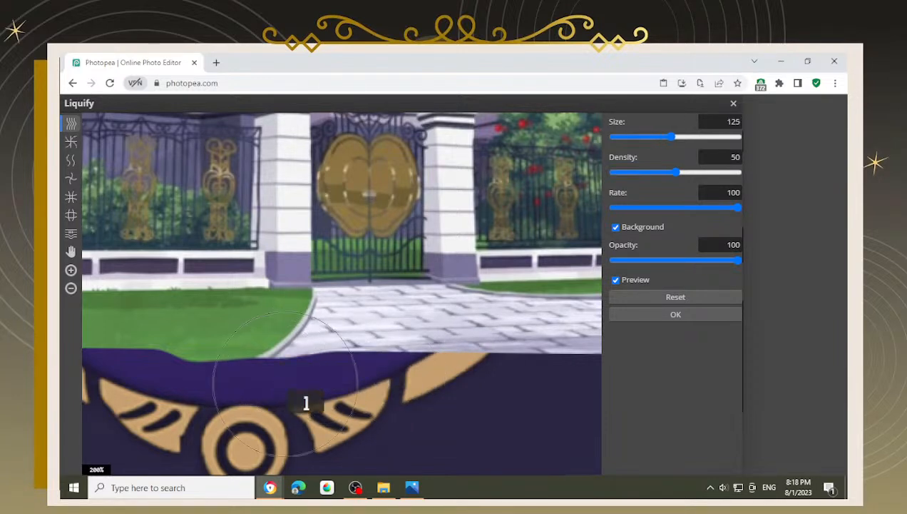
pyautogui.press(']')
pyautogui.press(']')
pyautogui.press(']')
pyautogui.press('[')
pyautogui.press('[')
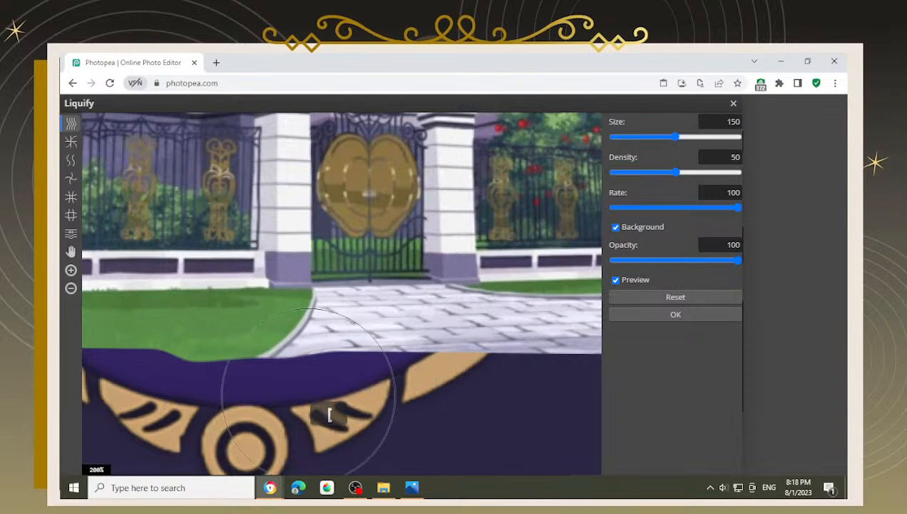
pyautogui.moveTo(308, 395)
pyautogui.mouseDown()
pyautogui.moveTo(288, 399)
pyautogui.moveTo(147, 374)
pyautogui.moveTo(236, 349)
pyautogui.mouseUp()
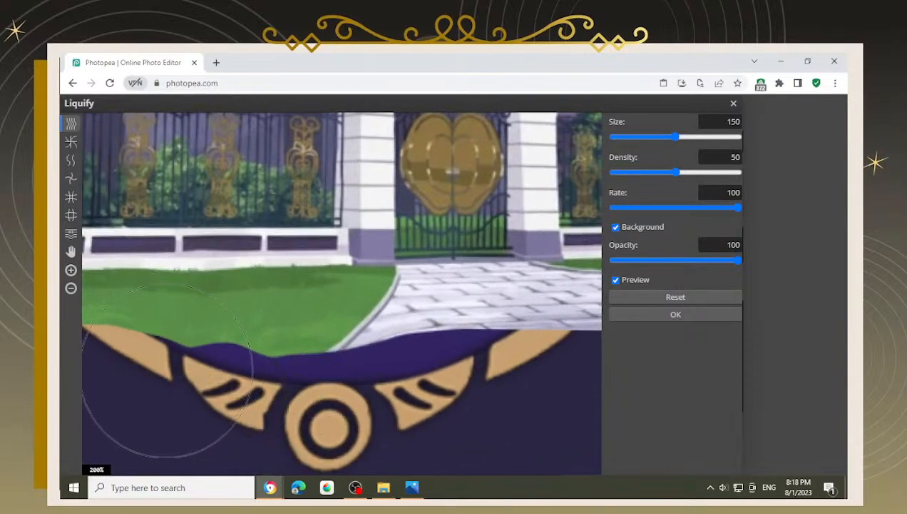
pyautogui.hotkey('ctrl', 'z')
pyautogui.moveTo(182, 391)
pyautogui.mouseDown()
pyautogui.moveTo(202, 379)
pyautogui.moveTo(195, 403)
pyautogui.moveTo(236, 381)
pyautogui.moveTo(228, 407)
pyautogui.moveTo(254, 385)
pyautogui.moveTo(172, 396)
pyautogui.moveTo(166, 381)
pyautogui.moveTo(277, 375)
pyautogui.moveTo(259, 395)
pyautogui.moveTo(257, 381)
pyautogui.moveTo(253, 387)
pyautogui.moveTo(265, 373)
pyautogui.moveTo(304, 374)
pyautogui.mouseUp()
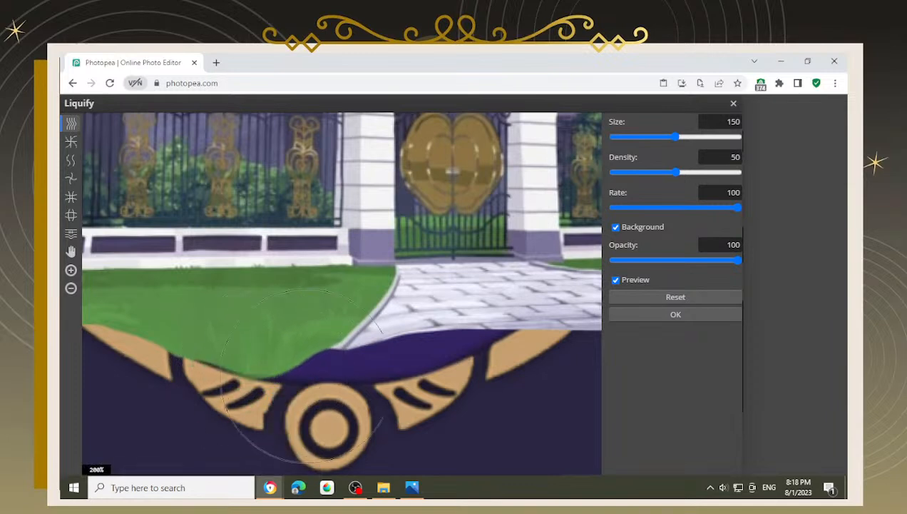
# Step: Try to push the paved path's lower edge downward over the dark gap with the size 150 Liquify brush
pyautogui.press('space')
pyautogui.moveTo(443, 407); pyautogui.dragTo(375, 386)
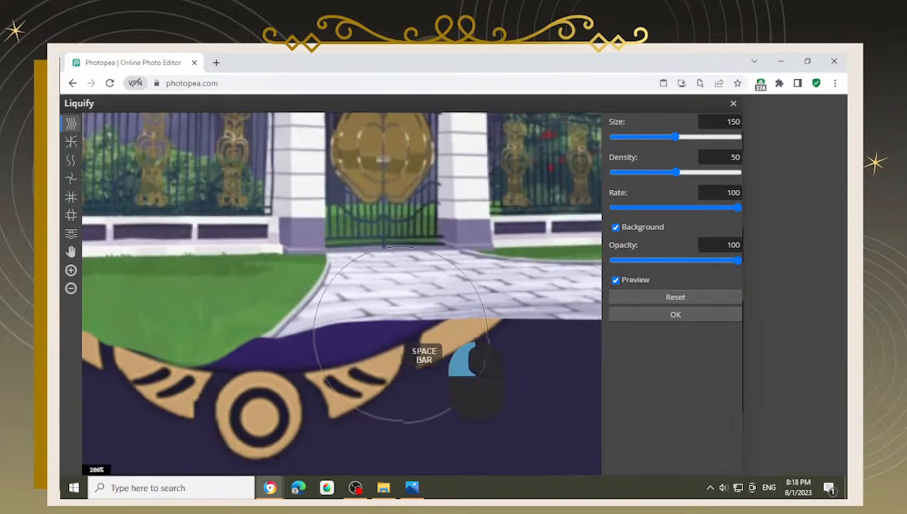
pyautogui.moveTo(447, 340); pyautogui.dragTo(447, 350)
pyautogui.moveTo(392, 338)
pyautogui.mouseDown()
pyautogui.moveTo(325, 349)
pyautogui.moveTo(355, 344)
pyautogui.moveTo(282, 341)
pyautogui.moveTo(275, 328)
pyautogui.moveTo(300, 346)
pyautogui.moveTo(306, 335)
pyautogui.mouseUp()
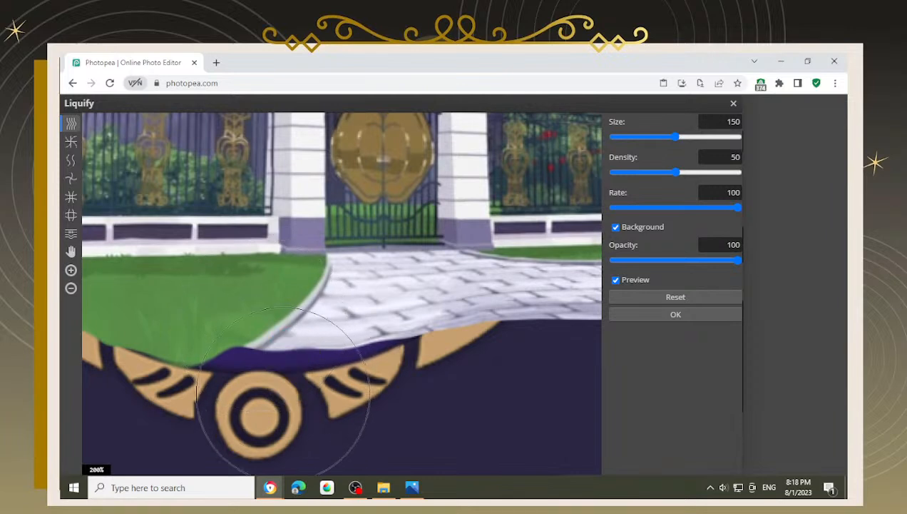
# Step: Try to reshape the path's curb, its lower edge and the adjoining grass tip with a size 45 Liquify brush
pyautogui.press('[')
pyautogui.press('[')
pyautogui.press('[')
pyautogui.press('[')
pyautogui.press('[')
pyautogui.press('[')
pyautogui.press('[')
pyautogui.press('[')
pyautogui.press('[')
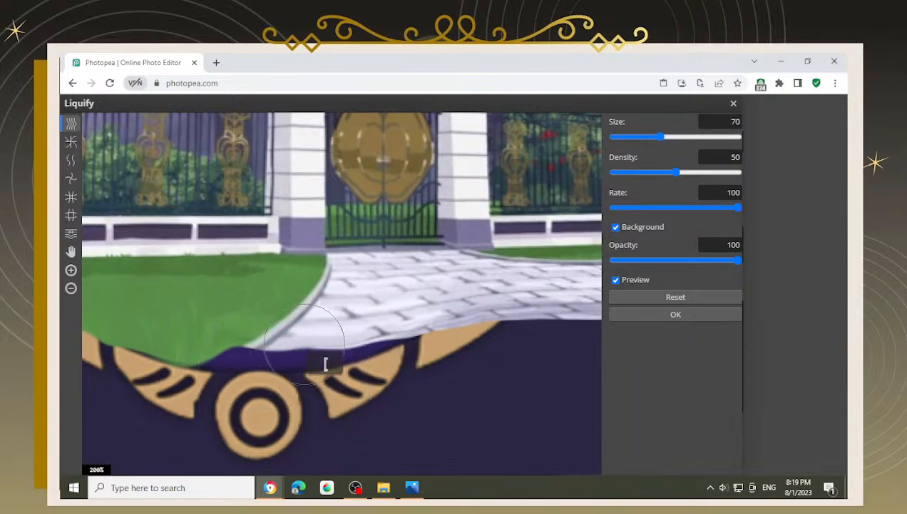
pyautogui.press('[')
pyautogui.press('[')
pyautogui.moveTo(283, 318)
pyautogui.mouseDown()
pyautogui.moveTo(274, 333)
pyautogui.moveTo(246, 341)
pyautogui.mouseUp()
pyautogui.moveTo(305, 312)
pyautogui.mouseDown()
pyautogui.moveTo(309, 291)
pyautogui.moveTo(292, 312)
pyautogui.mouseUp()
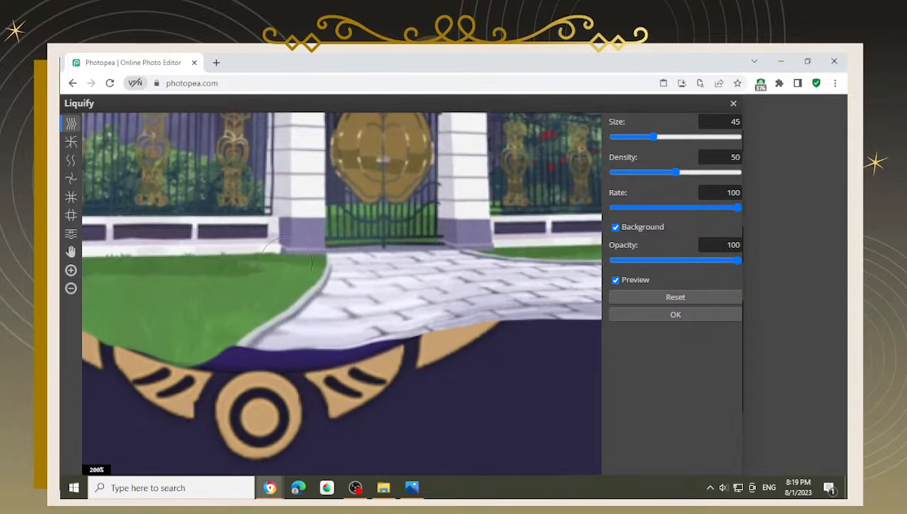
pyautogui.moveTo(243, 344)
pyautogui.mouseDown()
pyautogui.moveTo(206, 361)
pyautogui.moveTo(198, 352)
pyautogui.moveTo(203, 359)
pyautogui.moveTo(254, 356)
pyautogui.moveTo(207, 348)
pyautogui.moveTo(207, 361)
pyautogui.moveTo(257, 351)
pyautogui.moveTo(256, 361)
pyautogui.moveTo(284, 345)
pyautogui.moveTo(263, 364)
pyautogui.mouseUp()
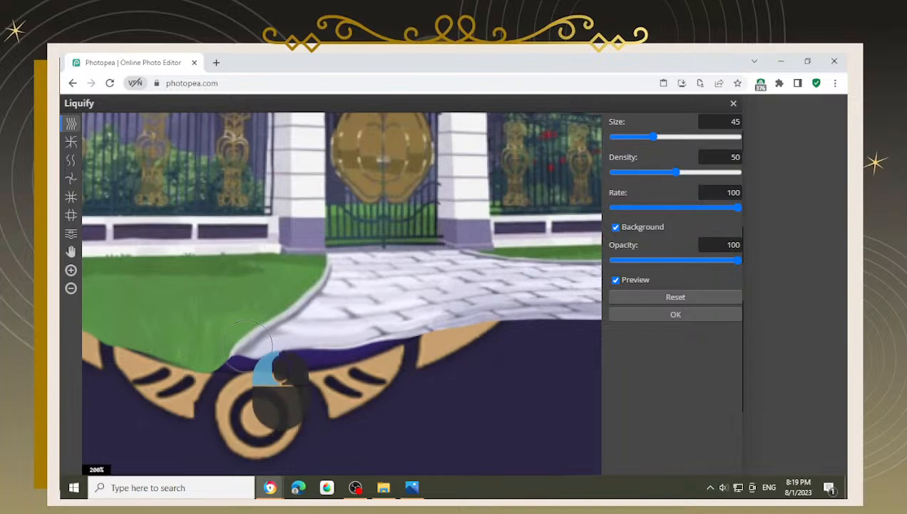
pyautogui.moveTo(303, 321)
pyautogui.mouseDown()
pyautogui.moveTo(284, 306)
pyautogui.moveTo(307, 303)
pyautogui.moveTo(286, 305)
pyautogui.moveTo(265, 325)
pyautogui.mouseUp()
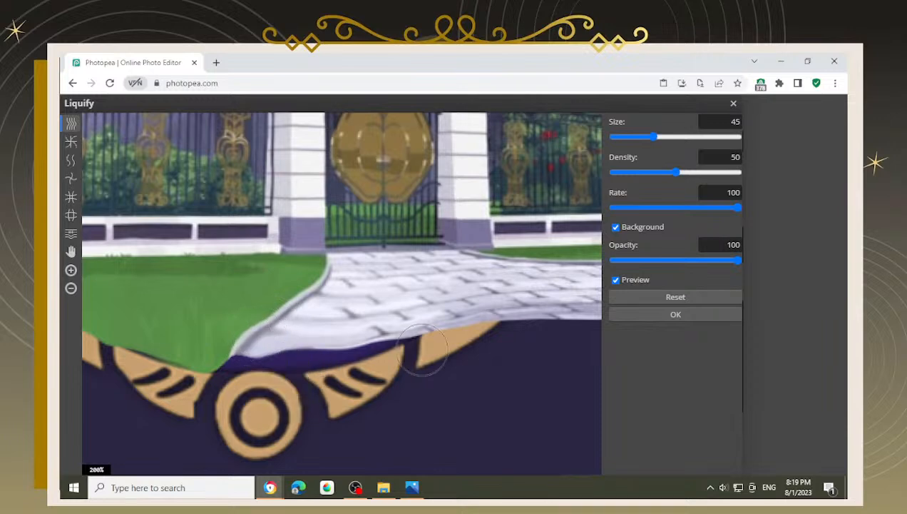
pyautogui.moveTo(347, 341); pyautogui.dragTo(346, 336)
pyautogui.moveTo(301, 356)
pyautogui.mouseDown()
pyautogui.moveTo(358, 350)
pyautogui.moveTo(261, 373)
pyautogui.moveTo(263, 362)
pyautogui.moveTo(235, 376)
pyautogui.mouseUp()
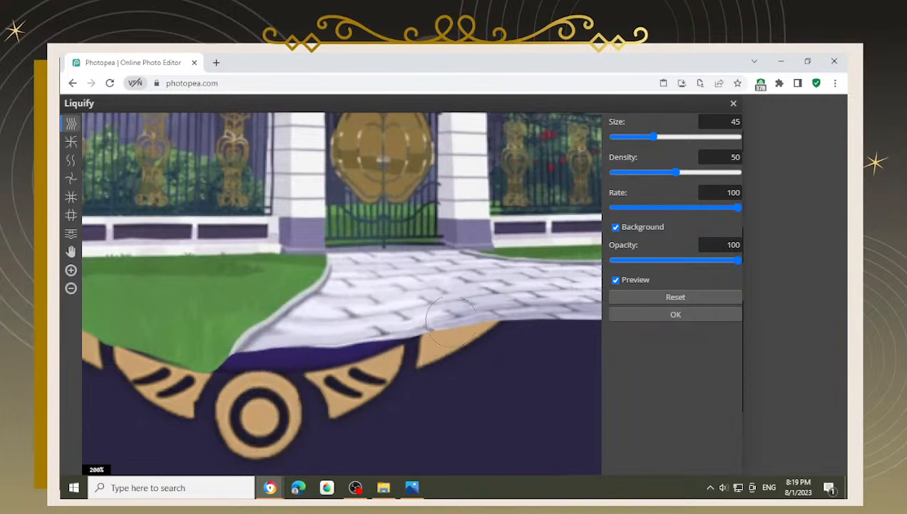
# Step: Try to smooth the paved path's lower edge along the frame with a size 90 brush, and apply Liquify
pyautogui.moveTo(452, 322); pyautogui.dragTo(479, 314)
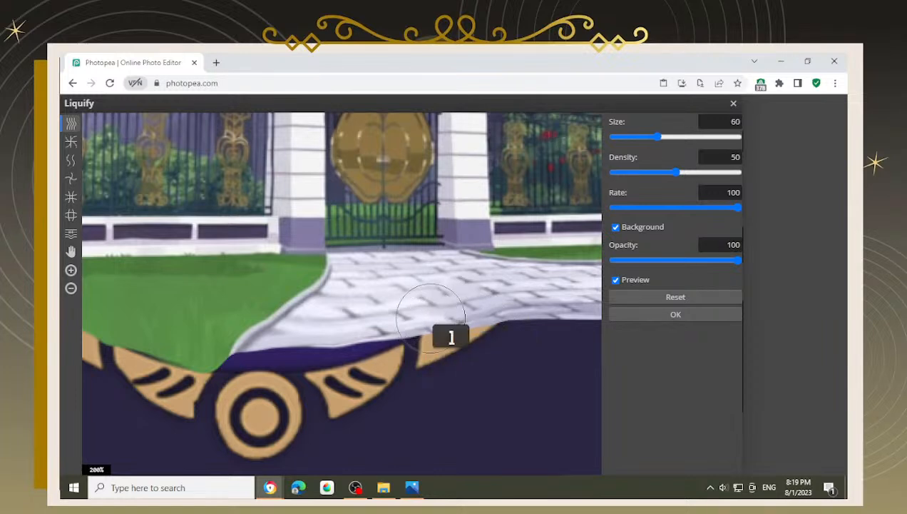
pyautogui.press(']')
pyautogui.press(']')
pyautogui.press(']')
pyautogui.press('space')
pyautogui.moveTo(466, 343)
pyautogui.mouseDown()
pyautogui.moveTo(418, 360)
pyautogui.moveTo(438, 342)
pyautogui.moveTo(492, 345)
pyautogui.moveTo(364, 350)
pyautogui.mouseUp()
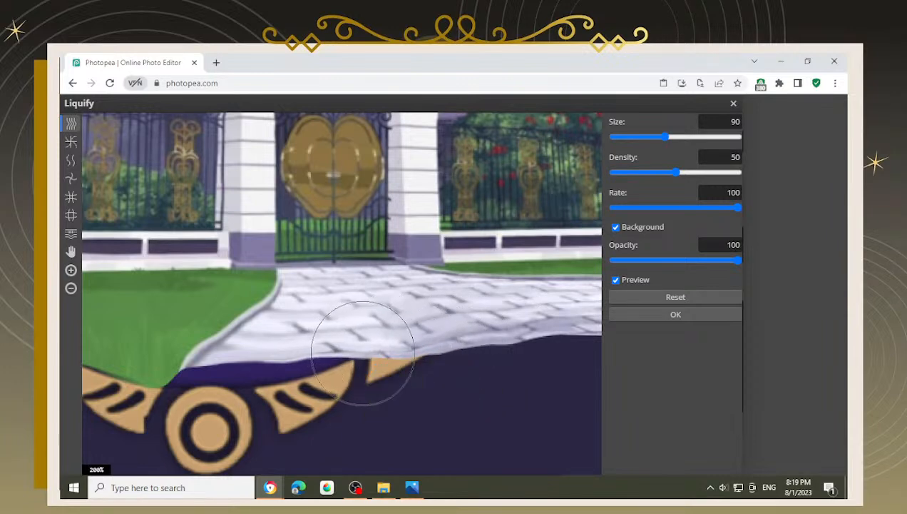
pyautogui.moveTo(422, 360)
pyautogui.mouseDown()
pyautogui.moveTo(329, 363)
pyautogui.moveTo(400, 348)
pyautogui.moveTo(371, 351)
pyautogui.mouseUp()
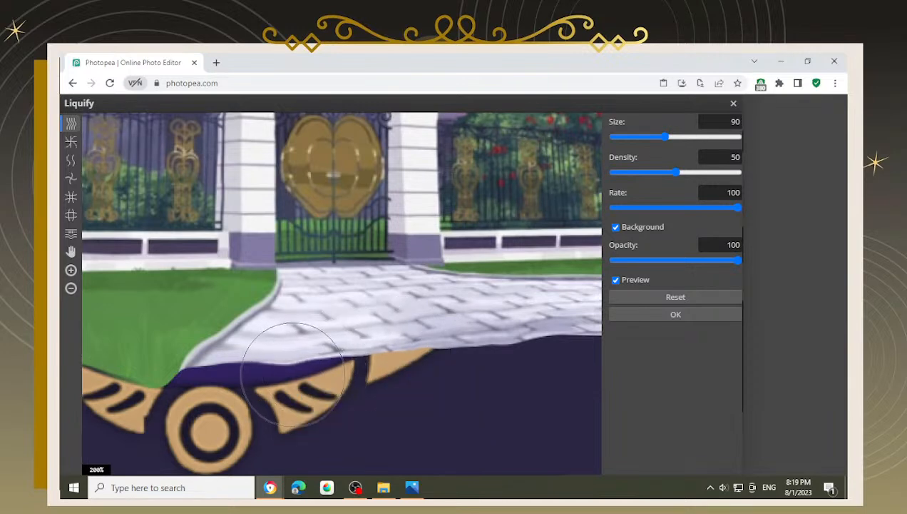
pyautogui.moveTo(296, 369); pyautogui.dragTo(345, 346)
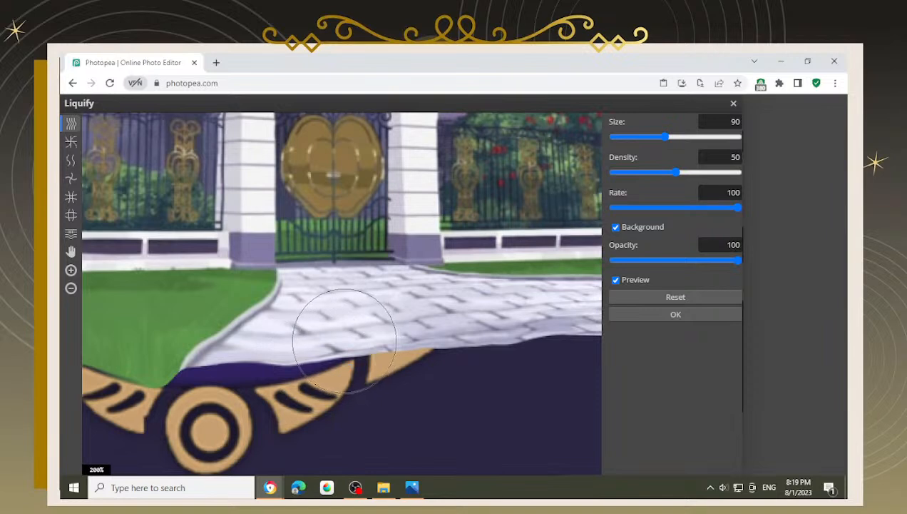
pyautogui.moveTo(353, 343)
pyautogui.mouseDown()
pyautogui.moveTo(332, 356)
pyautogui.moveTo(368, 334)
pyautogui.moveTo(325, 350)
pyautogui.moveTo(308, 343)
pyautogui.moveTo(298, 366)
pyautogui.moveTo(289, 362)
pyautogui.mouseUp()
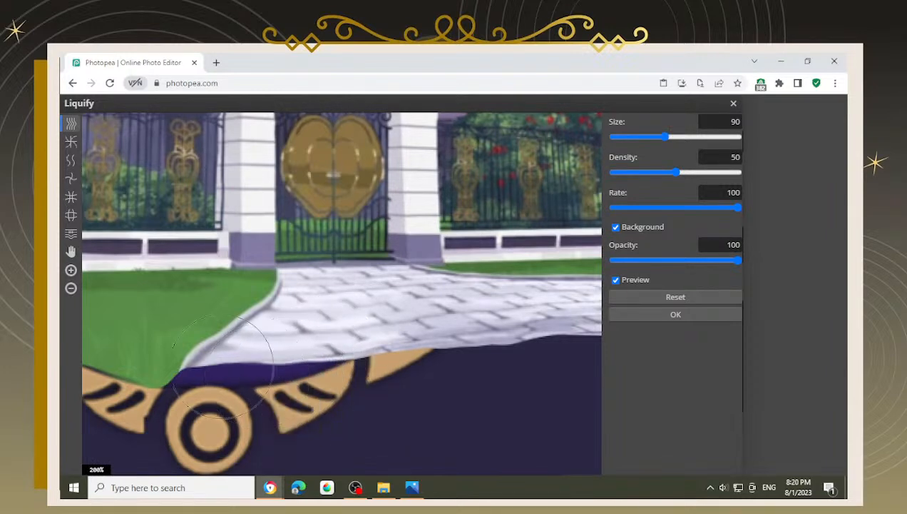
pyautogui.click(253, 374)
pyautogui.click(649, 316)
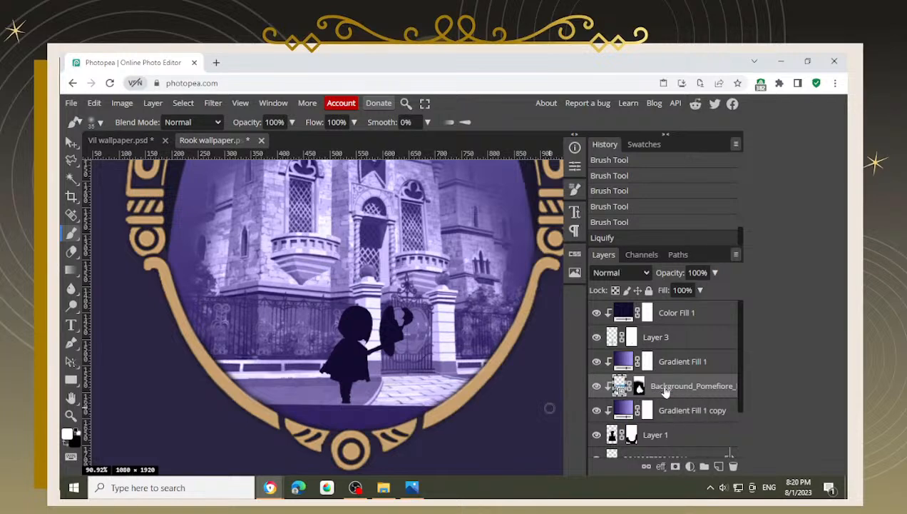
# Step: Target the Background_Pomefiore layer's image instead of its mask and reopen Liquify on it
pyautogui.scroll(-2, 667, 394)
pyautogui.scroll(2, 669, 394)
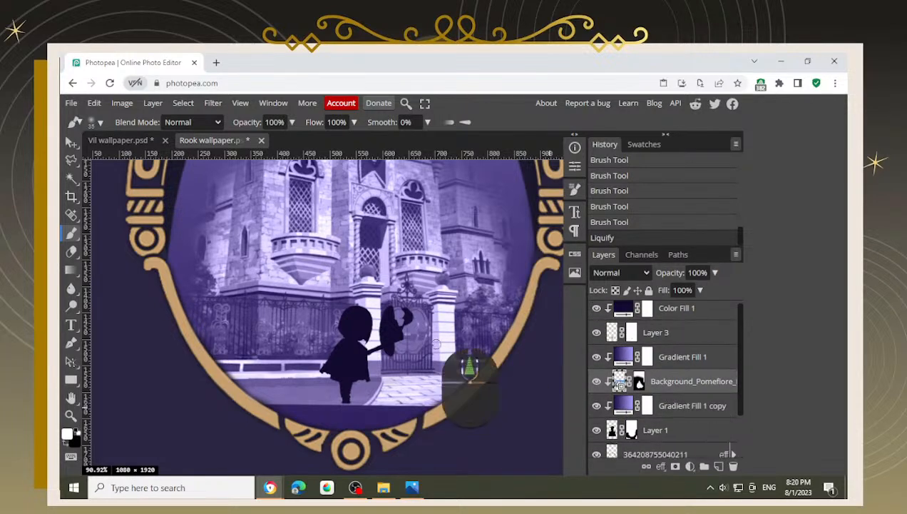
pyautogui.keyDown('alt'); pyautogui.scroll(-3, 424, 348); pyautogui.keyUp('alt')
pyautogui.scroll(1, 689, 385)
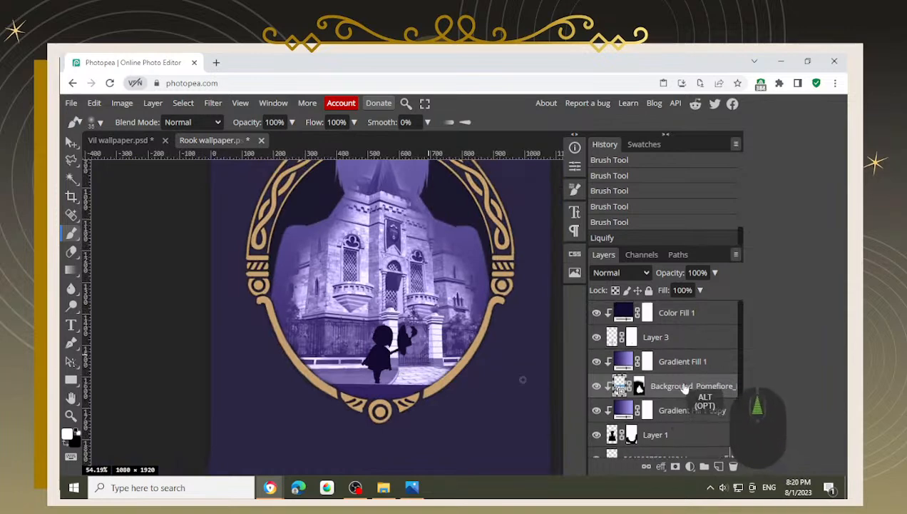
pyautogui.click(619, 390)
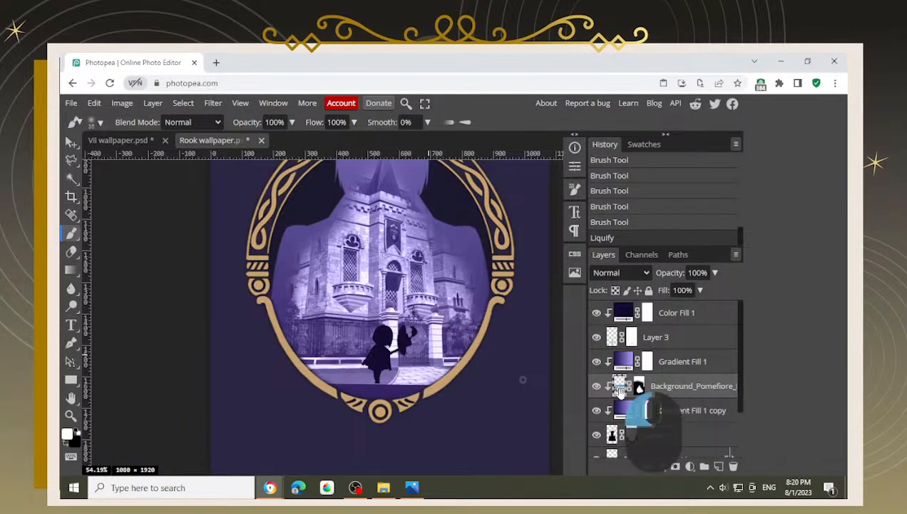
pyautogui.click(673, 390)
pyautogui.click(620, 391)
pyautogui.click(639, 388)
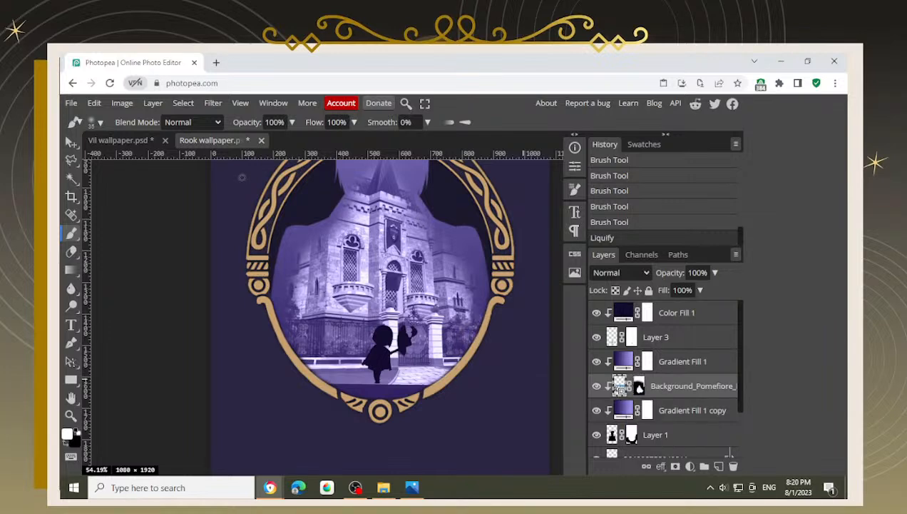
pyautogui.click(636, 392)
pyautogui.click(619, 388)
pyautogui.click(223, 105)
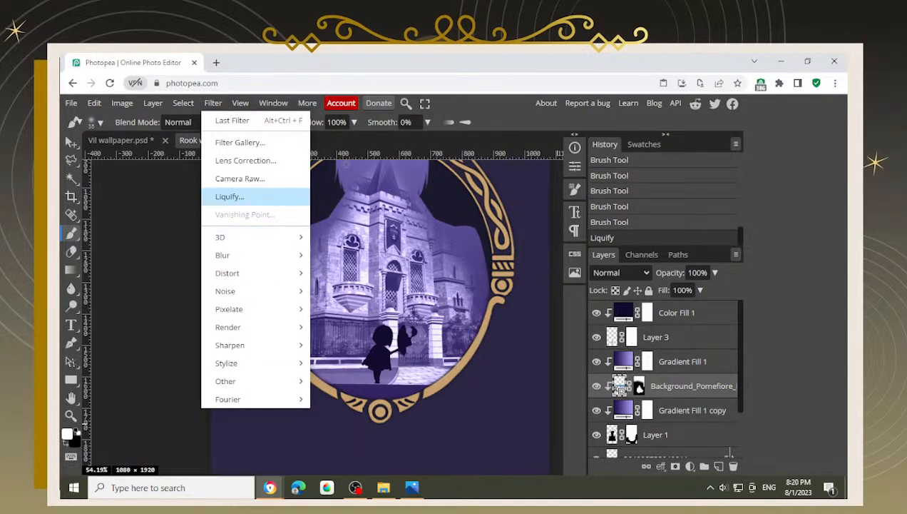
pyautogui.click(274, 199)
# Step: Push the lower edge of the grass downward over the frame's rim with the size 90 Liquify warp brush
pyautogui.scroll(3, 420, 407)
pyautogui.scroll(4, 370, 397)
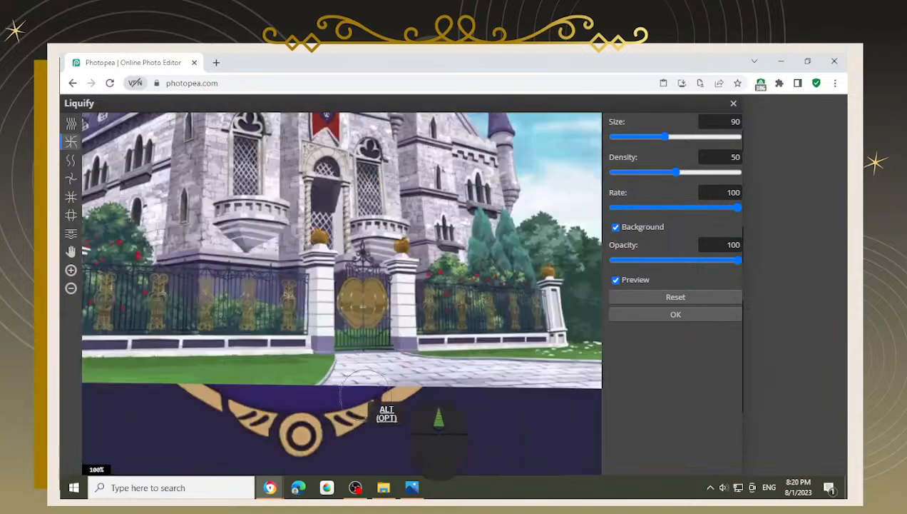
pyautogui.moveTo(316, 396)
pyautogui.mouseDown()
pyautogui.moveTo(222, 379)
pyautogui.moveTo(216, 396)
pyautogui.moveTo(105, 410)
pyautogui.mouseUp()
pyautogui.moveTo(194, 403); pyautogui.dragTo(259, 393)
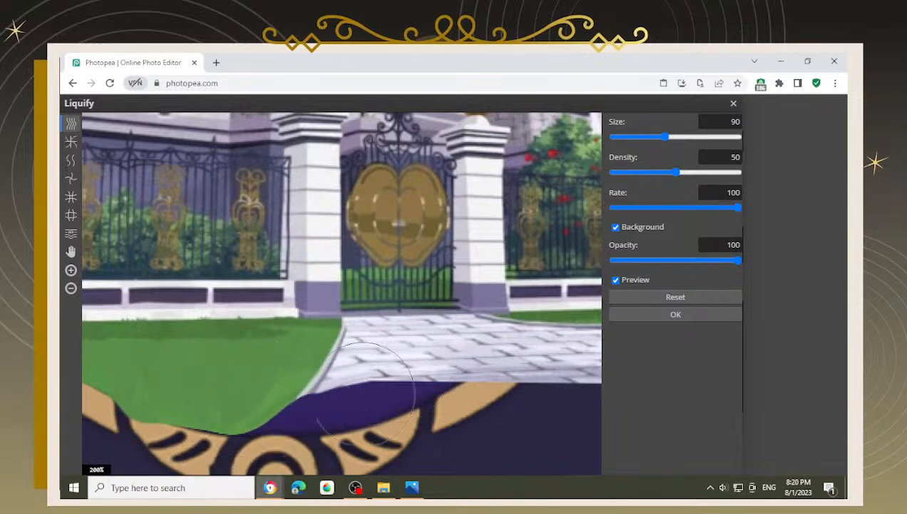
# Step: Push the paved path's lower edge downward onto the frame's rim with a size 175 brush, and apply Liquify
pyautogui.press(']')
pyautogui.press(']')
pyautogui.press(']')
pyautogui.press(']')
pyautogui.press(']')
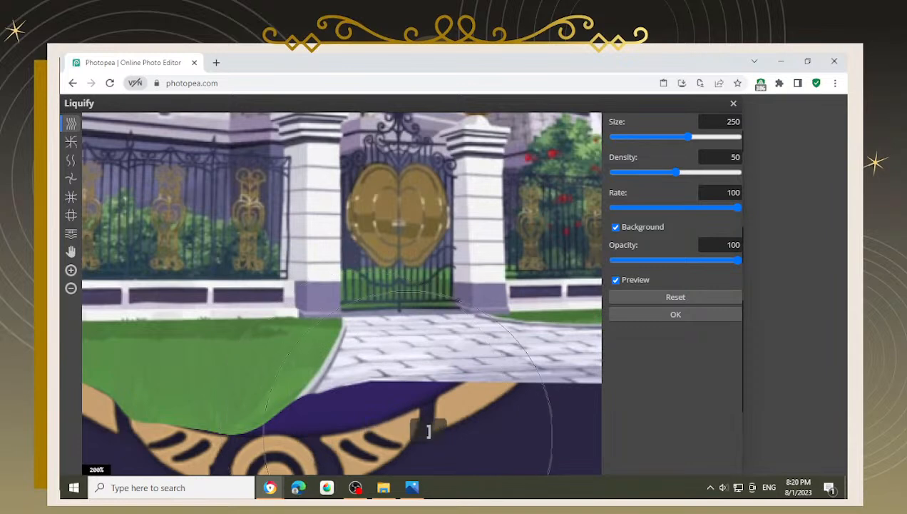
pyautogui.press('[')
pyautogui.press('[')
pyautogui.moveTo(385, 432)
pyautogui.mouseDown()
pyautogui.moveTo(408, 418)
pyautogui.moveTo(396, 435)
pyautogui.moveTo(332, 418)
pyautogui.moveTo(331, 427)
pyautogui.moveTo(305, 417)
pyautogui.moveTo(285, 423)
pyautogui.moveTo(475, 420)
pyautogui.moveTo(347, 432)
pyautogui.moveTo(330, 442)
pyautogui.moveTo(252, 440)
pyautogui.moveTo(353, 442)
pyautogui.moveTo(430, 417)
pyautogui.moveTo(484, 416)
pyautogui.moveTo(518, 432)
pyautogui.moveTo(475, 394)
pyautogui.moveTo(370, 377)
pyautogui.mouseUp()
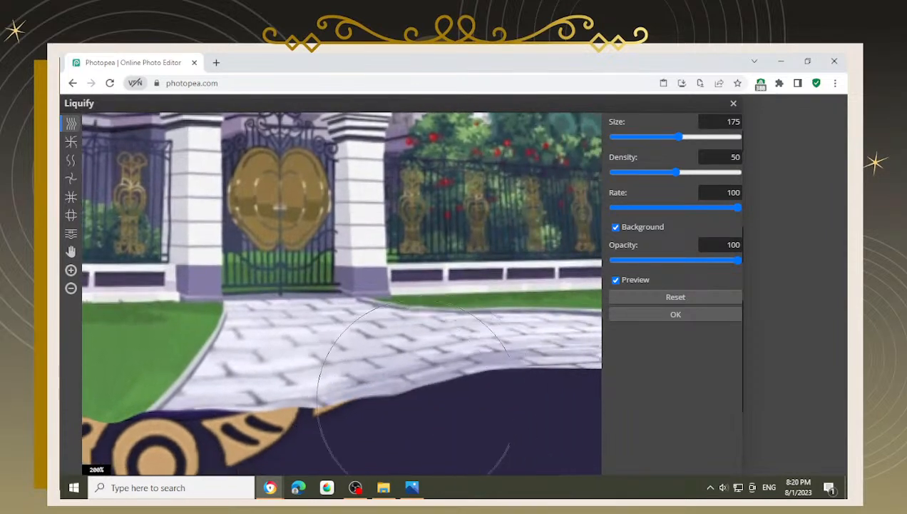
pyautogui.moveTo(471, 399); pyautogui.dragTo(472, 409)
pyautogui.moveTo(418, 402); pyautogui.dragTo(420, 409)
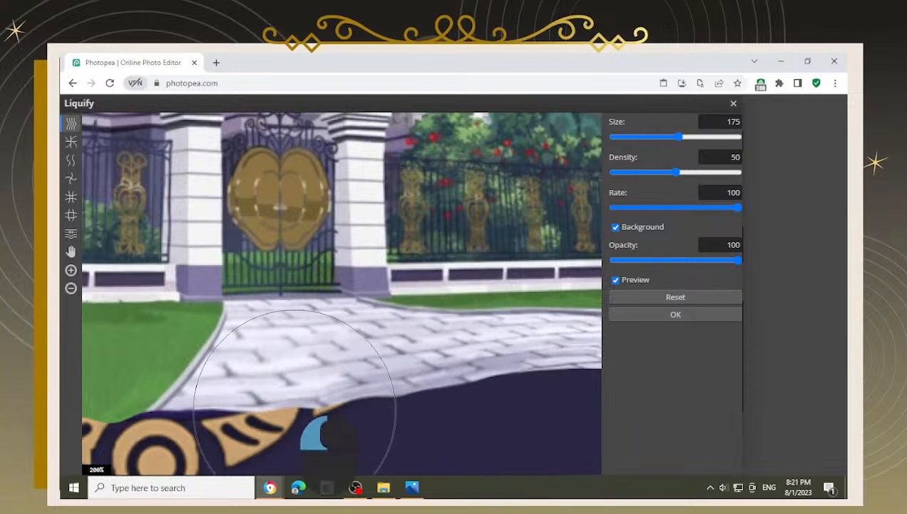
pyautogui.moveTo(294, 410); pyautogui.dragTo(295, 413)
pyautogui.moveTo(199, 408); pyautogui.dragTo(200, 416)
pyautogui.moveTo(192, 408); pyautogui.dragTo(196, 414)
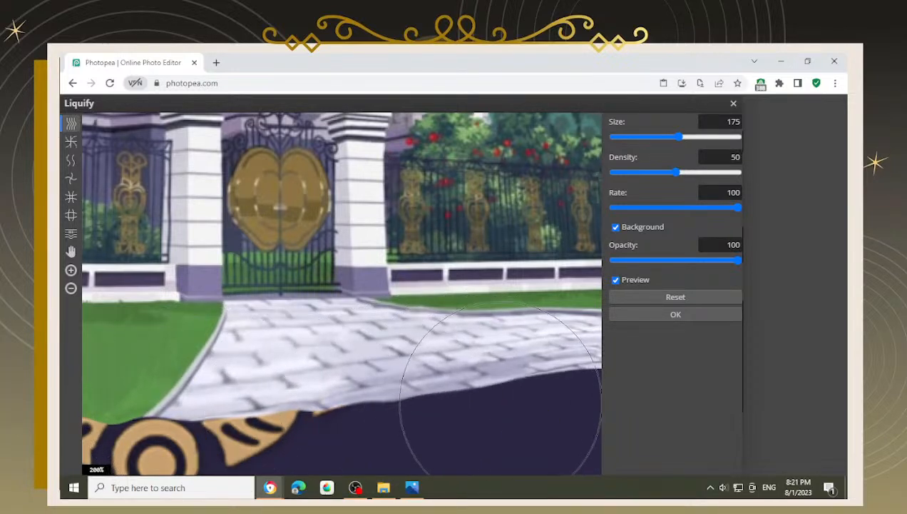
pyautogui.click(647, 316)
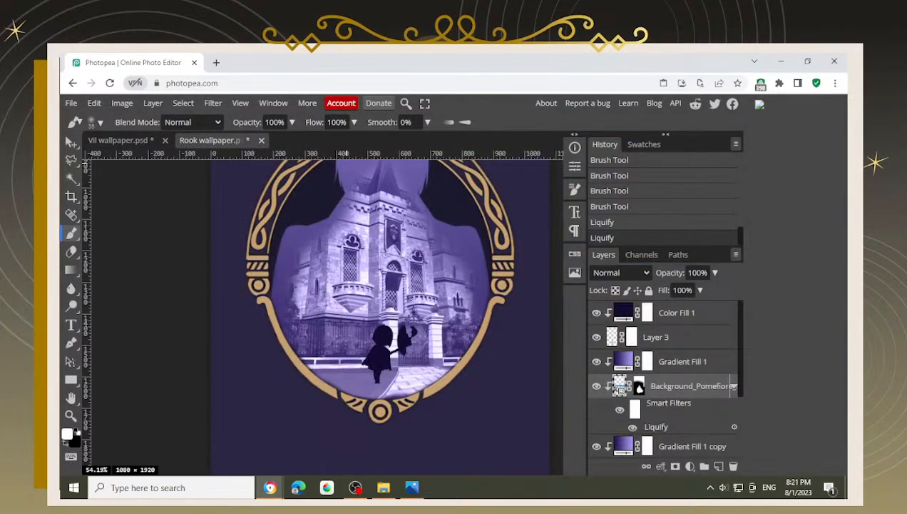
# Step: Paint black on the Background_Pomefiore layer's mask with a size 300 brush to fade the ground along the frame's lower-left rim
pyautogui.scroll(5, 453, 378)
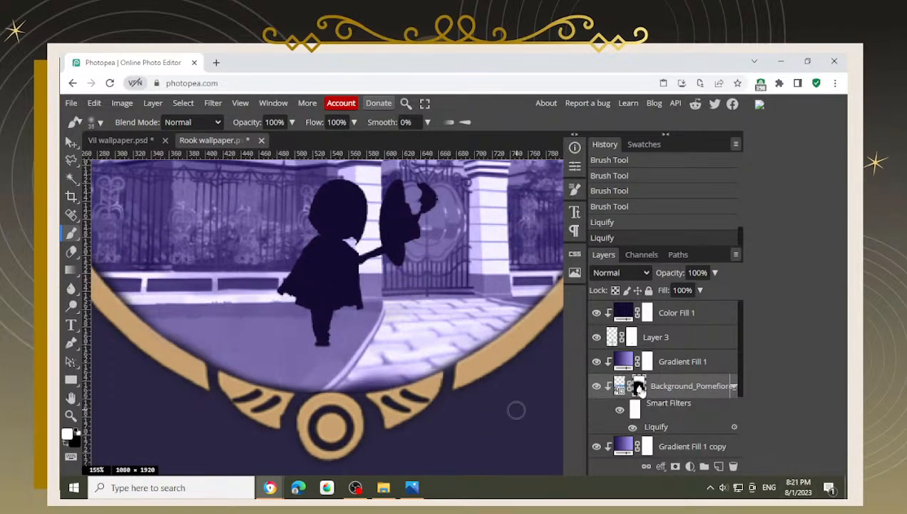
pyautogui.scroll(-4, 300, 403)
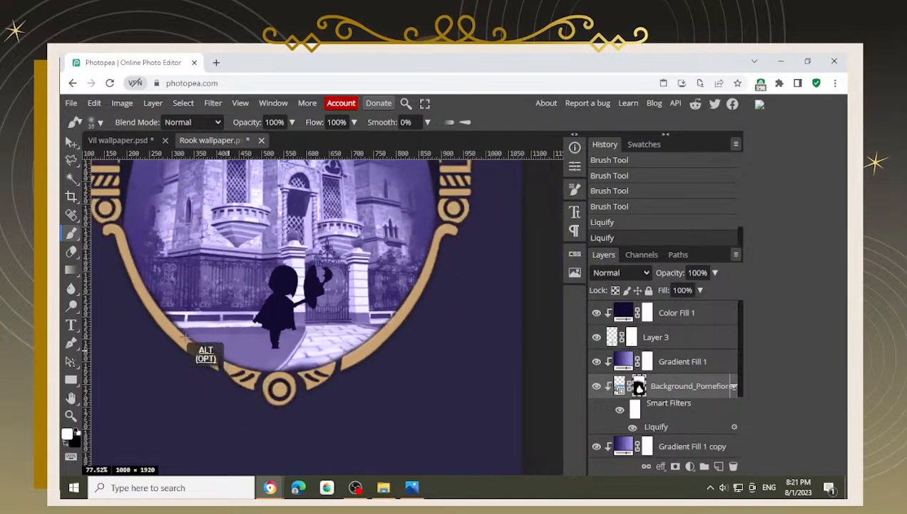
pyautogui.scroll(-2, 184, 337)
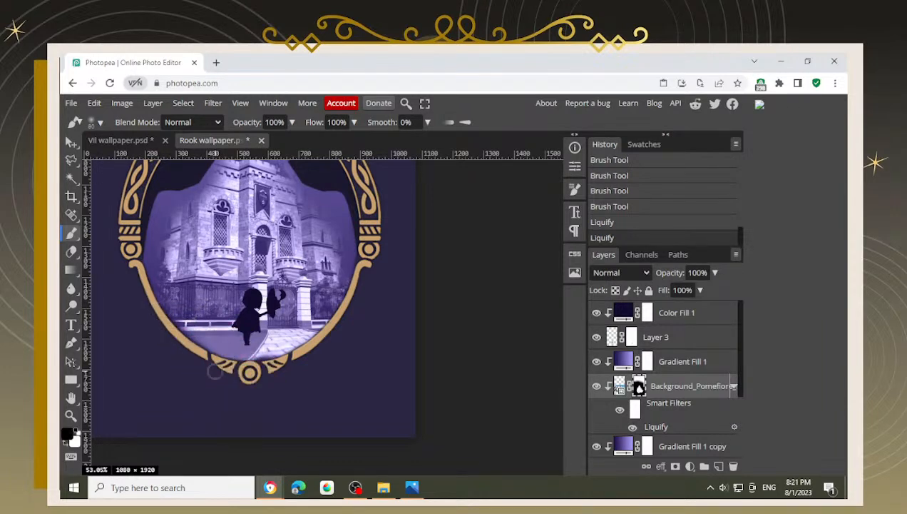
pyautogui.press(']')
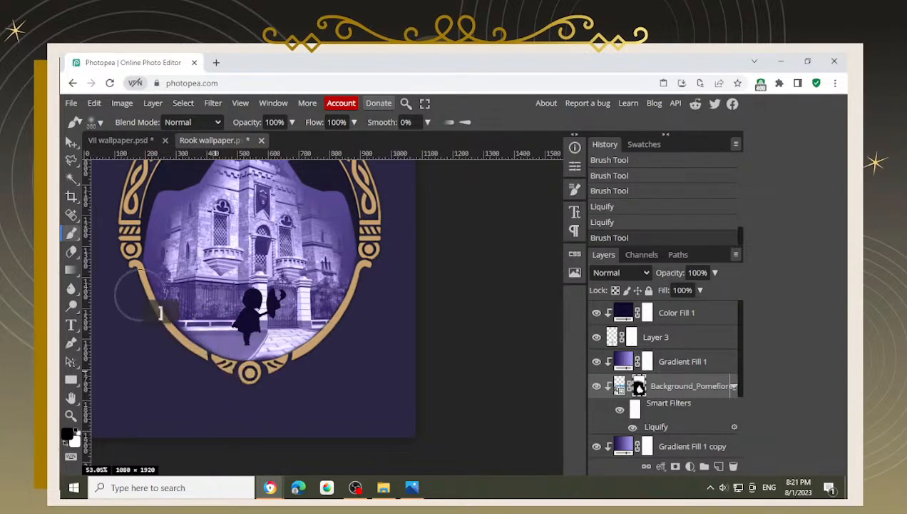
pyautogui.moveTo(139, 295)
pyautogui.mouseDown()
pyautogui.moveTo(185, 374)
pyautogui.moveTo(271, 408)
pyautogui.moveTo(319, 399)
pyautogui.moveTo(245, 394)
pyautogui.mouseUp()
# Step: Fade the paved path along the frame's lower-right and bottom rim with size 300 black strokes on the mask
pyautogui.scroll(3, 305, 390)
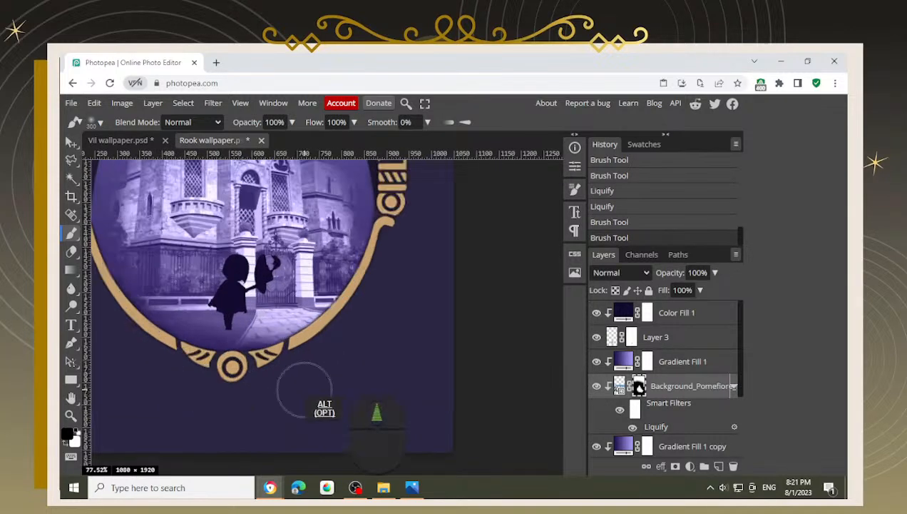
pyautogui.scroll(2, 305, 390)
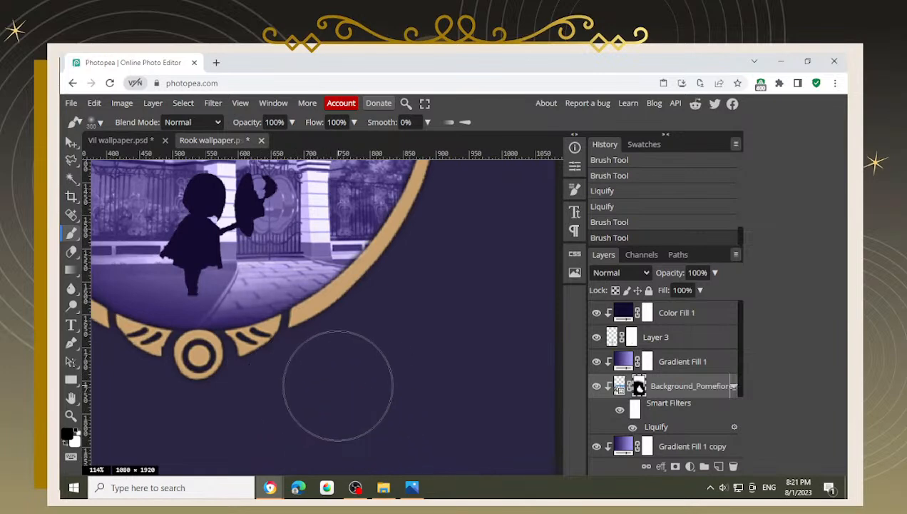
pyautogui.moveTo(286, 378); pyautogui.dragTo(320, 410)
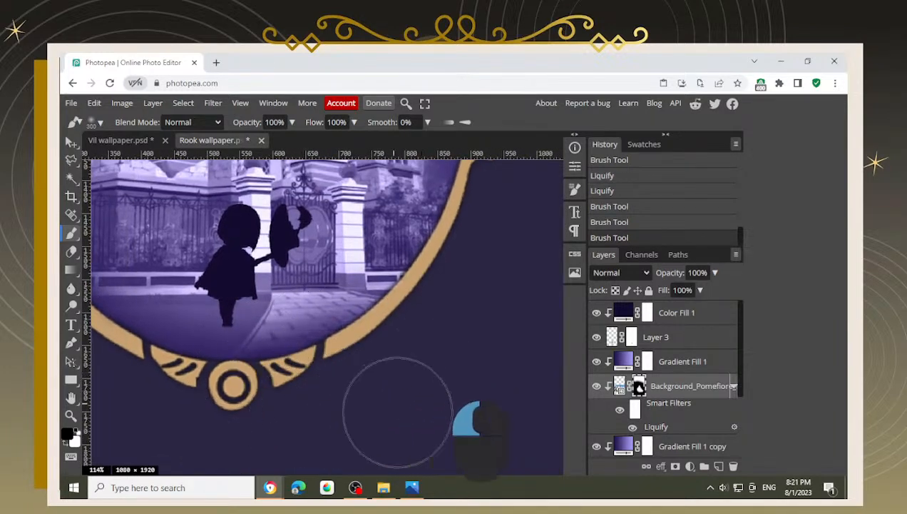
pyautogui.moveTo(397, 412)
pyautogui.mouseDown()
pyautogui.moveTo(353, 433)
pyautogui.moveTo(271, 428)
pyautogui.moveTo(201, 438)
pyautogui.moveTo(243, 448)
pyautogui.moveTo(152, 406)
pyautogui.mouseUp()
# Step: Restore the ground around the small figure with white on the mask, and fade the grass by the lower-left rim with black
pyautogui.scroll(-2, 272, 360)
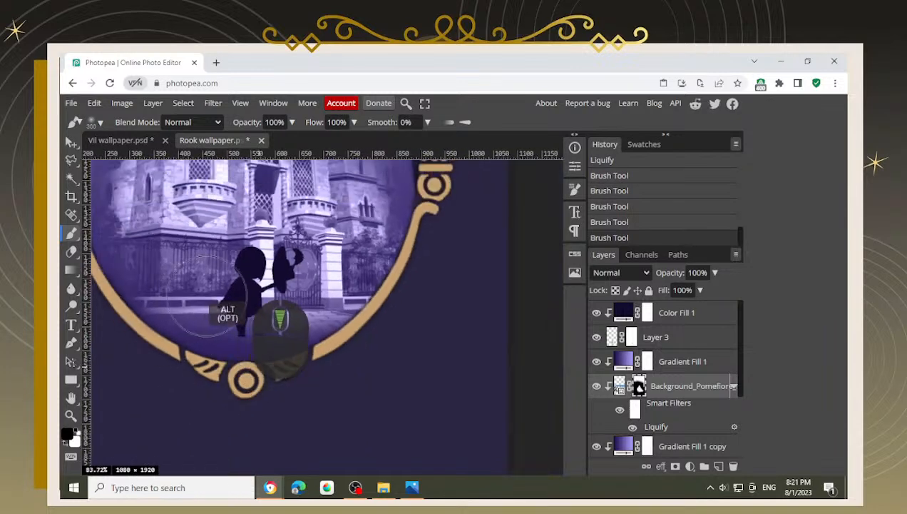
pyautogui.press('x')
pyautogui.moveTo(239, 299); pyautogui.dragTo(274, 302)
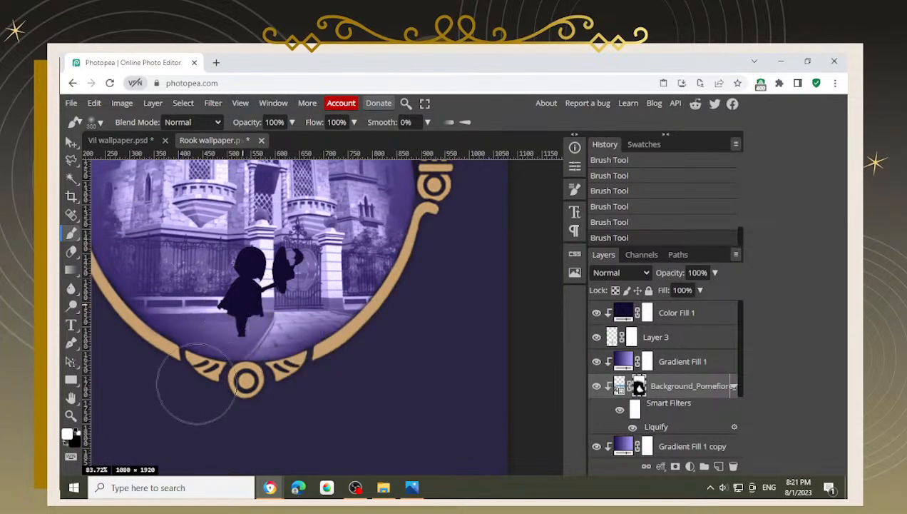
pyautogui.press('x')
pyautogui.moveTo(143, 372)
pyautogui.mouseDown()
pyautogui.moveTo(169, 393)
pyautogui.moveTo(161, 396)
pyautogui.moveTo(251, 433)
pyautogui.moveTo(325, 433)
pyautogui.moveTo(368, 421)
pyautogui.moveTo(383, 405)
pyautogui.moveTo(328, 429)
pyautogui.moveTo(314, 429)
pyautogui.moveTo(340, 416)
pyautogui.moveTo(187, 412)
pyautogui.moveTo(224, 421)
pyautogui.moveTo(189, 402)
pyautogui.mouseUp()
# Step: Fade the scene's left side along the frame, from the lower rim to the side ornament, with size 300 black mask strokes
pyautogui.press('space')
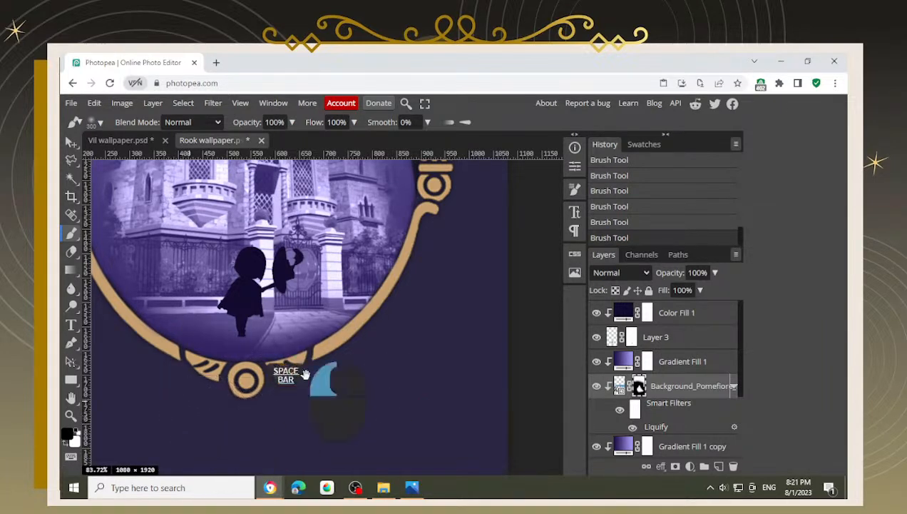
pyautogui.moveTo(305, 374); pyautogui.dragTo(409, 424)
pyautogui.press('x')
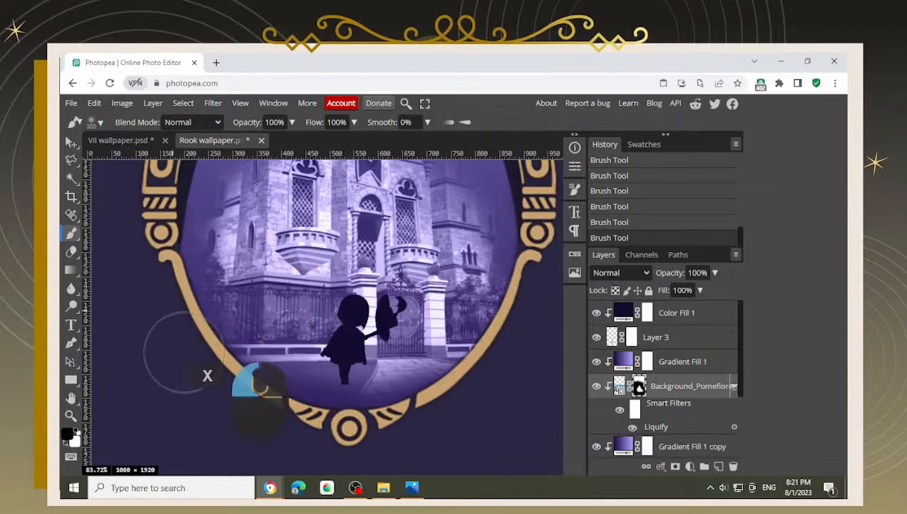
pyautogui.moveTo(184, 352)
pyautogui.mouseDown()
pyautogui.moveTo(187, 391)
pyautogui.moveTo(216, 431)
pyautogui.mouseUp()
pyautogui.press('space')
pyautogui.moveTo(206, 322); pyautogui.dragTo(219, 371)
pyautogui.press('x')
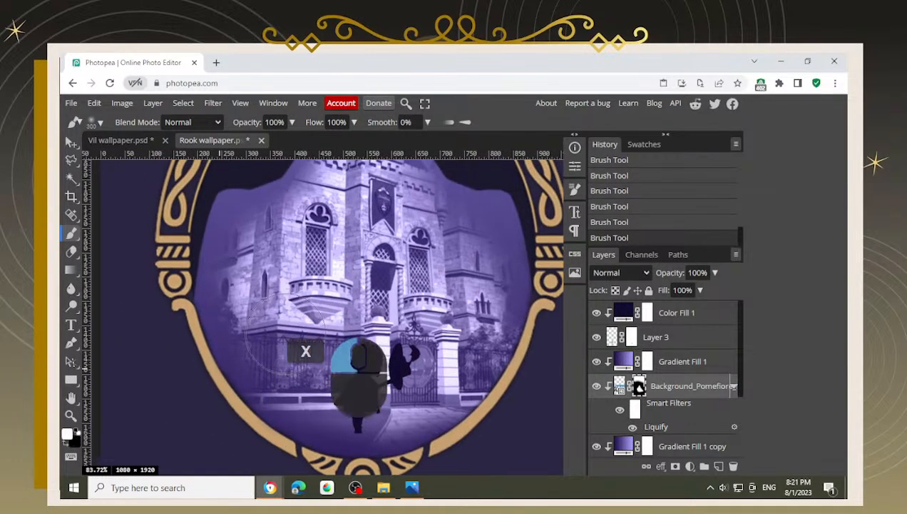
pyautogui.press('x')
pyautogui.moveTo(182, 214)
pyautogui.mouseDown()
pyautogui.moveTo(153, 271)
pyautogui.moveTo(172, 326)
pyautogui.mouseUp()
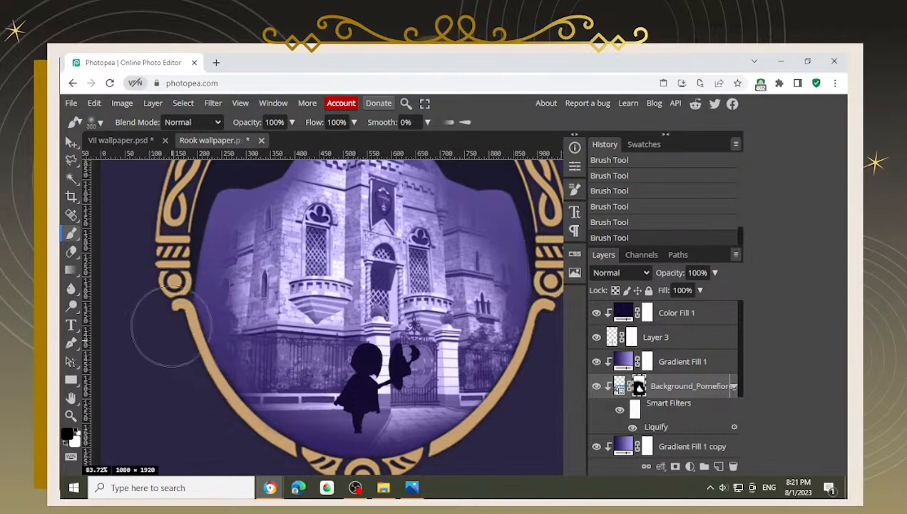
# Step: Fade the scene's right side along the frame with size 300 black mask strokes, touching up the outer edges
pyautogui.moveTo(423, 291)
pyautogui.mouseDown()
pyautogui.moveTo(344, 334)
pyautogui.moveTo(467, 232)
pyautogui.moveTo(476, 237)
pyautogui.moveTo(392, 228)
pyautogui.moveTo(384, 217)
pyautogui.mouseUp()
pyautogui.scroll(-3, 395, 221)
pyautogui.scroll(3, 415, 374)
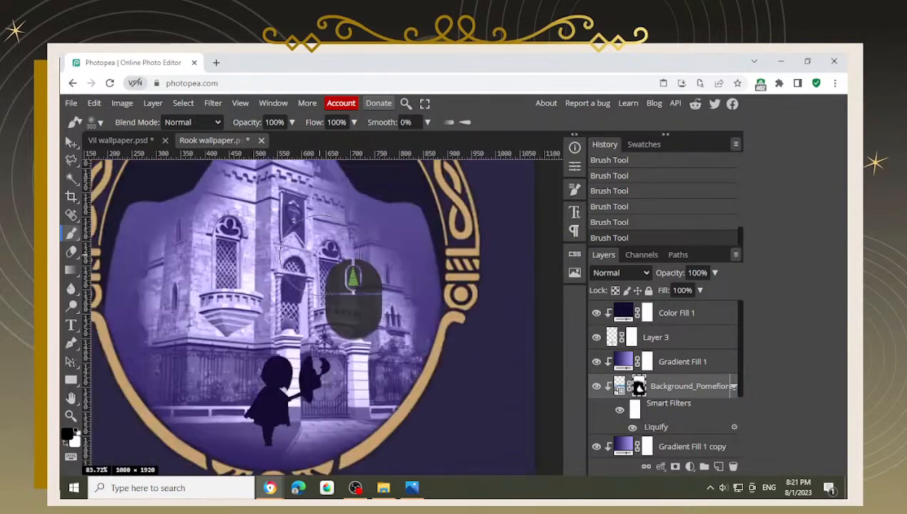
pyautogui.scroll(-3, 354, 293)
pyautogui.keyDown('alt'); pyautogui.click(382, 273); pyautogui.keyUp('alt')
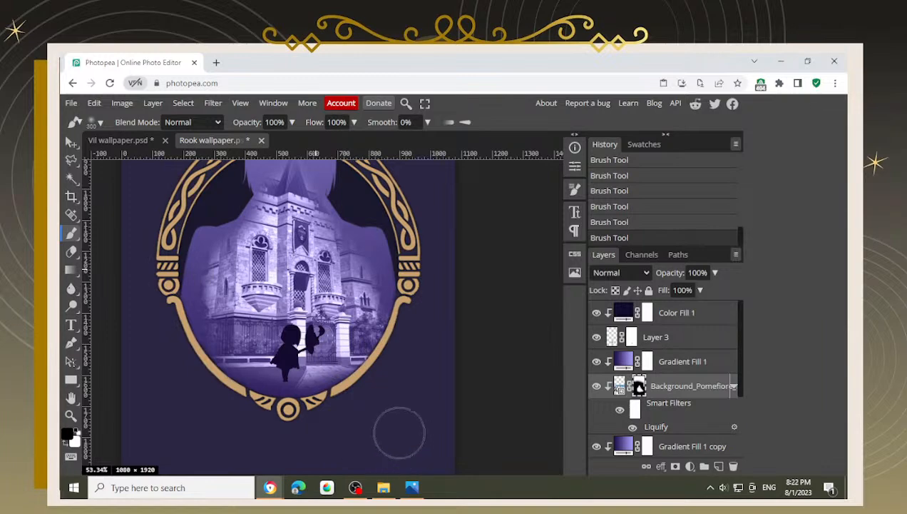
pyautogui.scroll(4, 385, 414)
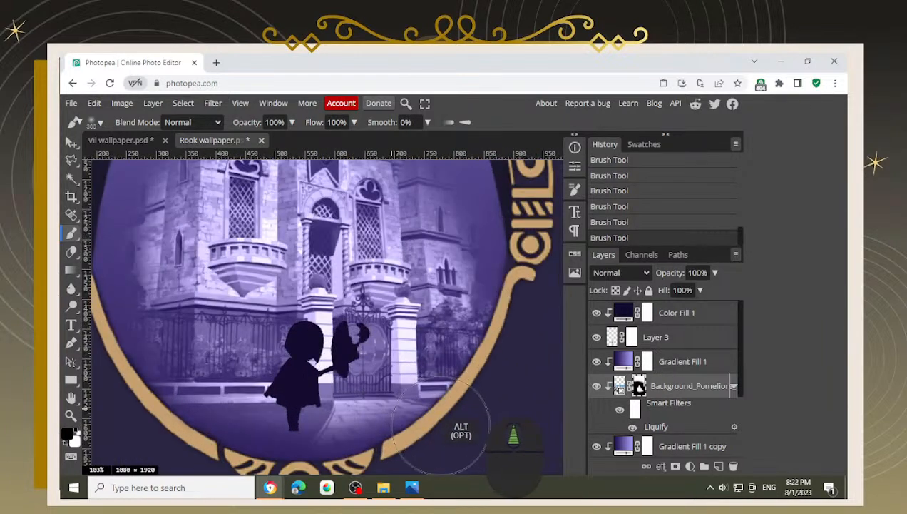
pyautogui.scroll(-4, 376, 408)
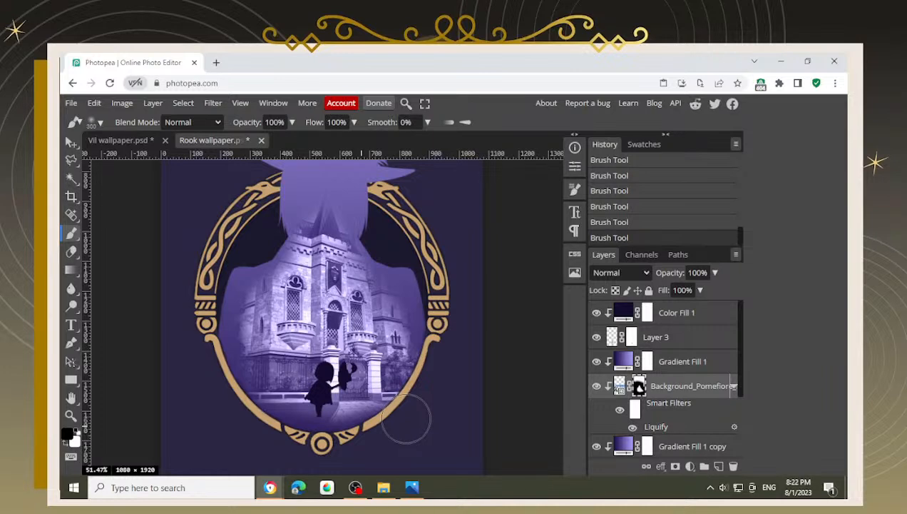
pyautogui.scroll(3, 391, 409)
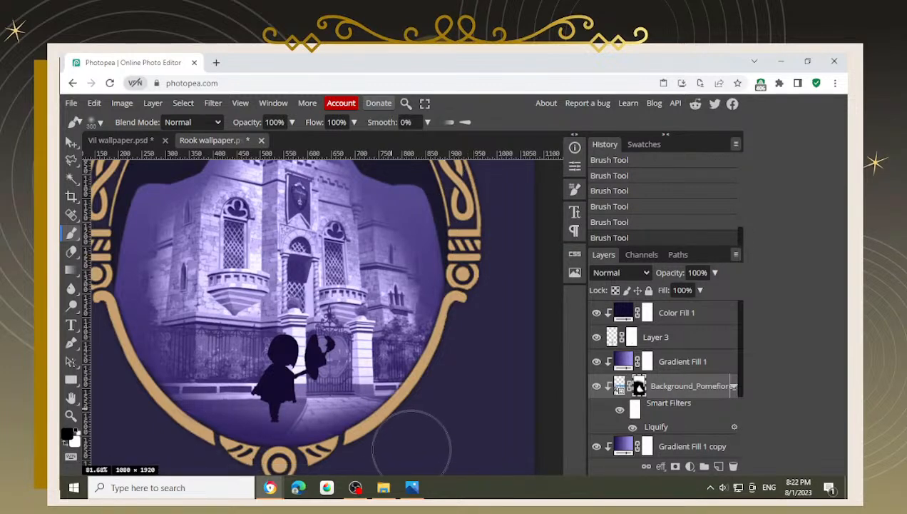
pyautogui.moveTo(382, 457)
pyautogui.mouseDown()
pyautogui.moveTo(447, 460)
pyautogui.moveTo(485, 335)
pyautogui.moveTo(490, 272)
pyautogui.moveTo(473, 282)
pyautogui.mouseUp()
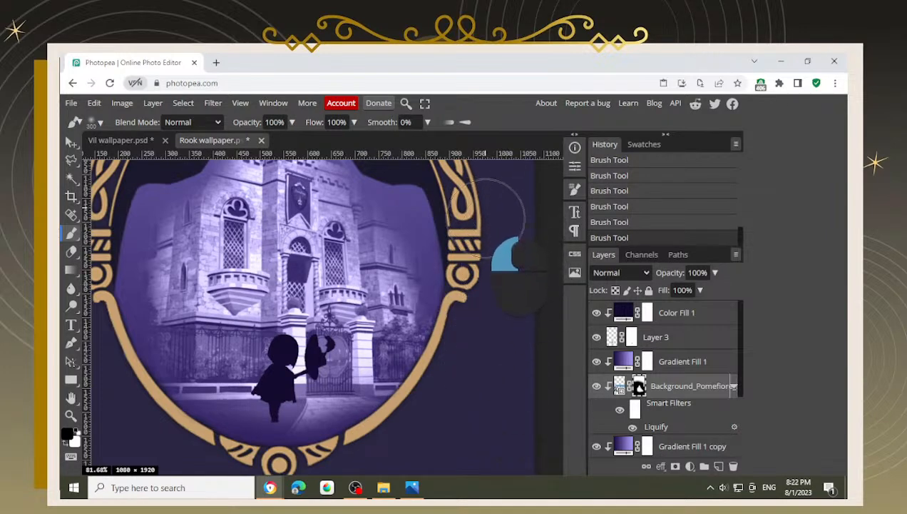
pyautogui.moveTo(399, 407)
pyautogui.mouseDown()
pyautogui.moveTo(387, 443)
pyautogui.moveTo(318, 455)
pyautogui.moveTo(278, 425)
pyautogui.moveTo(236, 372)
pyautogui.moveTo(97, 270)
pyautogui.mouseUp()
pyautogui.keyDown('alt'); pyautogui.scroll(-3, 386, 421); pyautogui.keyUp('alt')
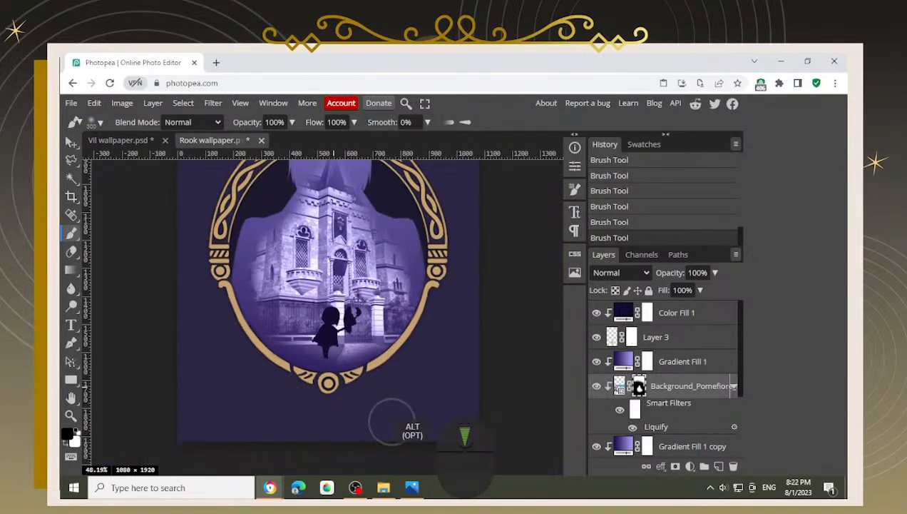
pyautogui.moveTo(461, 345)
pyautogui.mouseDown()
pyautogui.moveTo(406, 394)
pyautogui.moveTo(450, 289)
pyautogui.moveTo(453, 175)
pyautogui.mouseUp()
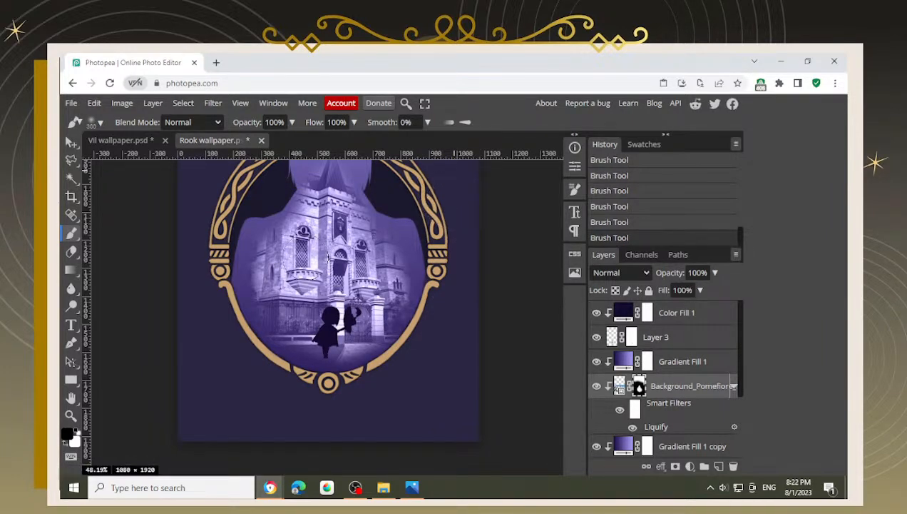
# Step: Reveal more of the castle across the shoulders and up toward the neck with white mask strokes, enlarging the brush to 500
pyautogui.moveTo(323, 224); pyautogui.dragTo(319, 266)
pyautogui.scroll(-2, 319, 266)
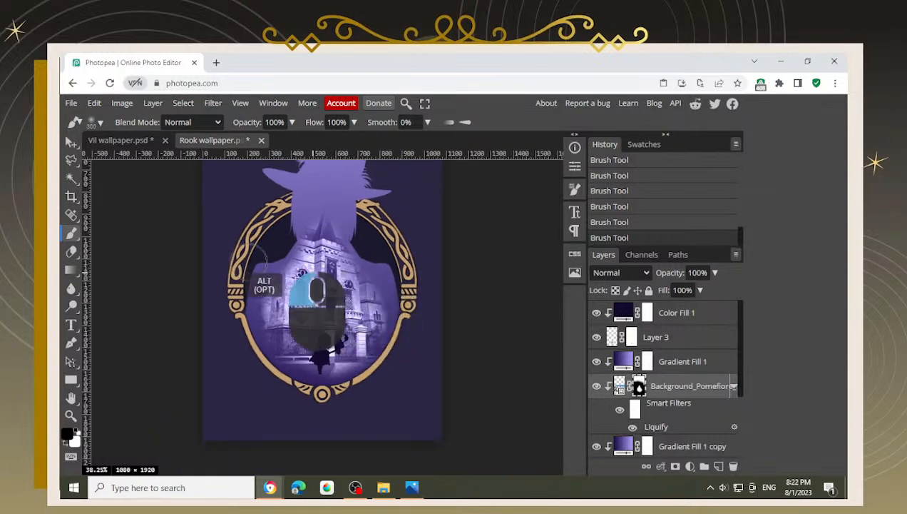
pyautogui.press('x')
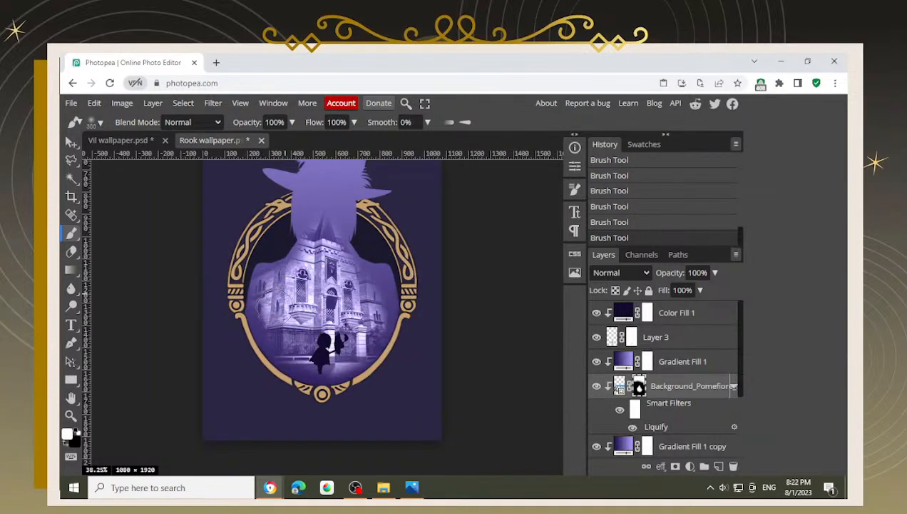
pyautogui.moveTo(308, 298)
pyautogui.mouseDown()
pyautogui.moveTo(374, 314)
pyautogui.moveTo(378, 285)
pyautogui.mouseUp()
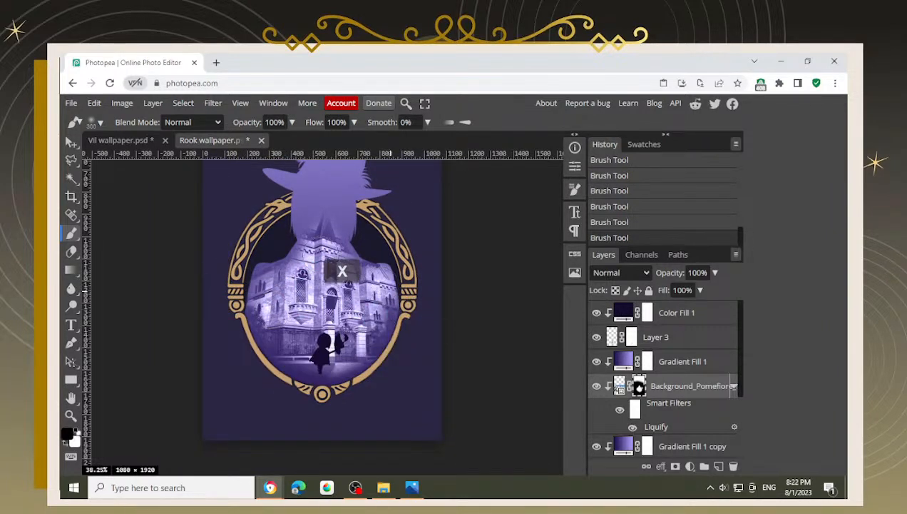
pyautogui.moveTo(351, 249); pyautogui.dragTo(325, 234)
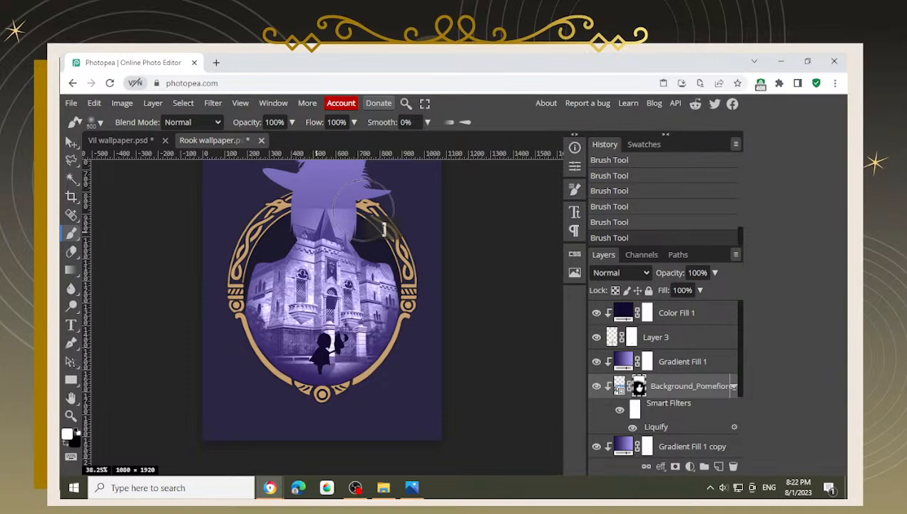
# Step: Fade the scene's left edge with a size 500 black mask brush, and dab along the silhouette's left shoulder at size 150
pyautogui.press('x')
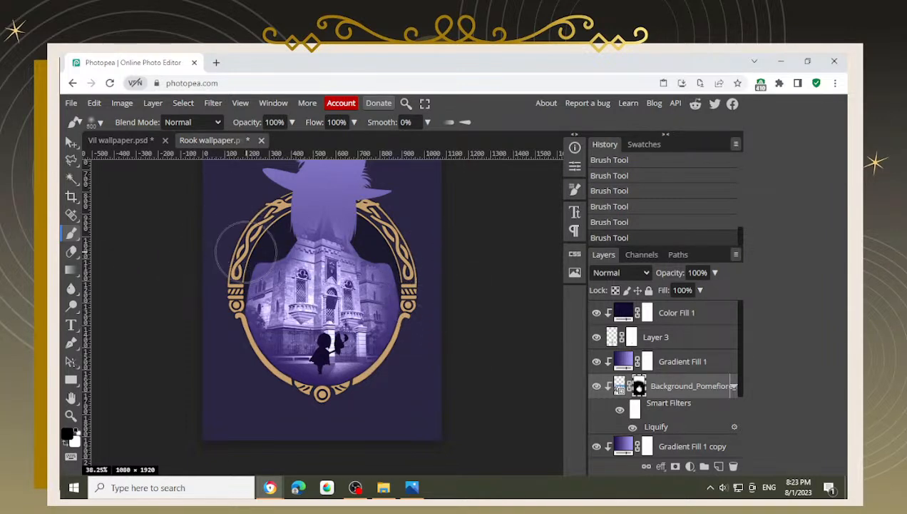
pyautogui.moveTo(231, 278); pyautogui.dragTo(219, 298)
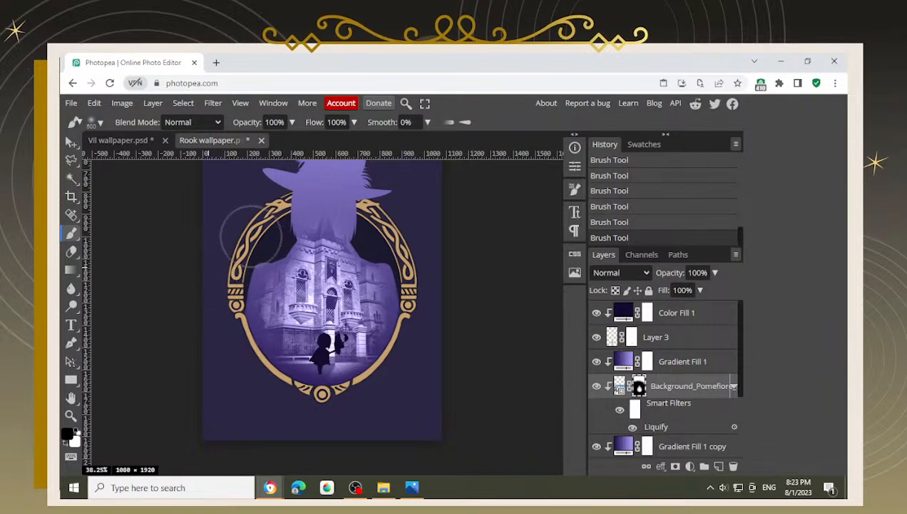
pyautogui.press('[')
pyautogui.press('[')
pyautogui.press('[')
pyautogui.press('[')
pyautogui.press('[')
pyautogui.press('[')
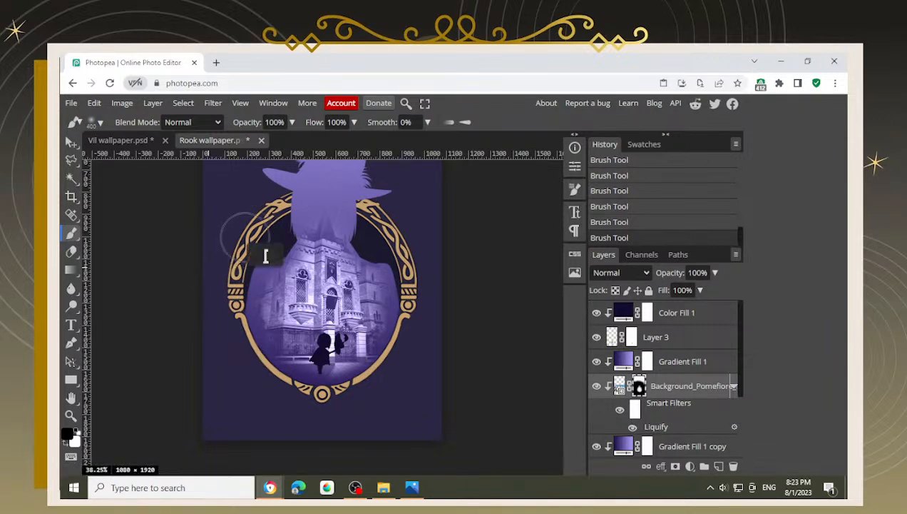
pyautogui.press('[')
pyautogui.click(257, 261)
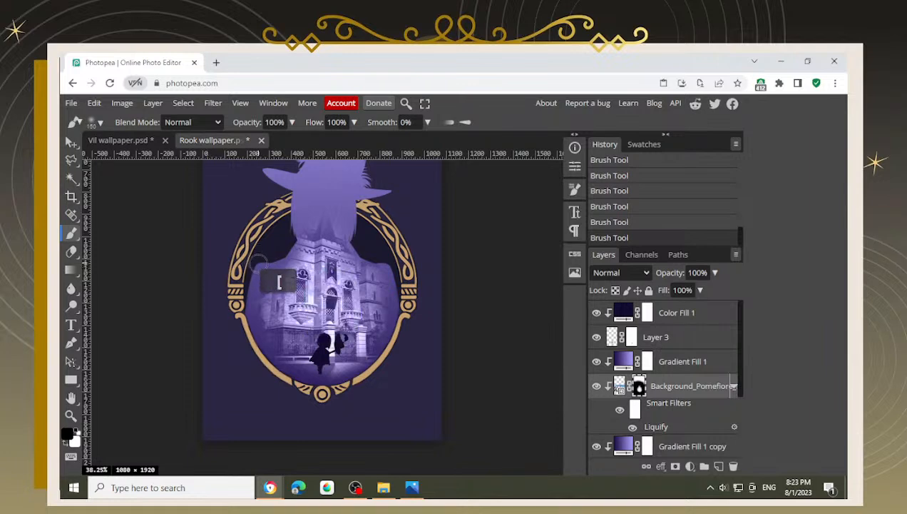
pyautogui.click(268, 258)
pyautogui.click(282, 255)
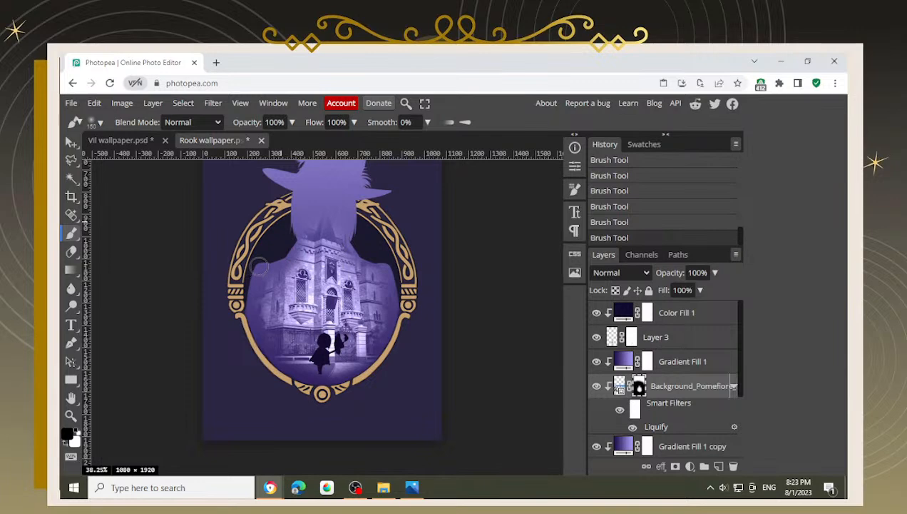
# Step: Restore some of the castle scene at the silhouette's left shoulder with a larger white brush on the mask
pyautogui.press('x')
pyautogui.press(']')
pyautogui.press(']')
pyautogui.press(']')
pyautogui.click(264, 266)
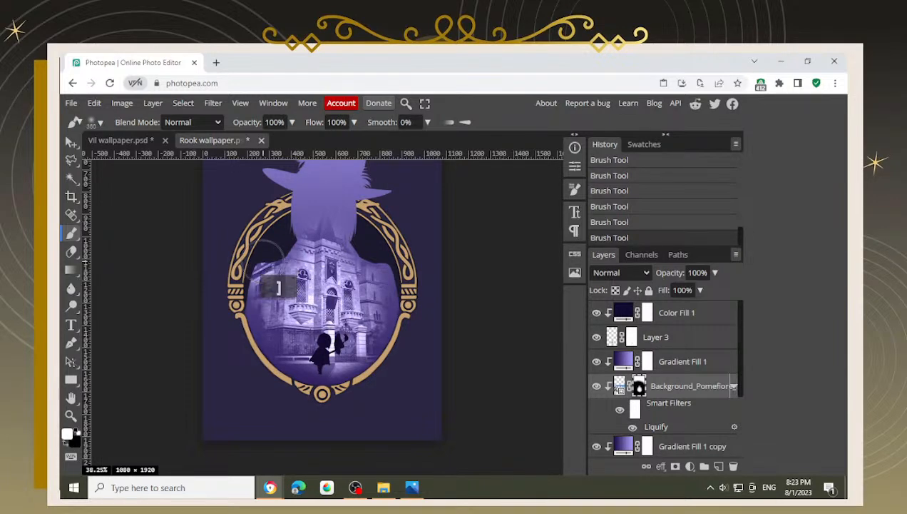
# Step: Soften the scene over the left shoulder and along the frame's outer sides with a size 350 black brush on the mask
pyautogui.press('x')
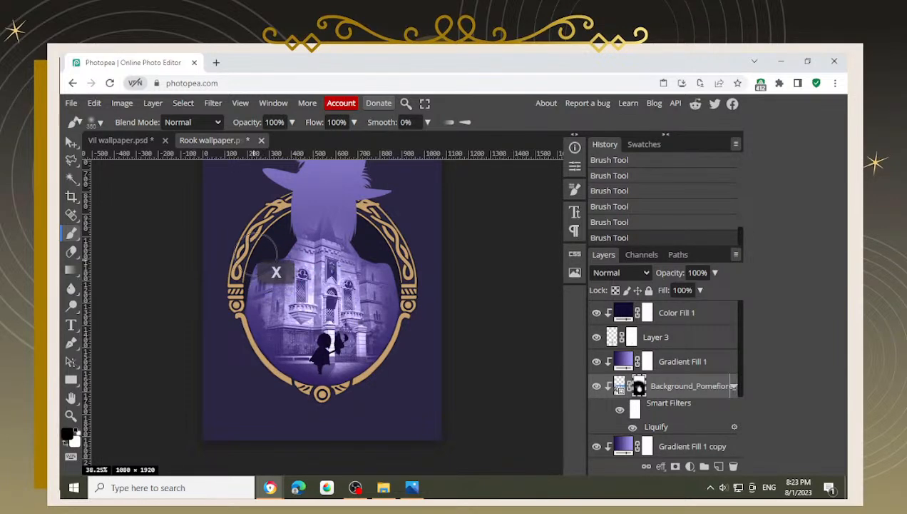
pyautogui.click(270, 244)
pyautogui.click(271, 217)
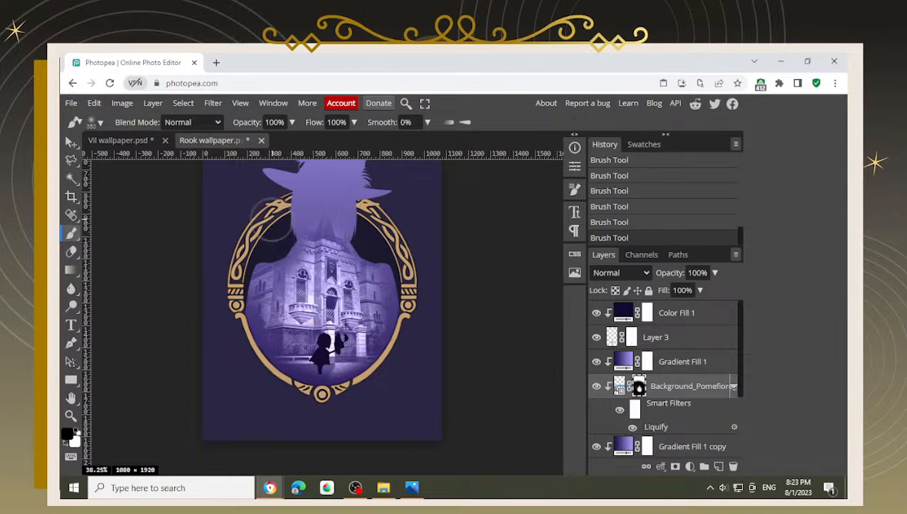
pyautogui.click(241, 251)
pyautogui.moveTo(237, 259)
pyautogui.mouseDown()
pyautogui.moveTo(203, 308)
pyautogui.moveTo(208, 291)
pyautogui.mouseUp()
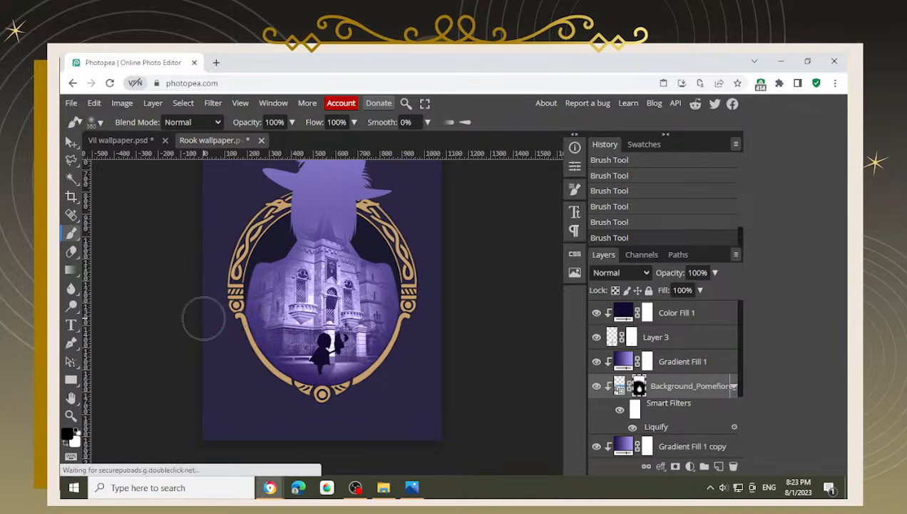
pyautogui.moveTo(435, 279)
pyautogui.mouseDown()
pyautogui.moveTo(434, 306)
pyautogui.moveTo(436, 278)
pyautogui.mouseUp()
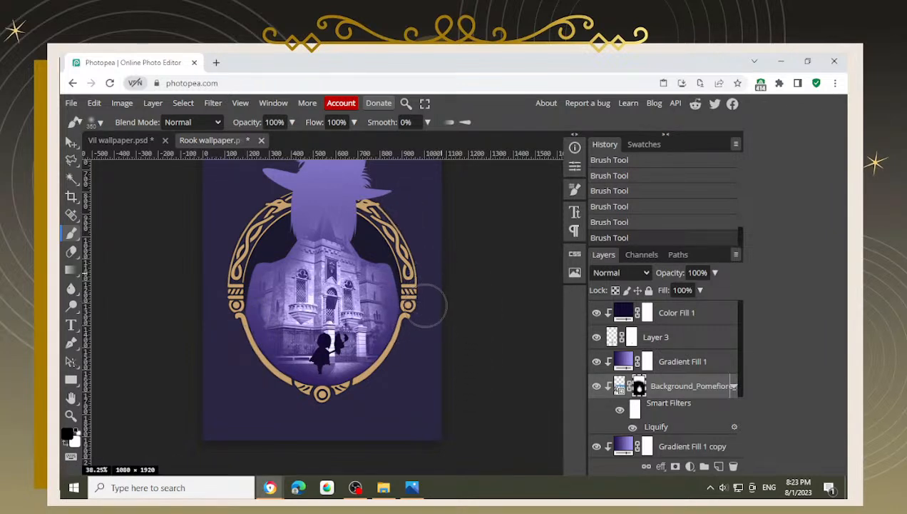
# Step: Fade the castle scene along the frame's right side and beside the neck with a size 350 black brush on the mask
pyautogui.moveTo(417, 328)
pyautogui.mouseDown()
pyautogui.moveTo(405, 367)
pyautogui.moveTo(423, 339)
pyautogui.moveTo(432, 287)
pyautogui.mouseUp()
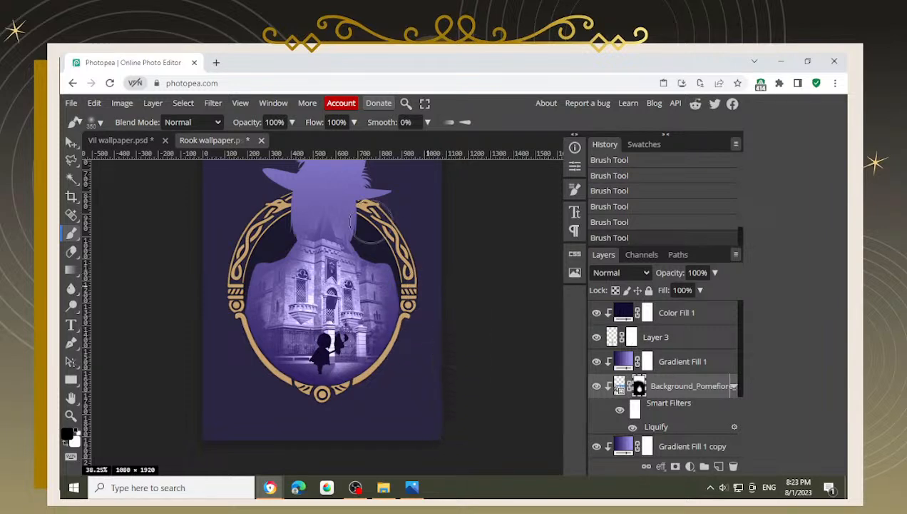
pyautogui.scroll(4, 369, 223)
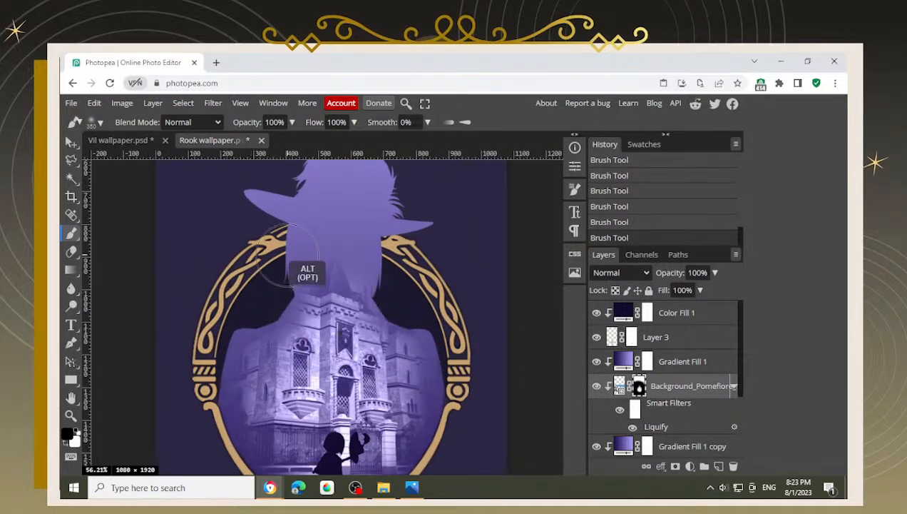
pyautogui.click(368, 253)
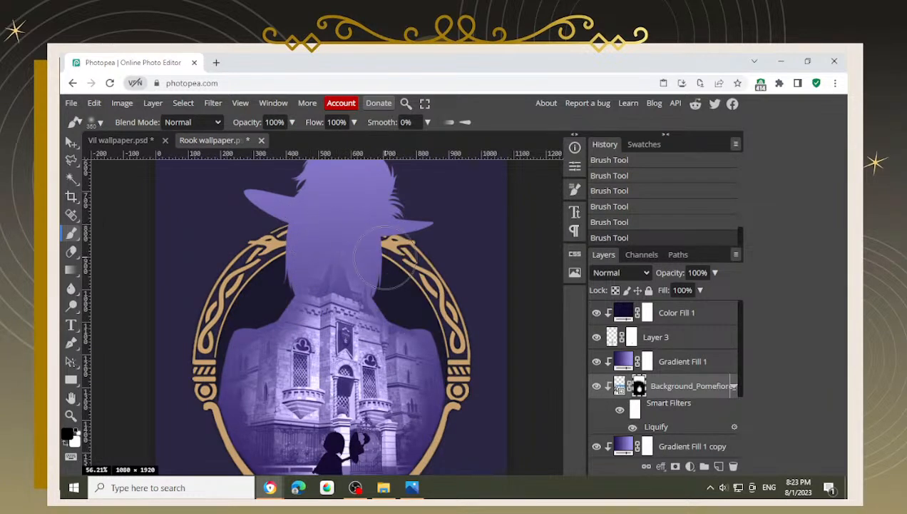
pyautogui.click(396, 275)
# Step: Reveal the castle's roof at the neck with a white mask dab, and soften the scene at the hair's right side with black
pyautogui.press('x')
pyautogui.click(345, 295)
pyautogui.press('x')
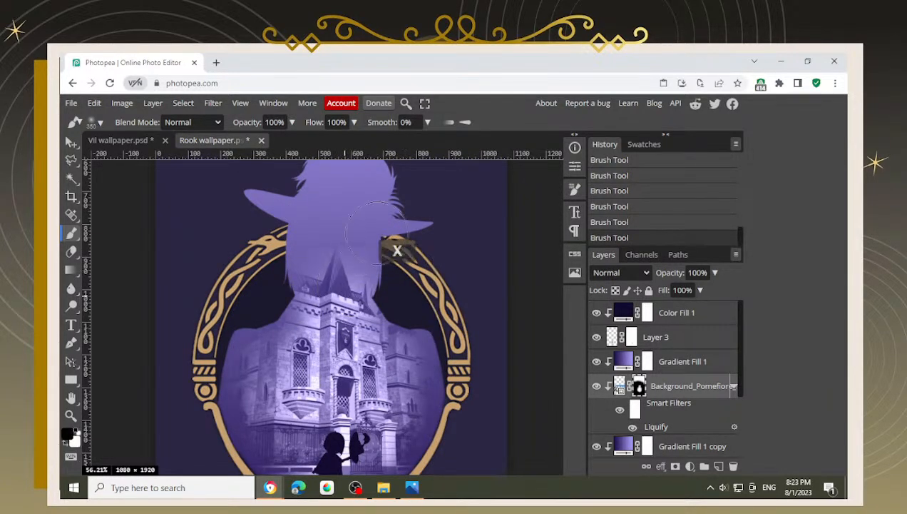
pyautogui.moveTo(384, 231)
pyautogui.mouseDown()
pyautogui.moveTo(392, 227)
pyautogui.moveTo(383, 219)
pyautogui.mouseUp()
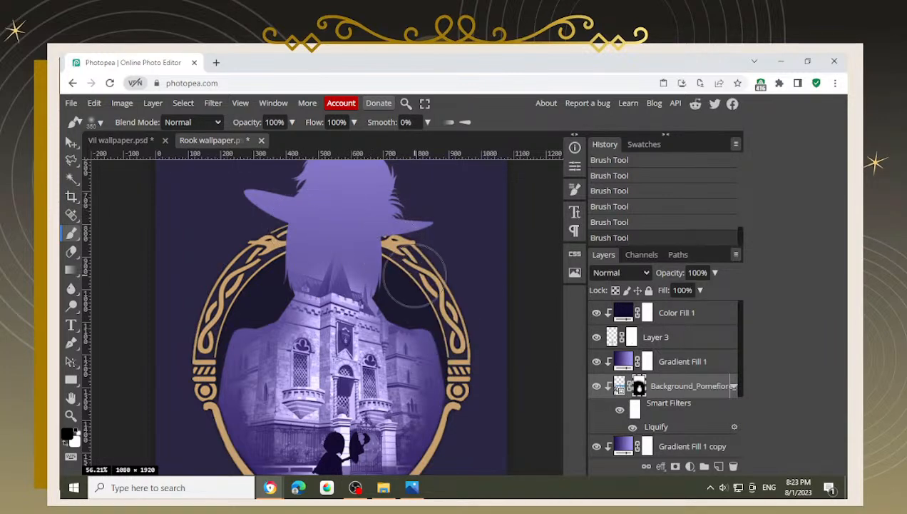
# Step: Fade the scene on both sides of the neck with black mask strokes, reducing the brush size partway
pyautogui.click(270, 257)
pyautogui.click(278, 266)
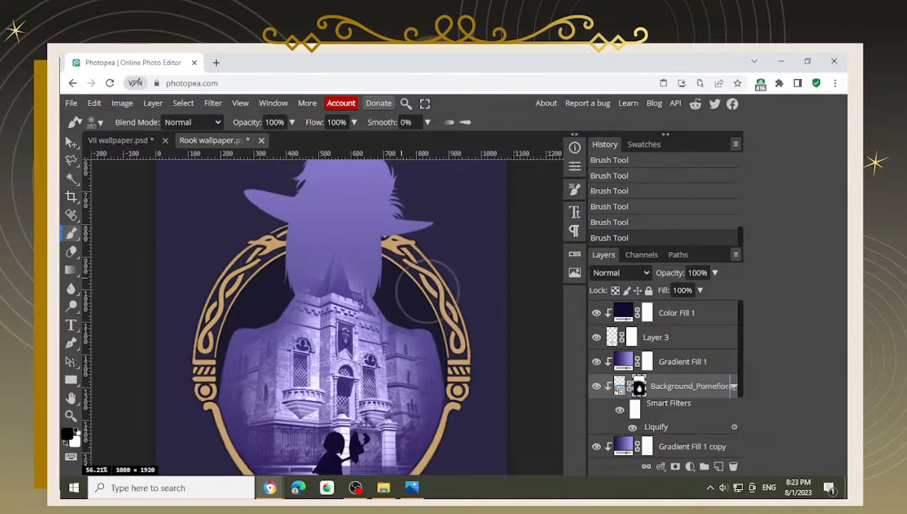
pyautogui.press('[')
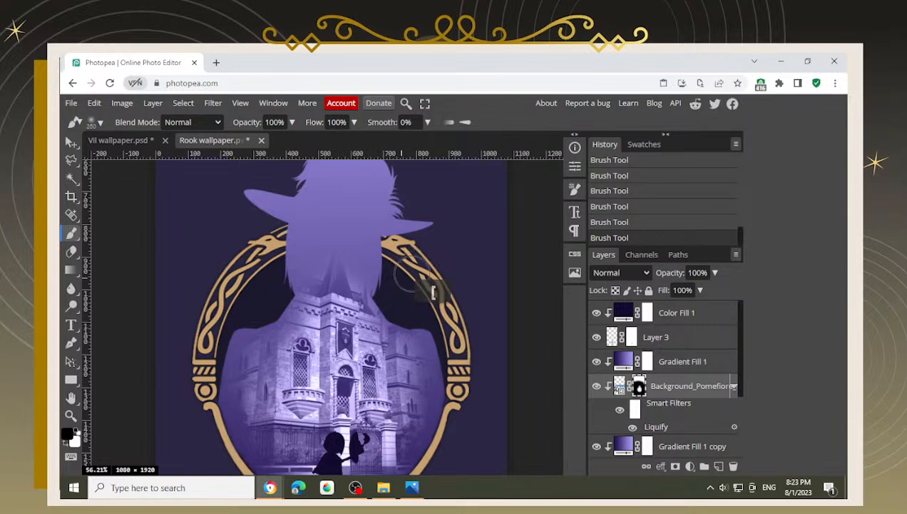
pyautogui.moveTo(383, 276); pyautogui.dragTo(390, 264)
pyautogui.moveTo(241, 285)
pyautogui.mouseDown()
pyautogui.moveTo(262, 268)
pyautogui.moveTo(257, 296)
pyautogui.mouseUp()
# Step: Reveal the castle's central spire in the silhouette's hair with a size 150 white brush on the mask
pyautogui.scroll(2, 305, 301)
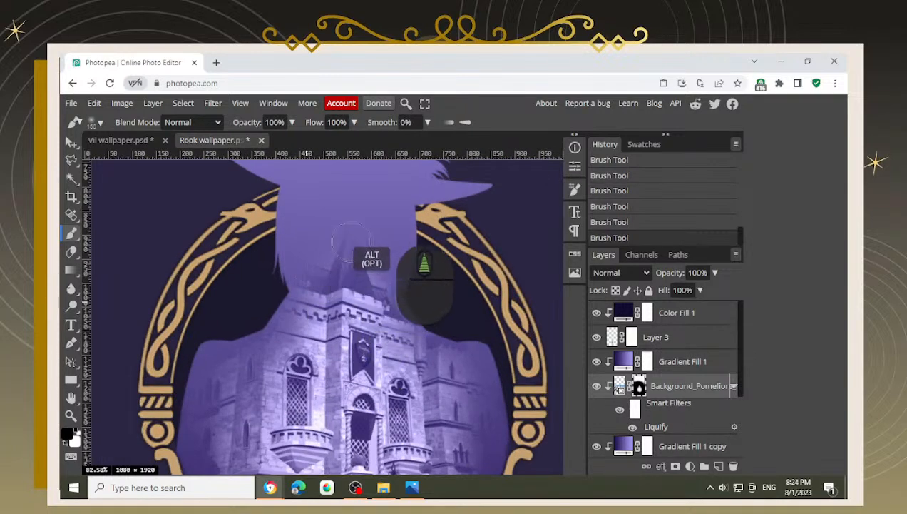
pyautogui.press('x')
pyautogui.moveTo(354, 242); pyautogui.dragTo(351, 253)
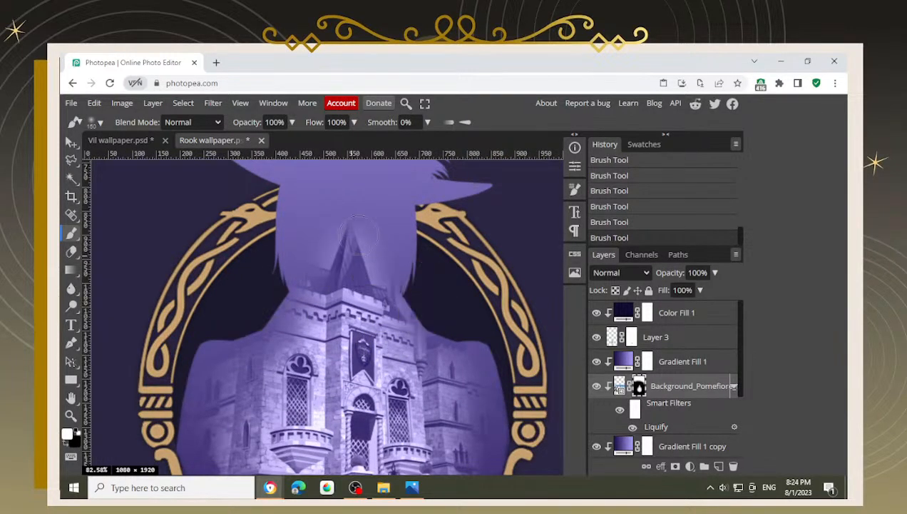
# Step: Soften the scene around both sides of the spire with size 150 black mask dabs
pyautogui.press('x')
pyautogui.click(378, 211)
pyautogui.click(377, 207)
pyautogui.click(315, 212)
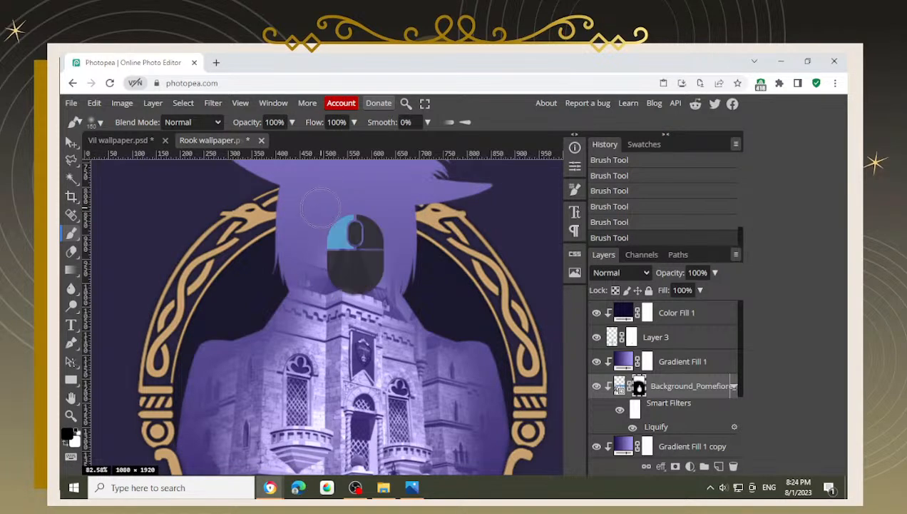
pyautogui.click(383, 213)
pyautogui.click(309, 236)
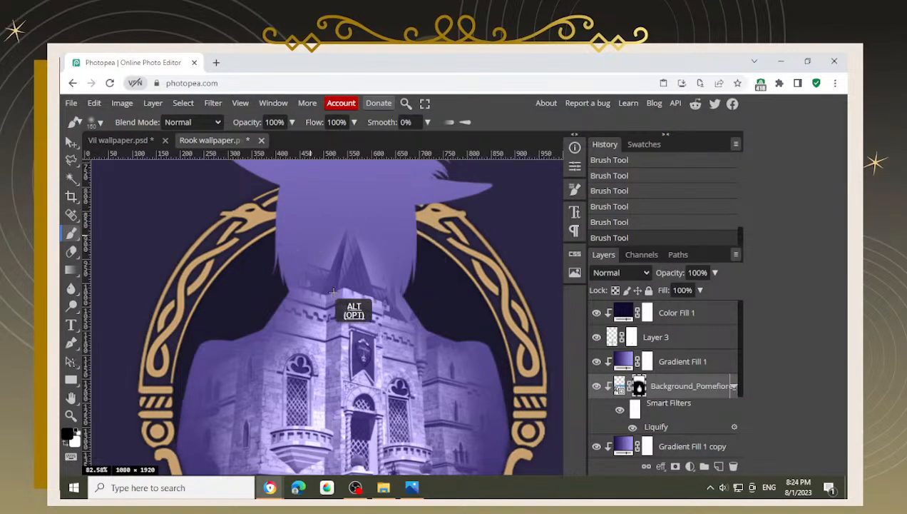
# Step: Fade the scene from the neck to both shoulders with a black mask brush at 23% opacity and size 700
pyautogui.scroll(-5, 333, 292)
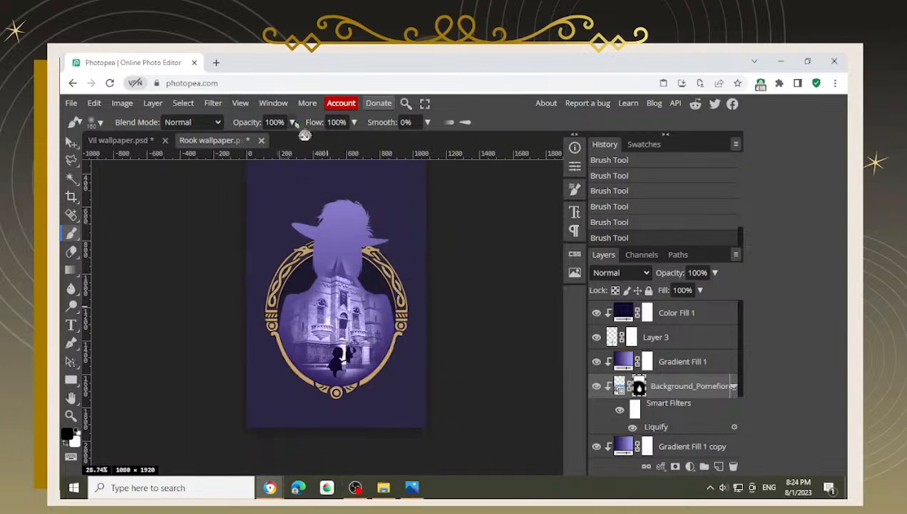
pyautogui.moveTo(293, 123); pyautogui.dragTo(273, 157)
pyautogui.scroll(5, 421, 332)
pyautogui.press(']')
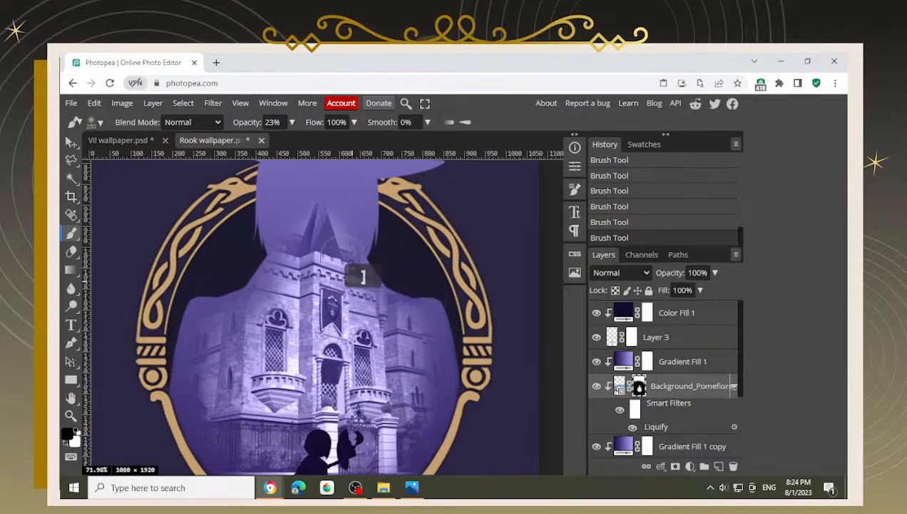
pyautogui.press(']')
pyautogui.press(']')
pyautogui.press(']')
pyautogui.press(']')
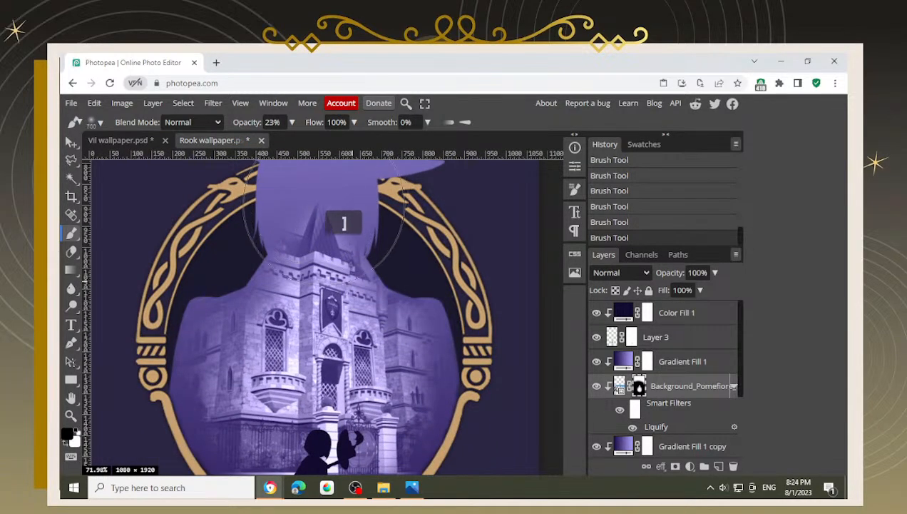
pyautogui.scroll(-3, 388, 222)
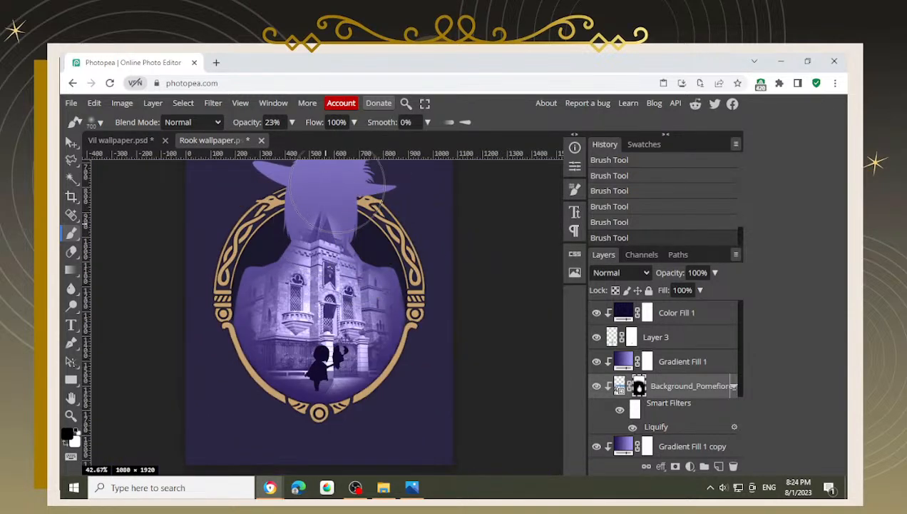
pyautogui.moveTo(350, 215)
pyautogui.mouseDown()
pyautogui.moveTo(382, 234)
pyautogui.moveTo(413, 224)
pyautogui.moveTo(427, 275)
pyautogui.mouseUp()
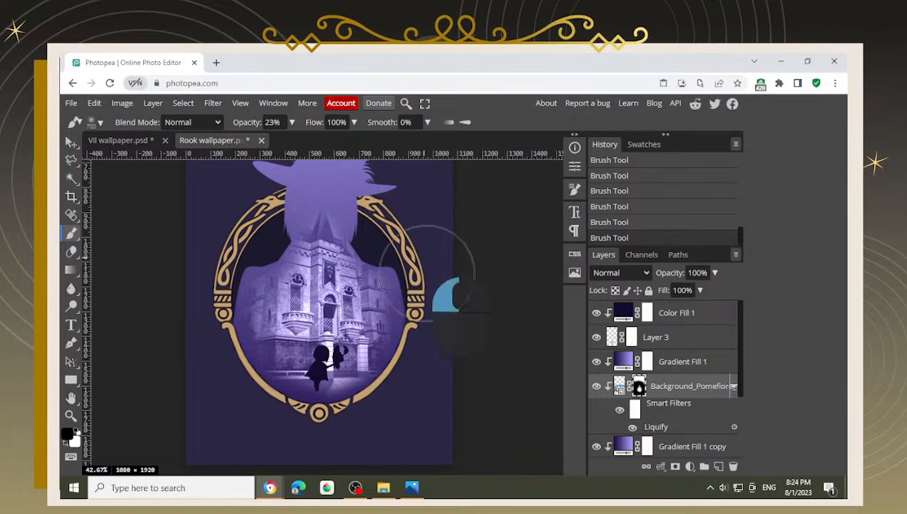
pyautogui.click(219, 265)
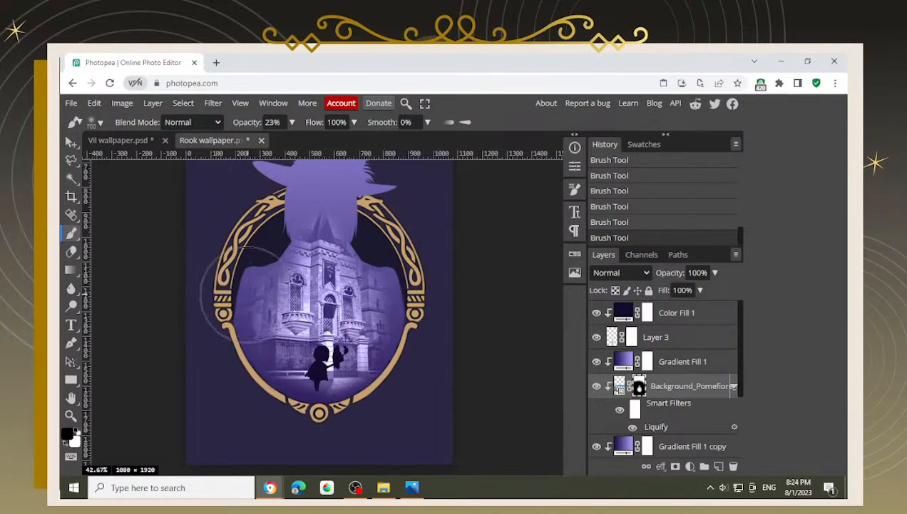
# Step: Soften the scene over the shoulders and along the oval's lower edge with faint black mask dabs
pyautogui.click(277, 263)
pyautogui.click(389, 239)
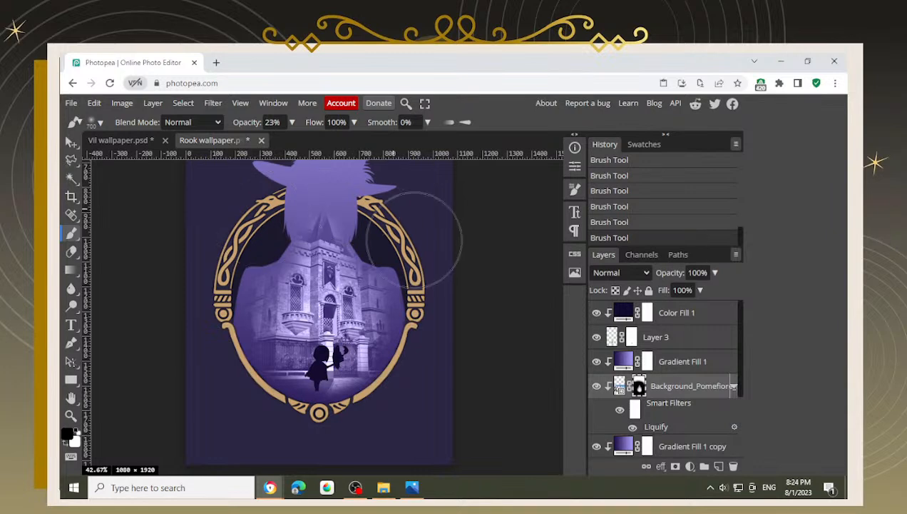
pyautogui.click(408, 255)
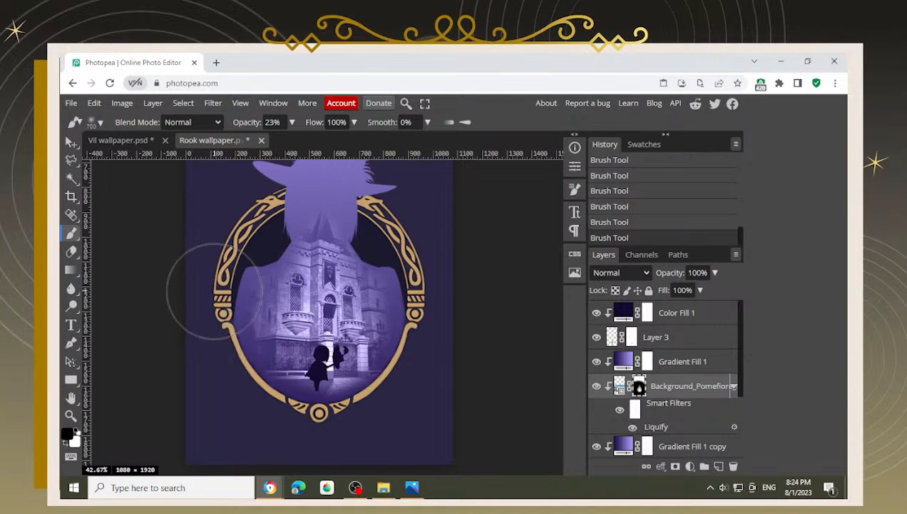
pyautogui.click(251, 373)
pyautogui.click(349, 428)
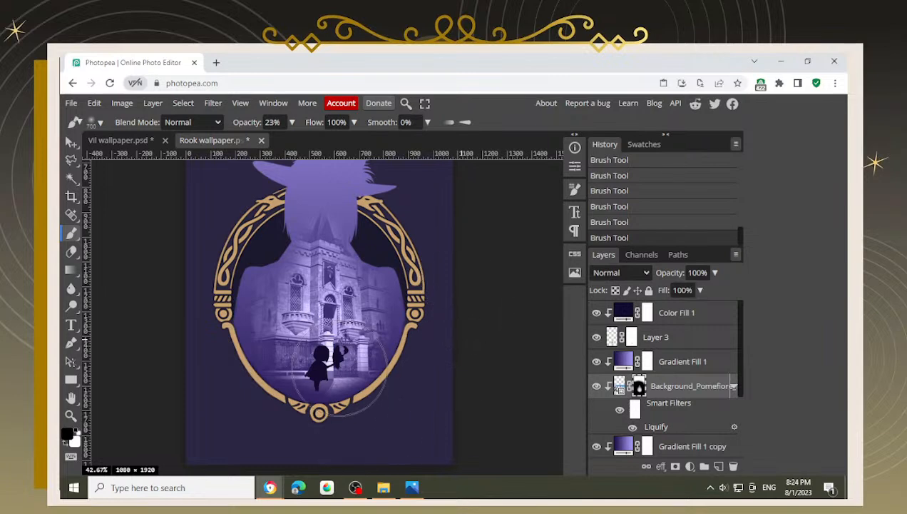
pyautogui.press('x')
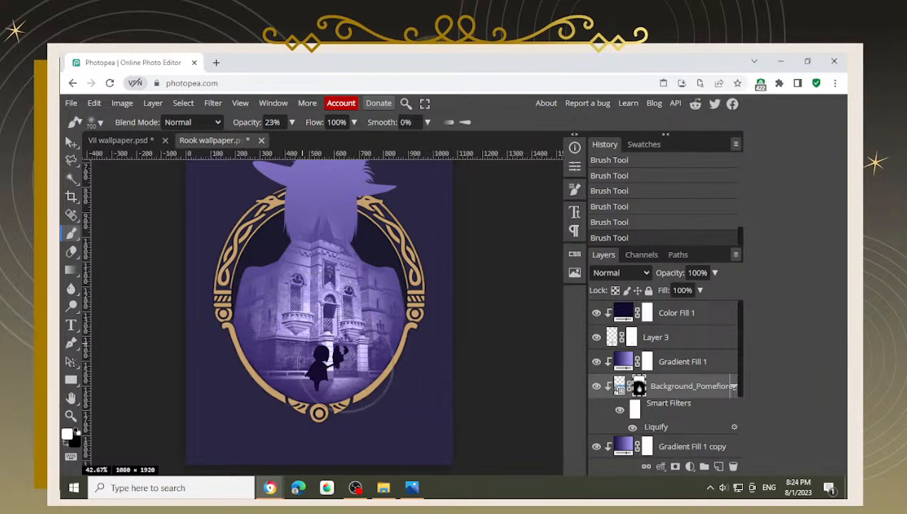
pyautogui.press('x')
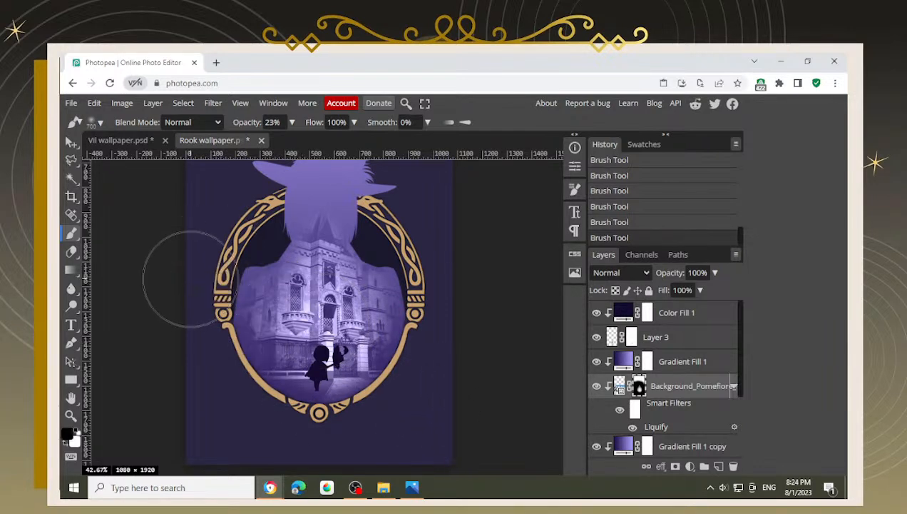
# Step: Fade the scene's outer left and right sides and its upper left edge with more 23% opacity black dabs
pyautogui.click(216, 278)
pyautogui.click(214, 271)
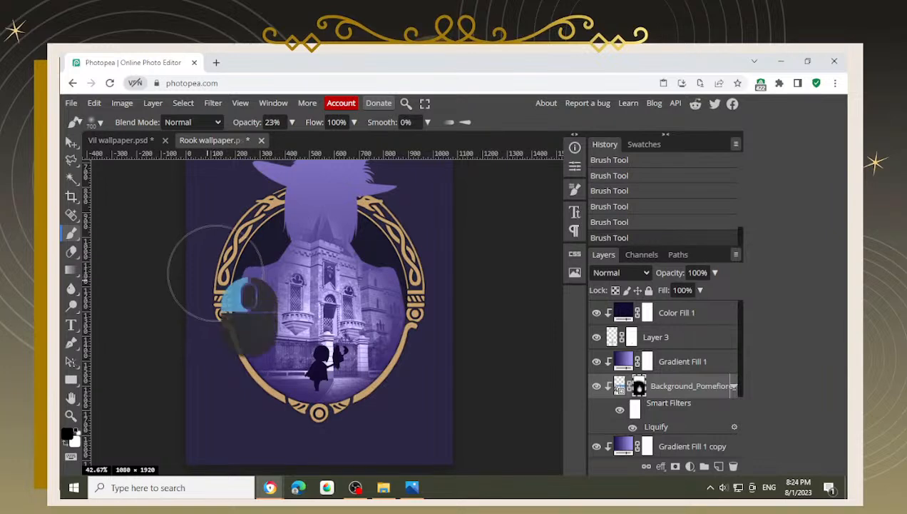
pyautogui.click(214, 271)
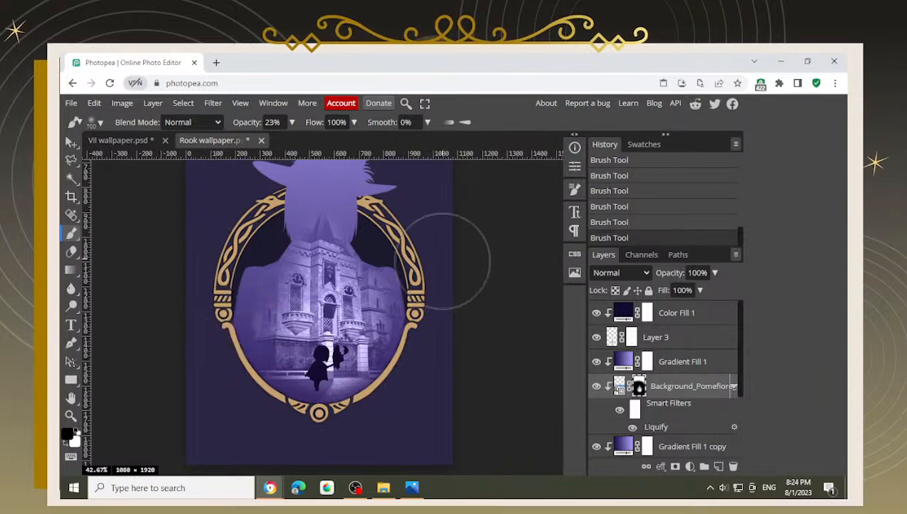
pyautogui.click(464, 319)
pyautogui.click(465, 280)
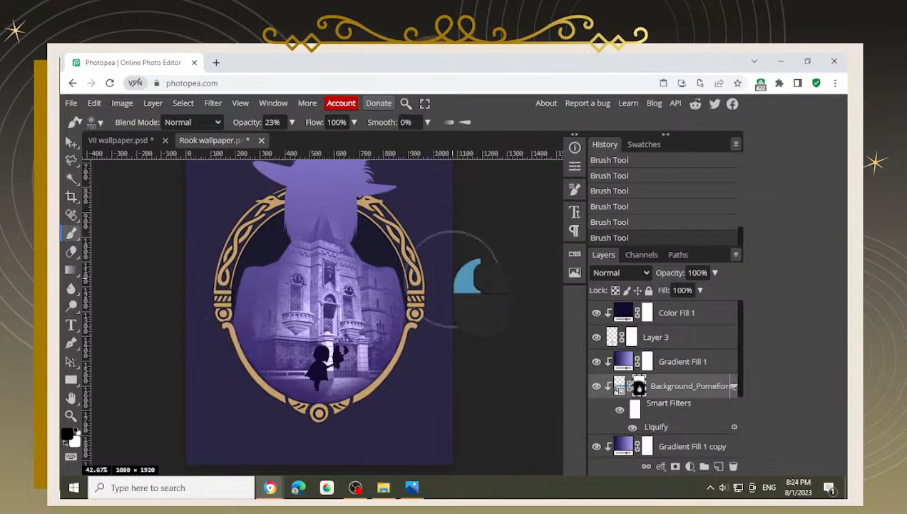
pyautogui.click(262, 220)
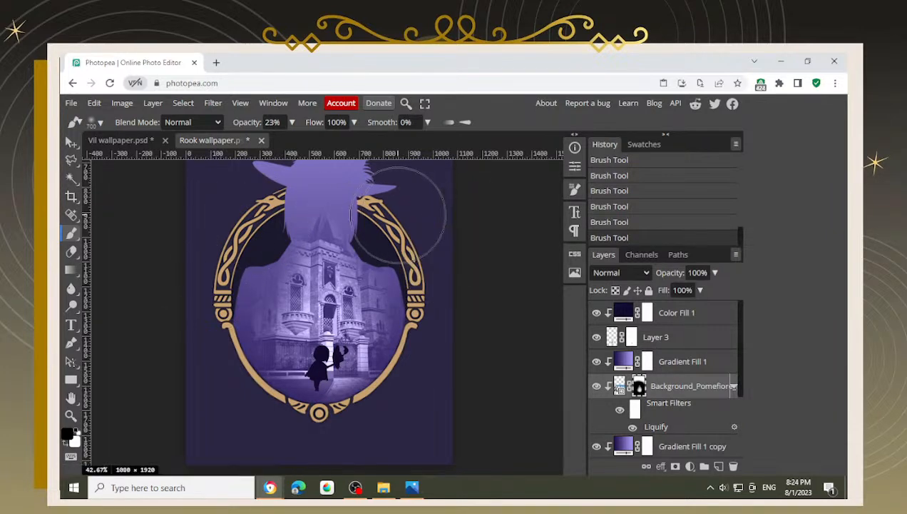
# Step: Try restoring the castle's spire area with a size 400 white mask brush, and undo the unwanted strokes
pyautogui.scroll(2, 368, 214)
pyautogui.scroll(1, 357, 224)
pyautogui.press('x')
pyautogui.press('[')
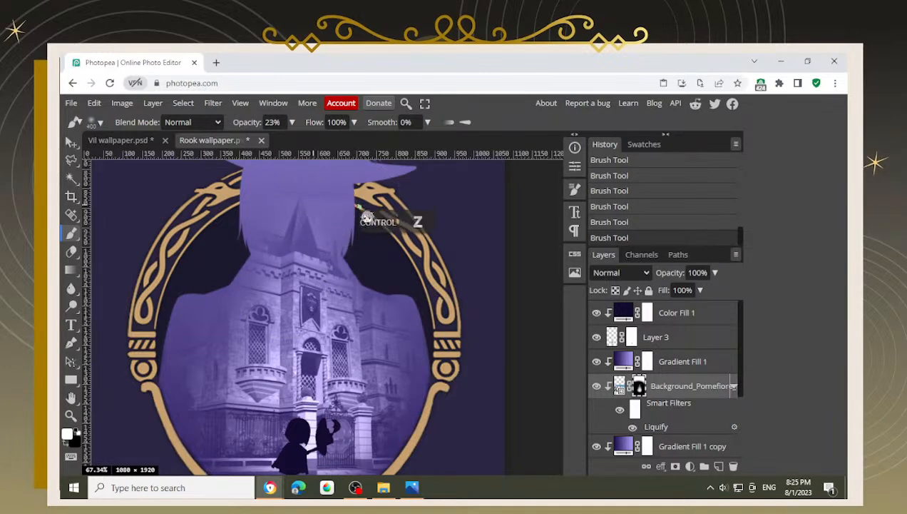
pyautogui.hotkey('ctrl', 'z')
pyautogui.moveTo(348, 209); pyautogui.dragTo(351, 266)
pyautogui.scroll(2, 332, 276)
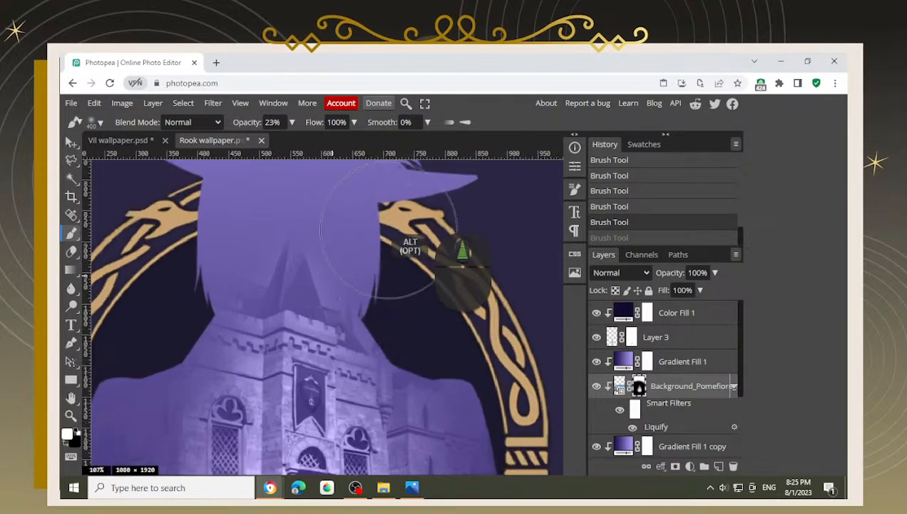
pyautogui.click(203, 229)
pyautogui.hotkey('ctrl', 'z')
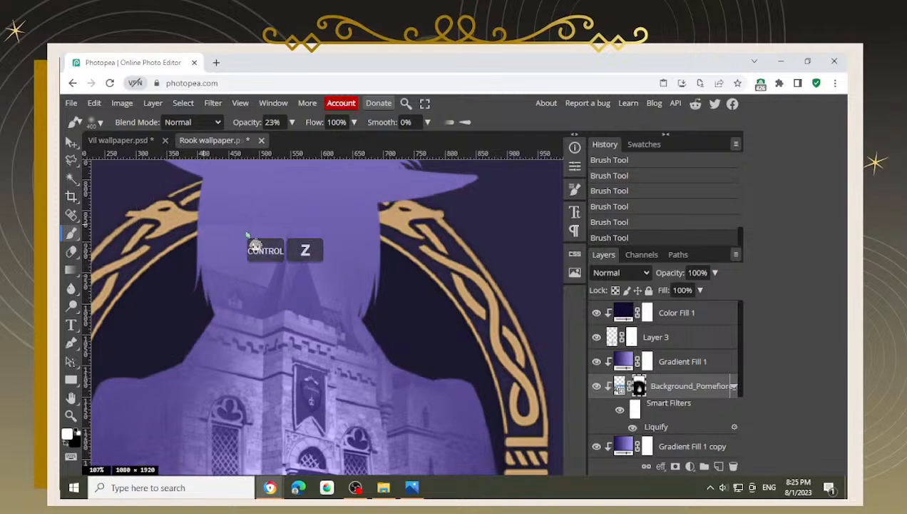
# Step: Fade the scene over both sides of the hair with repeated size 400 black mask dabs at 23% opacity
pyautogui.press('x')
pyautogui.click(380, 257)
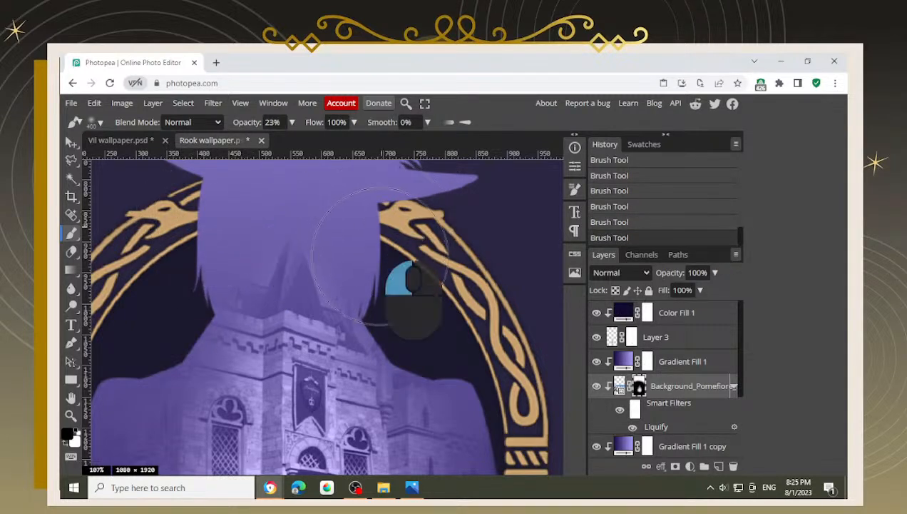
pyautogui.click(197, 231)
pyautogui.click(195, 232)
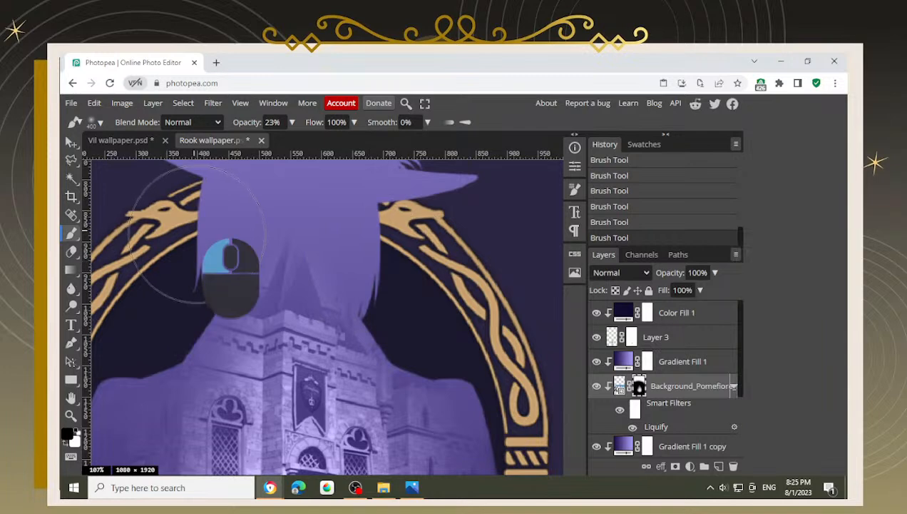
pyautogui.click(198, 234)
pyautogui.click(197, 233)
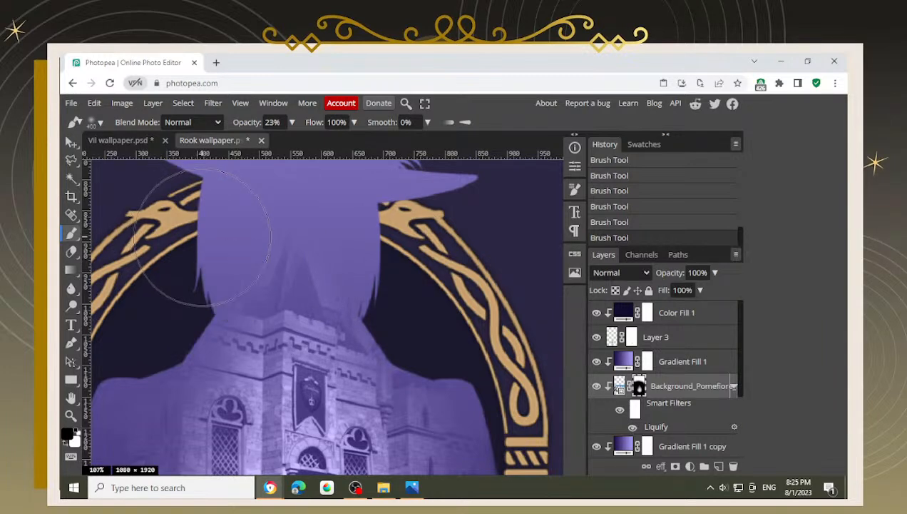
# Step: Soften the scene's upper edge above both shoulders with faint black strokes on the mask
pyautogui.keyDown('alt'); pyautogui.scroll(-5, 334, 356); pyautogui.keyUp('alt')
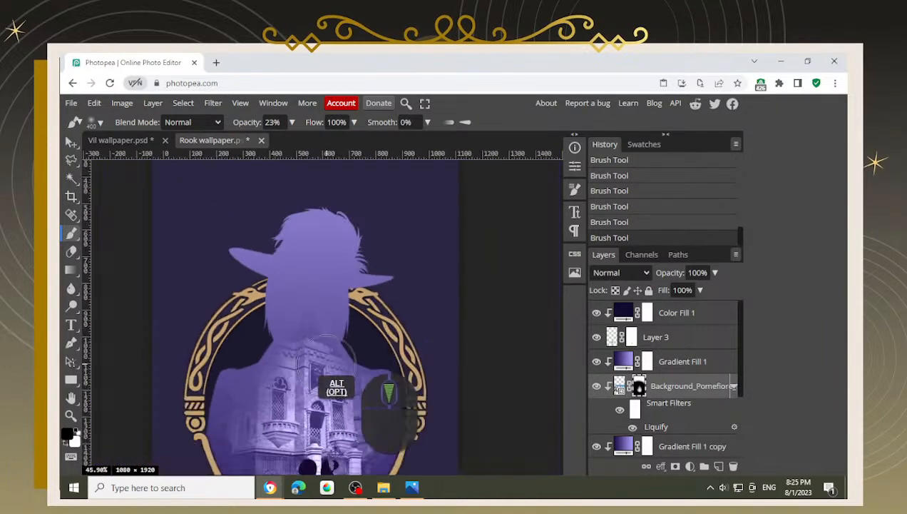
pyautogui.scroll(3, 314, 371)
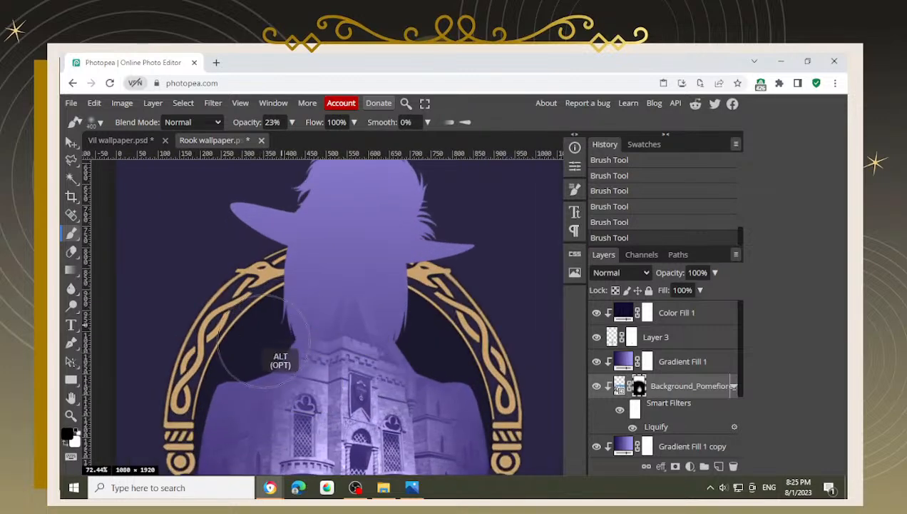
pyautogui.click(275, 335)
pyautogui.moveTo(499, 325)
pyautogui.mouseDown()
pyautogui.moveTo(486, 375)
pyautogui.moveTo(446, 339)
pyautogui.mouseUp()
pyautogui.scroll(-4, 446, 338)
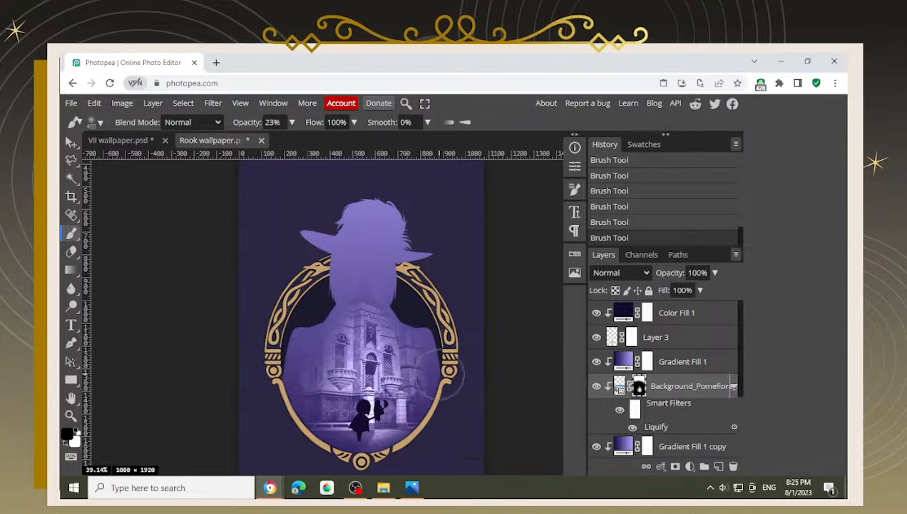
# Step: Bring back the ground beside the small figure with a size 250 white mask brush at 23% opacity
pyautogui.scroll(4, 364, 411)
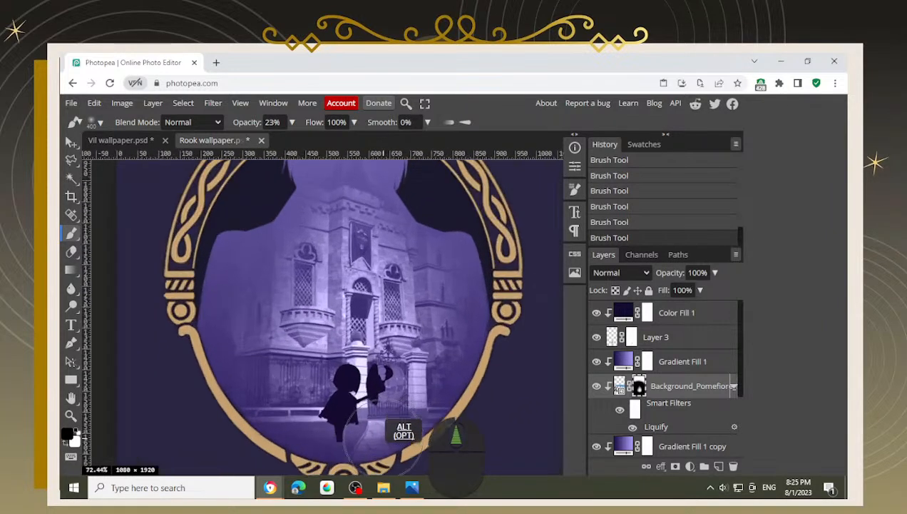
pyautogui.scroll(2, 328, 421)
pyautogui.press('x')
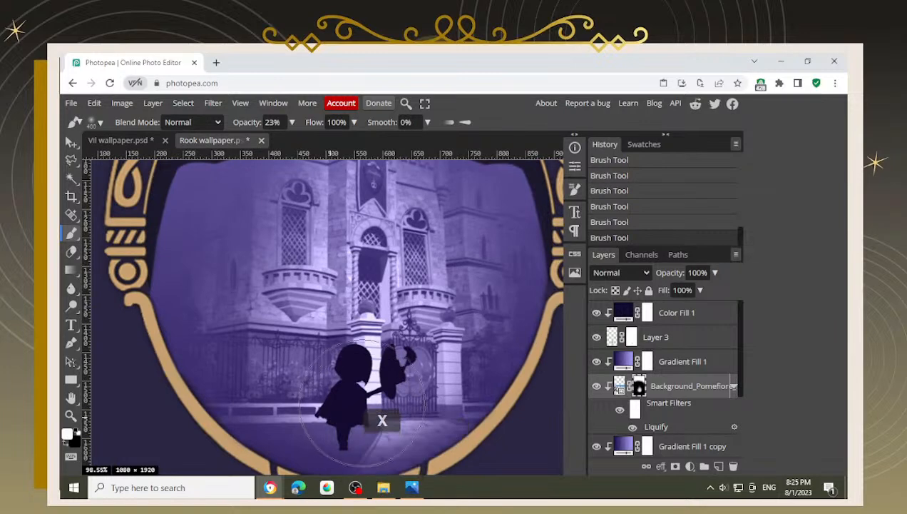
pyautogui.press('[')
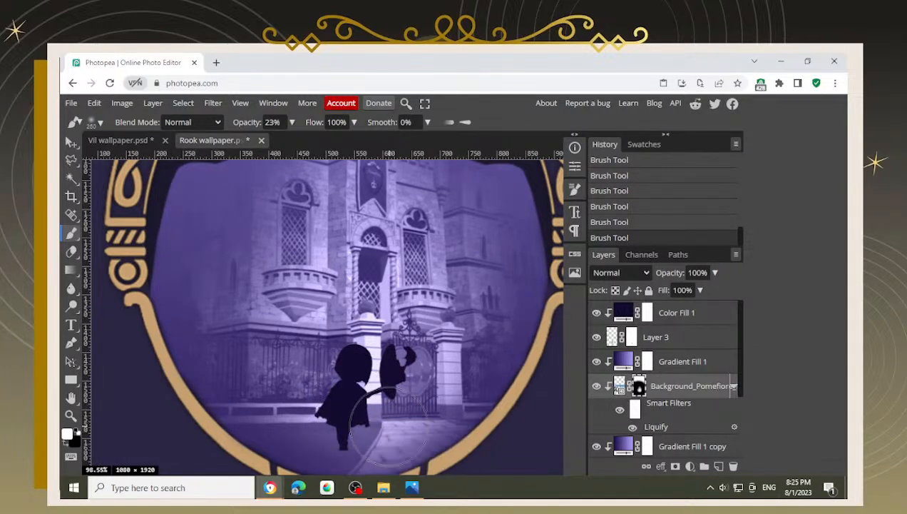
# Step: Paint white at 23% opacity on the Background_Pomefiore mask to reveal the paved path right of the small silhouette
pyautogui.scroll(2, 341, 428)
pyautogui.scroll(-5, 308, 413)
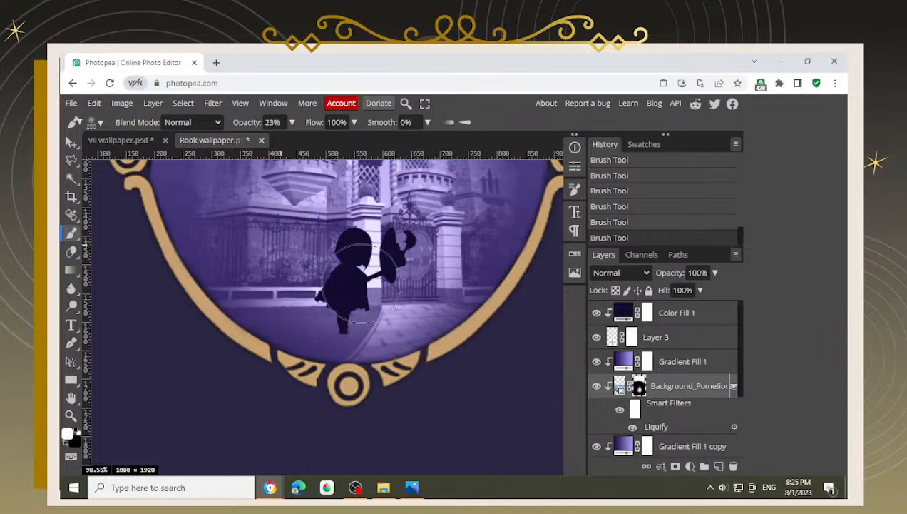
pyautogui.moveTo(421, 285); pyautogui.dragTo(450, 321)
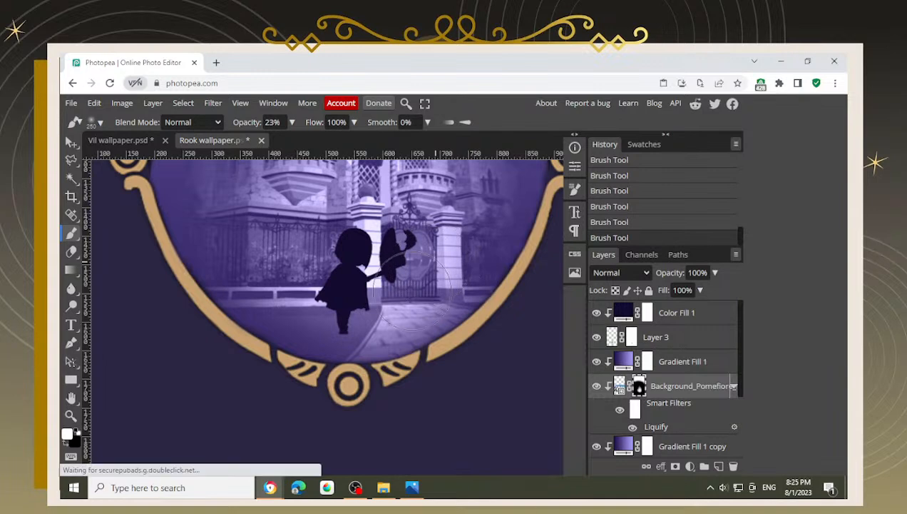
# Step: Paint black at 23% opacity on the Background_Pomefiore mask to fade the ground along the oval frame's bottom edge
pyautogui.press('x')
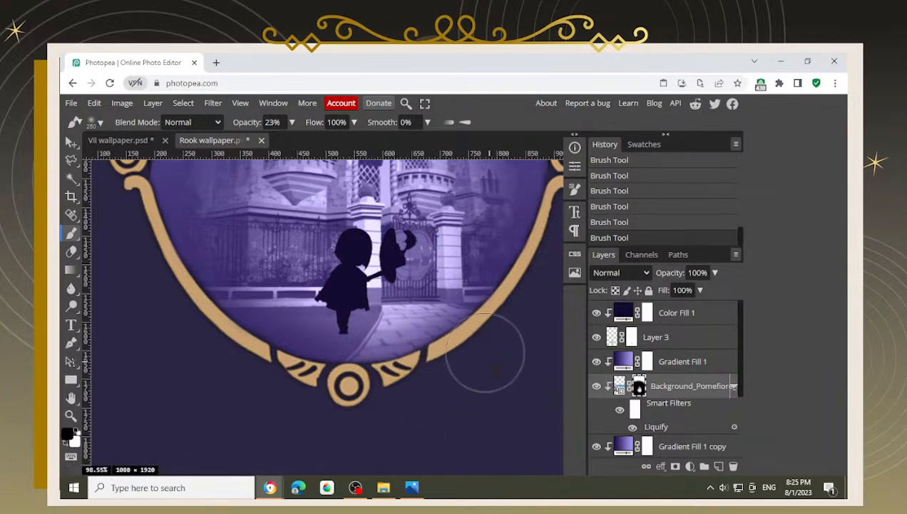
pyautogui.moveTo(466, 356); pyautogui.dragTo(446, 411)
pyautogui.moveTo(336, 408); pyautogui.dragTo(227, 365)
pyautogui.moveTo(304, 395)
pyautogui.mouseDown()
pyautogui.moveTo(337, 401)
pyautogui.moveTo(385, 385)
pyautogui.mouseUp()
pyautogui.moveTo(245, 351)
pyautogui.mouseDown()
pyautogui.moveTo(220, 330)
pyautogui.moveTo(276, 386)
pyautogui.moveTo(370, 386)
pyautogui.mouseUp()
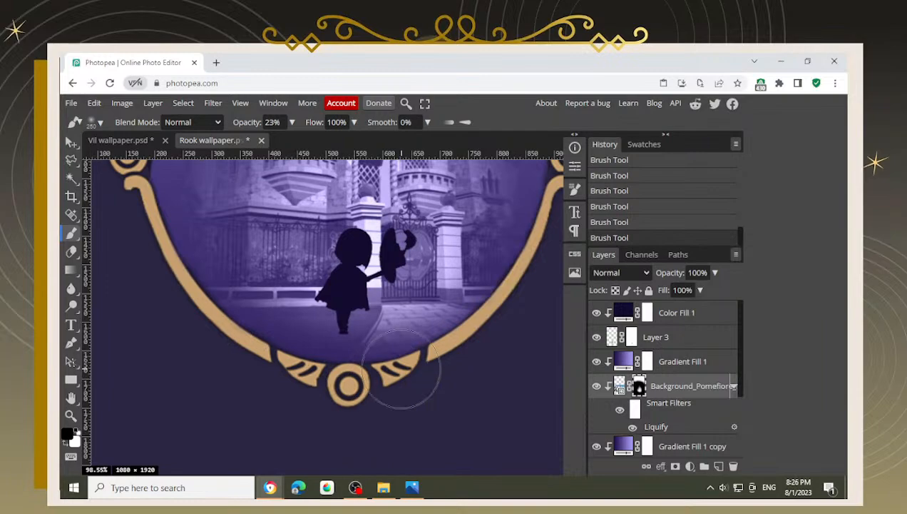
pyautogui.scroll(-3, 284, 363)
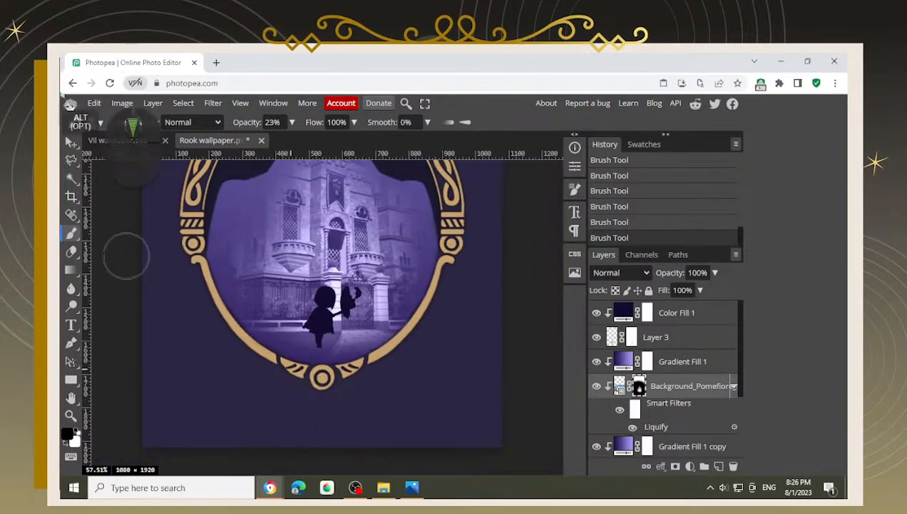
# Step: Move the small silhouette on Layer 3 slightly to the left
pyautogui.click(72, 142)
pyautogui.scroll(2, 332, 343)
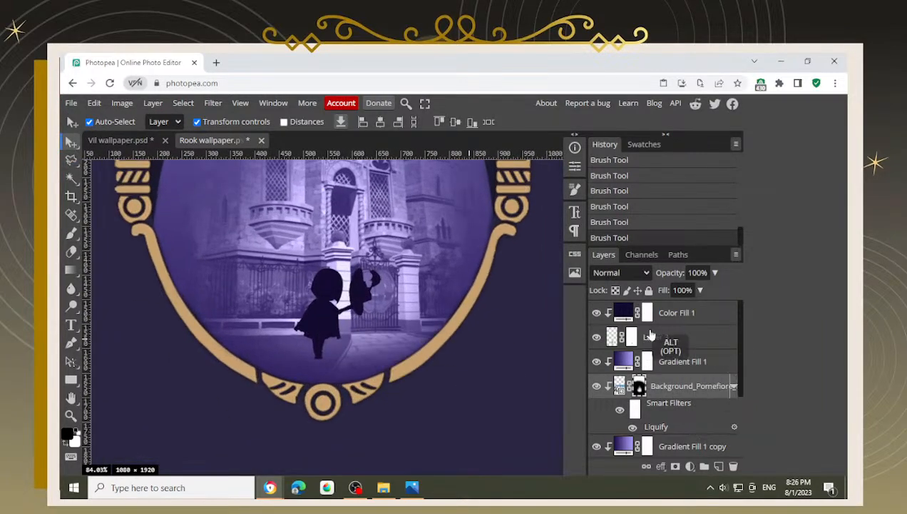
pyautogui.click(645, 337)
pyautogui.scroll(2, 311, 302)
pyautogui.moveTo(316, 307); pyautogui.dragTo(309, 307)
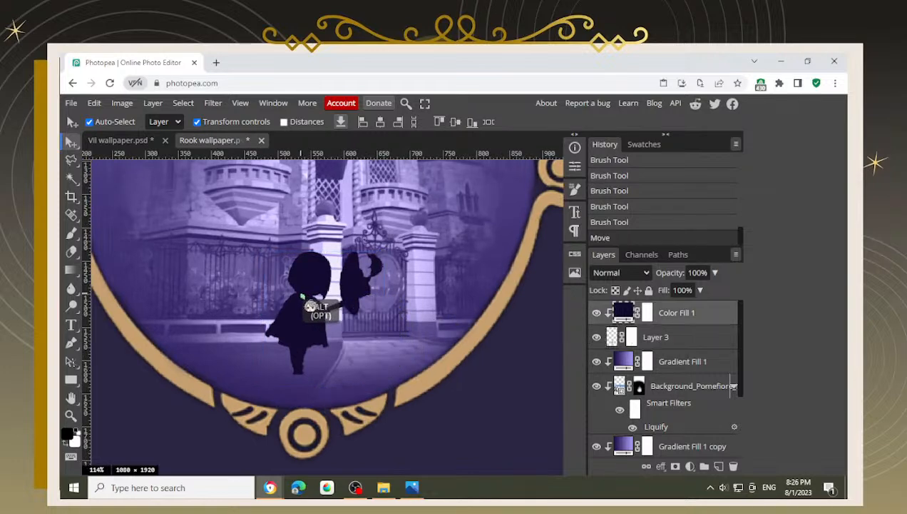
pyautogui.click(622, 335)
pyautogui.press('Left')
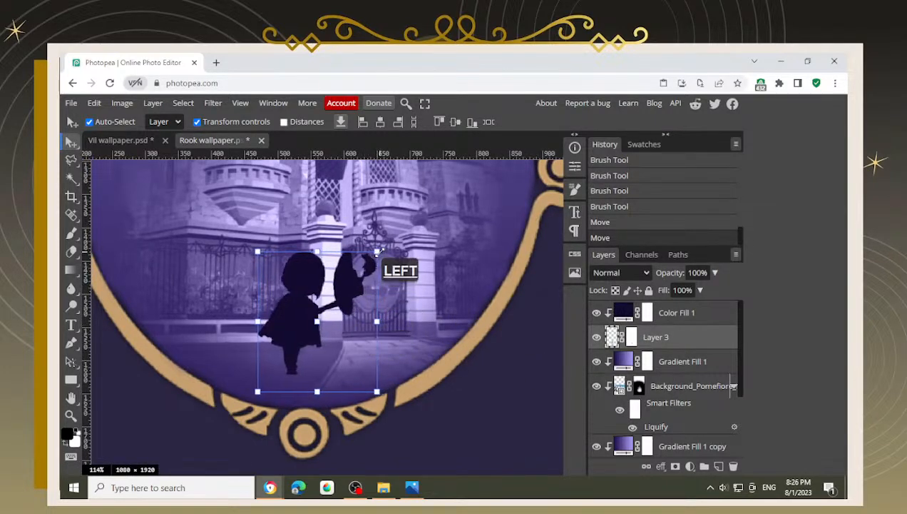
# Step: Scale the small silhouette down to 91.67% and nudge it to about X 552 px, Y 1536 px
pyautogui.moveTo(375, 251); pyautogui.dragTo(367, 263)
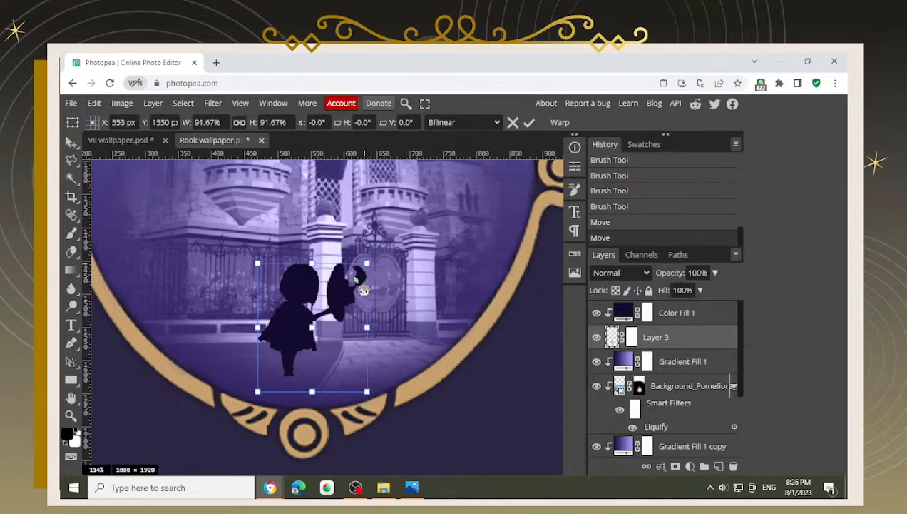
pyautogui.press('Up')
pyautogui.press('Up')
pyautogui.press('Up')
pyautogui.press('Up')
pyautogui.press('Up')
pyautogui.press('Up')
pyautogui.press('Up')
pyautogui.press('Up')
pyautogui.press('Up')
pyautogui.press('Up')
pyautogui.press('Up')
pyautogui.press('Right')
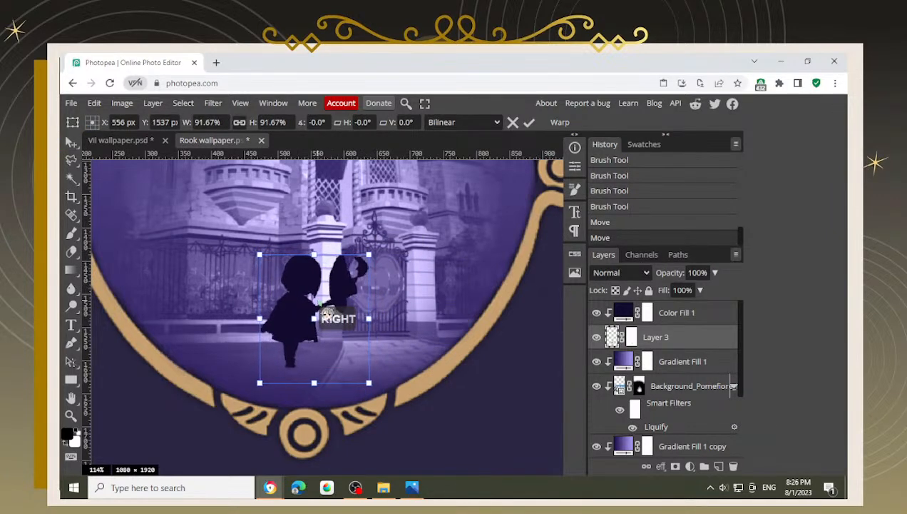
pyautogui.press('Right')
pyautogui.press('Up')
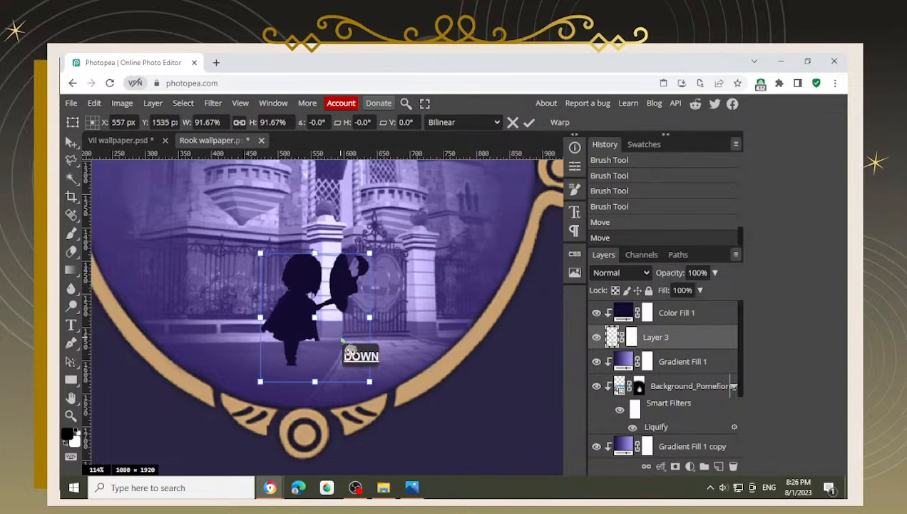
pyautogui.press('Left')
pyautogui.press('Left')
pyautogui.press('Left')
pyautogui.press('Left')
pyautogui.press('Left')
pyautogui.press('Up')
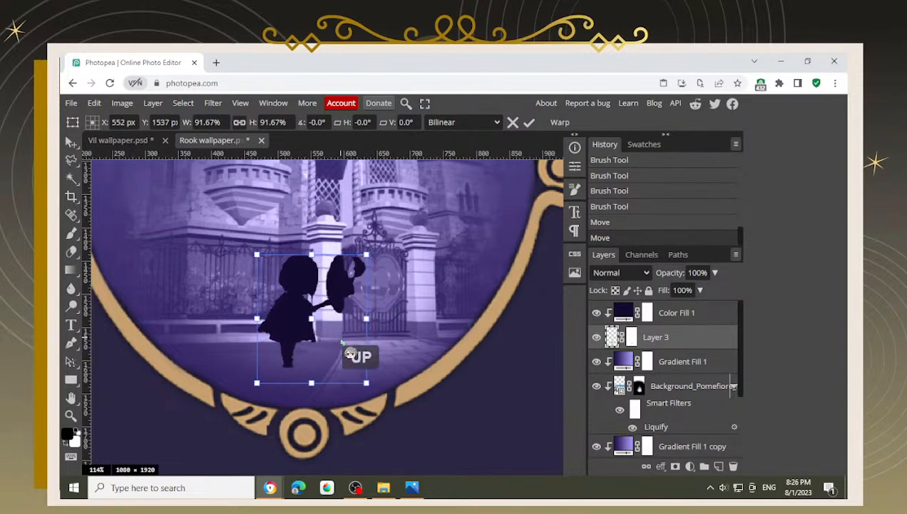
# Step: Shift the small silhouette to X 558 px, Y 1534 px and apply the transform
pyautogui.scroll(-5, 317, 344)
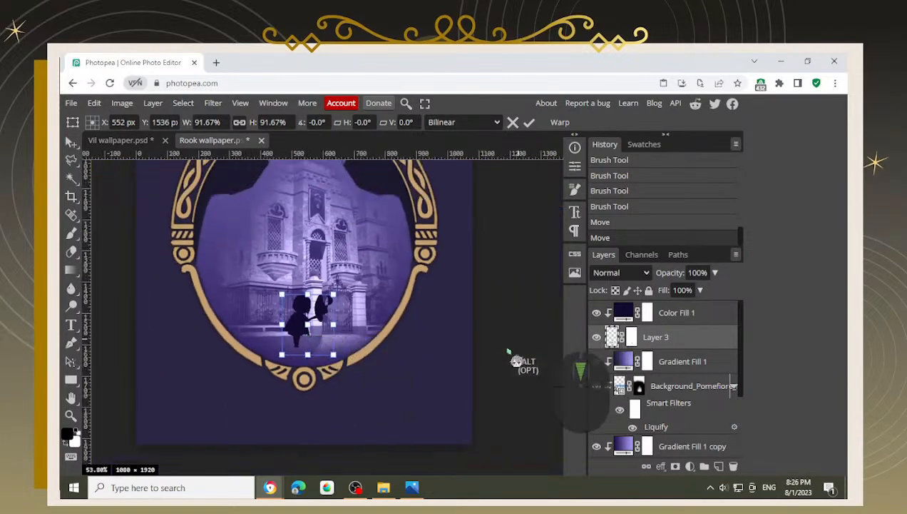
pyautogui.scroll(2, 378, 271)
pyautogui.scroll(-2, 393, 300)
pyautogui.keyDown('alt'); pyautogui.scroll(-3, 403, 296); pyautogui.keyUp('alt')
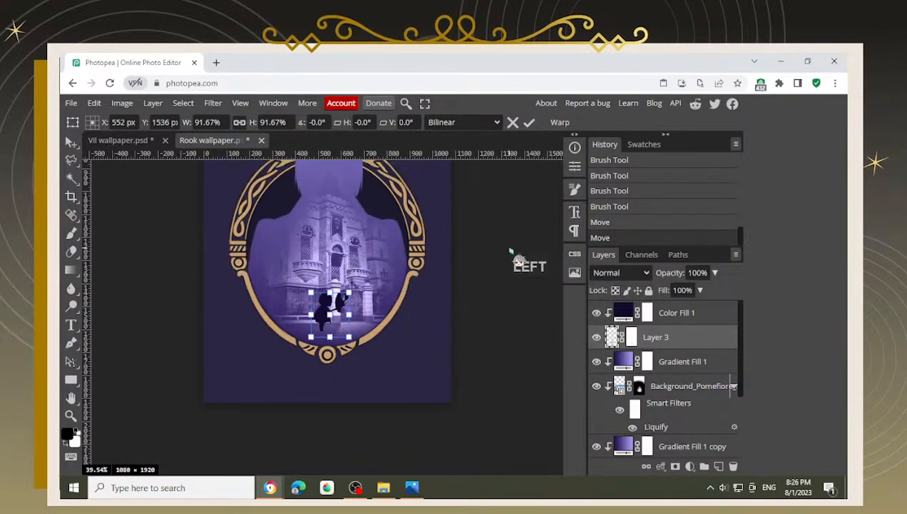
pyautogui.moveTo(518, 261); pyautogui.dragTo(519, 259)
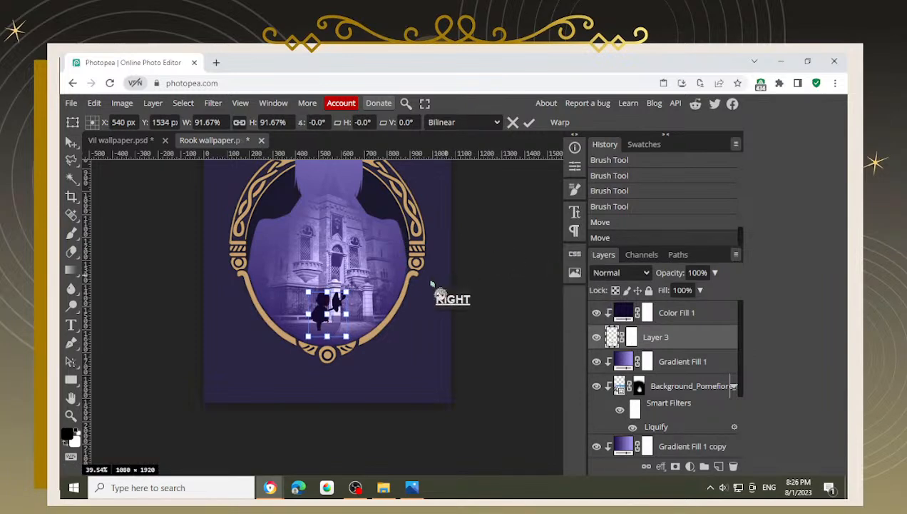
pyautogui.press('Right')
pyautogui.press('Right')
pyautogui.press('Right')
pyautogui.press('Right')
pyautogui.press('Right')
pyautogui.press('Right')
pyautogui.press('Right')
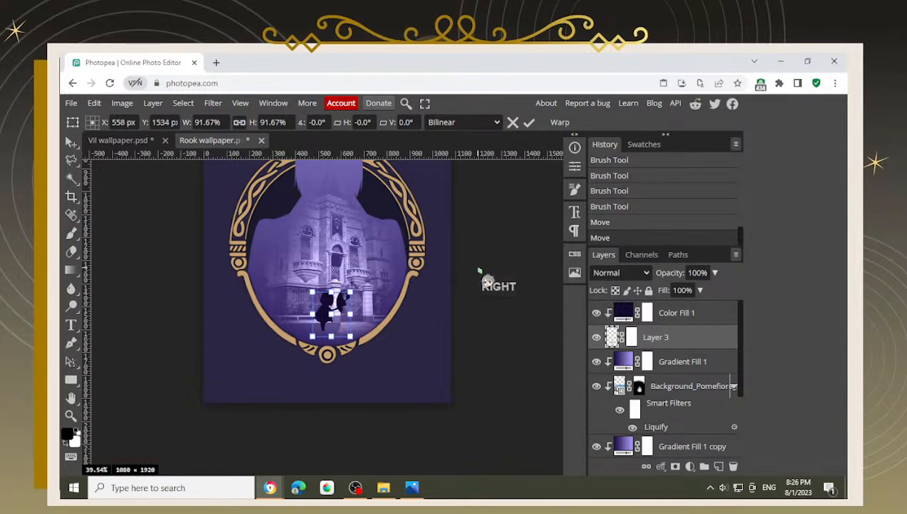
pyautogui.press('Return')
pyautogui.click(146, 191)
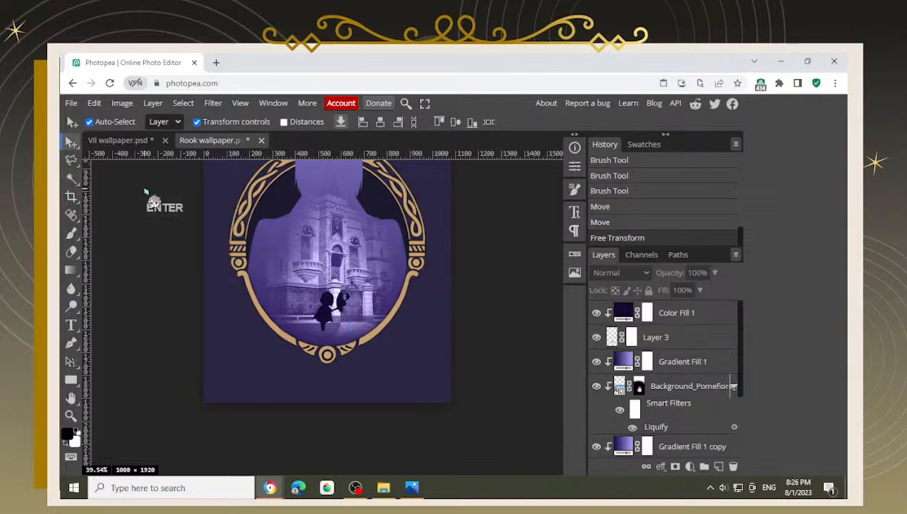
pyautogui.moveTo(607, 340); pyautogui.dragTo(512, 332)
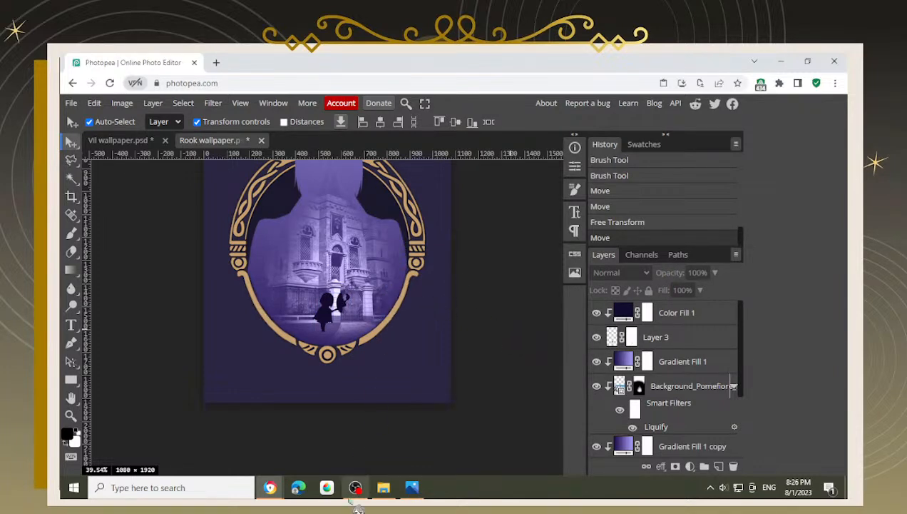
# Step: Paint white on the Background_Pomefiore mask over the building's left side with a size 400 brush at 6% opacity
pyautogui.scroll(-2, 358, 288)
pyautogui.press('space')
pyautogui.moveTo(430, 219); pyautogui.dragTo(430, 298)
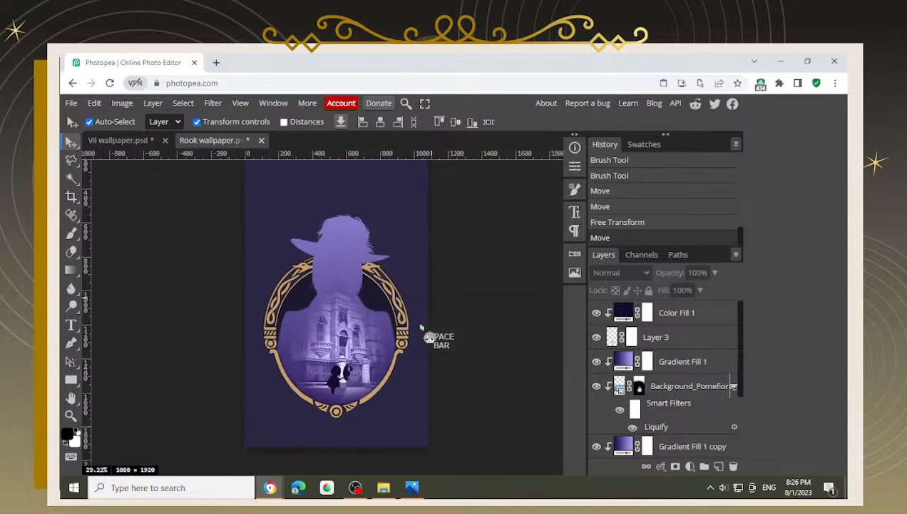
pyautogui.scroll(5, 425, 325)
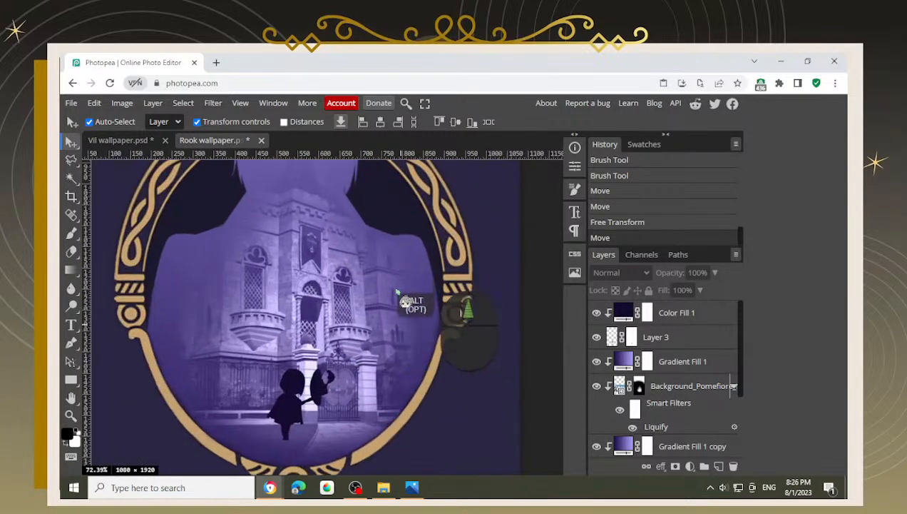
pyautogui.click(641, 387)
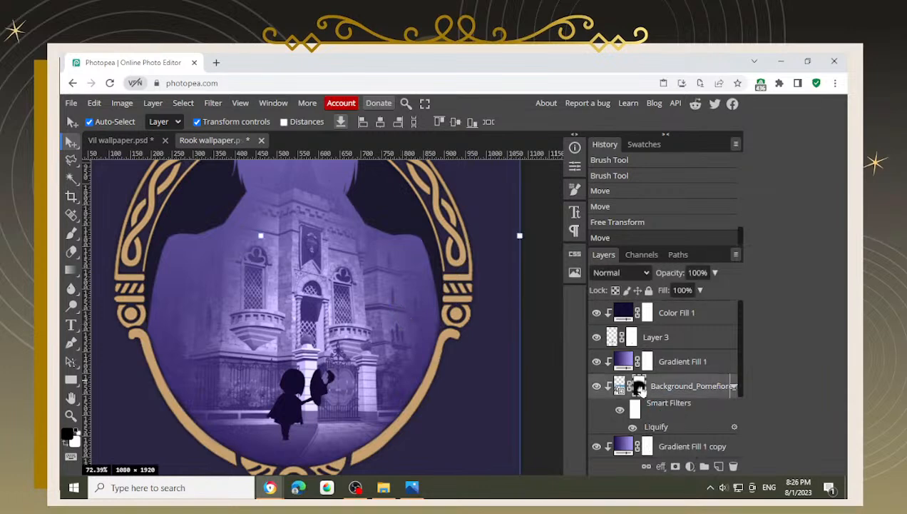
pyautogui.press('b')
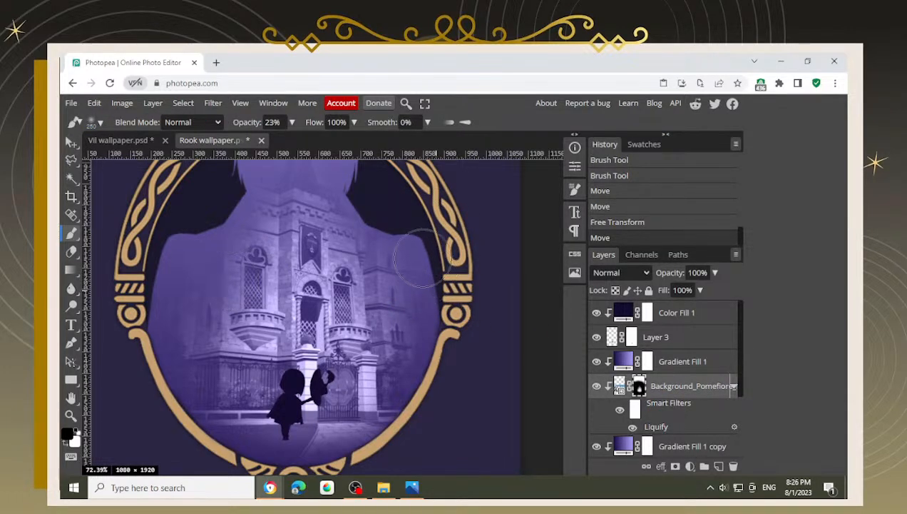
pyautogui.press(']')
pyautogui.press(']')
pyautogui.press(']')
pyautogui.press('x')
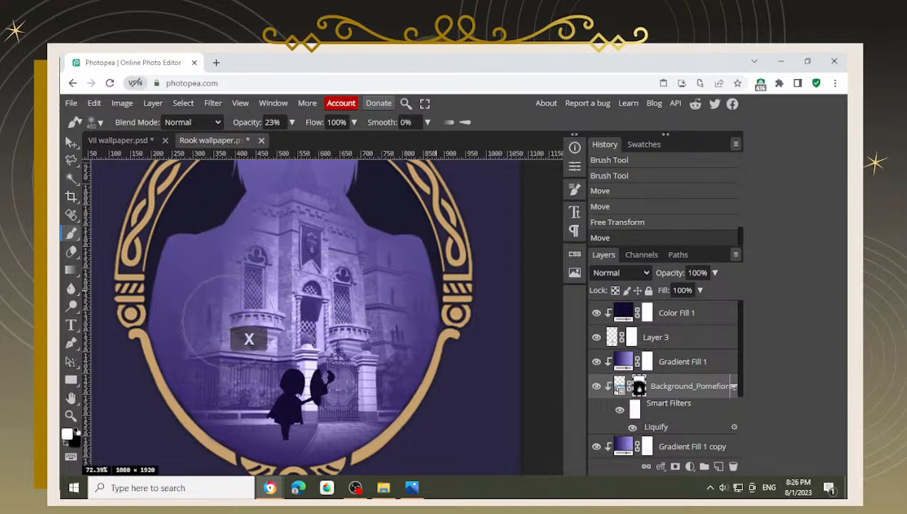
pyautogui.click(293, 124)
pyautogui.moveTo(250, 140); pyautogui.dragTo(239, 141)
pyautogui.moveTo(220, 299); pyautogui.dragTo(222, 303)
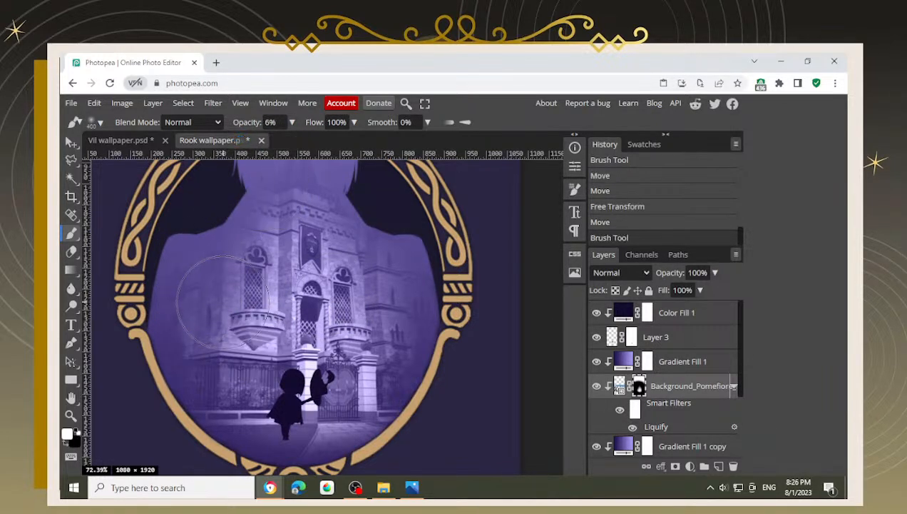
# Step: Paint black at 6% opacity on the mask to soften the background around the portrait silhouette's left shoulder and right edge
pyautogui.press('x')
pyautogui.click(171, 257)
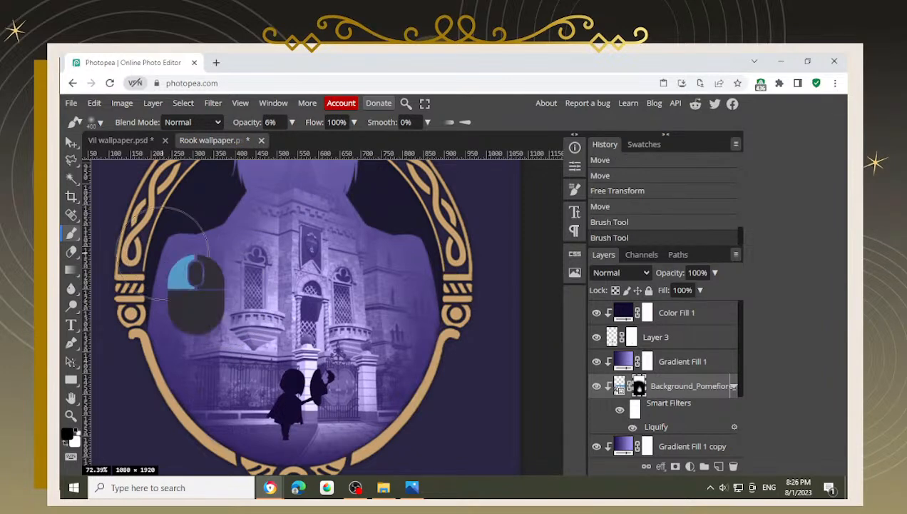
pyautogui.click(174, 249)
pyautogui.click(177, 246)
pyautogui.click(180, 241)
pyautogui.click(182, 235)
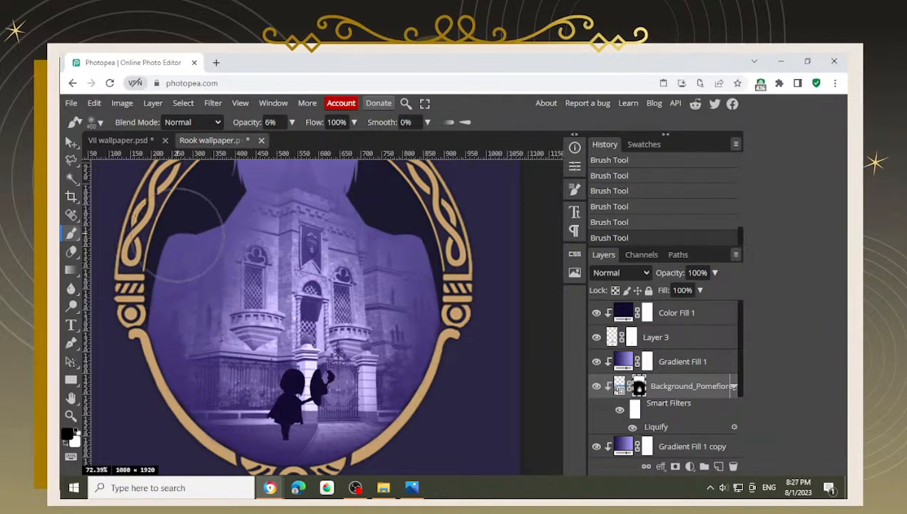
pyautogui.click(186, 227)
pyautogui.click(179, 230)
pyautogui.click(179, 234)
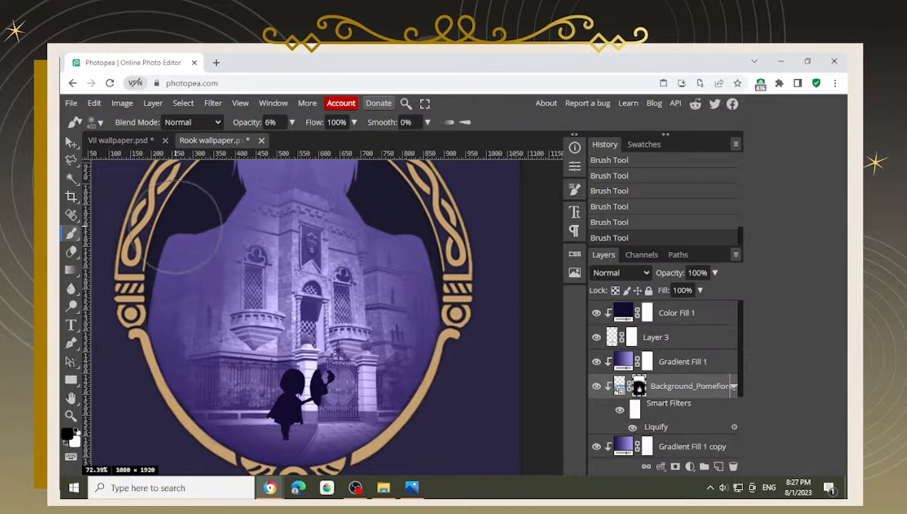
pyautogui.click(480, 266)
pyautogui.click(456, 337)
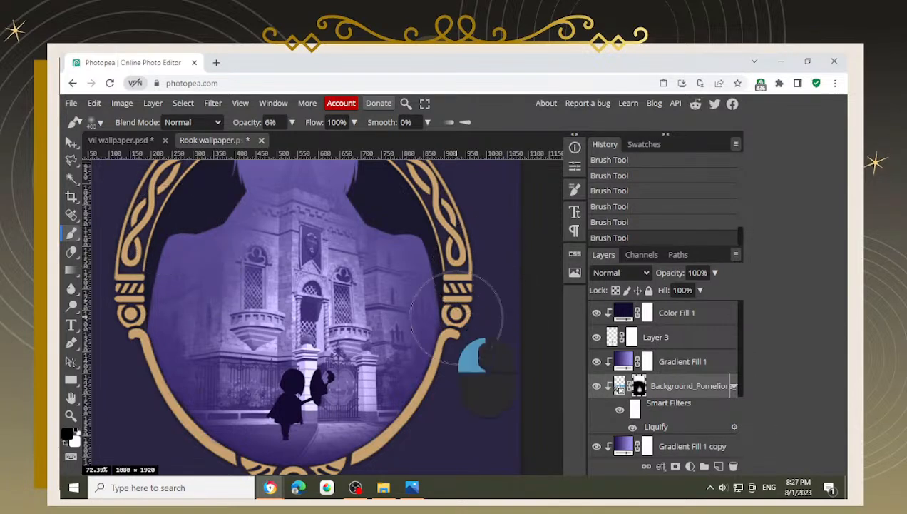
pyautogui.click(148, 247)
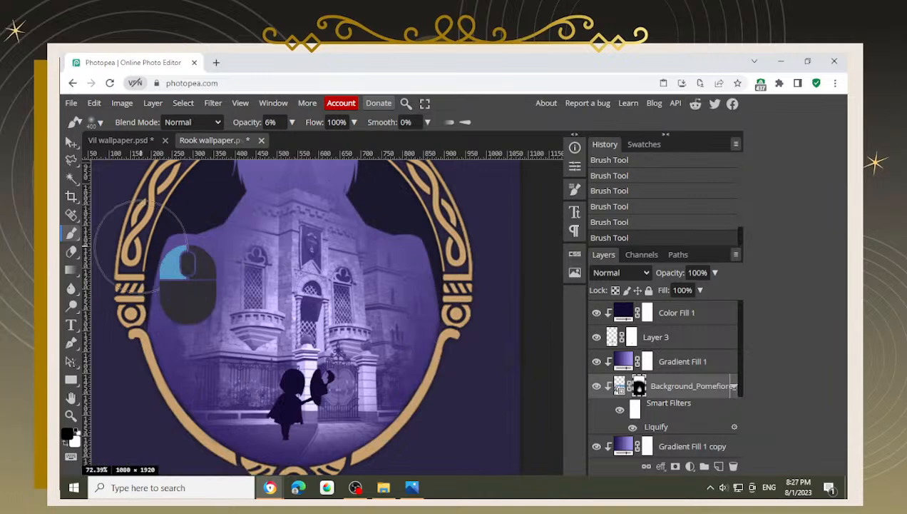
pyautogui.click(155, 242)
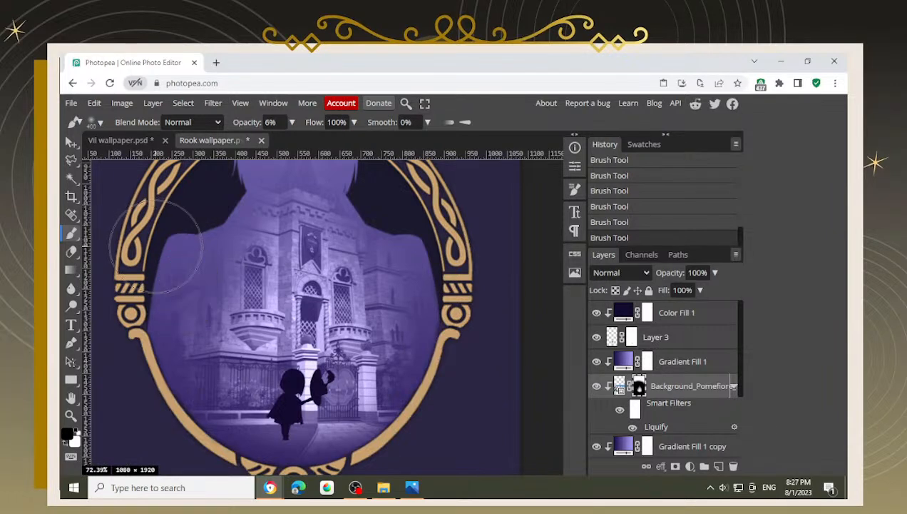
pyautogui.click(157, 241)
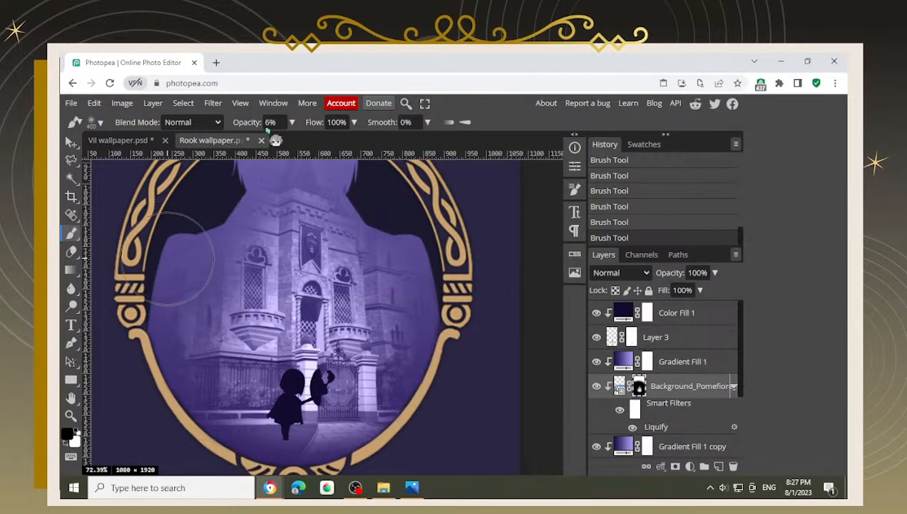
# Step: Set the brush opacity to 10% and fade the background further at the portrait silhouette's left shoulder
pyautogui.click(293, 123)
pyautogui.click(242, 139)
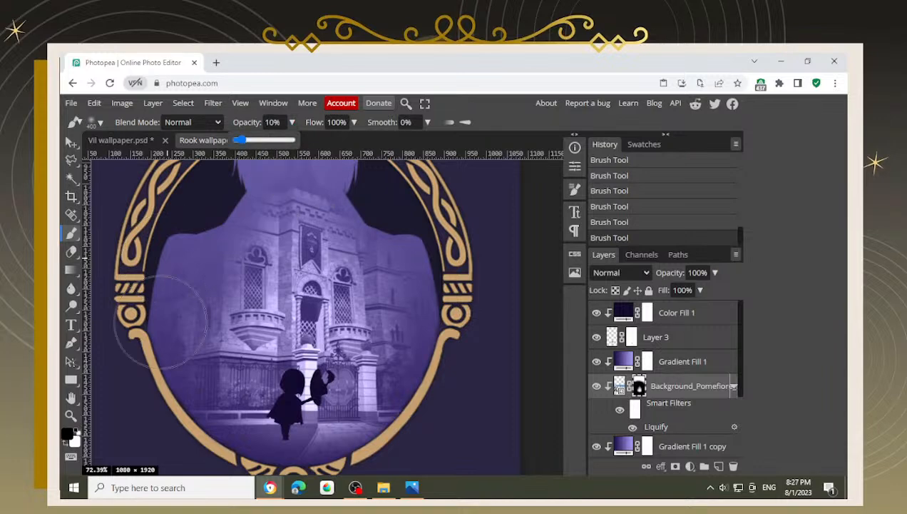
pyautogui.click(167, 250)
pyautogui.click(171, 251)
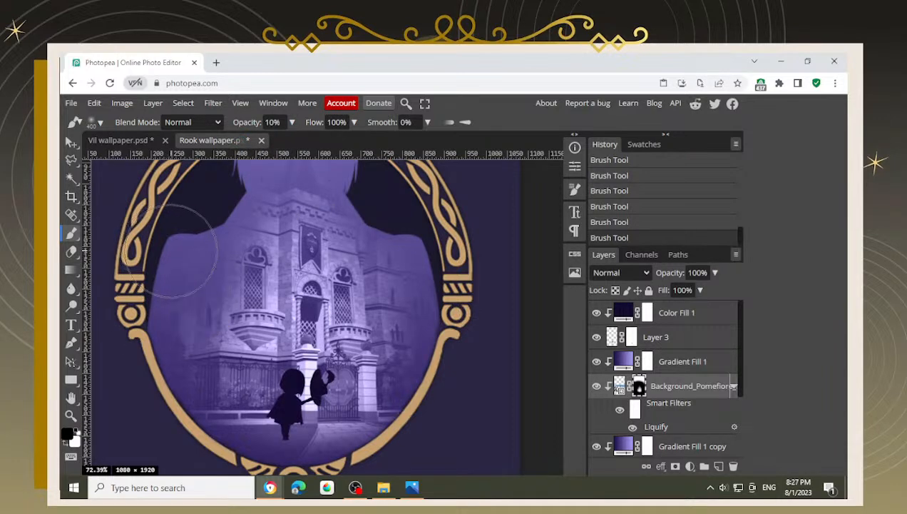
# Step: Set the brush opacity to 20% and fade the background along the portrait silhouette's right edge
pyautogui.click(292, 122)
pyautogui.click(247, 140)
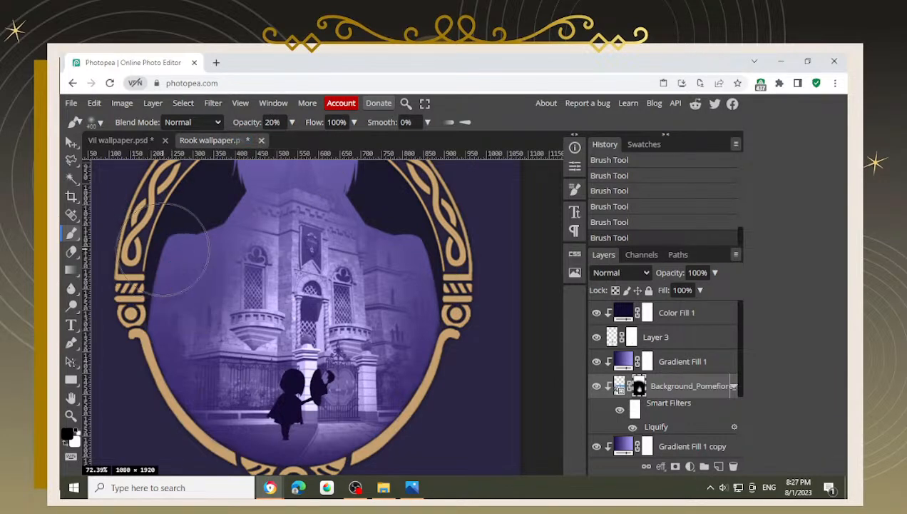
pyautogui.moveTo(496, 262); pyautogui.dragTo(448, 265)
pyautogui.scroll(3, 110, 285)
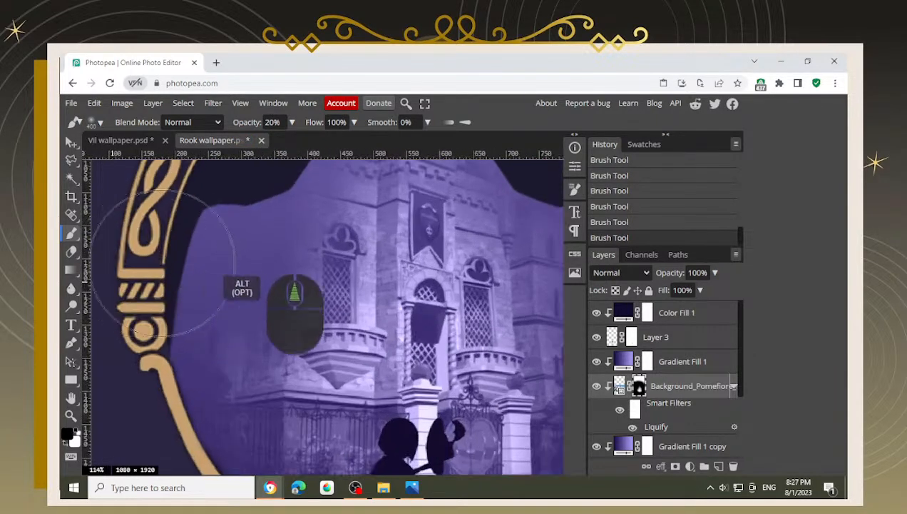
# Step: Set the brush opacity to 11% and try a white stroke on the Background_Pomefiore mask over the building's left side
pyautogui.press('x')
pyautogui.click(291, 122)
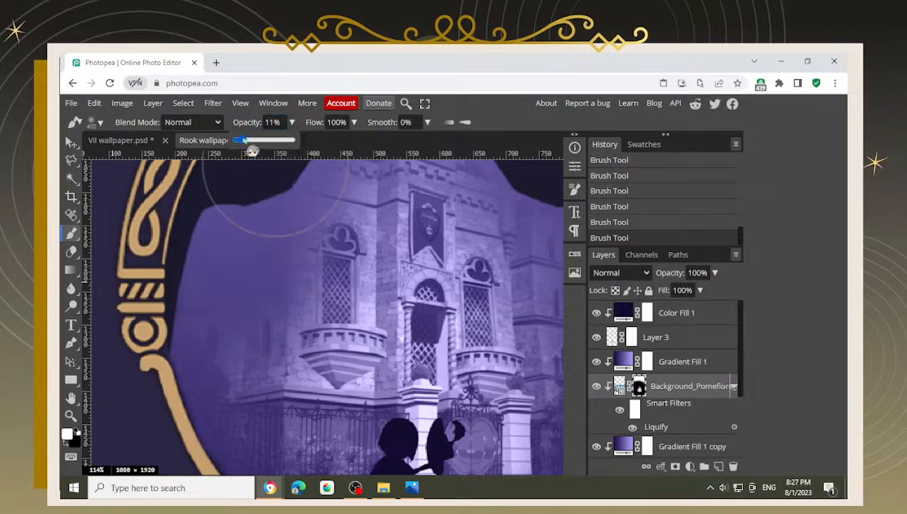
pyautogui.moveTo(287, 290)
pyautogui.mouseDown()
pyautogui.moveTo(269, 319)
pyautogui.moveTo(196, 226)
pyautogui.mouseUp()
pyautogui.press('x')
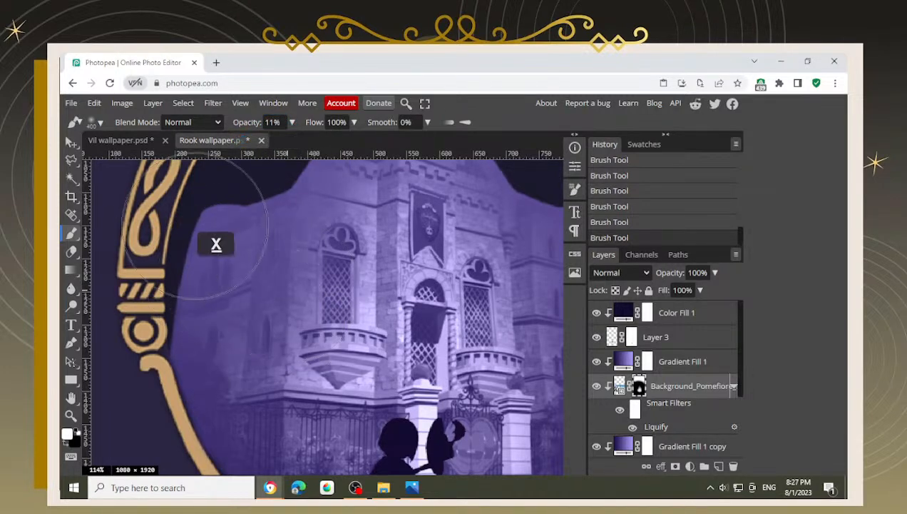
pyautogui.hotkey('ctrl', 'z')
# Step: Try a white stroke with a size 175 brush on the mask below the portrait silhouette's left shoulder
pyautogui.press('[')
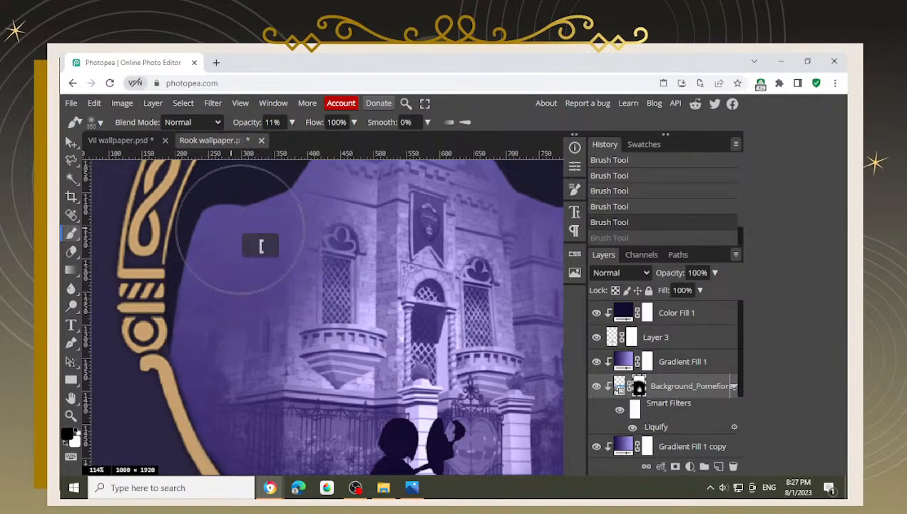
pyautogui.press('[')
pyautogui.press('[')
pyautogui.press('[')
pyautogui.press('[')
pyautogui.press('[')
pyautogui.press('[')
pyautogui.press('[')
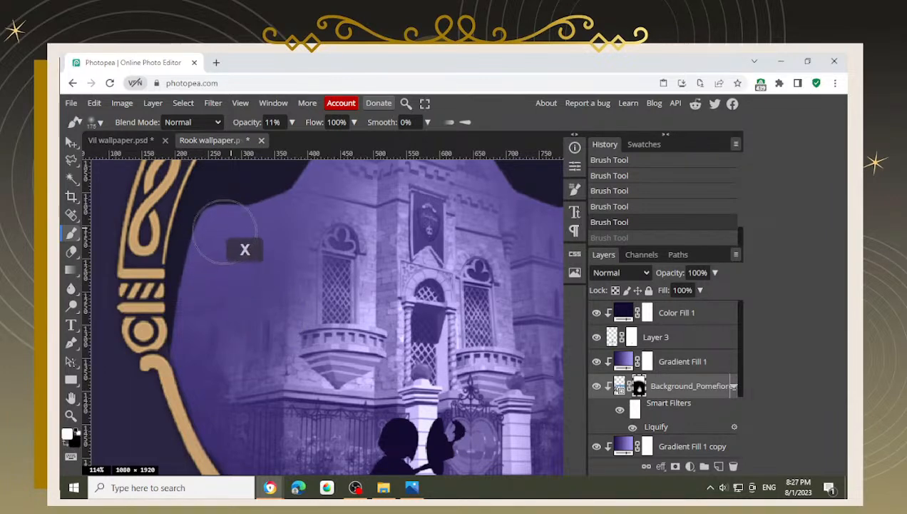
pyautogui.moveTo(227, 233)
pyautogui.mouseDown()
pyautogui.moveTo(215, 287)
pyautogui.moveTo(246, 285)
pyautogui.moveTo(234, 322)
pyautogui.mouseUp()
pyautogui.hotkey('ctrl', 'z')
# Step: Set the brush size to 250 and test strokes on the mask around the left shoulder, undoing each one
pyautogui.press(']')
pyautogui.press(']')
pyautogui.press(']')
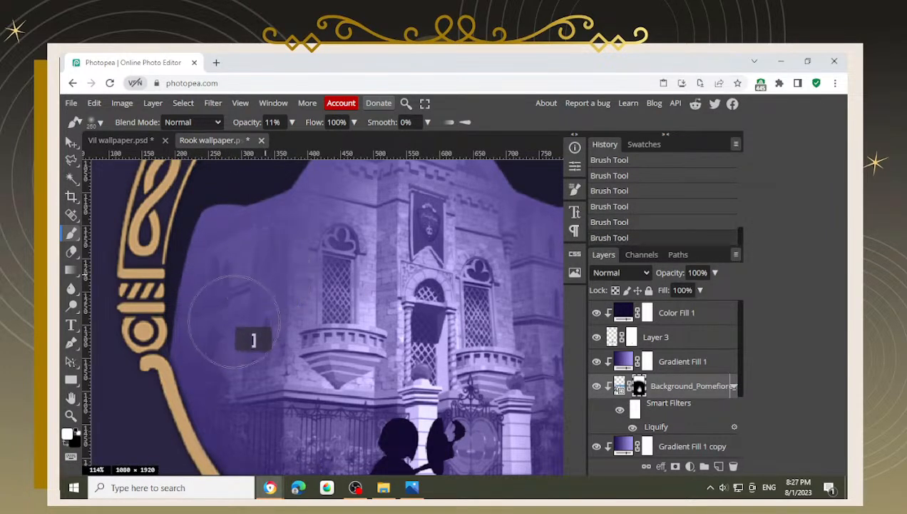
pyautogui.hotkey('ctrl', 'z')
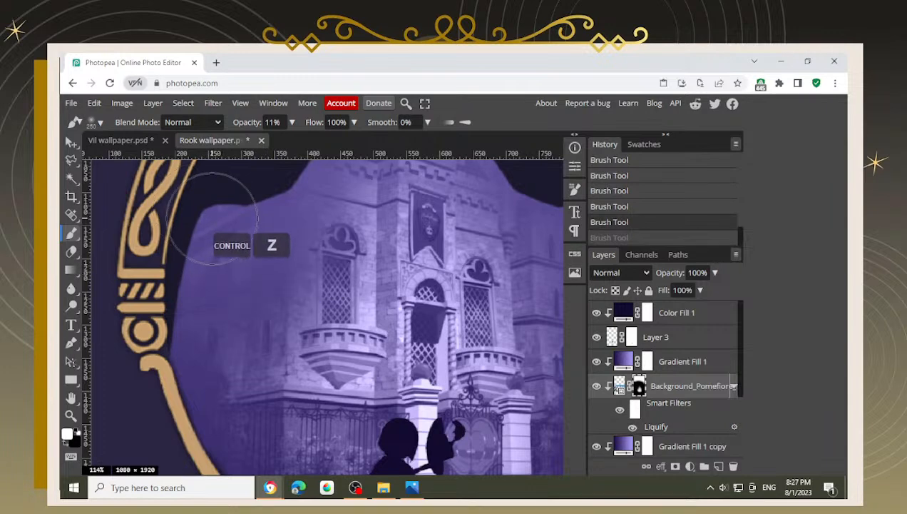
pyautogui.moveTo(244, 263)
pyautogui.mouseDown()
pyautogui.moveTo(242, 287)
pyautogui.moveTo(264, 277)
pyautogui.mouseUp()
pyautogui.hotkey('ctrl', 'z')
pyautogui.press('x')
pyautogui.hotkey('ctrl', 'z')
pyautogui.moveTo(213, 222); pyautogui.dragTo(214, 231)
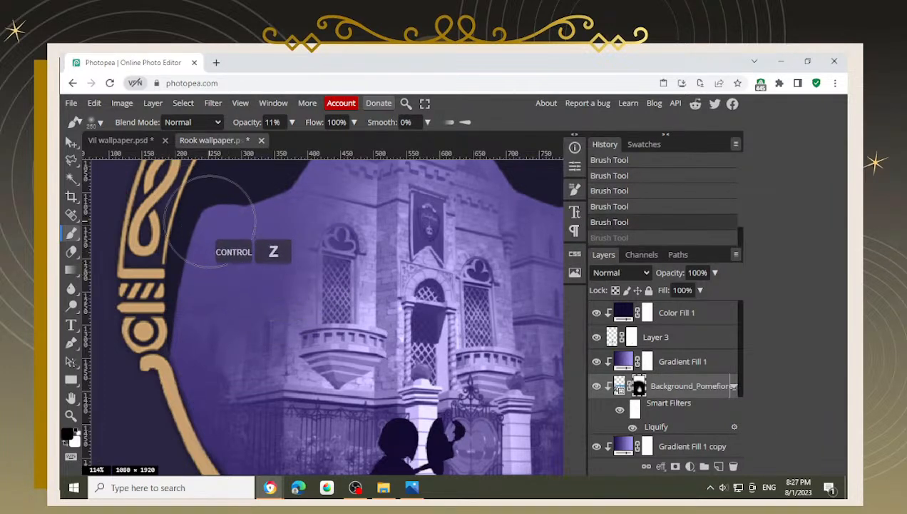
# Step: Paint white at 11% opacity on the mask to bring back the building's wall beside the left window
pyautogui.press('x')
pyautogui.moveTo(269, 282); pyautogui.dragTo(285, 301)
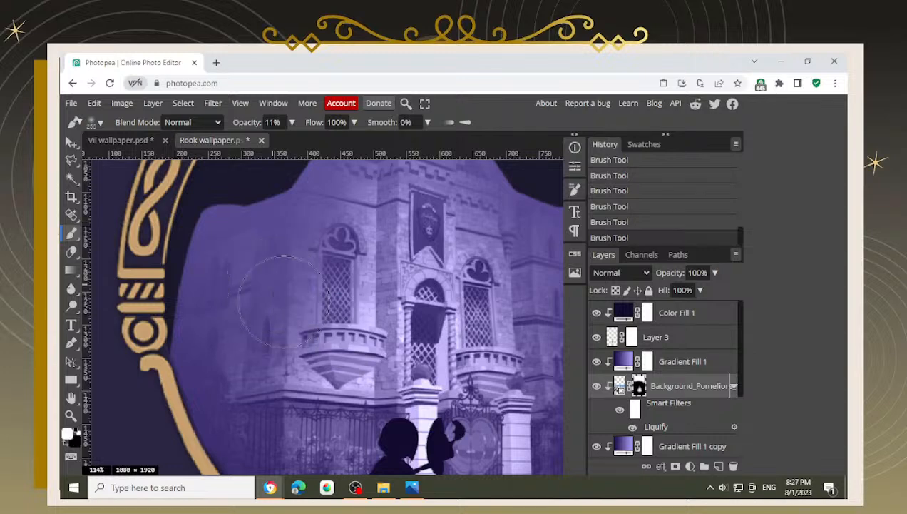
pyautogui.click(314, 299)
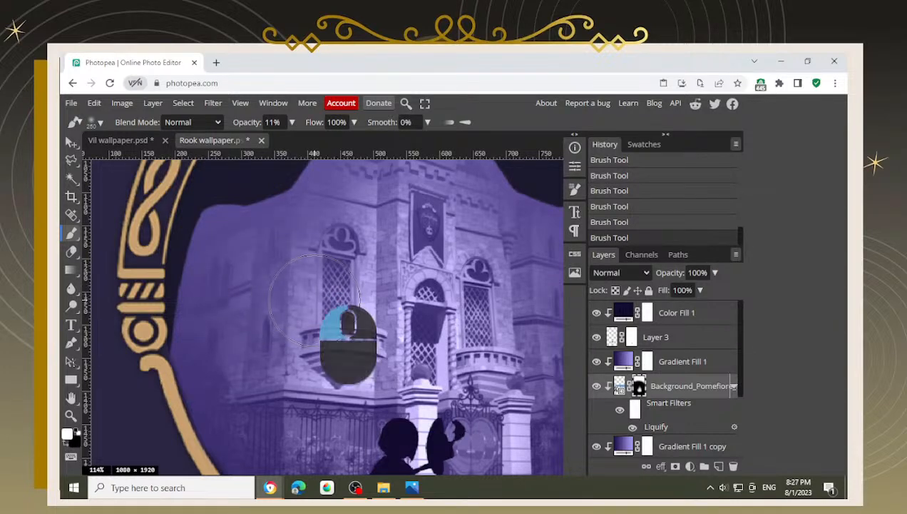
# Step: Paint black at 11% opacity on the mask to fade the background at the silhouette's left shoulder and left edge
pyautogui.press('x')
pyautogui.click(199, 208)
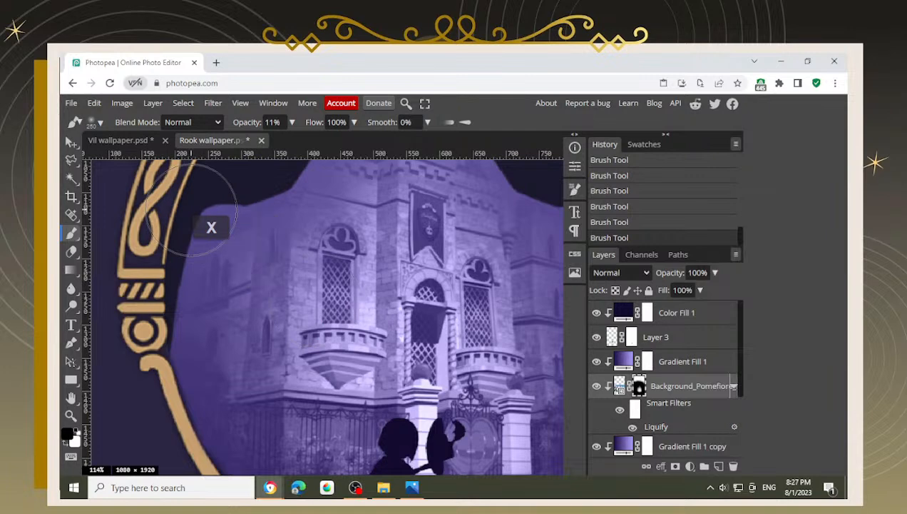
pyautogui.moveTo(198, 207)
pyautogui.mouseDown()
pyautogui.moveTo(163, 254)
pyautogui.moveTo(194, 229)
pyautogui.moveTo(187, 247)
pyautogui.moveTo(210, 220)
pyautogui.mouseUp()
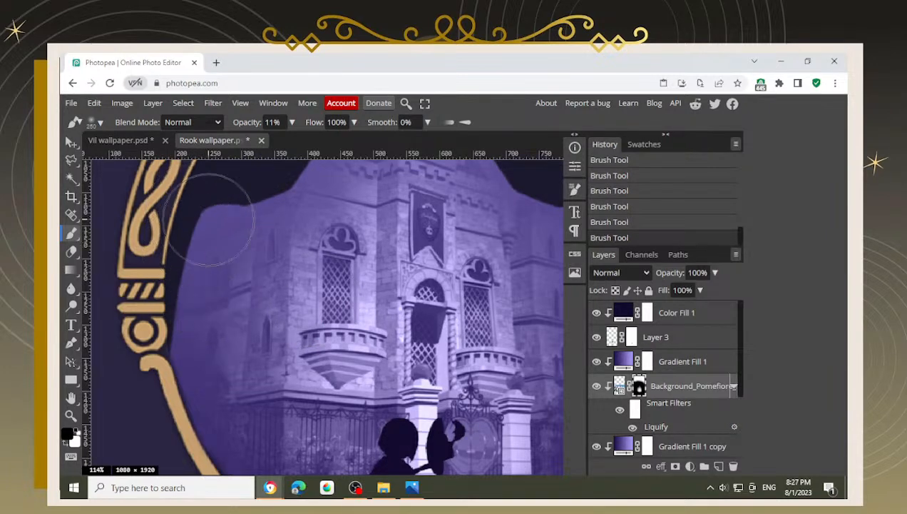
pyautogui.moveTo(159, 311)
pyautogui.mouseDown()
pyautogui.moveTo(152, 335)
pyautogui.moveTo(167, 360)
pyautogui.moveTo(191, 285)
pyautogui.moveTo(168, 243)
pyautogui.mouseUp()
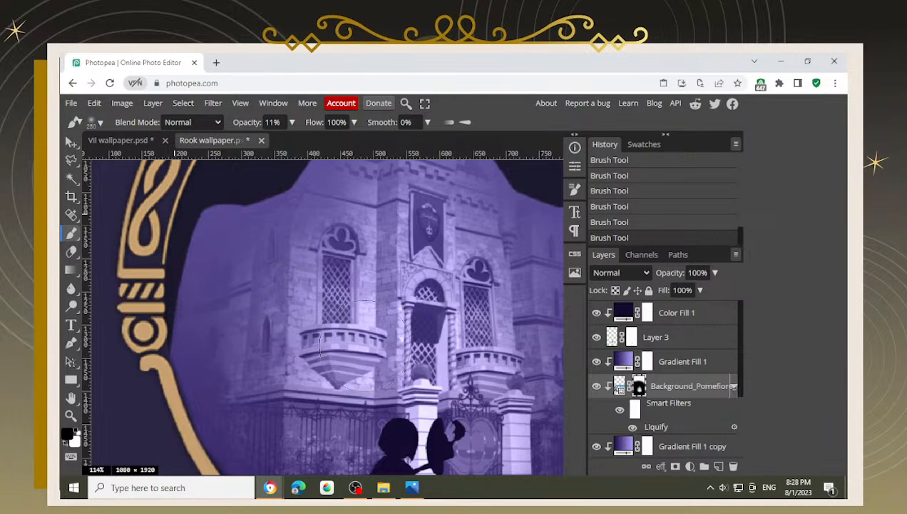
# Step: Examine how the castle background blends into the portrait silhouette, from the hat to the base of the oval frame
pyautogui.scroll(-2, 400, 321)
pyautogui.press('x')
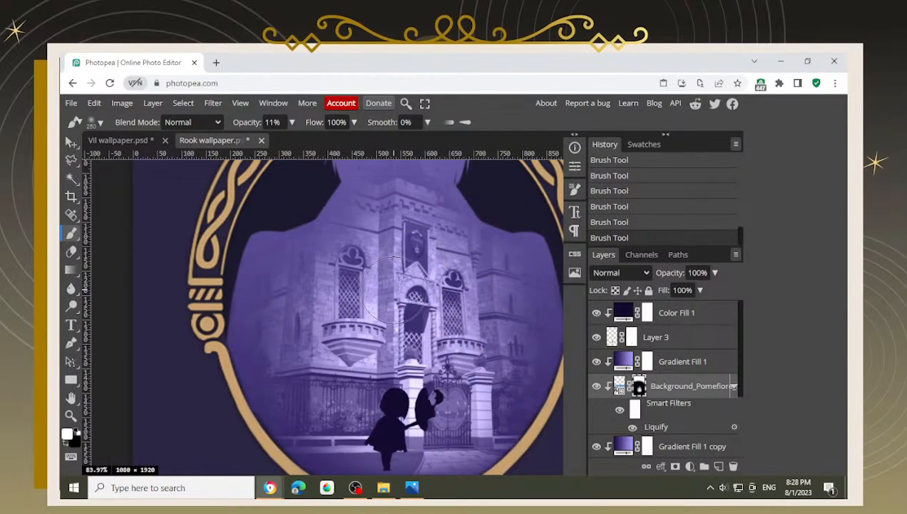
pyautogui.scroll(1, 410, 314)
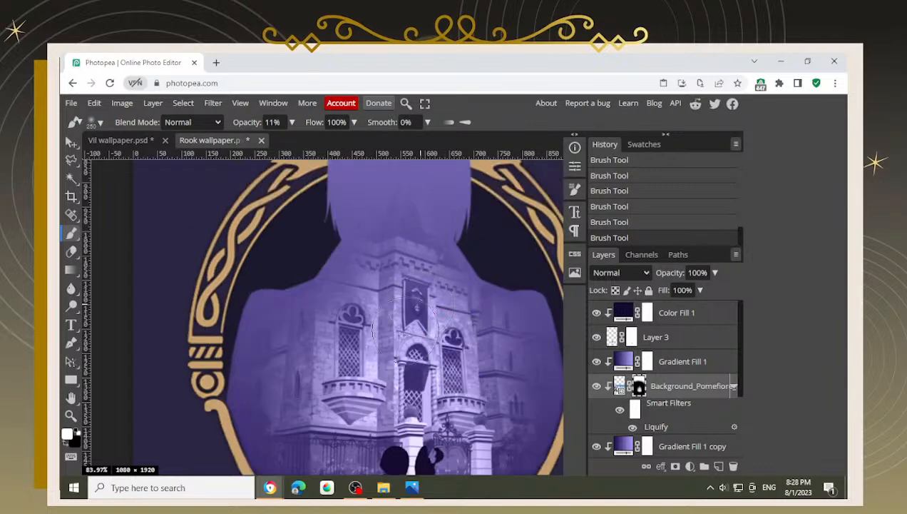
pyautogui.scroll(-2, 421, 321)
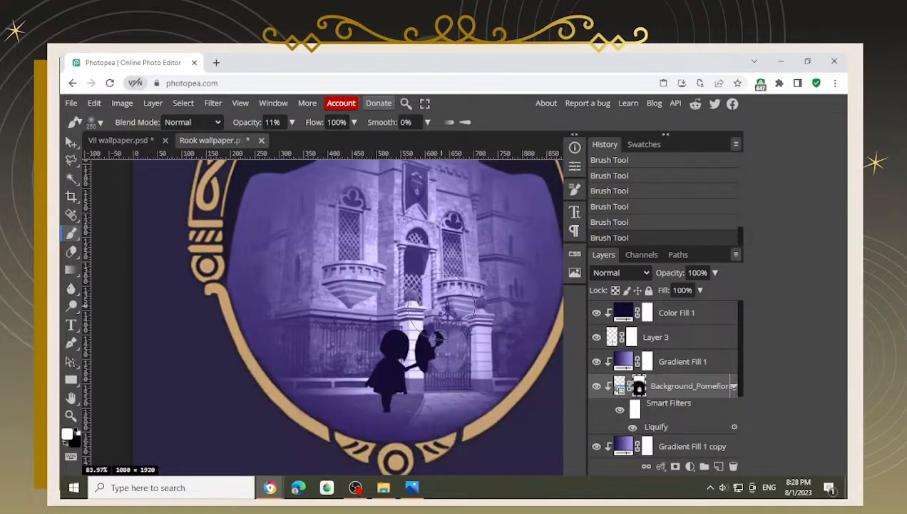
pyautogui.scroll(-2, 410, 278)
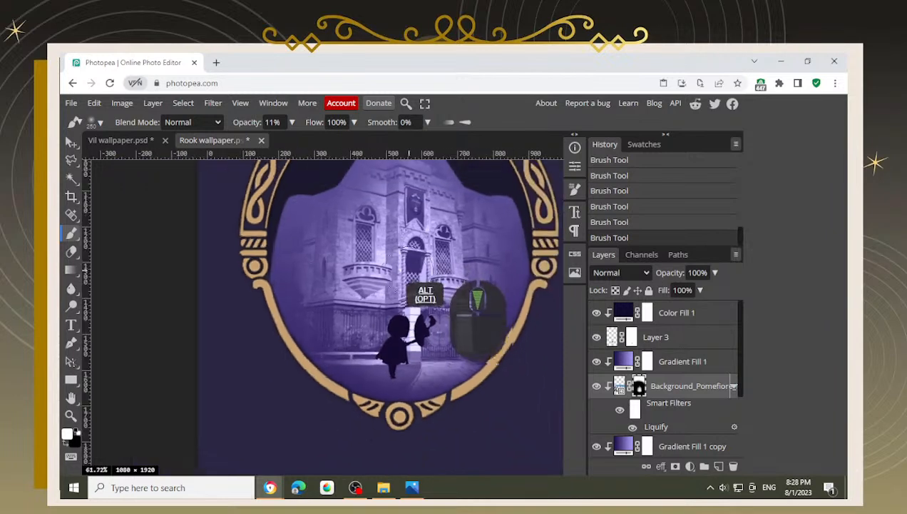
pyautogui.scroll(-2, 408, 269)
pyautogui.moveTo(471, 259); pyautogui.dragTo(379, 294)
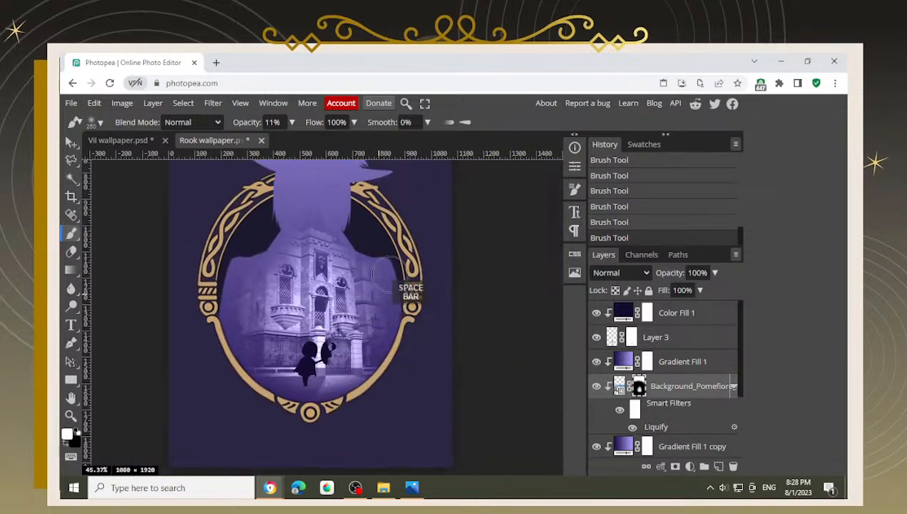
pyautogui.scroll(-2, 299, 250)
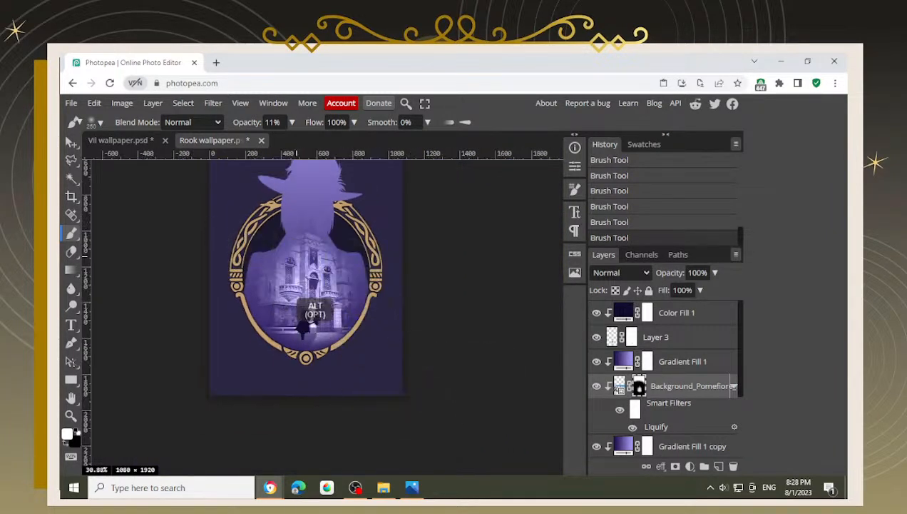
pyautogui.scroll(2, 314, 278)
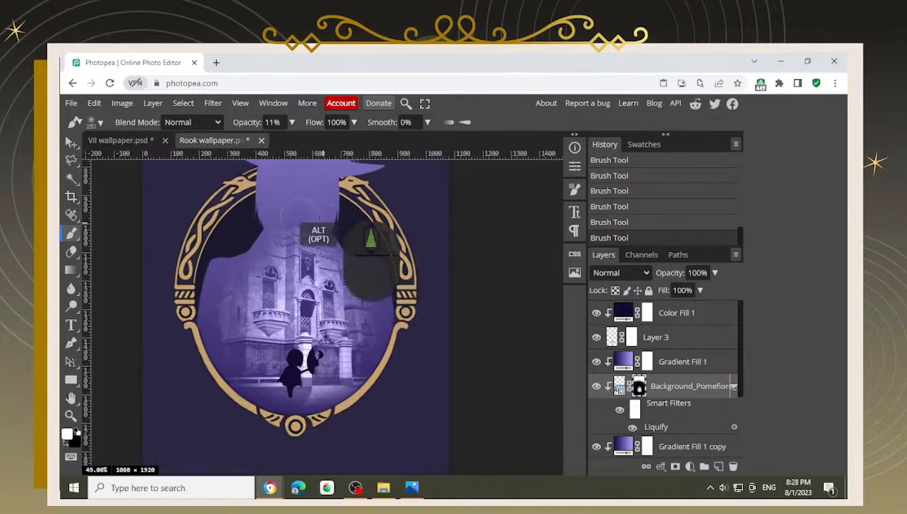
pyautogui.scroll(4, 301, 205)
pyautogui.scroll(-3, 300, 204)
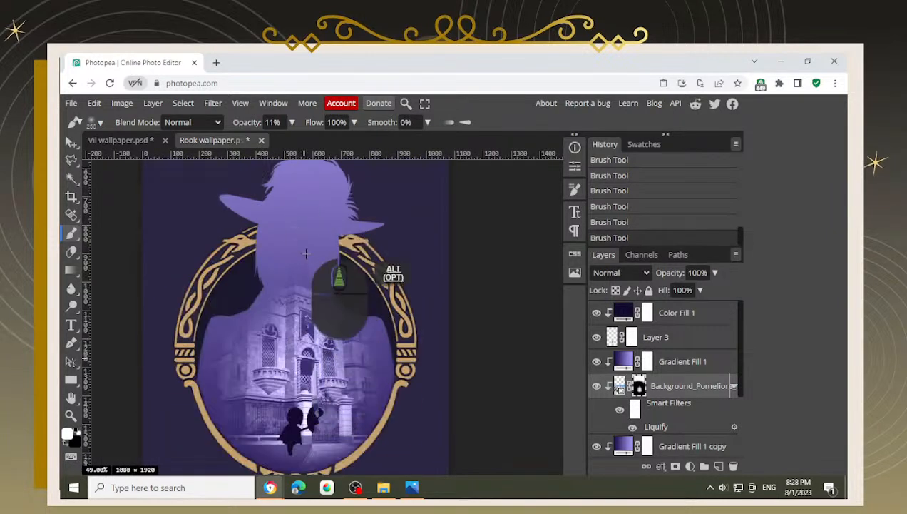
pyautogui.scroll(6, 300, 300)
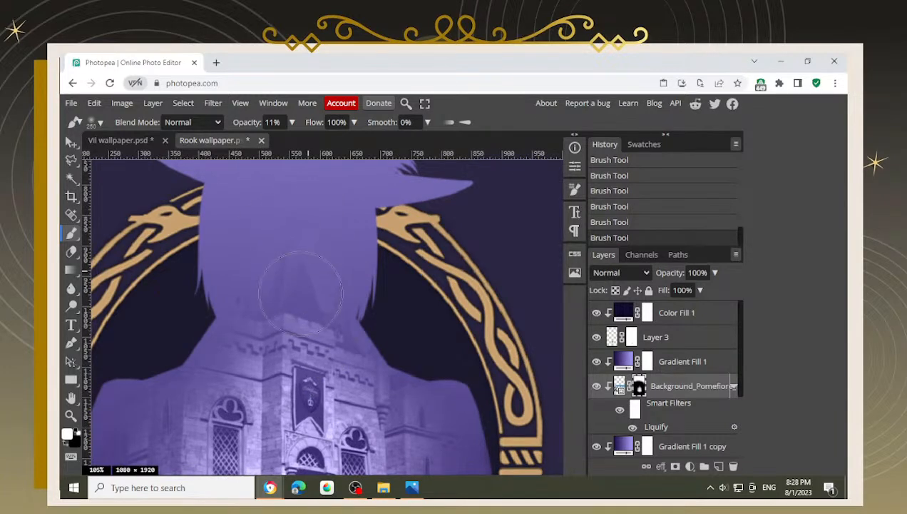
pyautogui.scroll(-5, 303, 378)
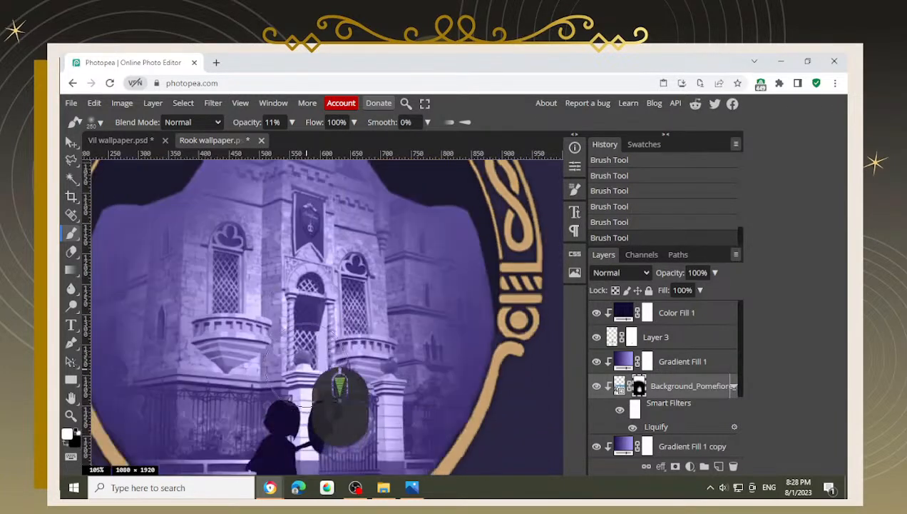
pyautogui.scroll(-3, 321, 256)
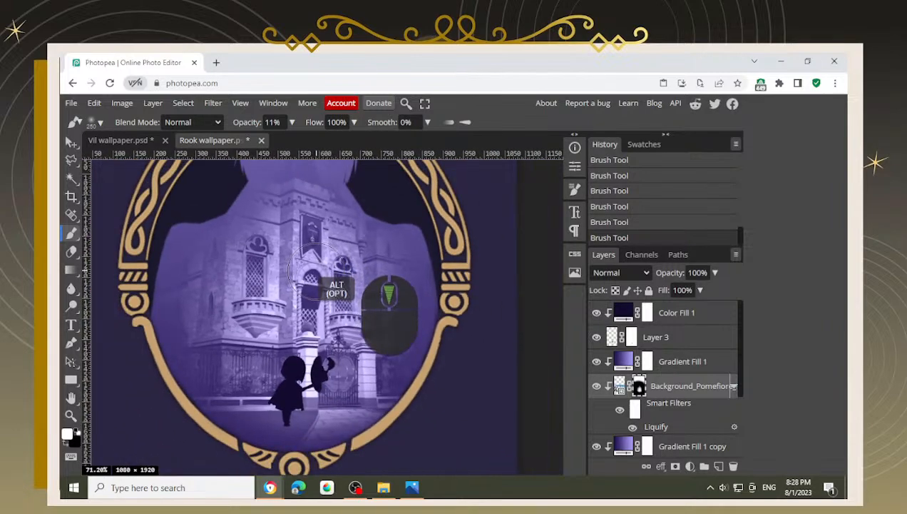
pyautogui.scroll(5, 293, 286)
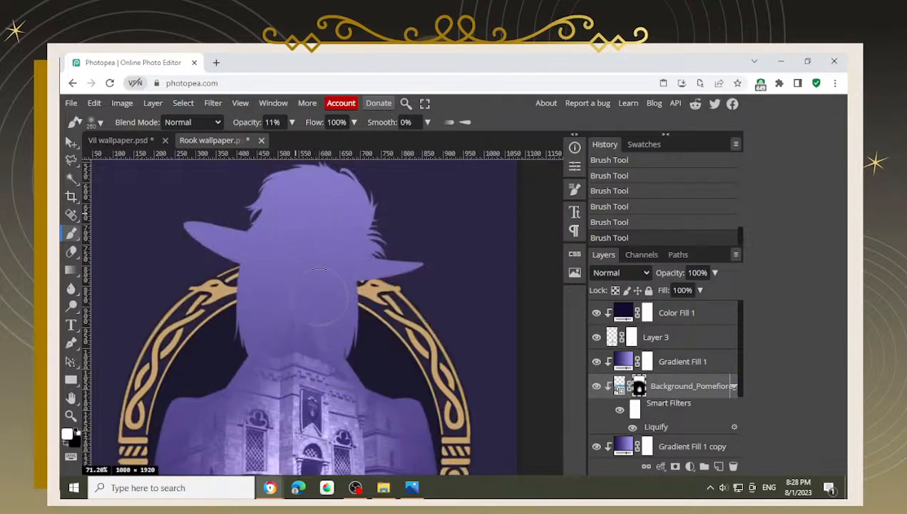
pyautogui.scroll(-5, 320, 296)
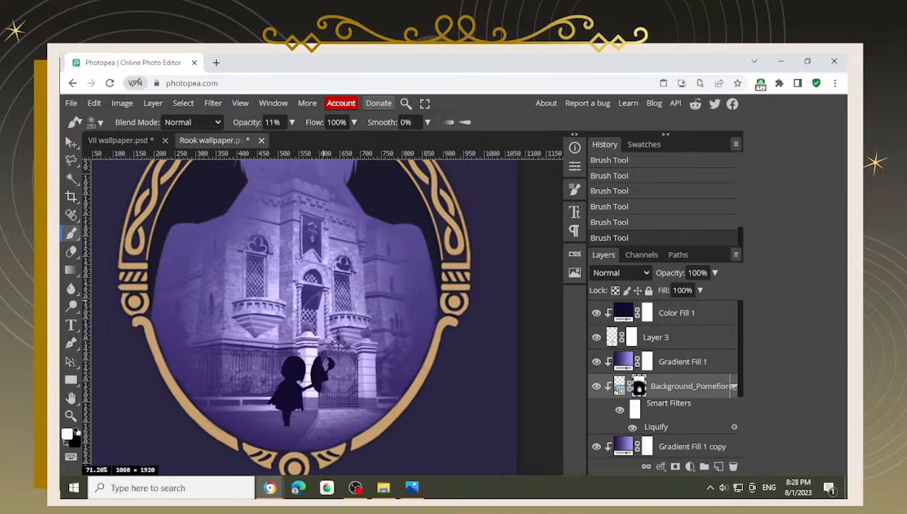
pyautogui.scroll(-2, 287, 386)
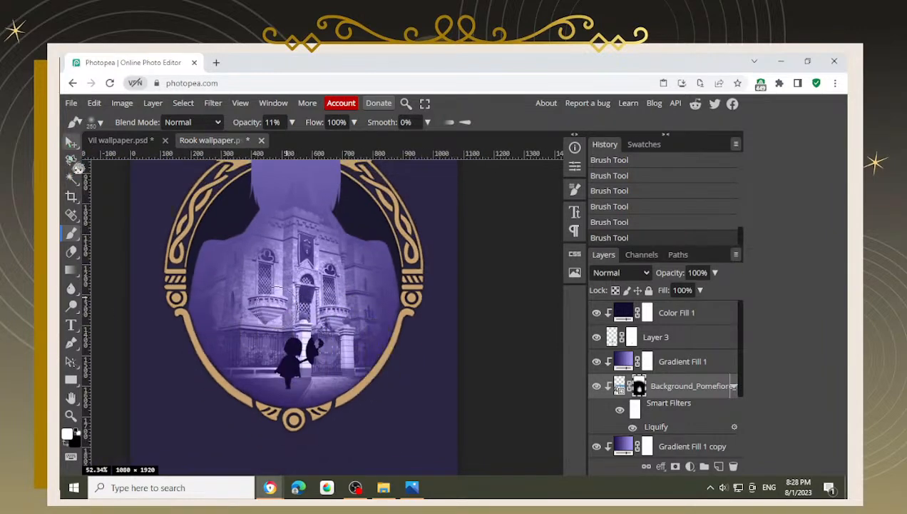
# Step: Switch to the Move tool and examine the transition between the castle roof and the silhouette's neck at different zoom levels
pyautogui.press('v')
pyautogui.scroll(-2, 328, 291)
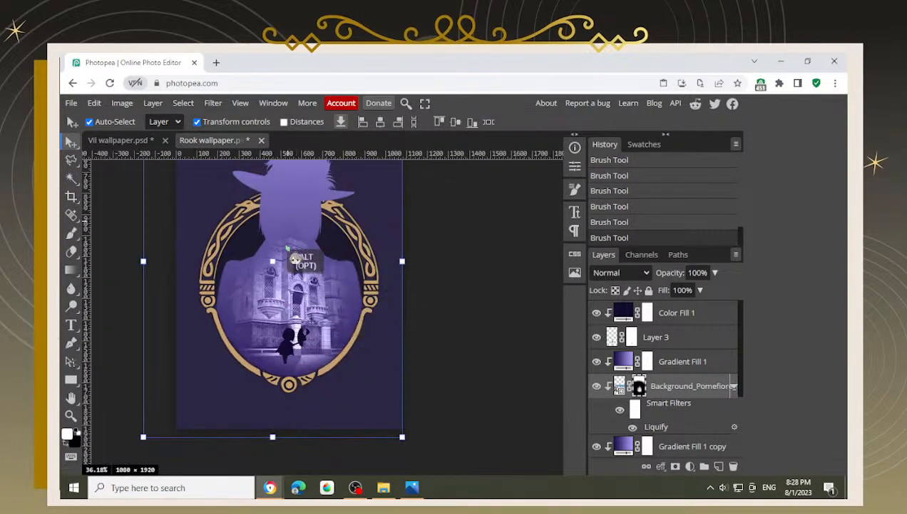
pyautogui.scroll(7, 293, 219)
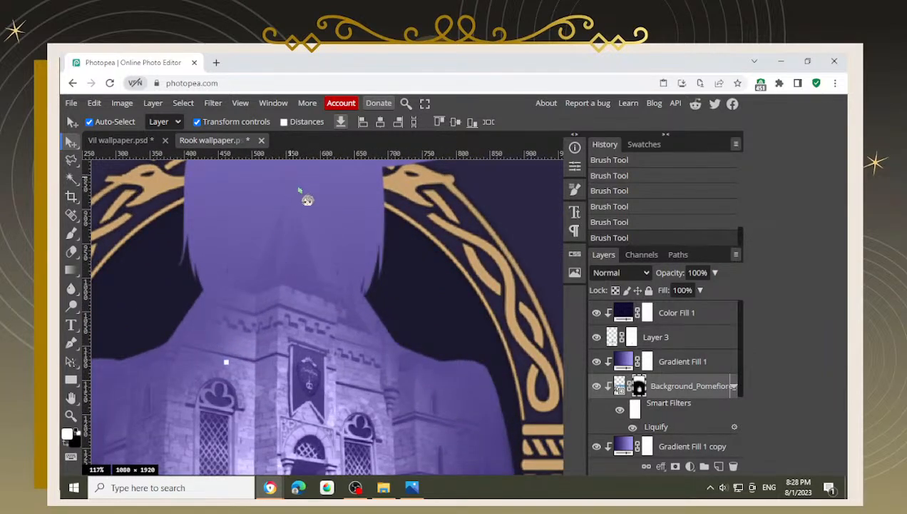
pyautogui.scroll(-4, 287, 201)
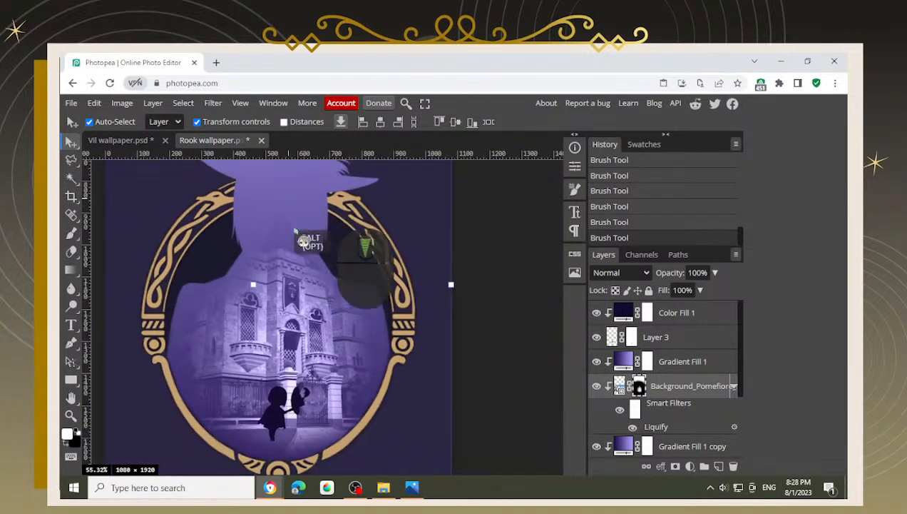
pyautogui.scroll(3, 301, 256)
pyautogui.scroll(-3, 301, 264)
pyautogui.scroll(3, 301, 285)
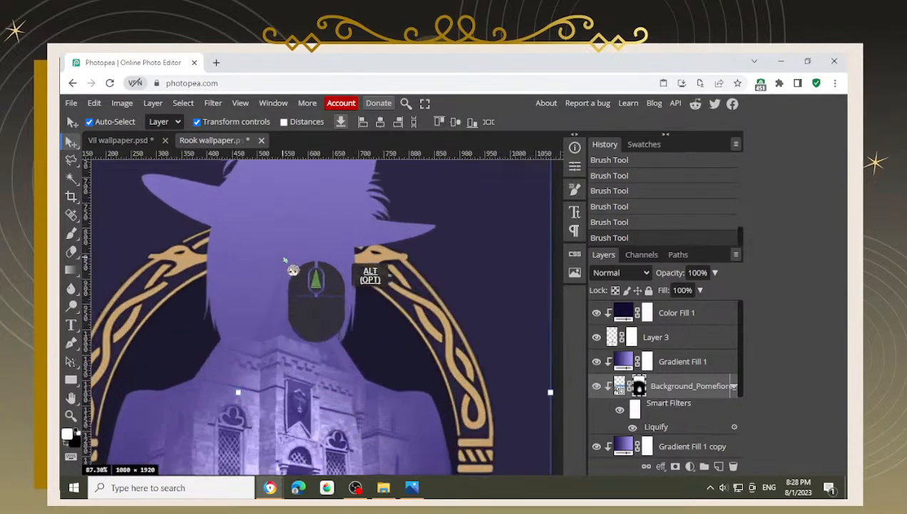
pyautogui.scroll(-1, 301, 300)
pyautogui.scroll(-1, 302, 299)
pyautogui.scroll(7, 284, 314)
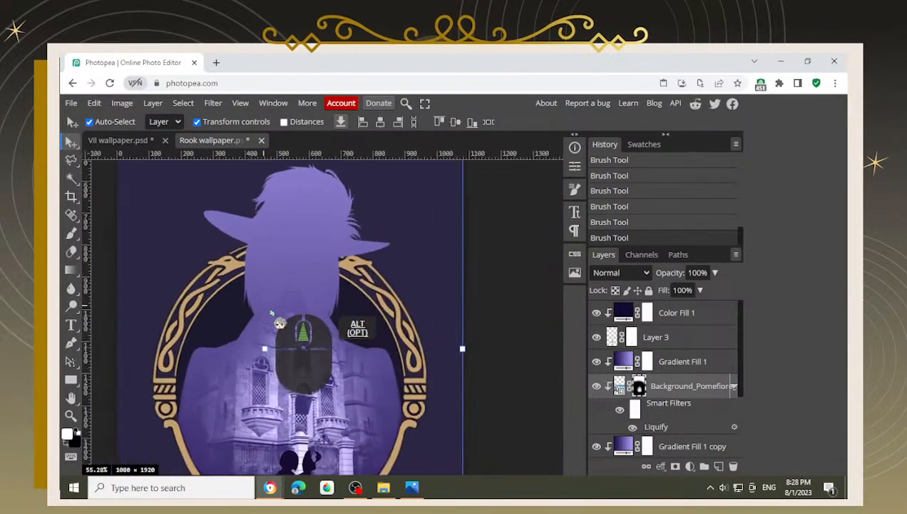
pyautogui.scroll(-9, 271, 312)
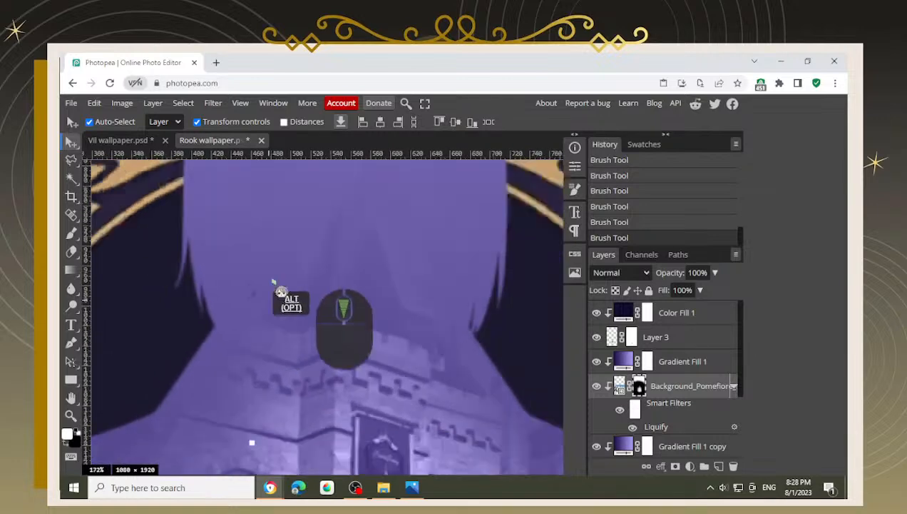
pyautogui.scroll(-1, 307, 364)
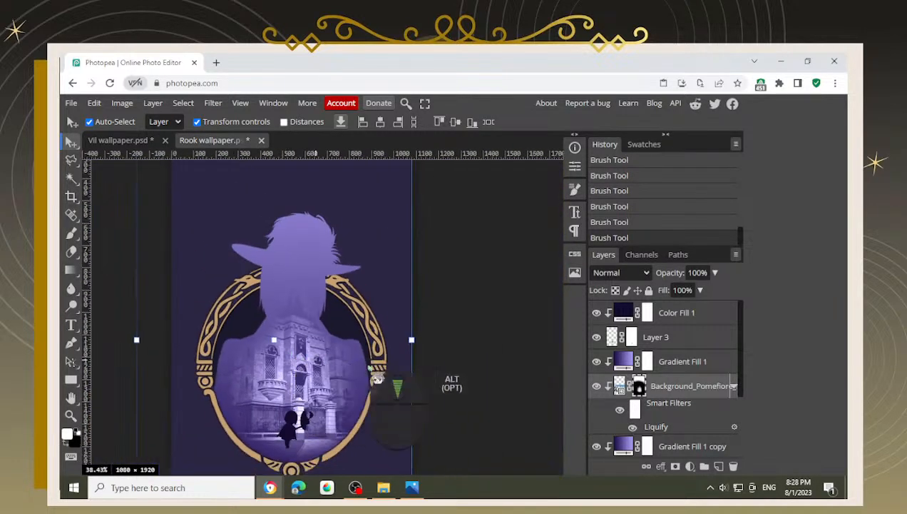
# Step: Switch to the Vil wallpaper.psd document
pyautogui.scroll(-1, 240, 316)
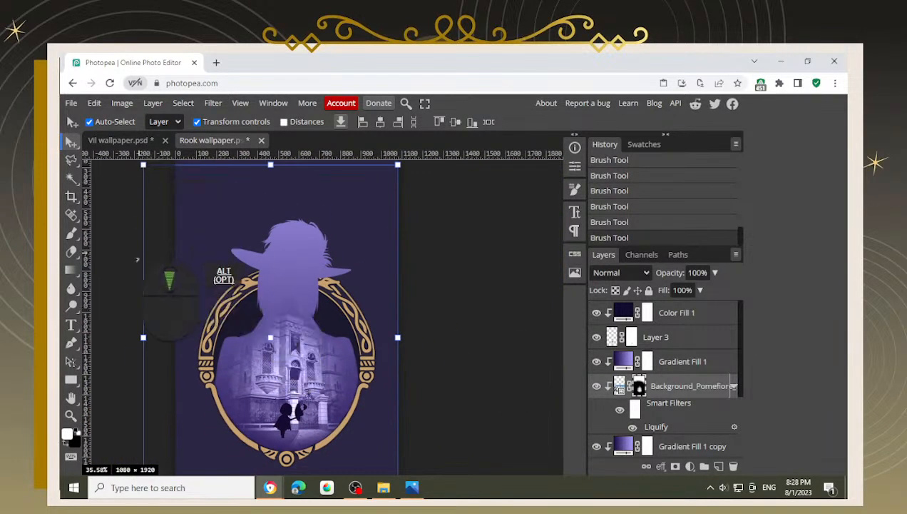
pyautogui.scroll(-1, 164, 275)
pyautogui.click(121, 140)
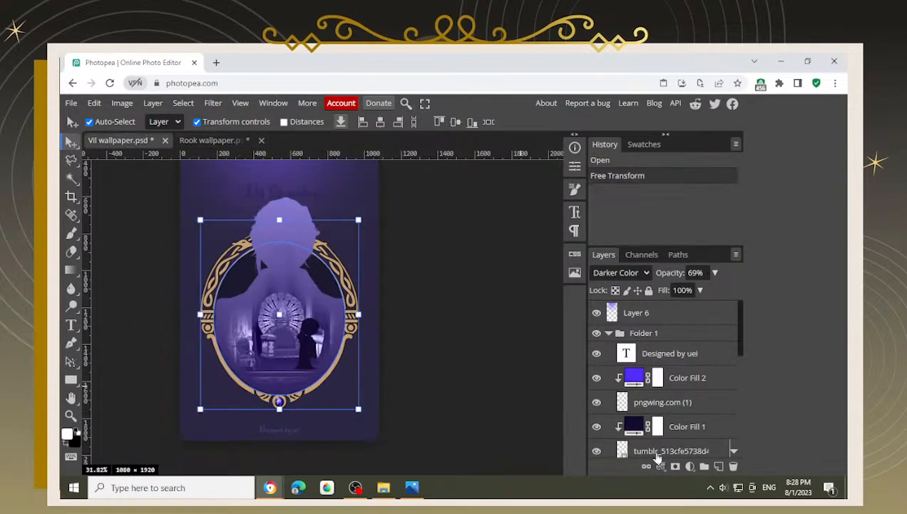
# Step: Copy the Color Fill 2 and pngwing.com (1) gem layers from the Vil wallpaper
pyautogui.scroll(-5, 625, 366)
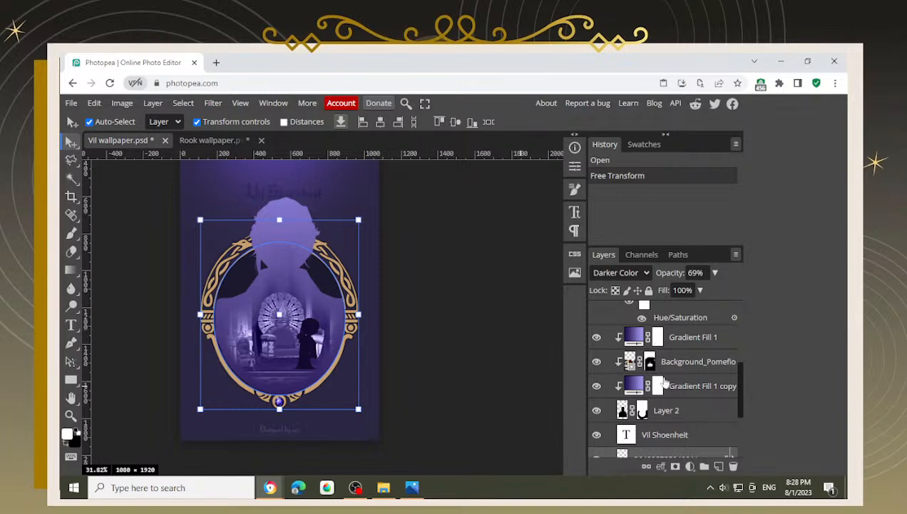
pyautogui.scroll(-2, 667, 378)
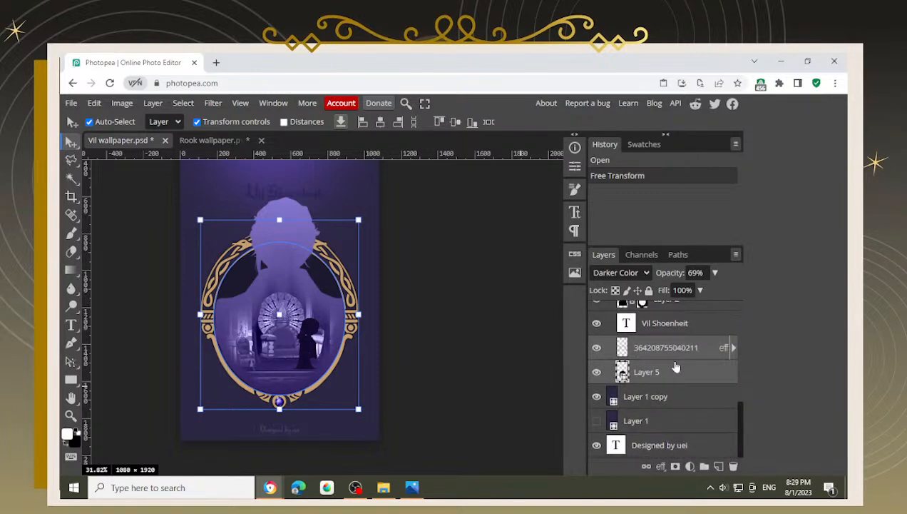
pyautogui.scroll(3, 674, 400)
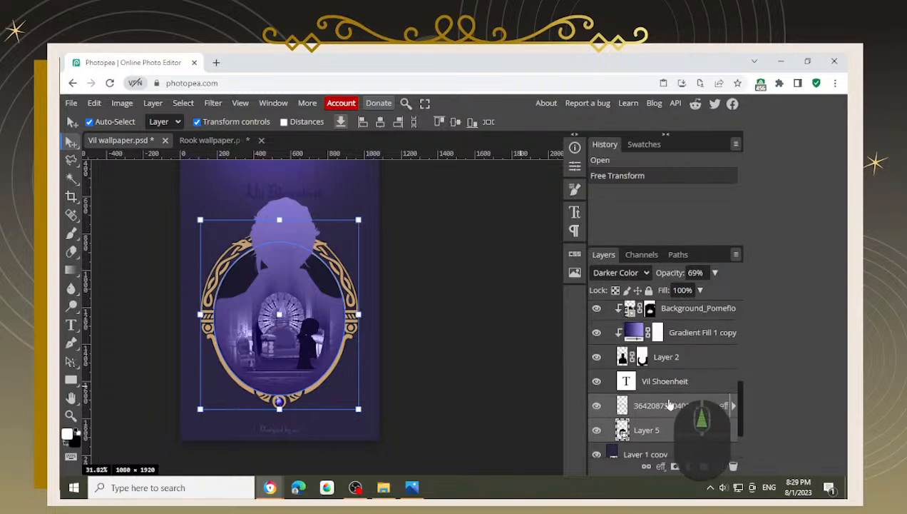
pyautogui.scroll(-3, 675, 399)
pyautogui.scroll(6, 682, 391)
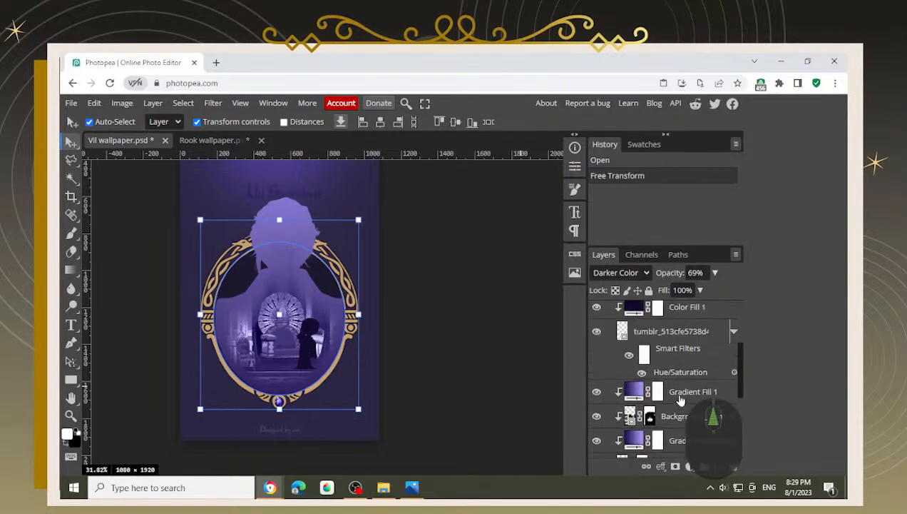
pyautogui.scroll(2, 694, 358)
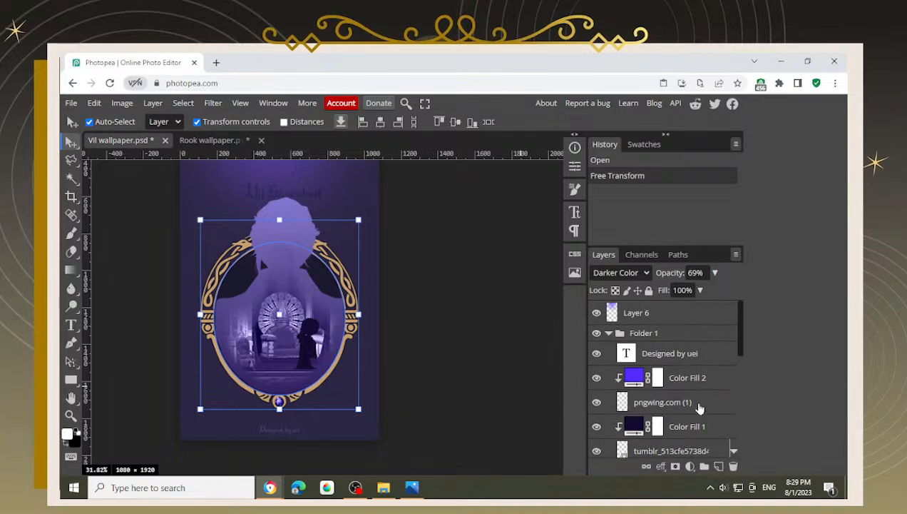
pyautogui.keyDown('shift'); pyautogui.click(706, 381); pyautogui.keyUp('shift')
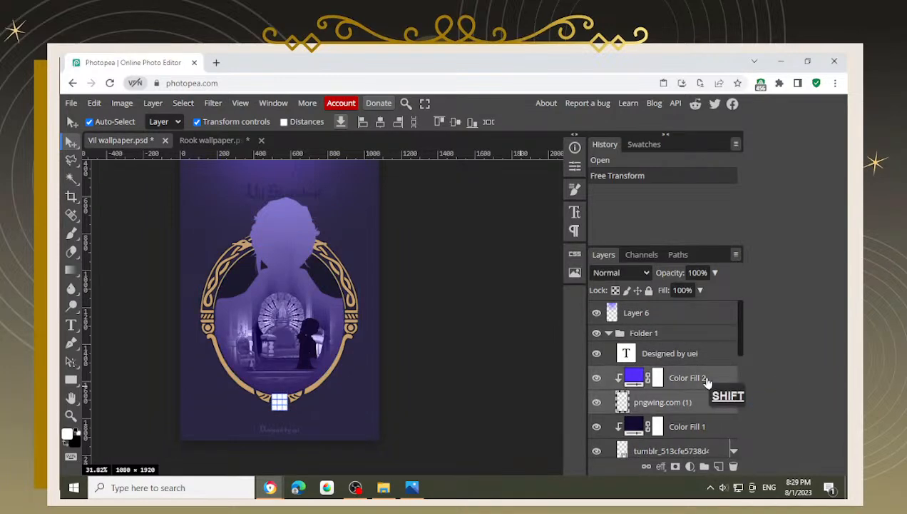
pyautogui.keyDown('ctrl'); pyautogui.click(227, 143); pyautogui.keyUp('ctrl')
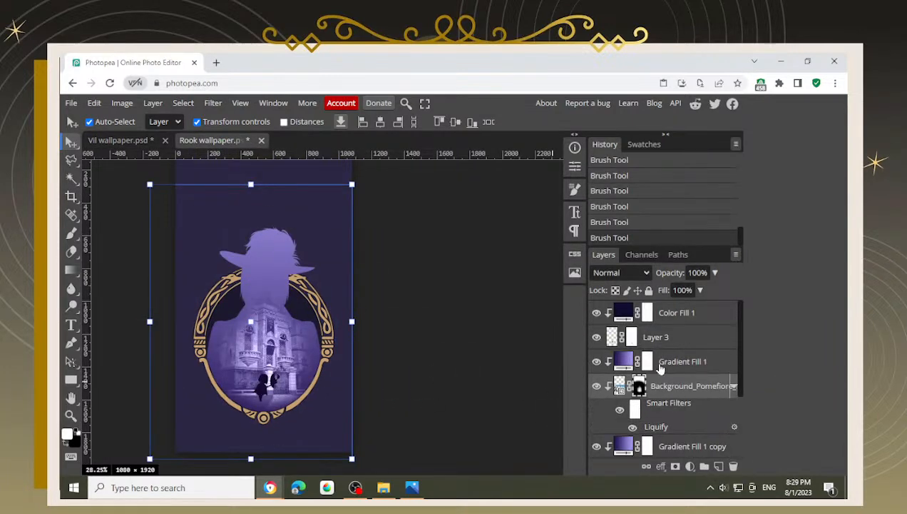
pyautogui.scroll(-3, 662, 378)
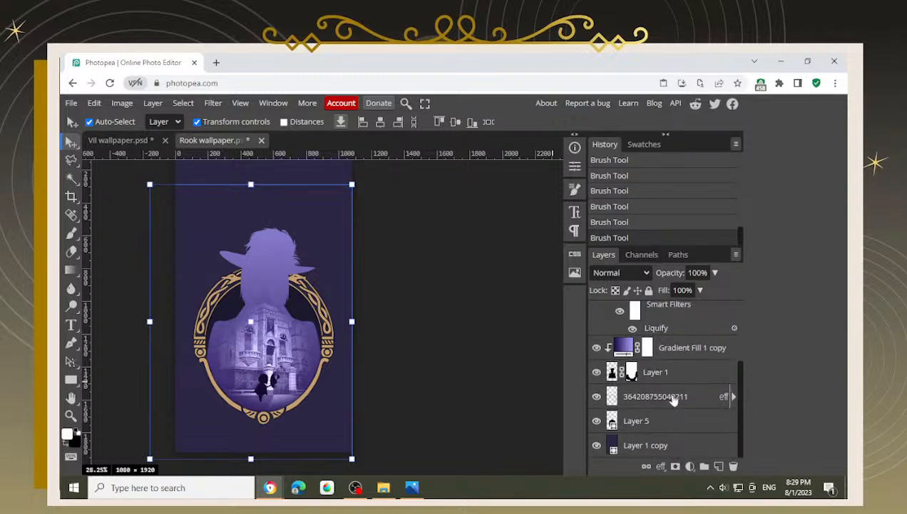
pyautogui.click(664, 393)
pyautogui.hotkey('ctrl', 'v')
pyautogui.scroll(3, 314, 442)
pyautogui.scroll(3, 323, 437)
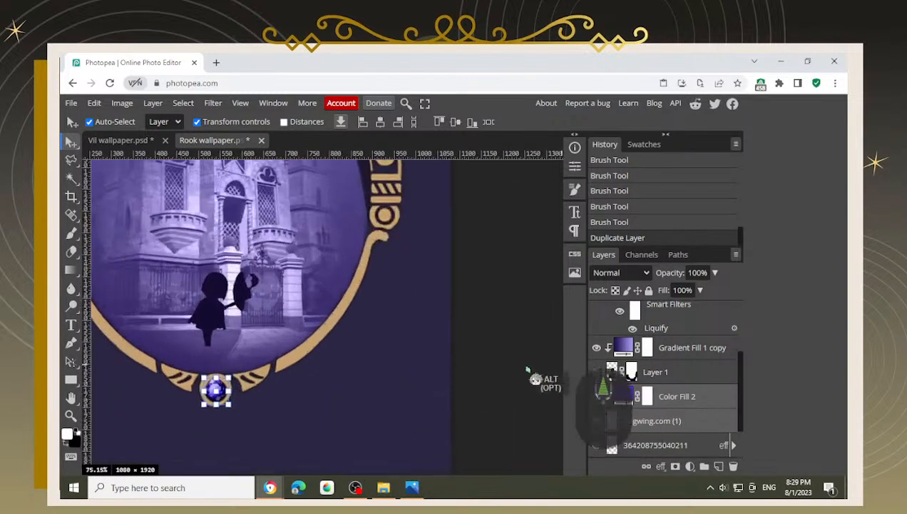
# Step: Center the pasted gem horizontally against the Layer 1 copy background and check its placement at the base of the frame
pyautogui.click(675, 398)
pyautogui.keyDown('shift'); pyautogui.click(685, 421); pyautogui.keyUp('shift')
pyautogui.scroll(-2, 685, 428)
pyautogui.keyDown('ctrl'); pyautogui.click(667, 445); pyautogui.keyUp('ctrl')
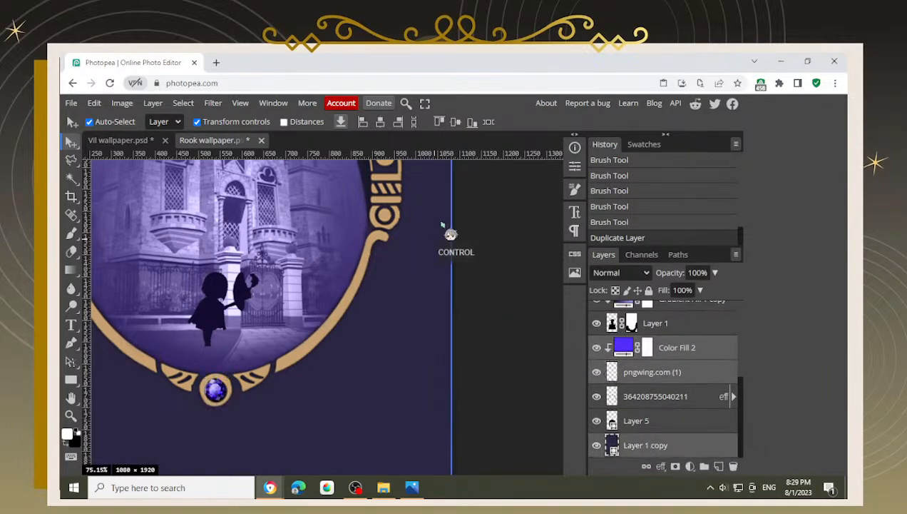
pyautogui.click(380, 122)
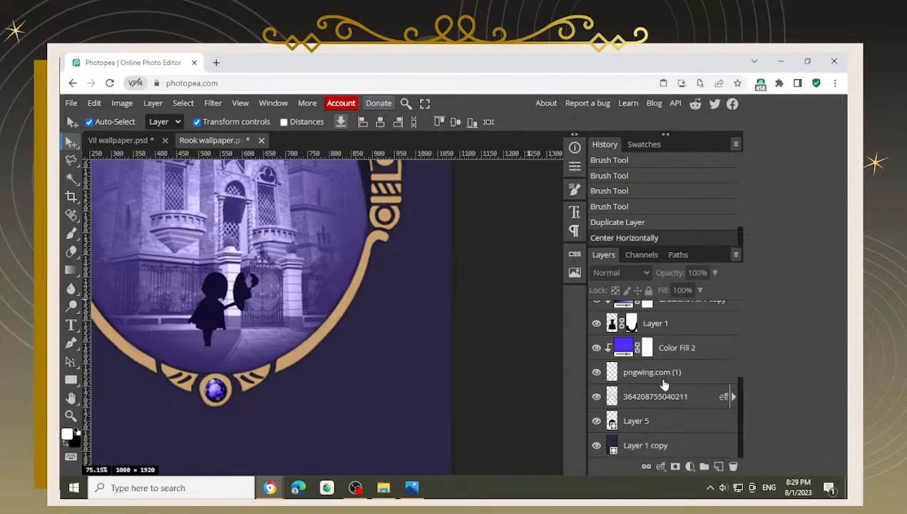
pyautogui.click(659, 376)
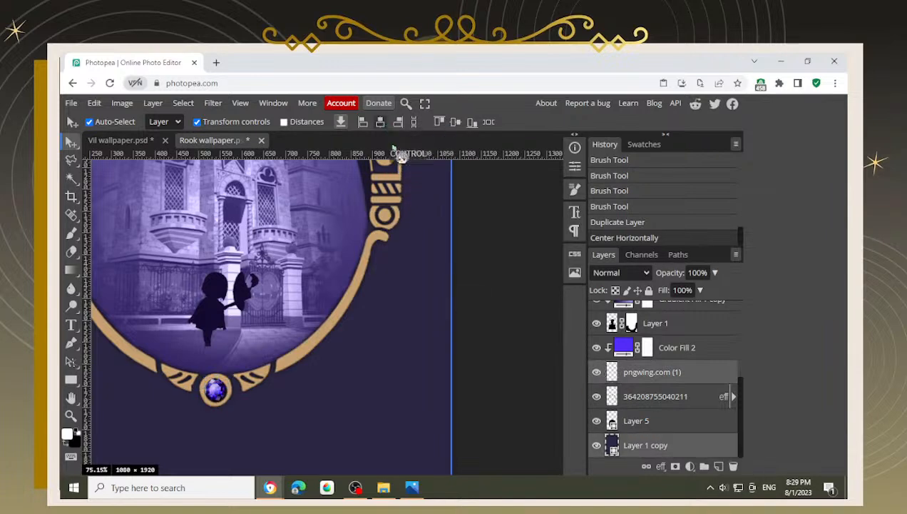
pyautogui.scroll(-4, 509, 257)
pyautogui.moveTo(490, 259); pyautogui.dragTo(463, 376)
pyautogui.scroll(-2, 448, 364)
pyautogui.scroll(3, 385, 336)
pyautogui.scroll(4, 386, 336)
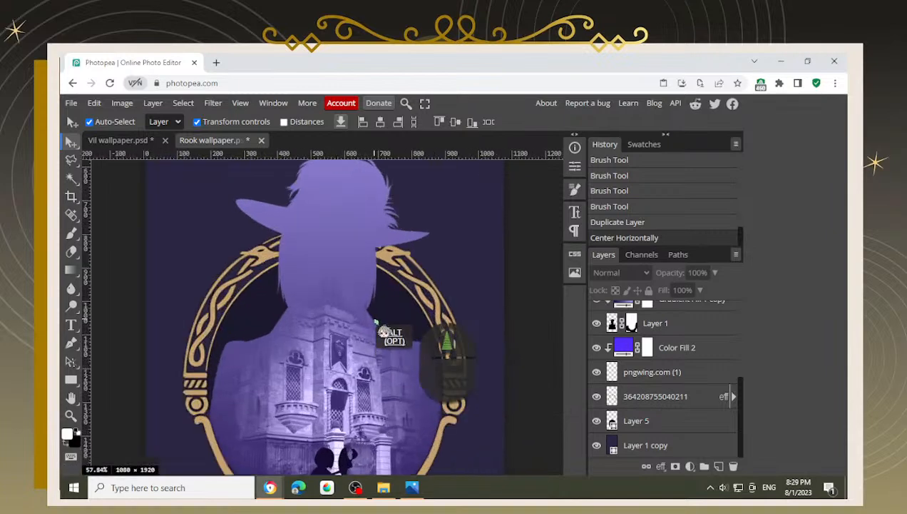
pyautogui.scroll(-3, 395, 280)
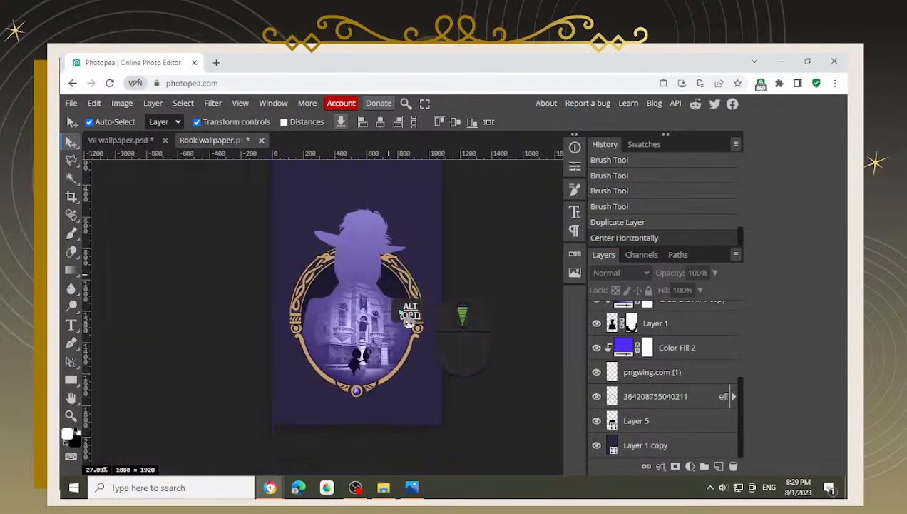
# Step: Save the Rook wallpaper document
pyautogui.click(117, 140)
pyautogui.click(208, 142)
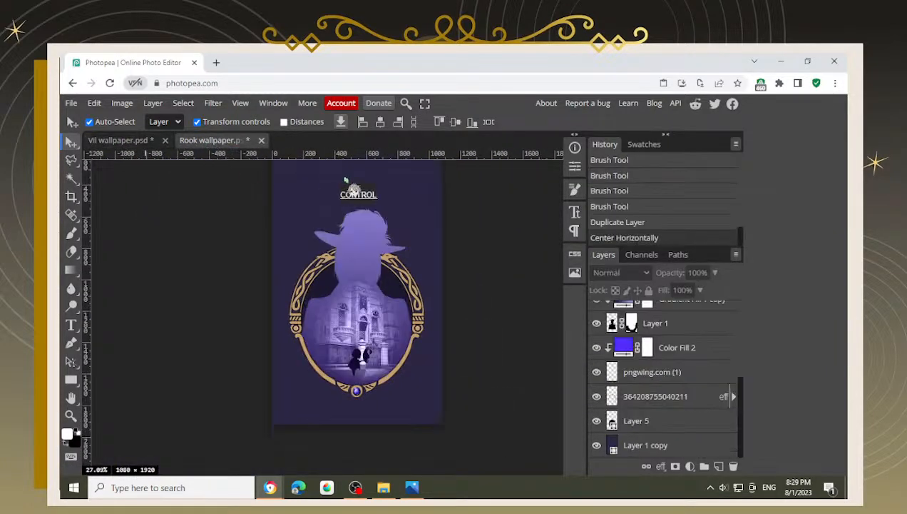
pyautogui.hotkey('ctrl', 's')
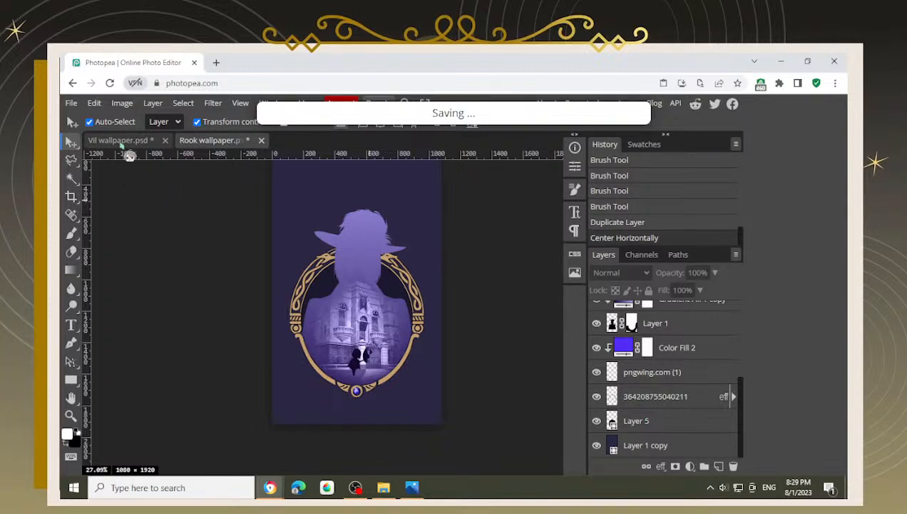
# Step: Switch to the Vil wallpaper document and copy its Layer 6 light glow
pyautogui.click(118, 141)
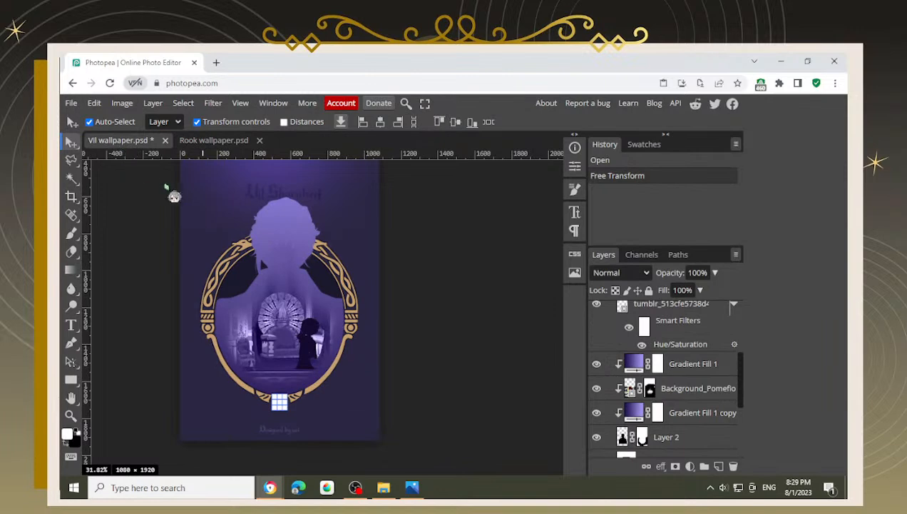
pyautogui.scroll(3, 280, 194)
pyautogui.moveTo(353, 208); pyautogui.dragTo(327, 391)
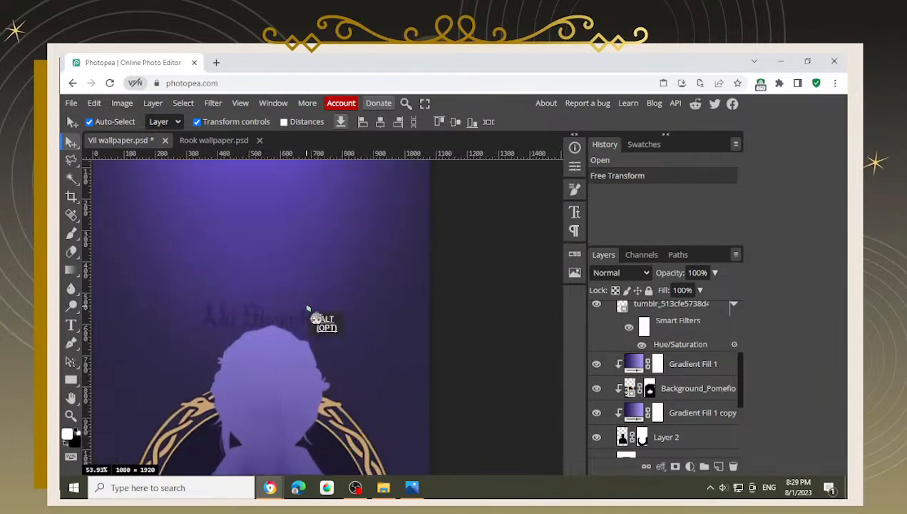
pyautogui.scroll(-2, 308, 308)
pyautogui.moveTo(356, 232); pyautogui.dragTo(356, 241)
pyautogui.scroll(4, 670, 378)
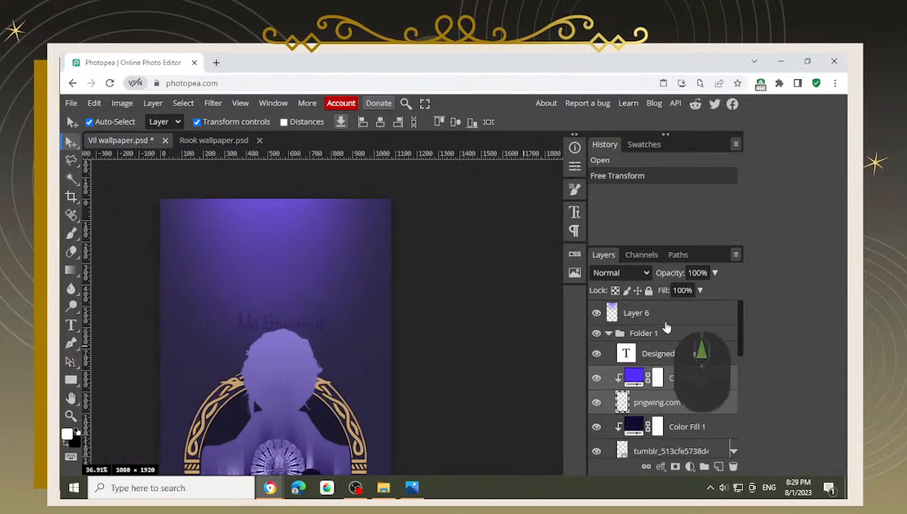
pyautogui.click(663, 313)
pyautogui.hotkey('ctrl', 'c')
# Step: Paste the glow layer into the Rook wallpaper document at the top of the stack, above Color Fill 1
pyautogui.click(214, 139)
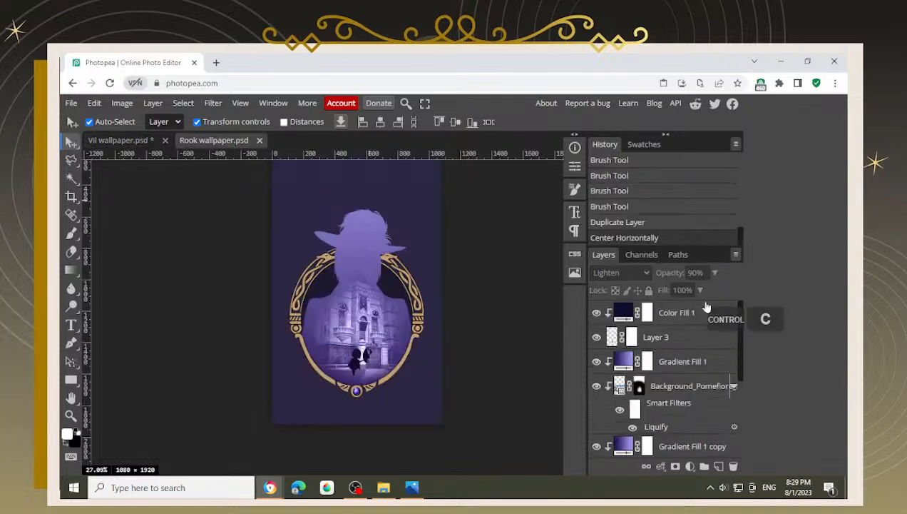
pyautogui.click(683, 322)
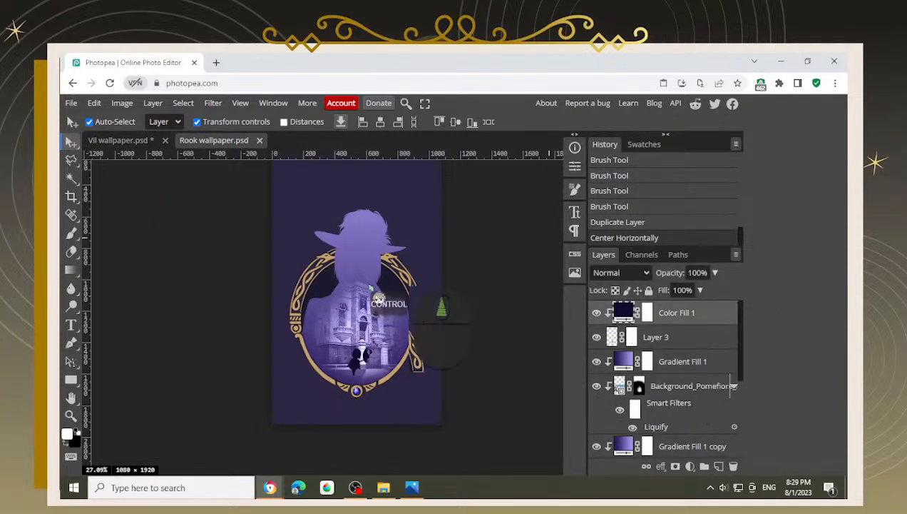
pyautogui.scroll(1, 386, 299)
pyautogui.scroll(-1, 416, 319)
pyautogui.scroll(-1, 420, 315)
pyautogui.scroll(-1, 421, 316)
pyautogui.moveTo(476, 247); pyautogui.dragTo(420, 284)
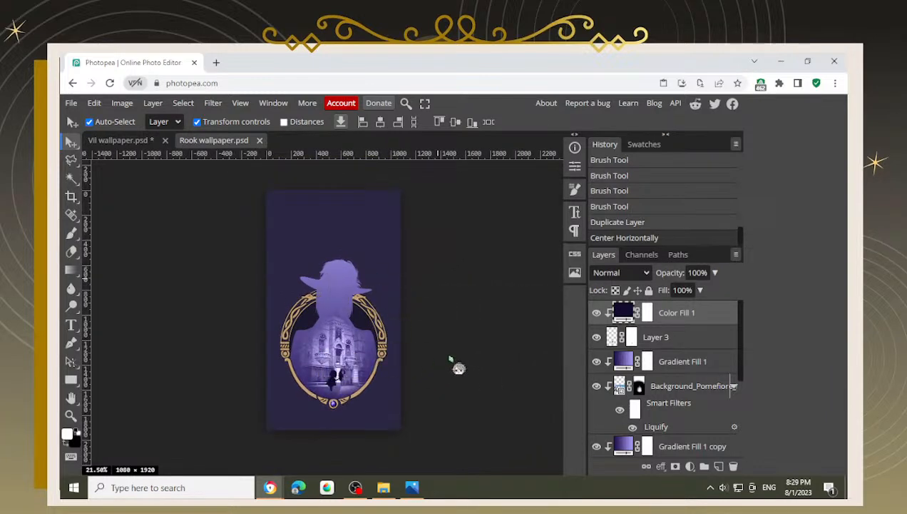
pyautogui.hotkey('ctrl', 'v')
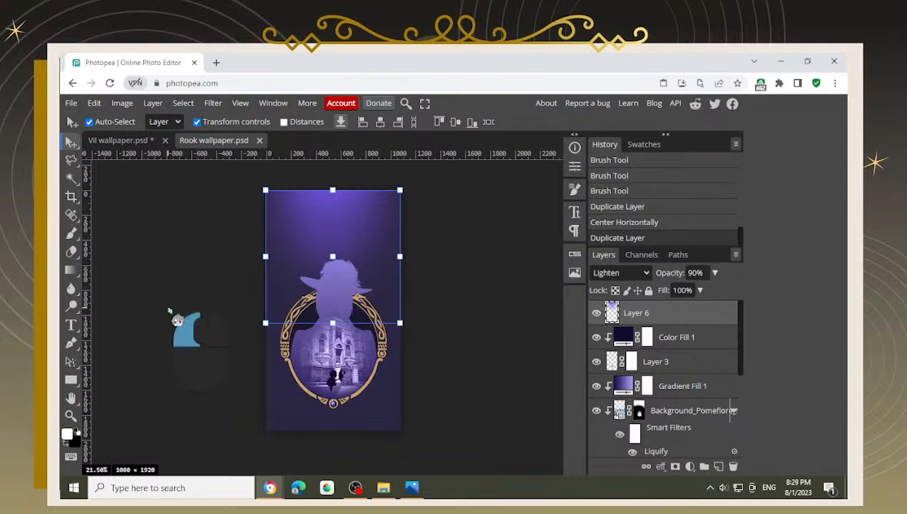
pyautogui.click(178, 320)
# Step: Return to the Vil wallpaper document and copy the Vil Shoenheit title text layer
pyautogui.click(118, 142)
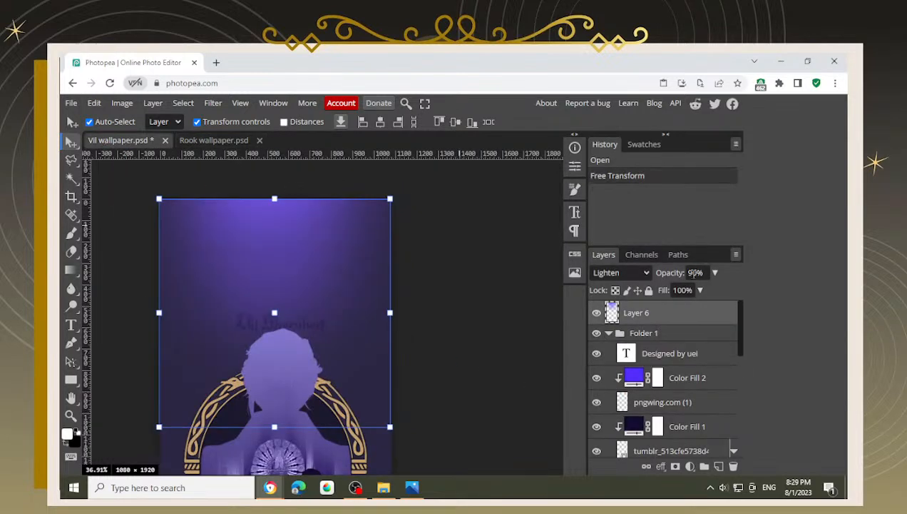
pyautogui.click(666, 355)
pyautogui.scroll(-2, 665, 350)
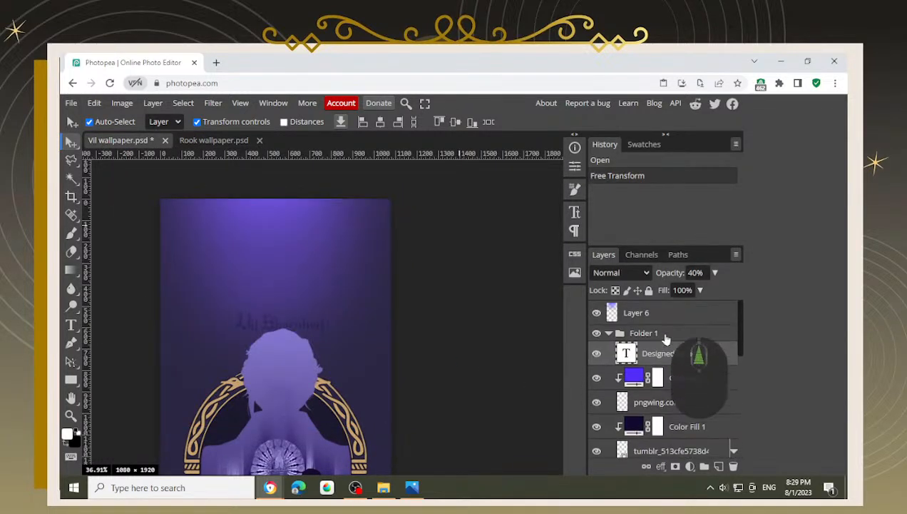
pyautogui.scroll(-3, 671, 357)
pyautogui.click(674, 376)
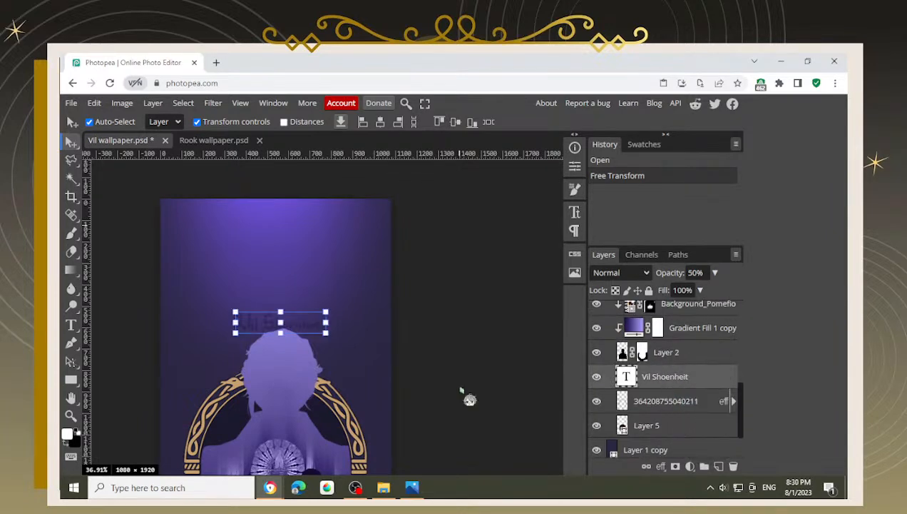
pyautogui.hotkey('ctrl', 'c')
# Step: Paste the title text layer into the Rook wallpaper document directly above Gradient Fill 1
pyautogui.click(214, 140)
pyautogui.scroll(5, 749, 393)
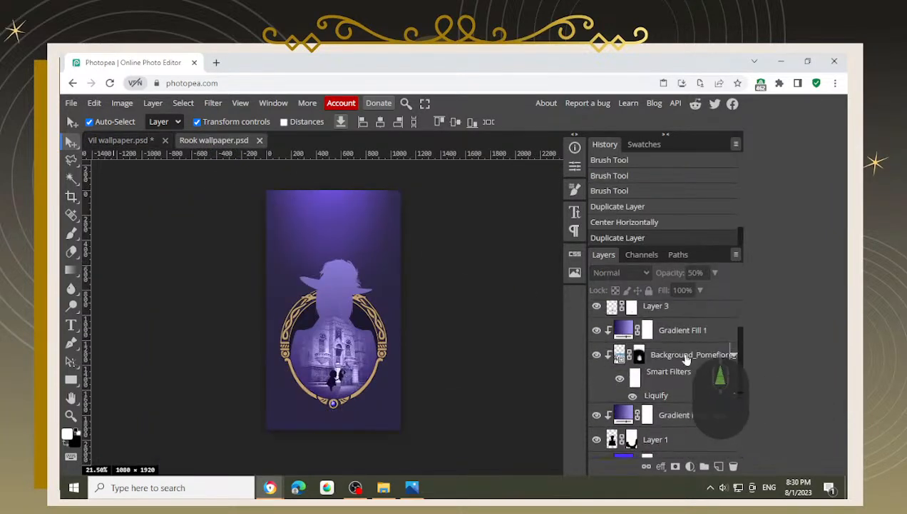
pyautogui.click(687, 338)
pyautogui.hotkey('ctrl', 'v')
pyautogui.scroll(3, 318, 261)
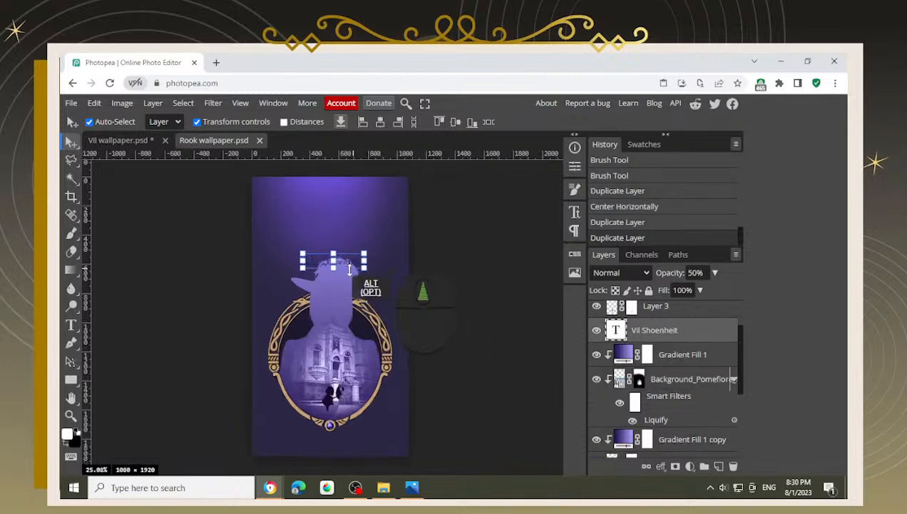
pyautogui.scroll(1, 317, 260)
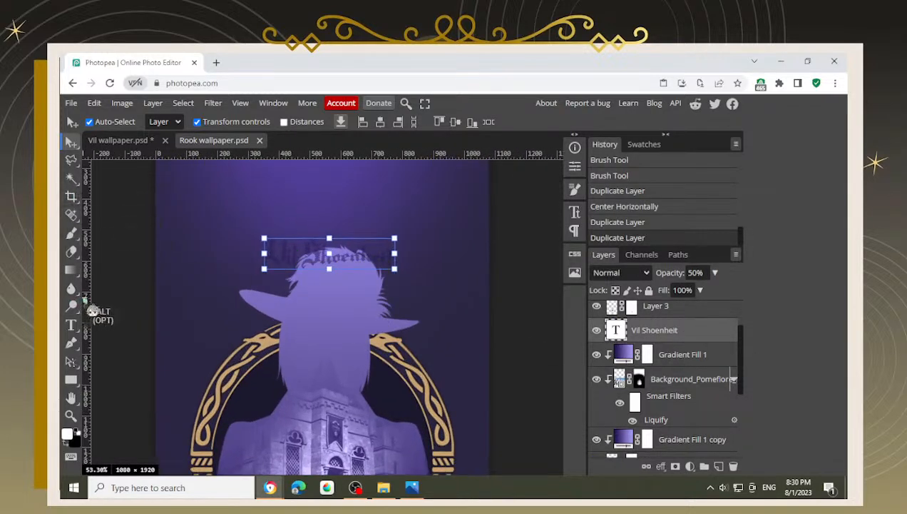
# Step: Replace the pasted title text with "Rook Hunt" and switch back to the Move tool
pyautogui.press('t')
pyautogui.click(314, 263)
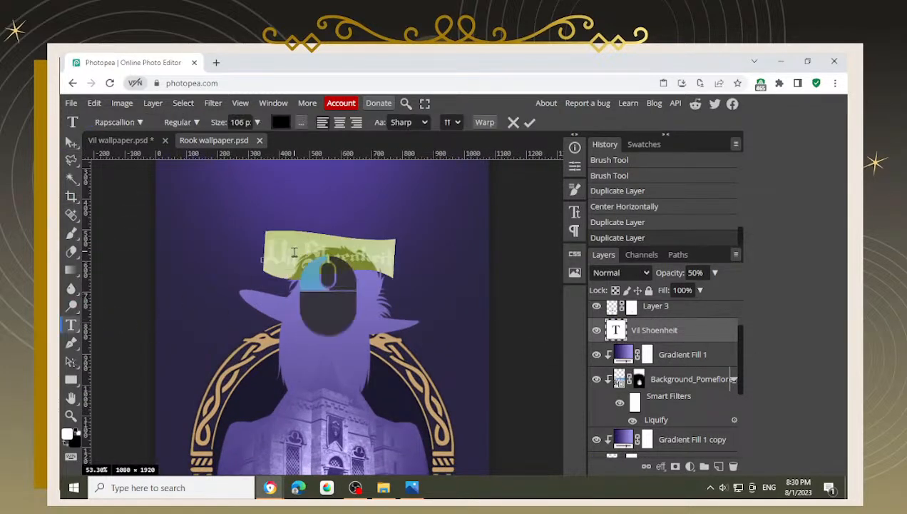
pyautogui.write('Rook ')
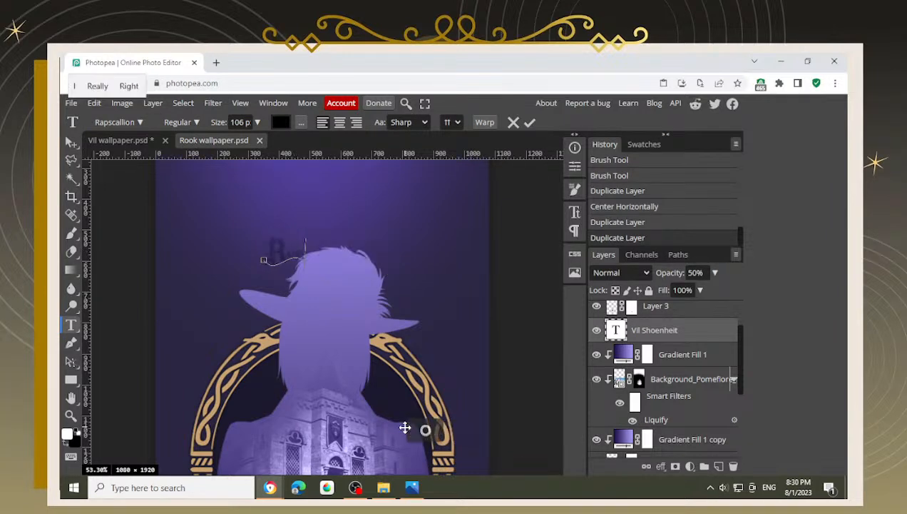
pyautogui.write('Hunt')
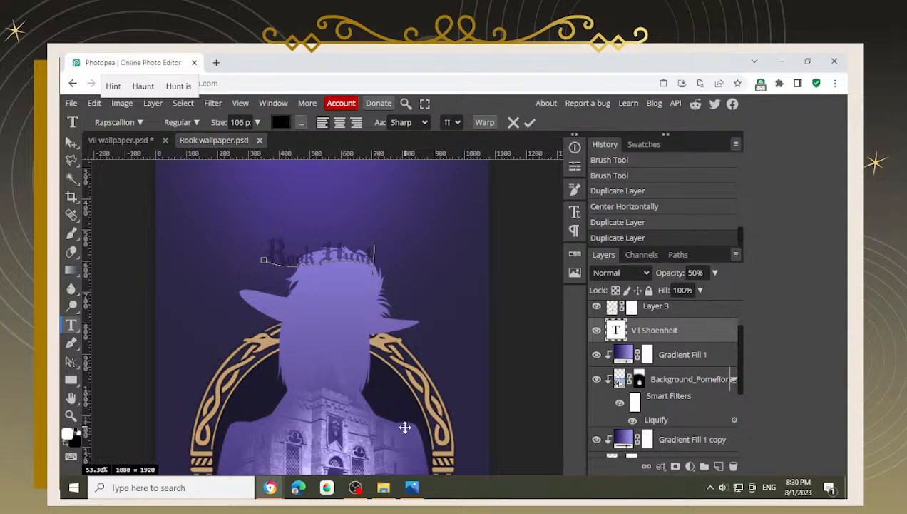
pyautogui.click(72, 145)
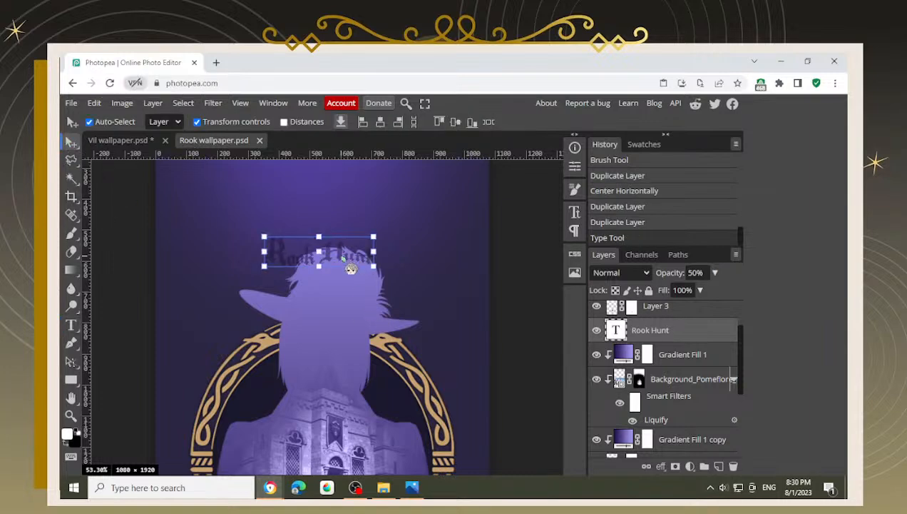
# Step: Center the Rook Hunt title horizontally against the Layer 1 copy background layer
pyautogui.moveTo(351, 269)
pyautogui.mouseDown()
pyautogui.moveTo(368, 282)
pyautogui.moveTo(361, 267)
pyautogui.mouseUp()
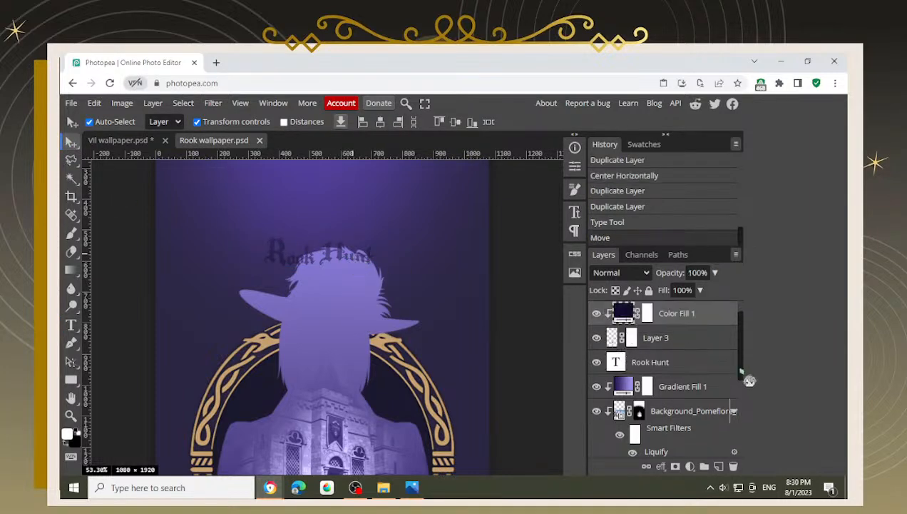
pyautogui.click(682, 365)
pyautogui.scroll(-2, 334, 261)
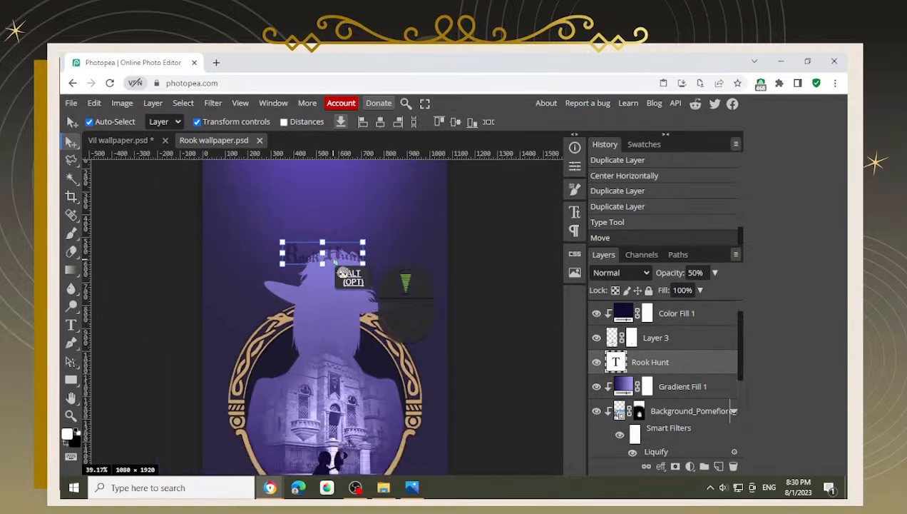
pyautogui.scroll(-1, 346, 254)
pyautogui.scroll(5, 347, 254)
pyautogui.scroll(-2, 355, 265)
pyautogui.scroll(-5, 355, 265)
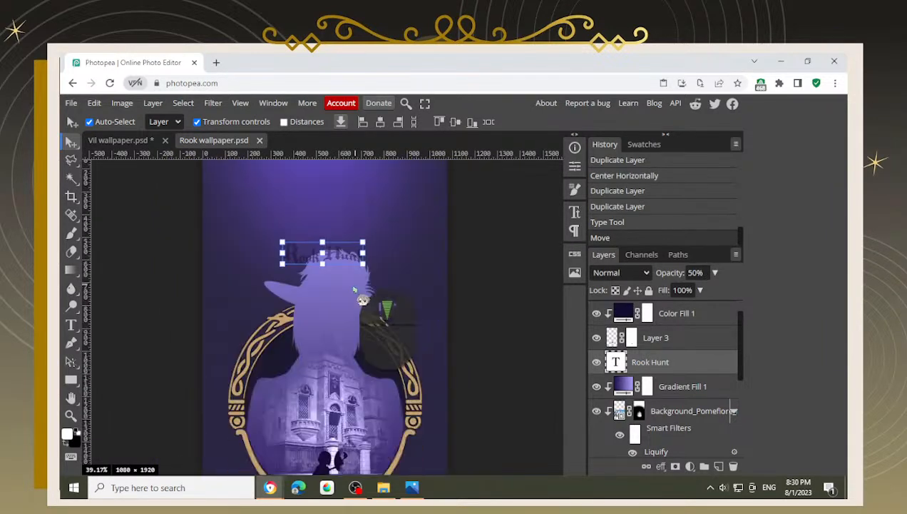
pyautogui.scroll(2, 502, 356)
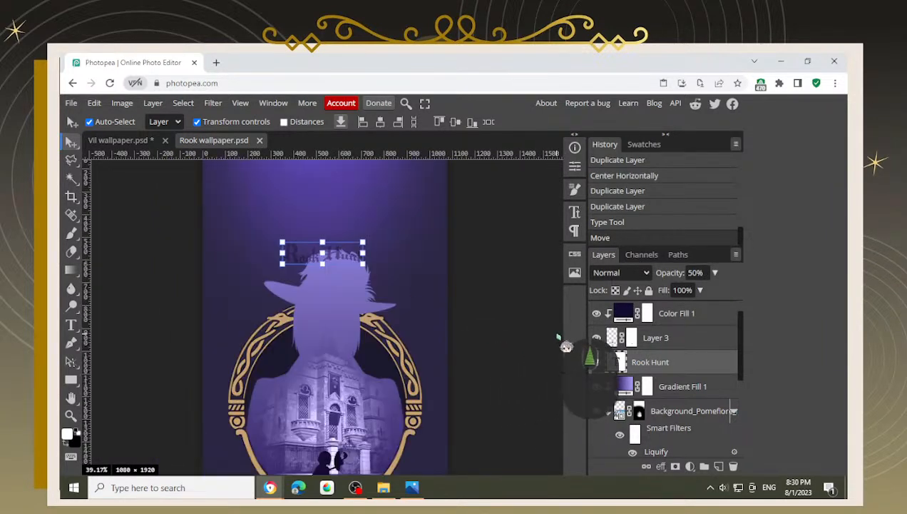
pyautogui.scroll(-3, 702, 425)
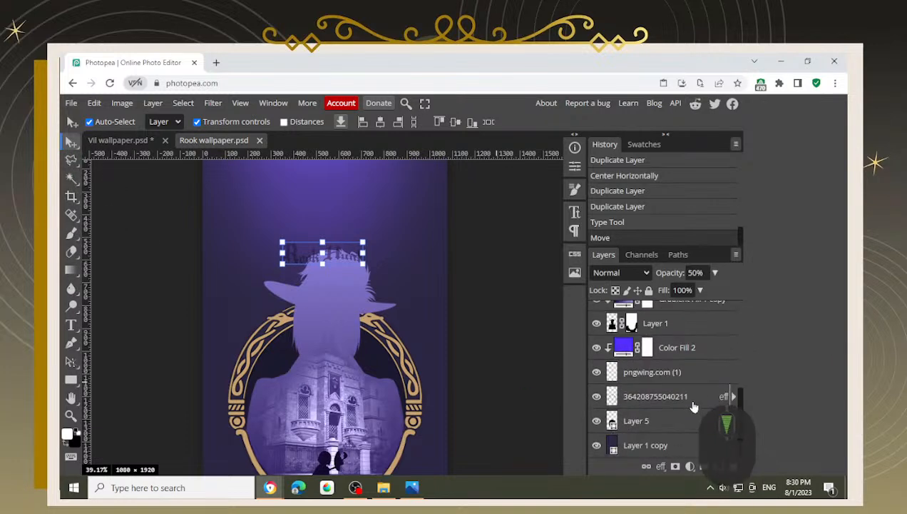
pyautogui.keyDown('ctrl'); pyautogui.click(682, 450); pyautogui.keyUp('ctrl')
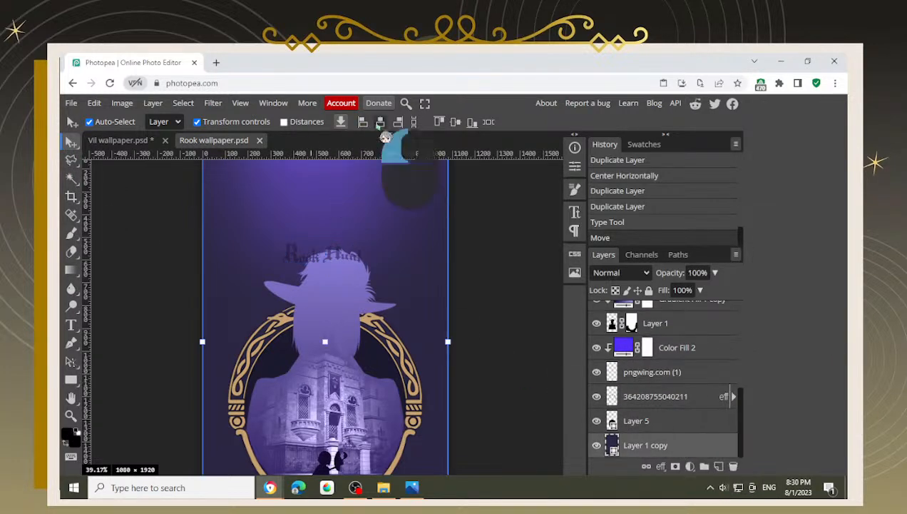
pyautogui.click(381, 122)
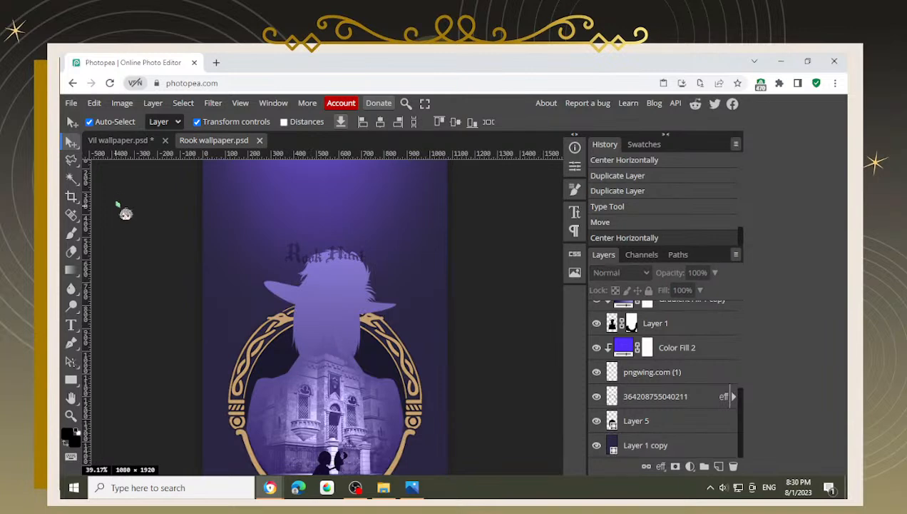
# Step: Using the title in the Vil wallpaper document as reference, nudge the Rook Hunt title to the right over the silhouette's head
pyautogui.click(120, 143)
pyautogui.scroll(8, 299, 332)
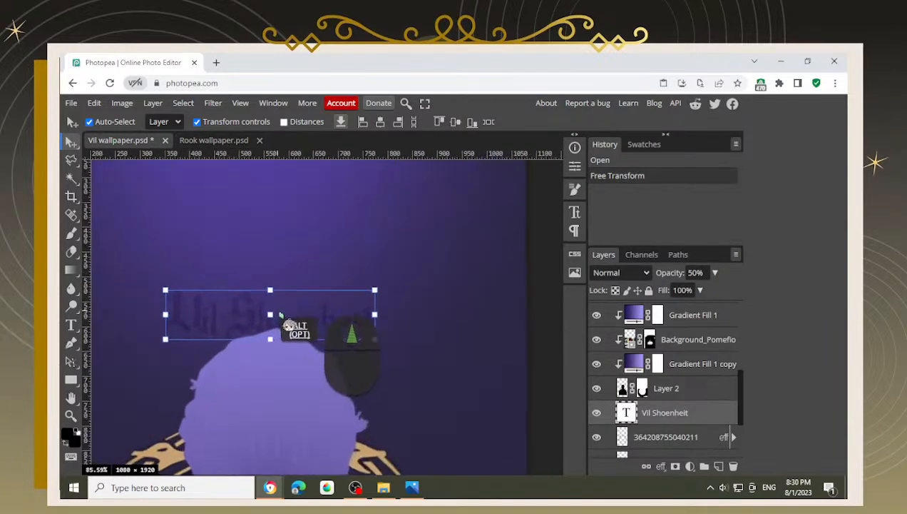
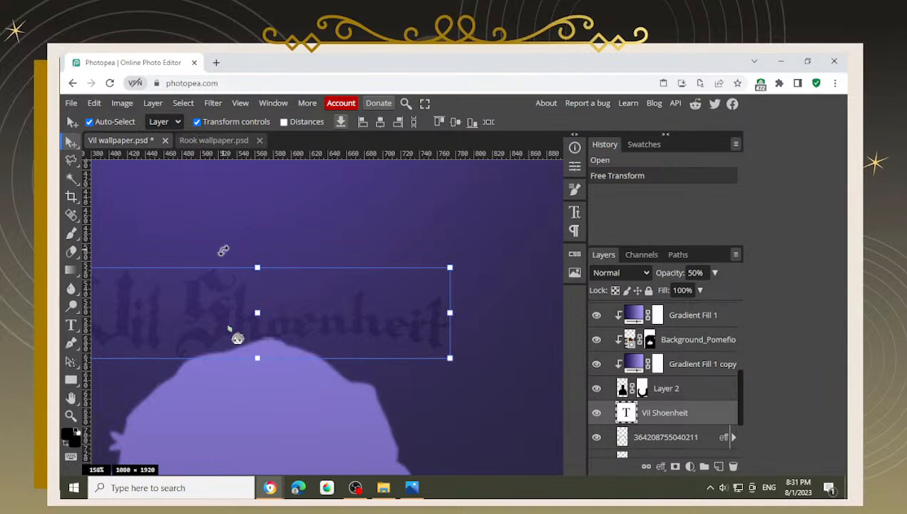
pyautogui.click(227, 140)
pyautogui.scroll(3, 315, 270)
pyautogui.scroll(5, 713, 375)
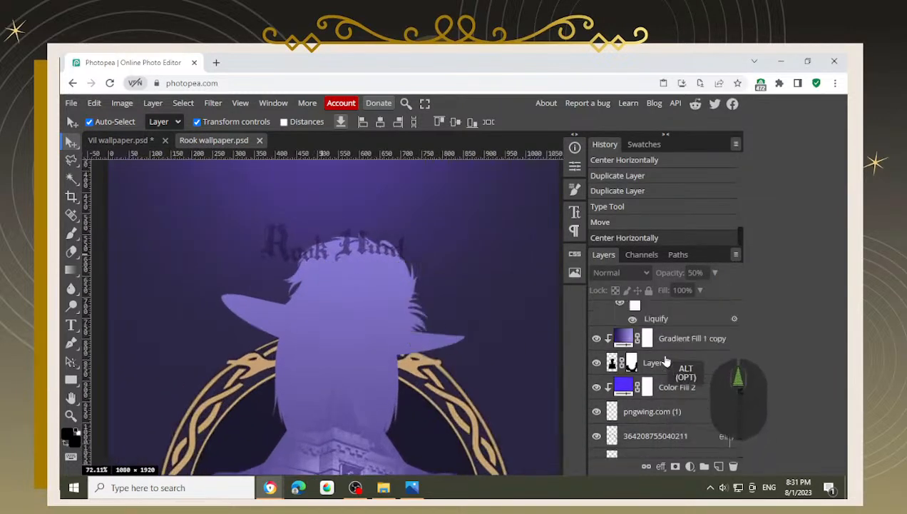
pyautogui.scroll(-3, 681, 375)
pyautogui.scroll(3, 681, 374)
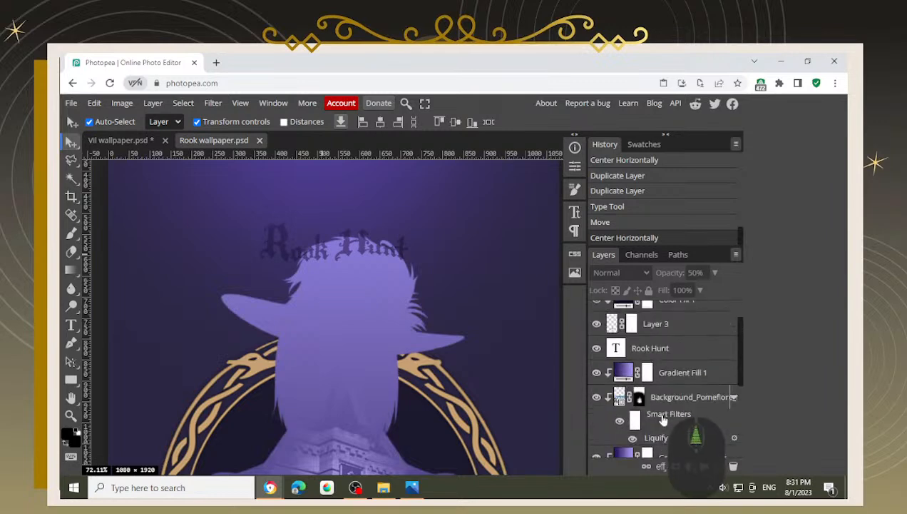
pyautogui.click(678, 365)
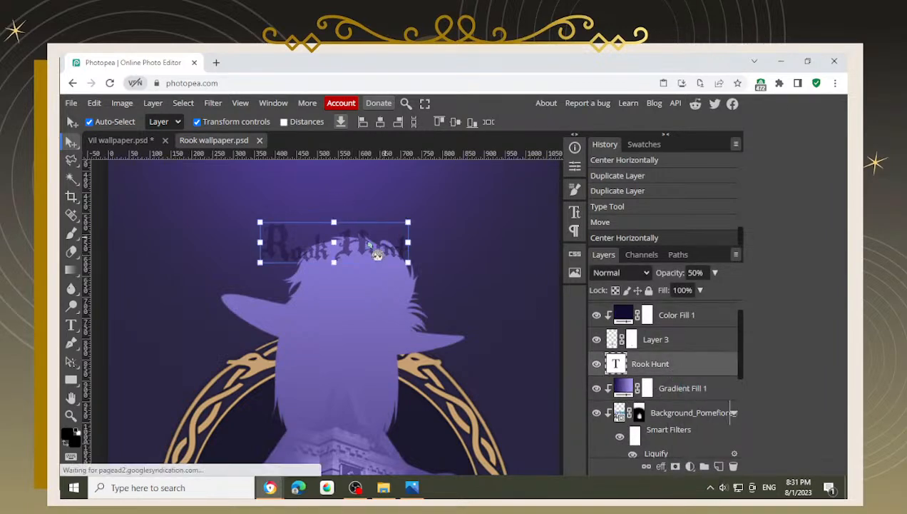
pyautogui.press('Right')
pyautogui.press('Right')
pyautogui.press('Right')
pyautogui.press('Right')
pyautogui.press('Right')
pyautogui.press('Right')
pyautogui.press('Right')
pyautogui.press('Right')
pyautogui.press('Right')
pyautogui.press('Right')
pyautogui.press('Right')
pyautogui.press('Right')
pyautogui.press('Right')
pyautogui.press('Right')
pyautogui.press('Right')
pyautogui.press('Right')
pyautogui.press('Right')
pyautogui.press('Right')
pyautogui.press('Right')
pyautogui.press('Right')
pyautogui.press('Right')
pyautogui.press('Right')
pyautogui.press('Right')
pyautogui.press('Right')
pyautogui.press('Right')
pyautogui.press('Right')
pyautogui.press('Right')
pyautogui.press('Right')
pyautogui.press('Right')
pyautogui.press('Right')
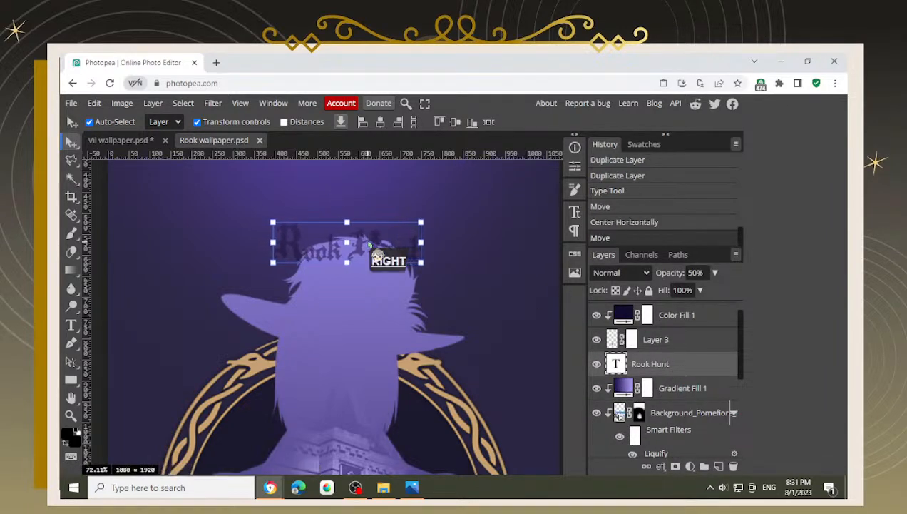
pyautogui.press('Left')
pyautogui.press('Left')
pyautogui.press('Left')
pyautogui.press('Left')
pyautogui.press('Left')
pyautogui.press('Left')
pyautogui.press('Left')
pyautogui.press('Left')
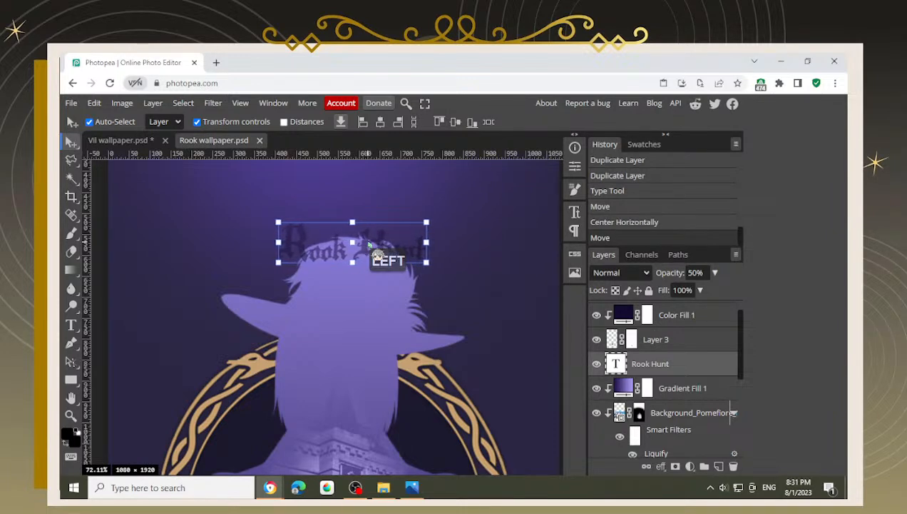
pyautogui.press('Left')
pyautogui.press('Left')
pyautogui.press('Left')
pyautogui.press('Left')
pyautogui.press('Left')
pyautogui.press('Left')
pyautogui.press('Left')
pyautogui.press('Left')
pyautogui.press('Left')
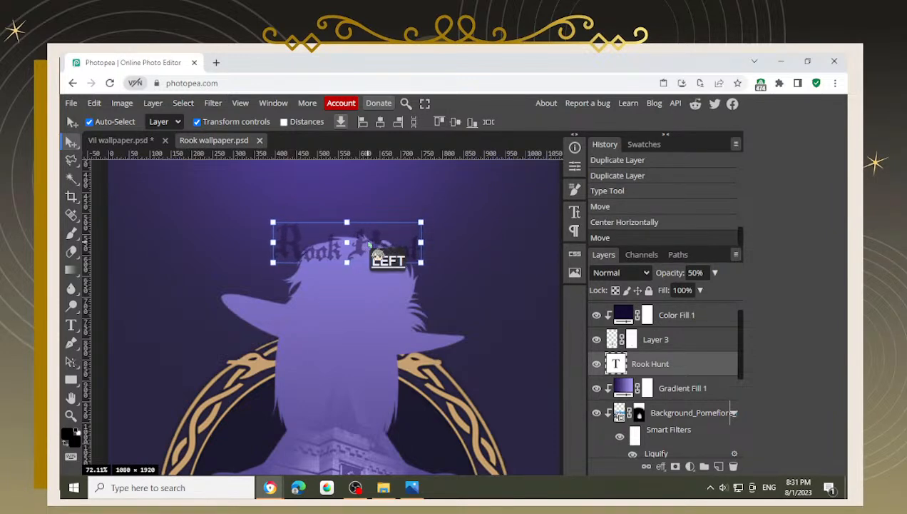
pyautogui.press('Right')
pyautogui.scroll(-3, 378, 254)
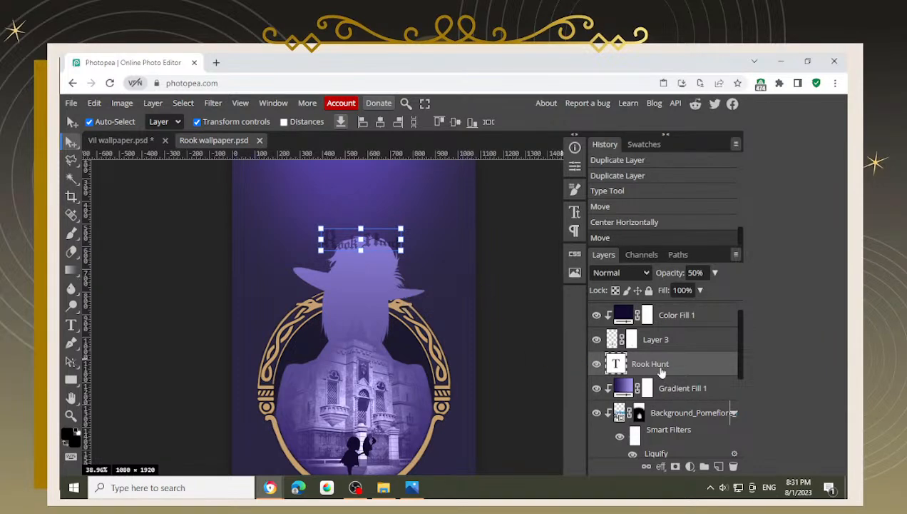
pyautogui.moveTo(656, 369); pyautogui.dragTo(673, 353)
pyautogui.scroll(-1, 678, 360)
pyautogui.moveTo(644, 310); pyautogui.dragTo(660, 408)
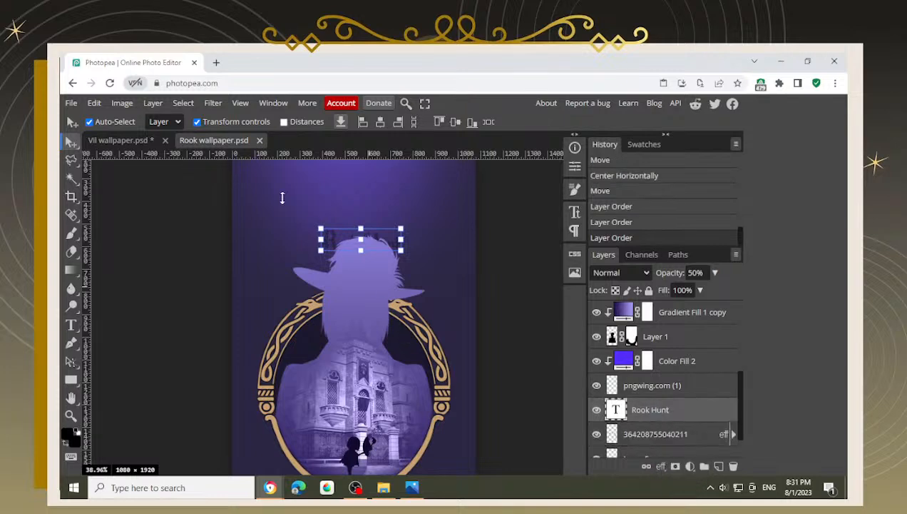
# Step: Using the Vil wallpaper's title placement as reference, nudge the Rook Hunt title upward above the silhouette's head
pyautogui.moveTo(132, 144); pyautogui.dragTo(124, 147)
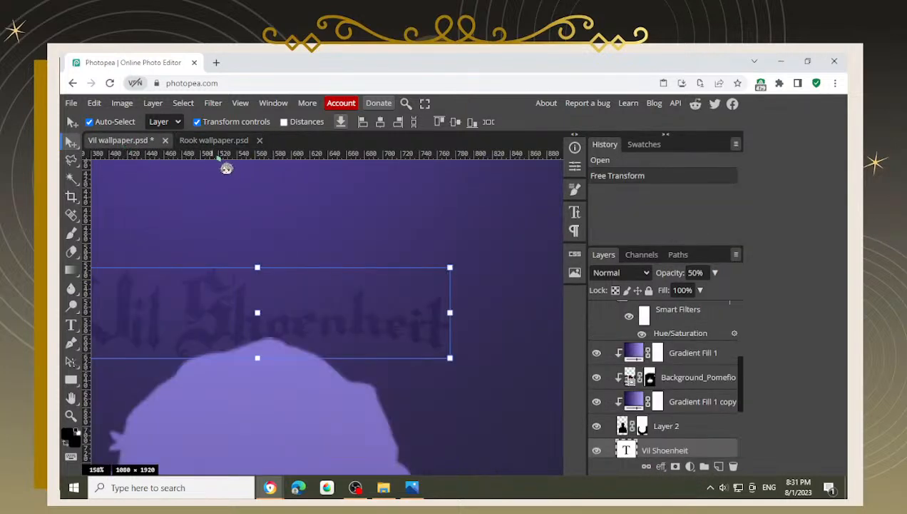
pyautogui.click(212, 143)
pyautogui.scroll(5, 349, 226)
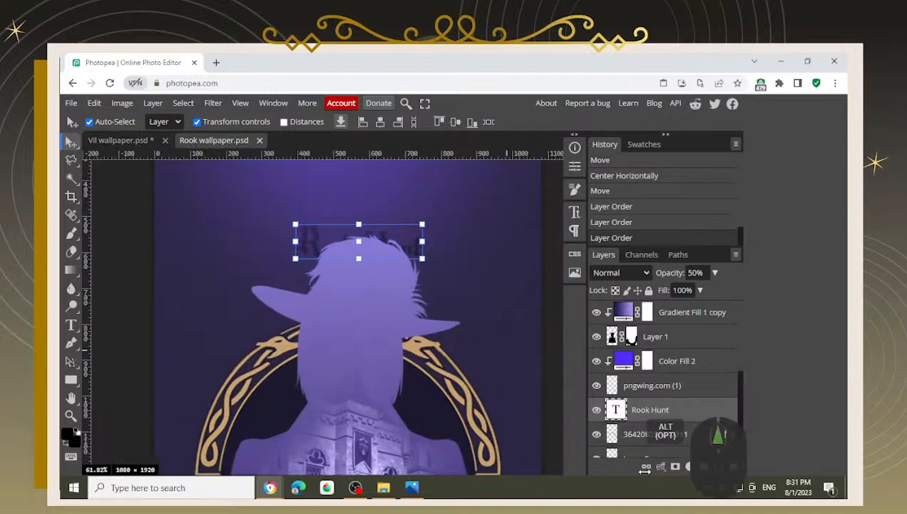
pyautogui.press('Up')
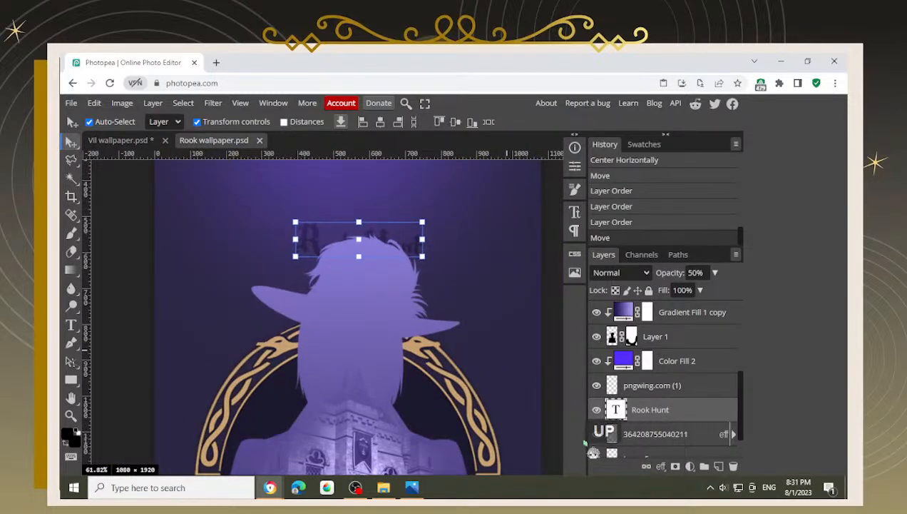
pyautogui.press('Up')
pyautogui.press('Up')
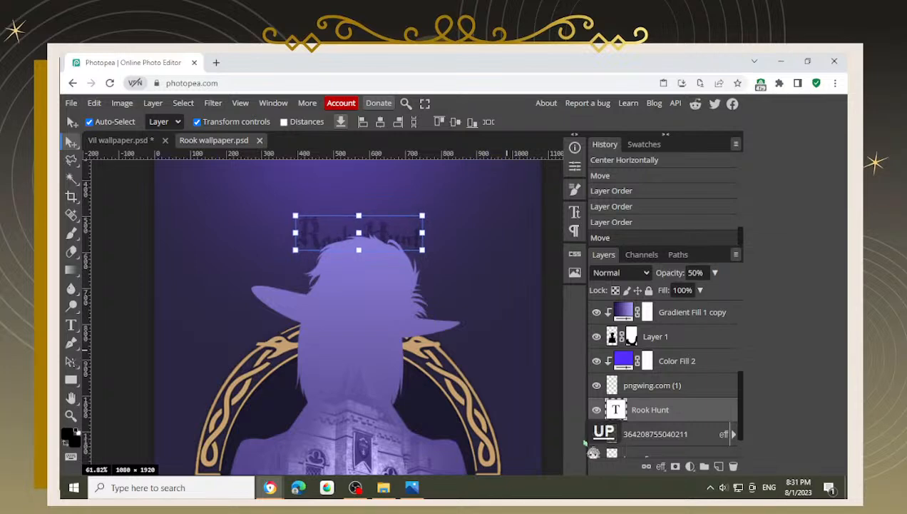
pyautogui.press('Up')
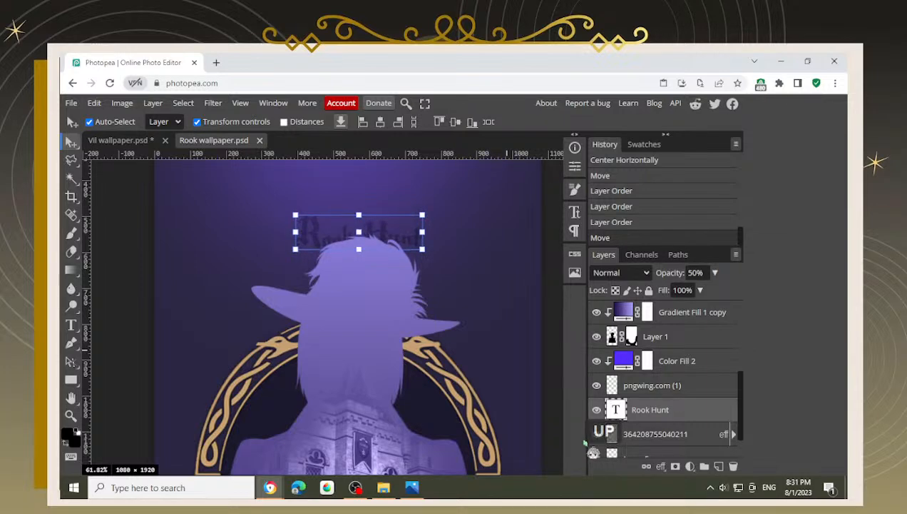
pyautogui.scroll(-2, 496, 364)
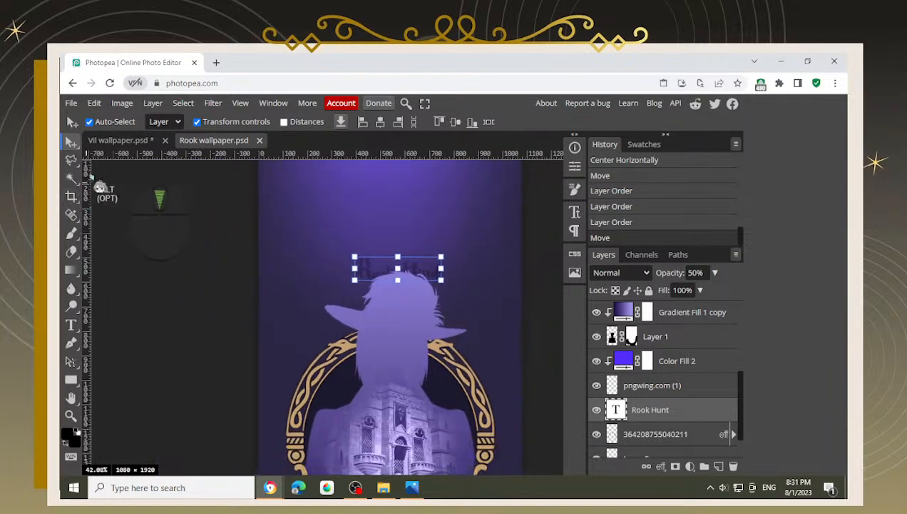
# Step: Compare the title's appearance and the layer setup between the Vil and Rook wallpaper documents, including the Layer 6 glow
pyautogui.click(115, 141)
pyautogui.scroll(-3, 235, 214)
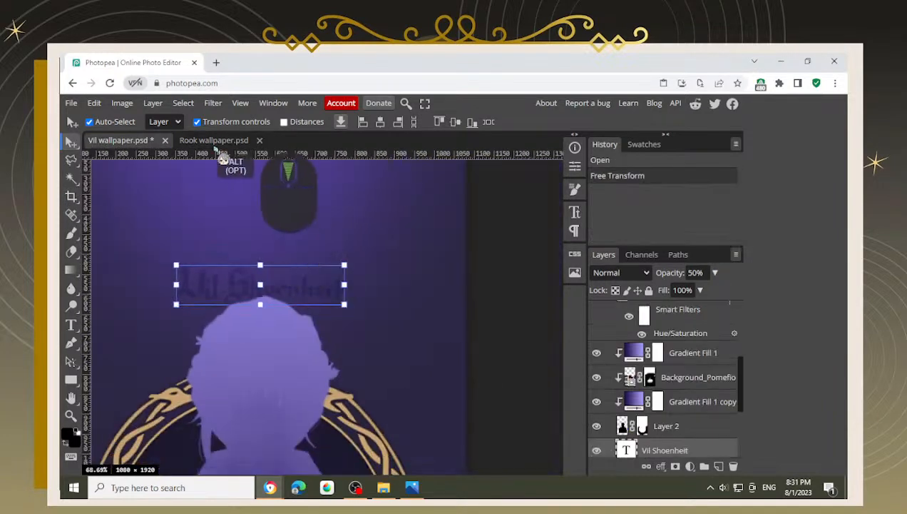
pyautogui.click(214, 140)
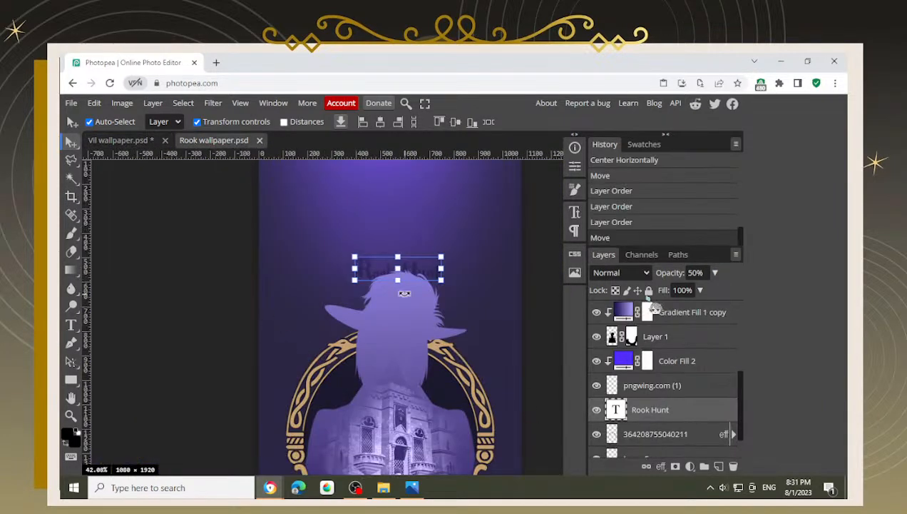
pyautogui.click(117, 139)
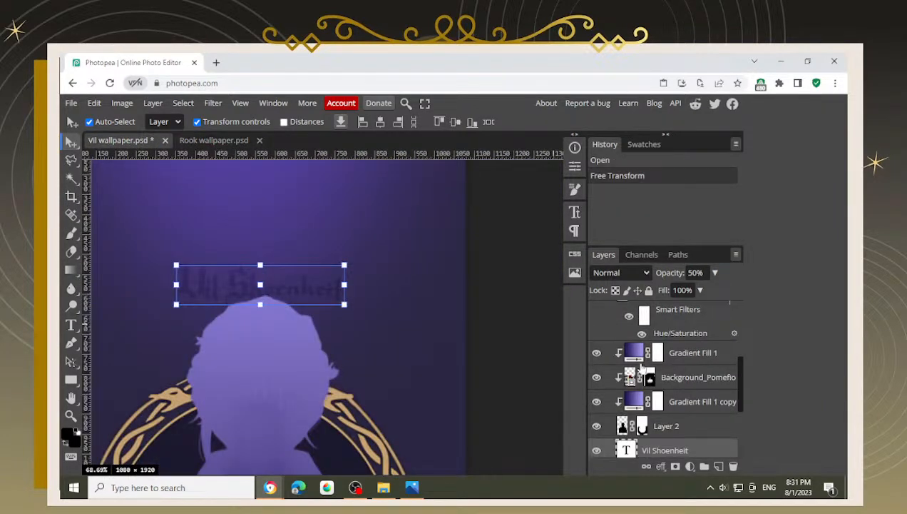
pyautogui.click(246, 139)
pyautogui.scroll(2, 692, 387)
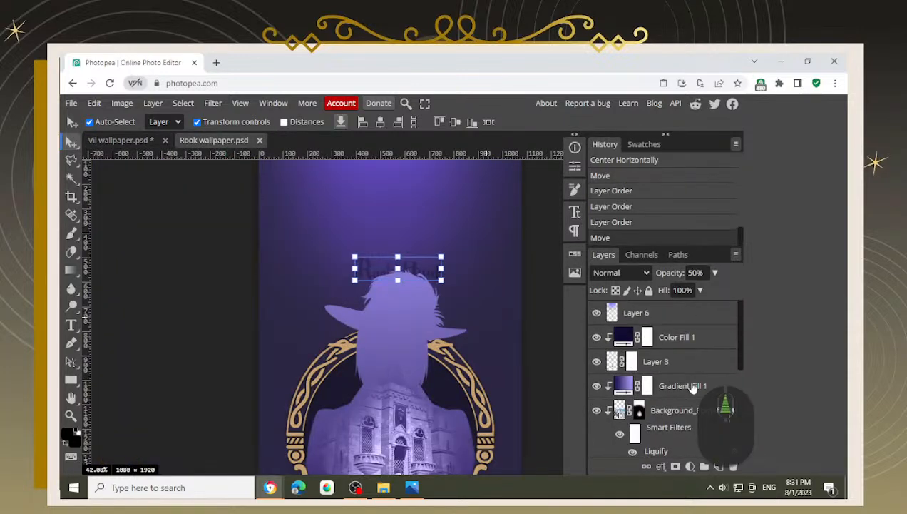
pyautogui.click(646, 314)
# Step: Move the Rook Hunt layer below Layer 5, directly above Layer 1 copy, and keep the title layer selected
pyautogui.scroll(-3, 660, 403)
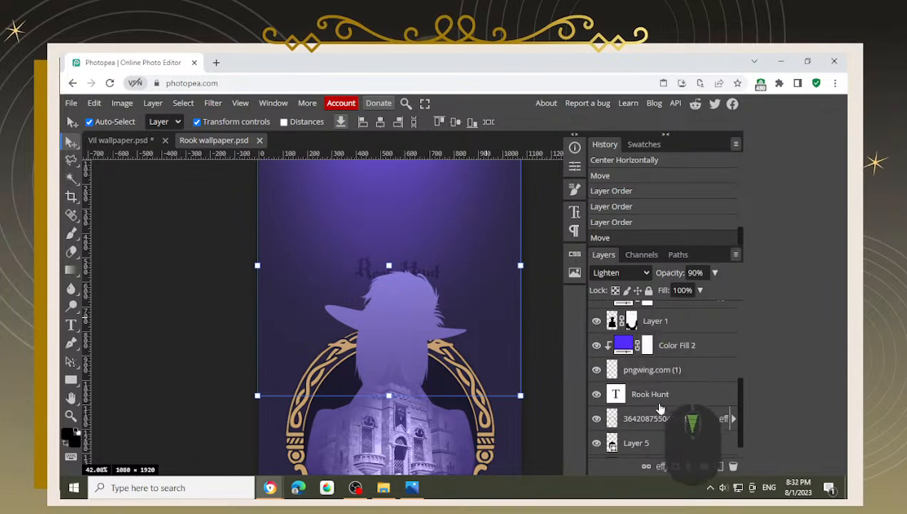
pyautogui.scroll(-1, 660, 406)
pyautogui.moveTo(651, 376); pyautogui.dragTo(642, 432)
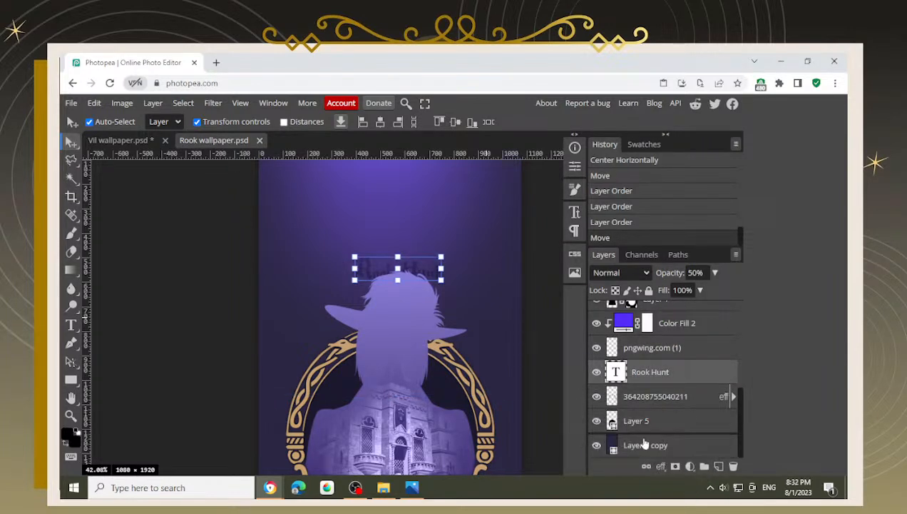
pyautogui.click(192, 262)
pyautogui.click(661, 381)
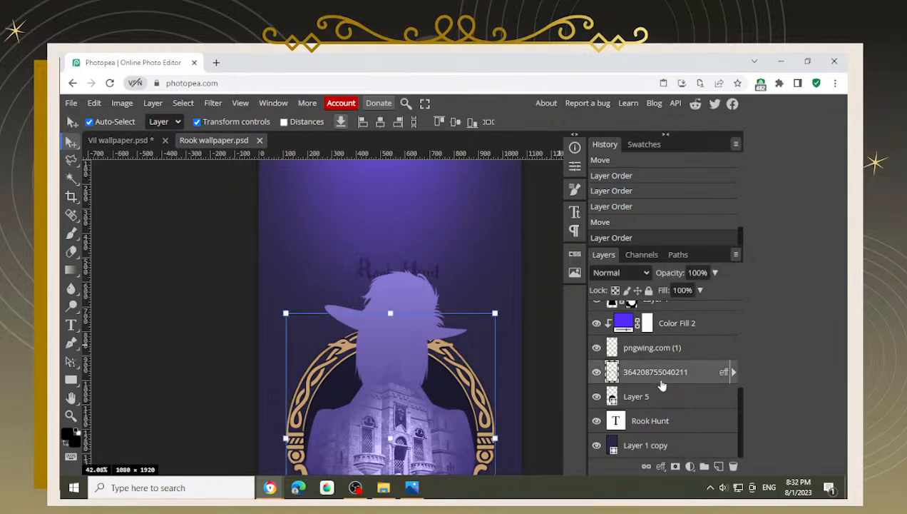
pyautogui.click(656, 352)
pyautogui.click(639, 427)
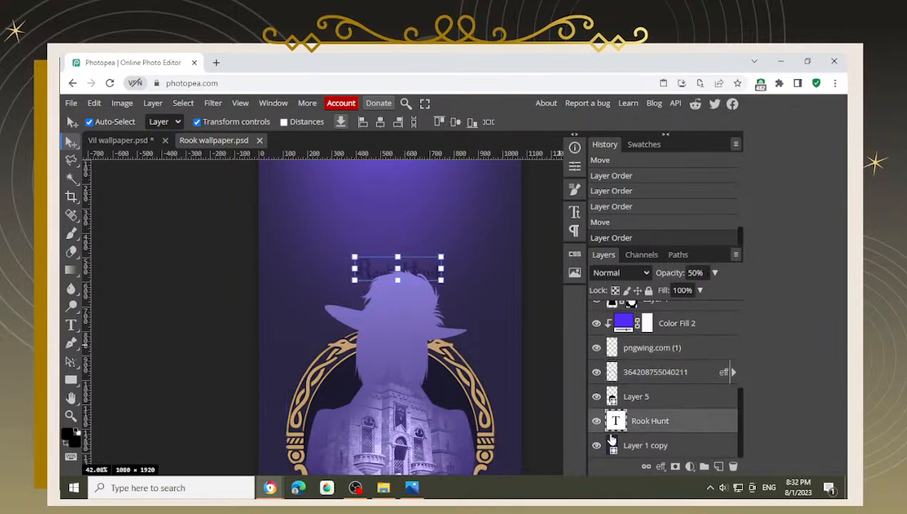
pyautogui.moveTo(611, 440); pyautogui.dragTo(611, 441)
# Step: Check the Vil Shoenheit title's layer order and placement in the Vil wallpaper document, and return to the Rook wallpaper
pyautogui.click(114, 141)
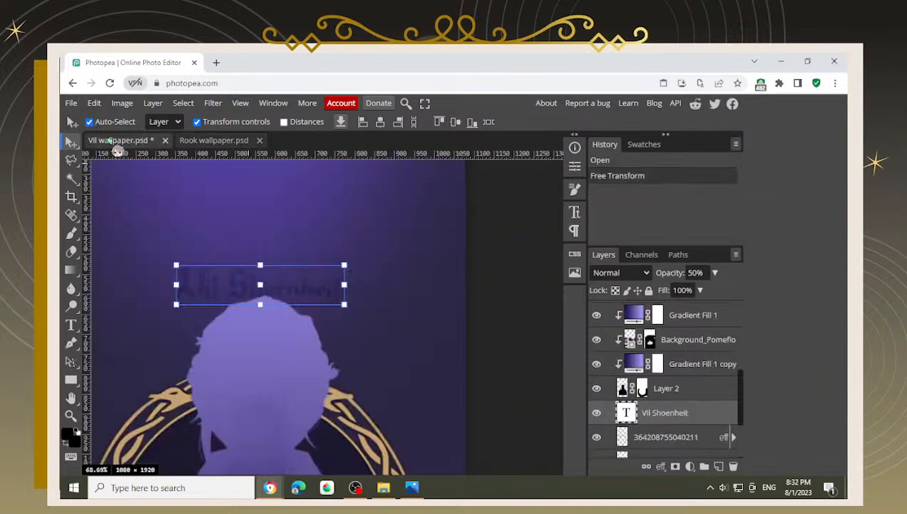
pyautogui.scroll(1, 408, 333)
pyautogui.scroll(-3, 685, 421)
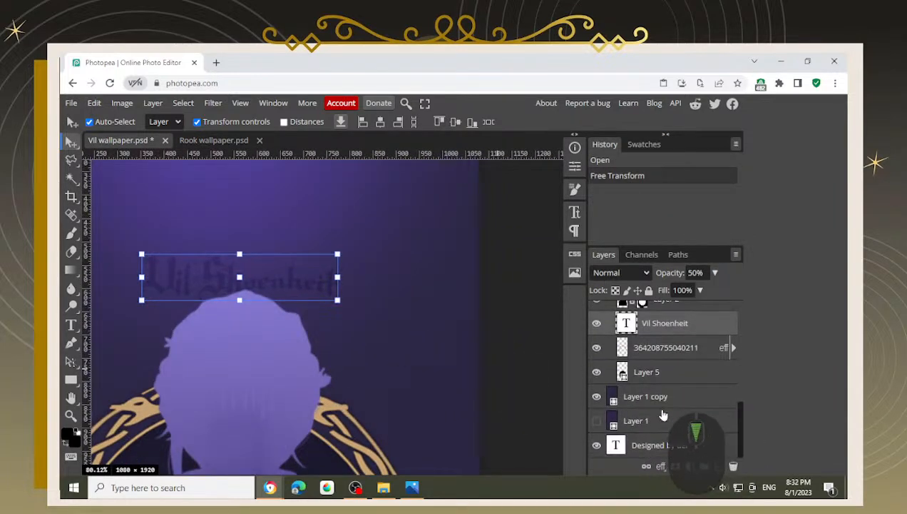
pyautogui.click(656, 355)
pyautogui.click(667, 332)
pyautogui.scroll(-2, 124, 289)
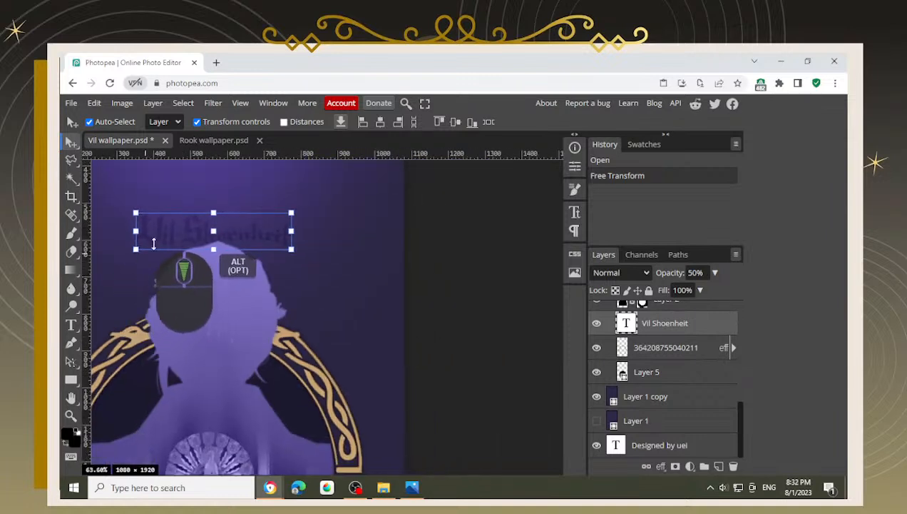
pyautogui.click(201, 142)
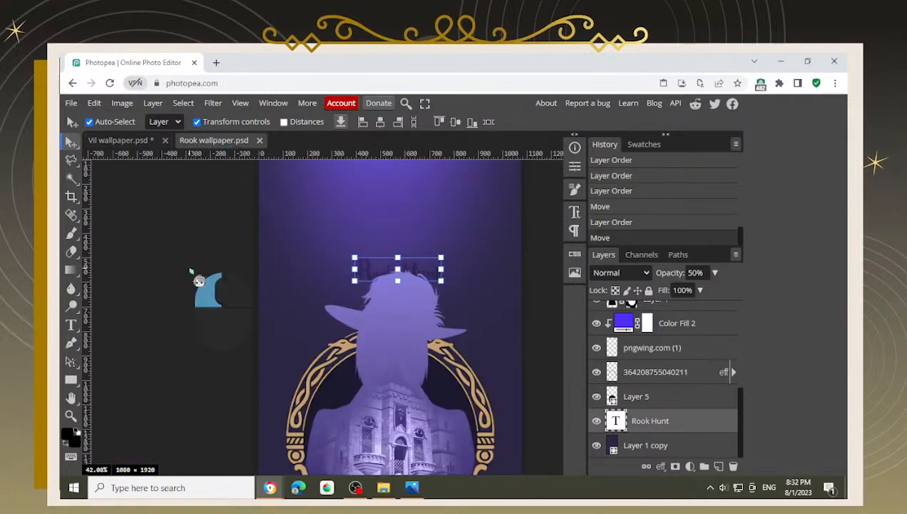
# Step: Inspect the Rook wallpaper's layer stack, including the Layer 6 glow, and reselect the Rook Hunt title layer
pyautogui.click(201, 277)
pyautogui.click(676, 357)
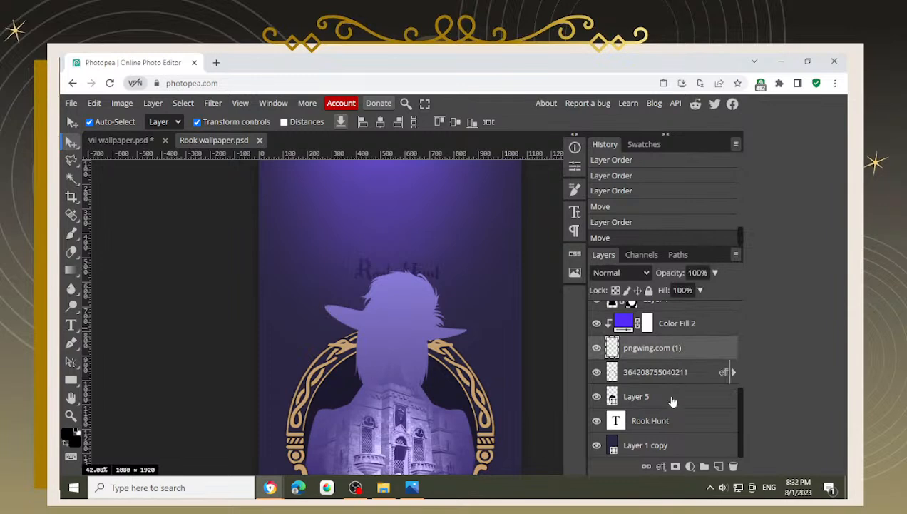
pyautogui.click(672, 423)
pyautogui.scroll(-2, 449, 310)
pyautogui.click(533, 310)
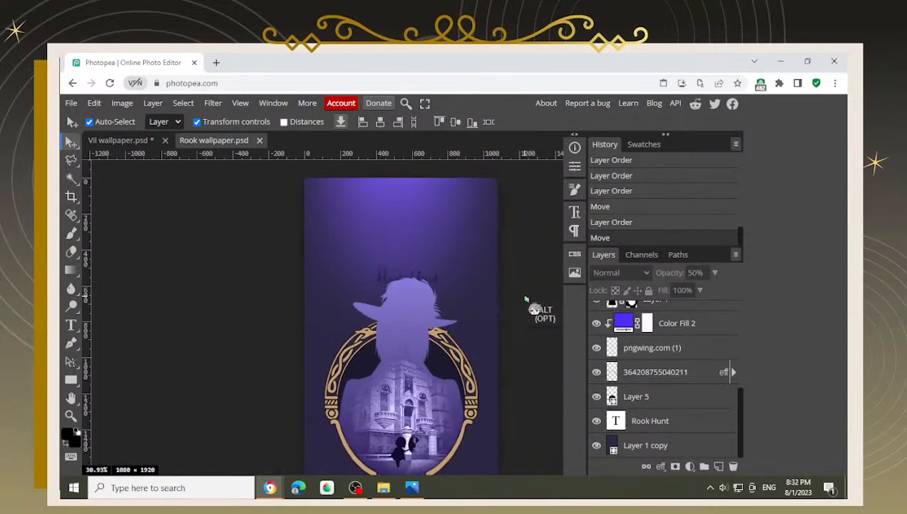
pyautogui.scroll(3, 635, 361)
pyautogui.click(649, 314)
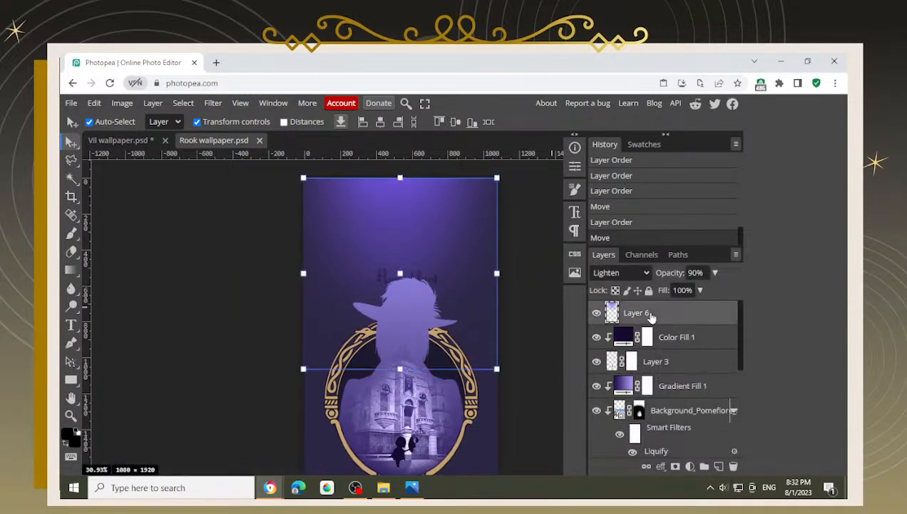
pyautogui.scroll(-5, 651, 317)
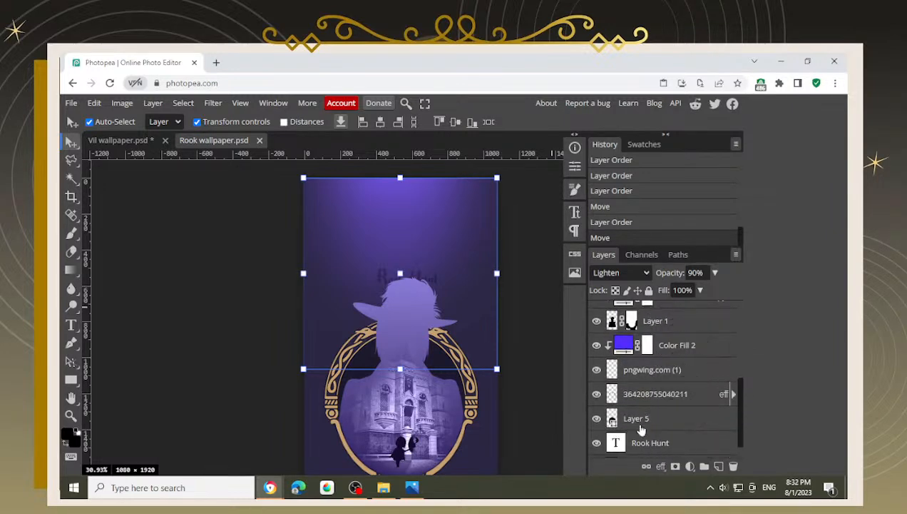
pyautogui.click(638, 441)
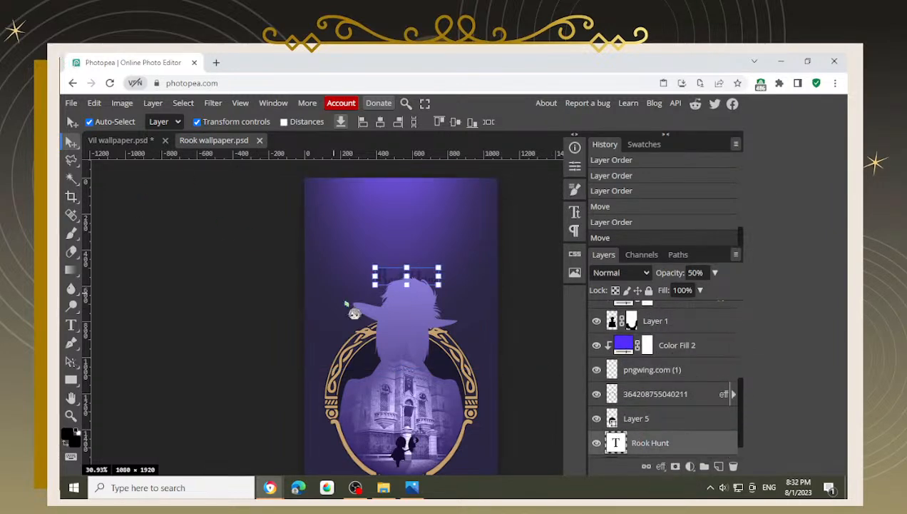
pyautogui.scroll(3, 426, 312)
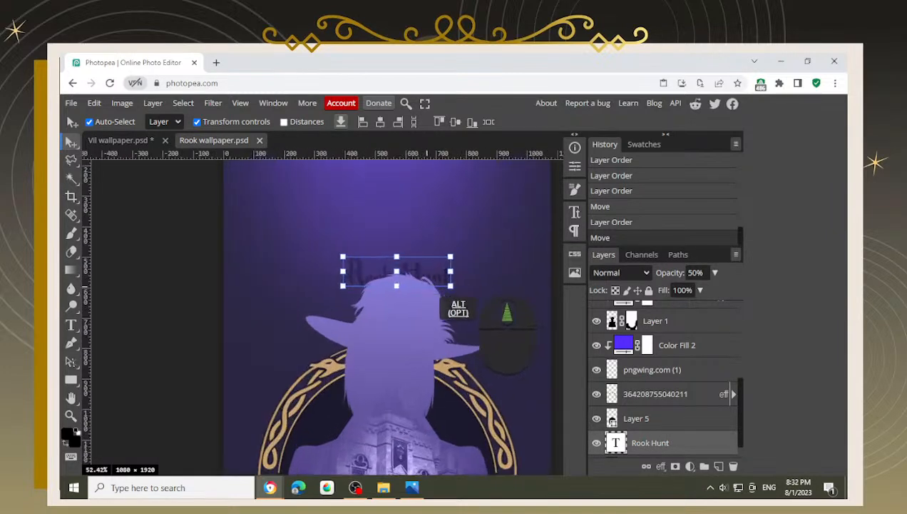
# Step: Try the Rook Hunt title at 71% opacity, and set it back to 50%
pyautogui.click(621, 272)
pyautogui.press('Escape')
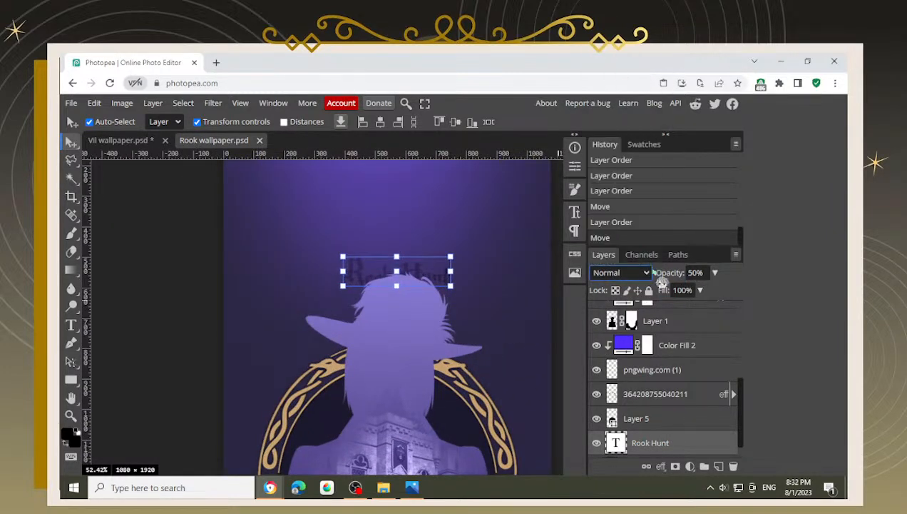
pyautogui.click(705, 273)
pyautogui.click(699, 291)
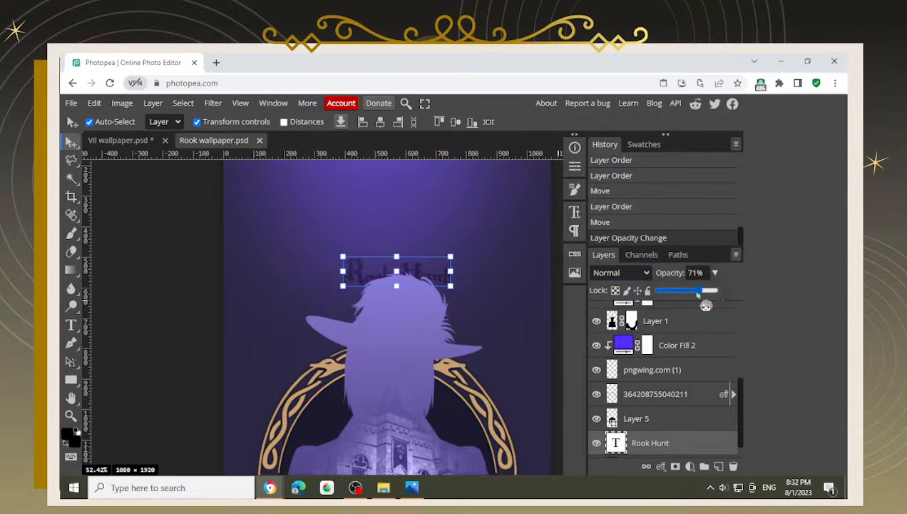
pyautogui.click(699, 273)
pyautogui.write('50')
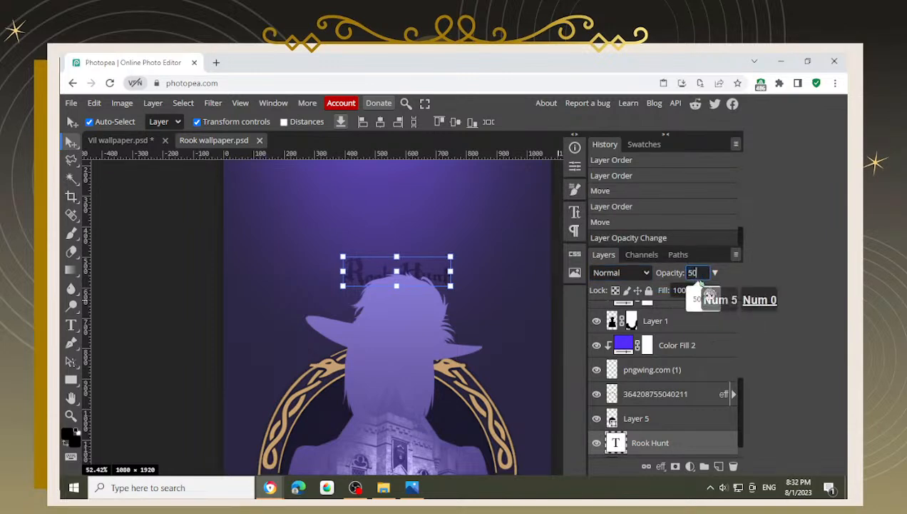
pyautogui.press('Return')
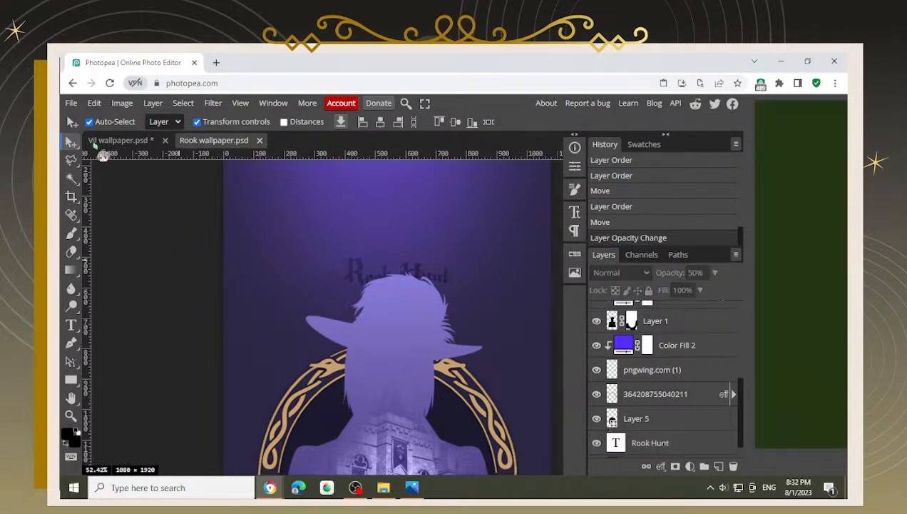
# Step: Compare how dark the title looks in the Vil wallpaper and the Rook wallpaper documents
pyautogui.click(115, 140)
pyautogui.click(214, 141)
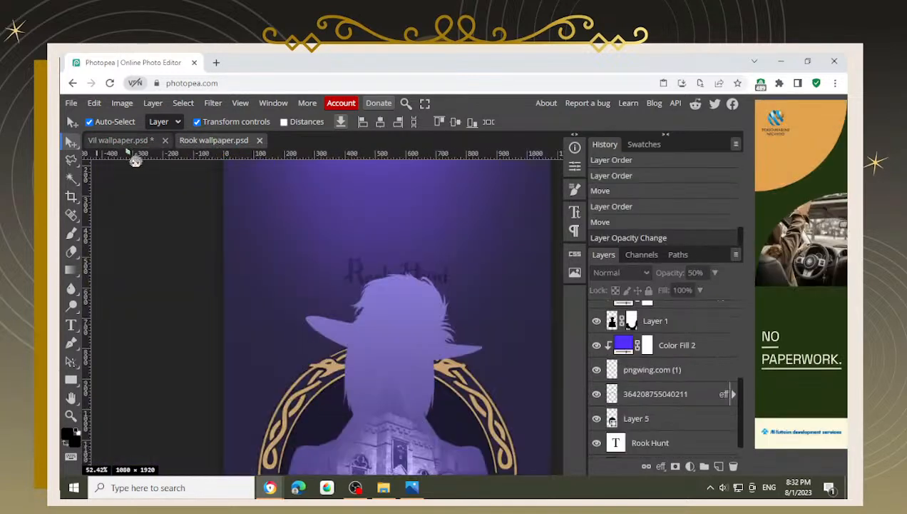
pyautogui.click(103, 140)
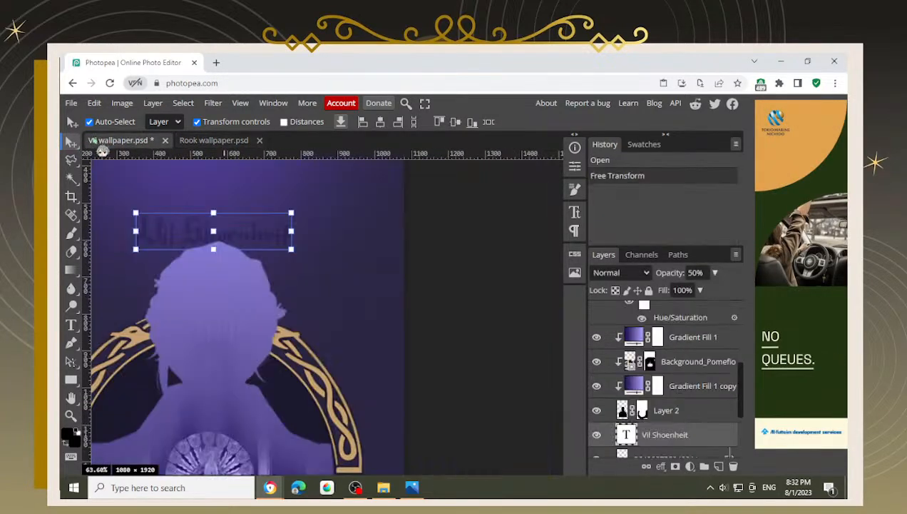
pyautogui.click(205, 140)
# Step: Copy the Vil Shoenheit title layer from the Vil wallpaper into the Rook wallpaper, and undo the paste
pyautogui.click(116, 140)
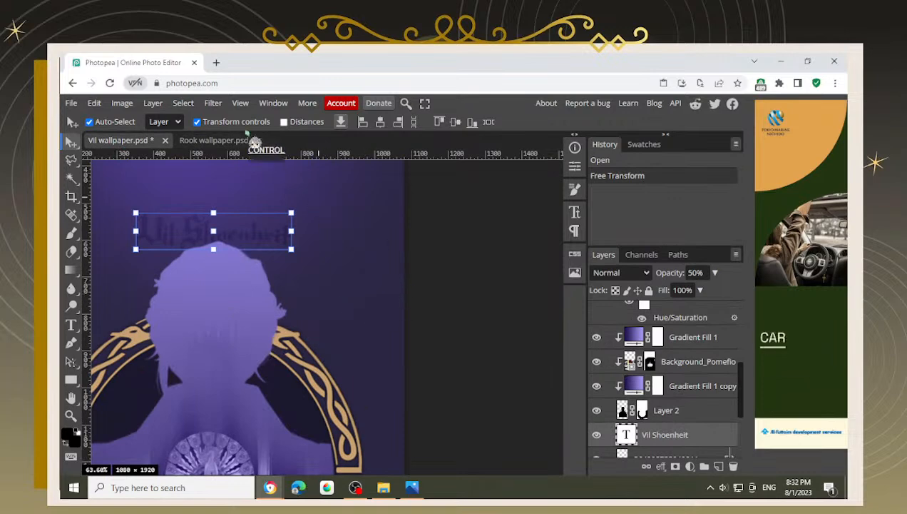
pyautogui.hotkey('ctrl', 'c')
pyautogui.click(214, 140)
pyautogui.hotkey('ctrl', 'v')
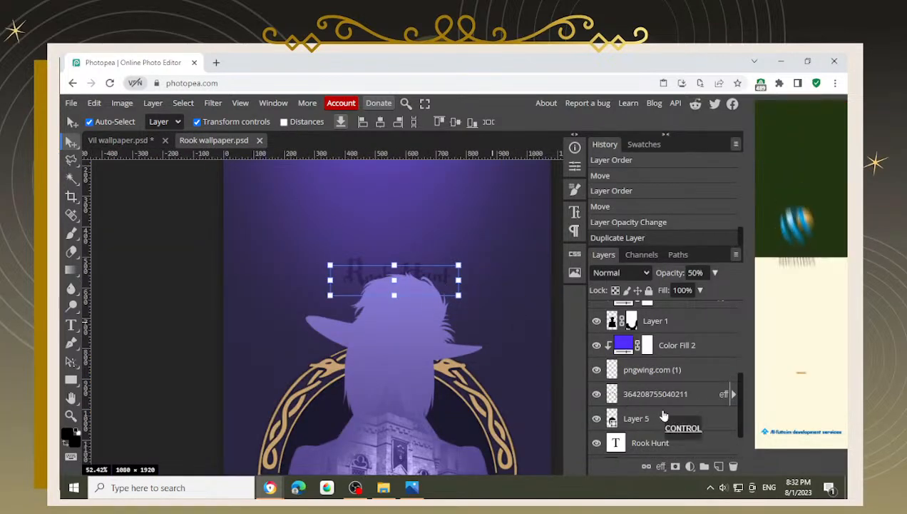
pyautogui.hotkey('ctrl', 'z')
# Step: Paste the Vil Shoenheit title directly above the Rook Hunt layer as a comparison copy
pyautogui.scroll(3, 662, 407)
pyautogui.scroll(-3, 660, 392)
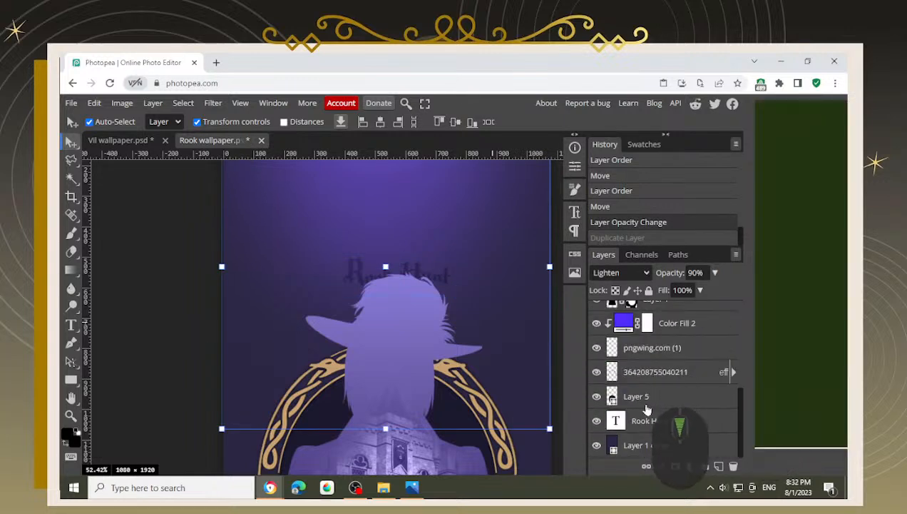
pyautogui.click(644, 403)
pyautogui.click(643, 428)
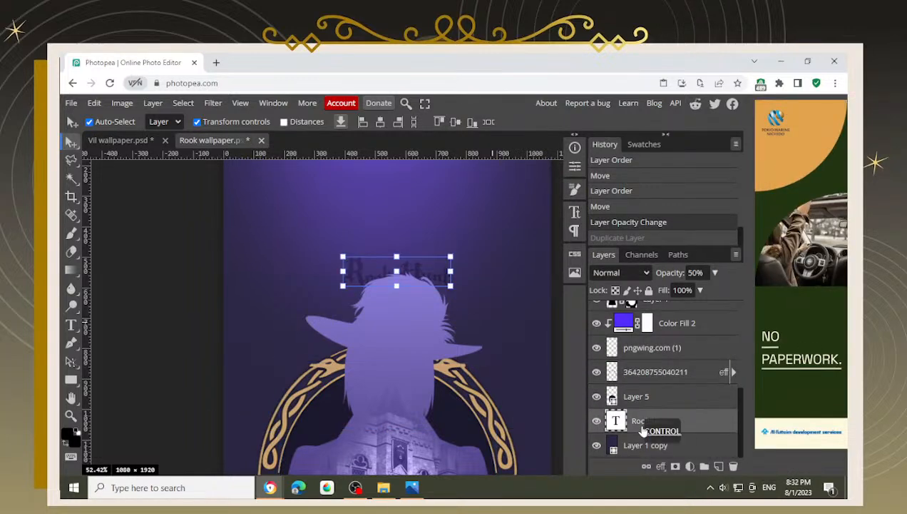
pyautogui.hotkey('ctrl', 'v')
pyautogui.scroll(3, 332, 282)
pyautogui.scroll(2, 331, 282)
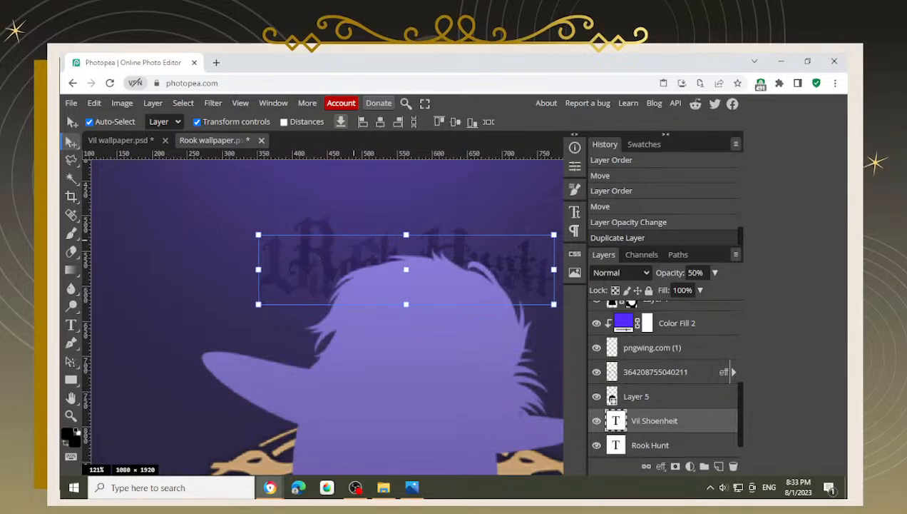
# Step: Compare the Vil Shoenheit and Rook Hunt title layers' settings, ending with the Rook Hunt layer selected
pyautogui.click(641, 447)
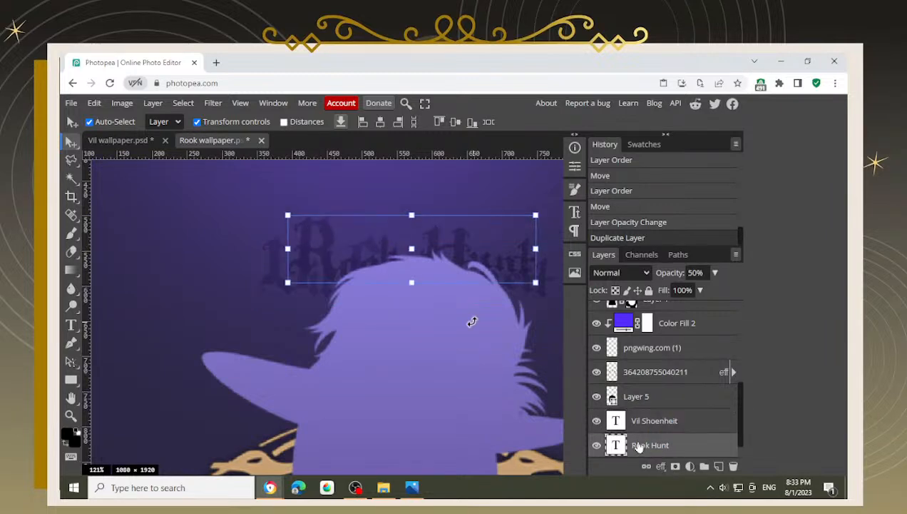
pyautogui.click(642, 423)
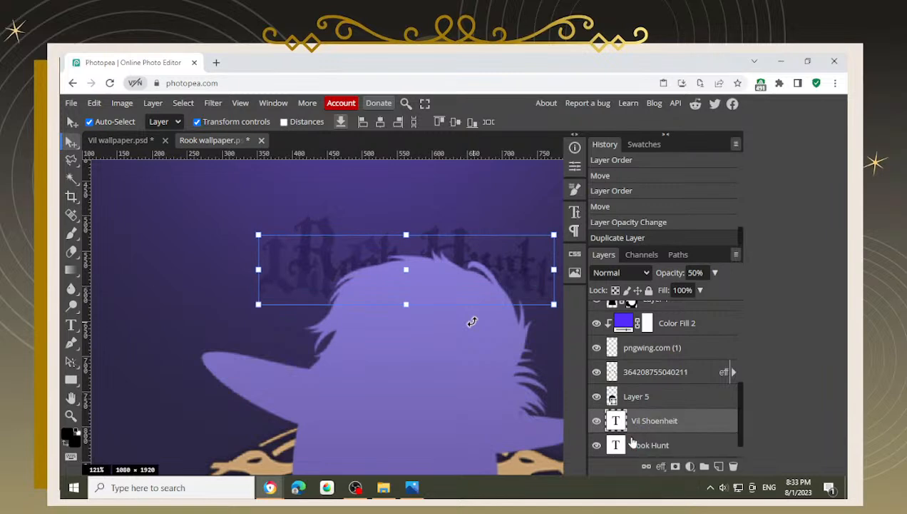
pyautogui.click(633, 442)
pyautogui.click(633, 430)
pyautogui.click(628, 445)
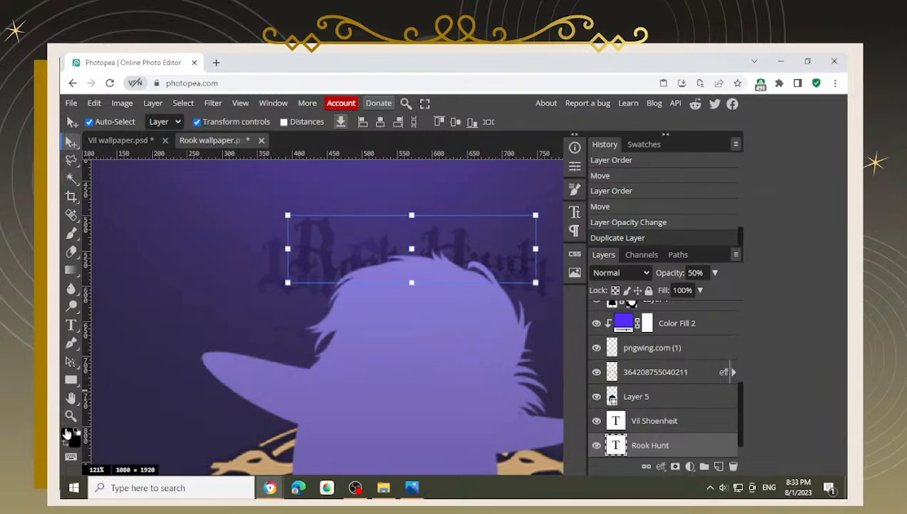
# Step: Try recoloring the Rook Hunt text to #30255b sampled from the canvas beside the silhouette, with the layer at 100% opacity
pyautogui.click(72, 326)
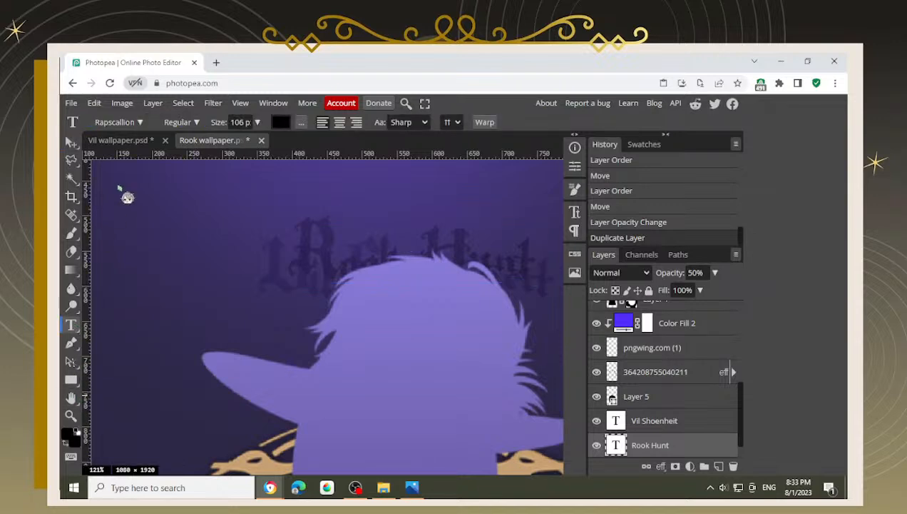
pyautogui.click(281, 122)
pyautogui.moveTo(385, 190); pyautogui.dragTo(558, 188)
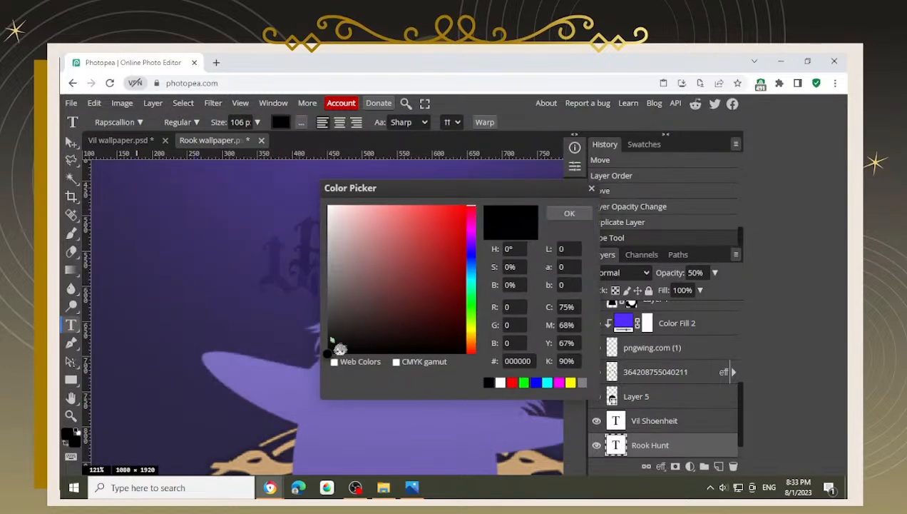
pyautogui.click(273, 276)
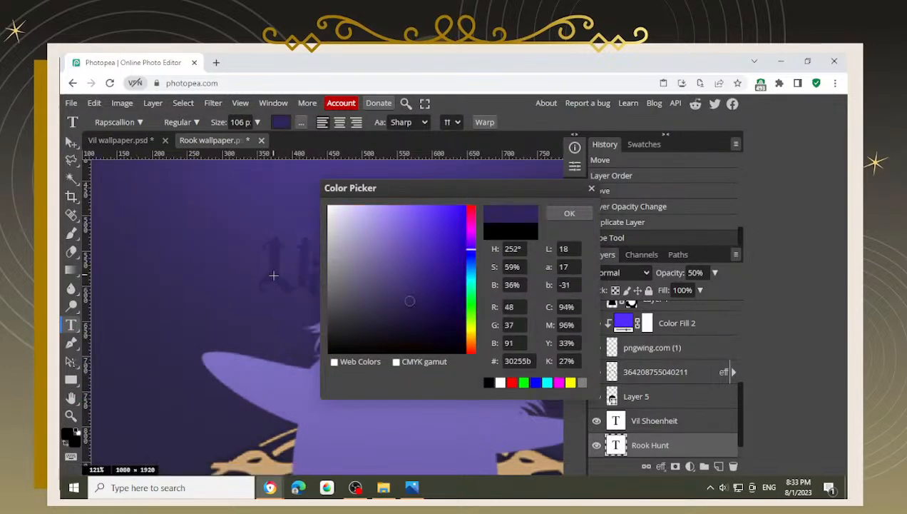
pyautogui.click(571, 214)
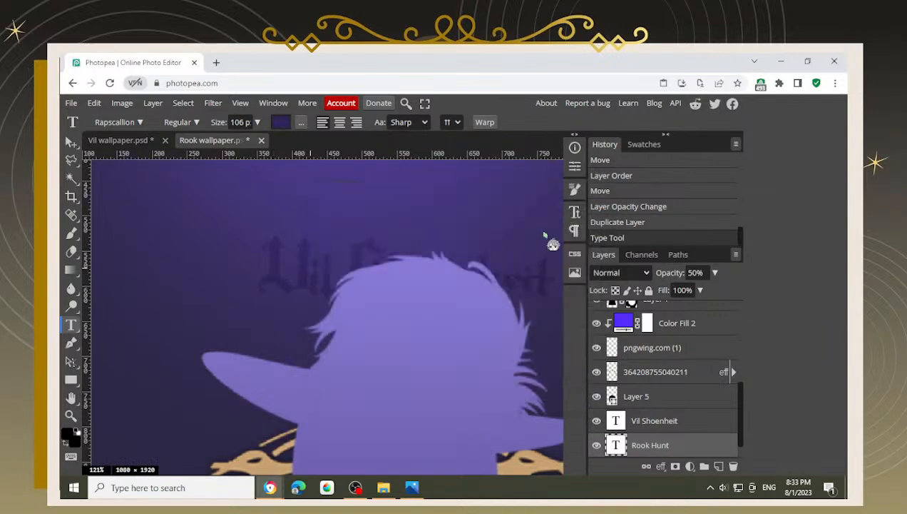
pyautogui.click(715, 273)
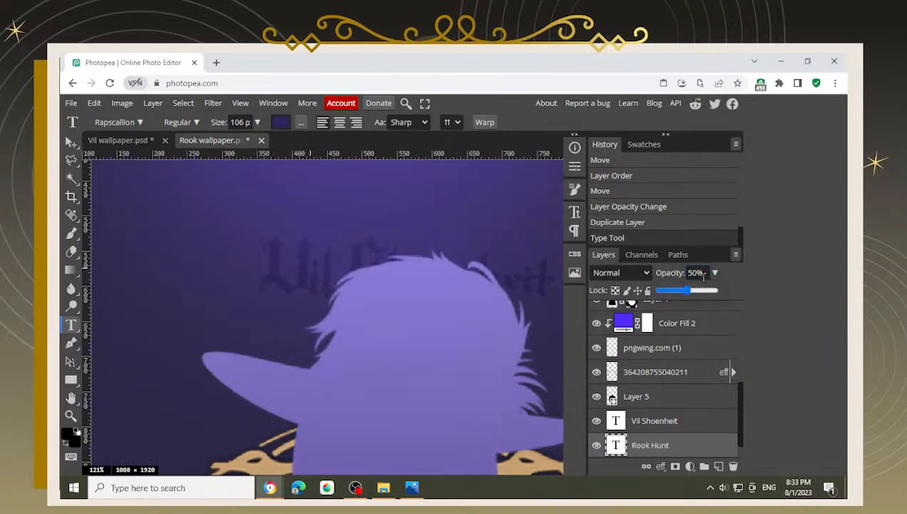
pyautogui.moveTo(688, 289); pyautogui.dragTo(751, 283)
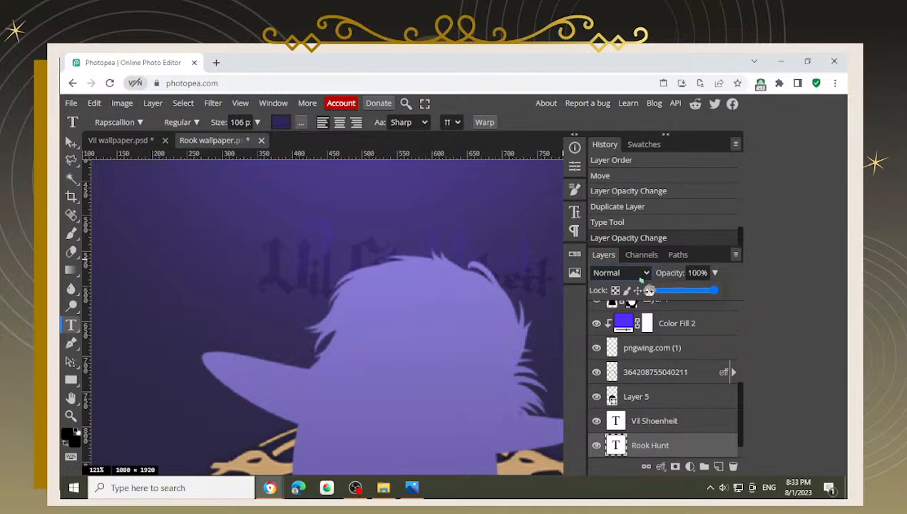
# Step: Undo the opacity change, the text recolor and the pasted Vil Shoenheit title
pyautogui.hotkey('ctrl', 'z')
pyautogui.click(70, 143)
pyautogui.hotkey('ctrl', 'z')
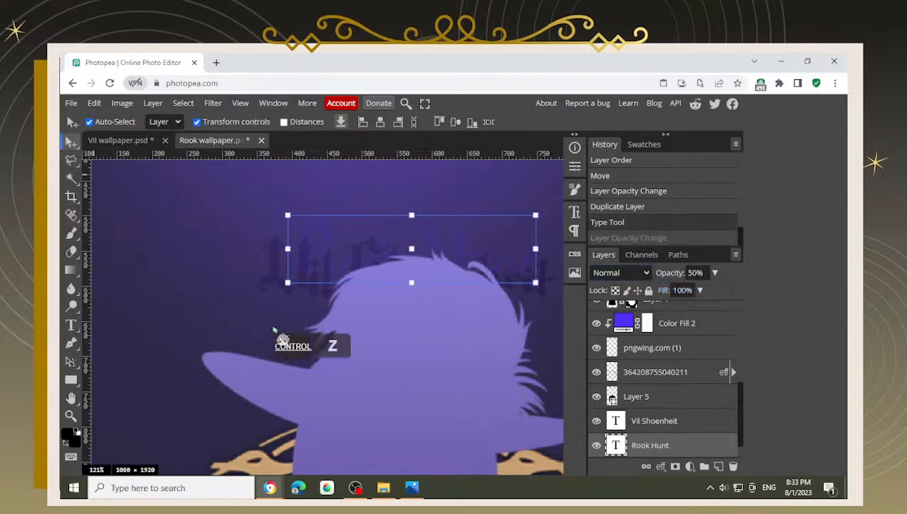
pyautogui.hotkey('ctrl', 'z')
pyautogui.hotkey('ctrl', 'z')
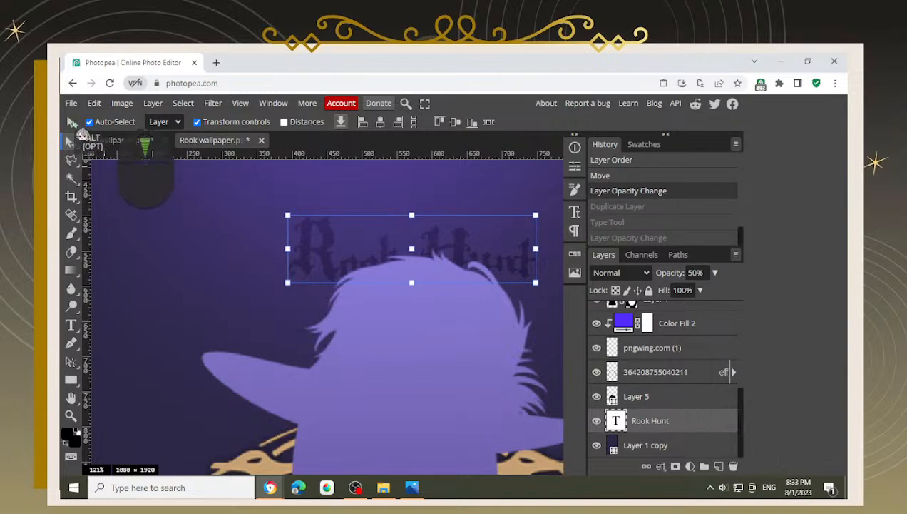
# Step: Examine the layers around the Vil Shoenheit title in the Vil wallpaper, including Layer 2, Background_Pomefiore and Layer 5, for their blend settings
pyautogui.click(117, 140)
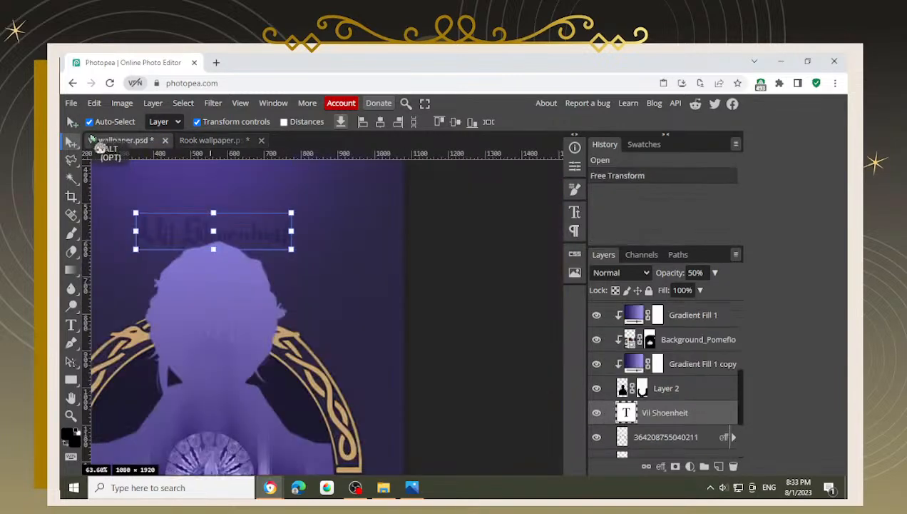
pyautogui.click(658, 391)
pyautogui.click(665, 412)
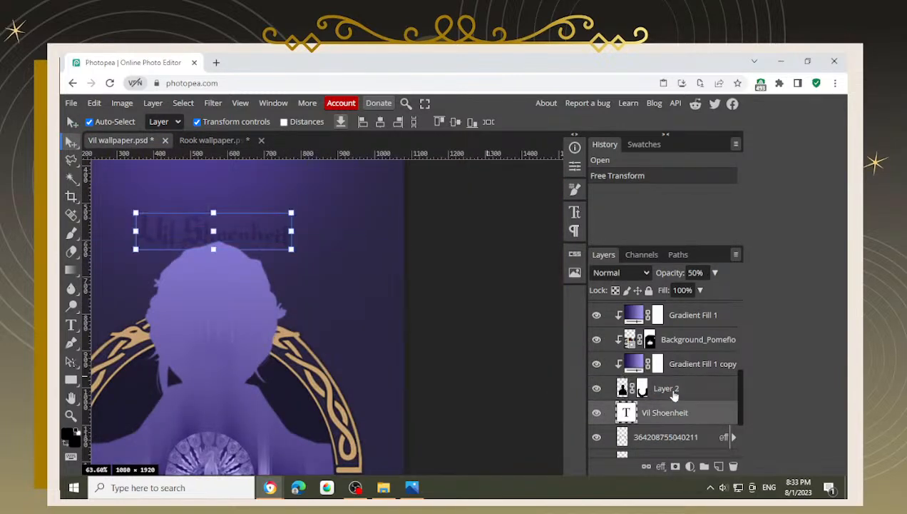
pyautogui.click(674, 394)
pyautogui.scroll(-1, 674, 398)
pyautogui.scroll(1, 671, 378)
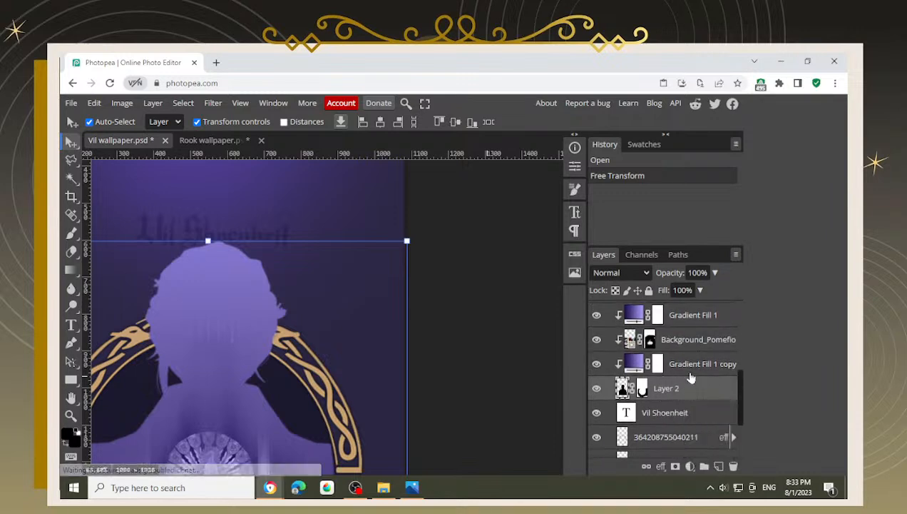
pyautogui.click(688, 362)
pyautogui.scroll(3, 696, 356)
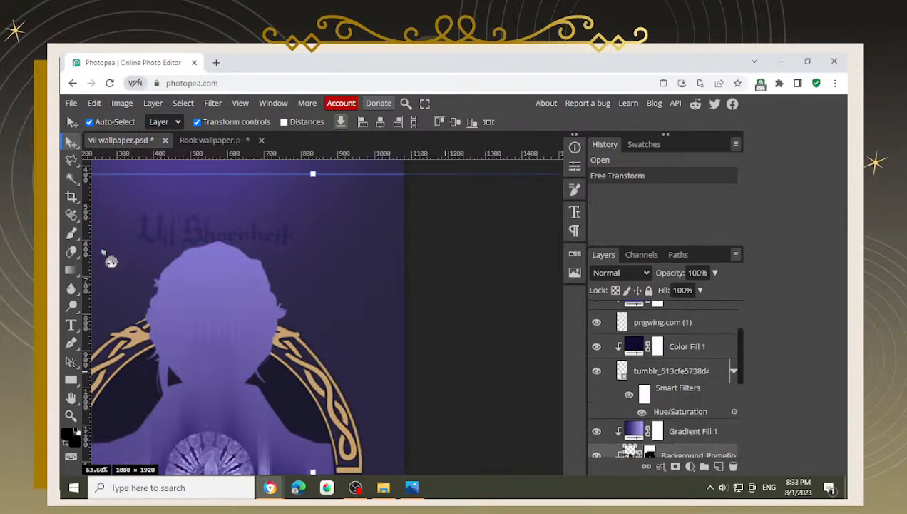
pyautogui.scroll(-1, 701, 432)
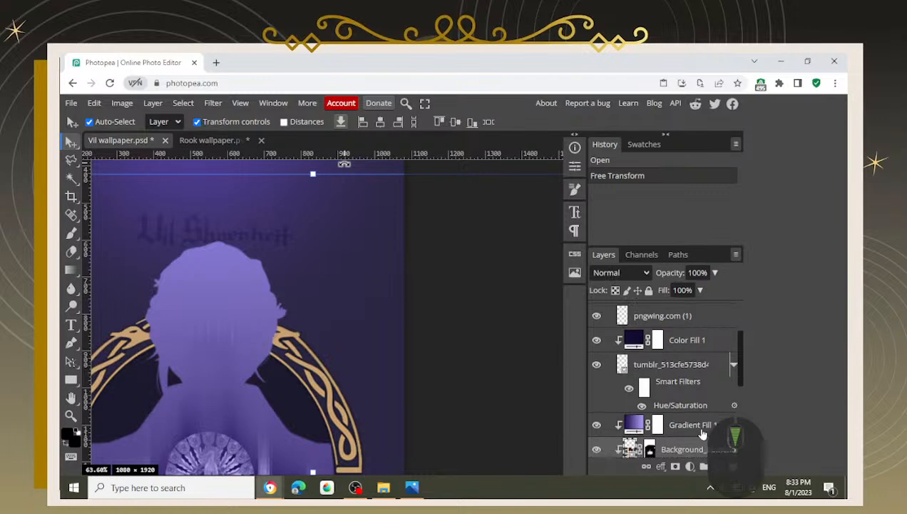
pyautogui.click(690, 378)
pyautogui.click(693, 339)
pyautogui.scroll(-3, 706, 357)
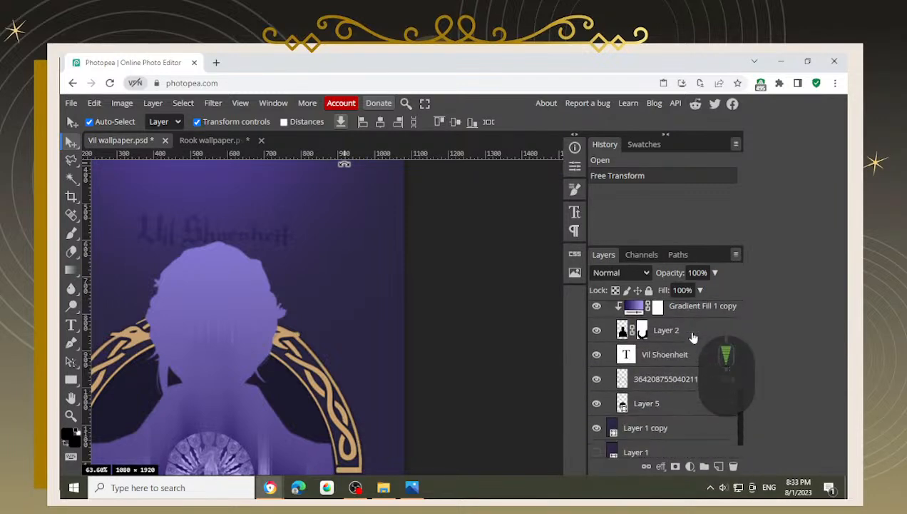
pyautogui.click(664, 411)
pyautogui.scroll(-1, 667, 413)
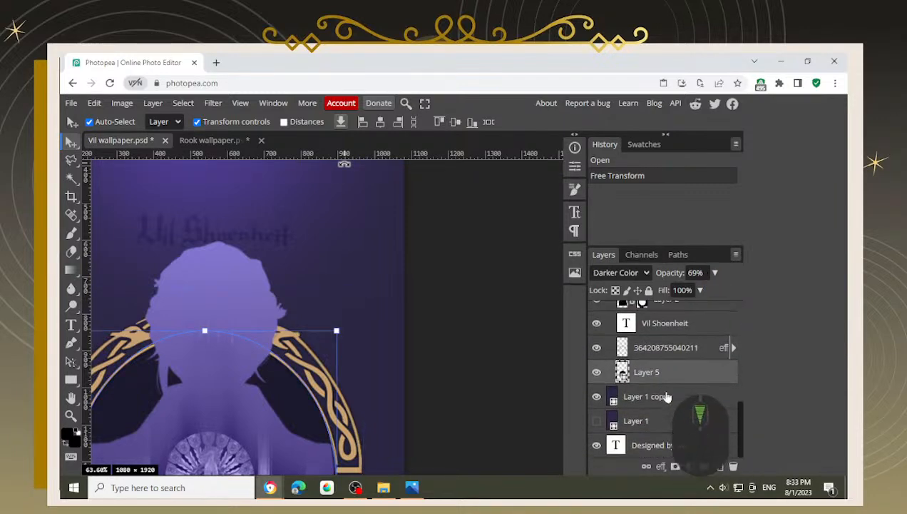
# Step: Copy the Vil Shoenheit title layer from the Vil wallpaper and paste it into the Rook wallpaper above the Rook Hunt layer
pyautogui.click(660, 397)
pyautogui.click(663, 325)
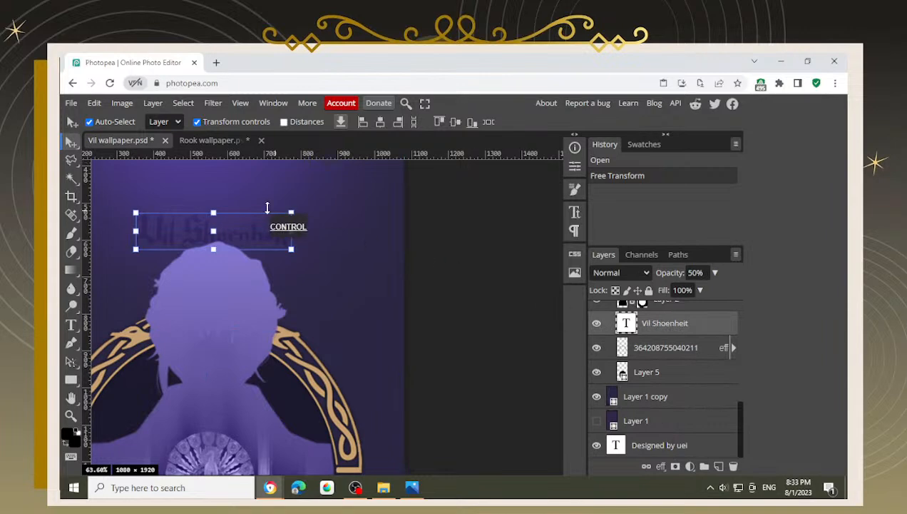
pyautogui.click(214, 141)
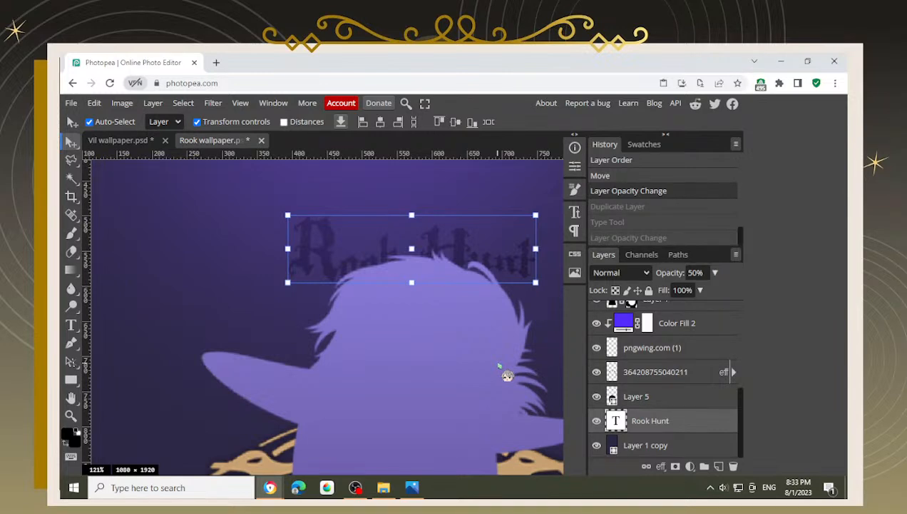
pyautogui.hotkey('ctrl', 'v')
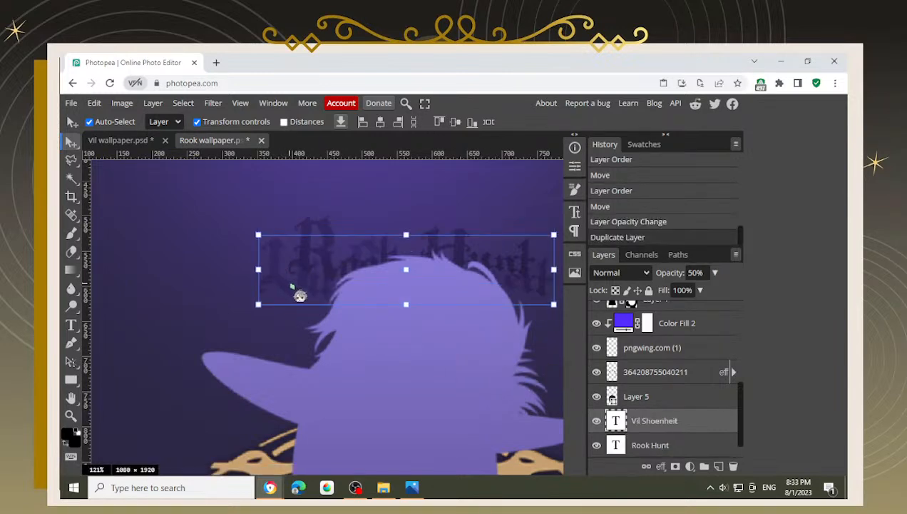
# Step: Replace the pasted Vil Shoenheit title's text with "Rook Hunt"
pyautogui.press('t')
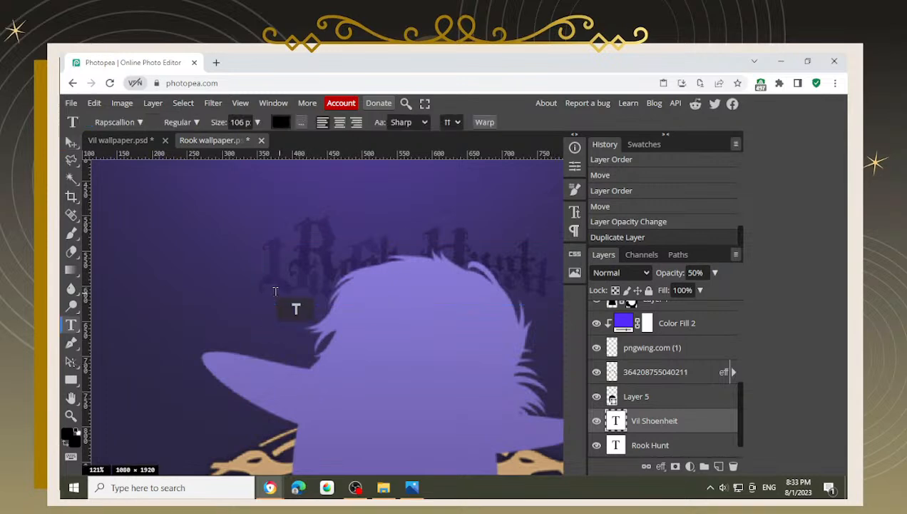
pyautogui.doubleClick(296, 305)
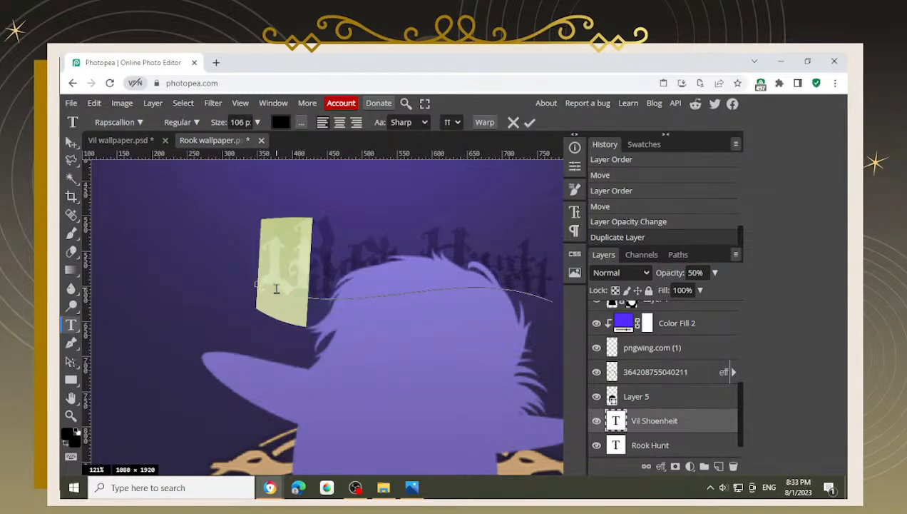
pyautogui.moveTo(308, 294); pyautogui.dragTo(269, 297)
pyautogui.write('Rook')
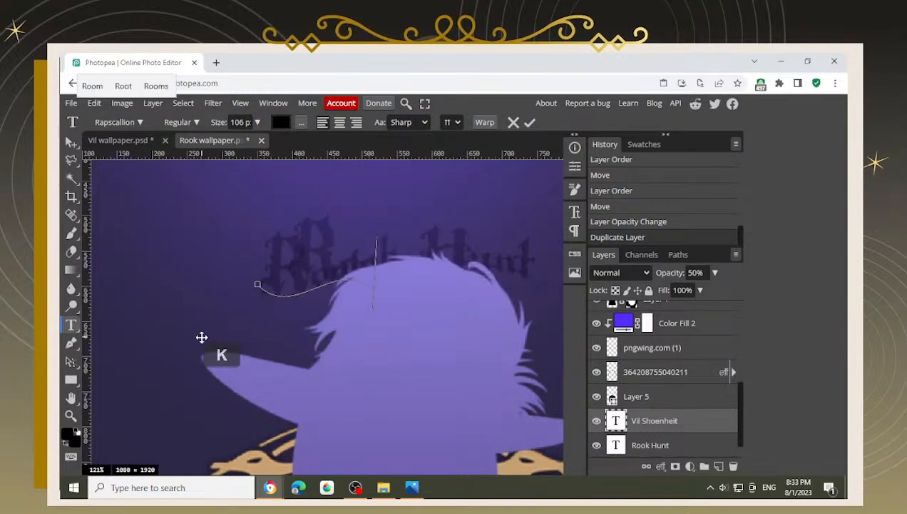
pyautogui.write(' Hunt')
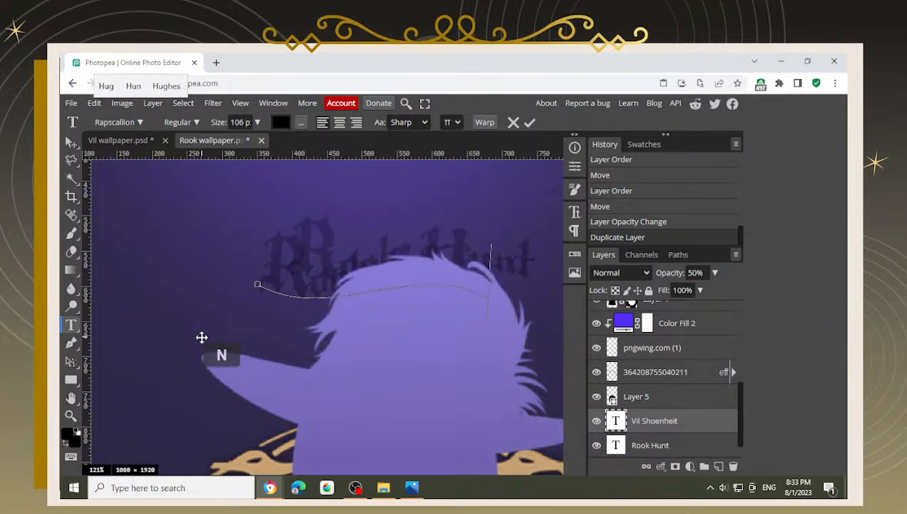
pyautogui.click(73, 143)
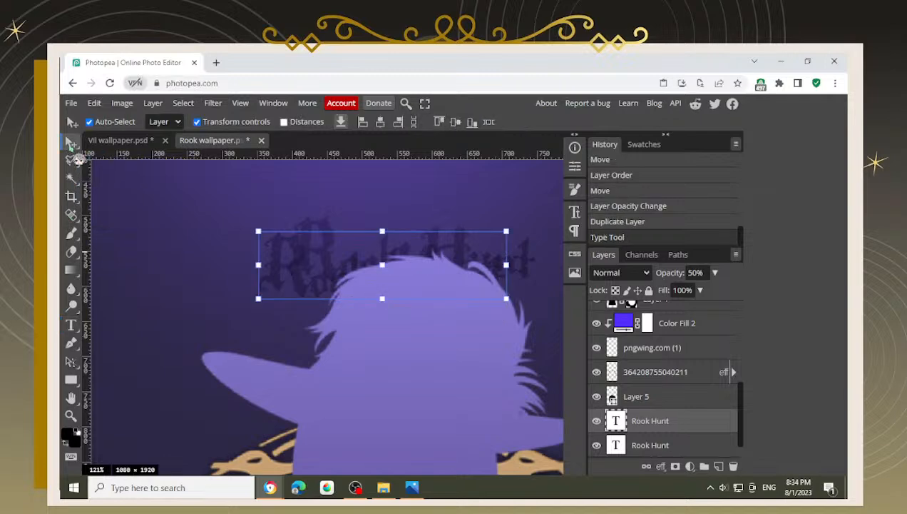
# Step: Compare the two Rook Hunt titles by toggling their visibility, and leave the original lower one hidden
pyautogui.click(596, 422)
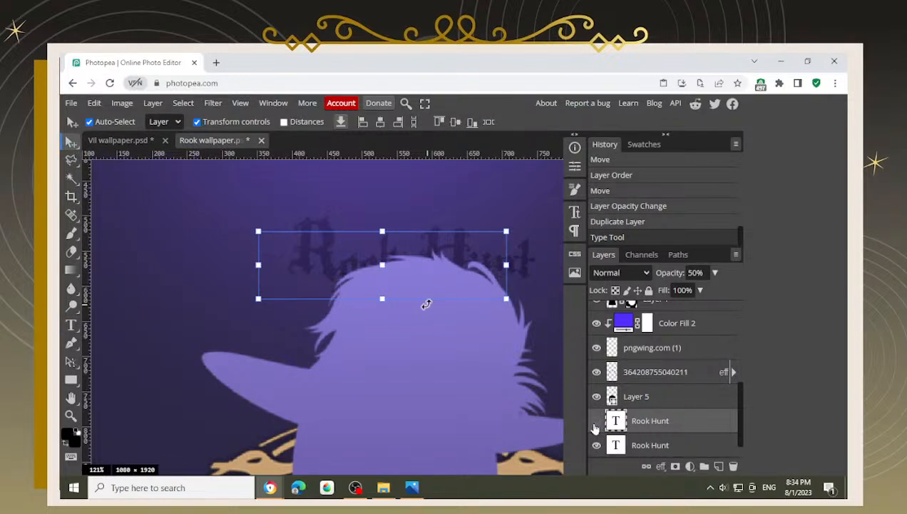
pyautogui.click(597, 421)
pyautogui.click(594, 445)
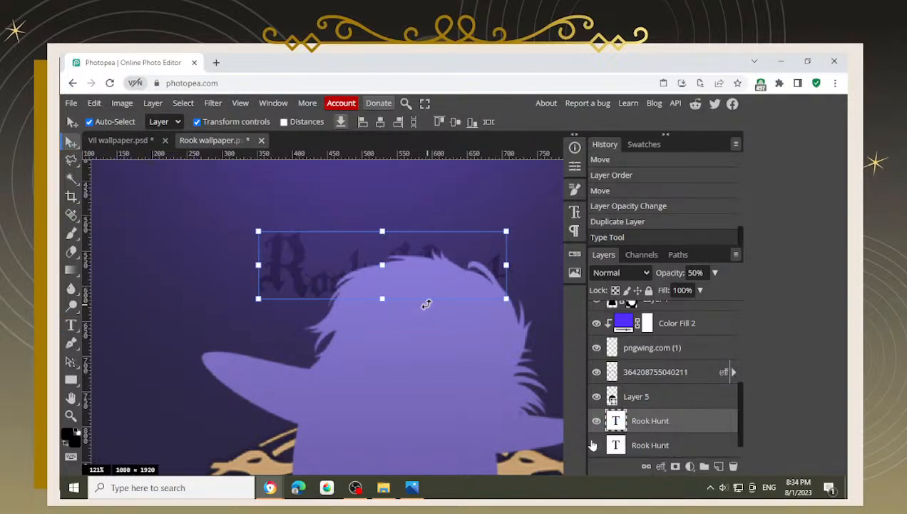
pyautogui.click(594, 444)
pyautogui.click(593, 445)
pyautogui.click(593, 444)
pyautogui.click(594, 444)
# Step: Raise the visible Rook Hunt title layer in the stack to directly below Layer 6
pyautogui.moveTo(297, 268); pyautogui.dragTo(349, 225)
pyautogui.hotkey('ctrl', 'z')
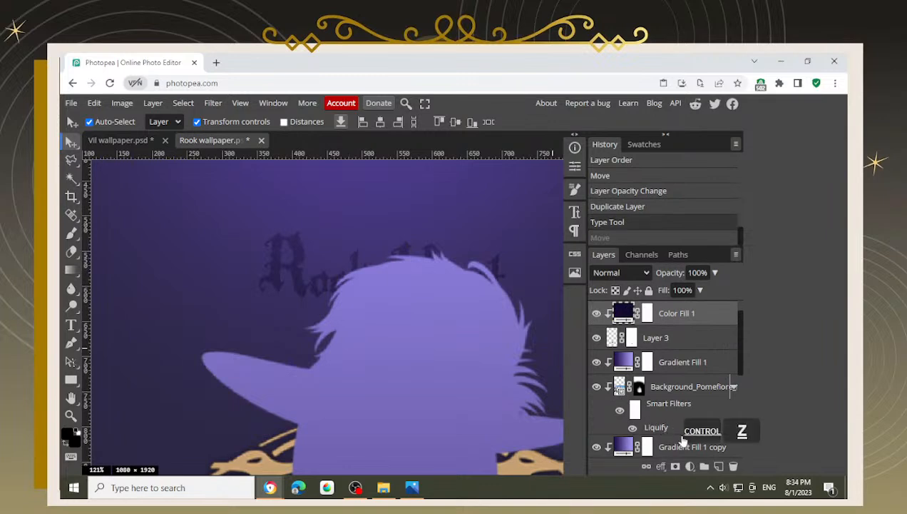
pyautogui.scroll(-5, 665, 428)
pyautogui.scroll(1, 665, 438)
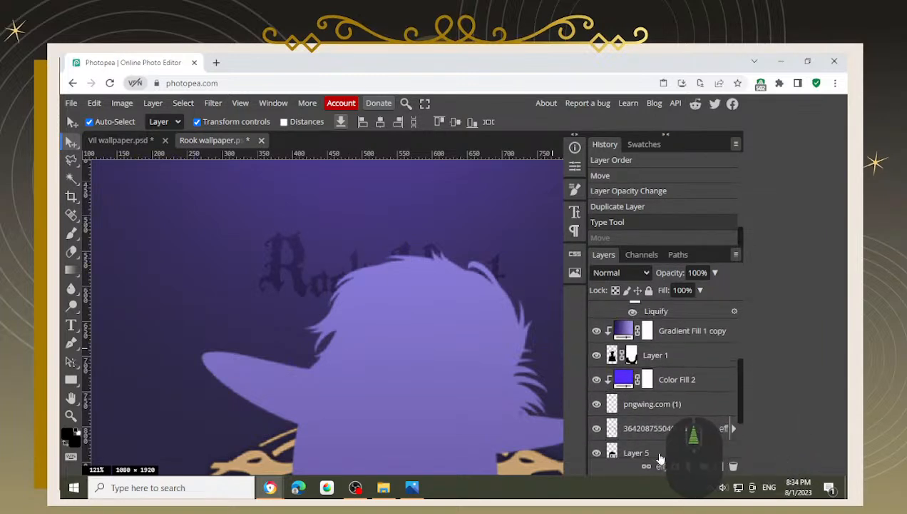
pyautogui.scroll(-2, 660, 442)
pyautogui.click(660, 420)
pyautogui.click(648, 403)
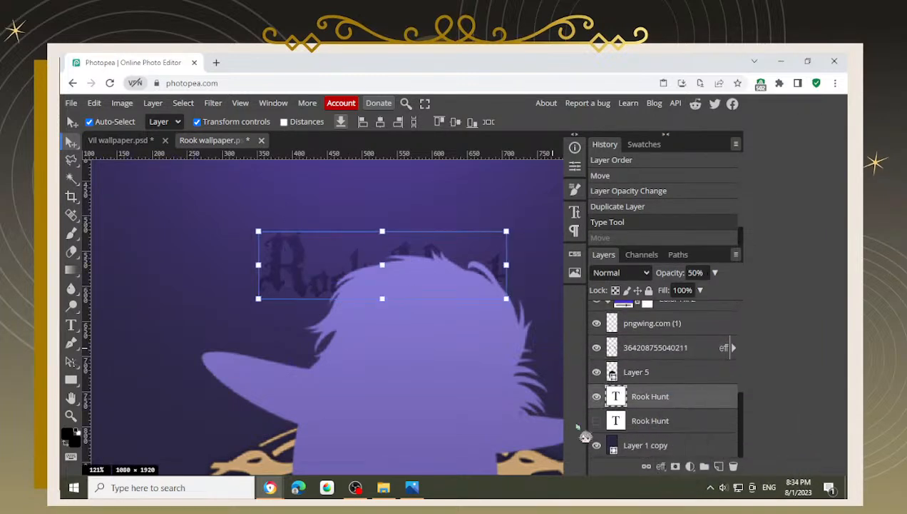
pyautogui.moveTo(678, 406)
pyautogui.mouseDown()
pyautogui.moveTo(687, 321)
pyautogui.moveTo(674, 318)
pyautogui.moveTo(681, 325)
pyautogui.moveTo(670, 355)
pyautogui.moveTo(672, 304)
pyautogui.moveTo(664, 317)
pyautogui.moveTo(683, 298)
pyautogui.moveTo(672, 300)
pyautogui.moveTo(662, 334)
pyautogui.mouseUp()
pyautogui.scroll(1, 675, 318)
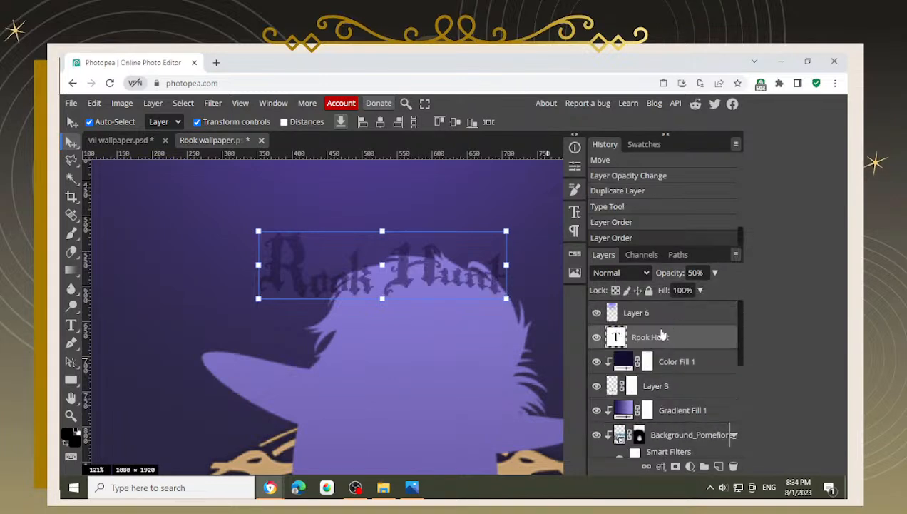
# Step: Move the Rook Hunt title slightly up over the top of the silhouette's head, and return its layer to directly below Layer 5
pyautogui.moveTo(427, 277); pyautogui.dragTo(437, 251)
pyautogui.scroll(-4, 438, 285)
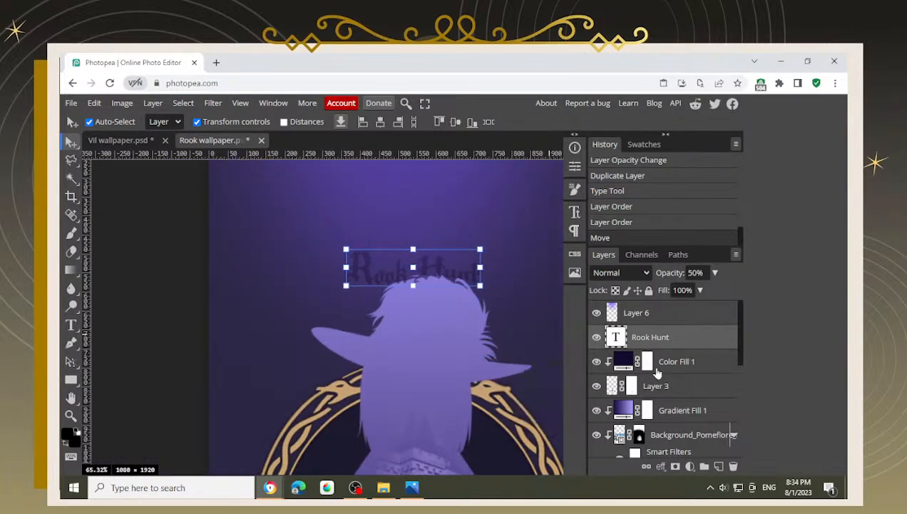
pyautogui.moveTo(645, 337); pyautogui.dragTo(662, 417)
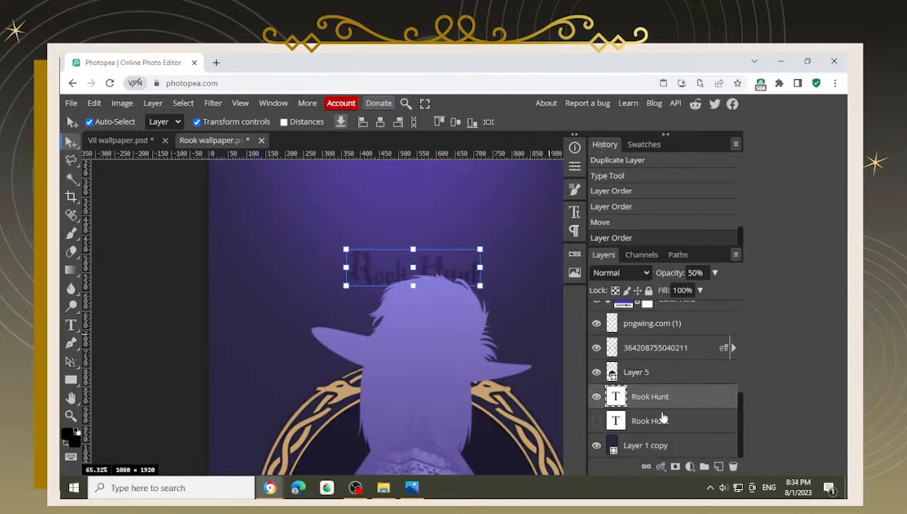
# Step: Inspect the title in the Vil wallpaper and paste a Vil Shoenheit copy into the Rook wallpaper above the Rook Hunt layer
pyautogui.click(131, 143)
pyautogui.keyDown('alt'); pyautogui.scroll(6, 175, 247); pyautogui.keyUp('alt')
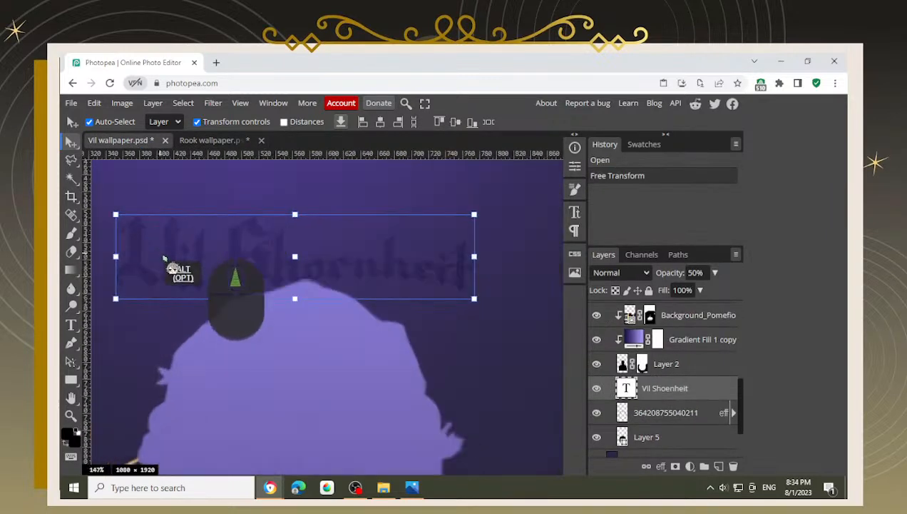
pyautogui.click(213, 140)
pyautogui.hotkey('ctrl', 'v')
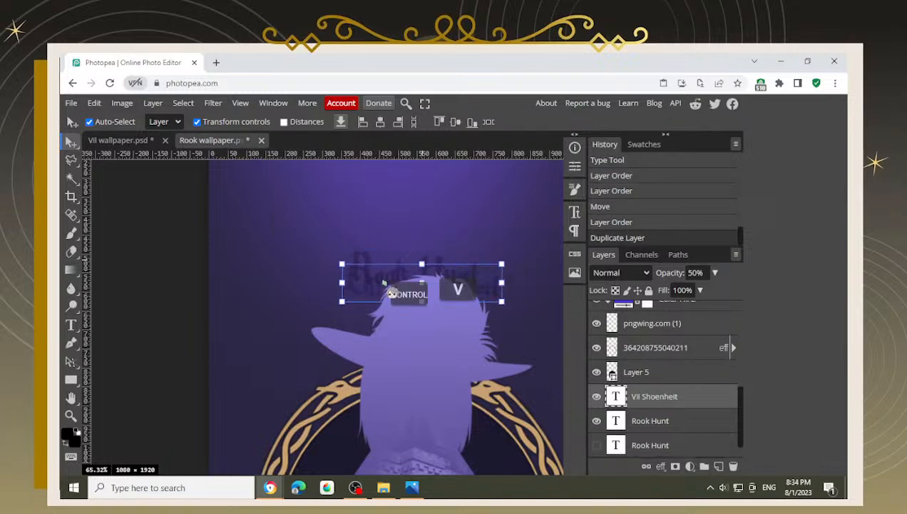
pyautogui.keyDown('alt'); pyautogui.scroll(4, 371, 306); pyautogui.keyUp('alt')
pyautogui.keyDown('alt'); pyautogui.scroll(2, 371, 305); pyautogui.keyUp('alt')
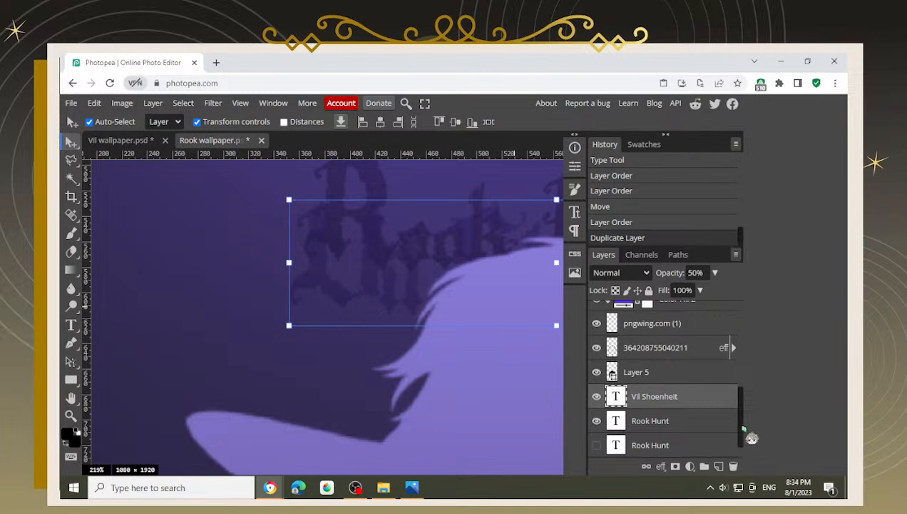
# Step: Delete the hidden original Rook Hunt layer and select the remaining Rook Hunt title layer
pyautogui.click(703, 444)
pyautogui.press('BackSpace')
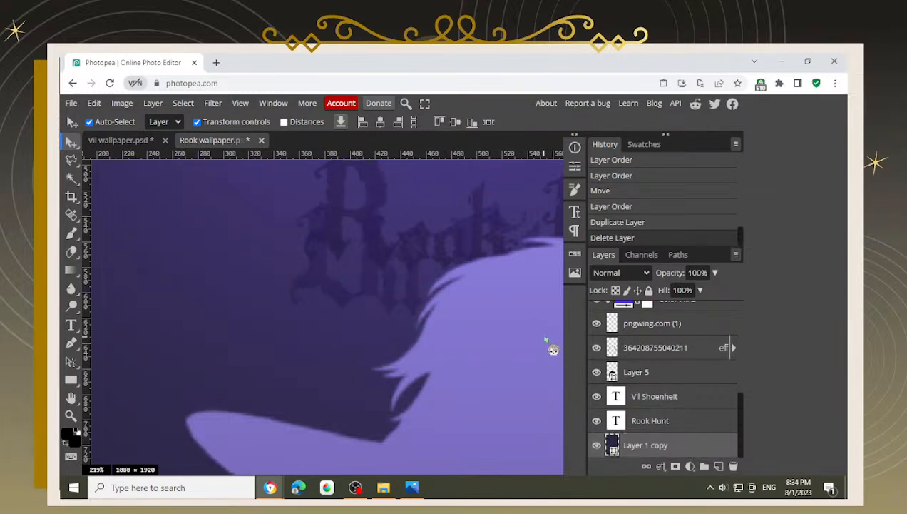
pyautogui.click(638, 402)
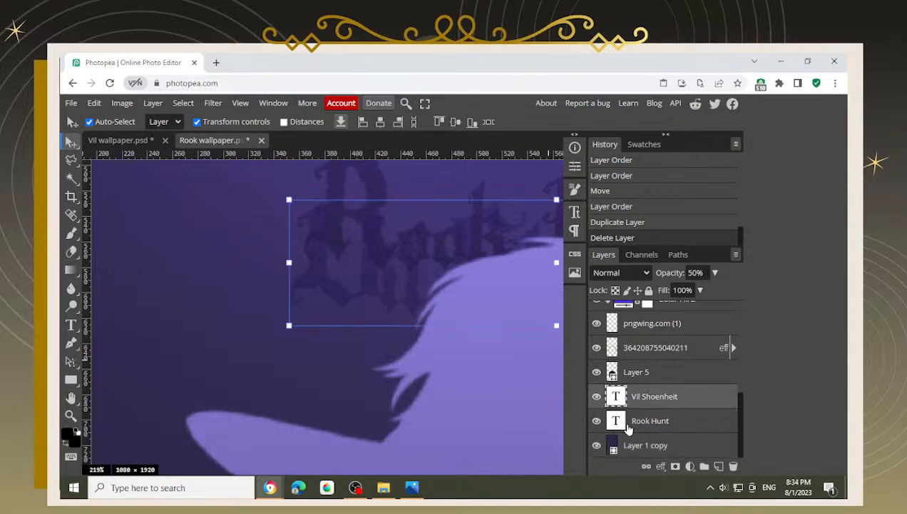
pyautogui.click(628, 425)
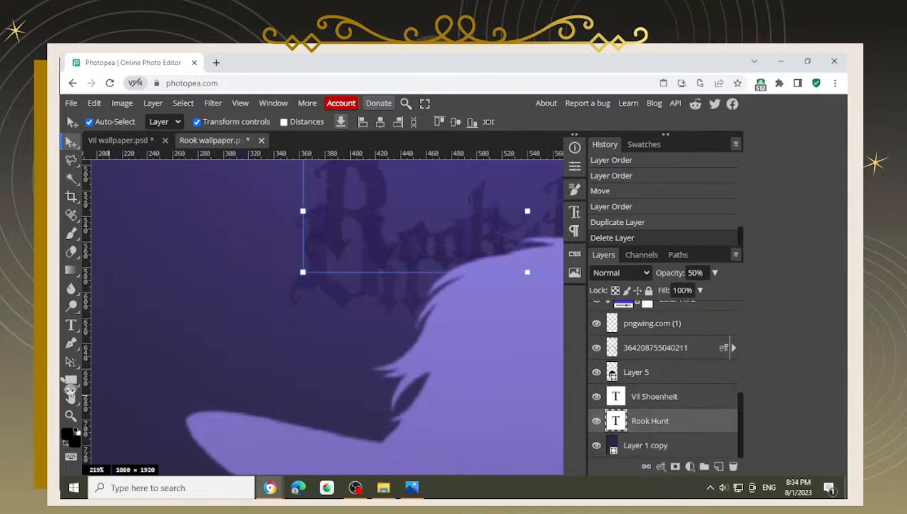
pyautogui.click(72, 325)
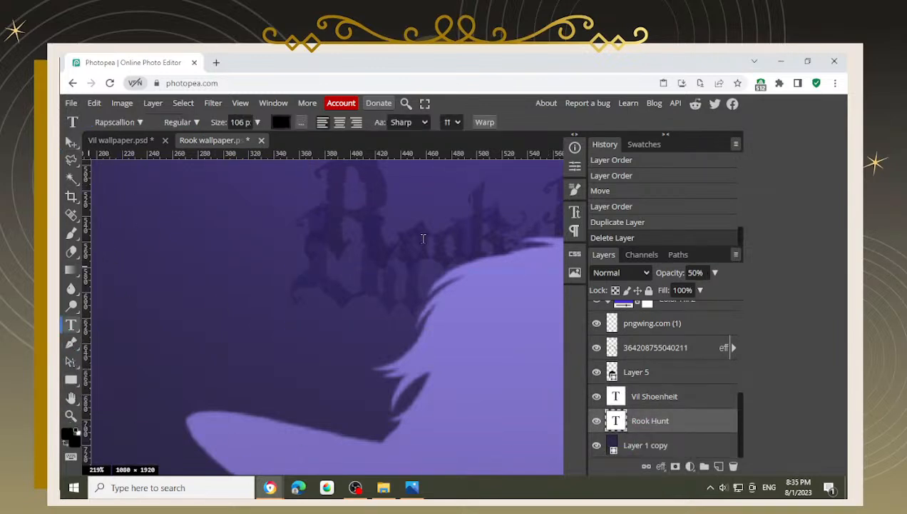
pyautogui.click(383, 229)
pyautogui.hotkey('ctrl', 'a')
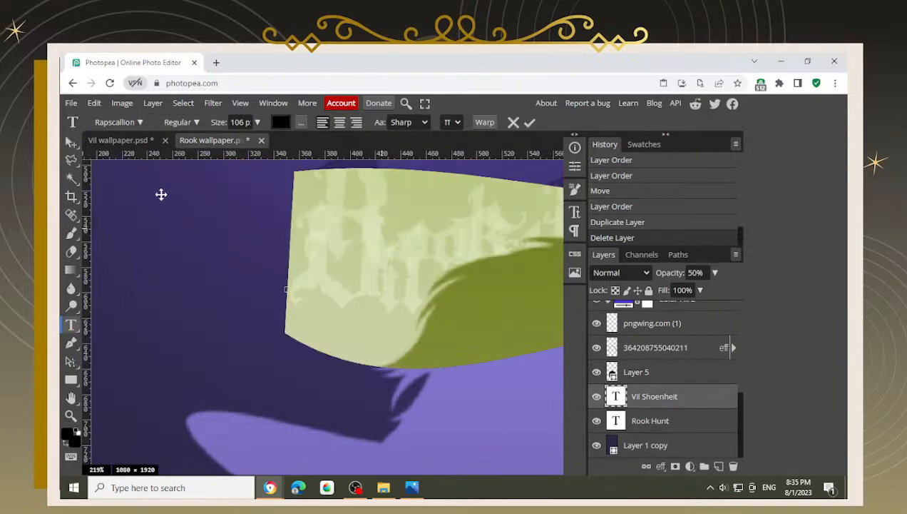
pyautogui.click(71, 144)
pyautogui.click(653, 421)
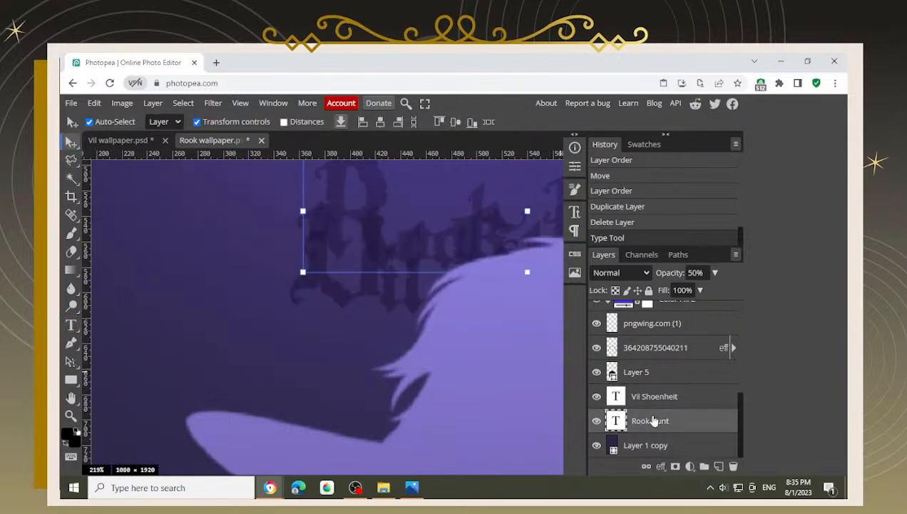
pyautogui.click(70, 325)
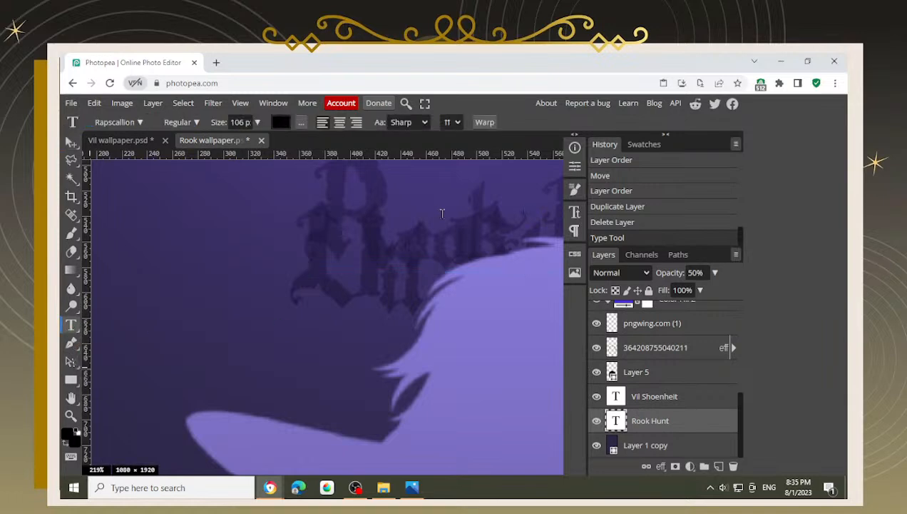
pyautogui.click(443, 212)
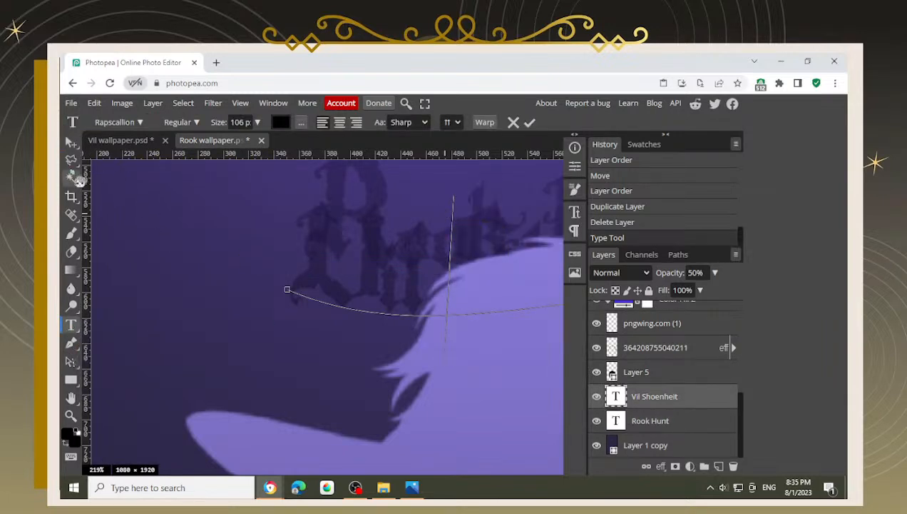
pyautogui.click(70, 144)
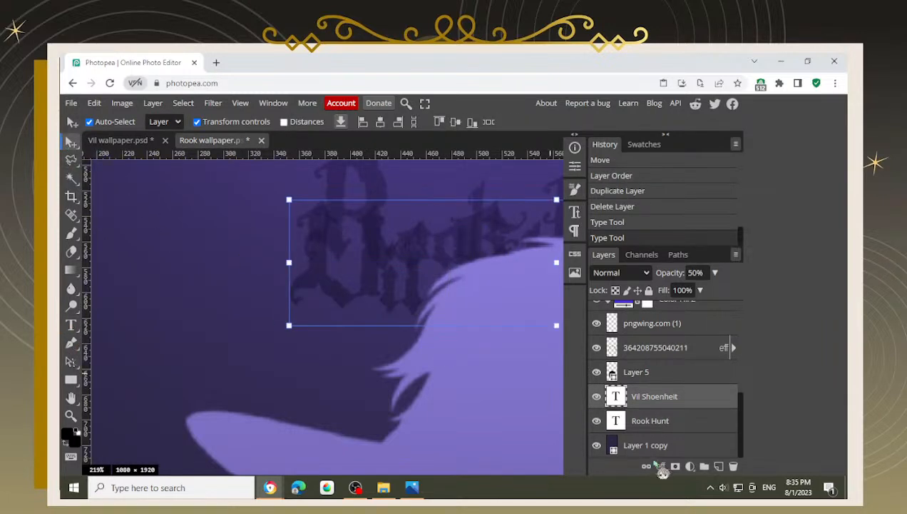
# Step: Lock the pasted Vil Shoenheit layer and select the Rook Hunt layer beneath it
pyautogui.click(649, 290)
pyautogui.click(373, 184)
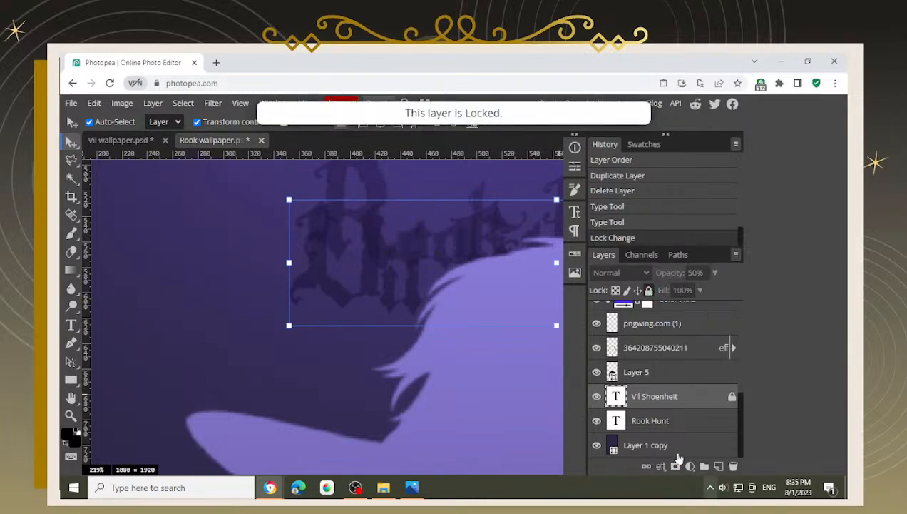
pyautogui.click(665, 430)
# Step: Recolor the entire Rook Hunt title text to #281f47, sampled from the edge of the pasted Vil Shoenheit lettering
pyautogui.click(71, 343)
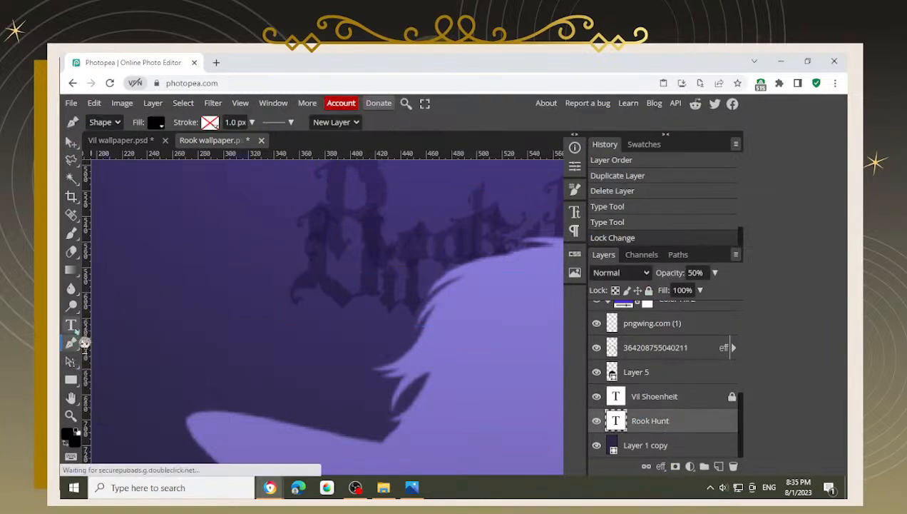
pyautogui.click(71, 325)
pyautogui.click(371, 196)
pyautogui.hotkey('ctrl', 'a')
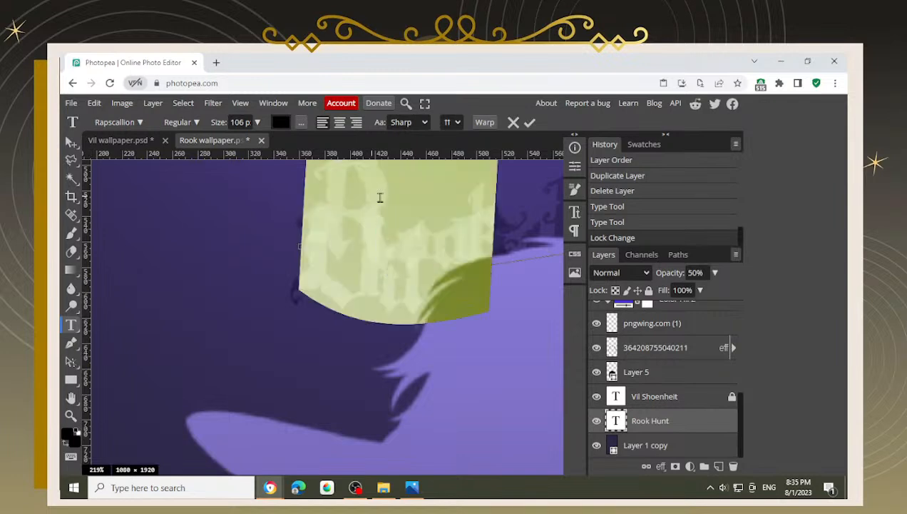
pyautogui.tripleClick(371, 209)
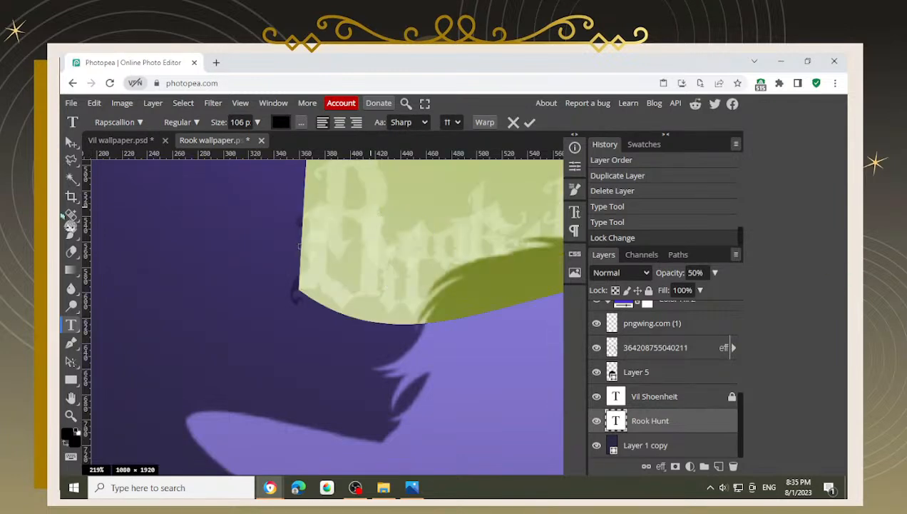
pyautogui.click(282, 123)
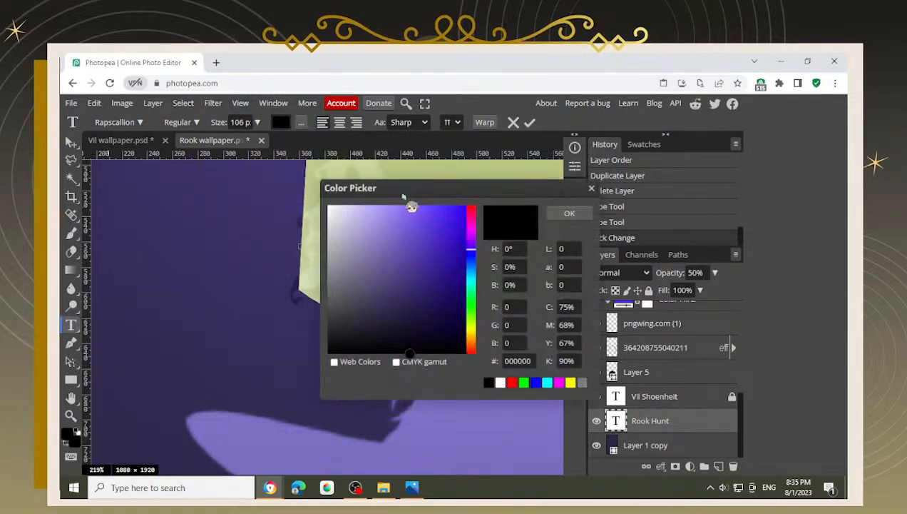
pyautogui.moveTo(403, 195); pyautogui.dragTo(501, 188)
pyautogui.click(294, 283)
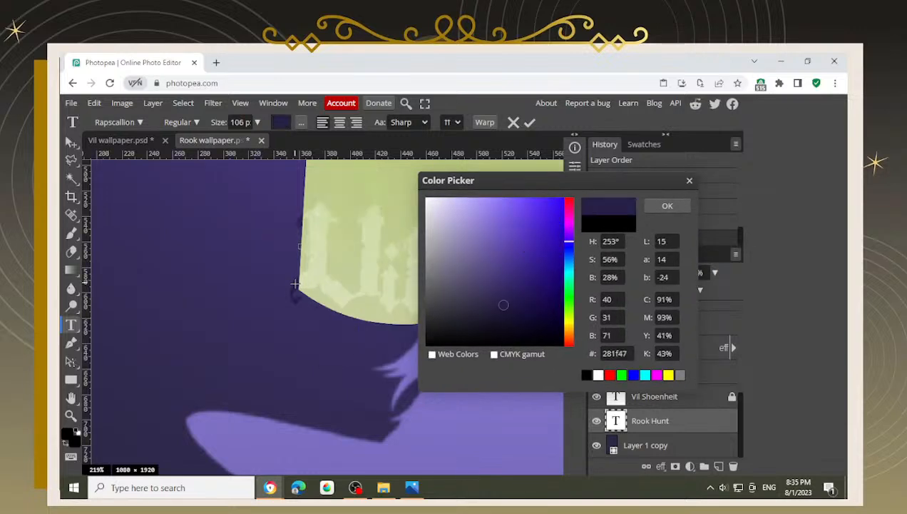
pyautogui.click(667, 205)
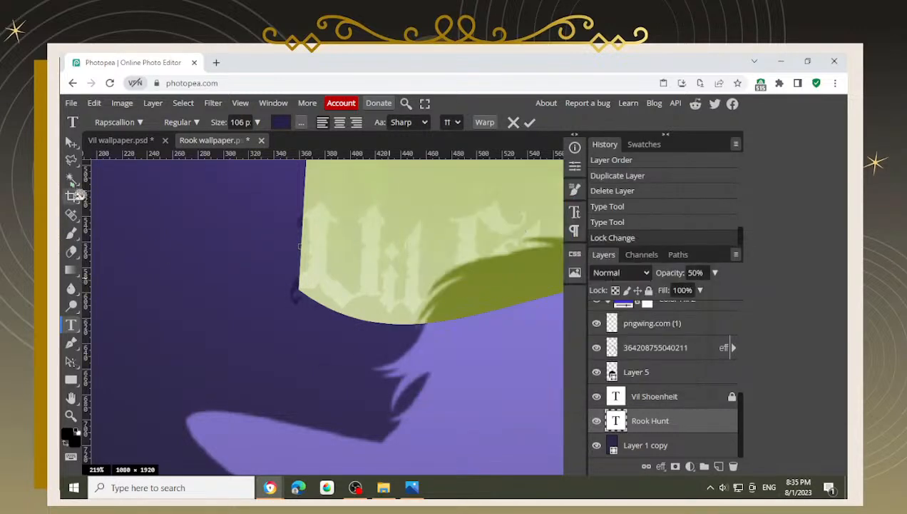
# Step: Try the Rook Hunt title layer at 100% opacity with the Multiply blend mode
pyautogui.click(72, 142)
pyautogui.scroll(2, 395, 266)
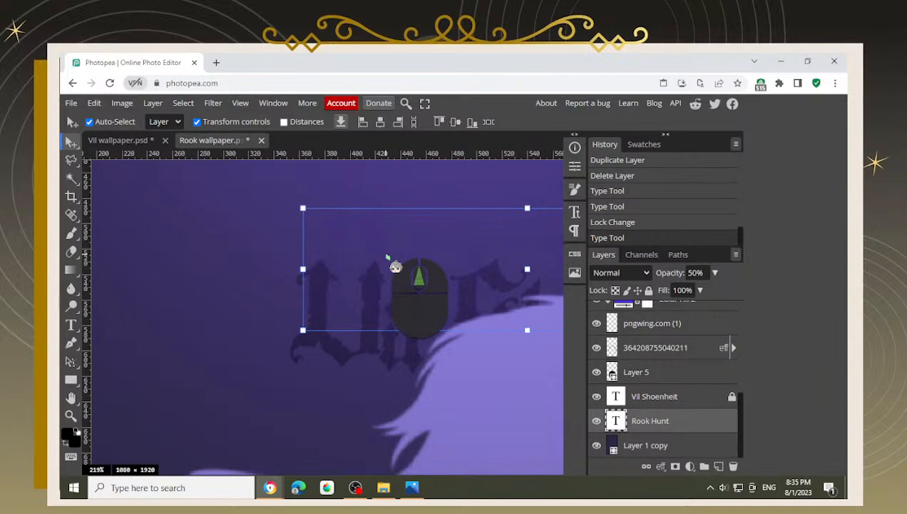
pyautogui.click(716, 272)
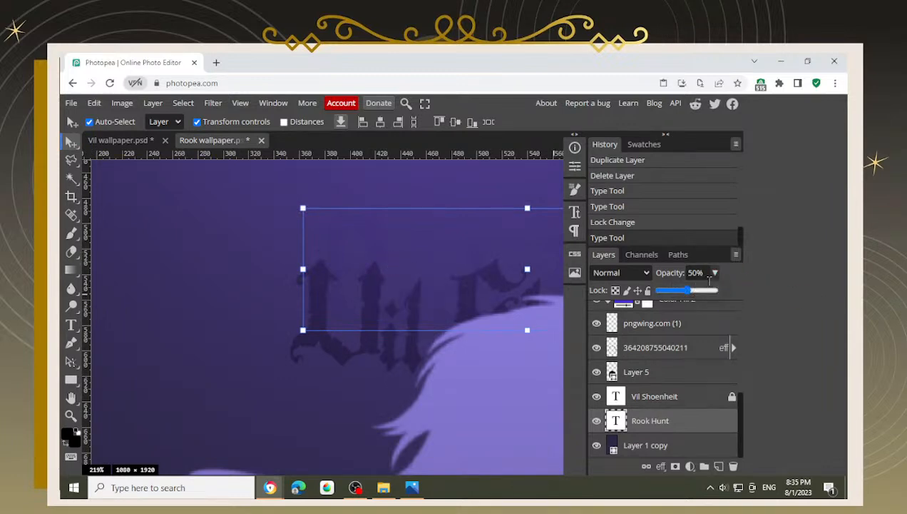
pyautogui.click(714, 290)
pyautogui.click(642, 273)
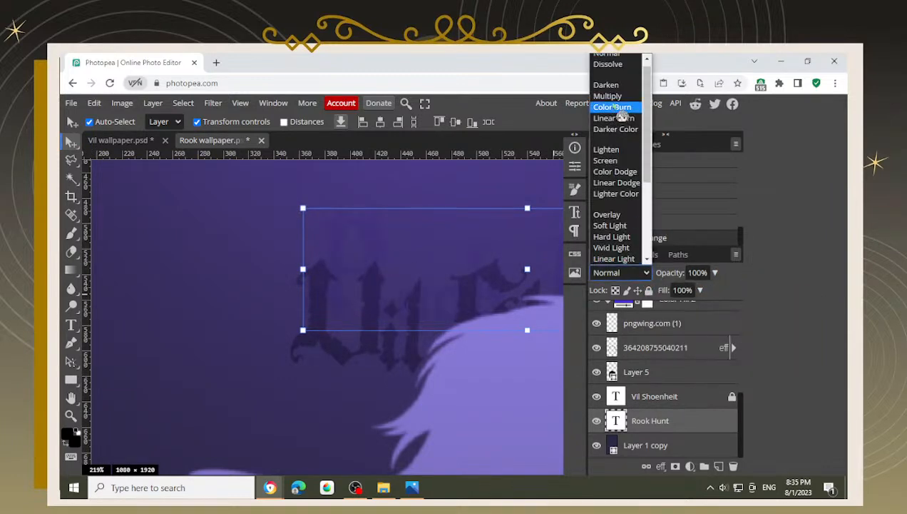
pyautogui.click(610, 95)
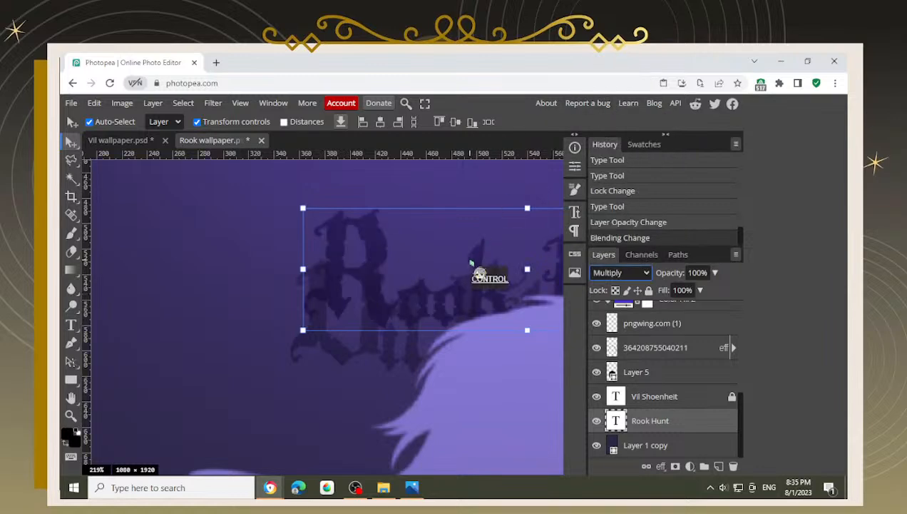
# Step: Undo the title edits back to before the Vil Shoenheit copy was pasted and the hidden Rook Hunt layer was deleted
pyautogui.hotkey('ctrl', 'z')
pyautogui.hotkey('ctrl', 'z')
pyautogui.hotkey('ctrl', 'z')
pyautogui.hotkey('ctrl', 'z')
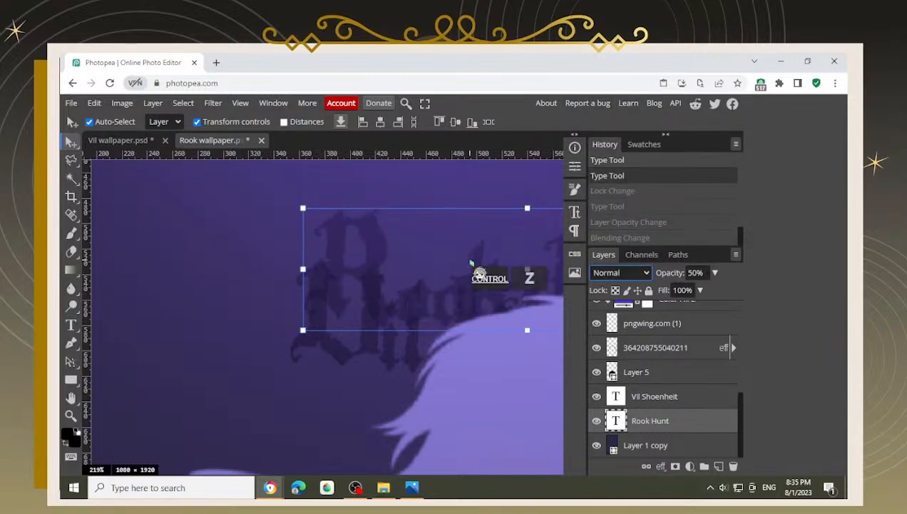
pyautogui.hotkey('ctrl', 'z')
pyautogui.hotkey('ctrl', 'z')
pyautogui.hotkey('ctrl', 'z')
pyautogui.hotkey('ctrl', 'z')
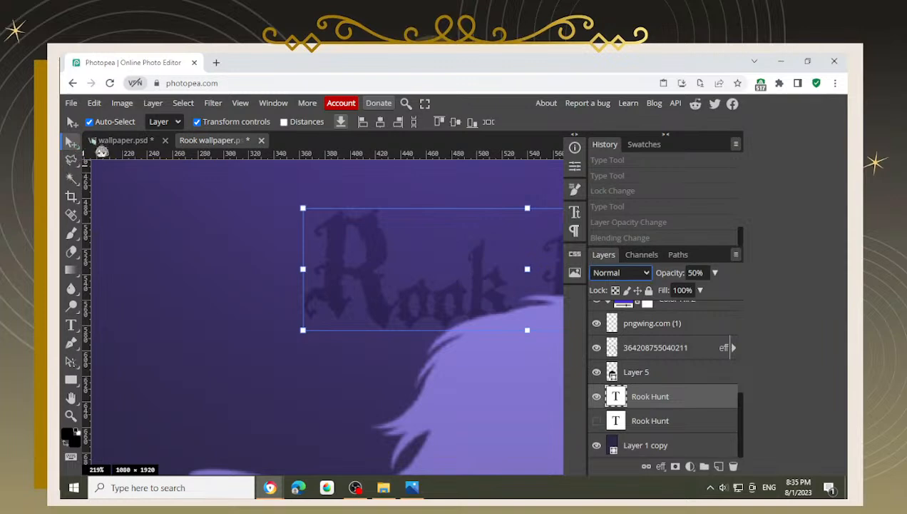
# Step: Compare the Vil Shoenheit title's look and position in the Vil wallpaper with the Rook Hunt title in the Rook wallpaper
pyautogui.click(104, 142)
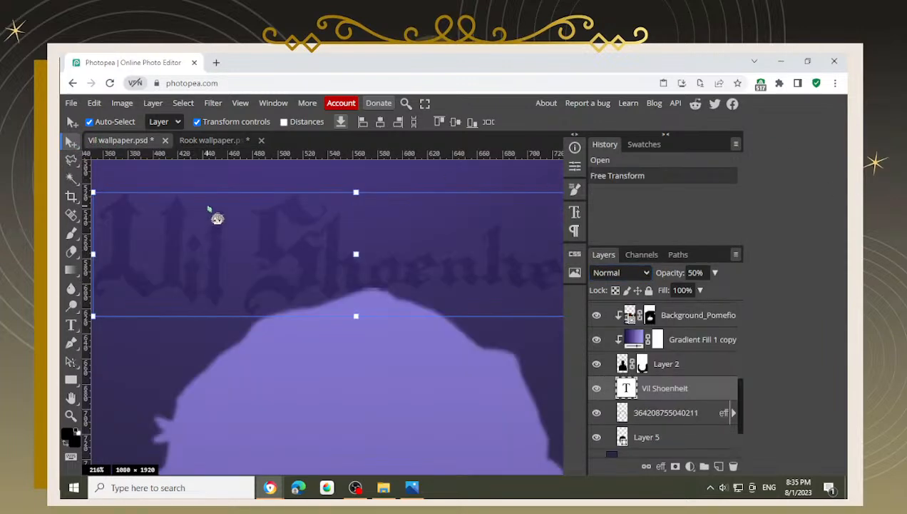
pyautogui.scroll(-5, 195, 243)
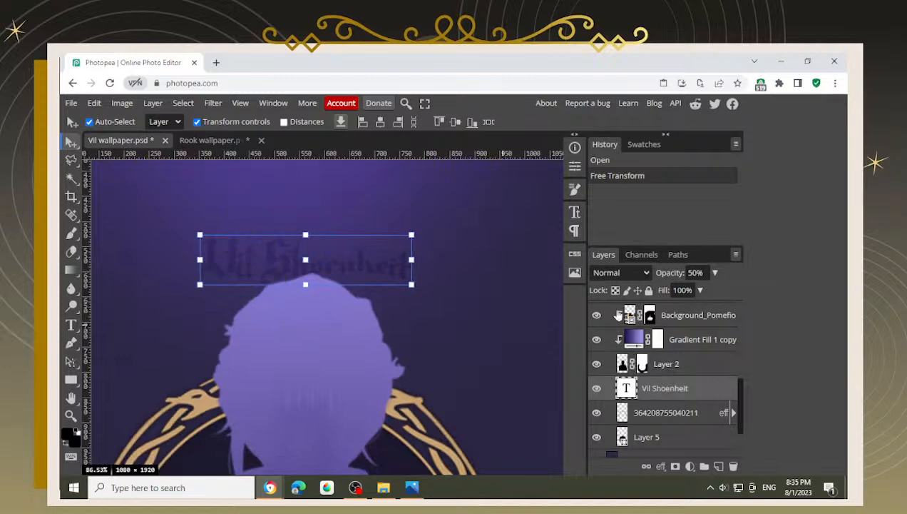
pyautogui.click(187, 141)
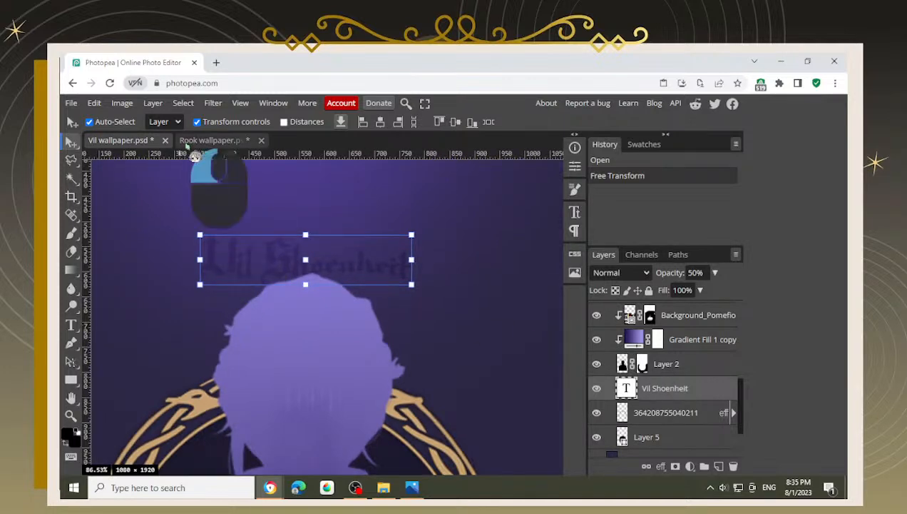
pyautogui.scroll(-4, 478, 308)
pyautogui.scroll(-1, 469, 305)
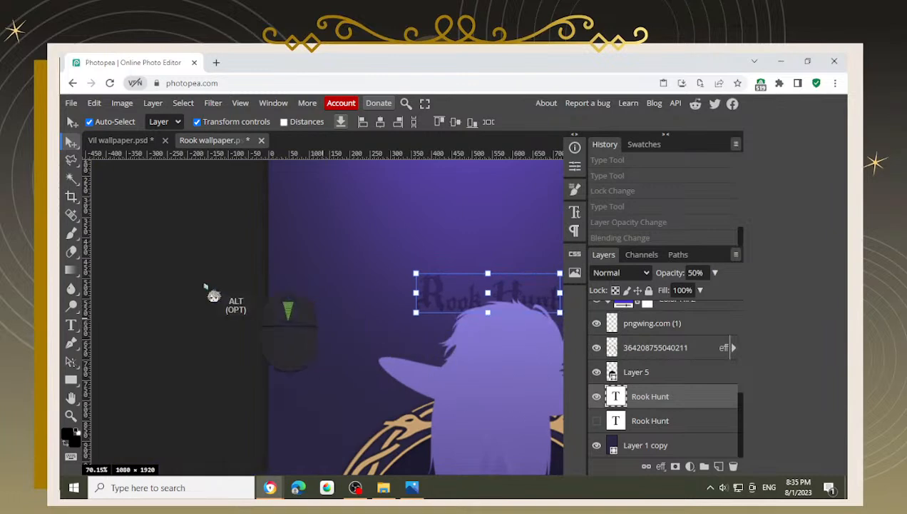
pyautogui.press('space')
pyautogui.moveTo(412, 330); pyautogui.dragTo(249, 316)
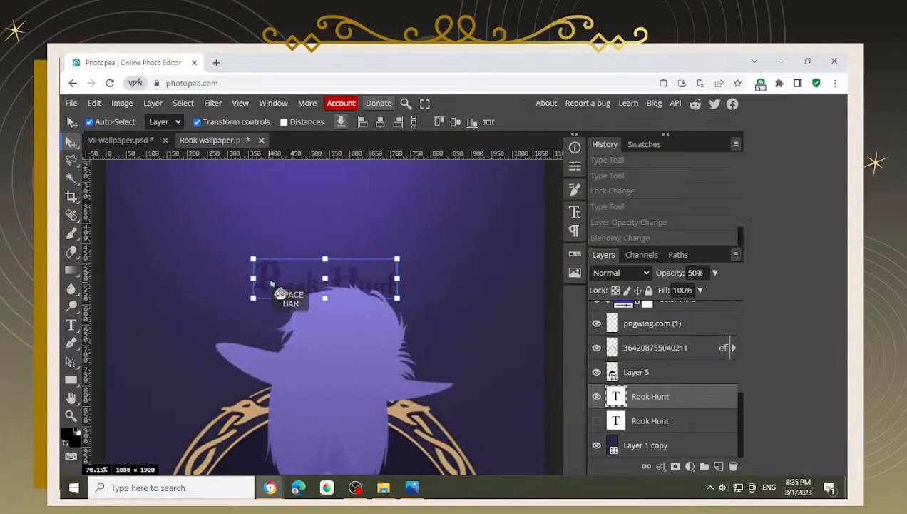
# Step: Show the hidden lower Rook Hunt layer, then hide and delete the upper Rook Hunt layer
pyautogui.click(282, 292)
pyautogui.scroll(-5, 699, 392)
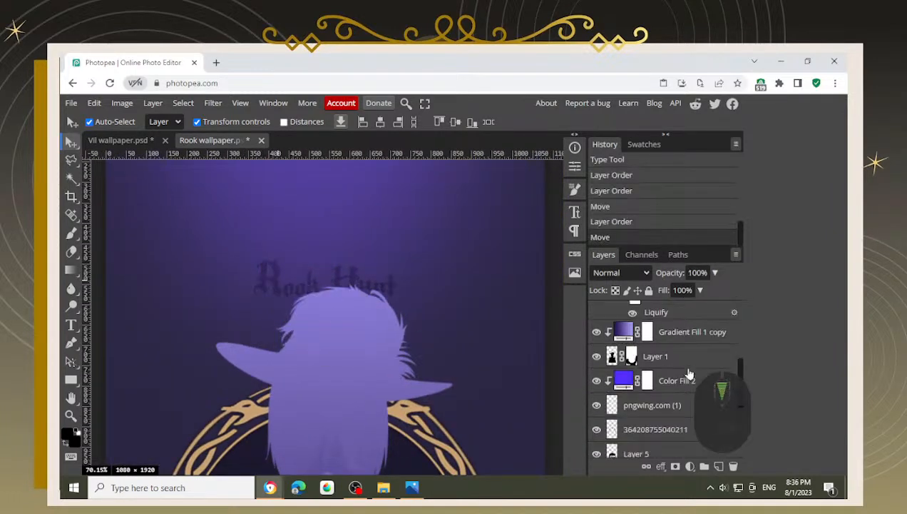
pyautogui.click(648, 399)
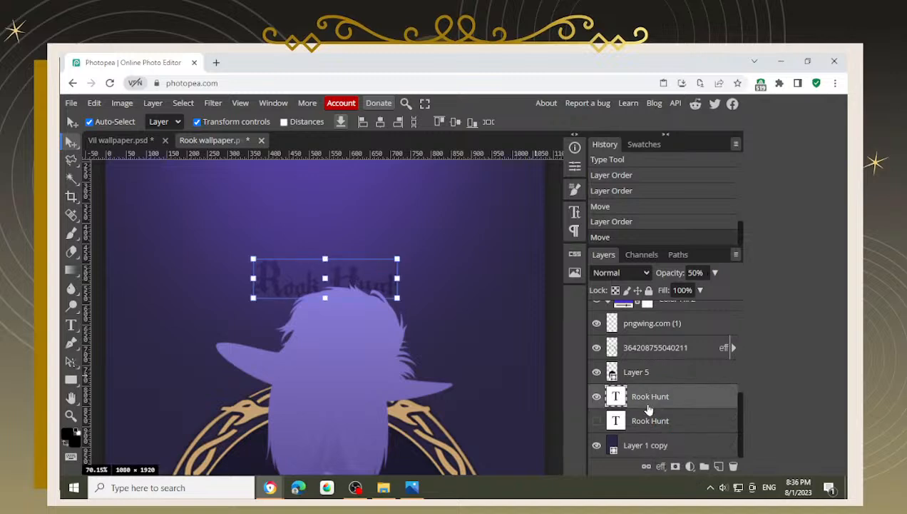
pyautogui.click(597, 421)
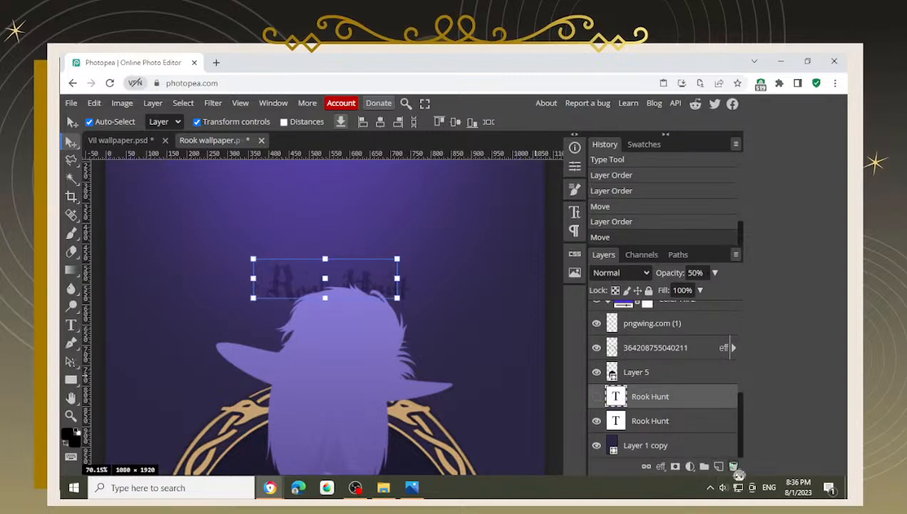
pyautogui.click(734, 467)
# Step: Try to center the Rook Hunt title horizontally on the Layer 1 copy background
pyautogui.scroll(-1, 405, 310)
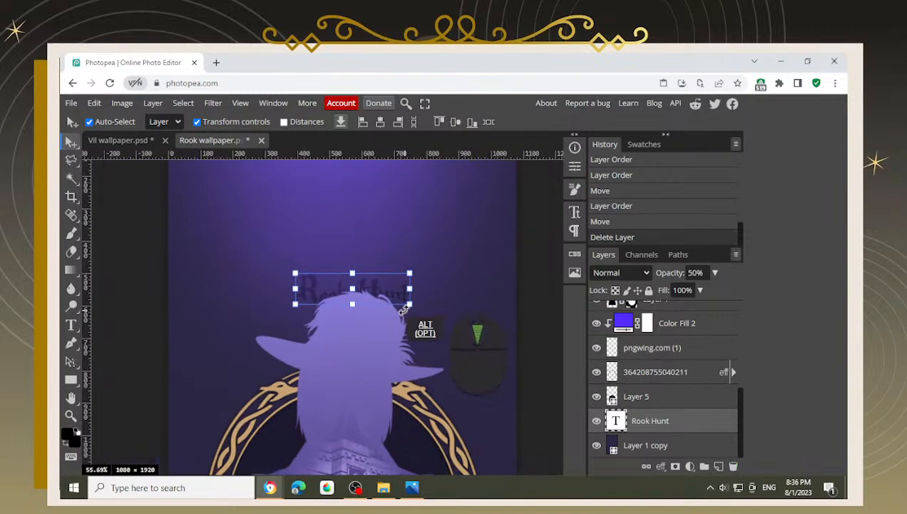
pyautogui.scroll(-1, 405, 311)
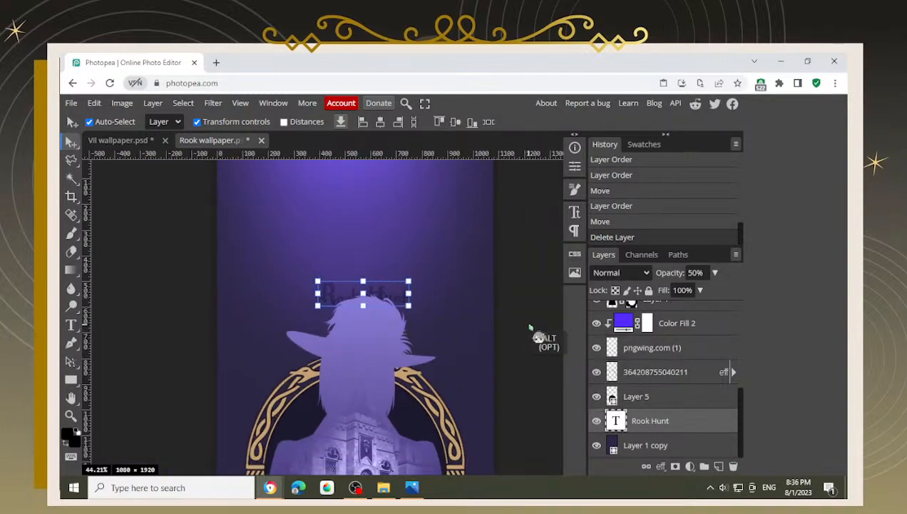
pyautogui.keyDown('ctrl'); pyautogui.click(628, 444); pyautogui.keyUp('ctrl')
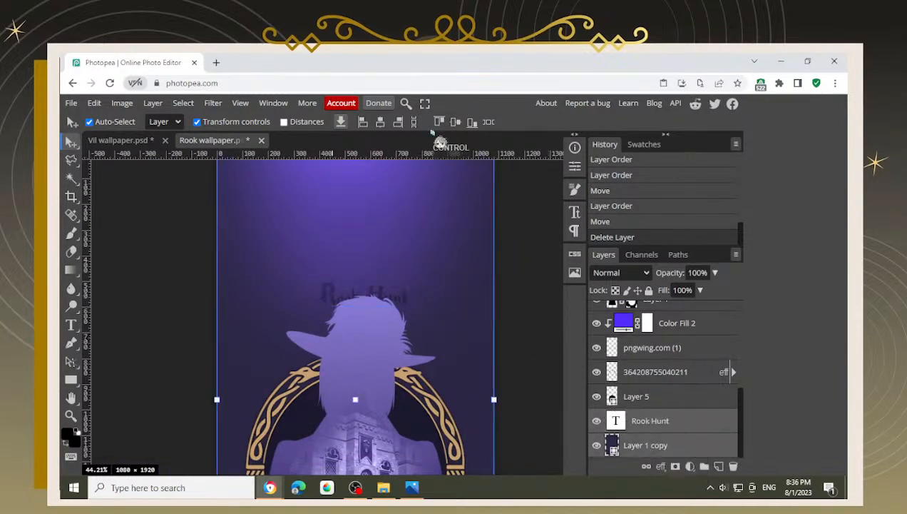
pyautogui.click(381, 123)
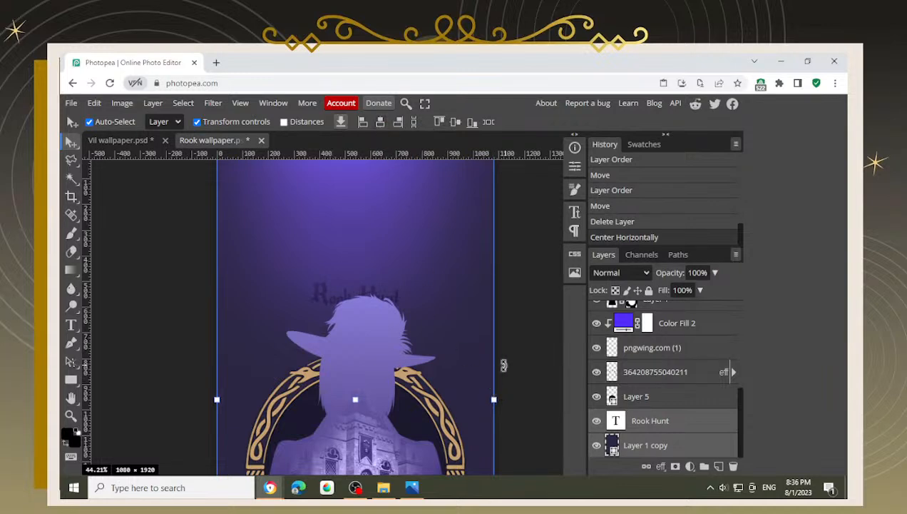
pyautogui.hotkey('ctrl', 'z')
# Step: Copy the Vil Shoenheit title from the Vil wallpaper and paste it directly above the Rook Hunt layer in the Rook wallpaper
pyautogui.scroll(1, 214, 278)
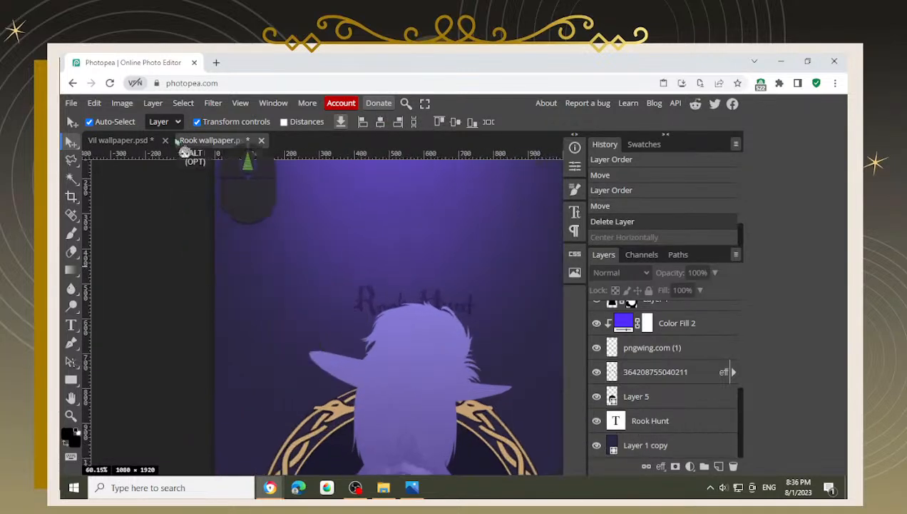
pyautogui.click(125, 141)
pyautogui.hotkey('ctrl', 'c')
pyautogui.click(208, 142)
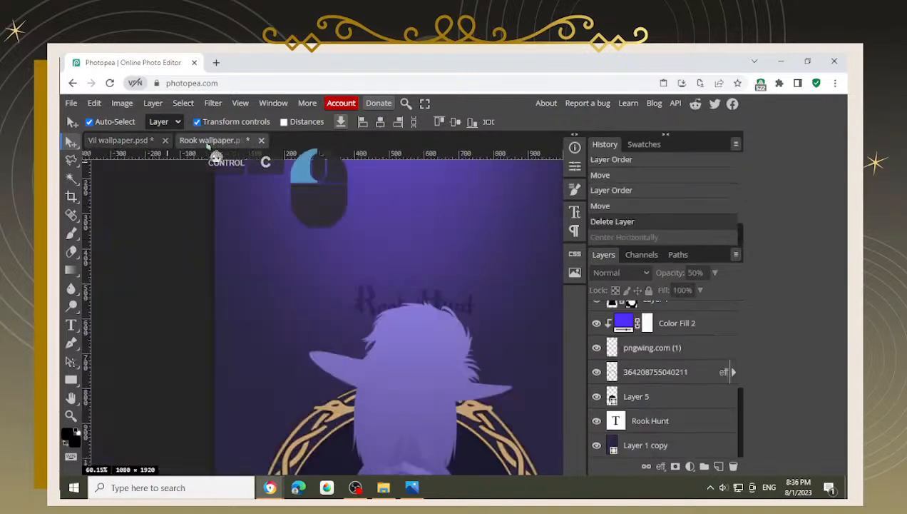
pyautogui.hotkey('ctrl', 'v')
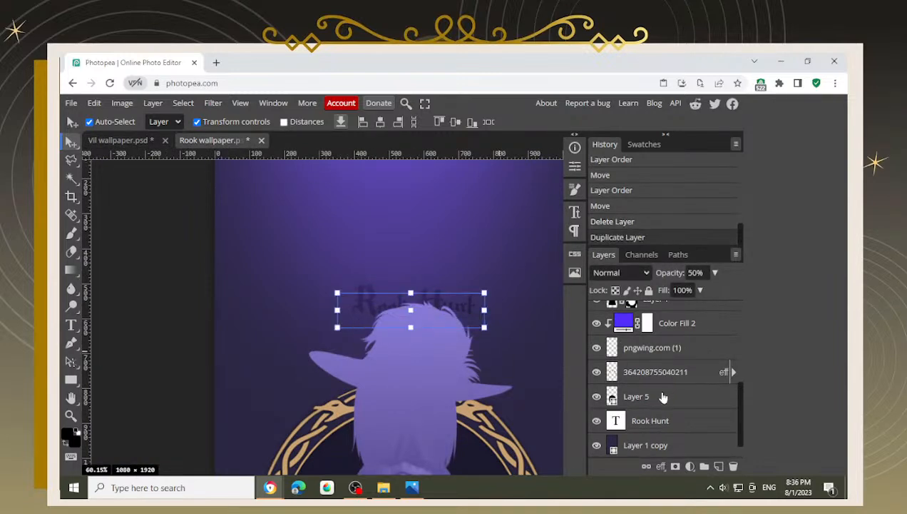
pyautogui.hotkey('ctrl', 'z')
pyautogui.click(681, 421)
pyautogui.hotkey('ctrl', 'v')
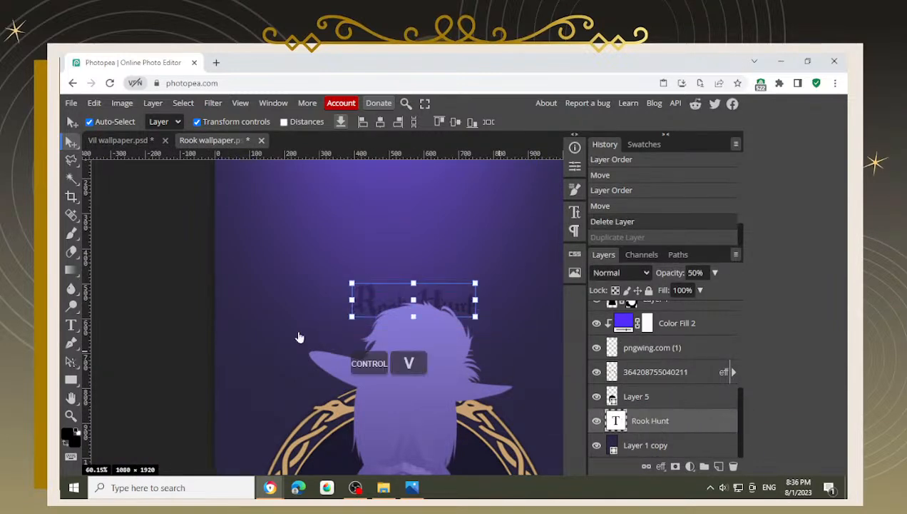
pyautogui.moveTo(349, 314); pyautogui.dragTo(353, 249)
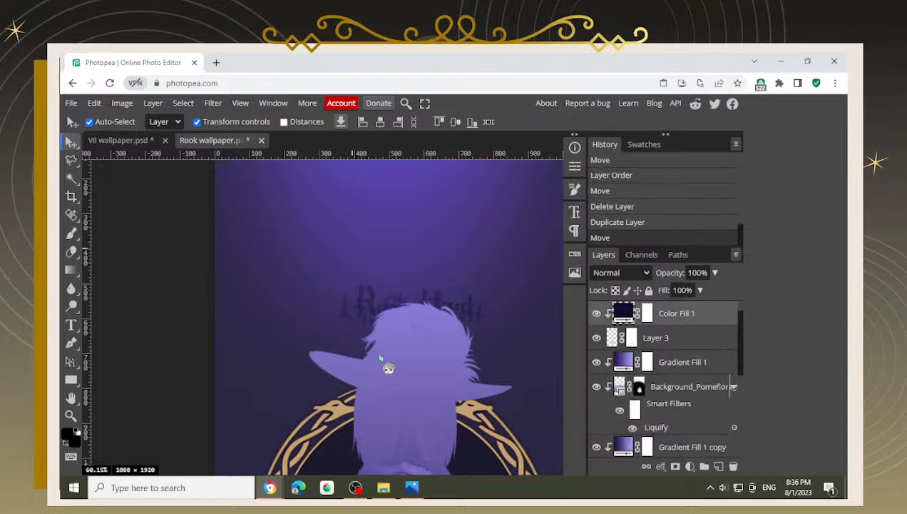
pyautogui.hotkey('ctrl', 'z')
# Step: Set the Rook Hunt layer's opacity to 49% and compare its lettering with the Vil Shoenheit title
pyautogui.scroll(-5, 678, 389)
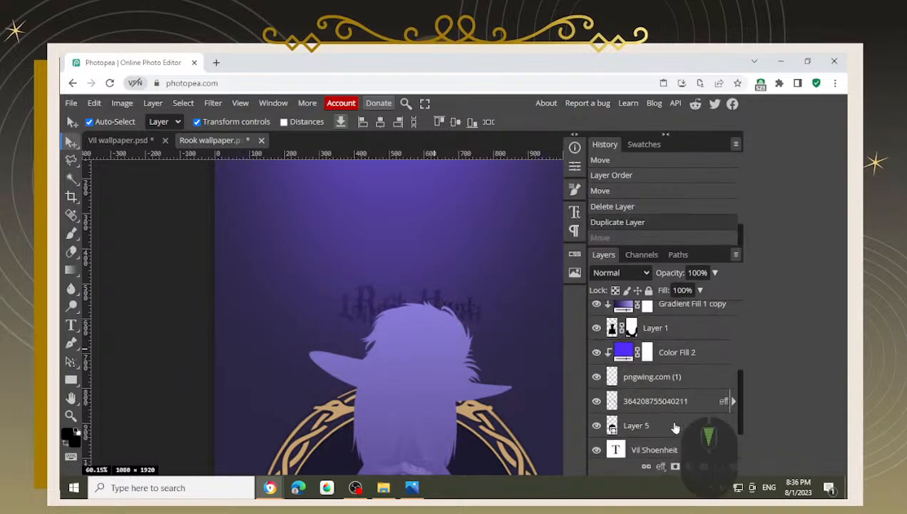
pyautogui.scroll(-2, 675, 426)
pyautogui.click(685, 421)
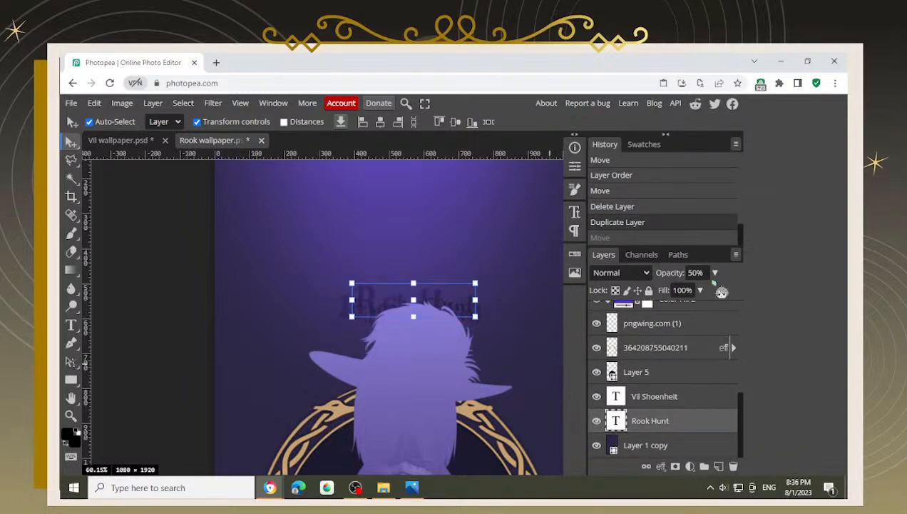
pyautogui.scroll(2, 362, 332)
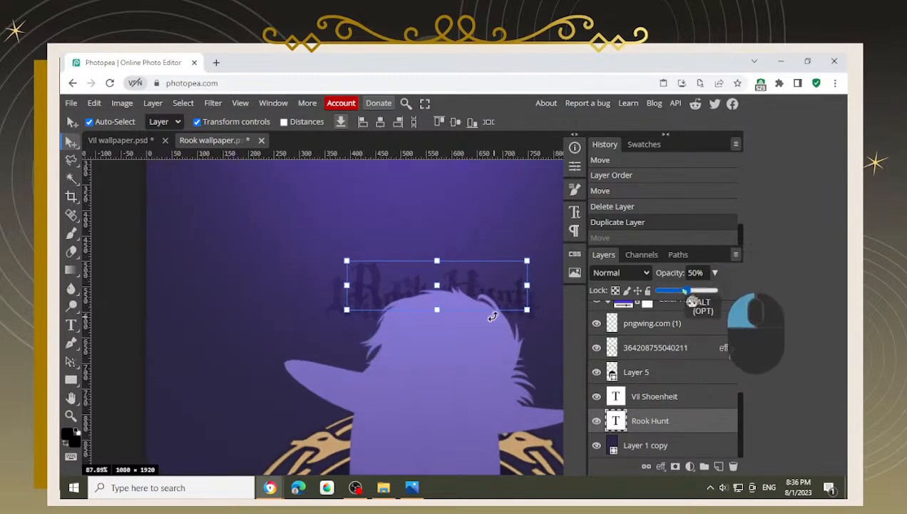
pyautogui.moveTo(692, 300)
pyautogui.mouseDown()
pyautogui.moveTo(696, 292)
pyautogui.moveTo(686, 304)
pyautogui.moveTo(686, 292)
pyautogui.moveTo(694, 303)
pyautogui.mouseUp()
pyautogui.scroll(5, 395, 360)
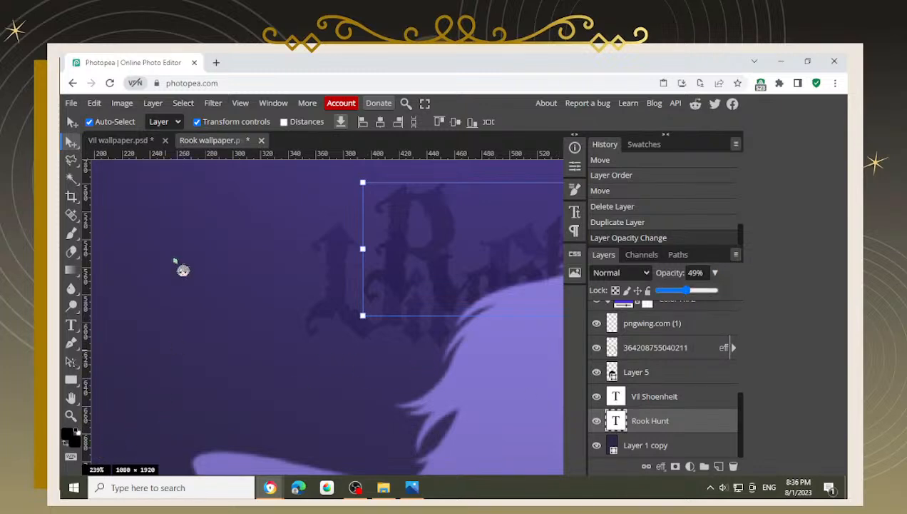
pyautogui.click(335, 304)
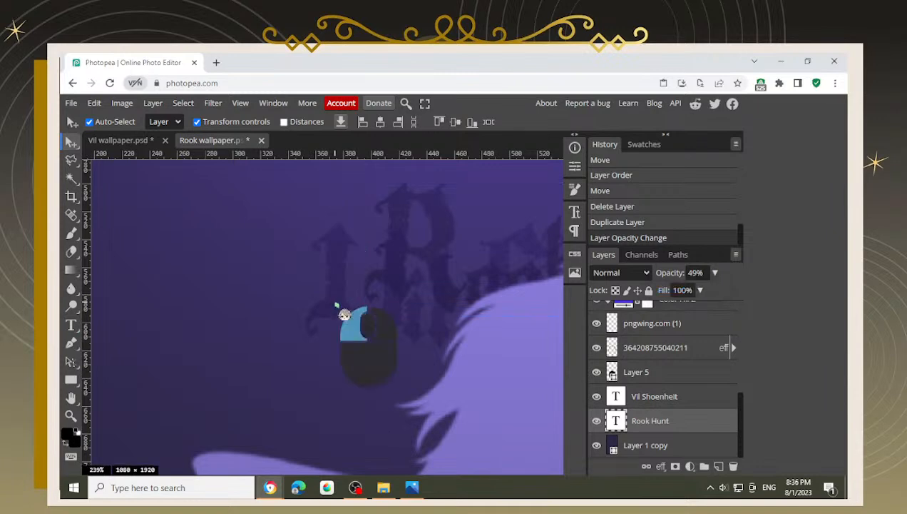
pyautogui.scroll(-5, 667, 457)
pyautogui.click(616, 417)
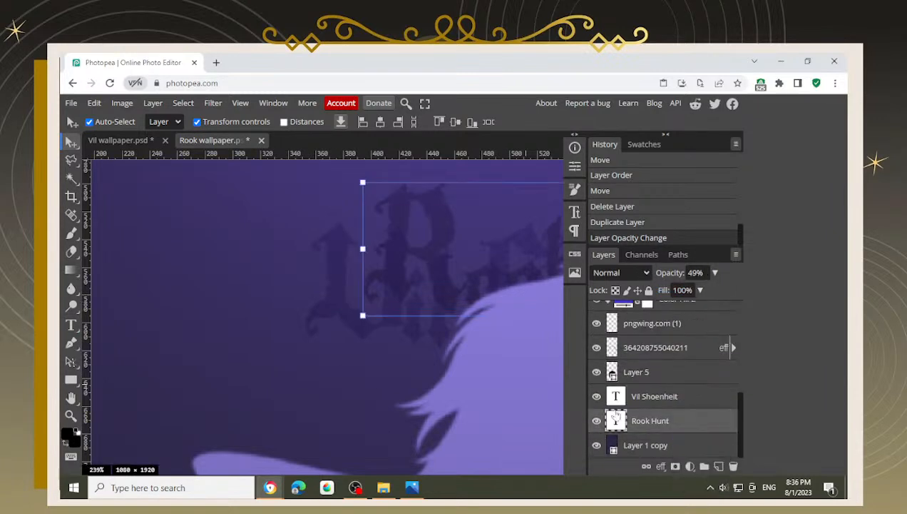
# Step: Raise the opacity of both the Vil Shoenheit and Rook Hunt layers to 100%
pyautogui.click(642, 394)
pyautogui.click(714, 272)
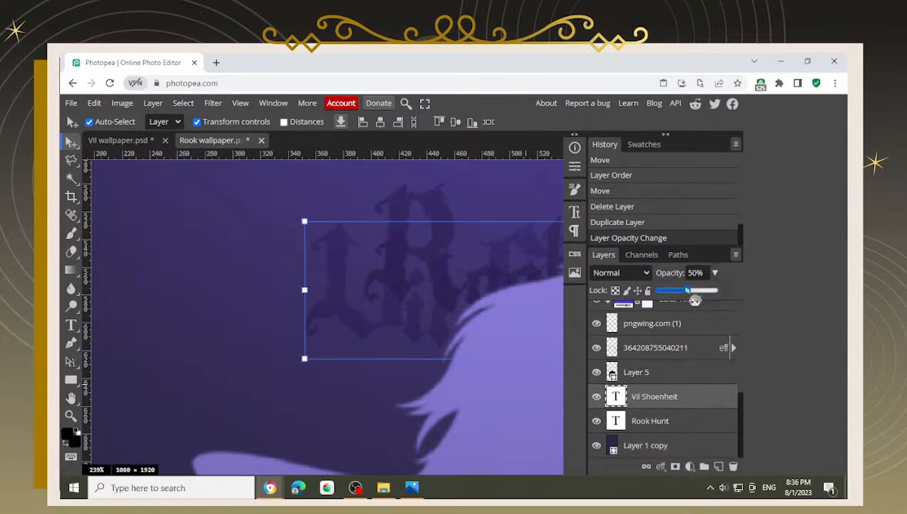
pyautogui.moveTo(687, 290)
pyautogui.mouseDown()
pyautogui.moveTo(716, 289)
pyautogui.moveTo(703, 290)
pyautogui.mouseUp()
pyautogui.click(669, 418)
pyautogui.click(715, 272)
pyautogui.moveTo(816, 279); pyautogui.dragTo(805, 284)
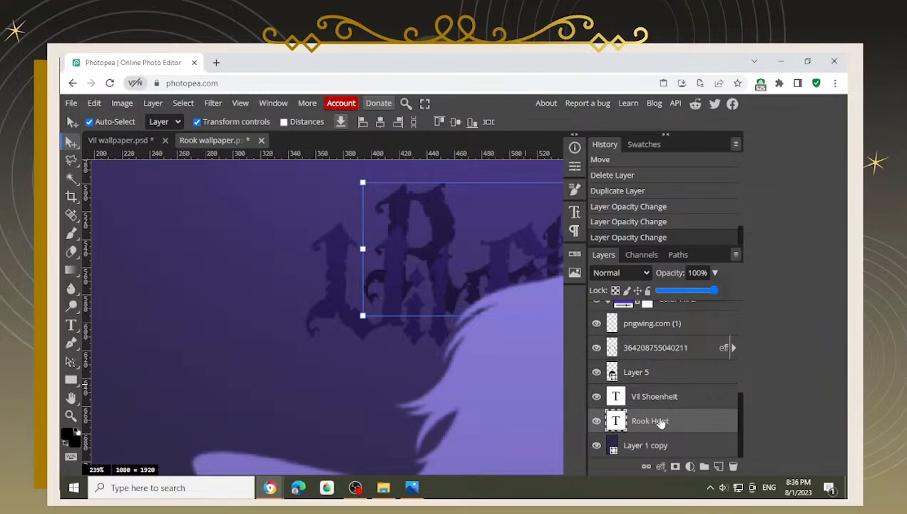
# Step: Recolor the Rook Hunt text with a color sampled from the Vil Shoenheit lettering while Layer 6 is still showing
pyautogui.click(654, 396)
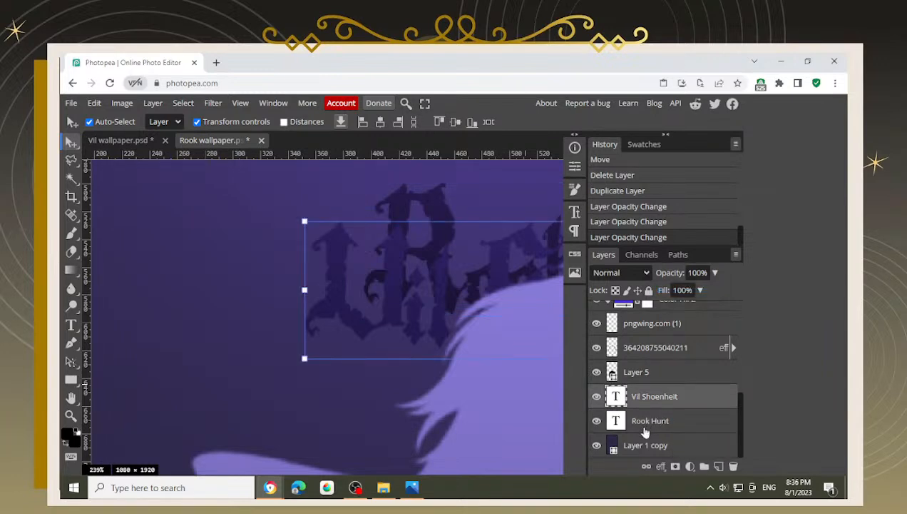
pyautogui.click(654, 421)
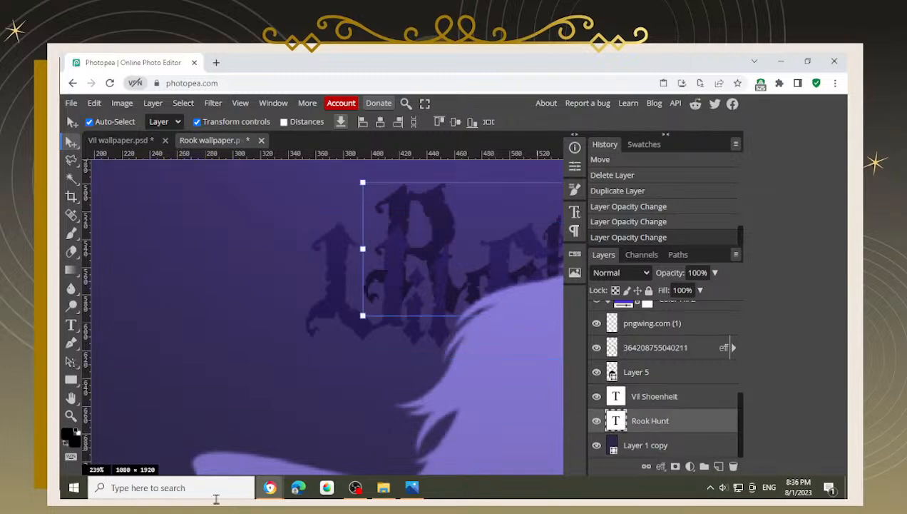
pyautogui.click(72, 325)
pyautogui.doubleClick(426, 205)
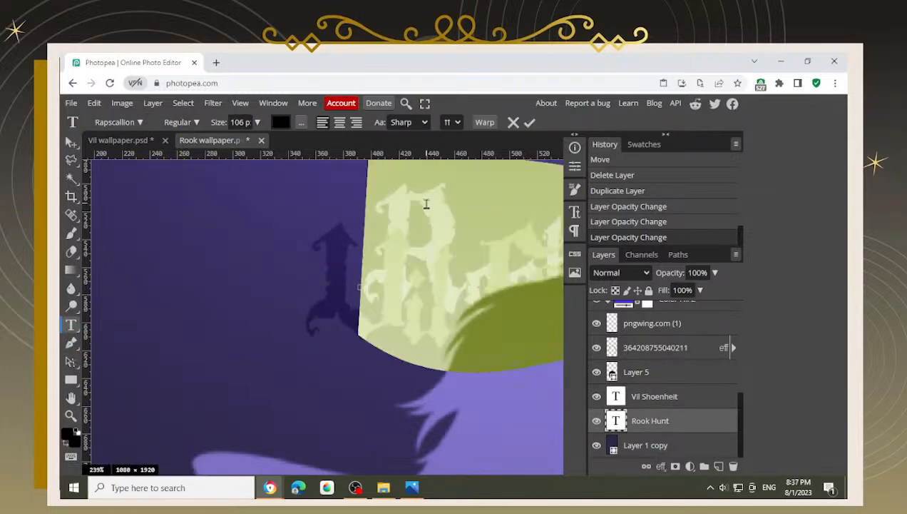
pyautogui.click(279, 123)
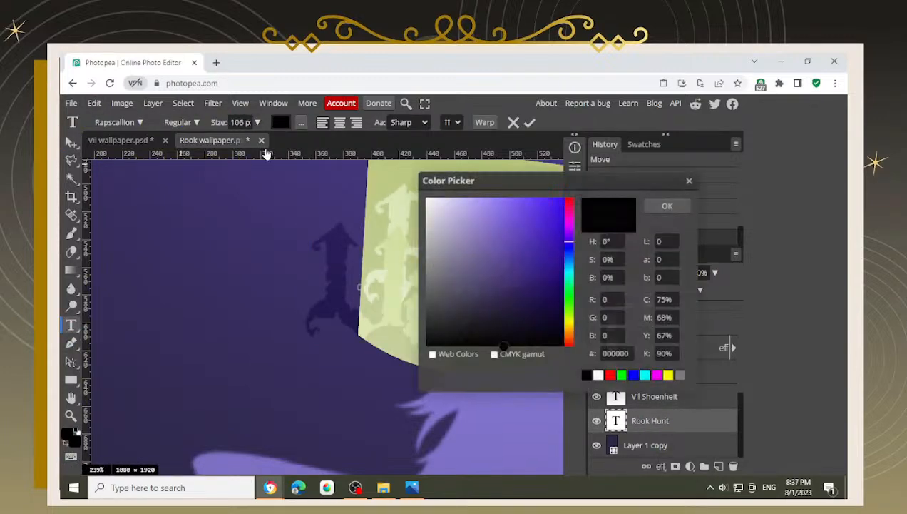
pyautogui.click(369, 329)
pyautogui.click(667, 206)
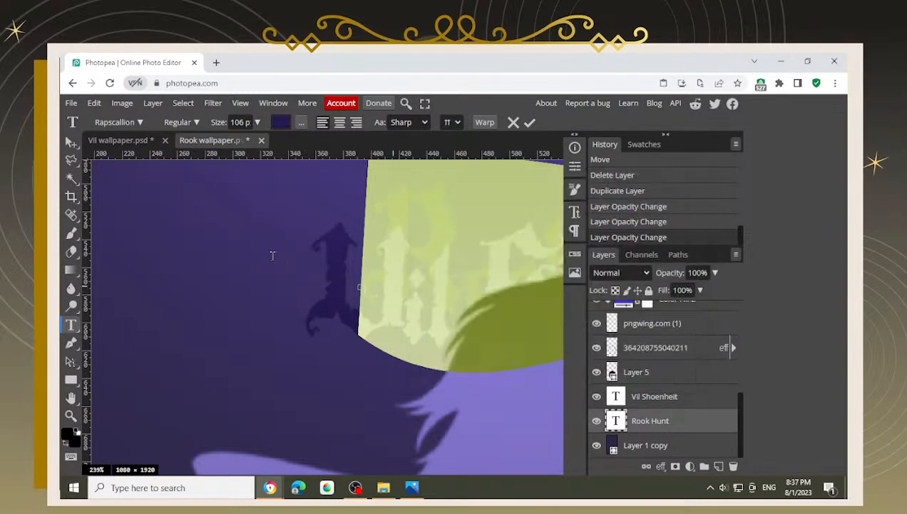
pyautogui.click(72, 143)
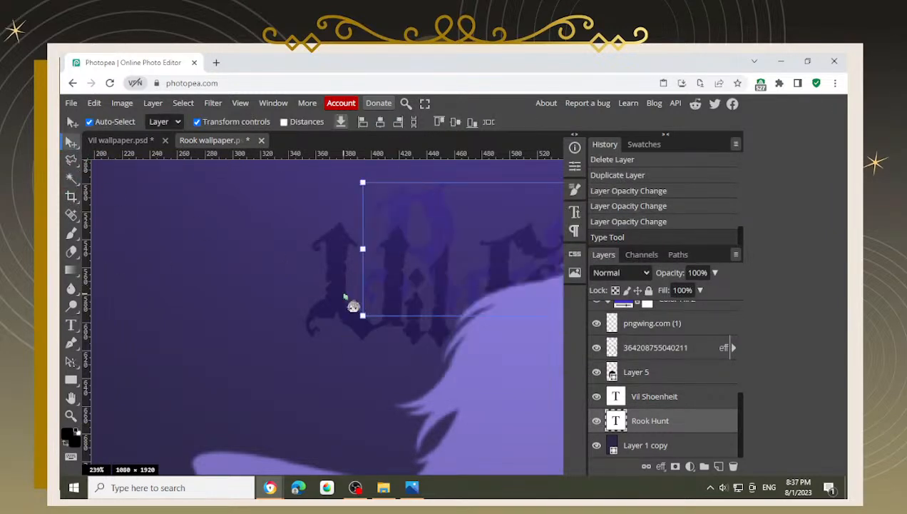
# Step: Hide Layer 6 so that it no longer tints the Rook Hunt and Vil Shoenheit lettering
pyautogui.scroll(3, 657, 400)
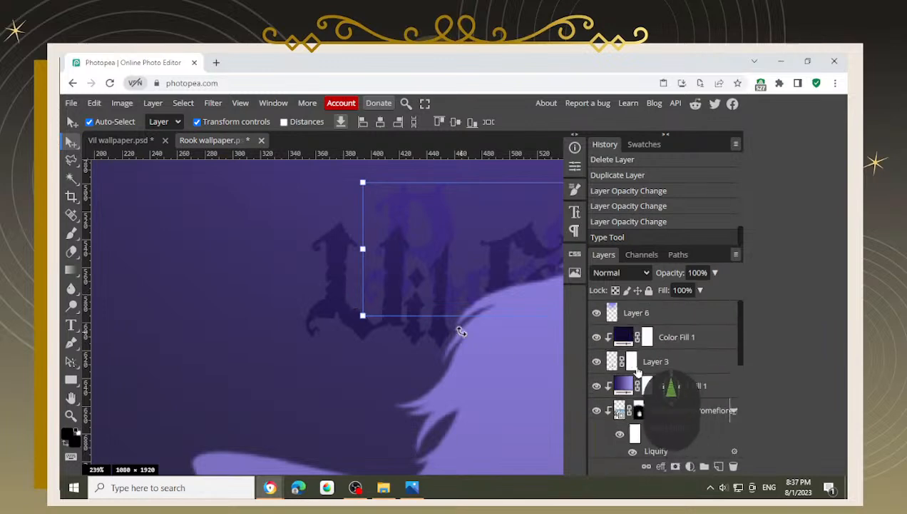
pyautogui.click(596, 313)
pyautogui.scroll(-1, 644, 408)
pyautogui.scroll(-3, 642, 406)
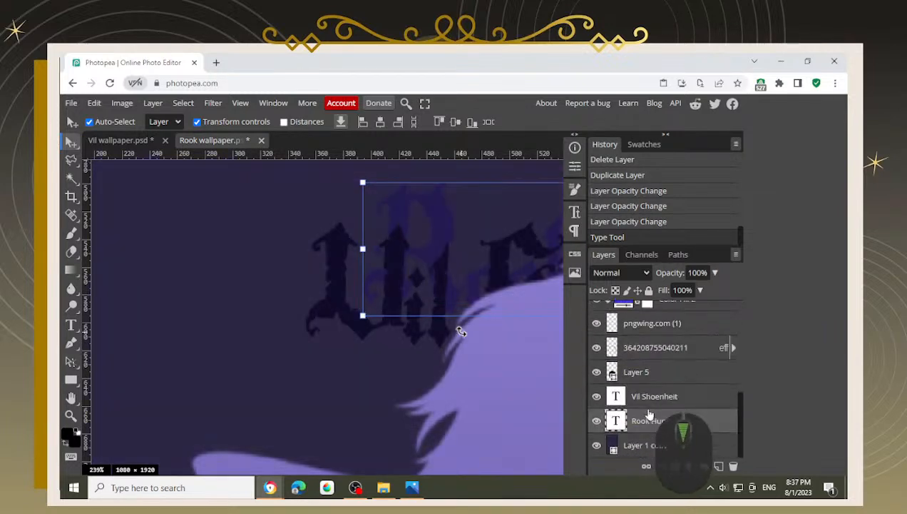
pyautogui.scroll(1, 645, 405)
pyautogui.scroll(-1, 653, 404)
pyautogui.click(658, 404)
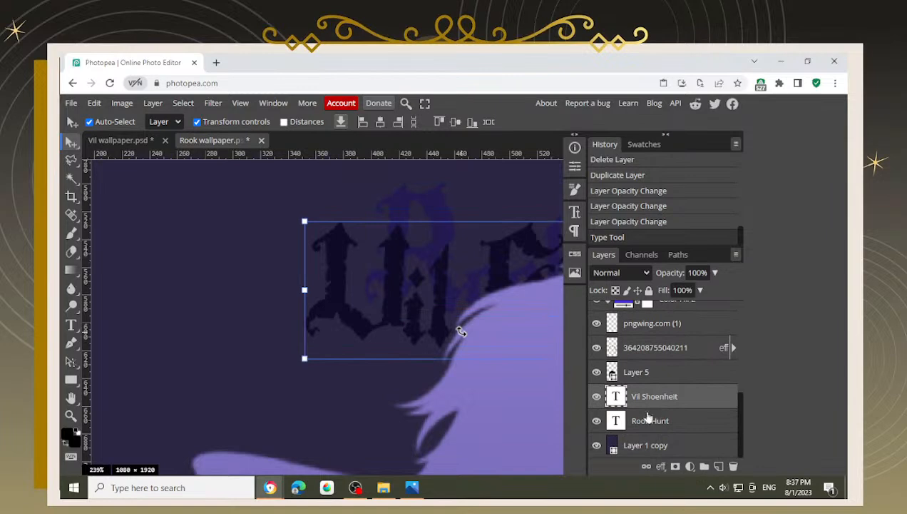
# Step: Set the color of the word Rook in the Rook Hunt layer to #100b28, sampled from the Vil Shoenheit lettering
pyautogui.click(659, 424)
pyautogui.doubleClick(445, 227)
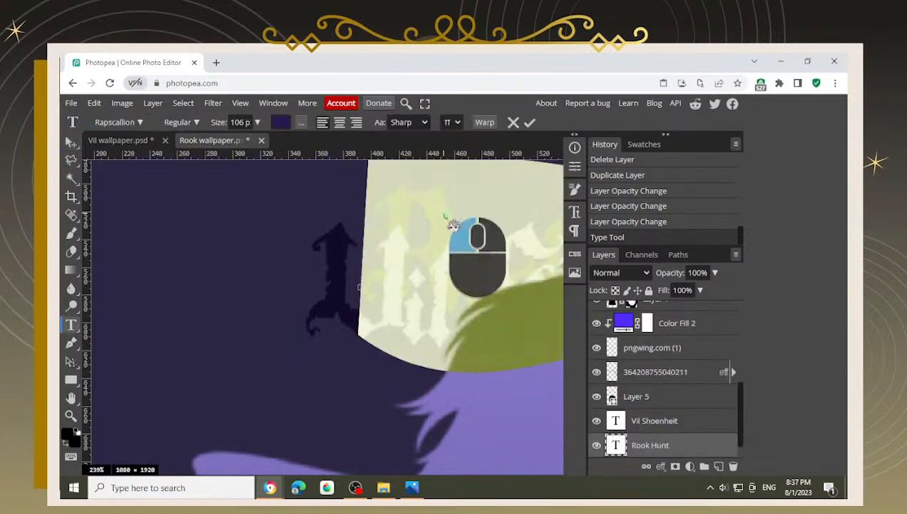
pyautogui.click(280, 121)
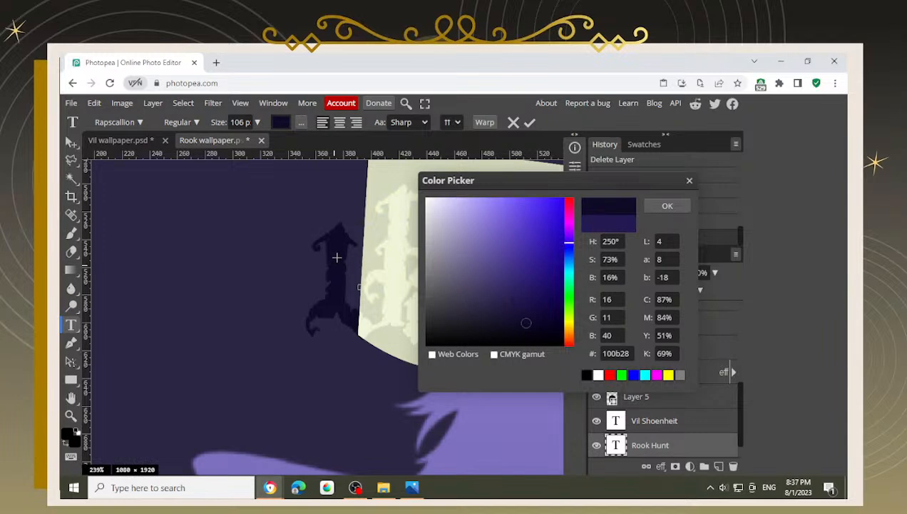
pyautogui.click(667, 205)
pyautogui.click(71, 142)
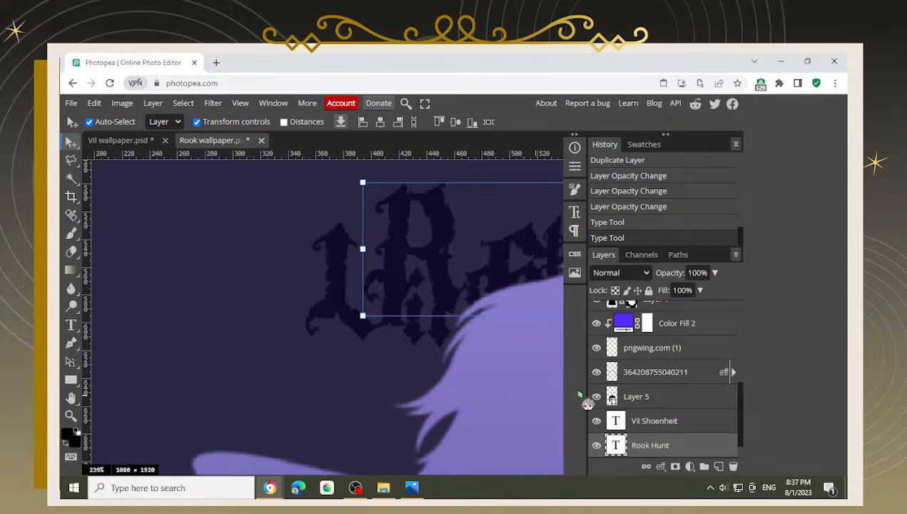
# Step: Delete the Vil Shoenheit layer from the Rook wallpaper and set the Rook Hunt layer's opacity to 50%
pyautogui.click(694, 428)
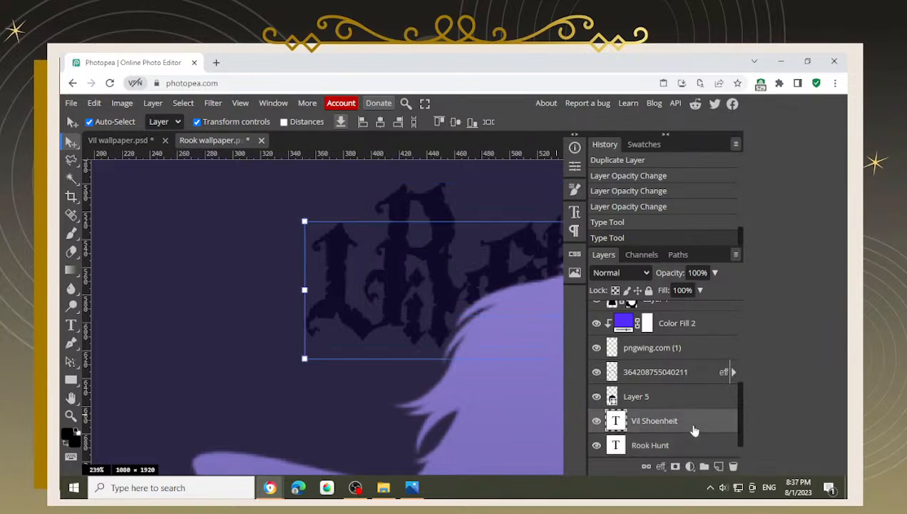
pyautogui.press('BackSpace')
pyautogui.click(693, 272)
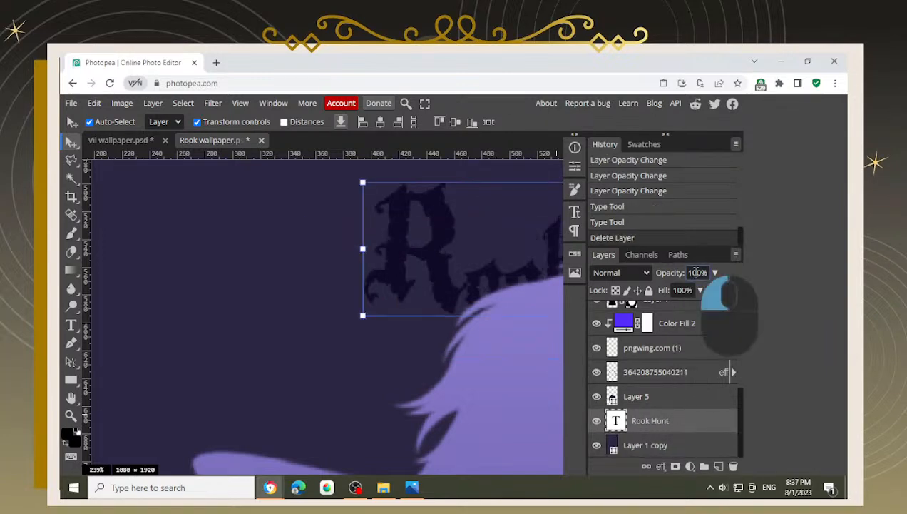
pyautogui.write('5')
pyautogui.press('Return')
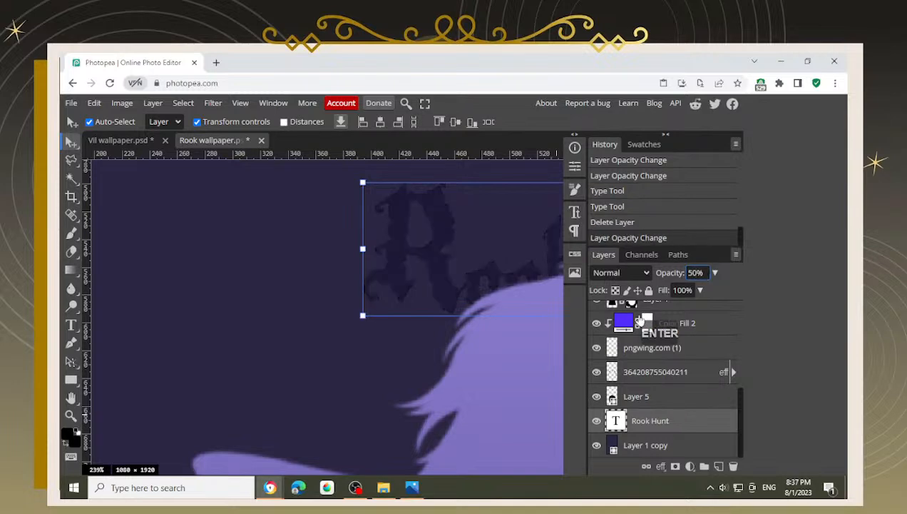
# Step: Show Layer 6 again and compare the Rook Hunt title with the Vil Shoenheit title in the Vil wallpaper
pyautogui.scroll(-5, 658, 361)
pyautogui.click(596, 315)
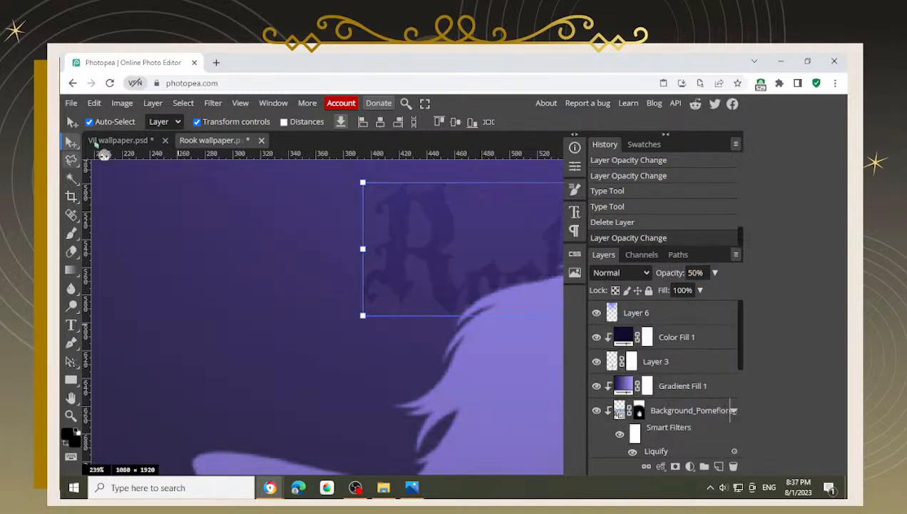
pyautogui.click(107, 141)
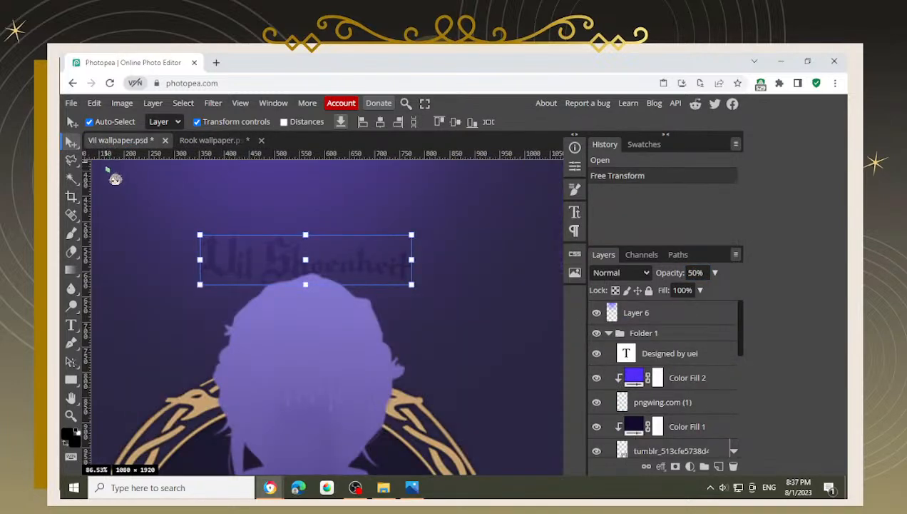
pyautogui.click(109, 173)
pyautogui.scroll(-2, 110, 175)
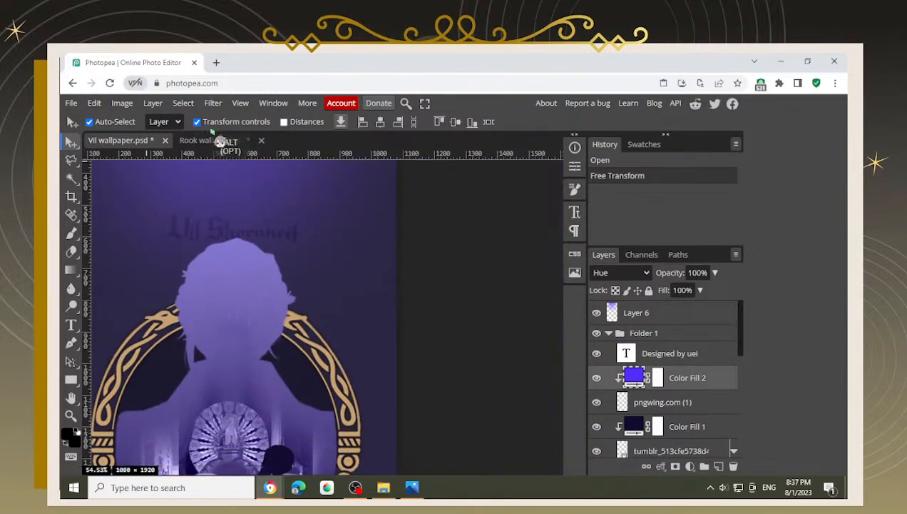
pyautogui.click(214, 140)
pyautogui.scroll(-3, 435, 260)
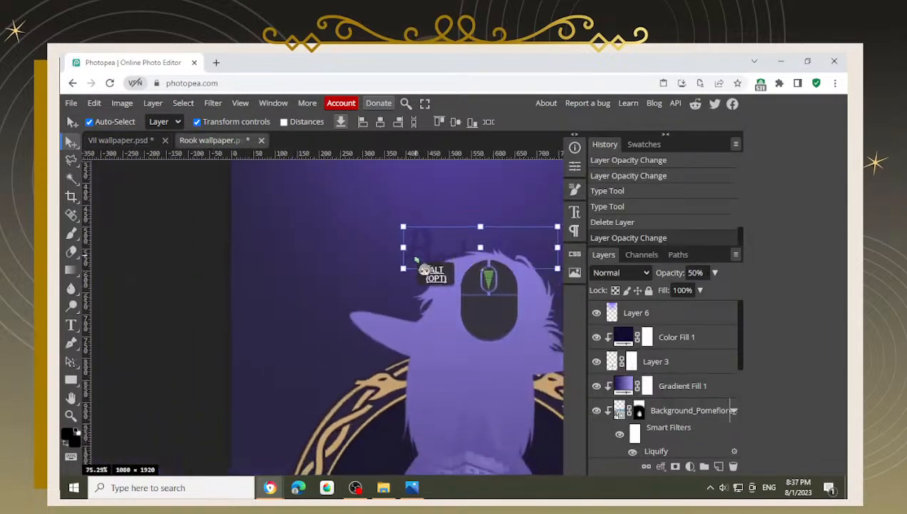
pyautogui.scroll(-3, 416, 259)
pyautogui.click(206, 279)
pyautogui.moveTo(485, 245); pyautogui.dragTo(371, 243)
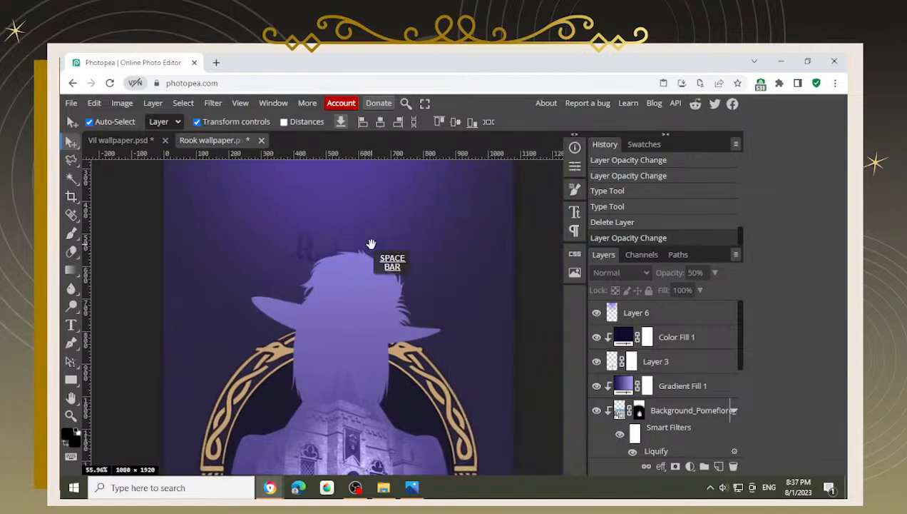
pyautogui.click(139, 142)
pyautogui.click(206, 141)
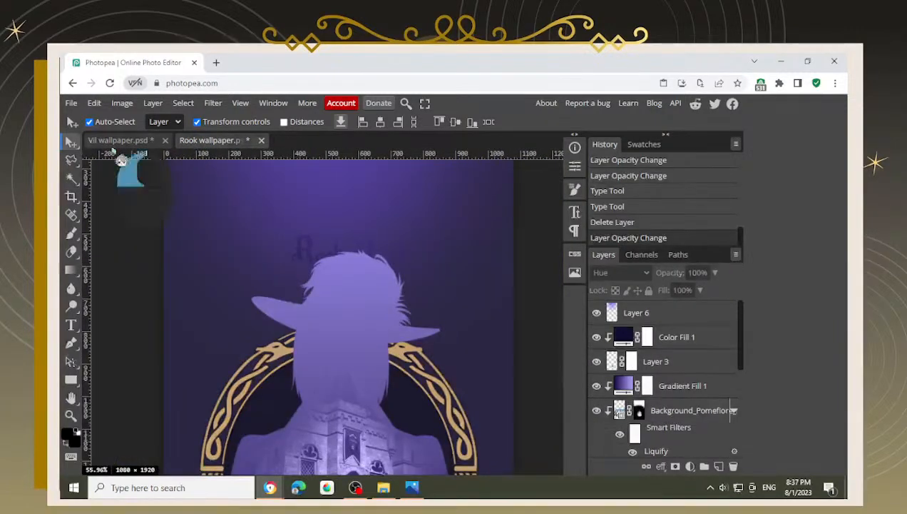
pyautogui.click(119, 140)
pyautogui.click(210, 141)
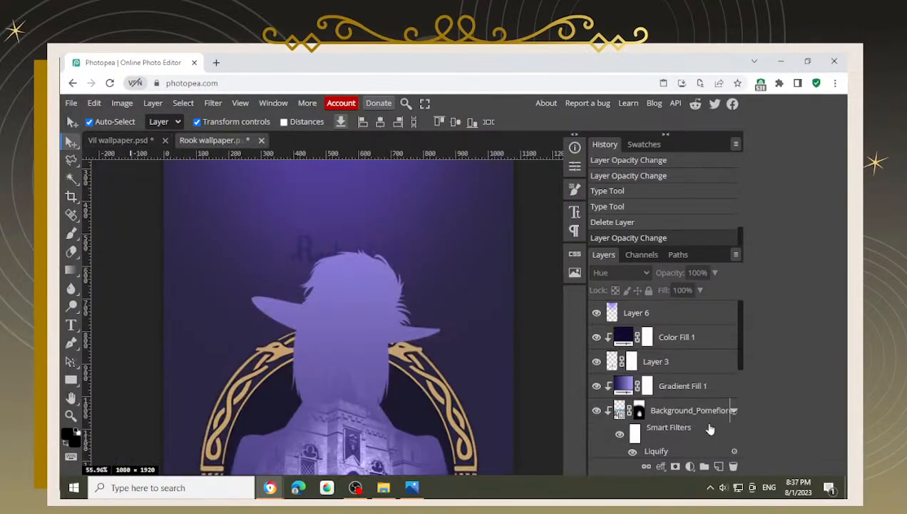
# Step: Try a slight free transform of the Rook Hunt title in the Rook wallpaper and undo it
pyautogui.scroll(-5, 706, 427)
pyautogui.click(666, 438)
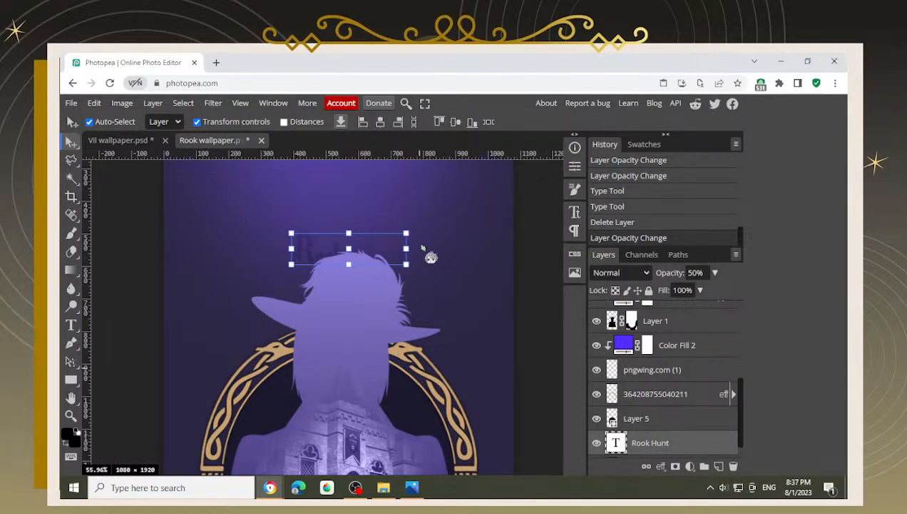
pyautogui.keyDown('alt'); pyautogui.scroll(3, 403, 232); pyautogui.keyUp('alt')
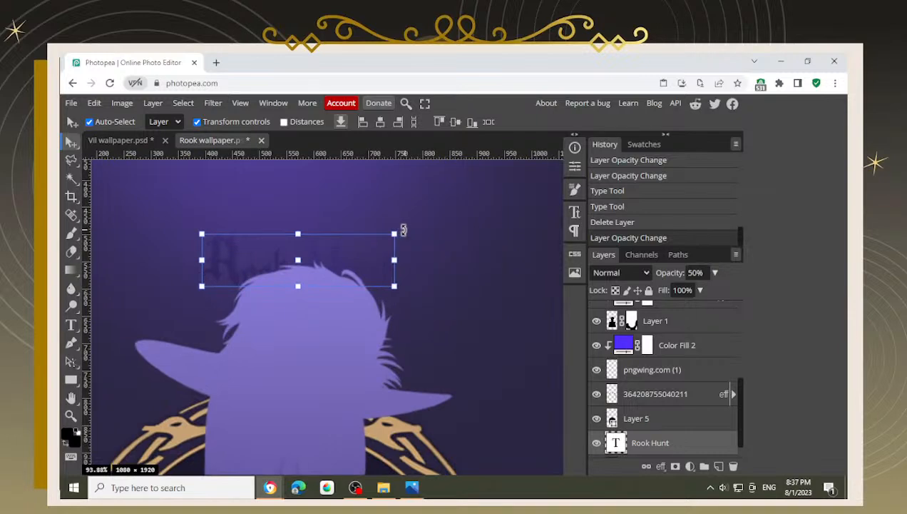
pyautogui.moveTo(403, 229); pyautogui.dragTo(411, 236)
pyautogui.hotkey('ctrl', 'z')
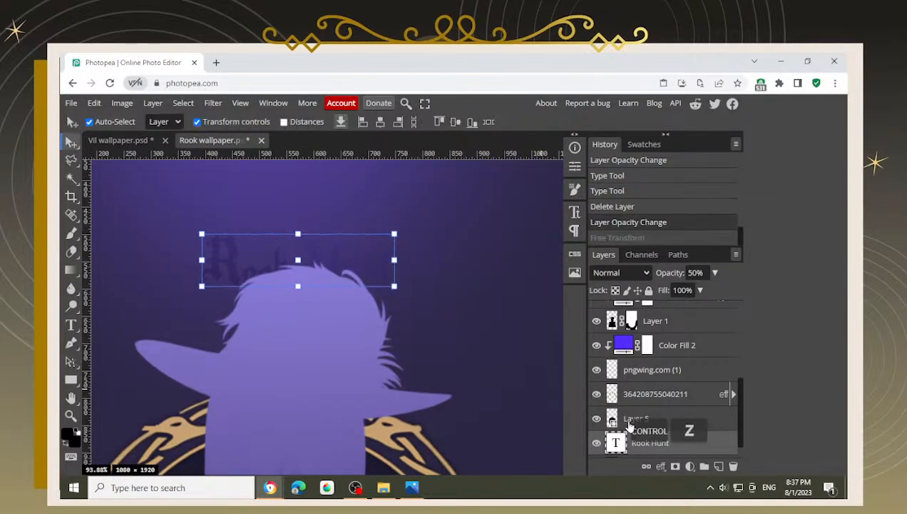
# Step: Hide Layer 6 in the Rook wallpaper to examine the untinted colors of the words Rook and Hunt
pyautogui.scroll(-3, 629, 426)
pyautogui.click(597, 312)
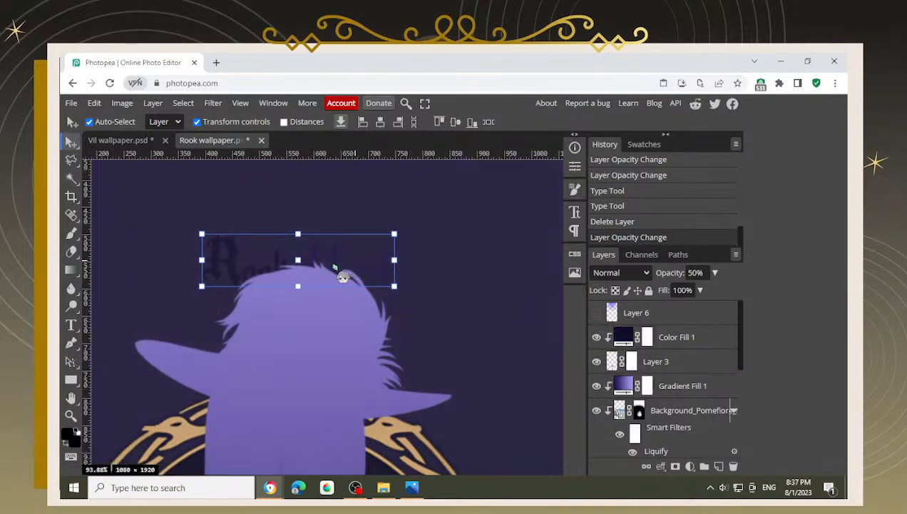
pyautogui.scroll(2, 343, 276)
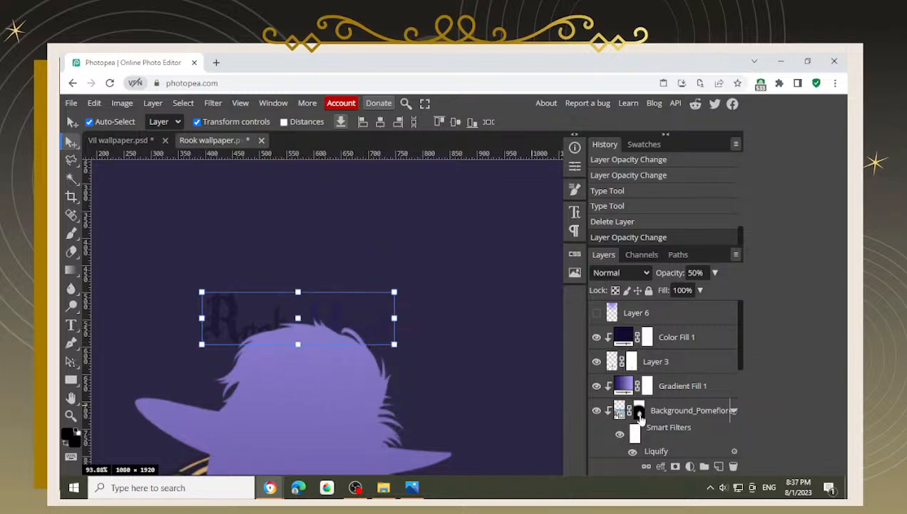
pyautogui.scroll(-3, 642, 413)
pyautogui.scroll(3, 321, 321)
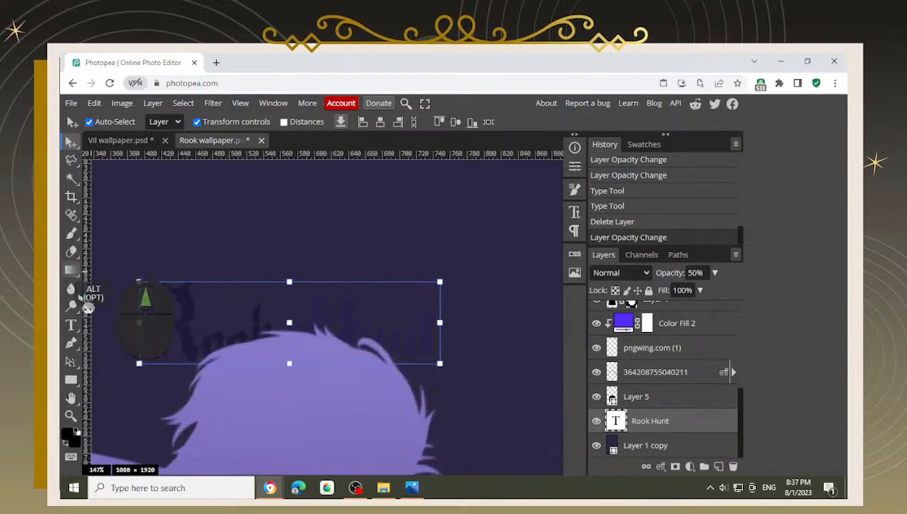
# Step: Check the text color of the word Hunt without changing it, and raise the Rook Hunt layer's opacity to 100%
pyautogui.click(72, 326)
pyautogui.moveTo(317, 317); pyautogui.dragTo(507, 352)
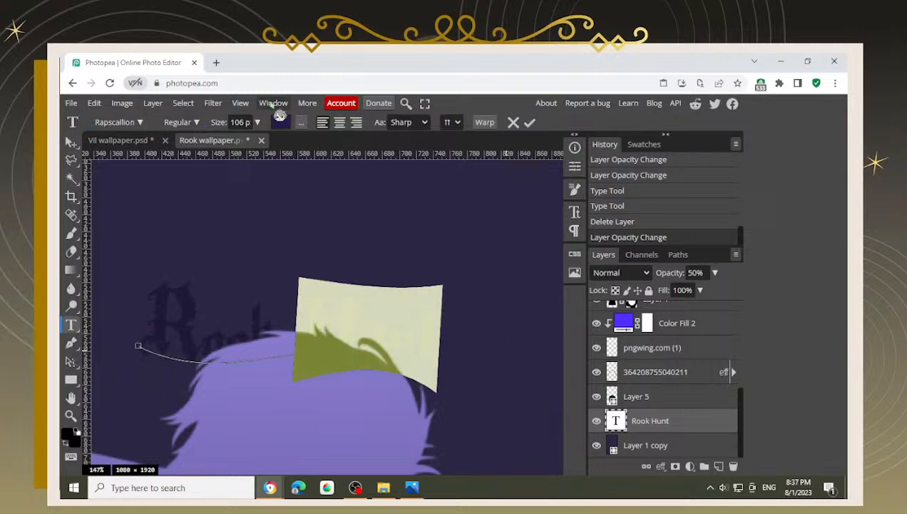
pyautogui.click(281, 121)
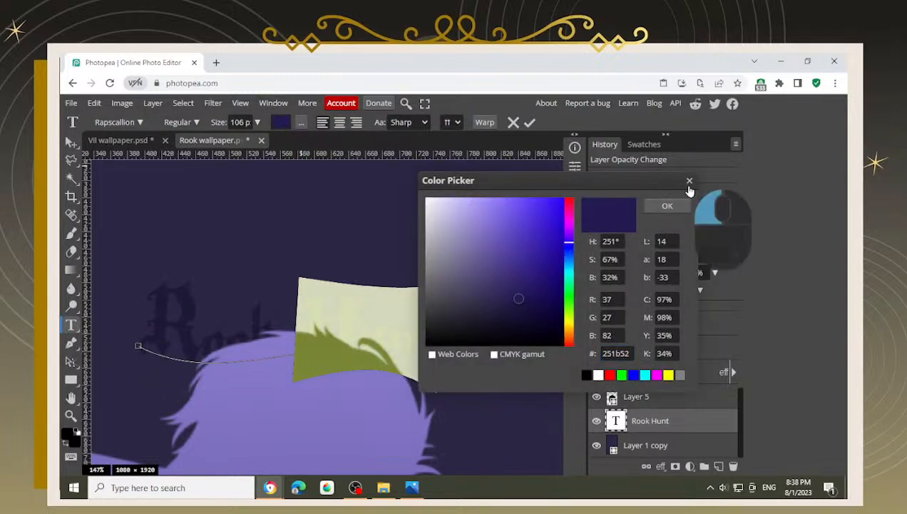
pyautogui.click(689, 181)
pyautogui.click(715, 272)
pyautogui.moveTo(827, 298); pyautogui.dragTo(821, 303)
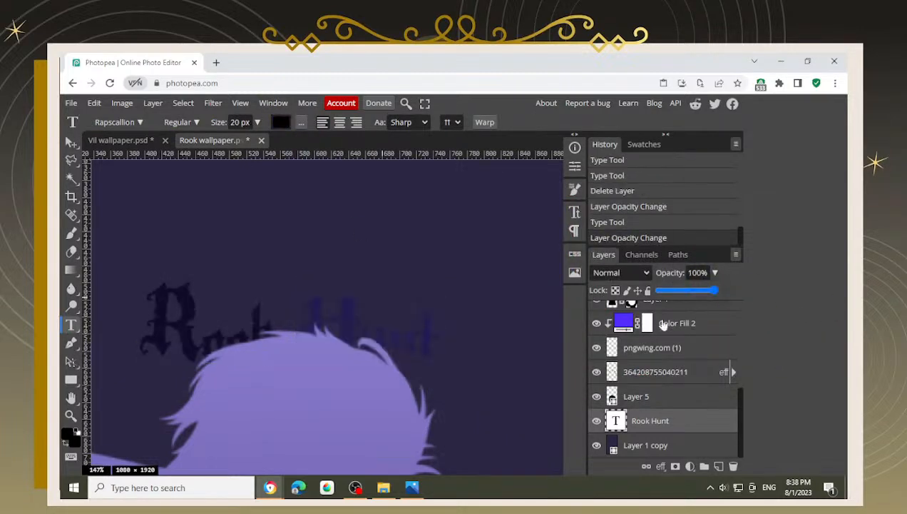
# Step: Set the color of the word Hunt to #100b28, sampled from the word Rook
pyautogui.moveTo(454, 326); pyautogui.dragTo(210, 318)
pyautogui.moveTo(316, 329); pyautogui.dragTo(470, 331)
pyautogui.click(282, 123)
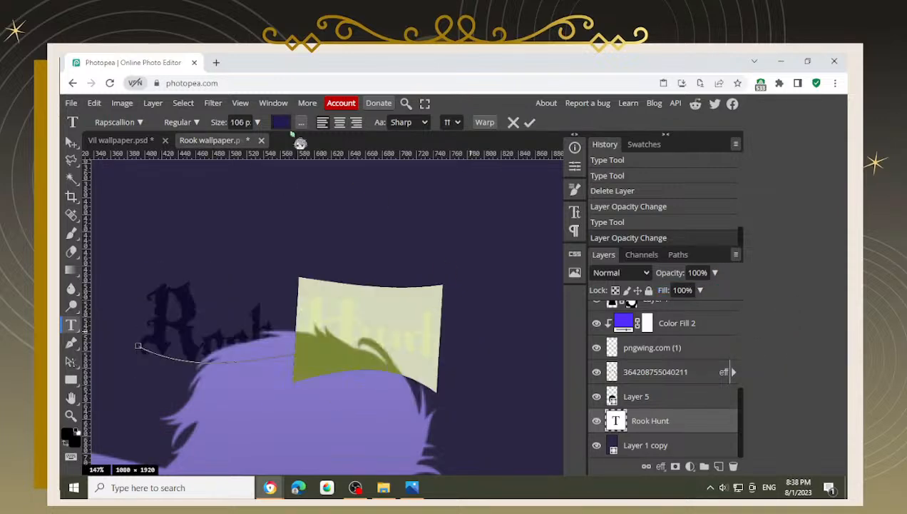
pyautogui.click(181, 300)
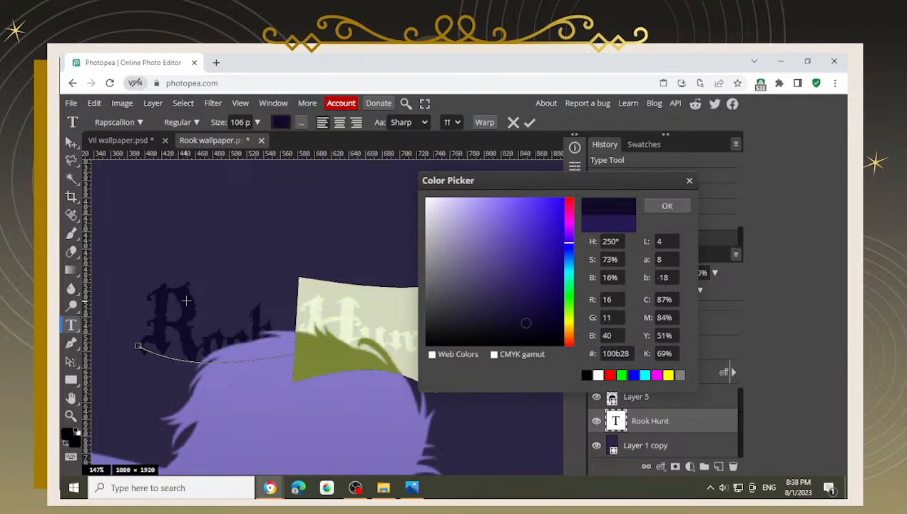
pyautogui.click(667, 205)
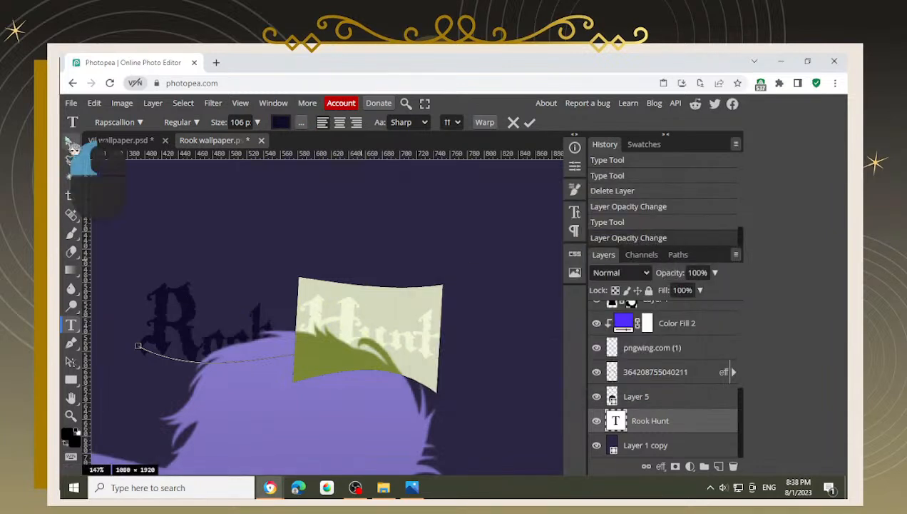
pyautogui.click(72, 142)
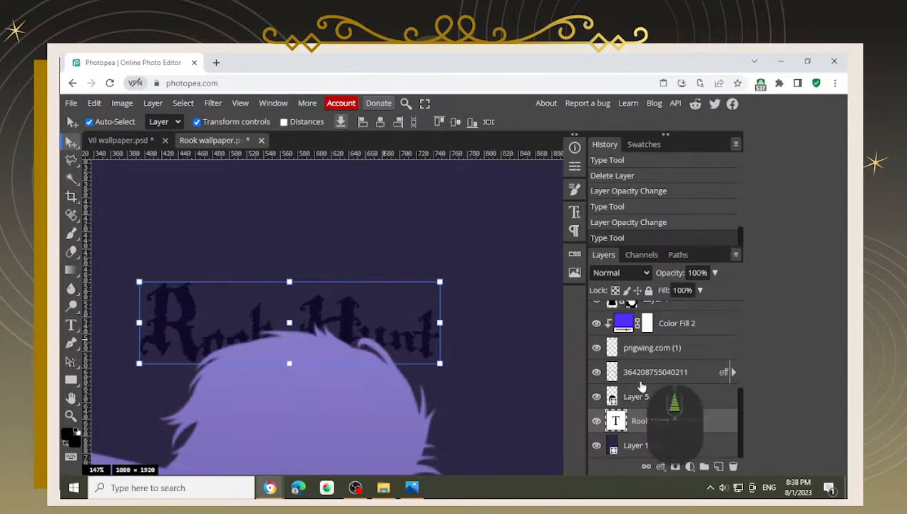
# Step: Show Layer 6 again and set the Rook Hunt layer's opacity to 50%
pyautogui.scroll(4, 641, 385)
pyautogui.click(597, 315)
pyautogui.click(715, 272)
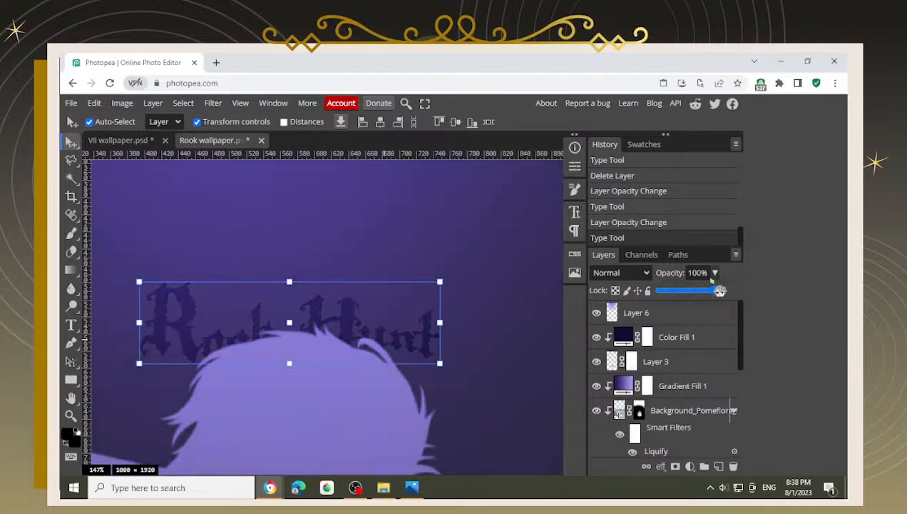
pyautogui.click(702, 272)
pyautogui.doubleClick(698, 272)
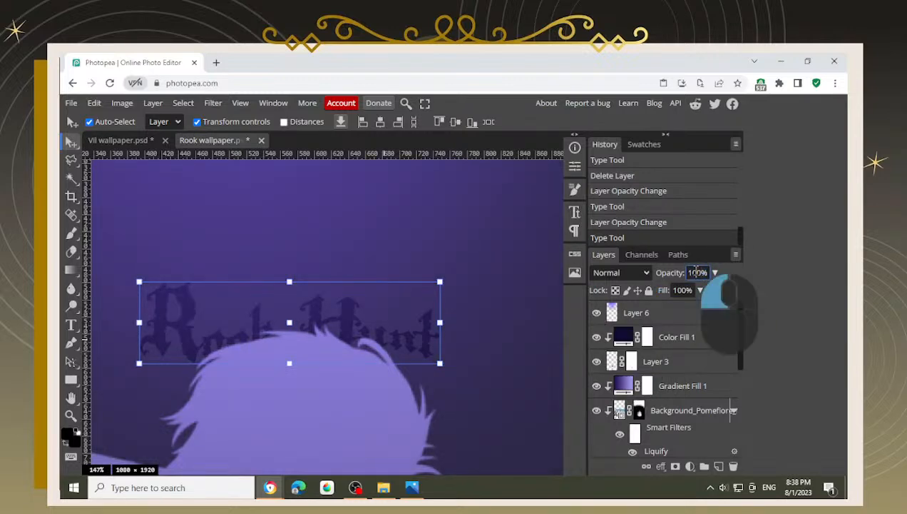
pyautogui.write('50')
pyautogui.press('Return')
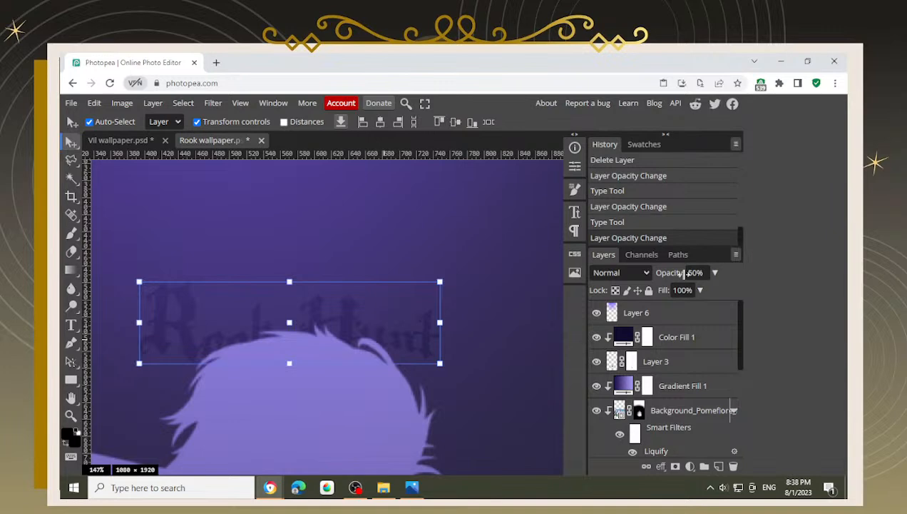
# Step: Nudge the Rook Hunt title slightly sideways to balance it above the hair of the silhouette
pyautogui.scroll(-4, 278, 369)
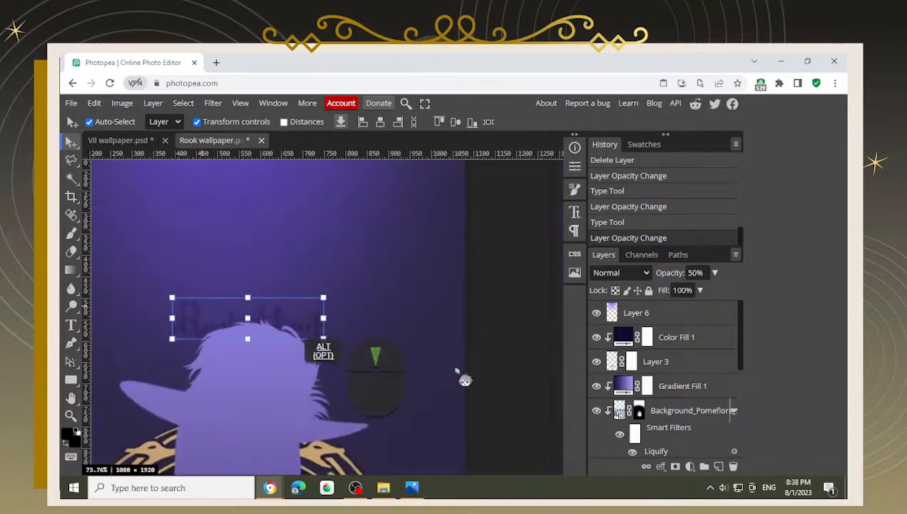
pyautogui.scroll(-5, 692, 436)
pyautogui.scroll(-2, 258, 286)
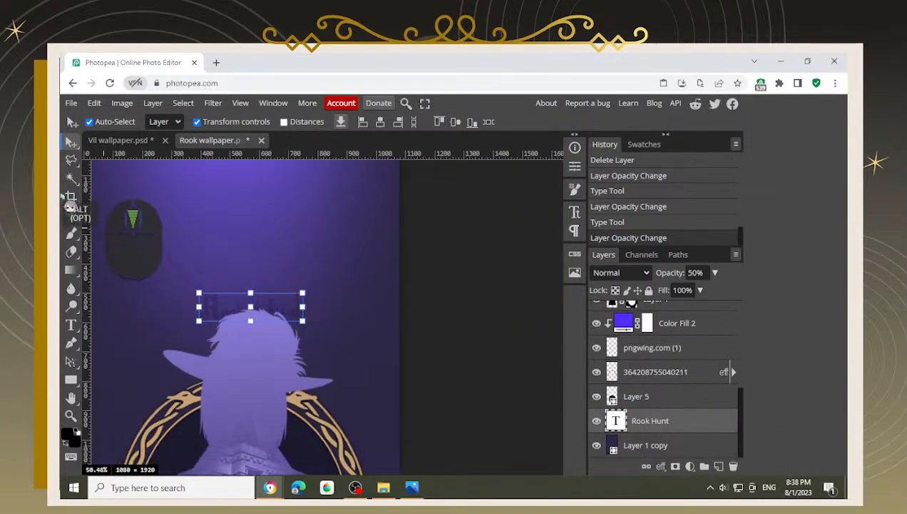
pyautogui.press('Right')
pyautogui.press('Left')
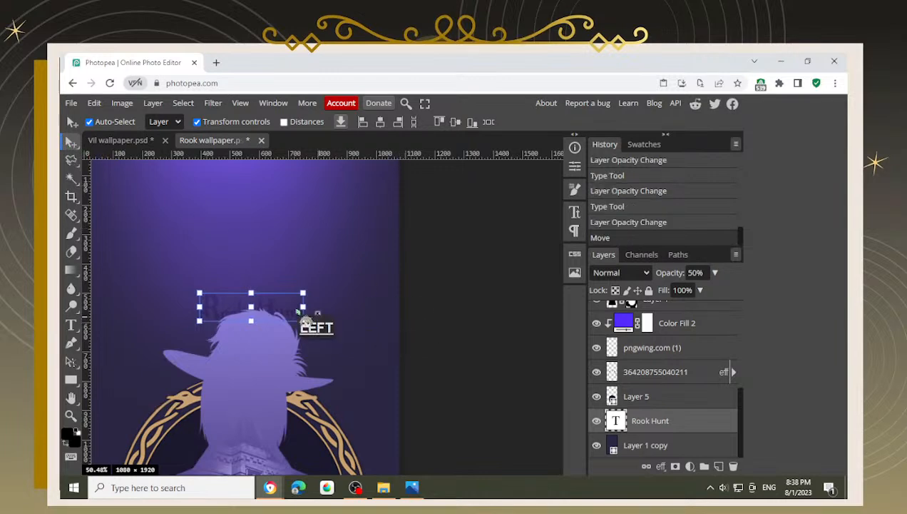
pyautogui.scroll(-1, 290, 291)
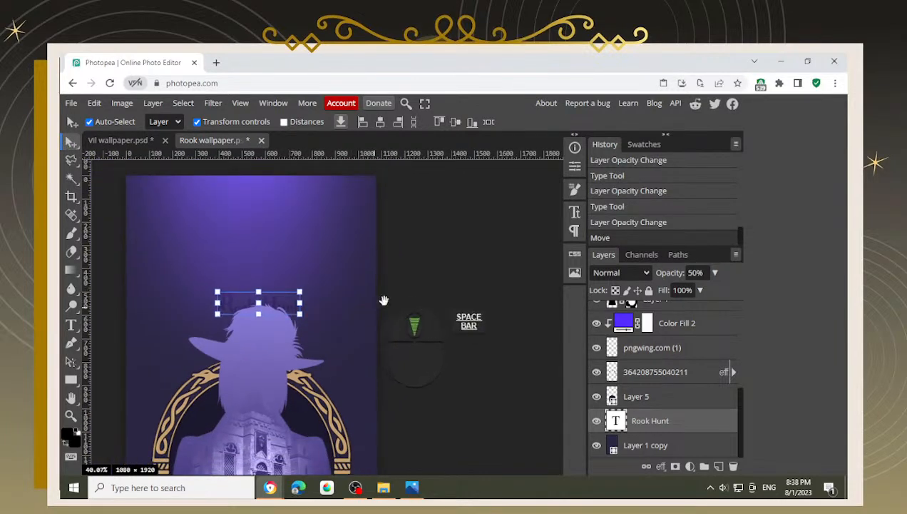
pyautogui.moveTo(384, 299); pyautogui.dragTo(469, 312)
pyautogui.press('Right')
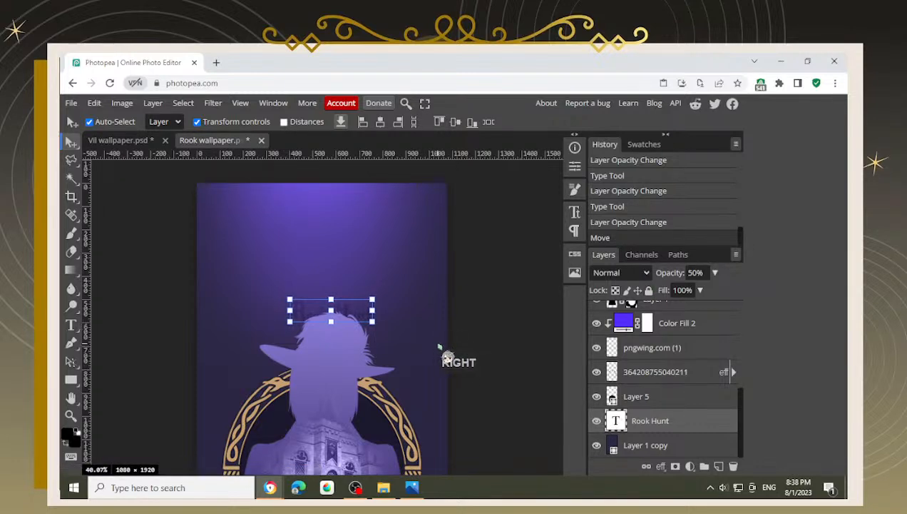
# Step: Try centering the Rook Hunt title horizontally on Layer 1 copy and undo the alignment
pyautogui.click(684, 420)
pyautogui.keyDown('ctrl'); pyautogui.click(683, 443); pyautogui.keyUp('ctrl')
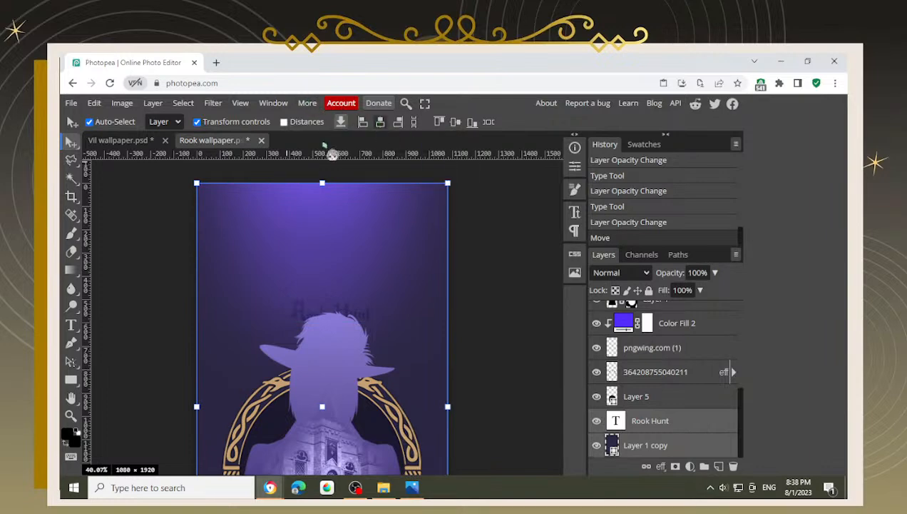
pyautogui.click(380, 122)
pyautogui.hotkey('ctrl', 'z')
pyautogui.scroll(5, 360, 314)
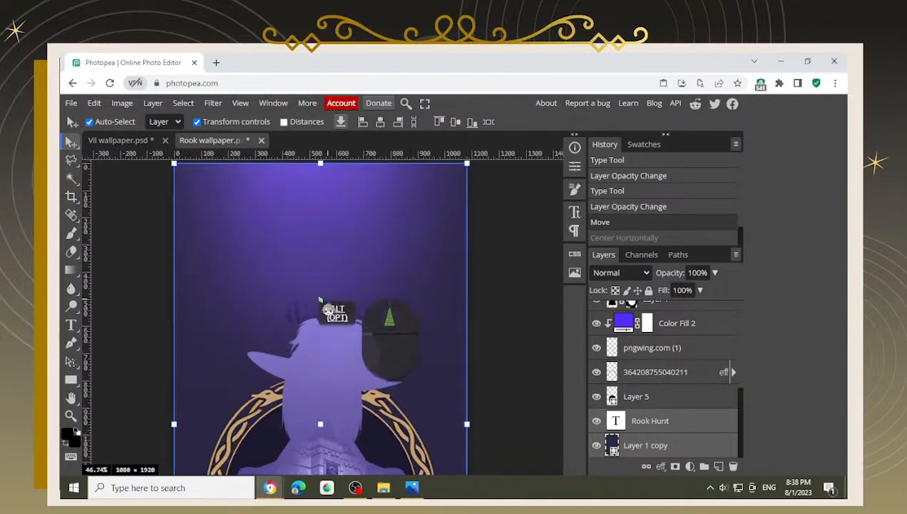
pyautogui.scroll(-7, 359, 314)
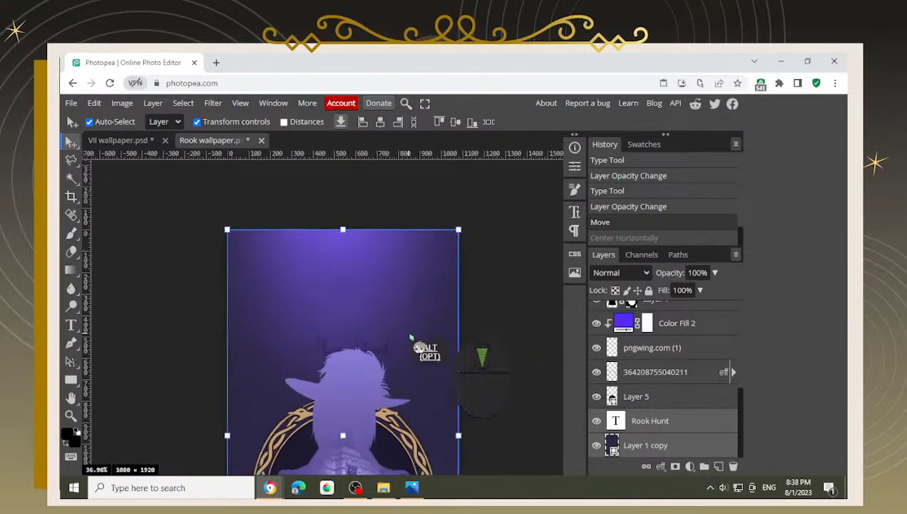
pyautogui.moveTo(524, 354); pyautogui.dragTo(499, 329)
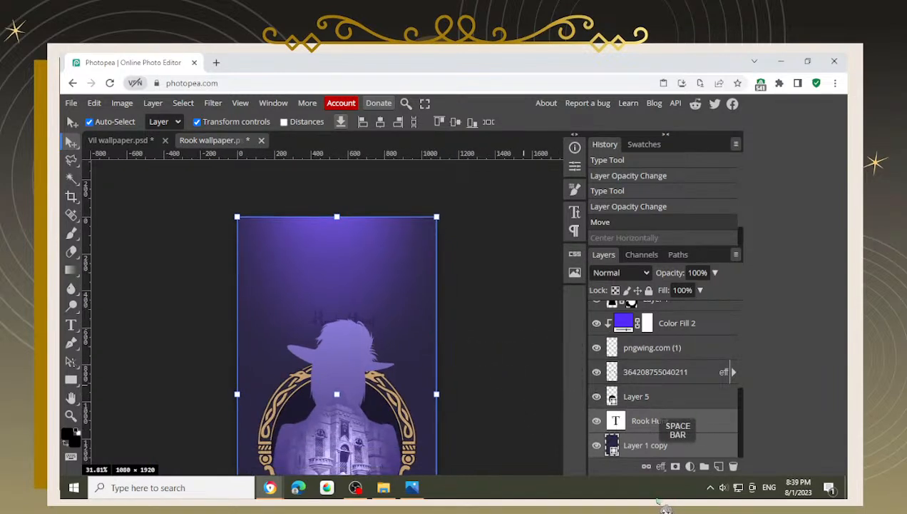
# Step: Shift the Rook Hunt title right and left in tiny steps, comparing its horizontal placement against the whole Rook wallpaper
pyautogui.click(654, 421)
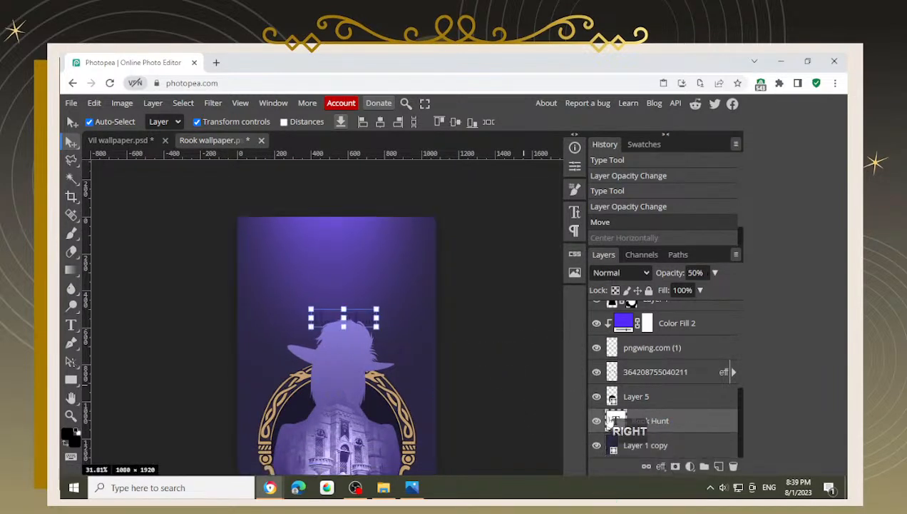
pyautogui.rightClick(534, 379)
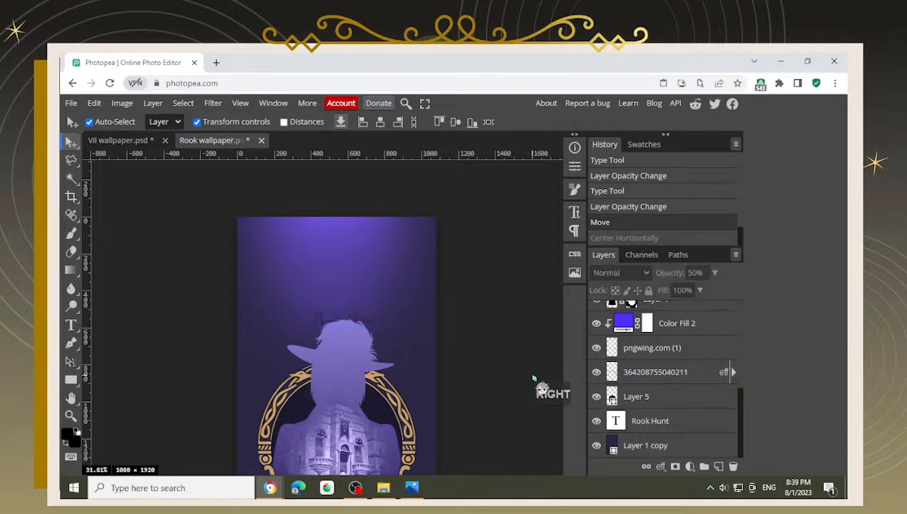
pyautogui.click(642, 416)
pyautogui.click(541, 401)
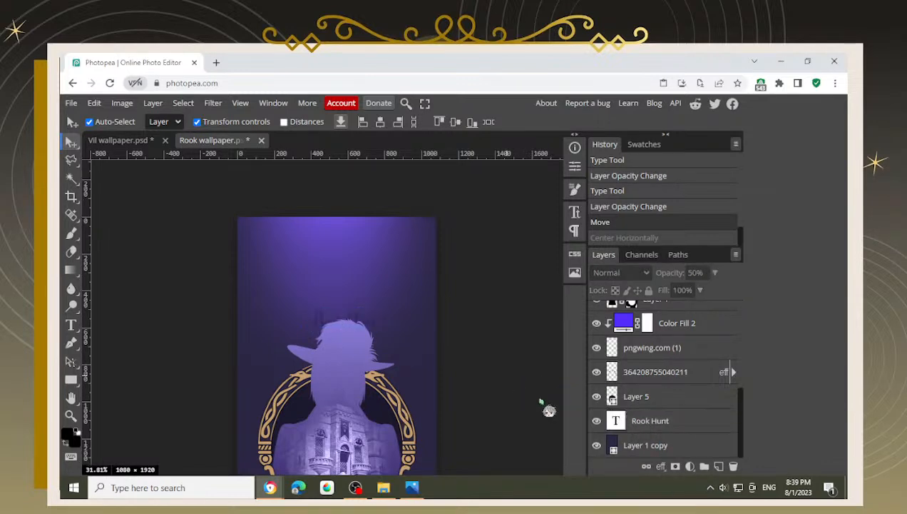
pyautogui.click(644, 420)
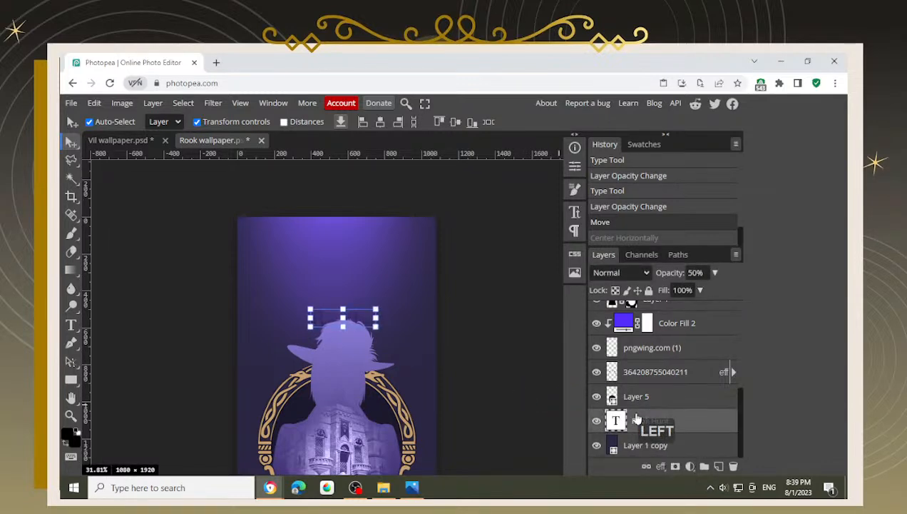
pyautogui.click(386, 311)
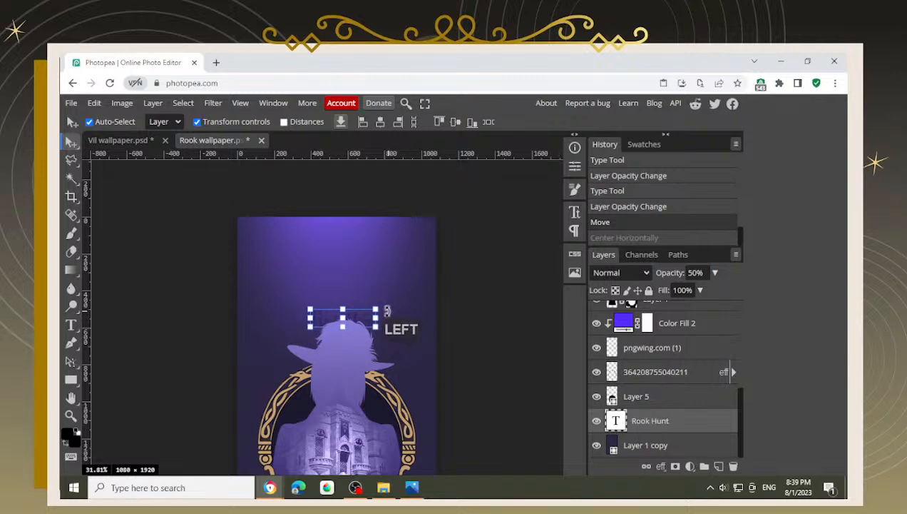
pyautogui.click(471, 378)
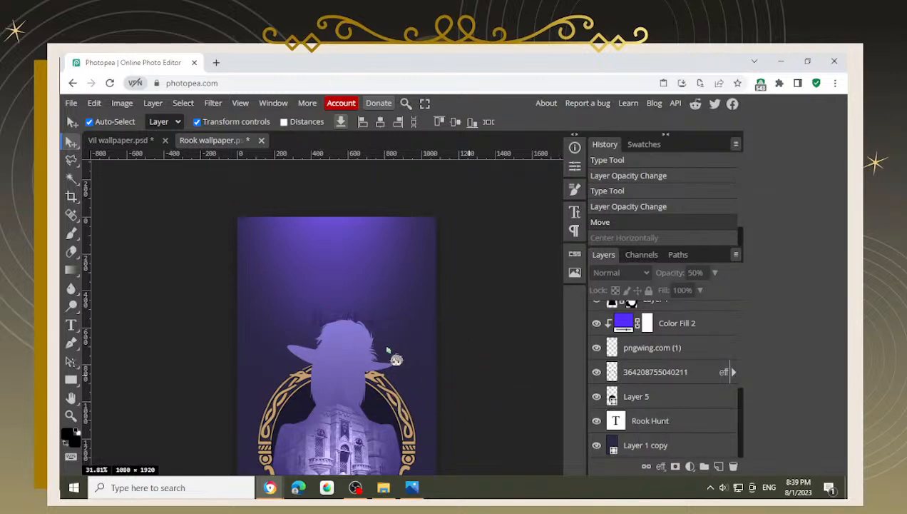
pyautogui.scroll(2, 397, 359)
pyautogui.scroll(-2, 428, 355)
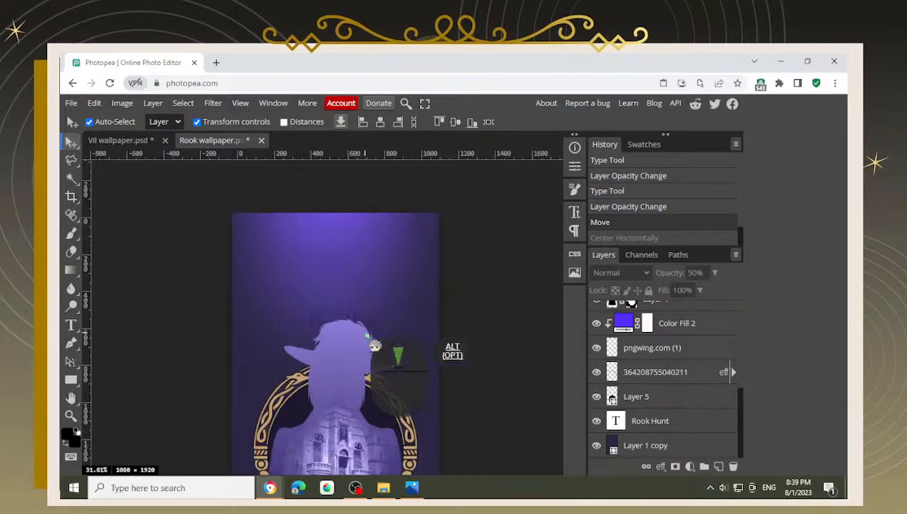
pyautogui.click(660, 421)
pyautogui.scroll(2, 311, 334)
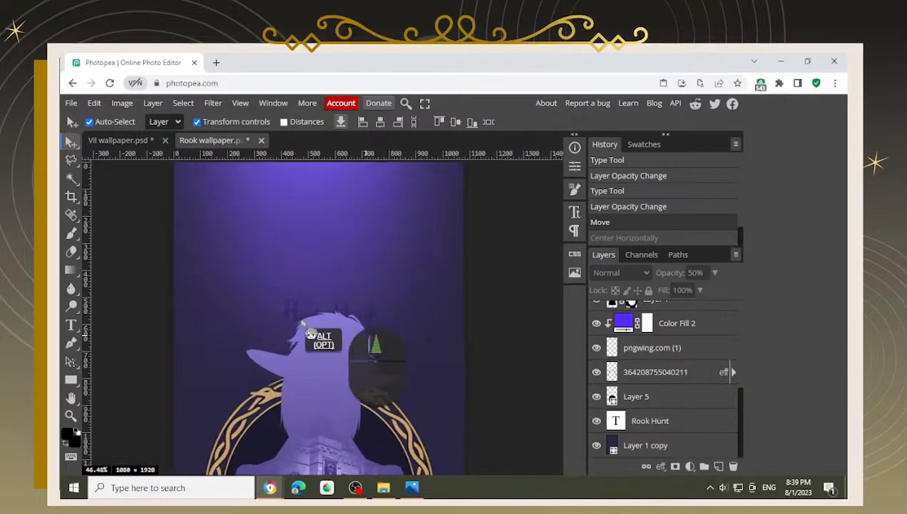
pyautogui.scroll(2, 311, 333)
# Step: Try a very slight free transform rotation of the Rook Hunt title and undo it
pyautogui.click(651, 421)
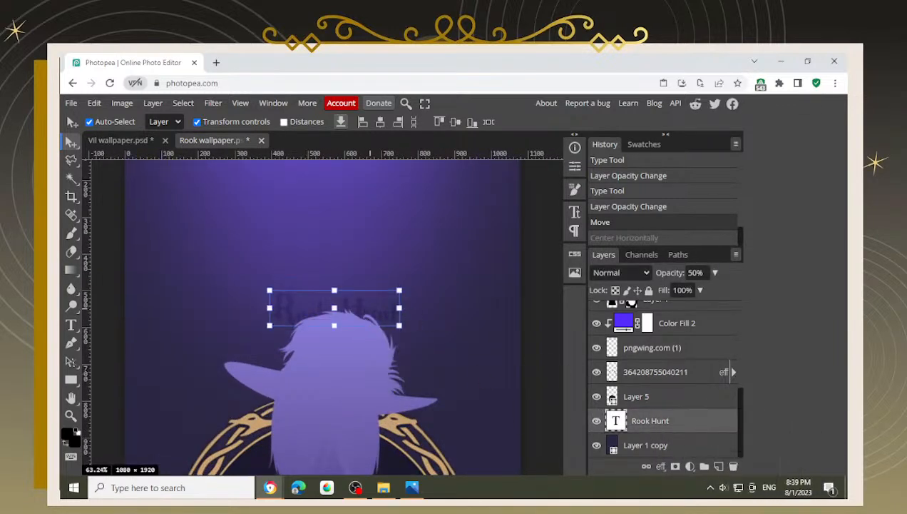
pyautogui.click(411, 278)
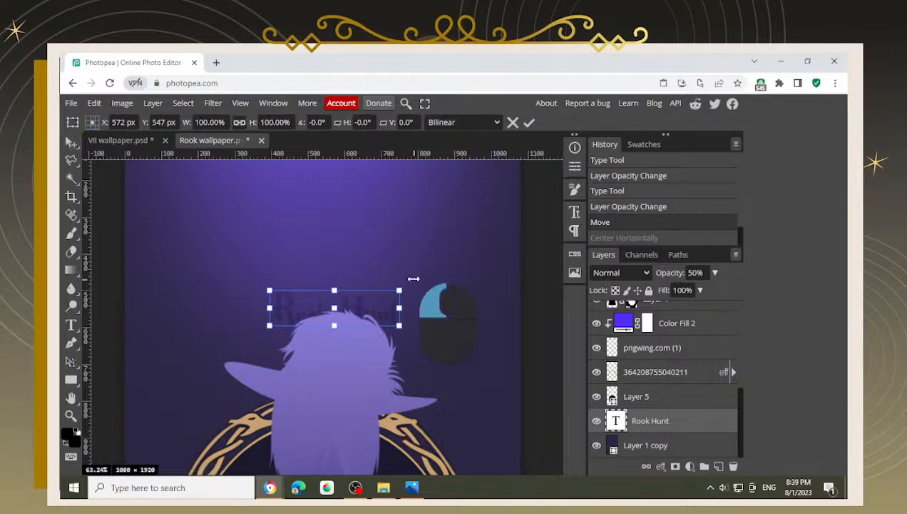
pyautogui.moveTo(414, 278); pyautogui.dragTo(413, 277)
pyautogui.press('Return')
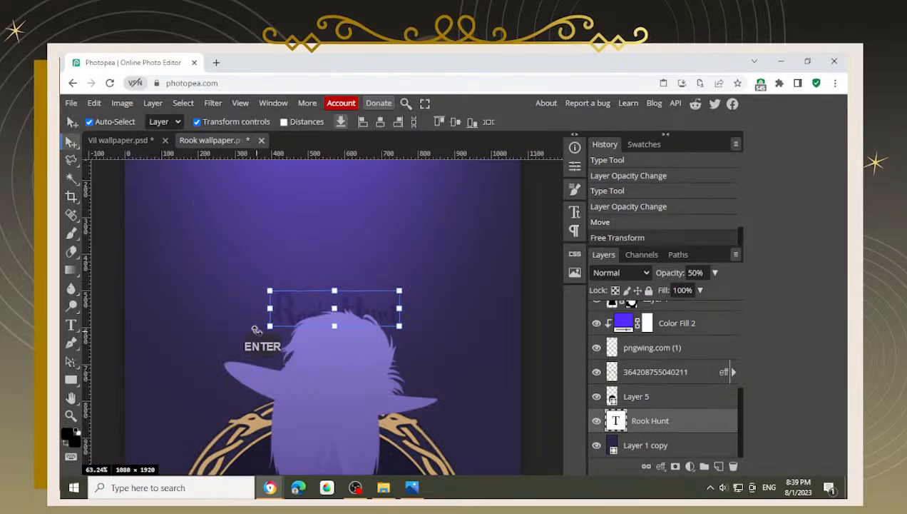
pyautogui.scroll(-2, 191, 322)
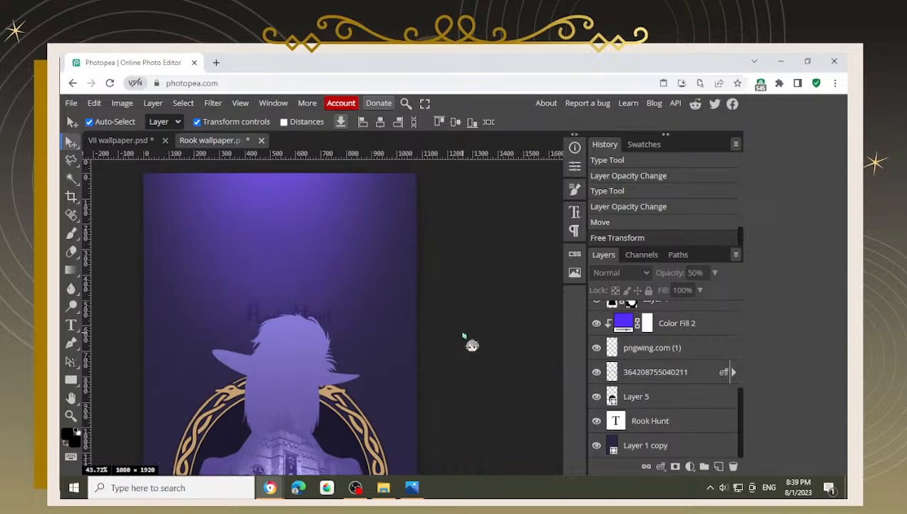
pyautogui.hotkey('ctrl', 'z')
pyautogui.scroll(2, 337, 319)
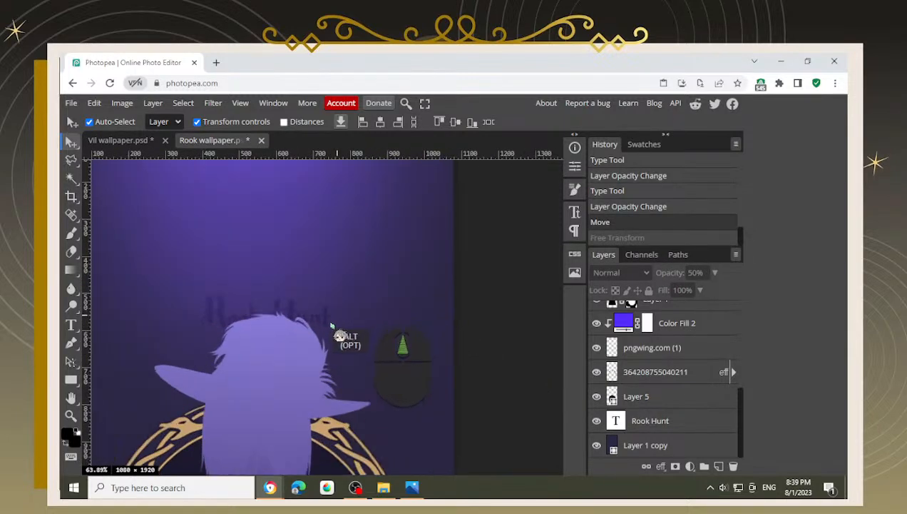
pyautogui.scroll(-5, 335, 323)
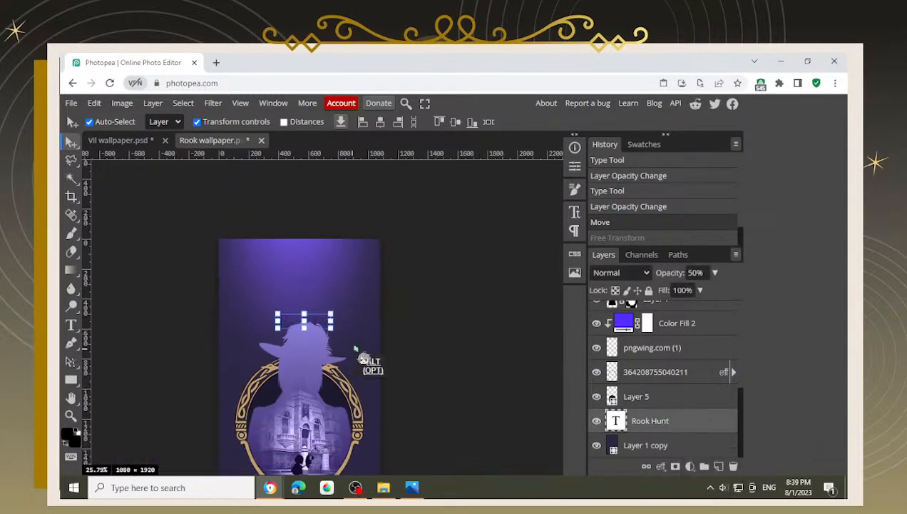
pyautogui.scroll(2, 356, 347)
pyautogui.scroll(-3, 451, 359)
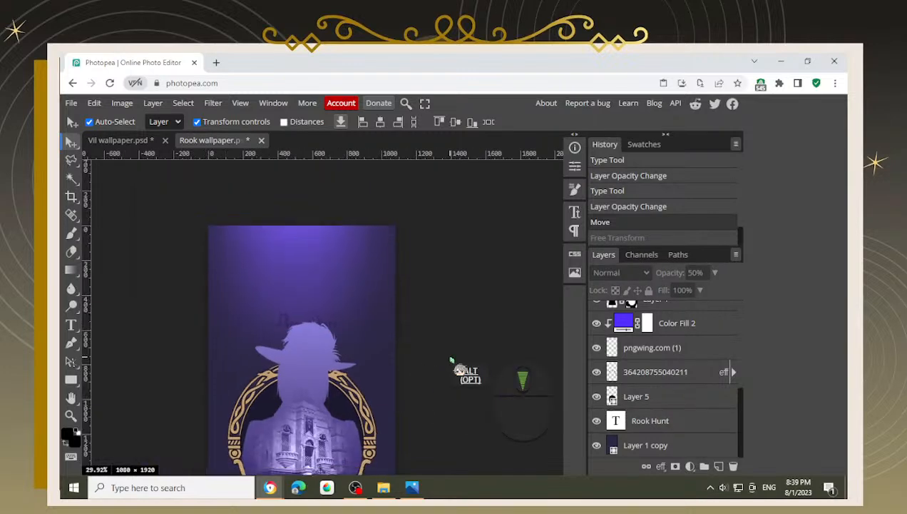
# Step: Apply a slight free transform rotation to the Rook Hunt title above the silhouette's head
pyautogui.click(686, 420)
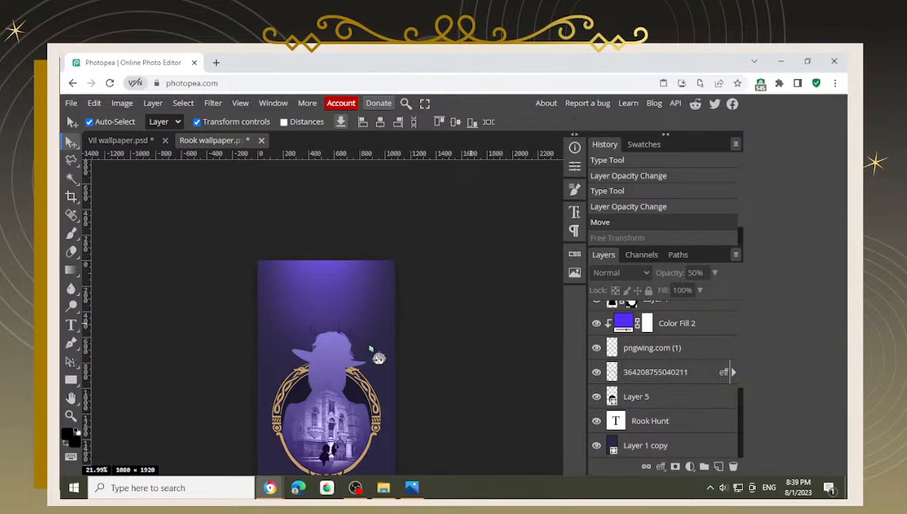
pyautogui.scroll(2, 375, 356)
pyautogui.click(649, 425)
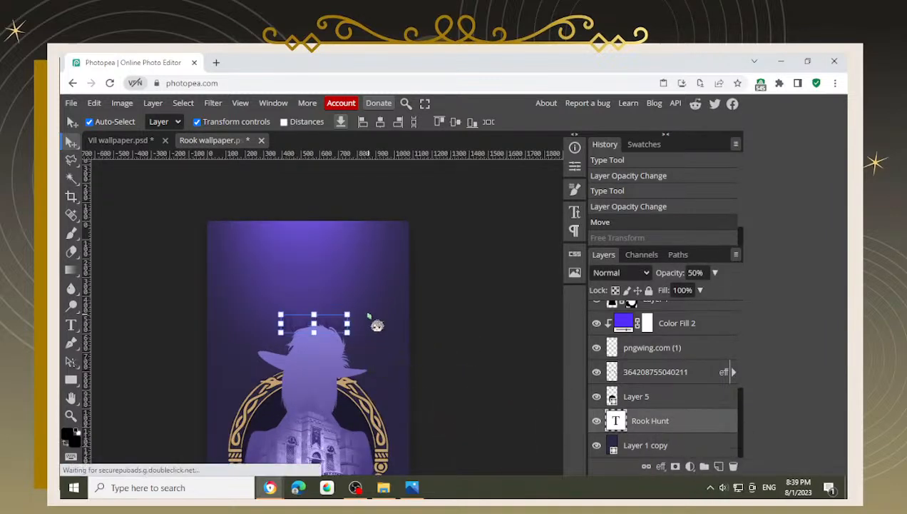
pyautogui.moveTo(356, 317); pyautogui.dragTo(361, 311)
pyautogui.press('Return')
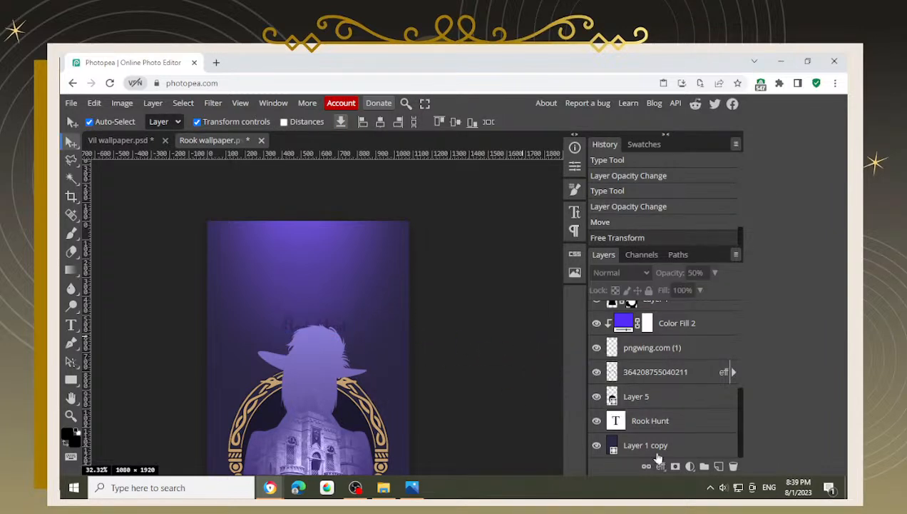
# Step: Nudge the rotated Rook Hunt title slightly to the left
pyautogui.click(655, 425)
pyautogui.click(530, 404)
pyautogui.scroll(-3, 381, 358)
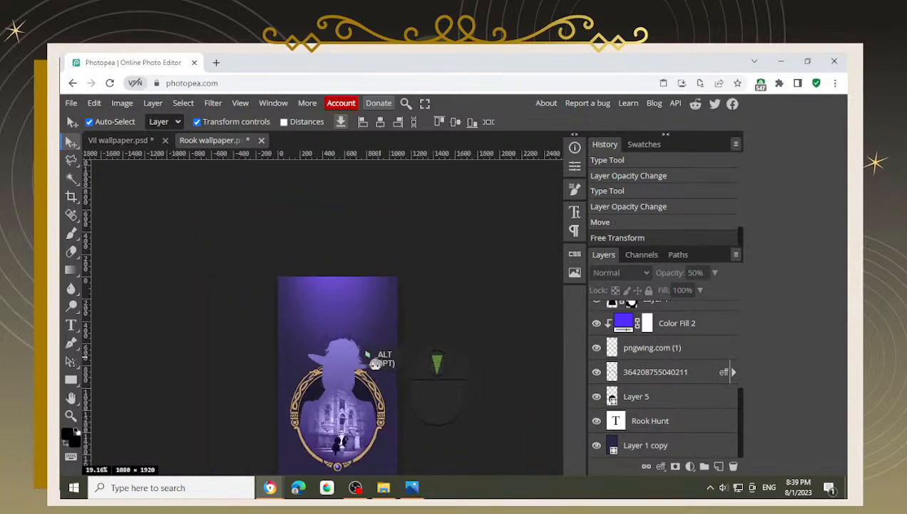
pyautogui.click(668, 419)
pyautogui.press('Left')
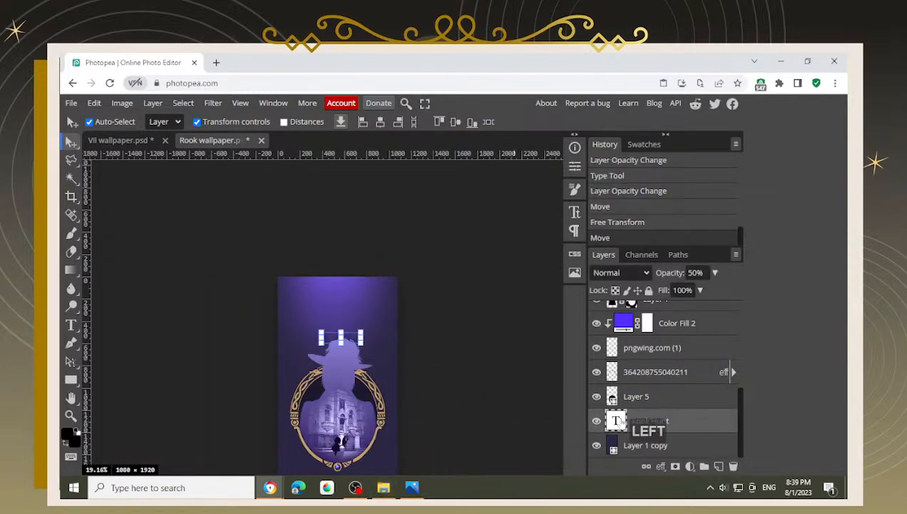
pyautogui.click(503, 378)
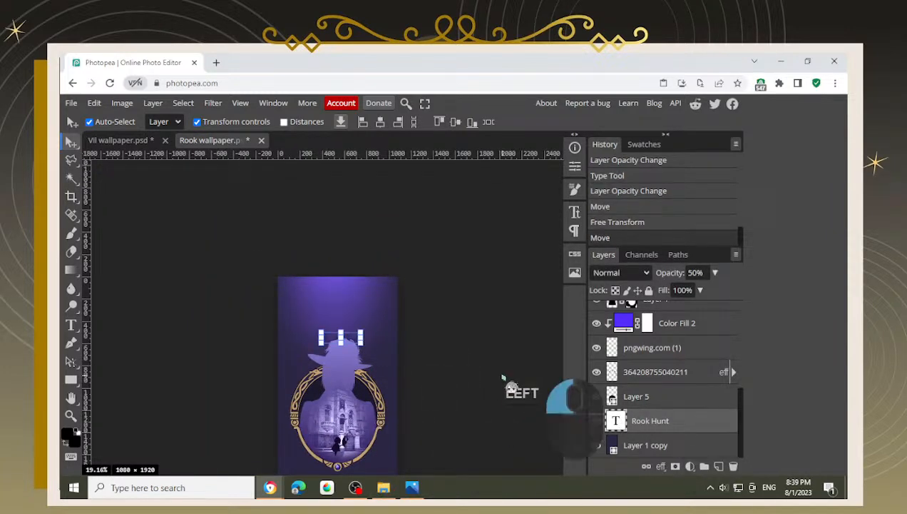
# Step: Center the Rook Hunt title horizontally on the Layer 1 copy background
pyautogui.click(648, 421)
pyautogui.keyDown('ctrl'); pyautogui.click(650, 442); pyautogui.keyUp('ctrl')
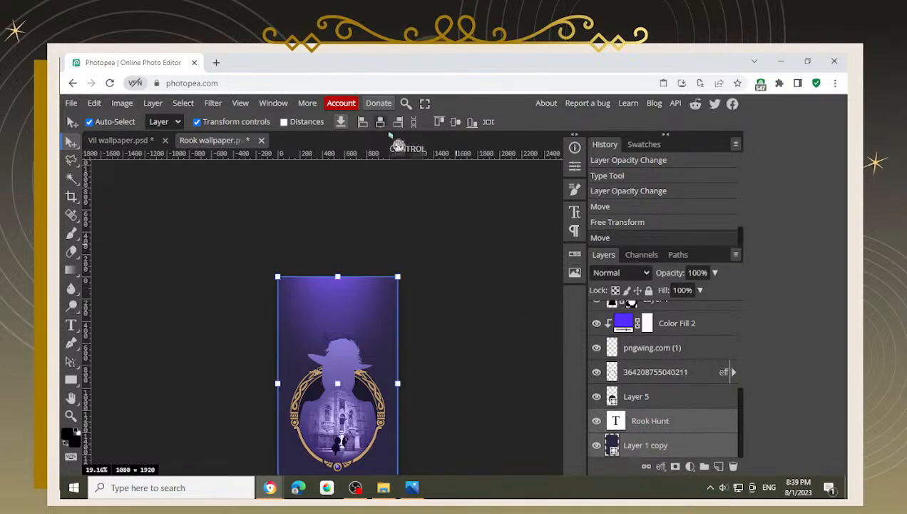
pyautogui.click(380, 122)
pyautogui.scroll(4, 353, 324)
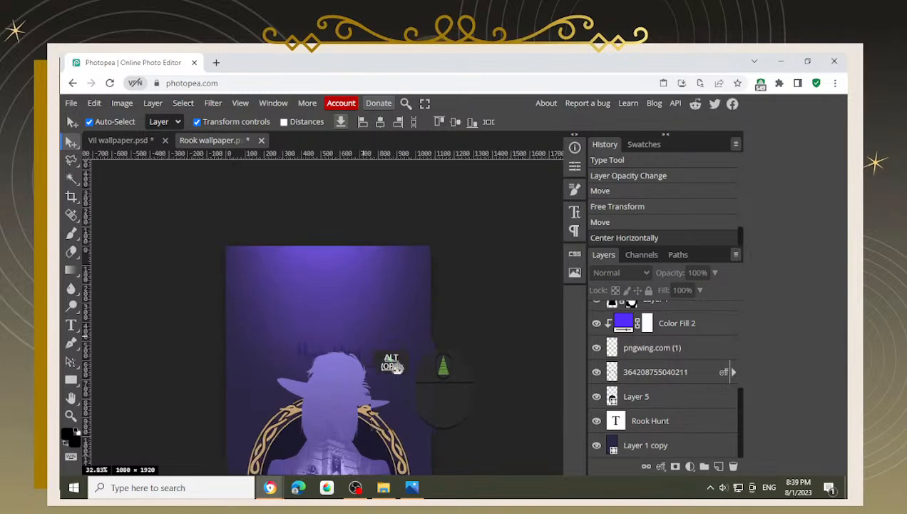
# Step: Nudge the centered Rook Hunt title slightly sideways to balance it above the silhouette's head
pyautogui.click(633, 427)
pyautogui.press('Right')
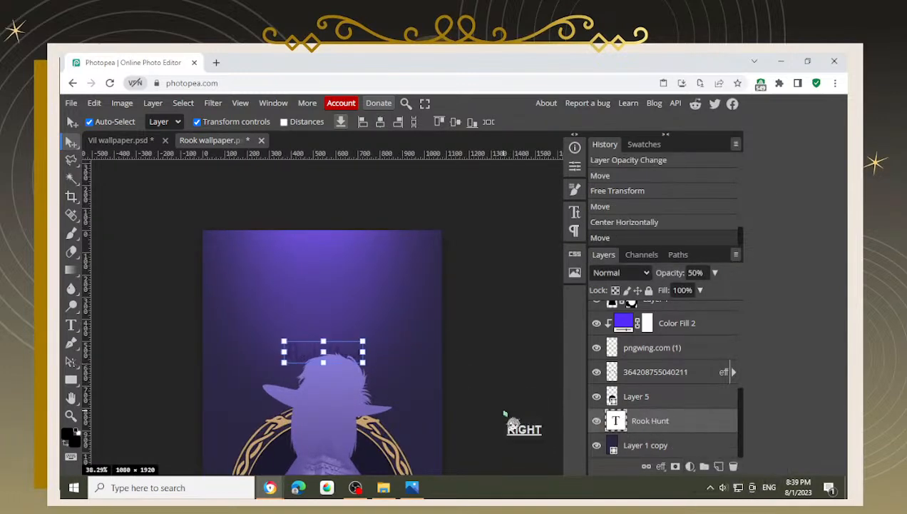
pyautogui.press('Right')
pyautogui.press('Right')
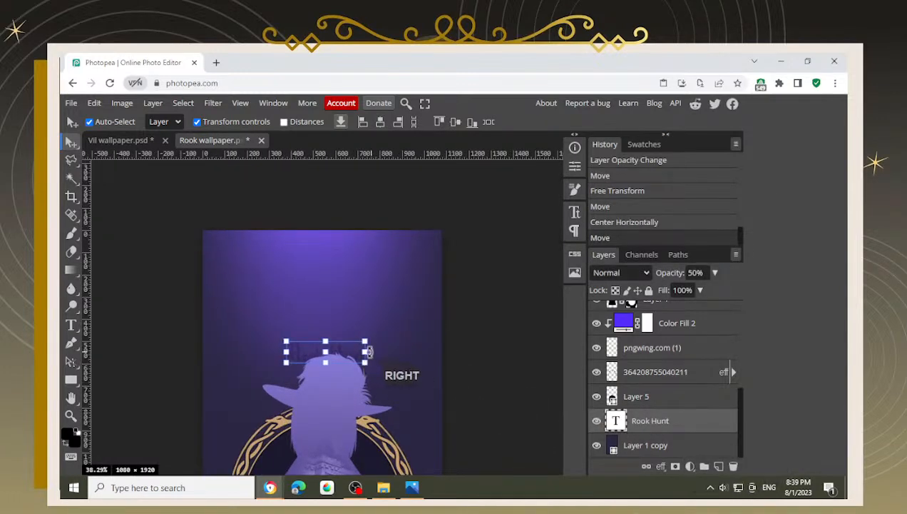
pyautogui.press('Left')
pyautogui.press('Right')
pyautogui.press('Left')
pyautogui.keyDown('alt'); pyautogui.scroll(-3, 409, 363); pyautogui.keyUp('alt')
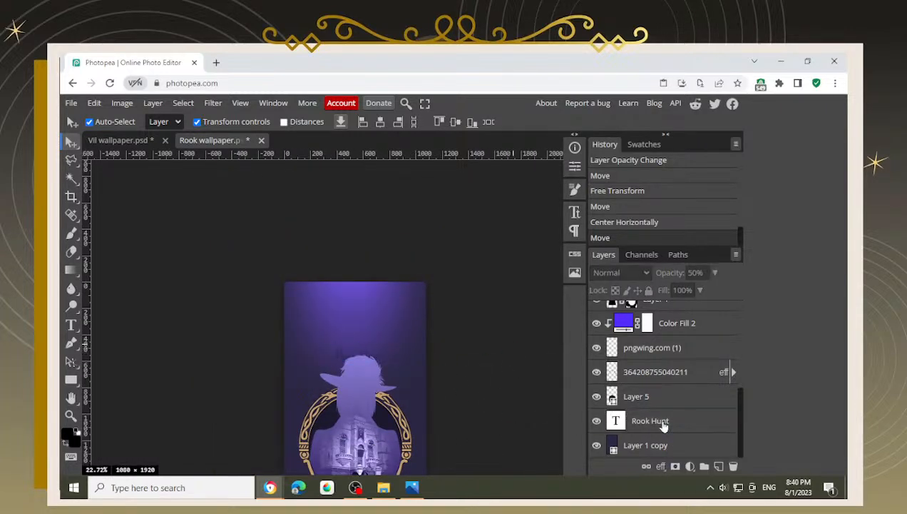
# Step: Rotate the Rook Hunt title by about 0.2° with a free transform and apply it
pyautogui.hotkey('ctrl', 't')
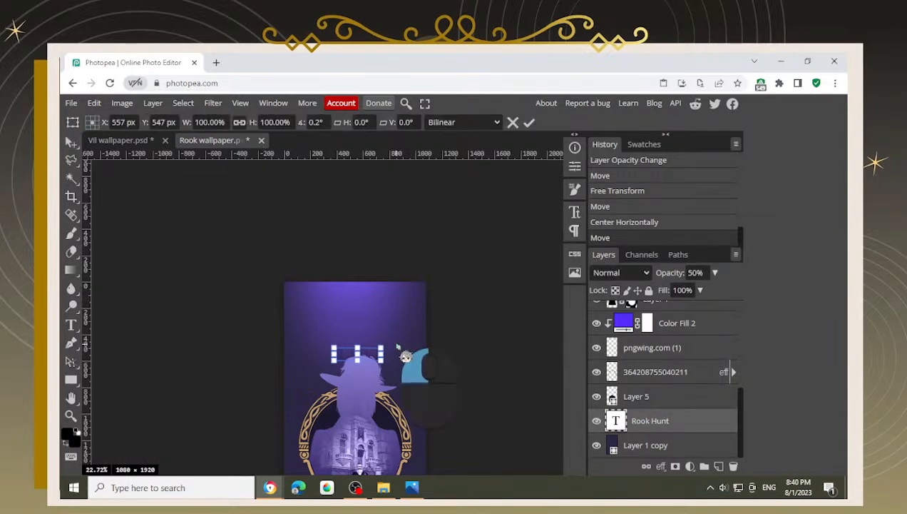
pyautogui.press('Return')
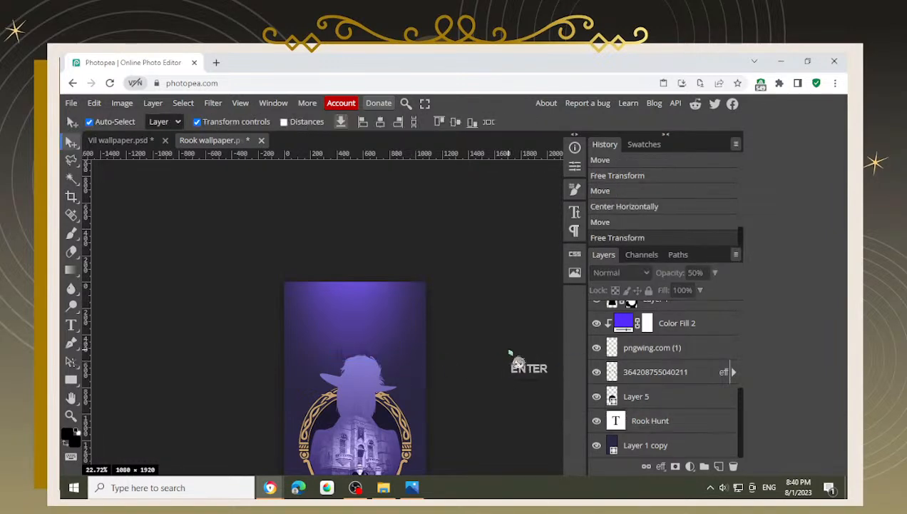
pyautogui.press('alt')
pyautogui.scroll(3, 435, 371)
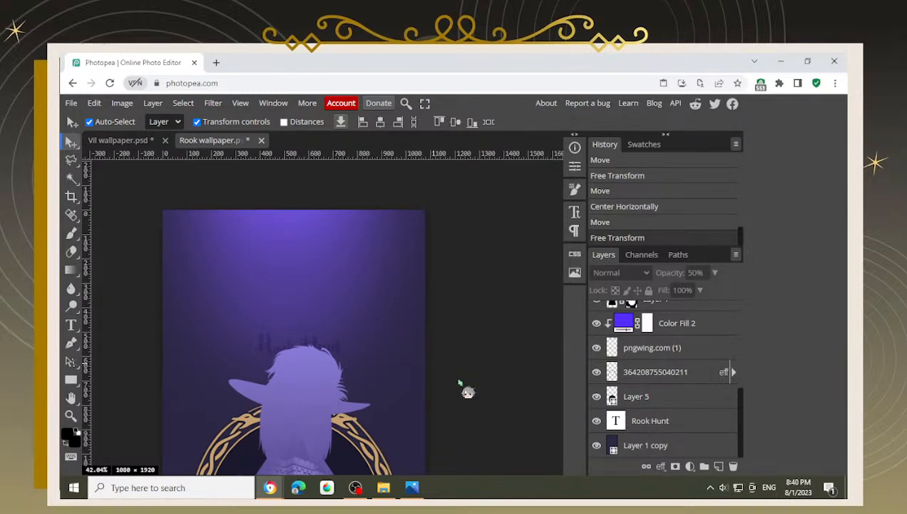
# Step: Free transform the Rook Hunt title again with a further slight rotation of about 0.3° and apply it
pyautogui.click(612, 422)
pyautogui.scroll(5, 371, 335)
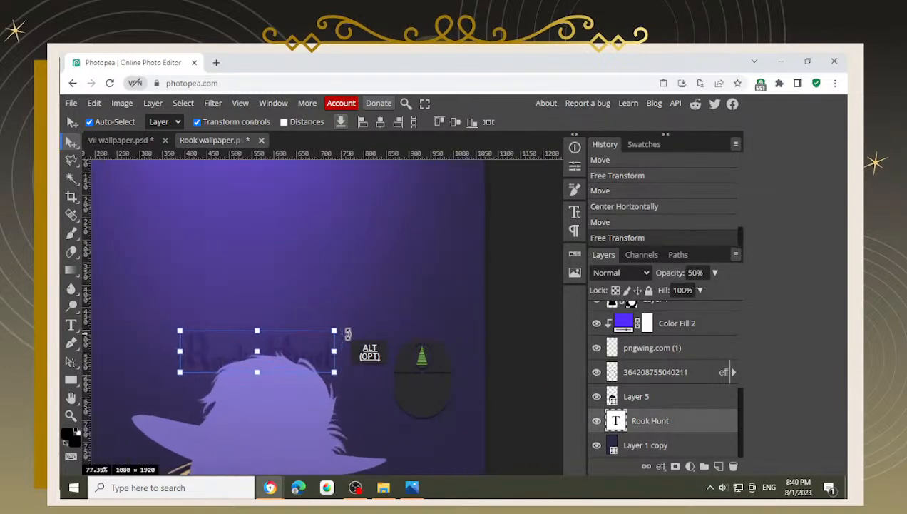
pyautogui.moveTo(344, 334); pyautogui.dragTo(346, 336)
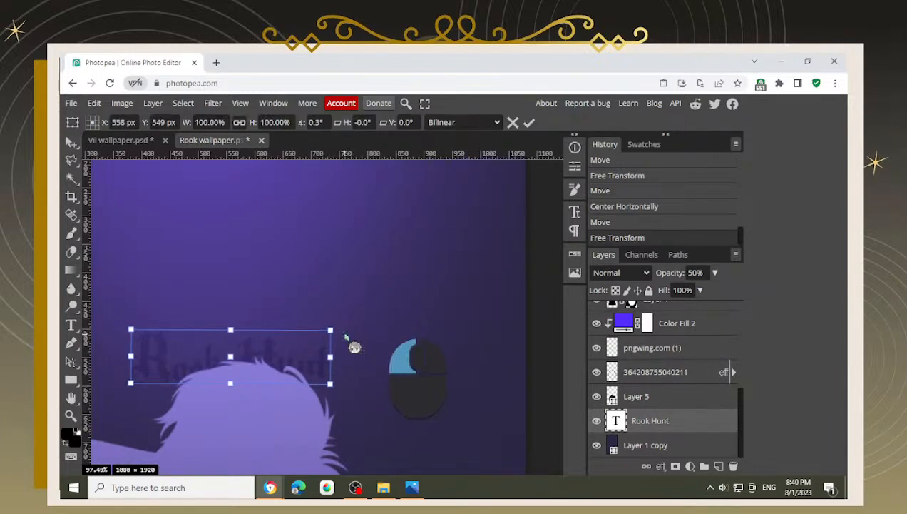
pyautogui.press('Return')
pyautogui.scroll(-3, 349, 347)
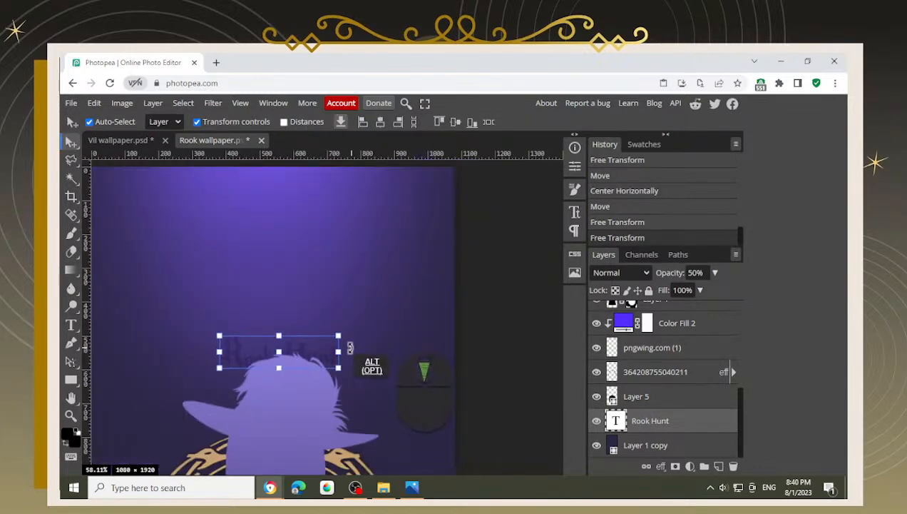
pyautogui.scroll(-2, 349, 347)
pyautogui.click(499, 380)
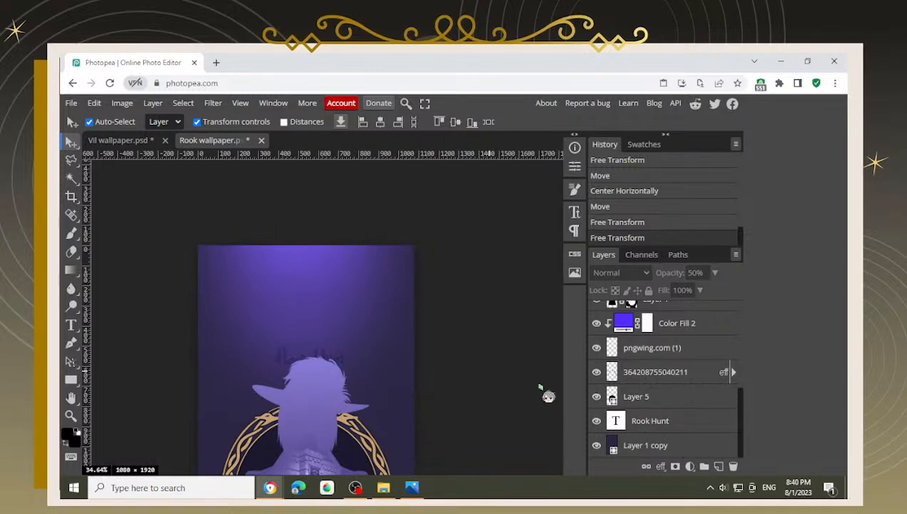
# Step: Nudge the Rook Hunt title slightly to the right above the silhouette's head
pyautogui.click(652, 422)
pyautogui.scroll(-1, 441, 382)
pyautogui.click(473, 356)
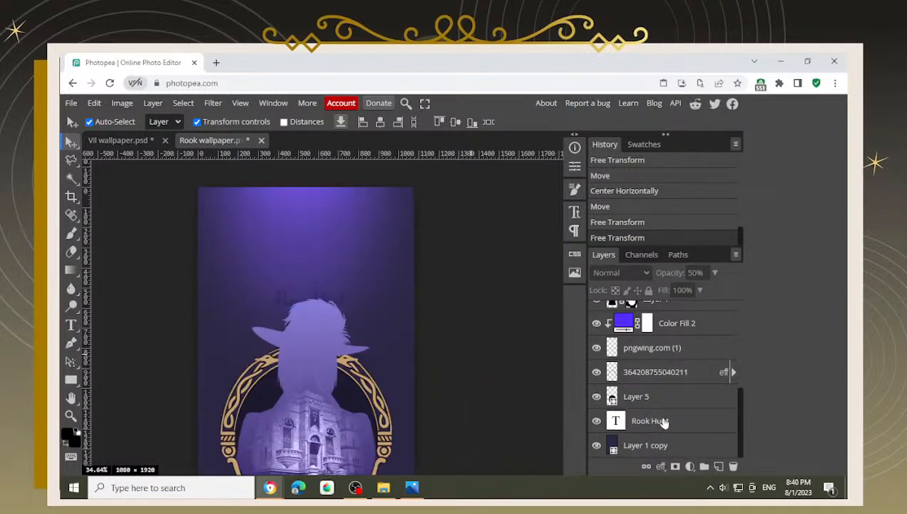
pyautogui.click(663, 423)
pyautogui.press('Right')
pyautogui.click(499, 367)
pyautogui.scroll(-1, 448, 362)
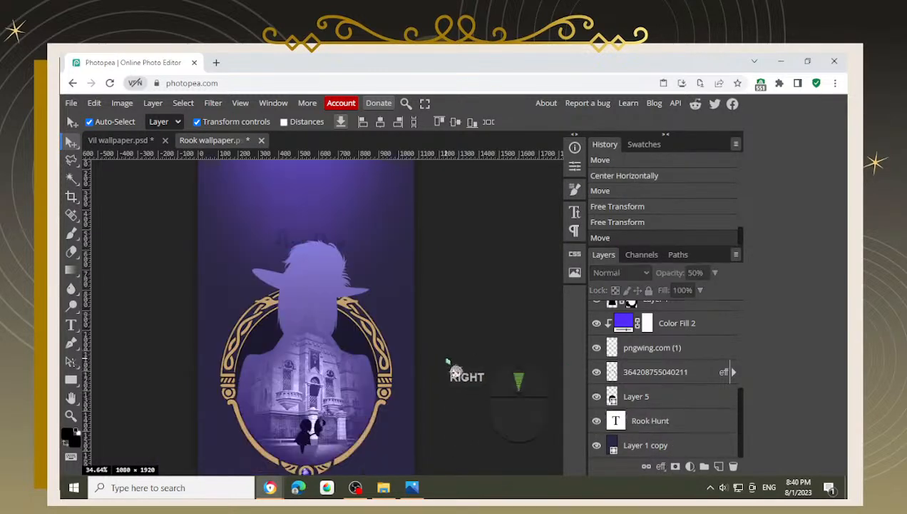
# Step: Fine-tune the Rook Hunt title's placement with small nudges, shifting it slightly back to the left
pyautogui.click(651, 420)
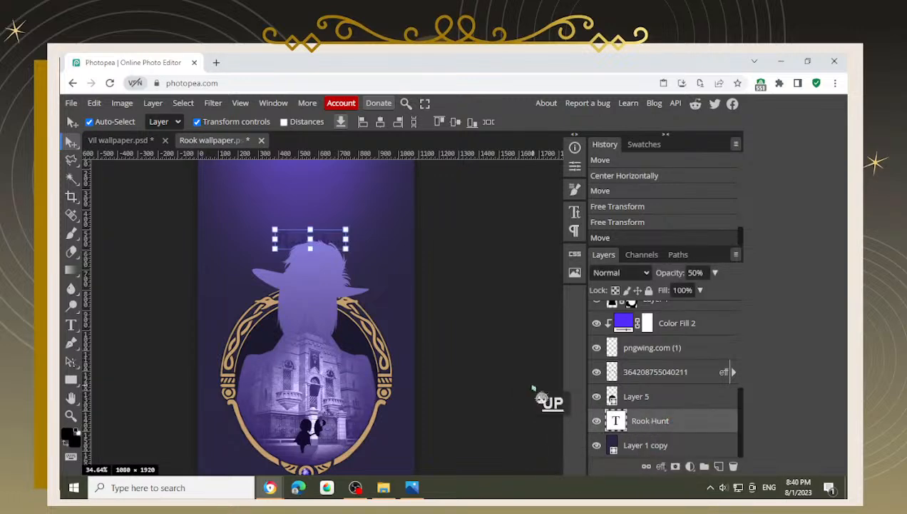
pyautogui.press('Right')
pyautogui.press('Left')
pyautogui.click(534, 389)
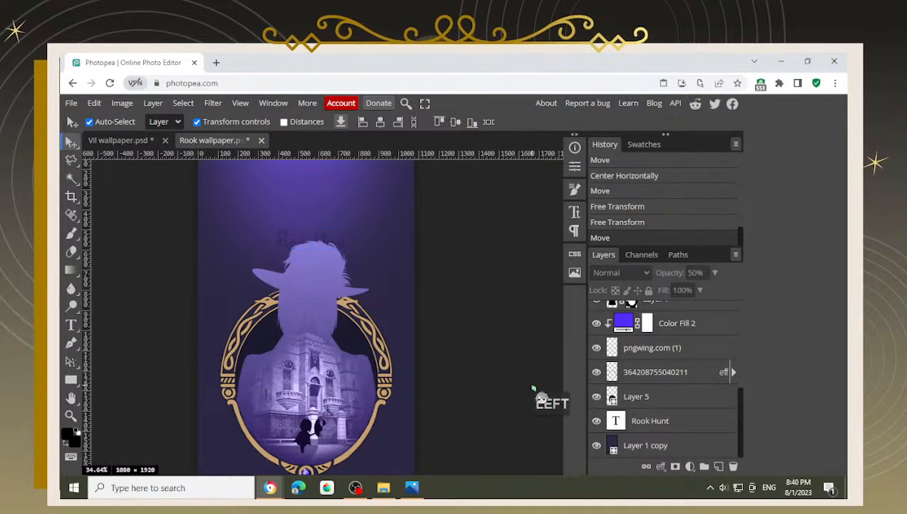
pyautogui.click(660, 422)
pyautogui.press('Left')
pyautogui.click(491, 371)
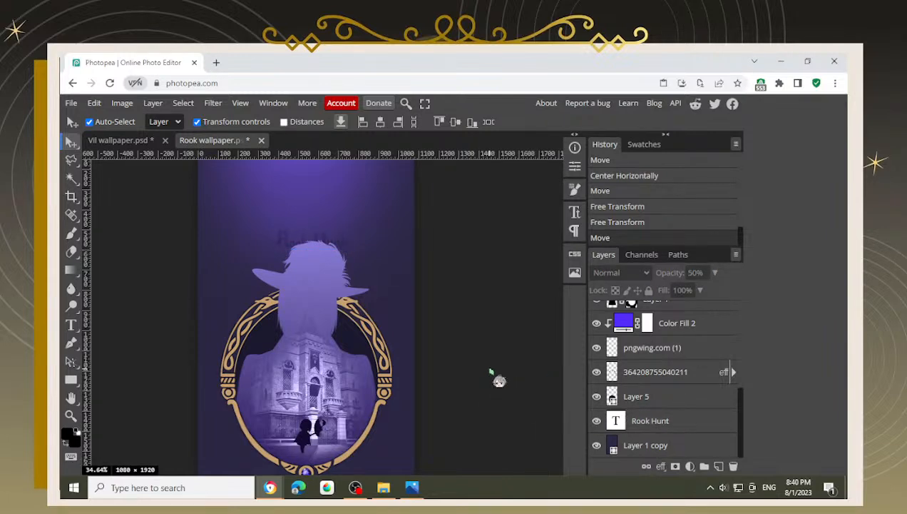
pyautogui.click(685, 422)
pyautogui.press('Left')
pyautogui.click(550, 385)
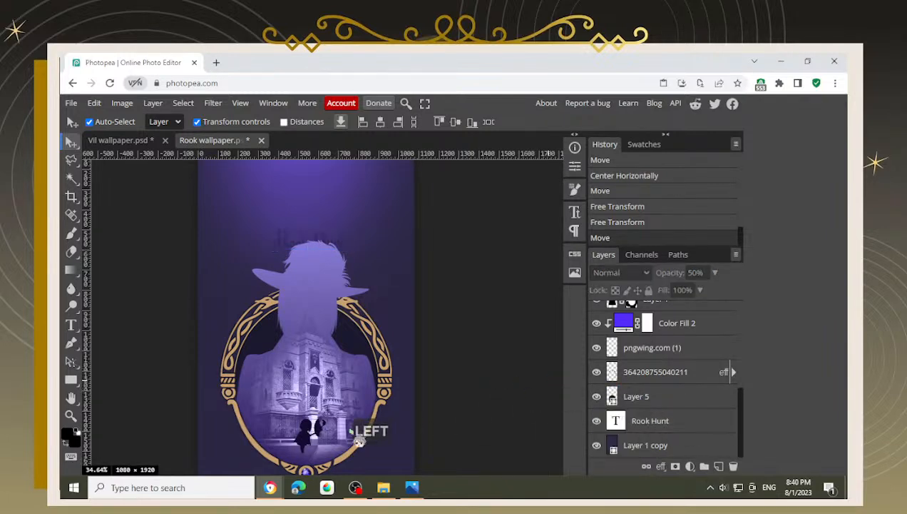
# Step: Check the fill setting of the small couple silhouette on Layer 3 and examine the overall wallpaper and title
pyautogui.click(308, 434)
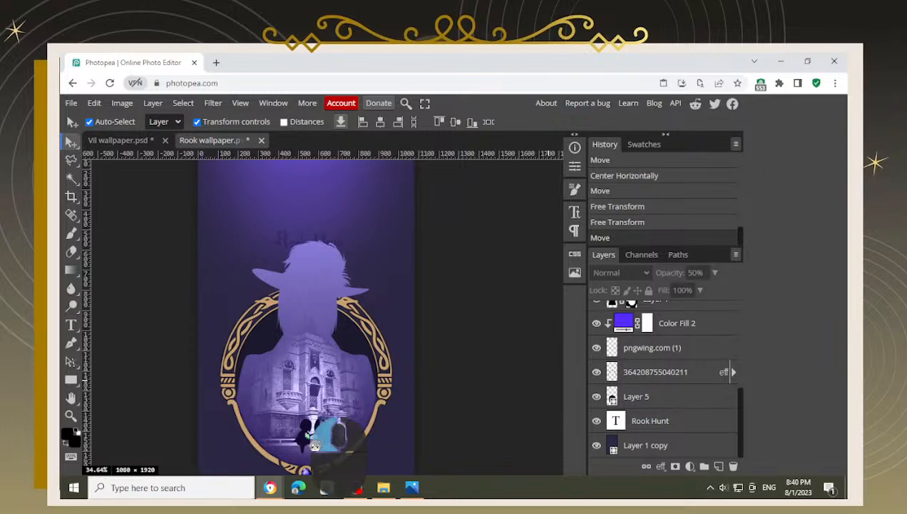
pyautogui.click(683, 343)
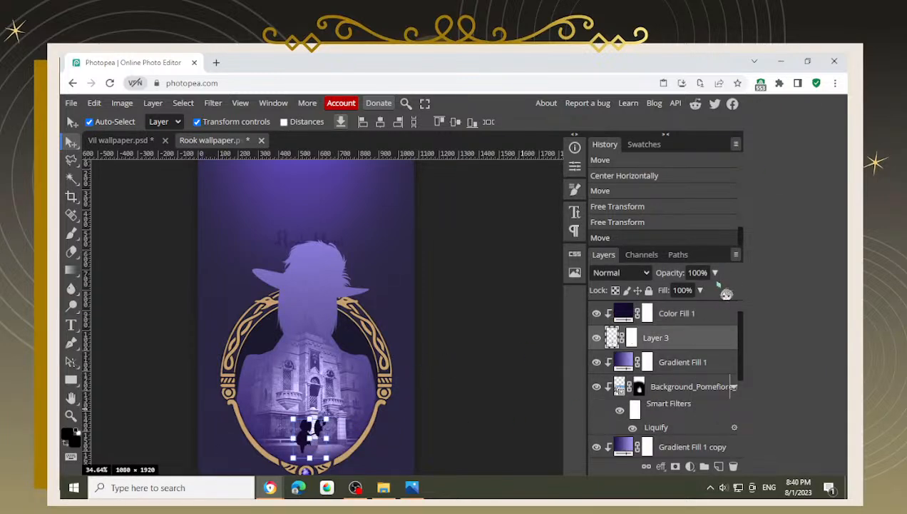
pyautogui.click(699, 290)
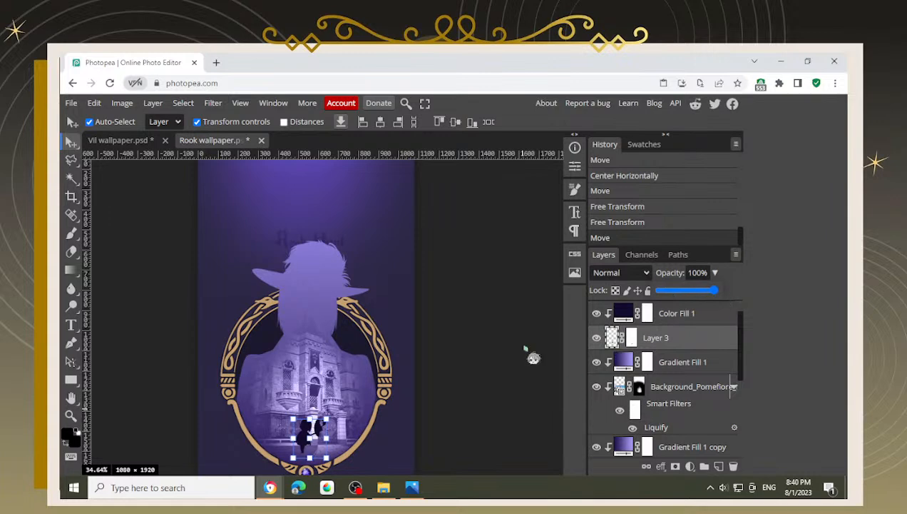
pyautogui.click(504, 357)
pyautogui.scroll(4, 296, 319)
pyautogui.scroll(-4, 355, 241)
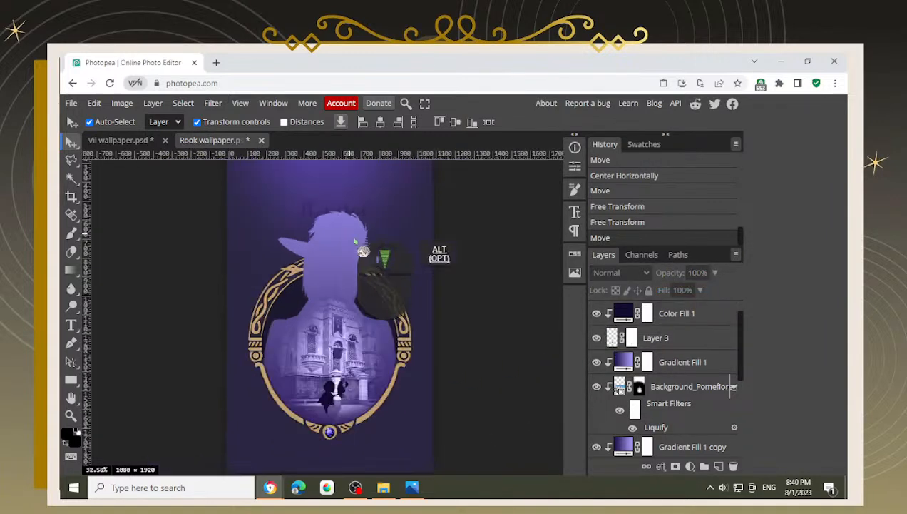
pyautogui.scroll(-3, 355, 241)
pyautogui.scroll(1, 386, 272)
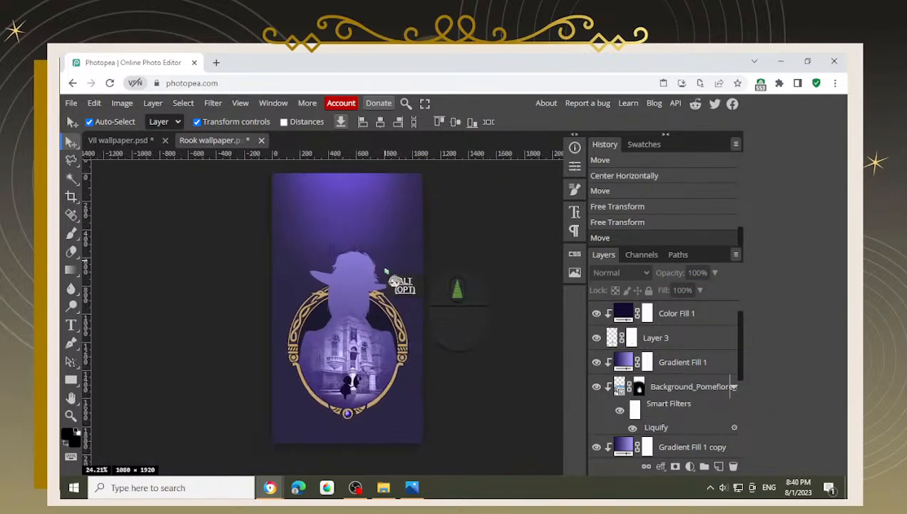
pyautogui.scroll(6, 348, 266)
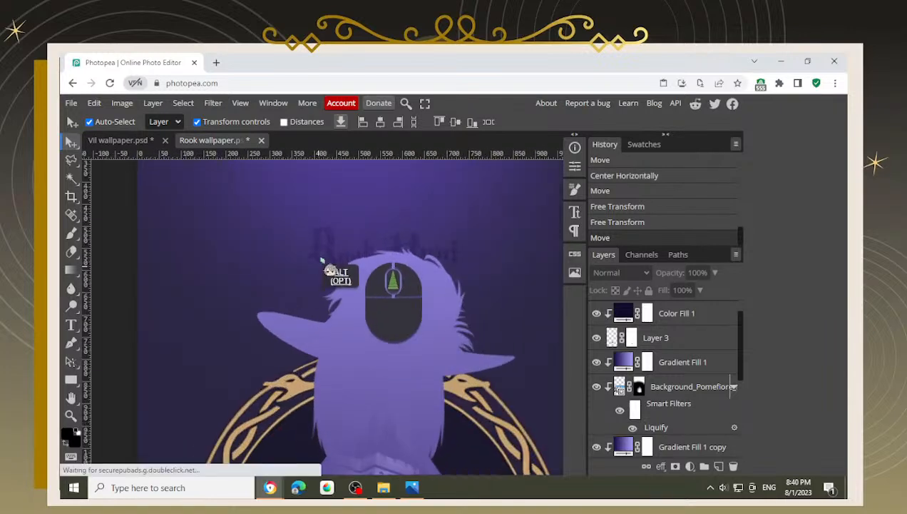
pyautogui.scroll(-6, 324, 259)
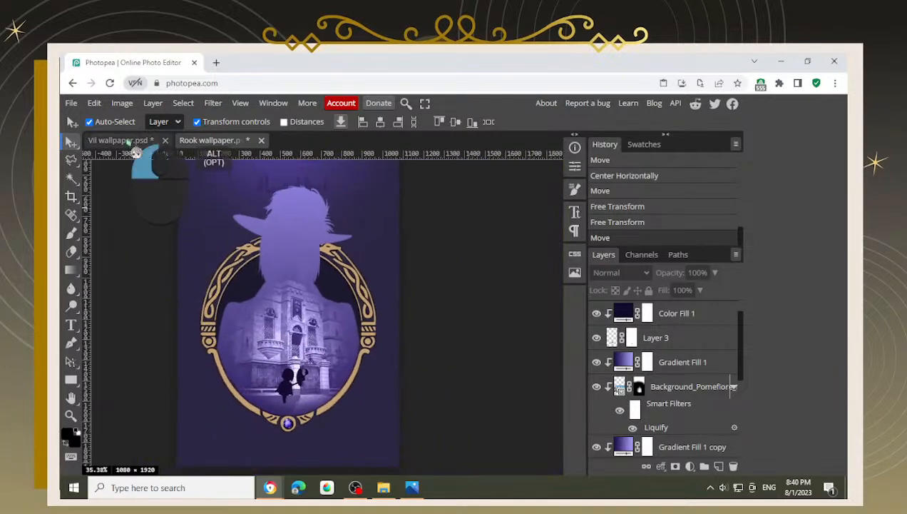
# Step: Copy the 40% opacity "Designed by" credit text from the Vil wallpaper into the Rook wallpaper above Layer 1 copy
pyautogui.click(127, 141)
pyautogui.scroll(-3, 214, 336)
pyautogui.click(213, 288)
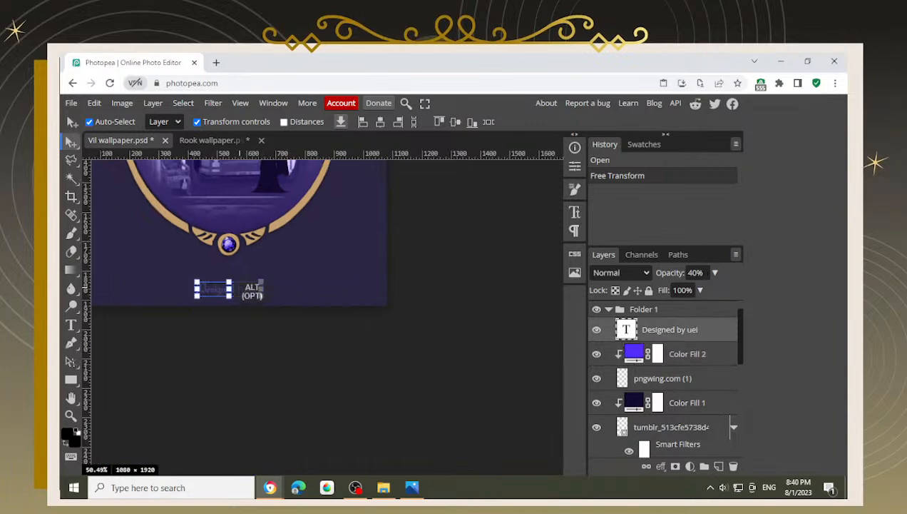
pyautogui.click(209, 140)
pyautogui.scroll(-5, 663, 428)
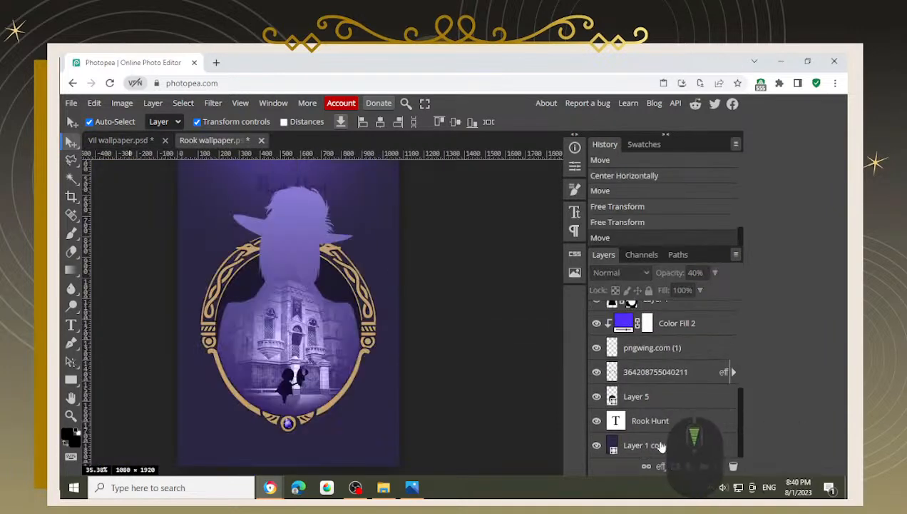
pyautogui.hotkey('ctrl', 'v')
pyautogui.scroll(-3, 435, 357)
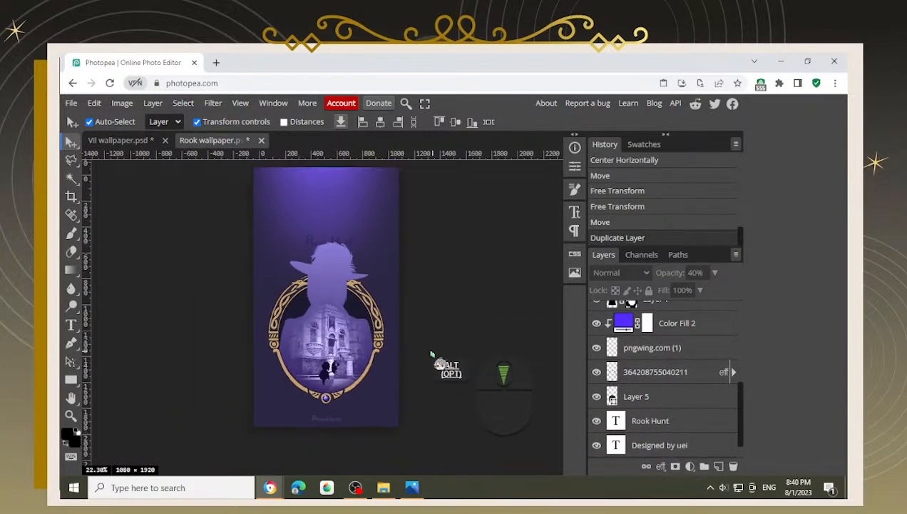
# Step: Examine the finished Rook wallpaper up close and as a whole, including the silhouette, castle, frame and texts
pyautogui.scroll(5, 361, 313)
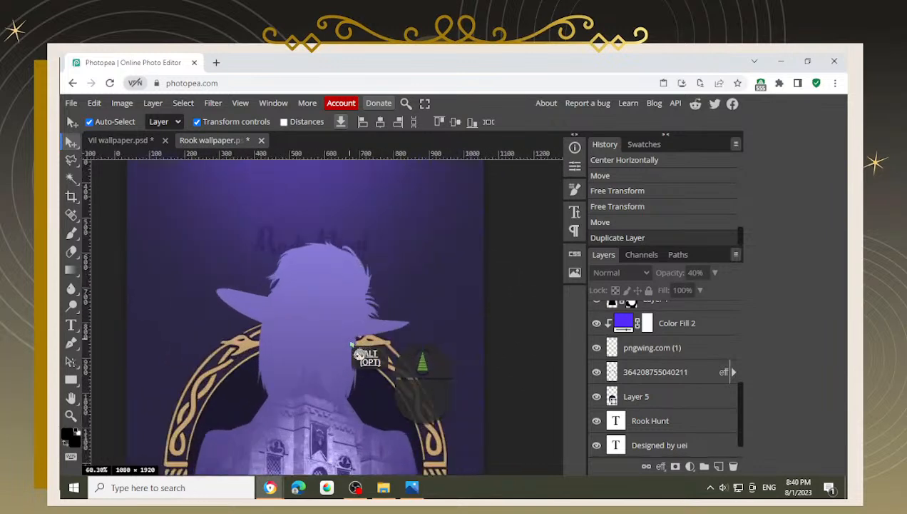
pyautogui.scroll(5, 357, 354)
pyautogui.press('space')
pyautogui.moveTo(270, 427); pyautogui.dragTo(374, 329)
pyautogui.scroll(-4, 351, 340)
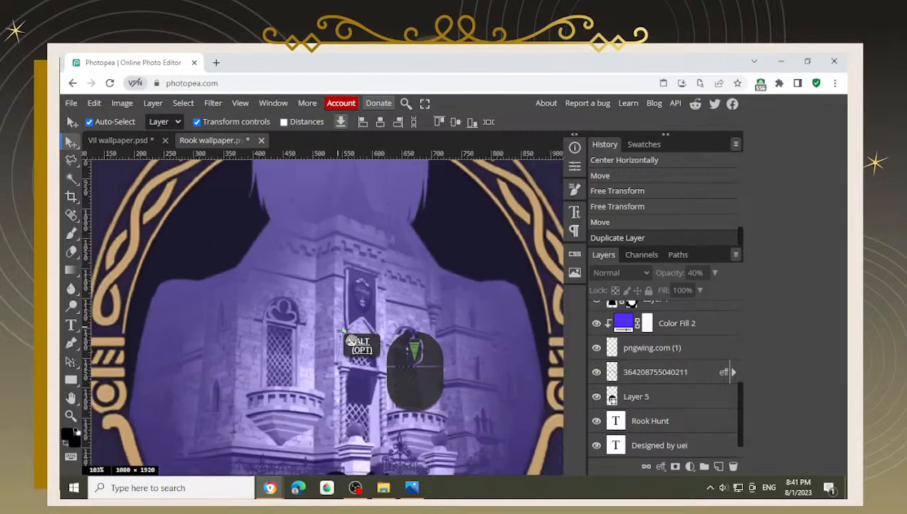
pyautogui.scroll(-6, 351, 341)
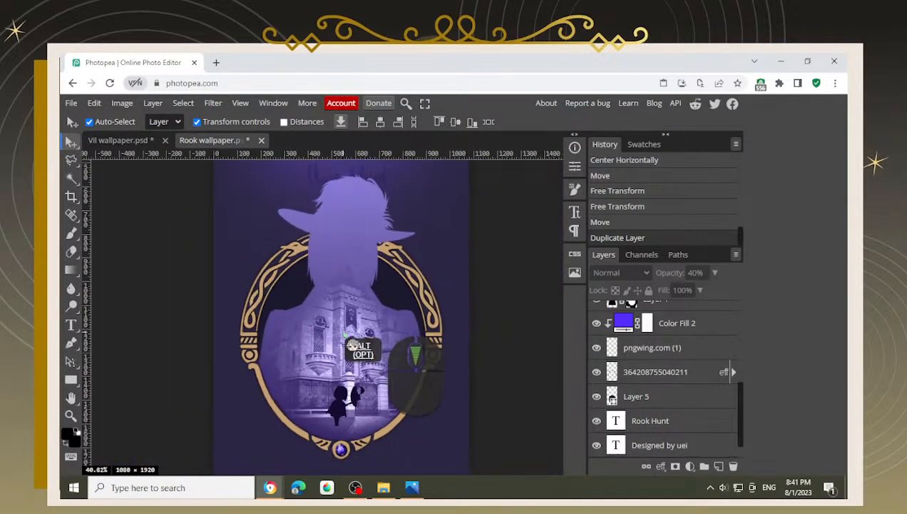
pyautogui.scroll(-5, 353, 347)
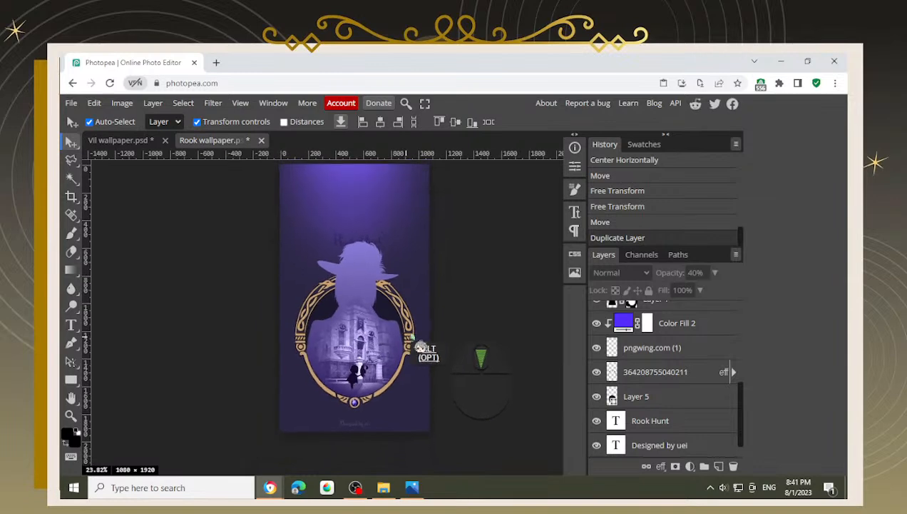
pyautogui.moveTo(421, 348); pyautogui.dragTo(392, 355)
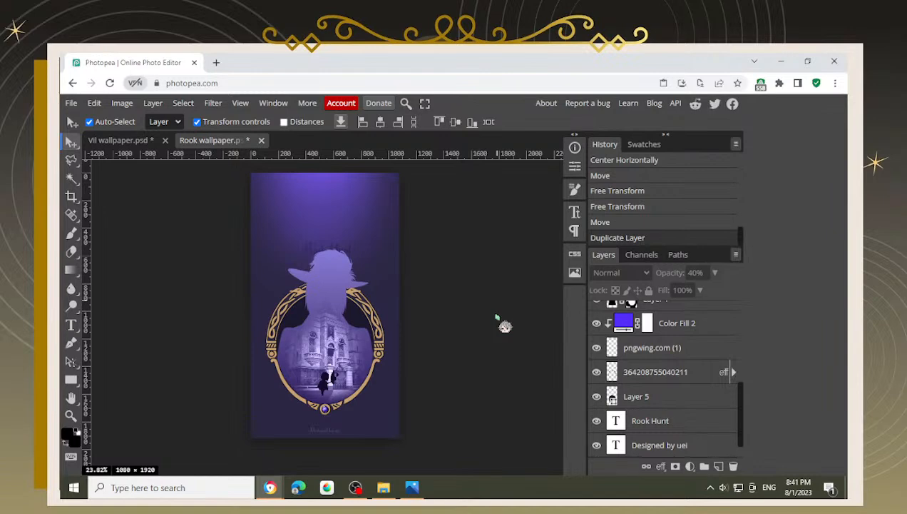
pyautogui.scroll(2, 321, 342)
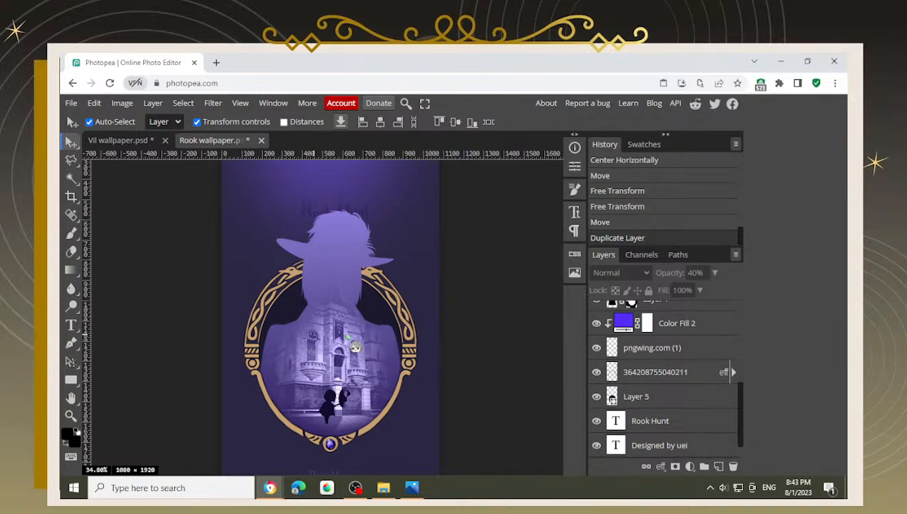
pyautogui.scroll(-3, 300, 213)
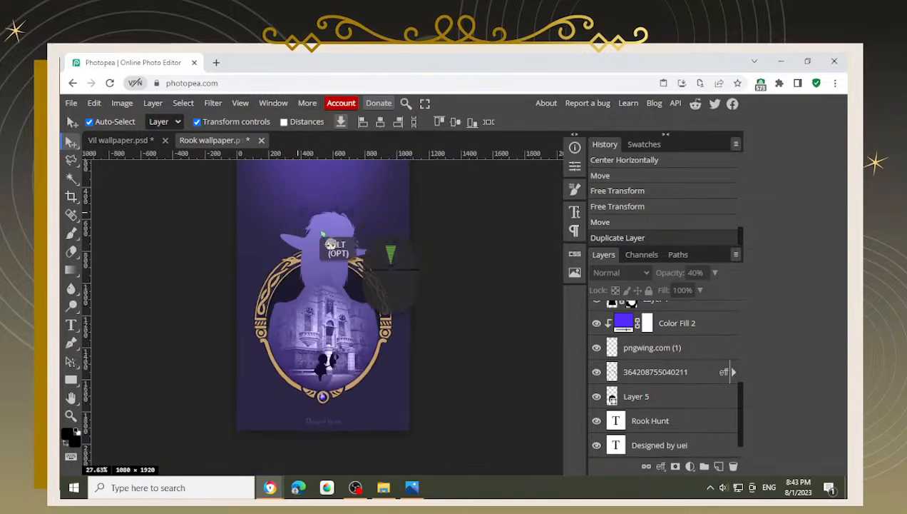
pyautogui.moveTo(428, 228); pyautogui.dragTo(446, 263)
pyautogui.scroll(-2, 449, 268)
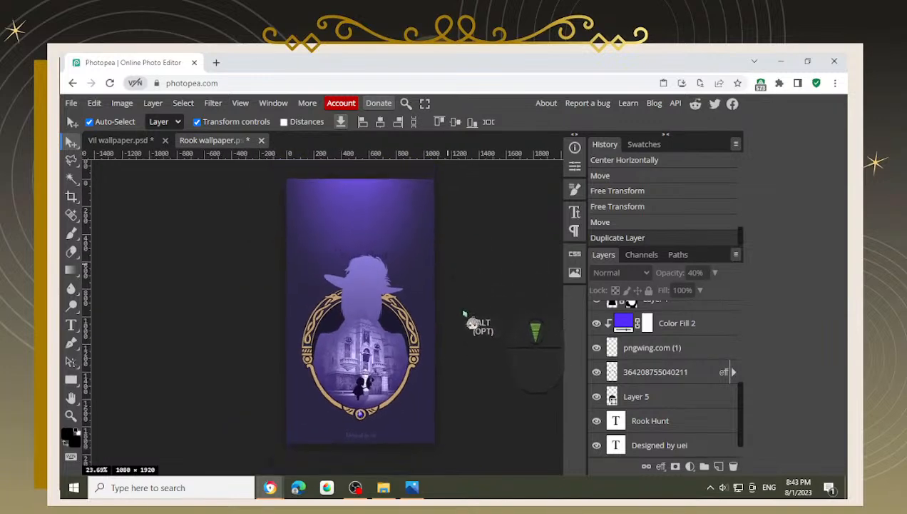
pyautogui.moveTo(462, 314); pyautogui.dragTo(425, 298)
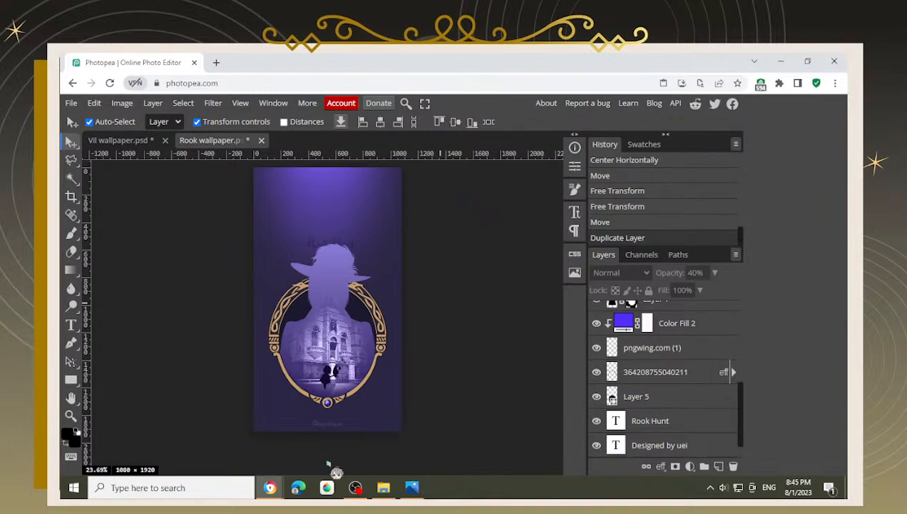
# Step: Switch to the OBS streaming window
pyautogui.click(356, 488)
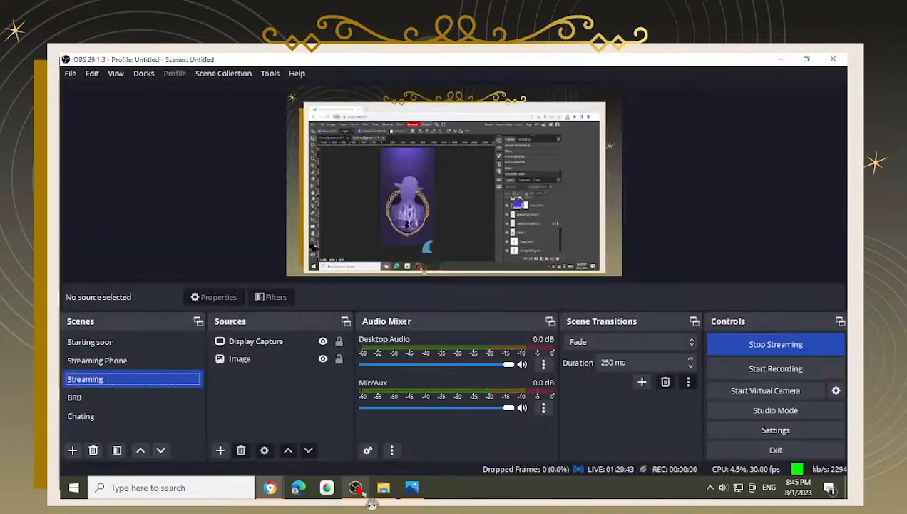